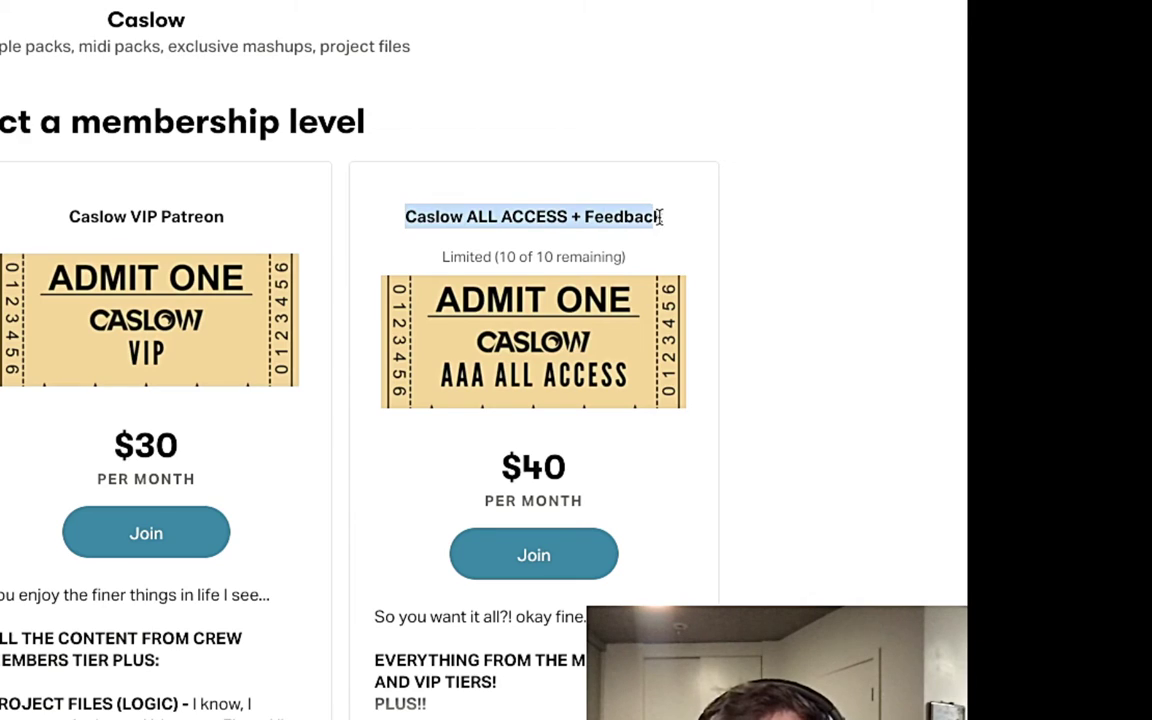
- Review the three Caslow membership tiers on the Patreon page, including the limited ALL ACCESS + Feedback tier and the listed benefits
{"action": "left_click", "coordinate": [671, 224]}
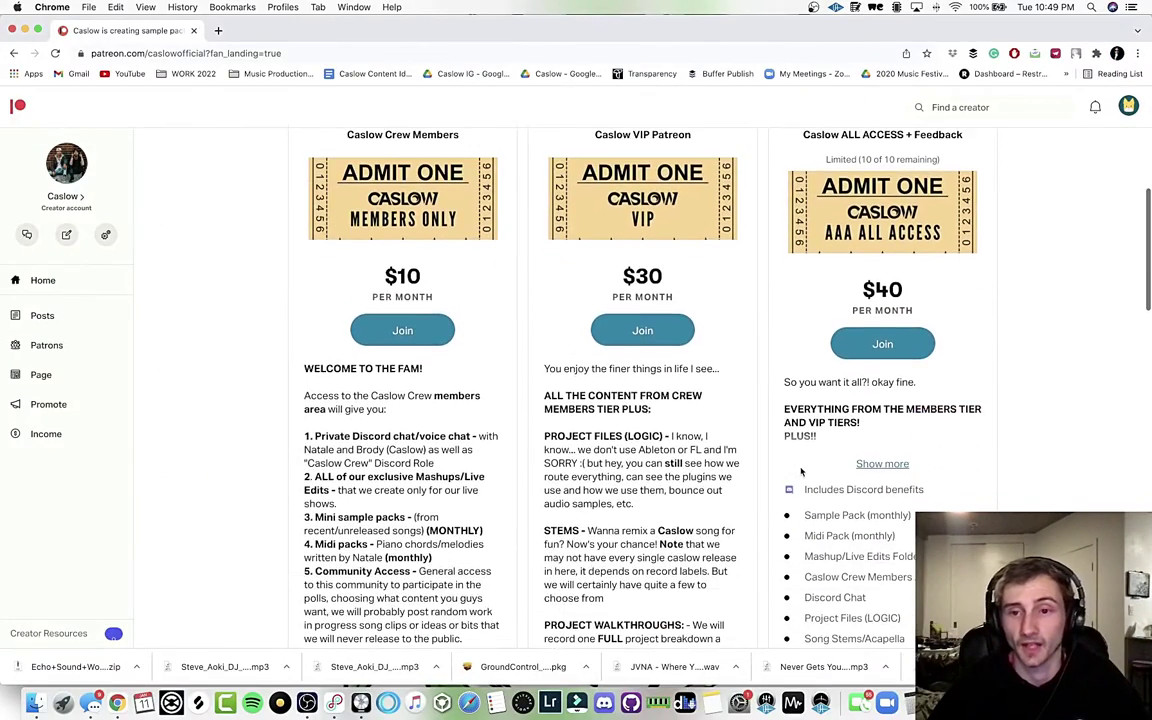
{"action": "scroll", "coordinate": [402, 640], "scroll_direction": "up", "scroll_amount": 2}
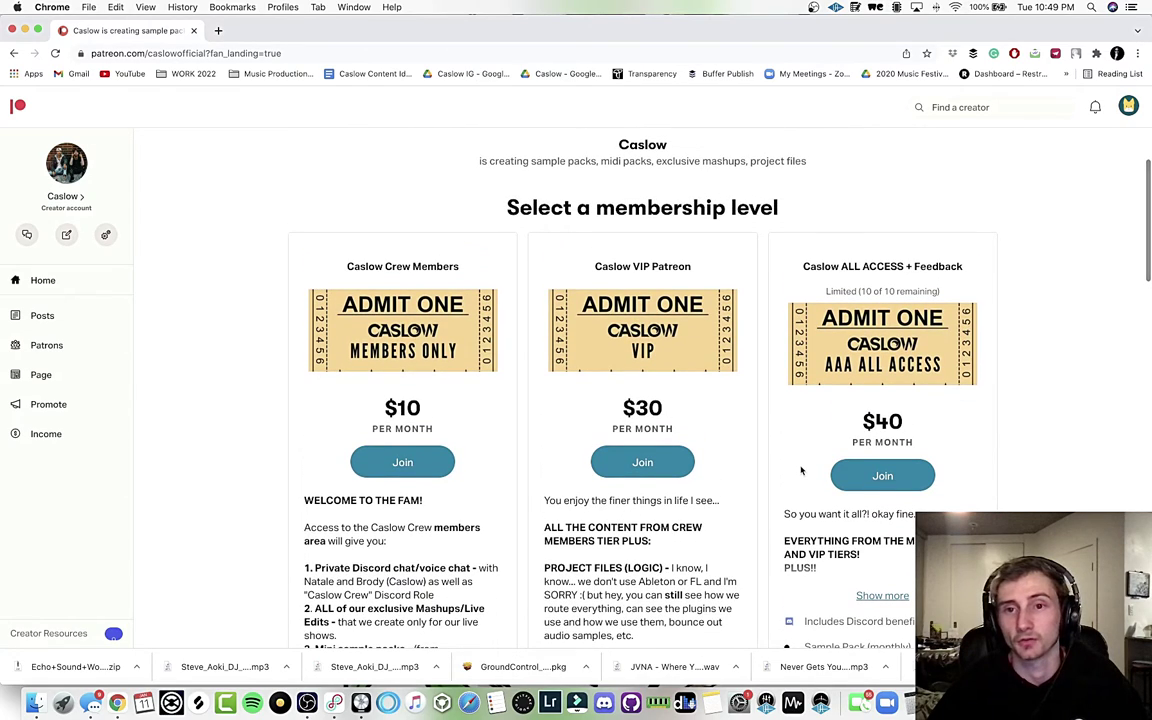
{"action": "left_click_drag", "start_coordinate": [803, 266], "coordinate": [969, 272]}
{"action": "left_click", "coordinate": [962, 278]}
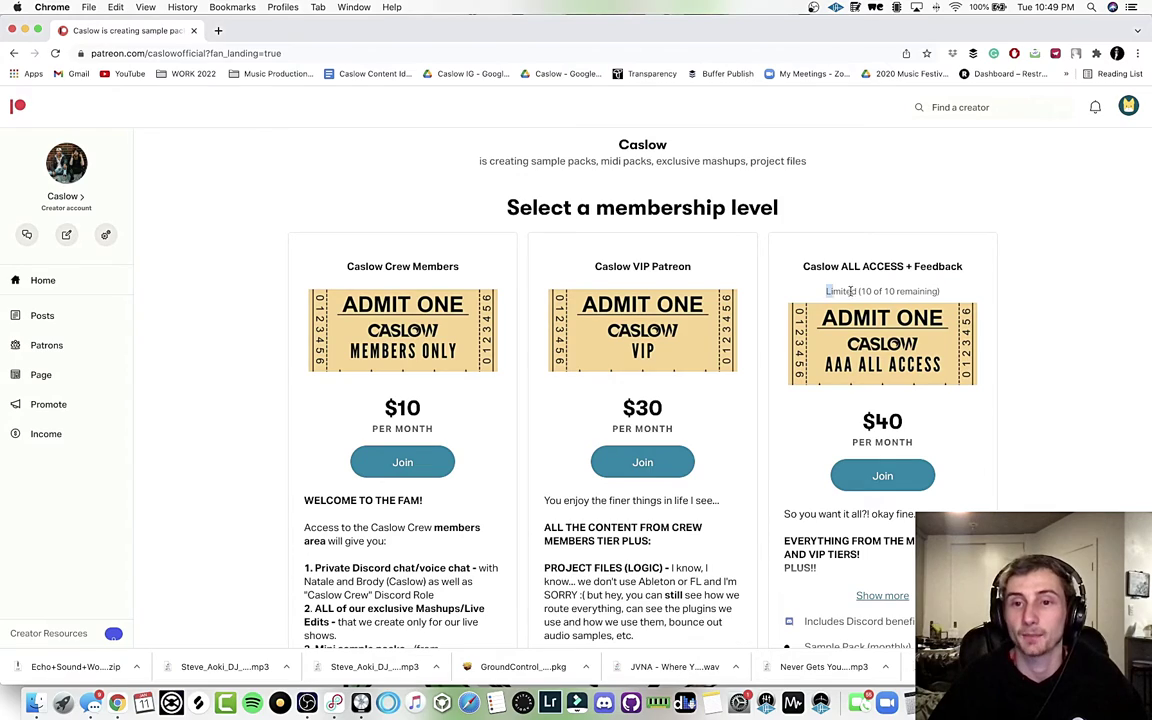
{"action": "left_click_drag", "start_coordinate": [845, 291], "coordinate": [981, 296]}
{"action": "left_click", "coordinate": [949, 293]}
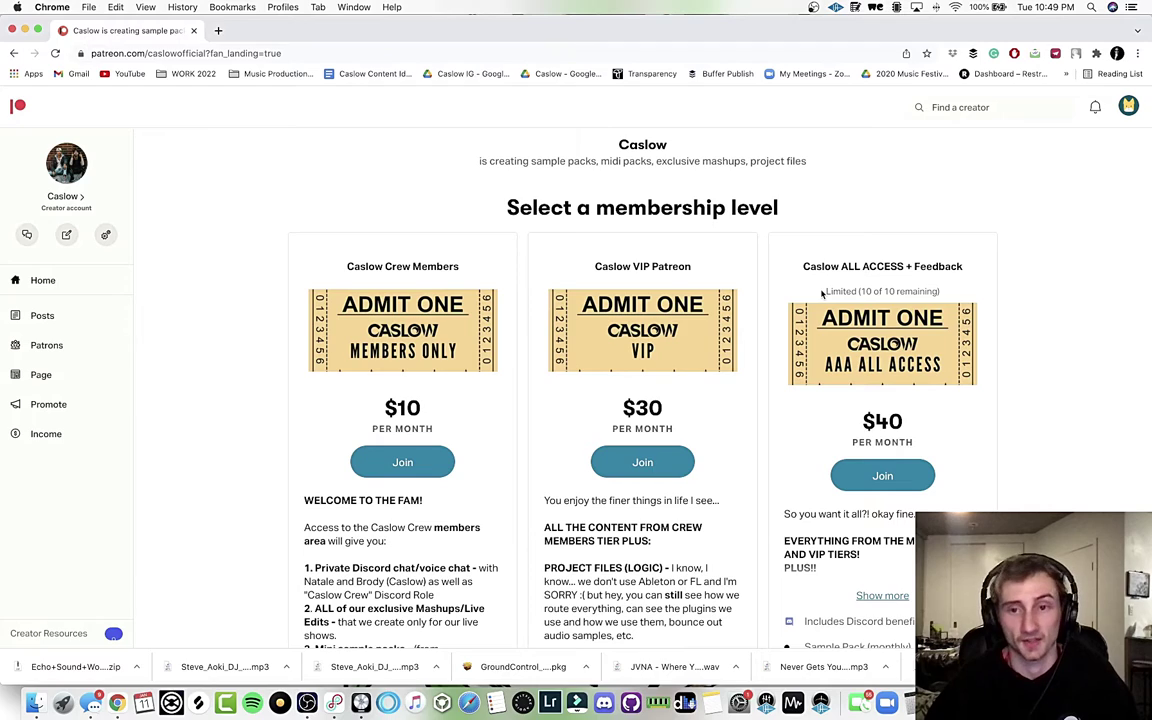
{"action": "scroll", "coordinate": [821, 301], "scroll_direction": "down", "scroll_amount": 3}
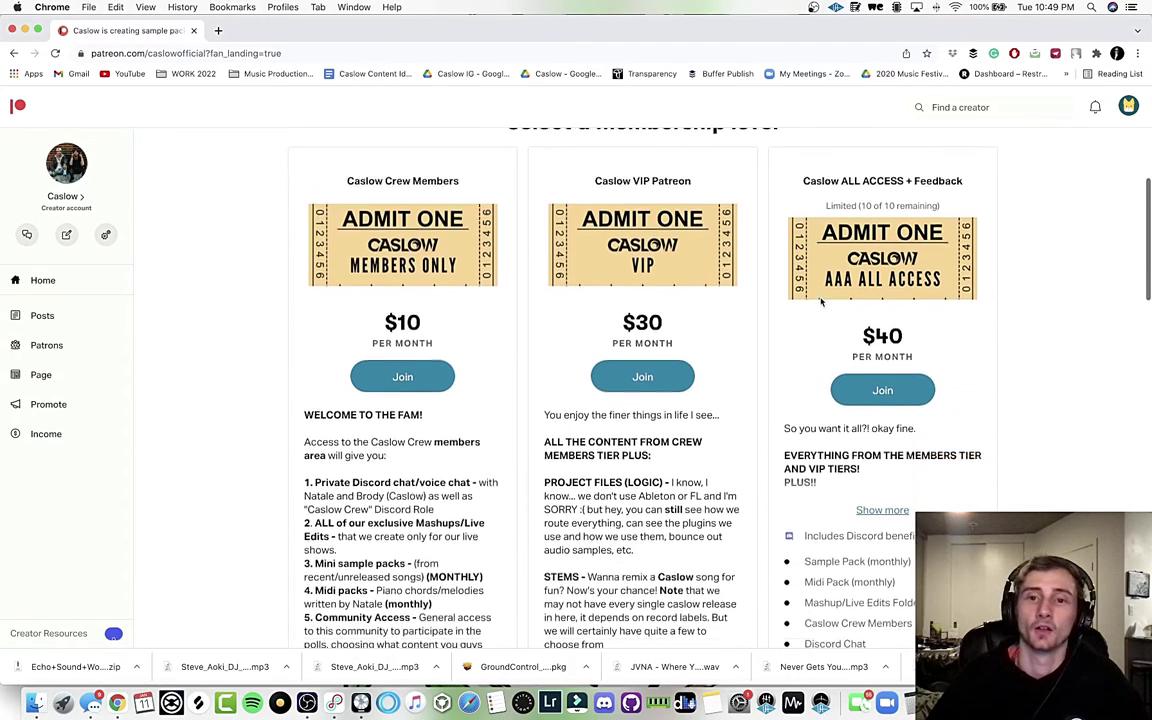
{"action": "scroll", "coordinate": [806, 369], "scroll_direction": "down", "scroll_amount": 2}
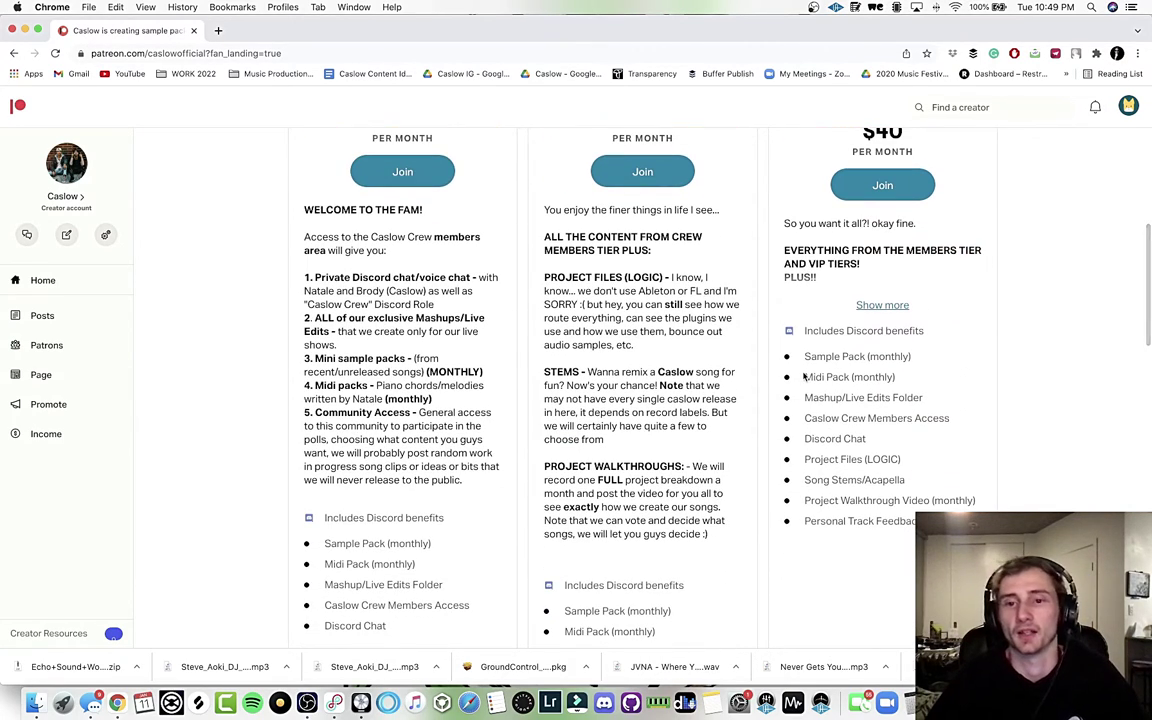
{"action": "scroll", "coordinate": [820, 323], "scroll_direction": "down", "scroll_amount": 6}
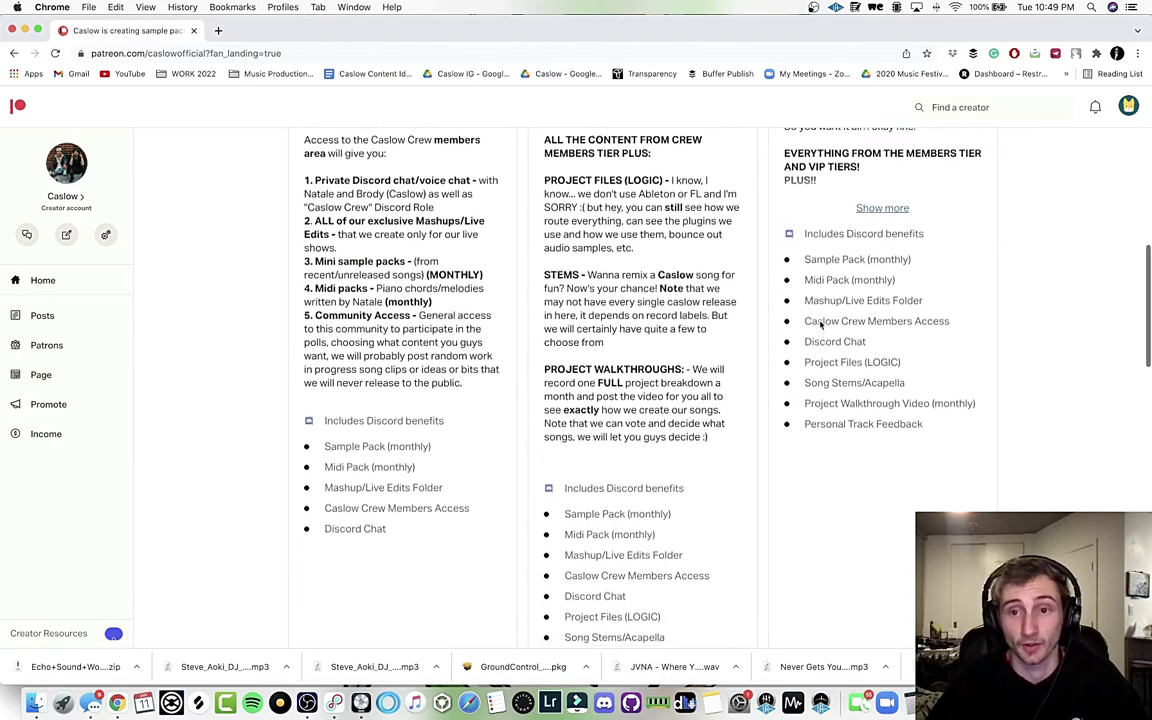
{"action": "scroll", "coordinate": [820, 323], "scroll_direction": "up", "scroll_amount": 4}
{"action": "scroll", "coordinate": [820, 323], "scroll_direction": "up", "scroll_amount": 8}
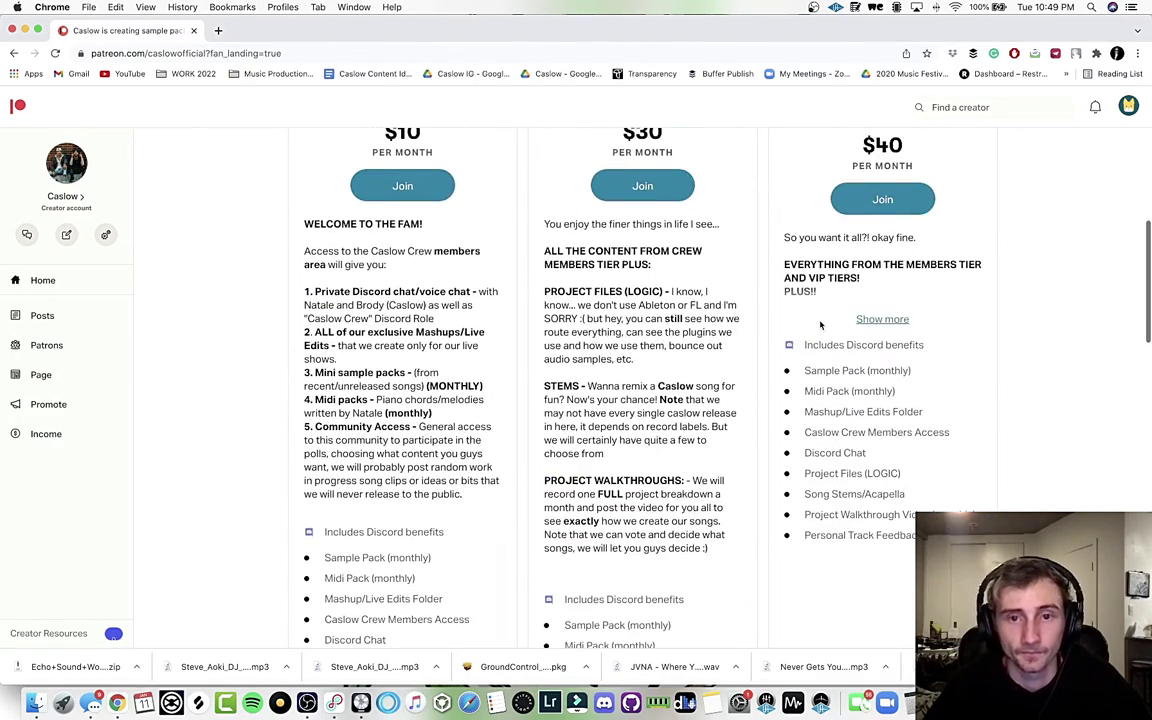
{"action": "scroll", "coordinate": [593, 254], "scroll_direction": "up", "scroll_amount": 5}
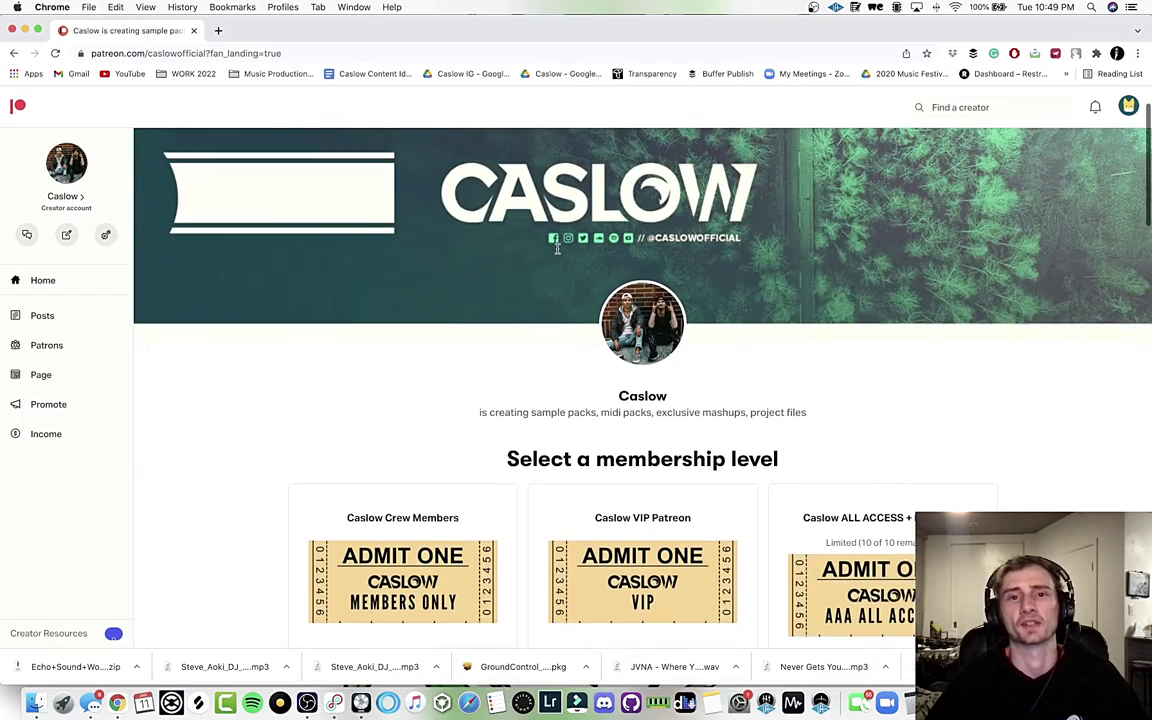
{"action": "scroll", "coordinate": [552, 286], "scroll_direction": "down", "scroll_amount": 7}
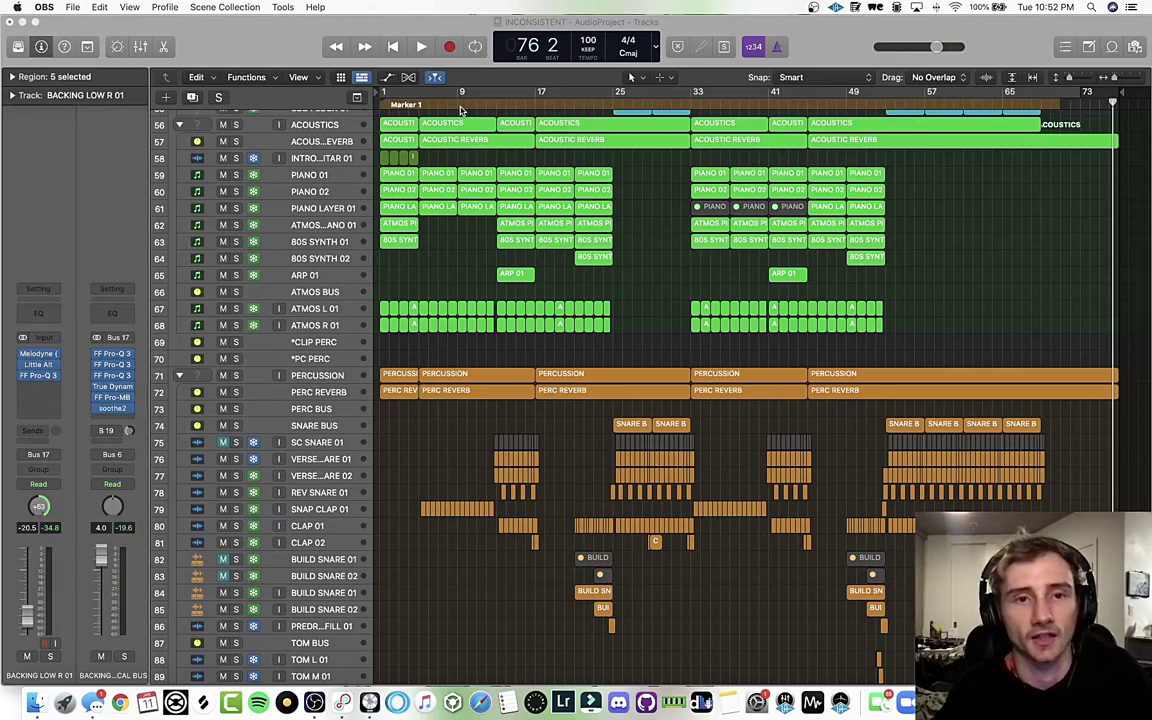
- Switch to the INCONSISTENT project in Logic Pro and look through its vocal, drop, sub, acoustic and percussion tracks
{"action": "scroll", "coordinate": [467, 108], "scroll_direction": "up", "scroll_amount": 20}
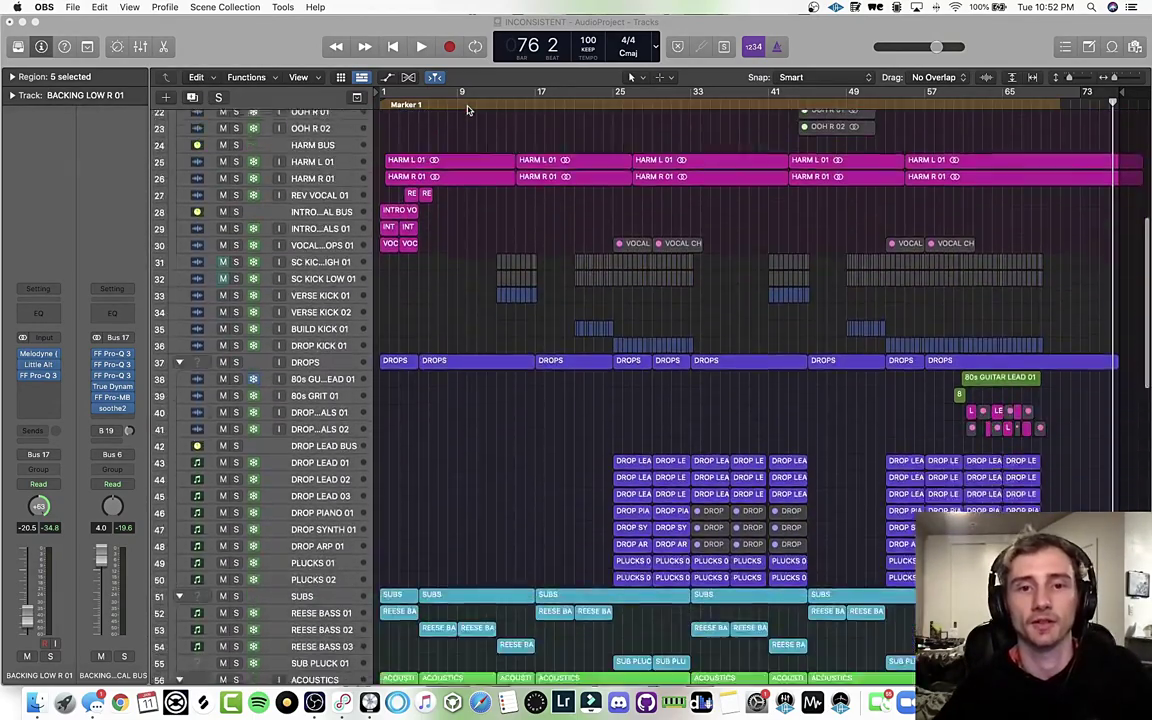
{"action": "scroll", "coordinate": [467, 108], "scroll_direction": "up", "scroll_amount": 3}
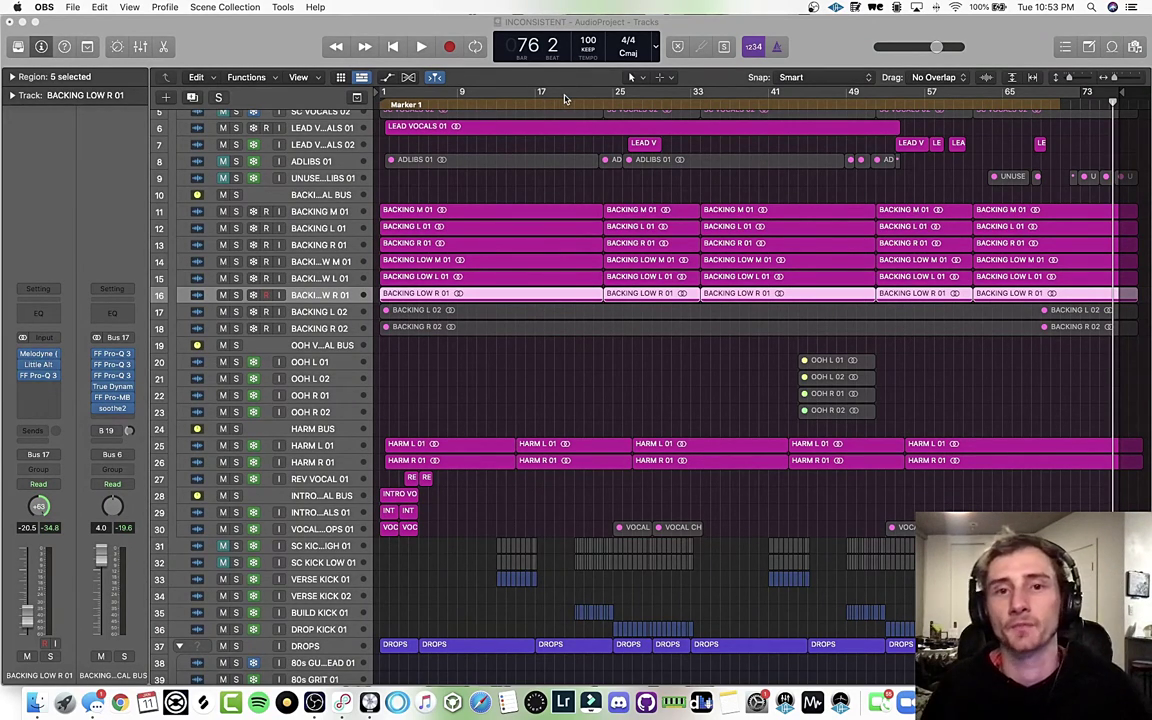
{"action": "scroll", "coordinate": [565, 98], "scroll_direction": "up", "scroll_amount": 3}
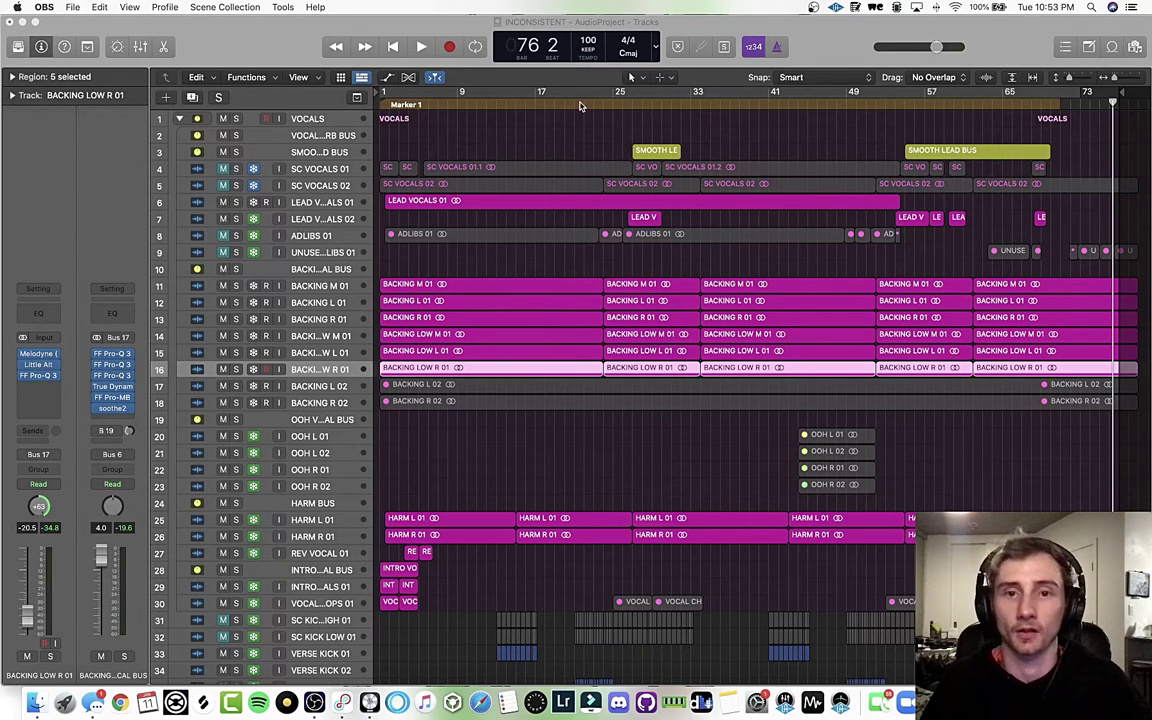
{"action": "scroll", "coordinate": [579, 105], "scroll_direction": "down", "scroll_amount": 10}
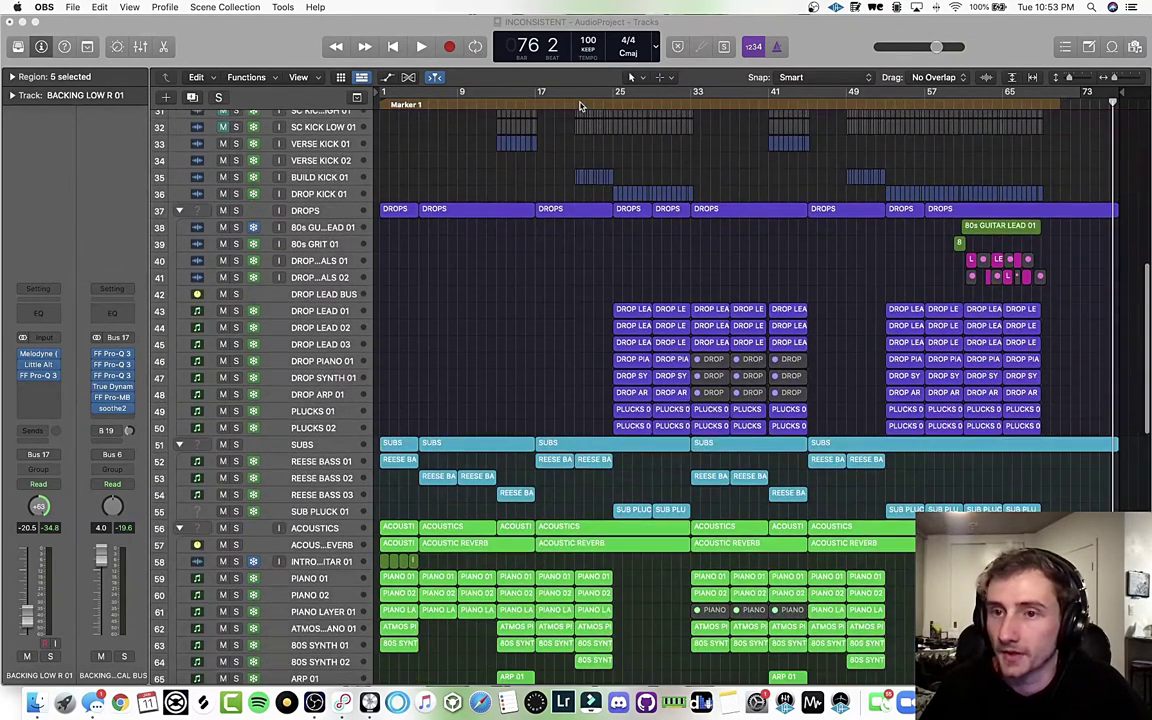
{"action": "scroll", "coordinate": [579, 105], "scroll_direction": "down", "scroll_amount": 4}
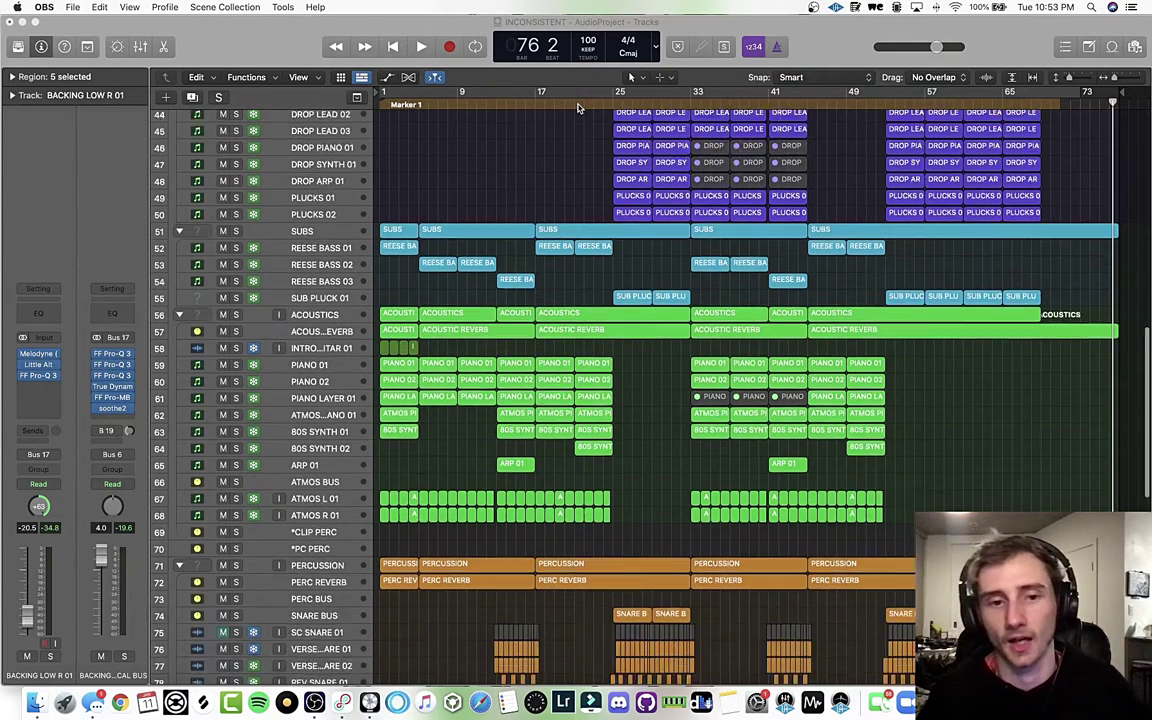
{"action": "scroll", "coordinate": [578, 107], "scroll_direction": "down", "scroll_amount": 5}
{"action": "scroll", "coordinate": [388, 96], "scroll_direction": "down", "scroll_amount": 3}
{"action": "scroll", "coordinate": [429, 119], "scroll_direction": "up", "scroll_amount": 14}
- Return the playhead to bar 1 and enlarge the track height and timeline scale around the ACOUSTICS tracks
{"action": "left_click_drag", "start_coordinate": [457, 104], "coordinate": [379, 104]}
{"action": "scroll", "coordinate": [413, 165], "scroll_direction": "down", "scroll_amount": 7}
{"action": "scroll", "coordinate": [413, 166], "scroll_direction": "down", "scroll_amount": 5}
{"action": "scroll", "coordinate": [414, 165], "scroll_direction": "up", "scroll_amount": 3}
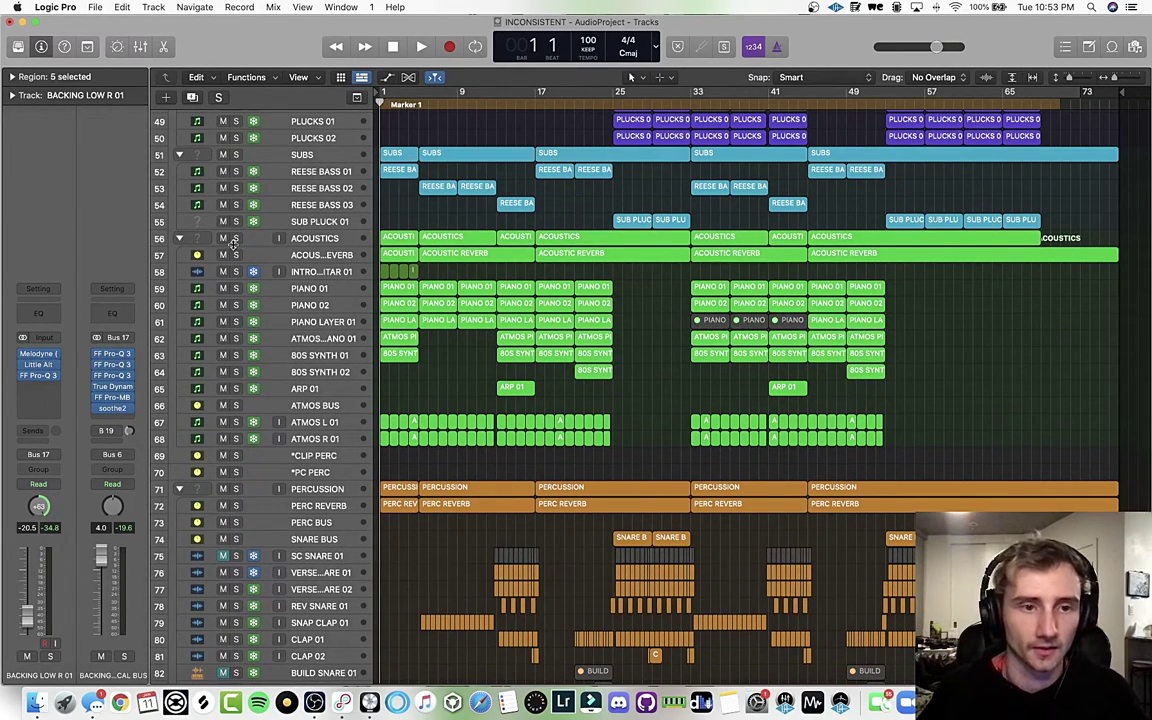
{"action": "scroll", "coordinate": [350, 227], "scroll_direction": "down", "scroll_amount": 1}
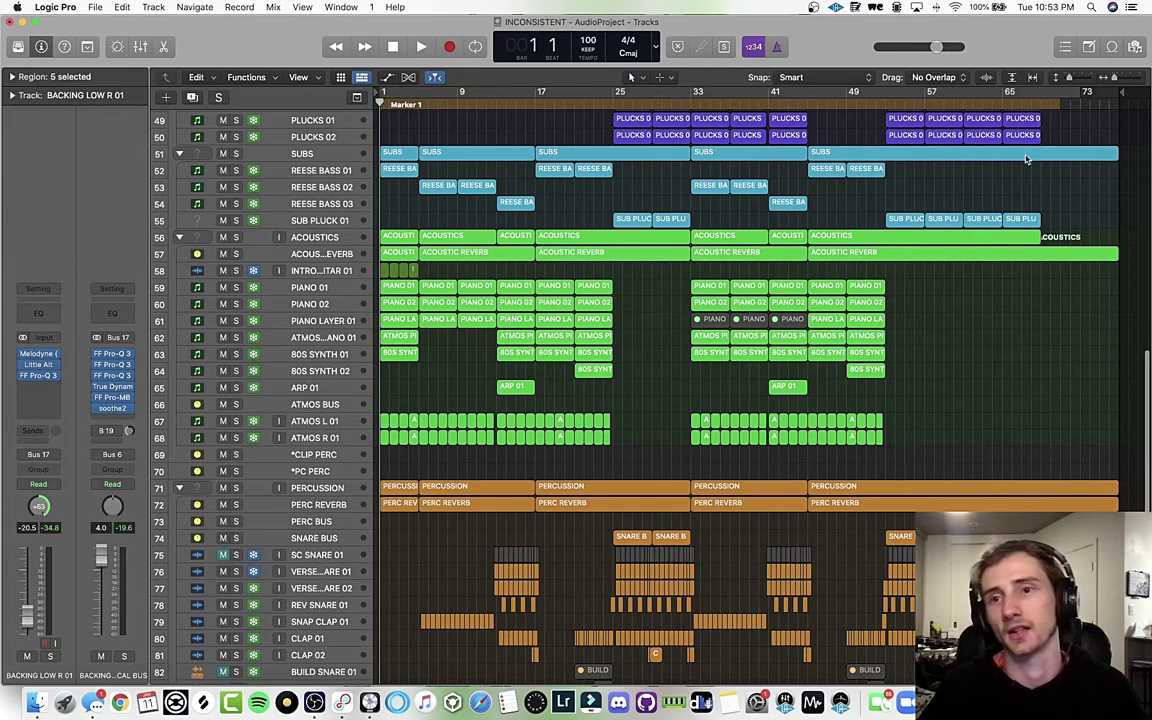
{"action": "left_click_drag", "start_coordinate": [1070, 78], "coordinate": [1075, 78]}
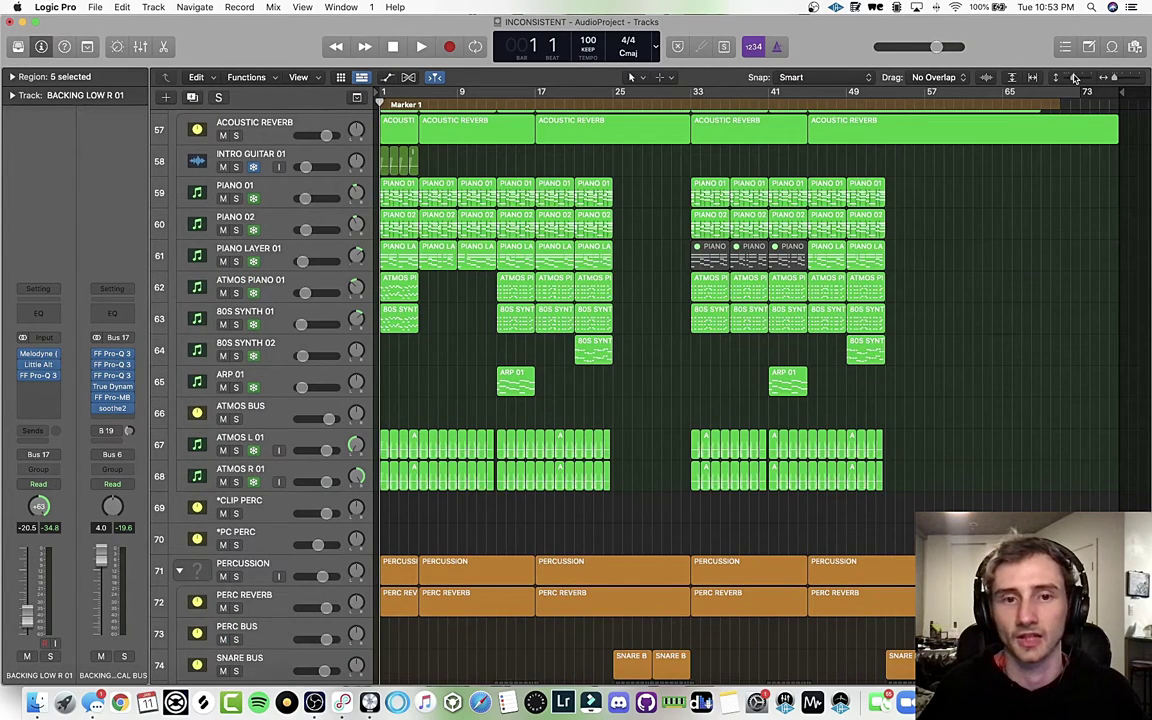
{"action": "scroll", "coordinate": [592, 255], "scroll_direction": "up", "scroll_amount": 5}
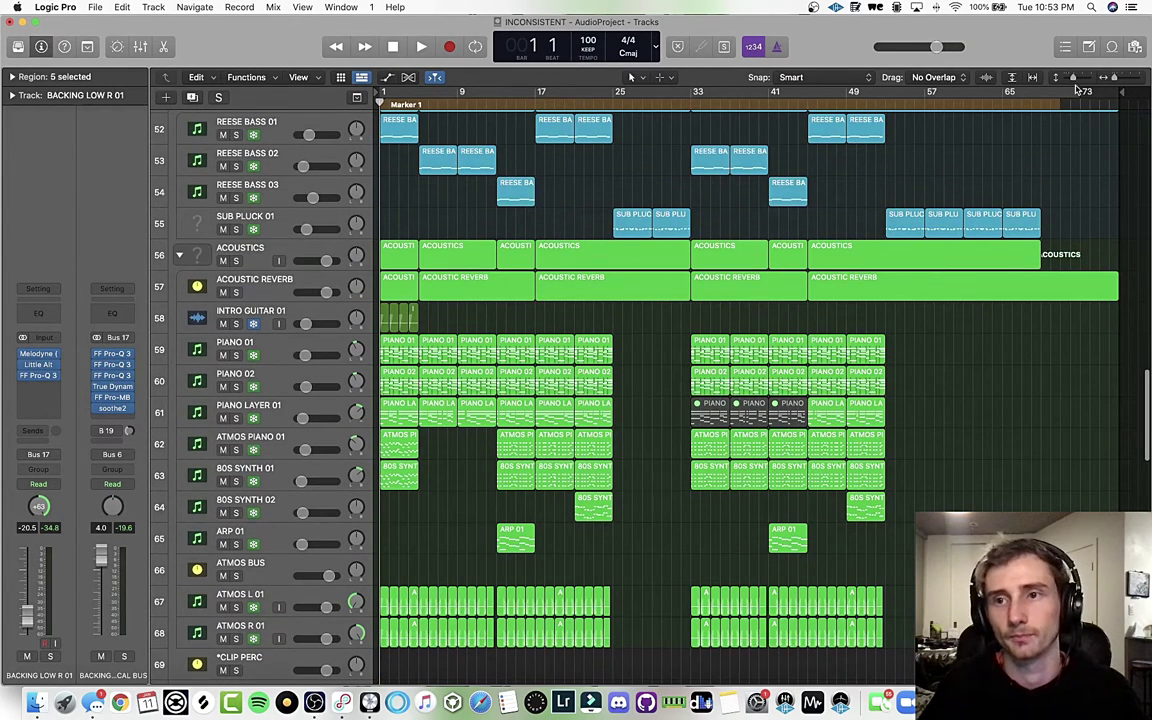
{"action": "left_click_drag", "start_coordinate": [1117, 83], "coordinate": [1120, 83]}
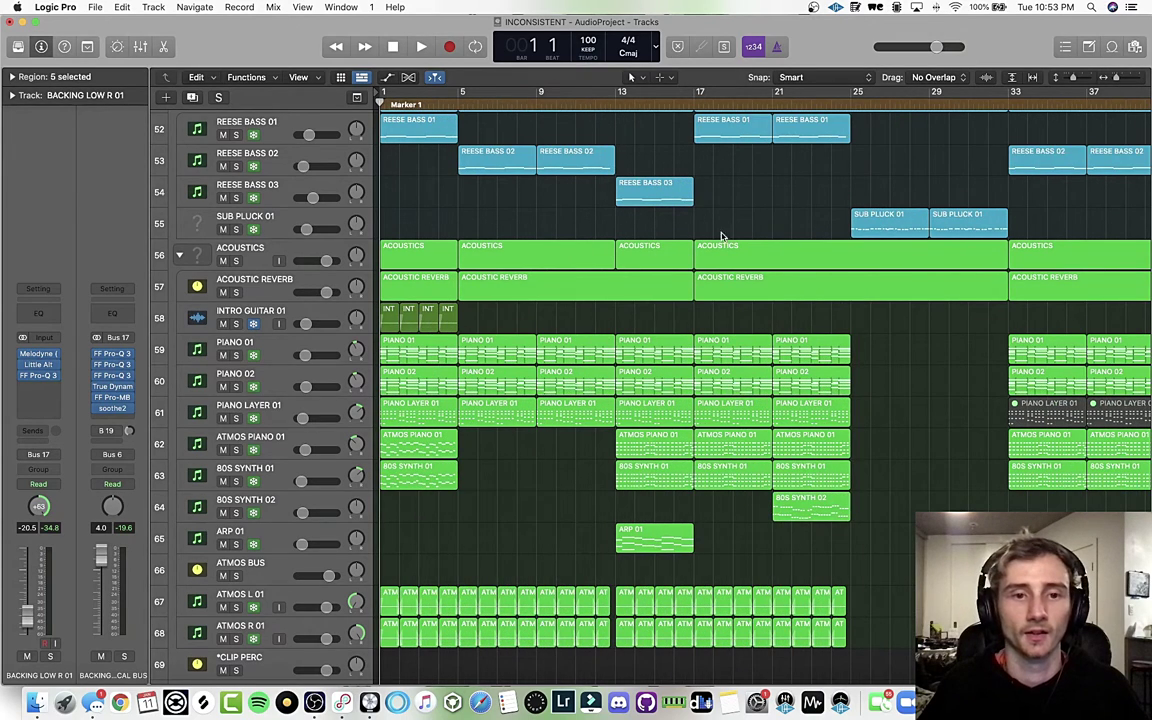
- Play the song's intro from bar 1 and stop in bar 6
{"action": "scroll", "coordinate": [722, 236], "scroll_direction": "down", "scroll_amount": 4}
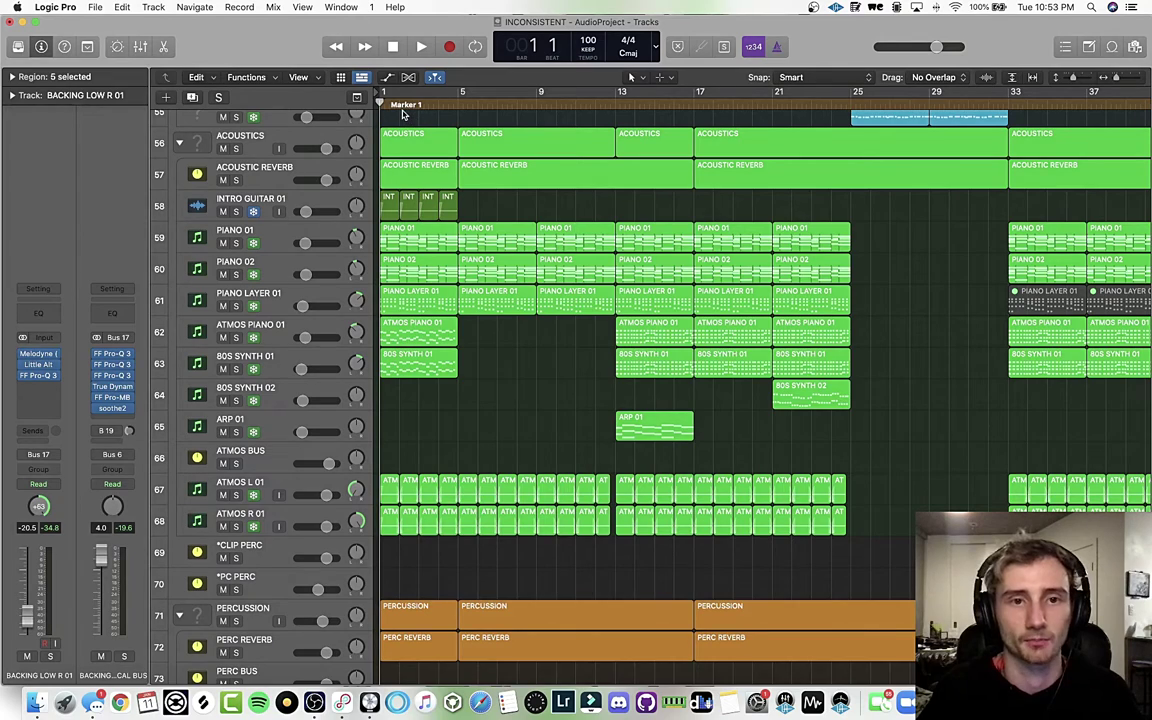
{"action": "key", "text": "space"}
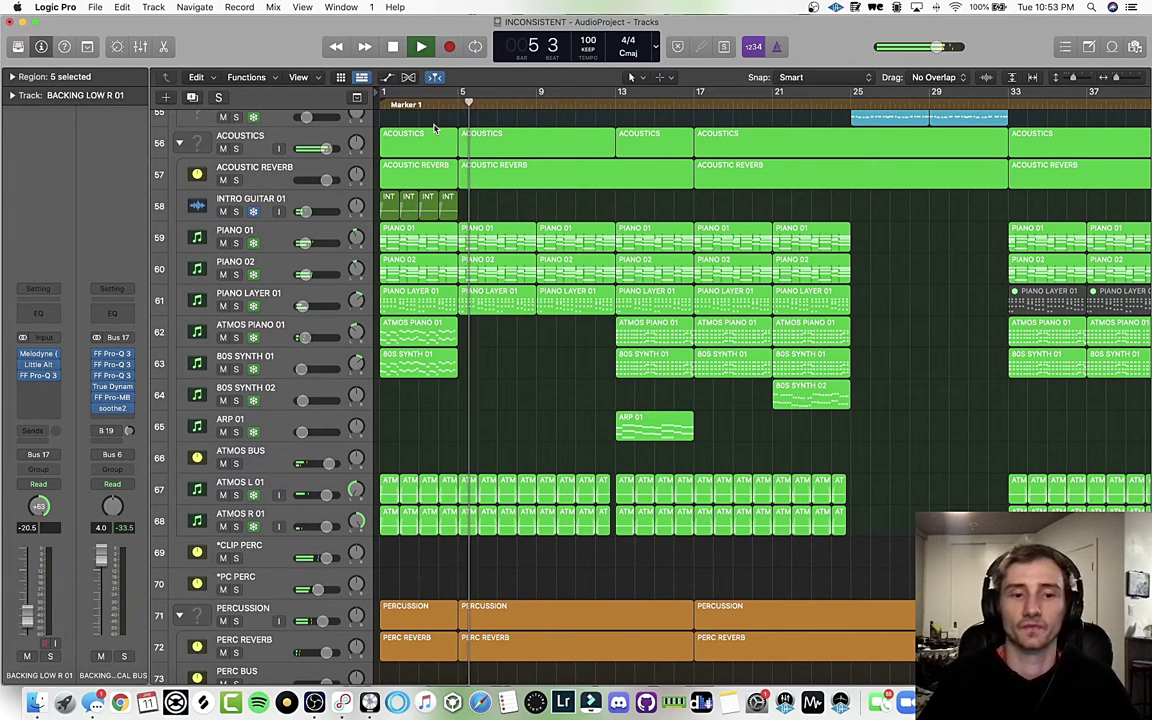
{"action": "scroll", "coordinate": [442, 400], "scroll_direction": "down", "scroll_amount": 1}
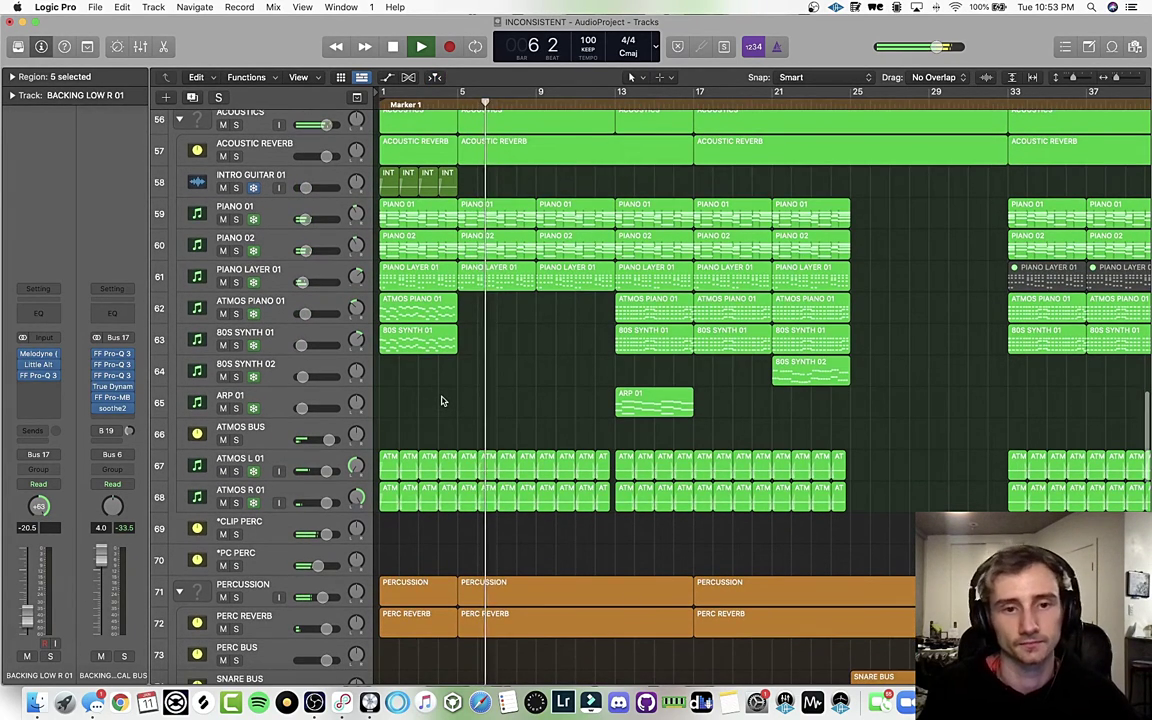
{"action": "key", "text": "space"}
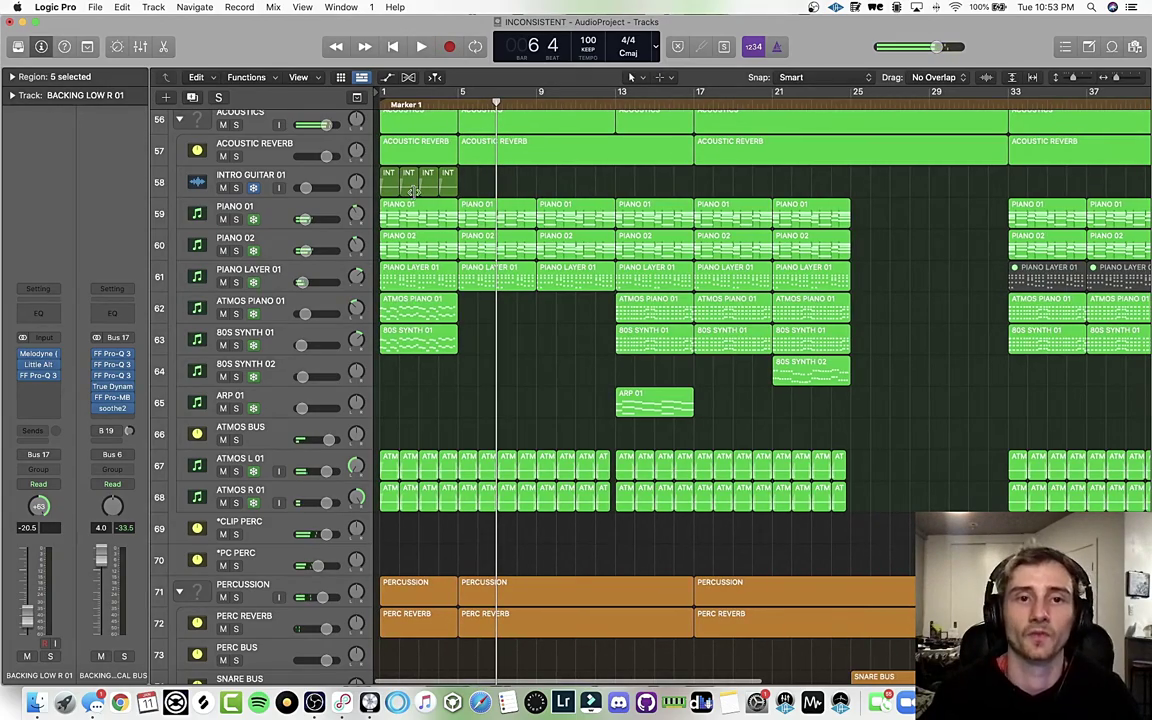
- Solo the INTRO VOCALS 01 track, set a cycle range from bar 1 to bar 6, play it and select the track
{"action": "scroll", "coordinate": [437, 142], "scroll_direction": "up", "scroll_amount": 3}
{"action": "scroll", "coordinate": [432, 149], "scroll_direction": "down", "scroll_amount": 20}
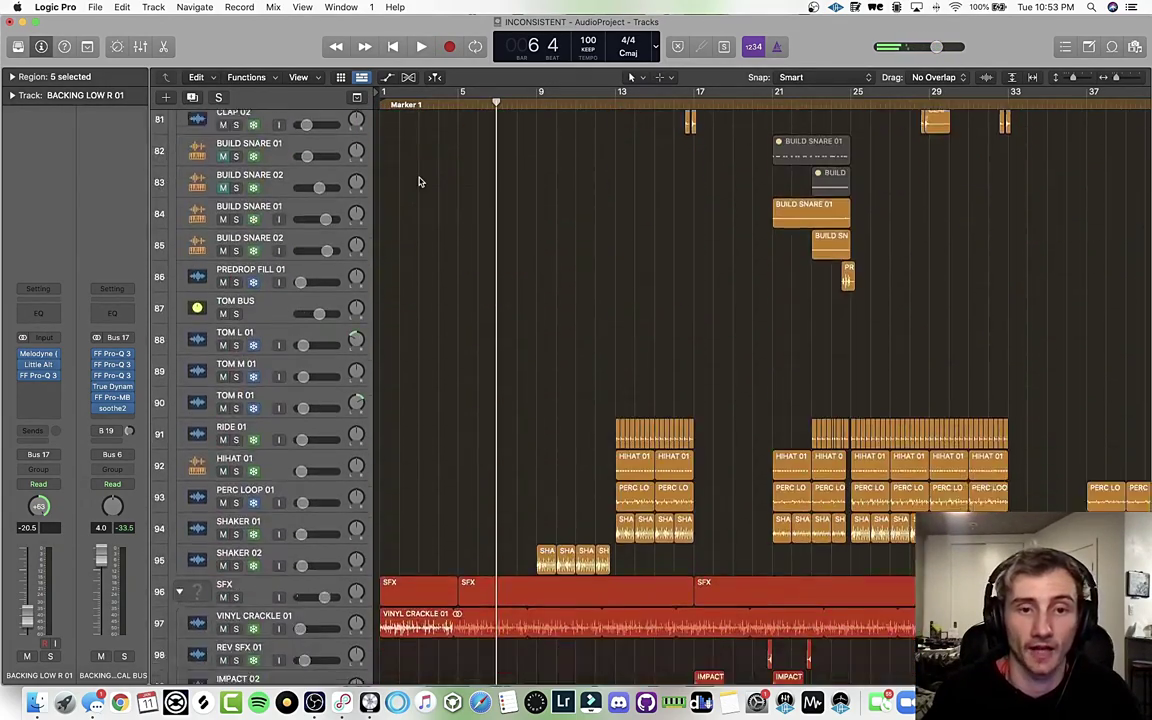
{"action": "scroll", "coordinate": [411, 298], "scroll_direction": "up", "scroll_amount": 20}
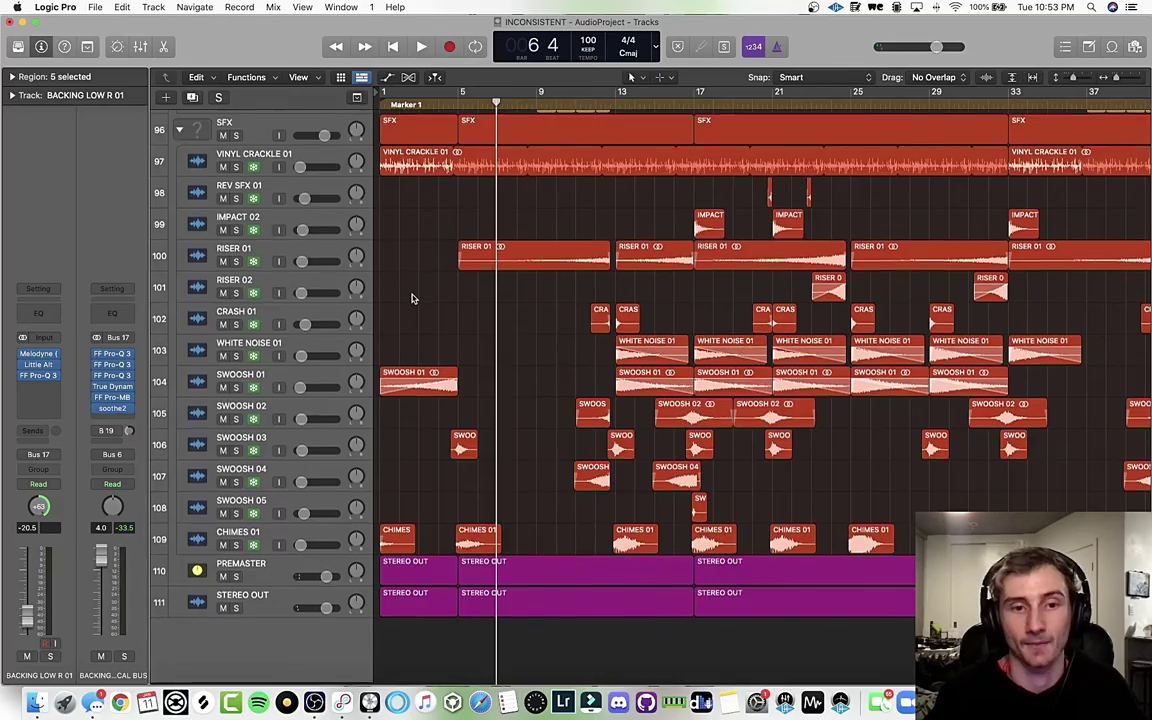
{"action": "scroll", "coordinate": [411, 298], "scroll_direction": "up", "scroll_amount": 20}
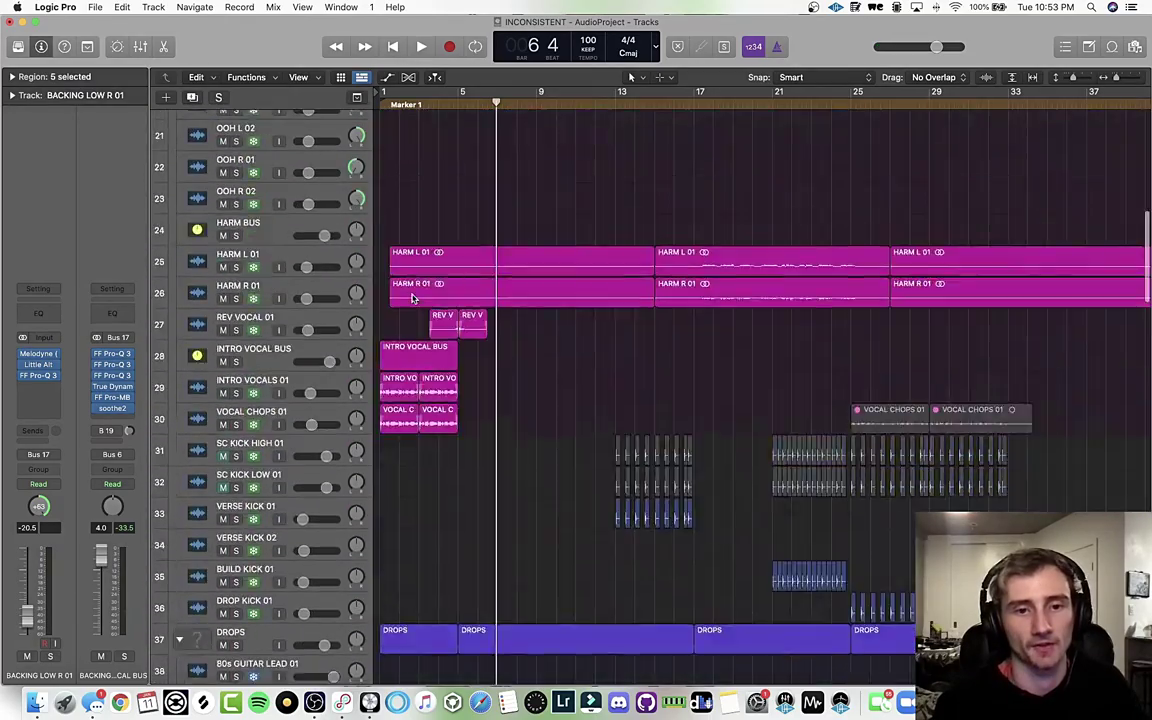
{"action": "scroll", "coordinate": [413, 298], "scroll_direction": "down", "scroll_amount": 7}
{"action": "scroll", "coordinate": [413, 298], "scroll_direction": "down", "scroll_amount": 1}
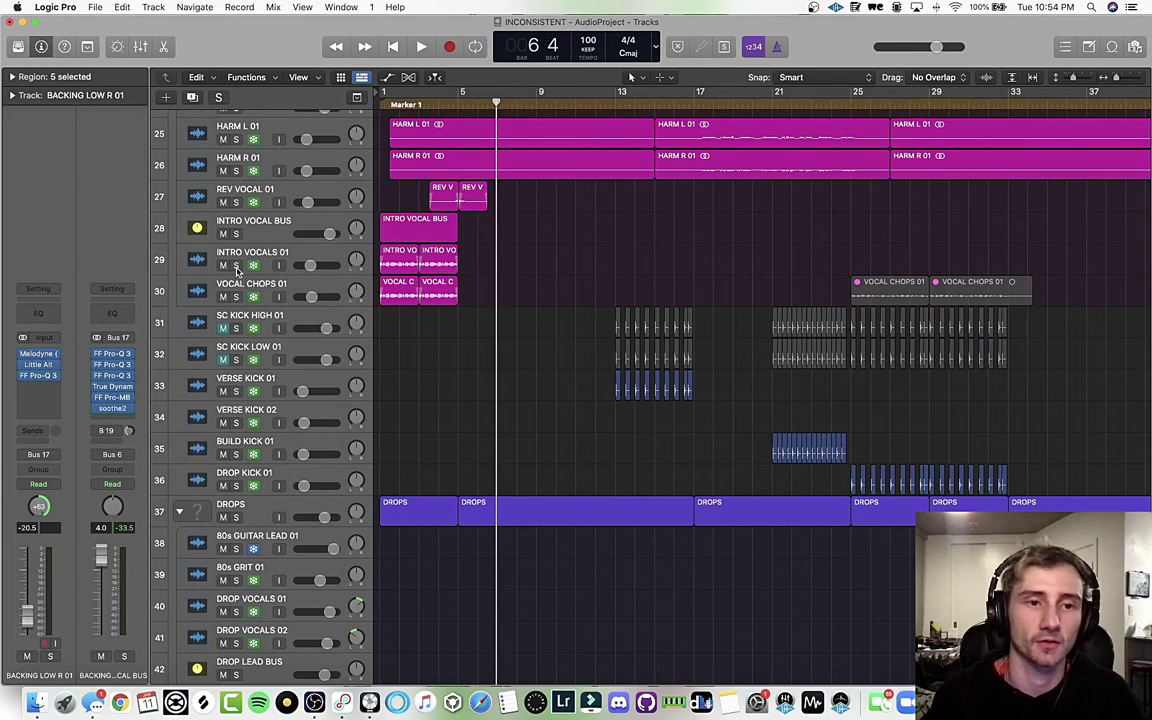
{"action": "left_click", "coordinate": [236, 265]}
{"action": "left_click_drag", "start_coordinate": [386, 100], "coordinate": [470, 100]}
{"action": "key", "text": "space"}
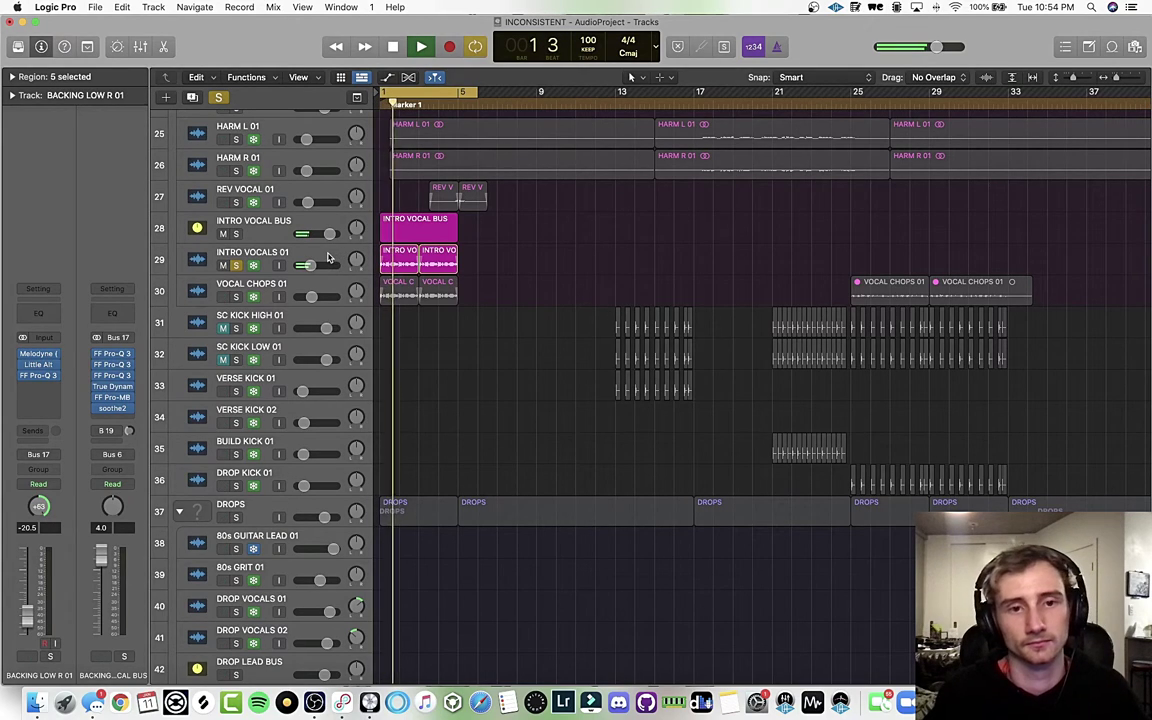
{"action": "left_click", "coordinate": [330, 258]}
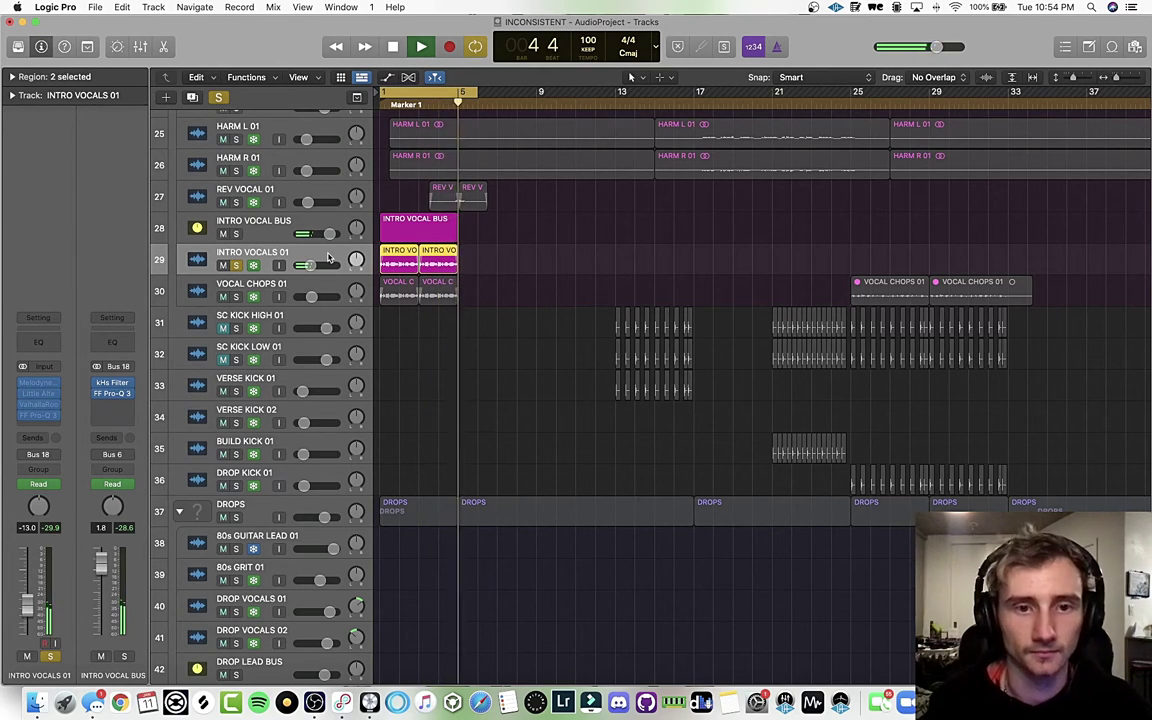
- Show the track automation and check which plug-in parameter is automated on INTRO VOCALS 01
{"action": "key", "text": "b"}
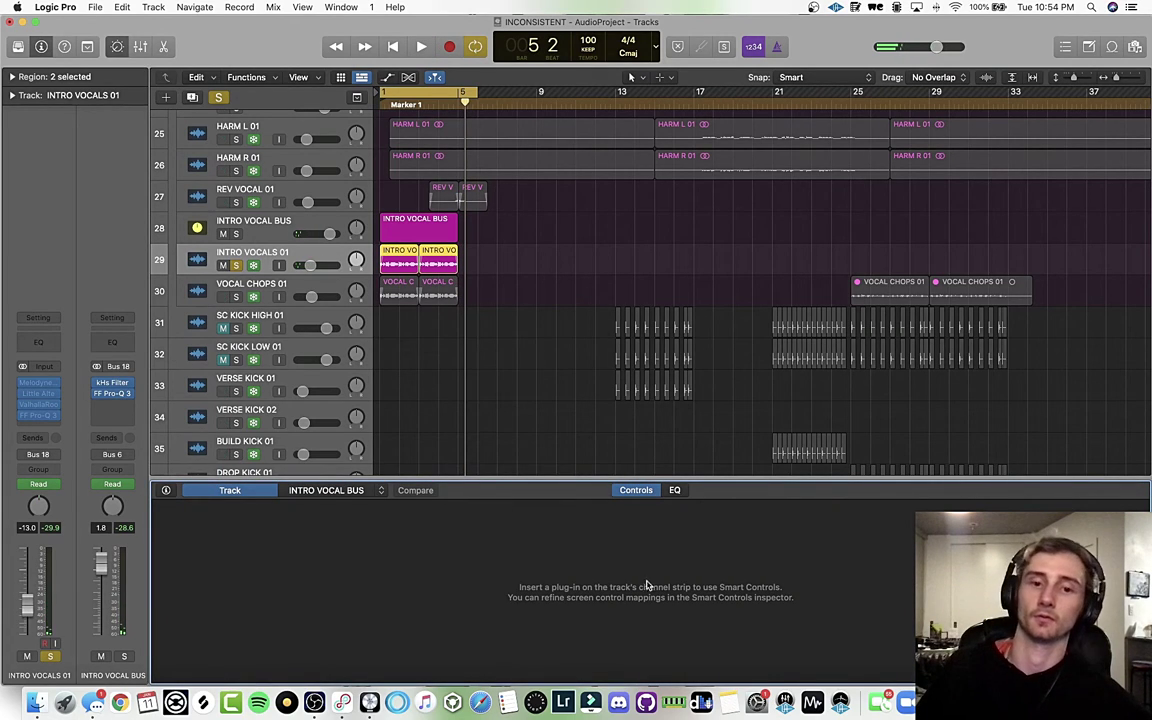
{"action": "key", "text": "b"}
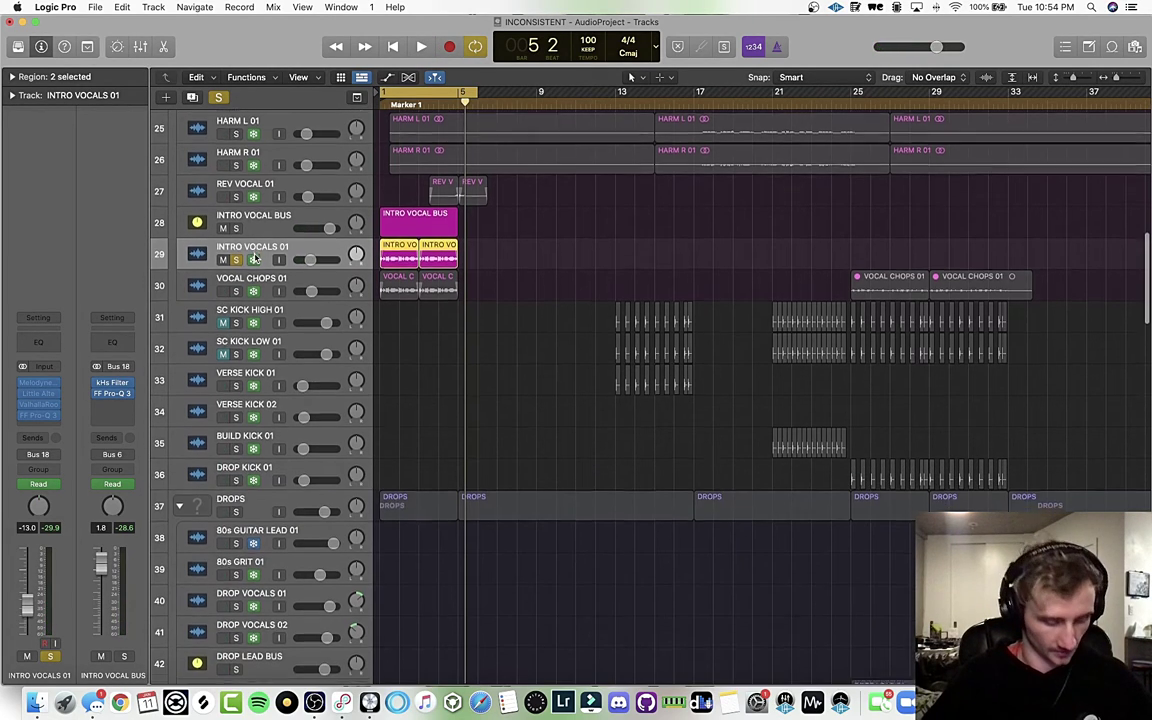
{"action": "key", "text": "a"}
{"action": "scroll", "coordinate": [320, 260], "scroll_direction": "up", "scroll_amount": 2}
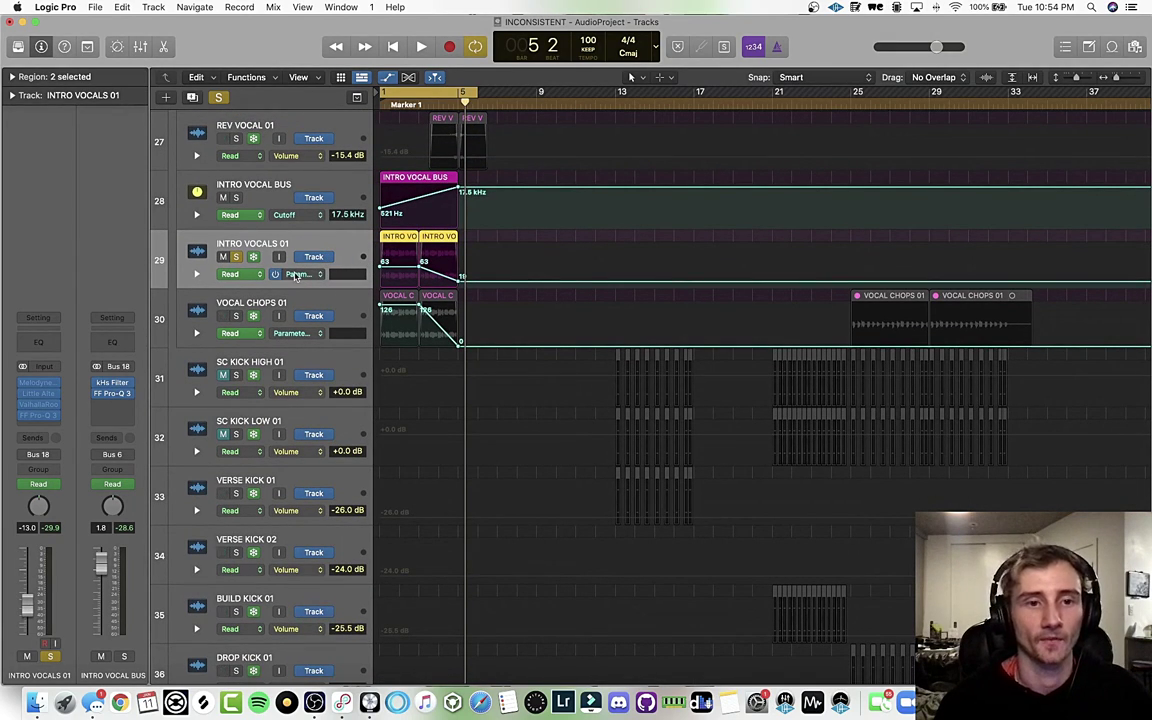
{"action": "left_click", "coordinate": [296, 274]}
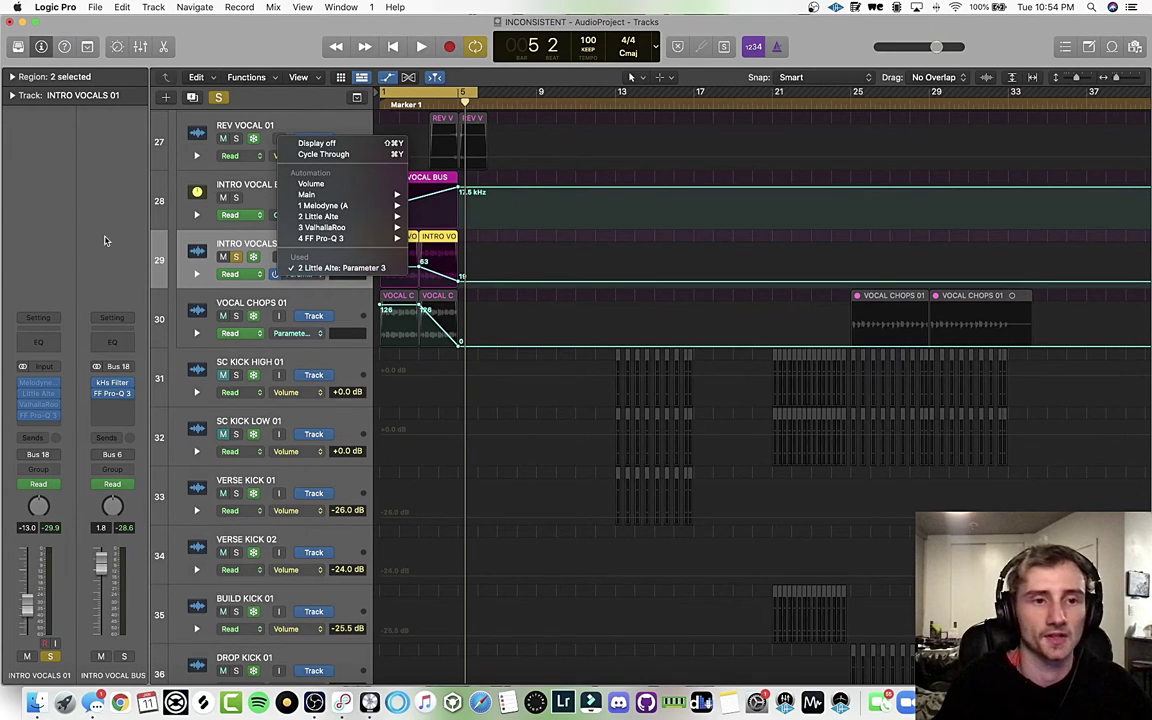
{"action": "left_click", "coordinate": [180, 250]}
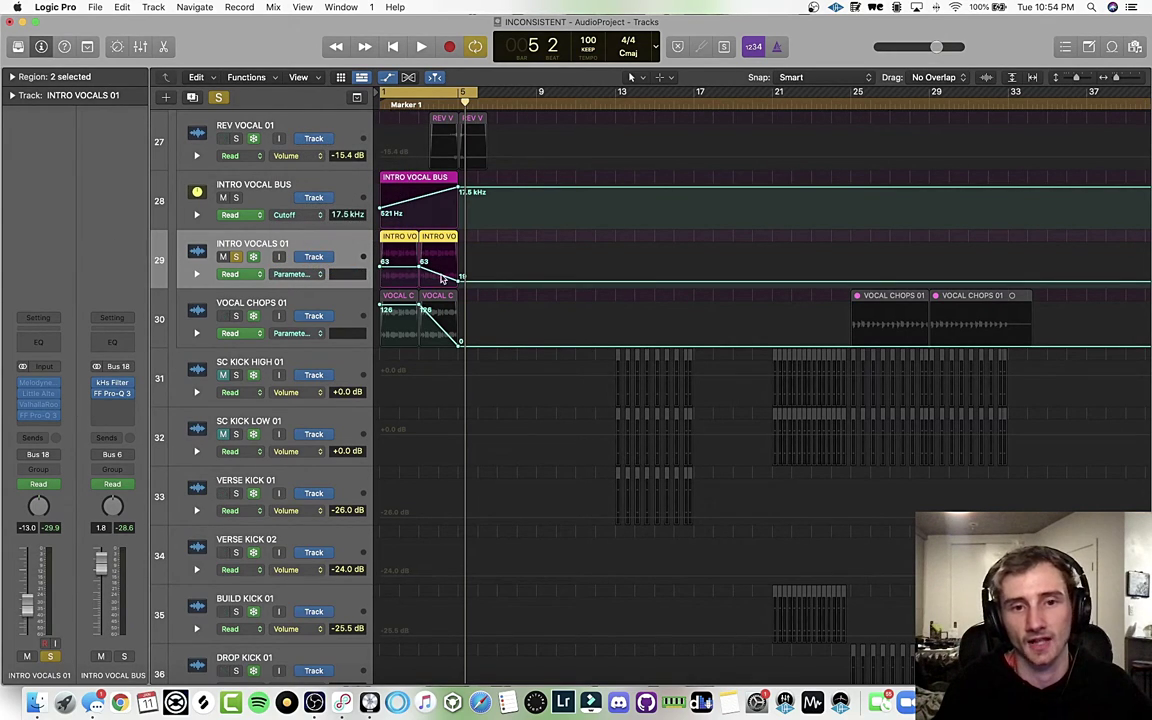
- Check which plug-in parameter is automated on the VOCAL CHOPS 01 track and hide the track automation
{"action": "left_click", "coordinate": [297, 333]}
{"action": "left_click", "coordinate": [320, 335]}
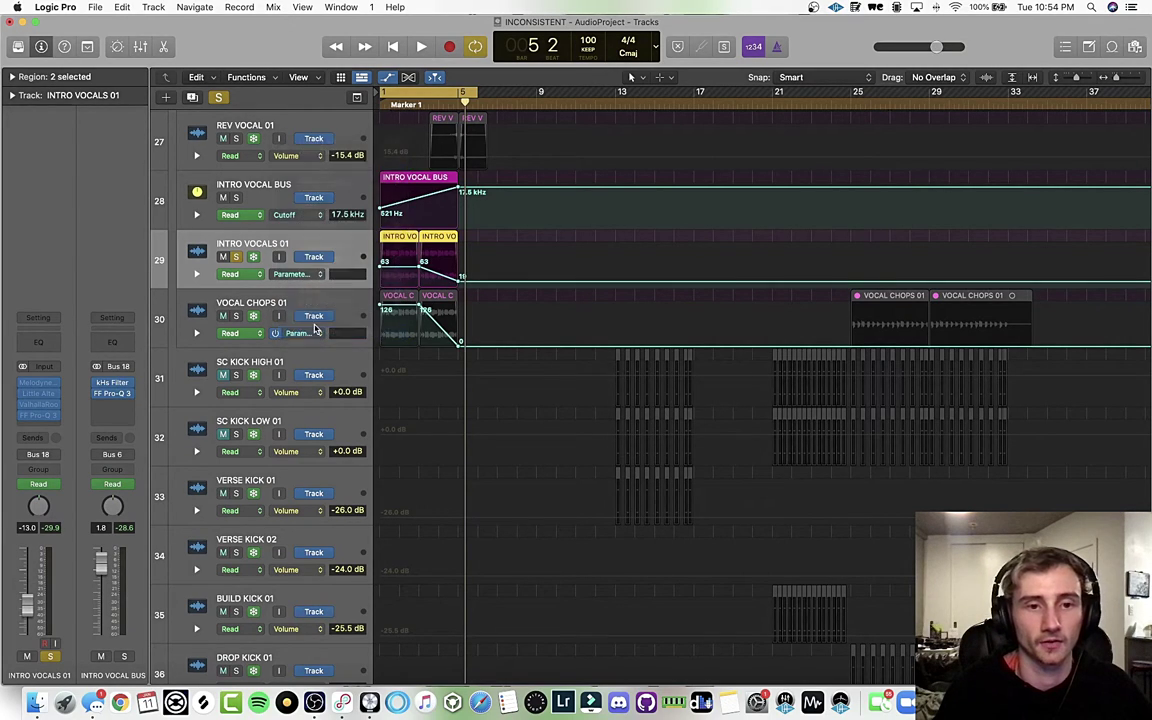
{"action": "key", "text": "space"}
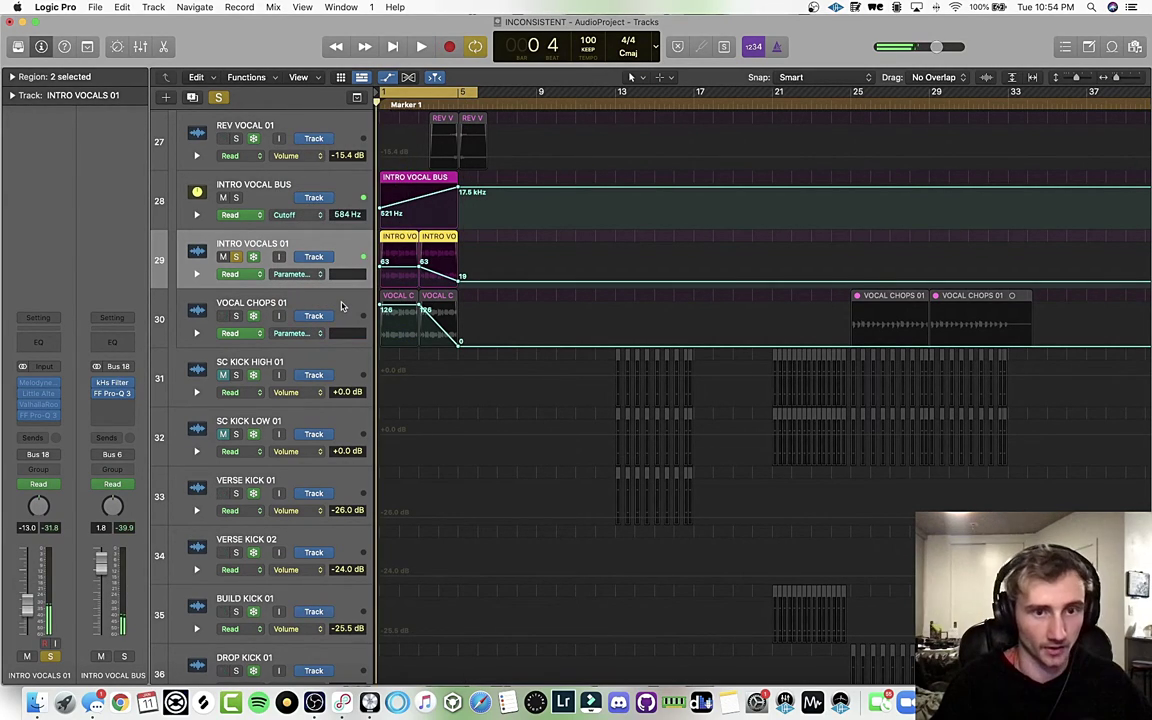
{"action": "key", "text": "a"}
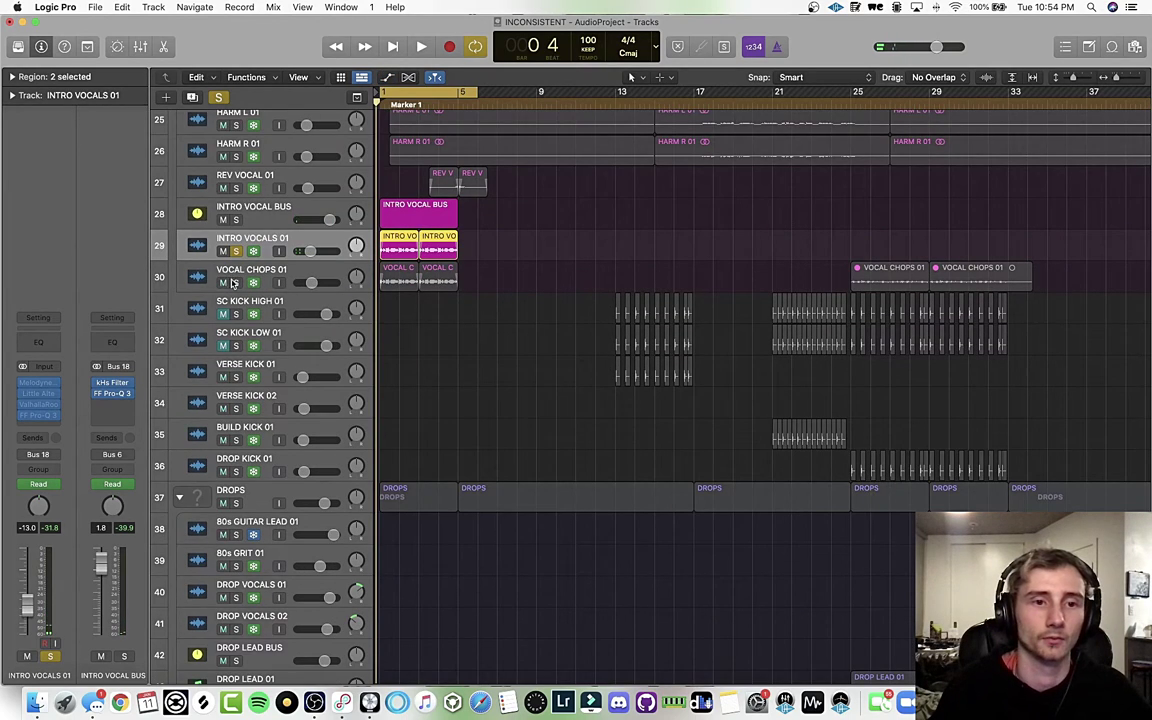
- Solo VOCAL CHOPS 01 in place of INTRO VOCALS 01, select it and play it until bar 4
{"action": "left_click", "coordinate": [298, 274]}
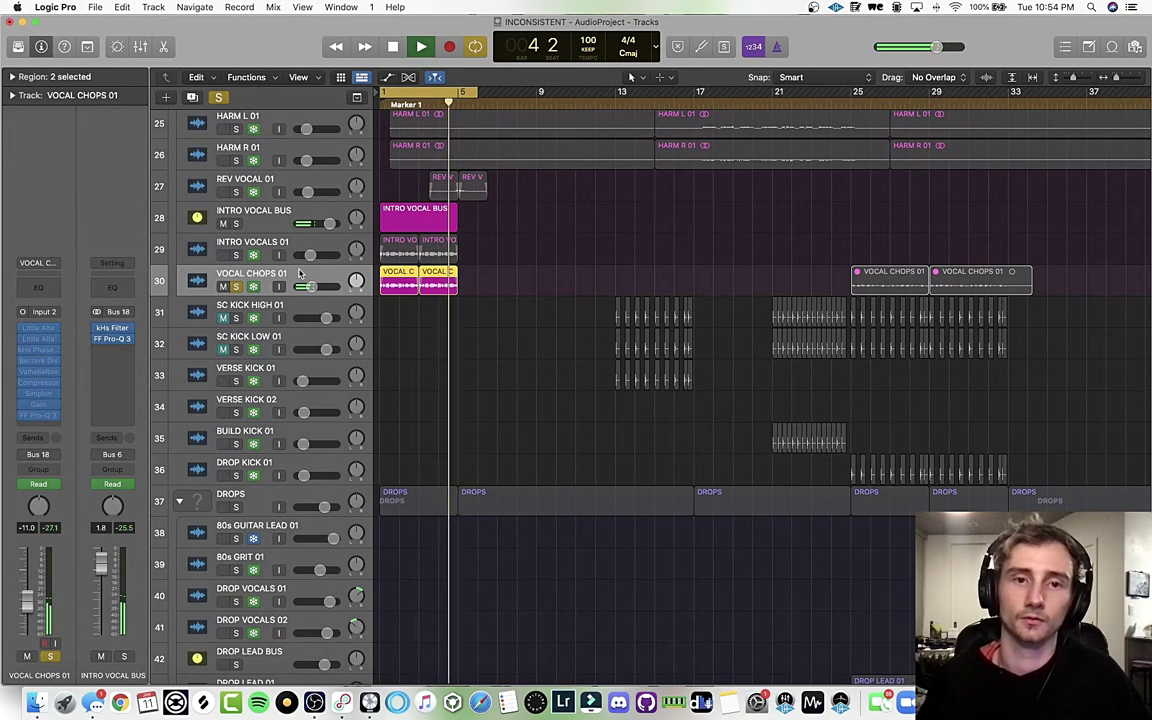
{"action": "key", "text": "space"}
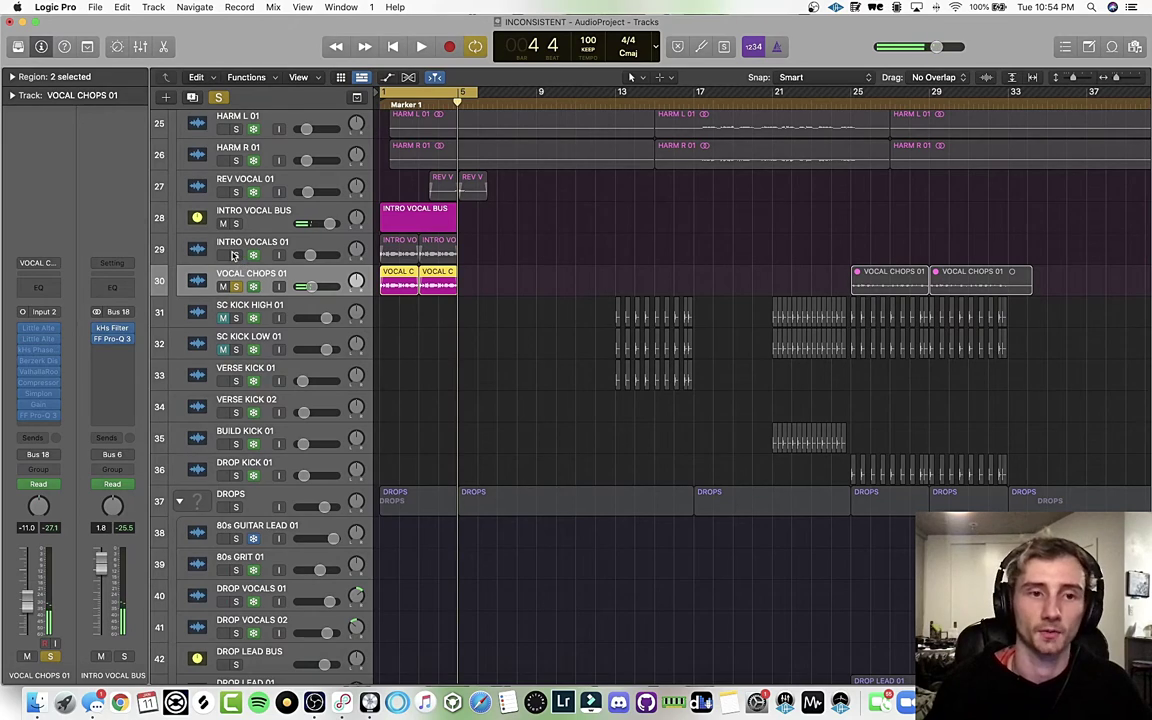
- Select the INTRO VOCAL BUS track and inspect its FF Pro-Q 3 and kHs Filter plug-ins
{"action": "left_click", "coordinate": [272, 225]}
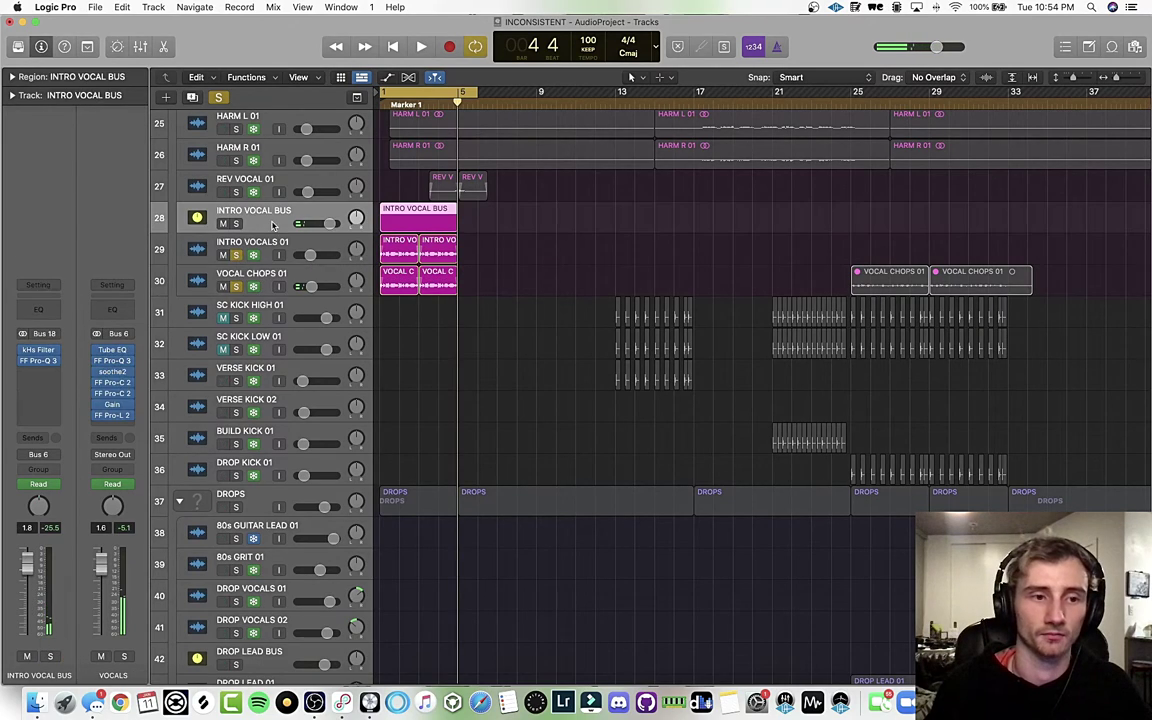
{"action": "left_click", "coordinate": [36, 361]}
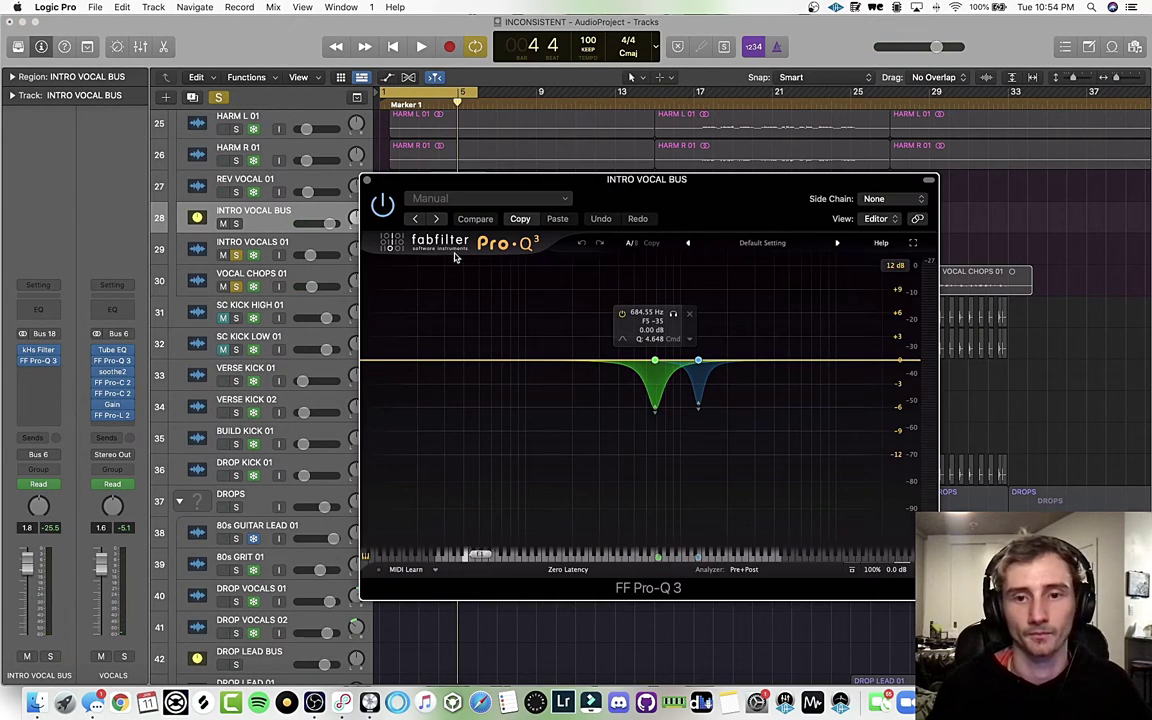
{"action": "left_click", "coordinate": [330, 164]}
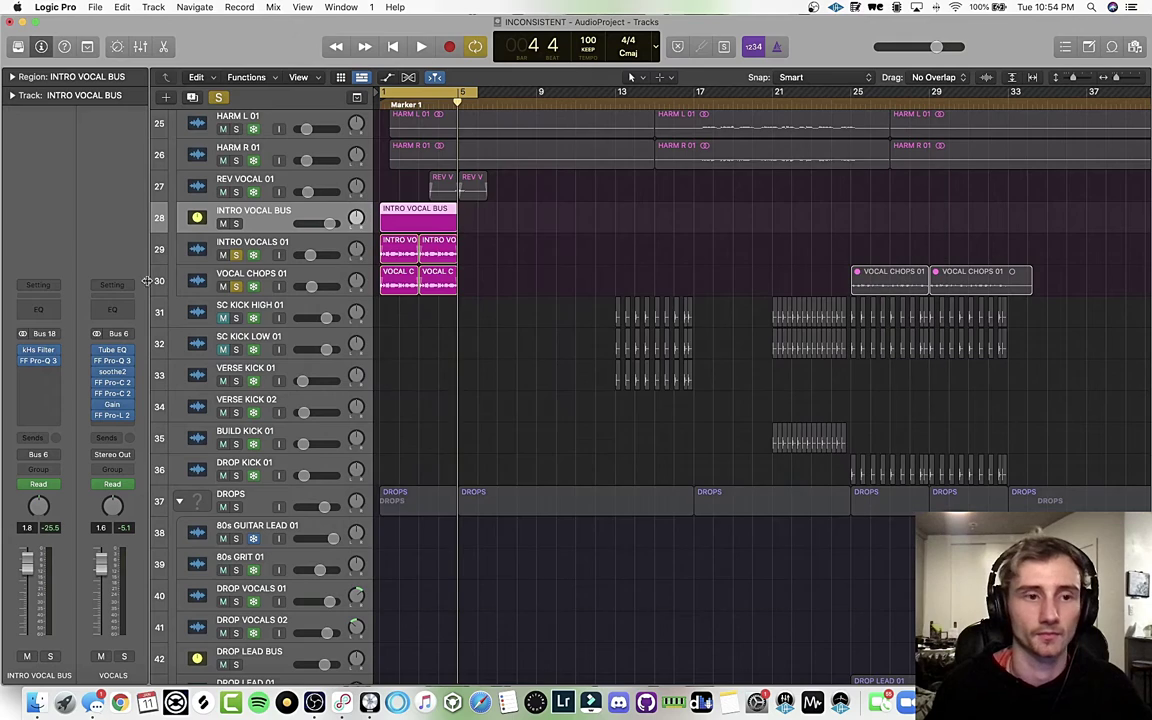
{"action": "left_click", "coordinate": [38, 351]}
{"action": "left_click", "coordinate": [367, 181]}
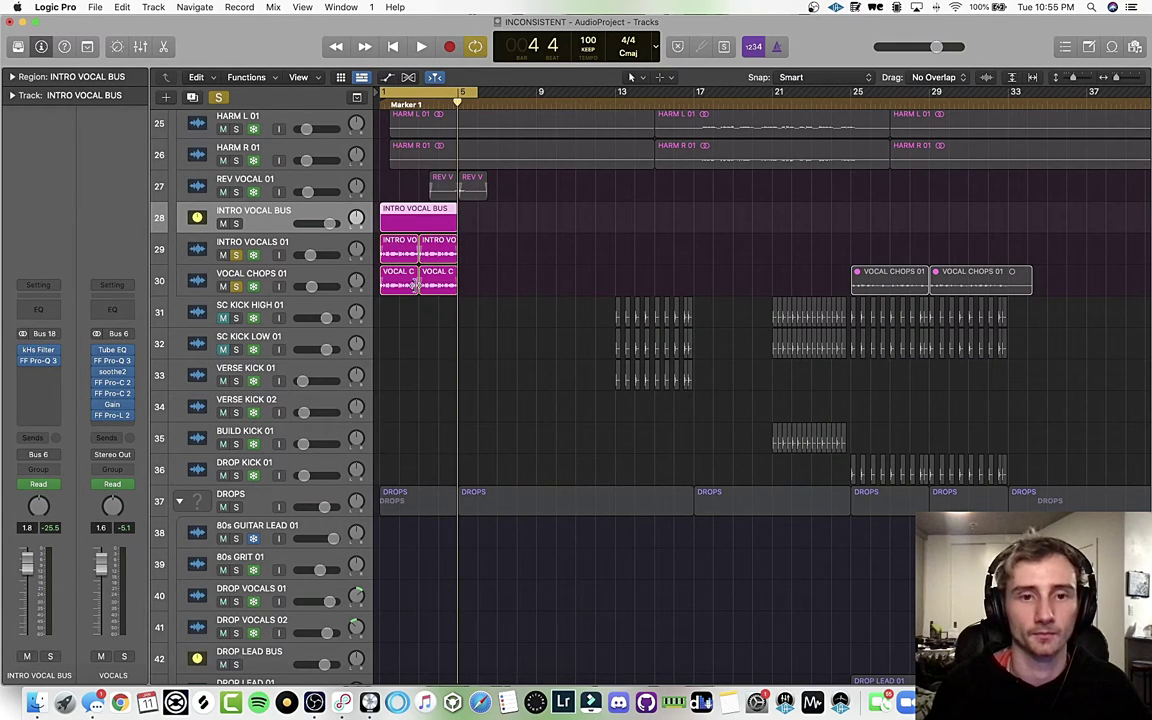
- Play the soloed INTRO VOCALS 01 and VOCAL CHOPS 01 from bar 1 while viewing their automation and channel strips
{"action": "key", "text": "a"}
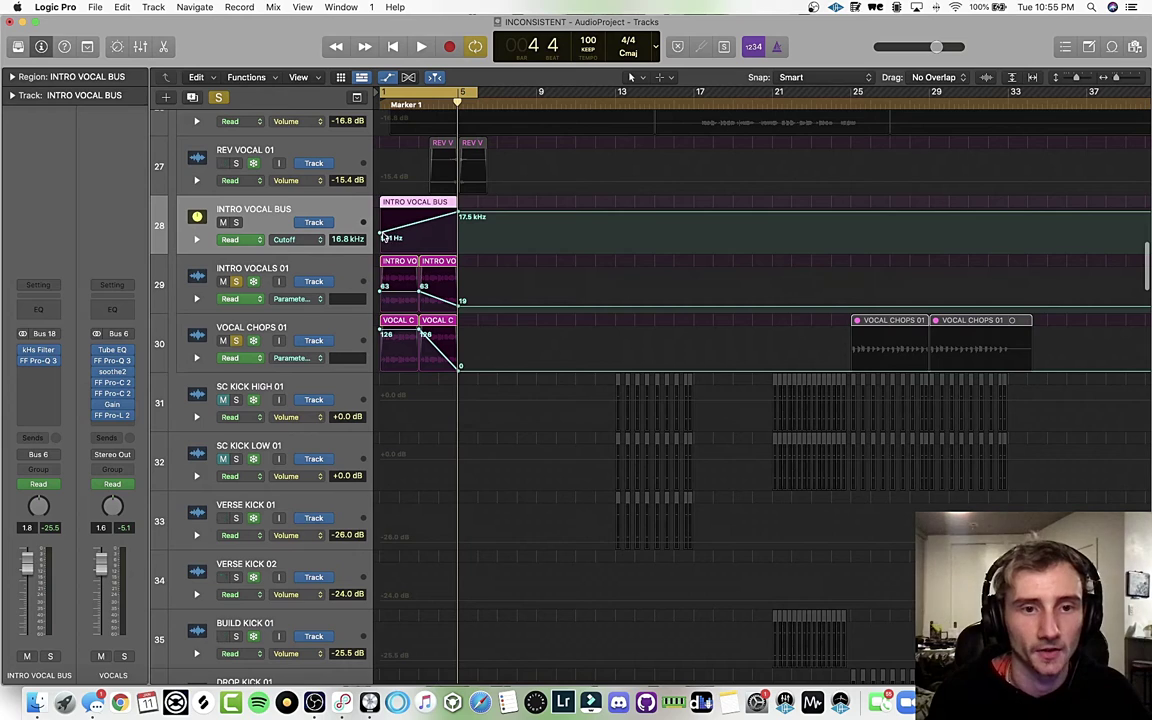
{"action": "scroll", "coordinate": [461, 225], "scroll_direction": "down", "scroll_amount": 1}
{"action": "key", "text": "Return"}
{"action": "key", "text": "space"}
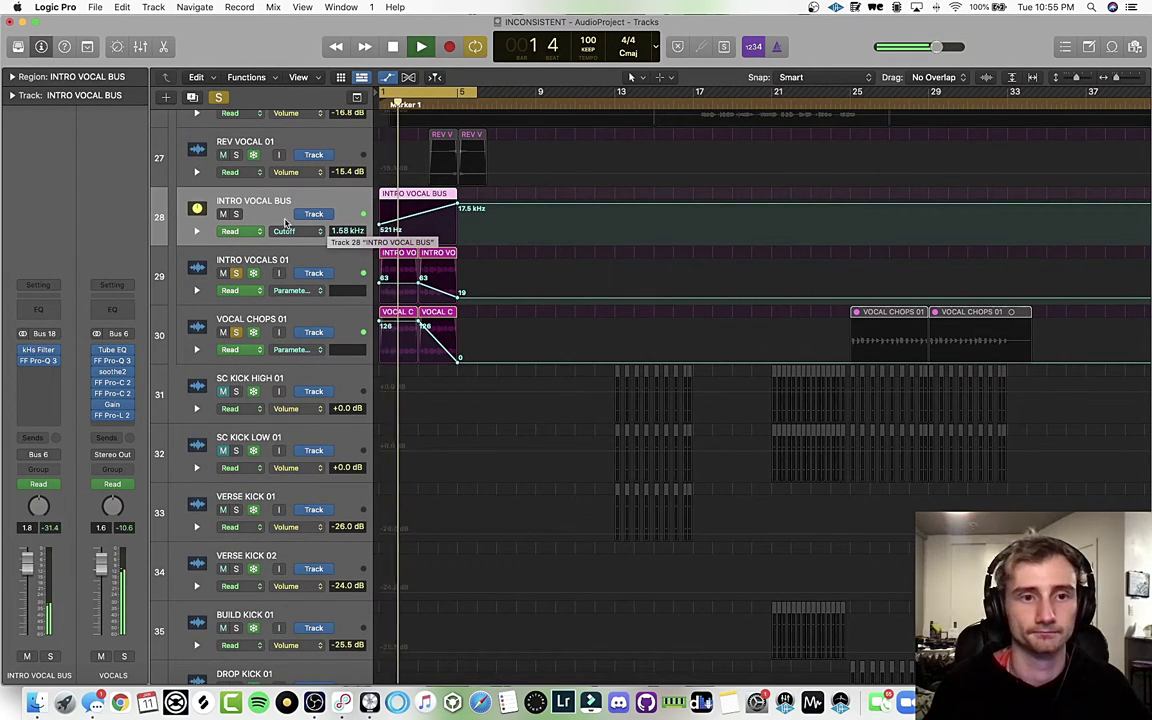
{"action": "left_click", "coordinate": [305, 272]}
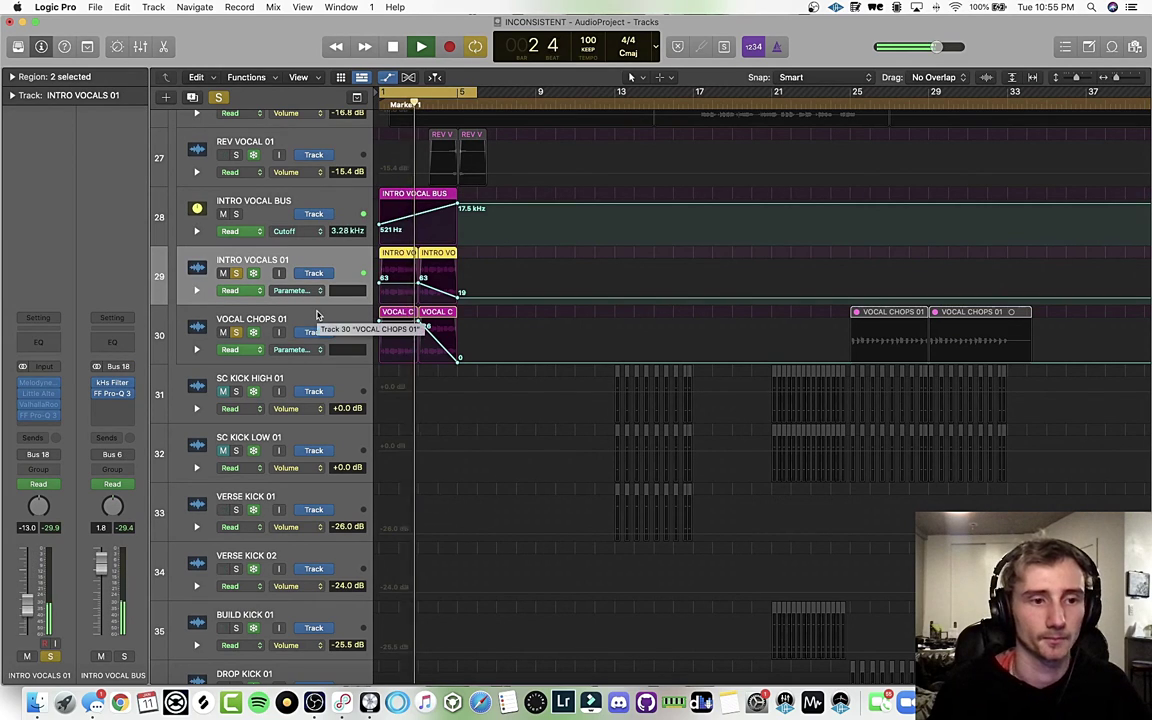
{"action": "left_click", "coordinate": [314, 321]}
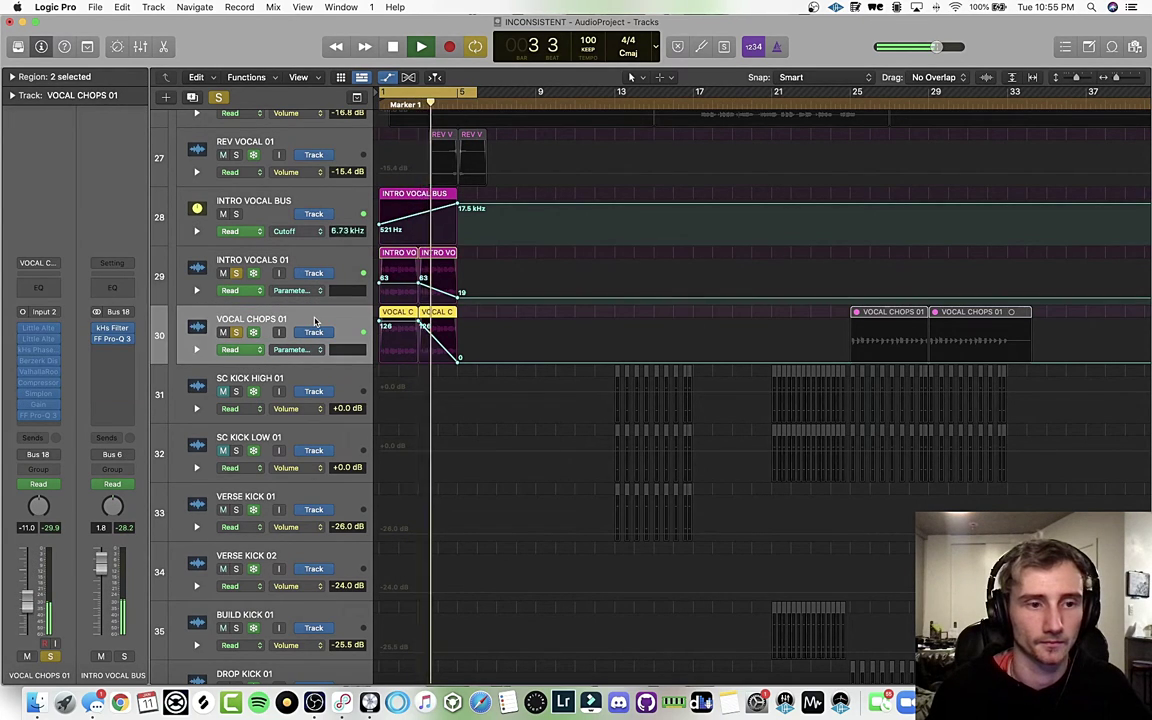
{"action": "key", "text": "a"}
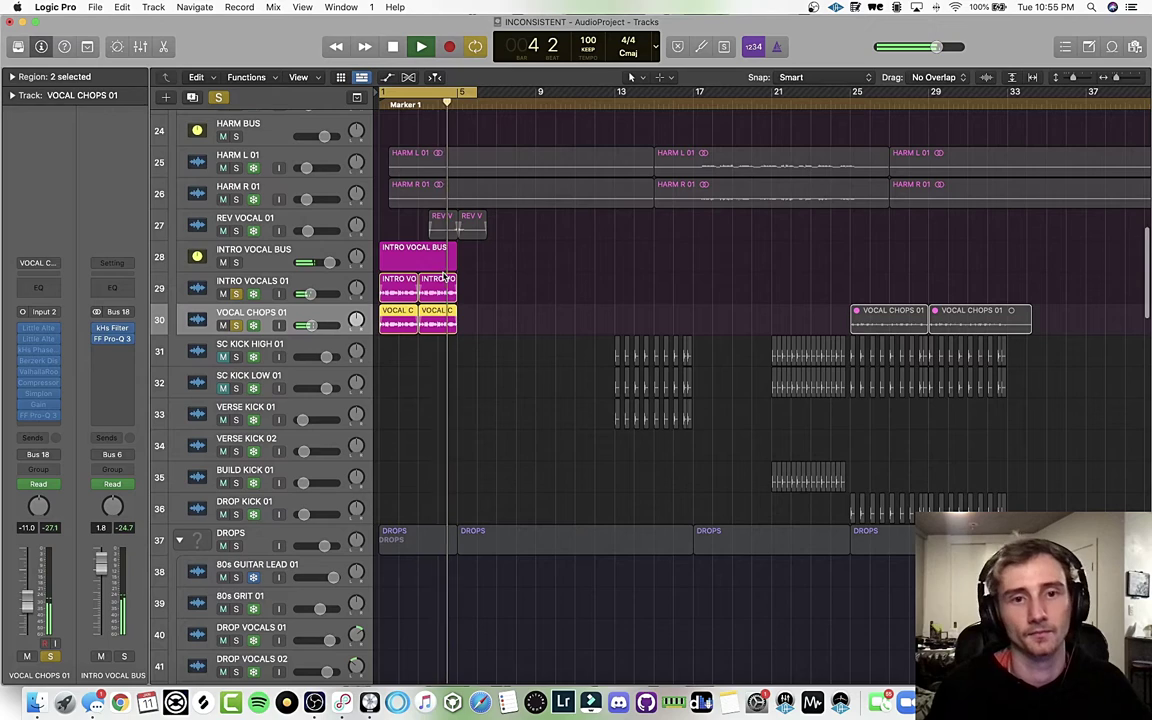
{"action": "key", "text": "space"}
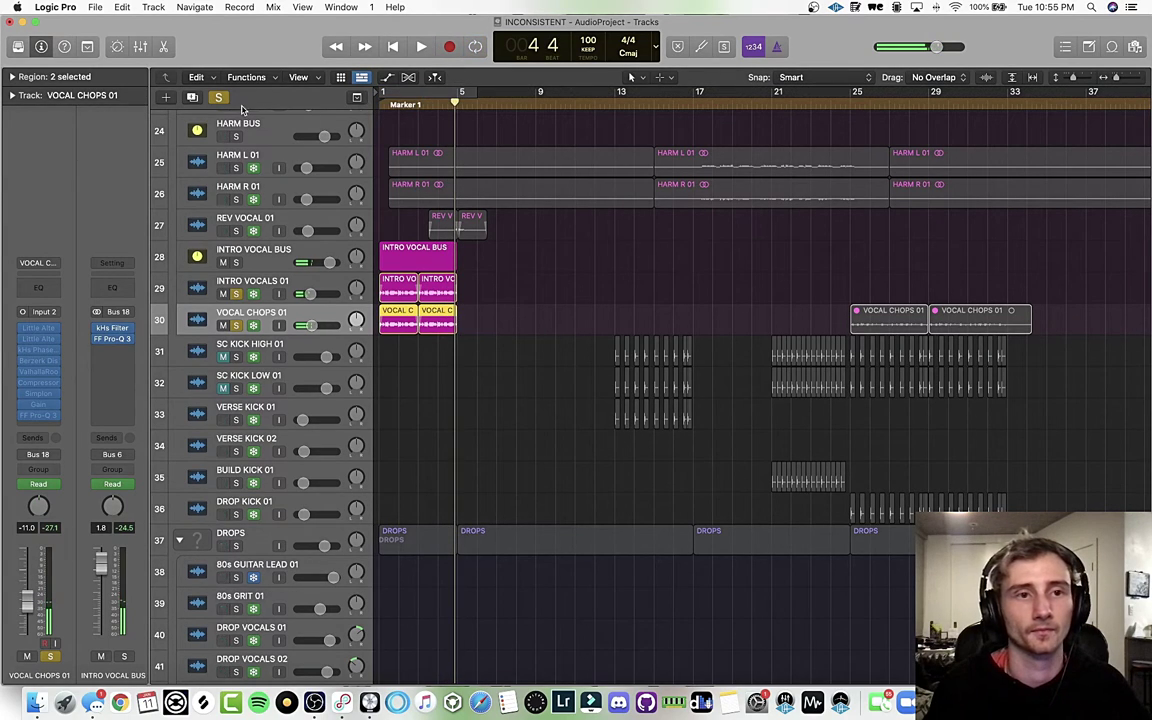
- Clear all solos, solo the REESE BASS 01 track and play it with the cycle range over the intro turned on
{"action": "left_click", "coordinate": [219, 98]}
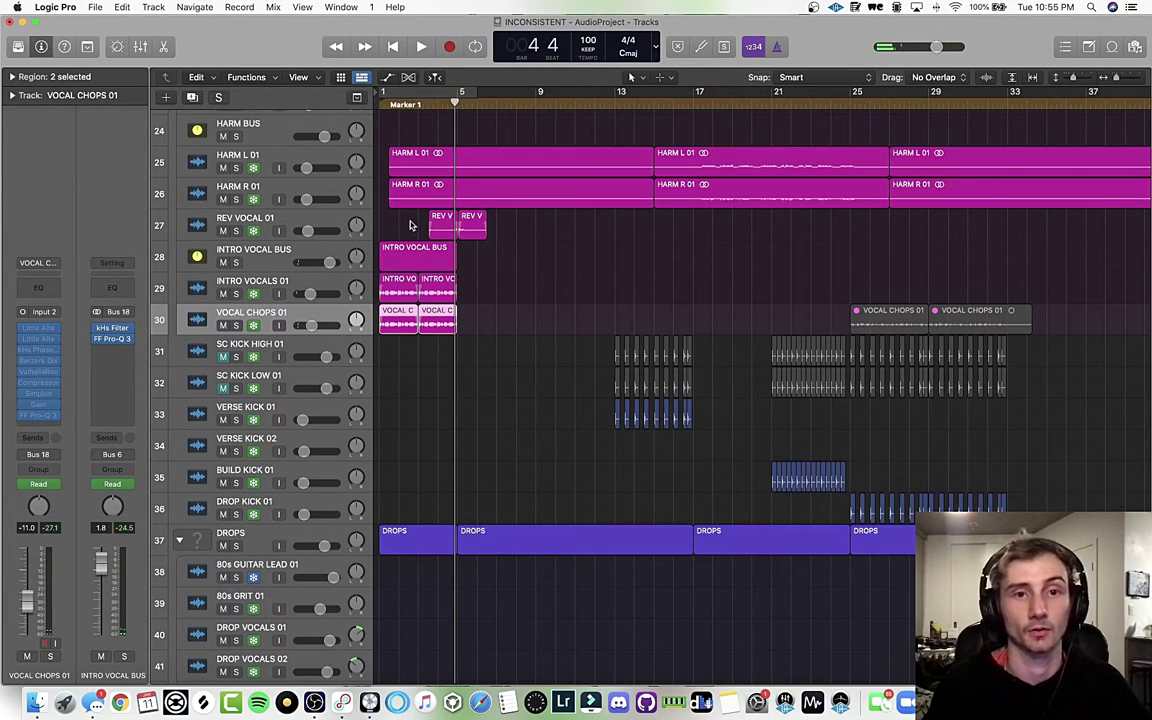
{"action": "scroll", "coordinate": [411, 224], "scroll_direction": "down", "scroll_amount": 2}
{"action": "scroll", "coordinate": [411, 224], "scroll_direction": "up", "scroll_amount": 8}
{"action": "scroll", "coordinate": [411, 224], "scroll_direction": "up", "scroll_amount": 6}
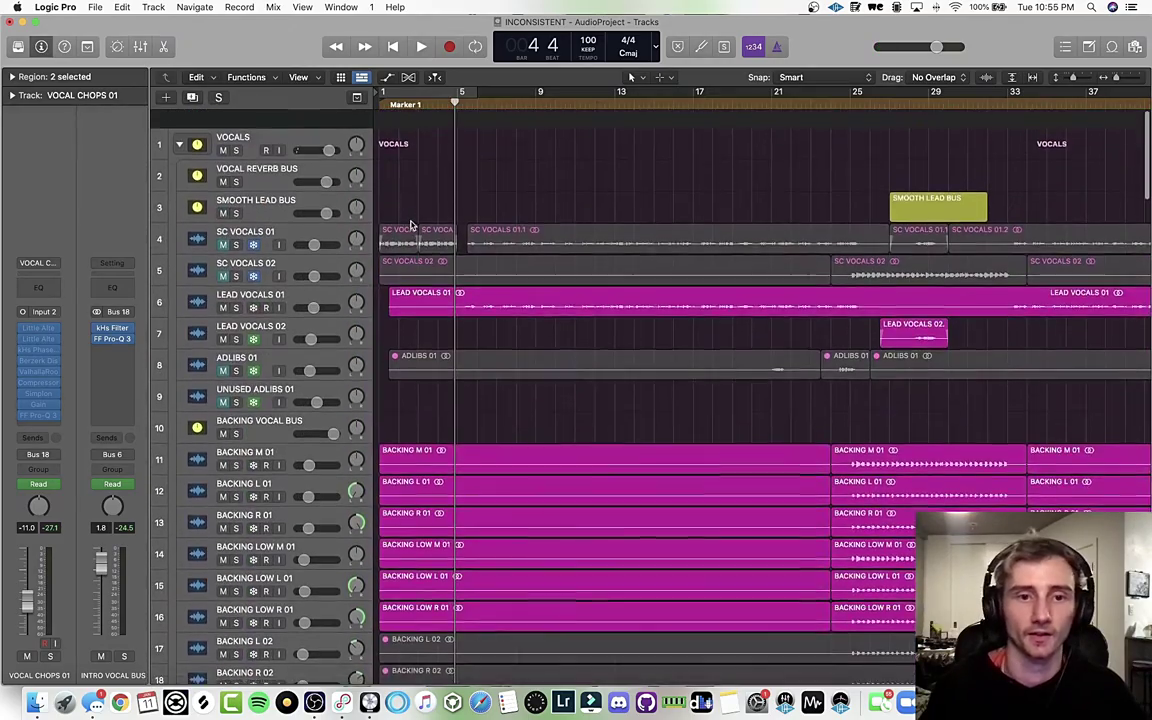
{"action": "scroll", "coordinate": [411, 224], "scroll_direction": "down", "scroll_amount": 14}
{"action": "scroll", "coordinate": [411, 224], "scroll_direction": "down", "scroll_amount": 12}
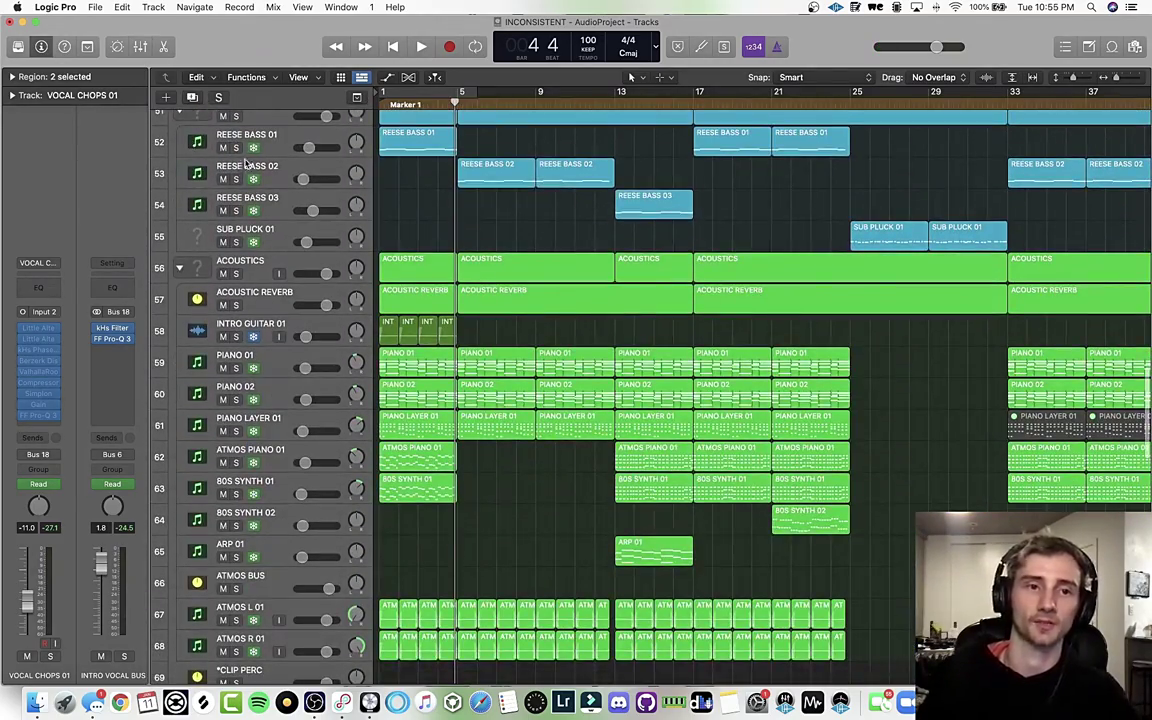
{"action": "left_click", "coordinate": [236, 148]}
{"action": "left_click", "coordinate": [410, 94]}
{"action": "key", "text": "space"}
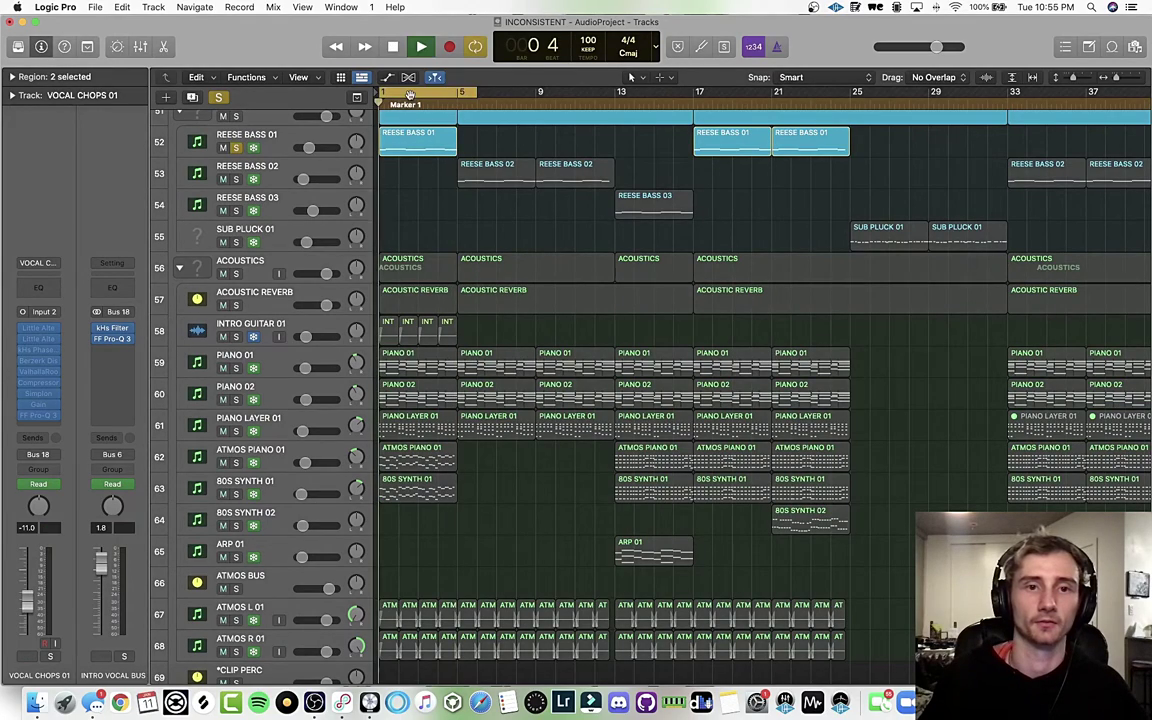
{"action": "scroll", "coordinate": [411, 188], "scroll_direction": "up", "scroll_amount": 4}
{"action": "scroll", "coordinate": [411, 188], "scroll_direction": "down", "scroll_amount": 3}
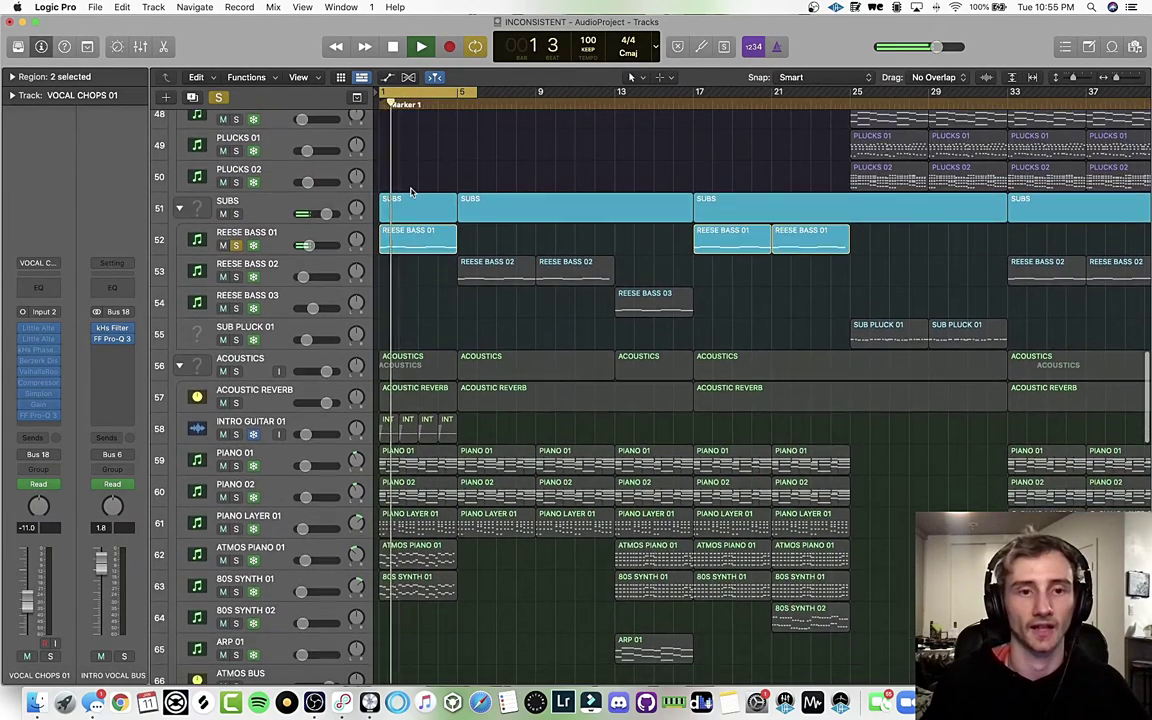
- Look over the ACOUSTICS and PERCUSSION tracks and select 80S SYNTH 01 to view its channel strip
{"action": "scroll", "coordinate": [411, 192], "scroll_direction": "down", "scroll_amount": 3}
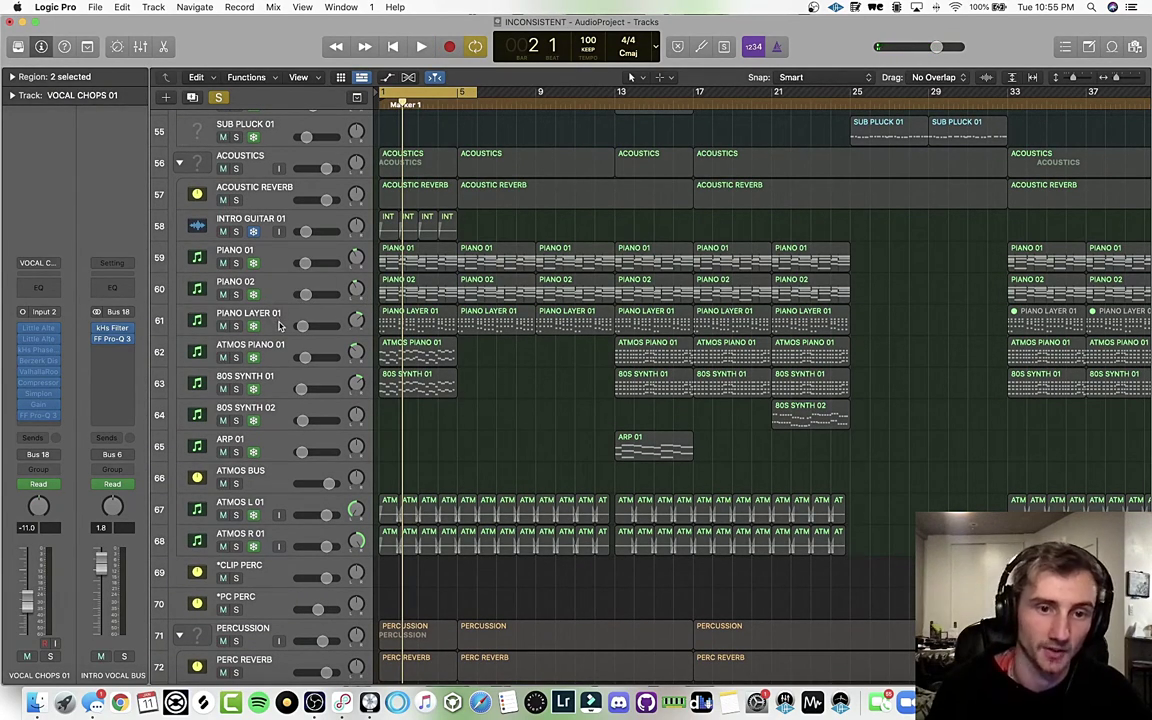
{"action": "scroll", "coordinate": [280, 325], "scroll_direction": "down", "scroll_amount": 3}
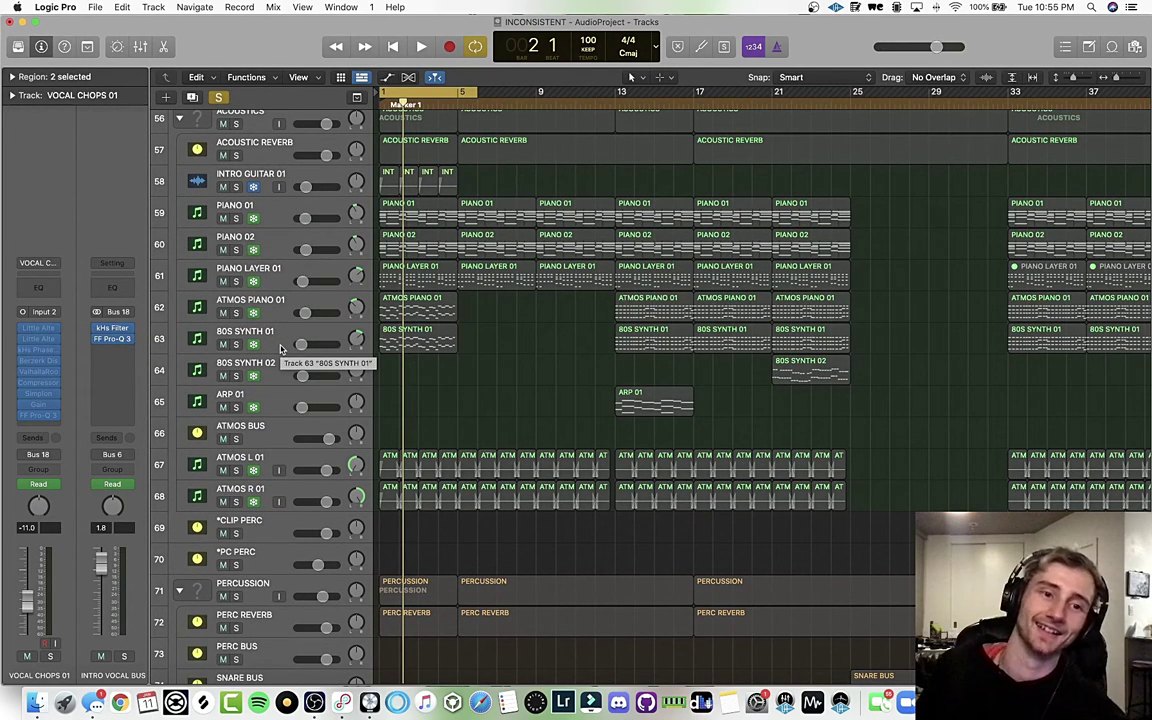
{"action": "left_click", "coordinate": [280, 347]}
{"action": "scroll", "coordinate": [390, 380], "scroll_direction": "down", "scroll_amount": 10}
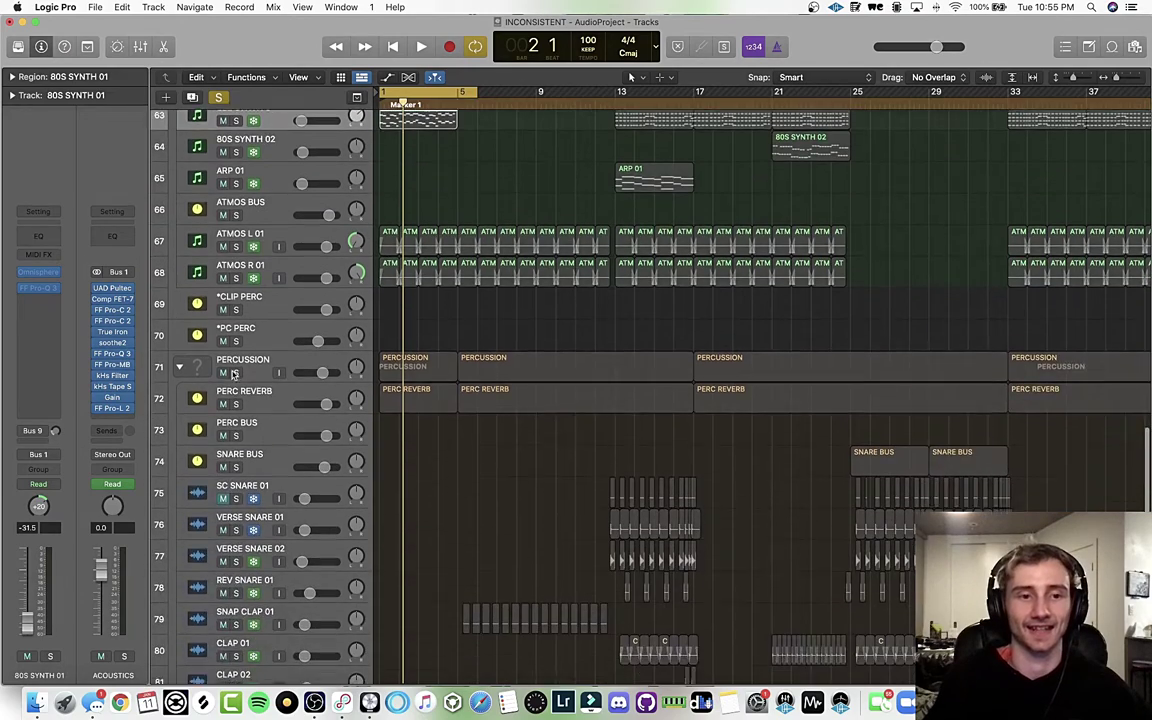
{"action": "scroll", "coordinate": [375, 330], "scroll_direction": "up", "scroll_amount": 10}
{"action": "scroll", "coordinate": [371, 311], "scroll_direction": "down", "scroll_amount": 1}
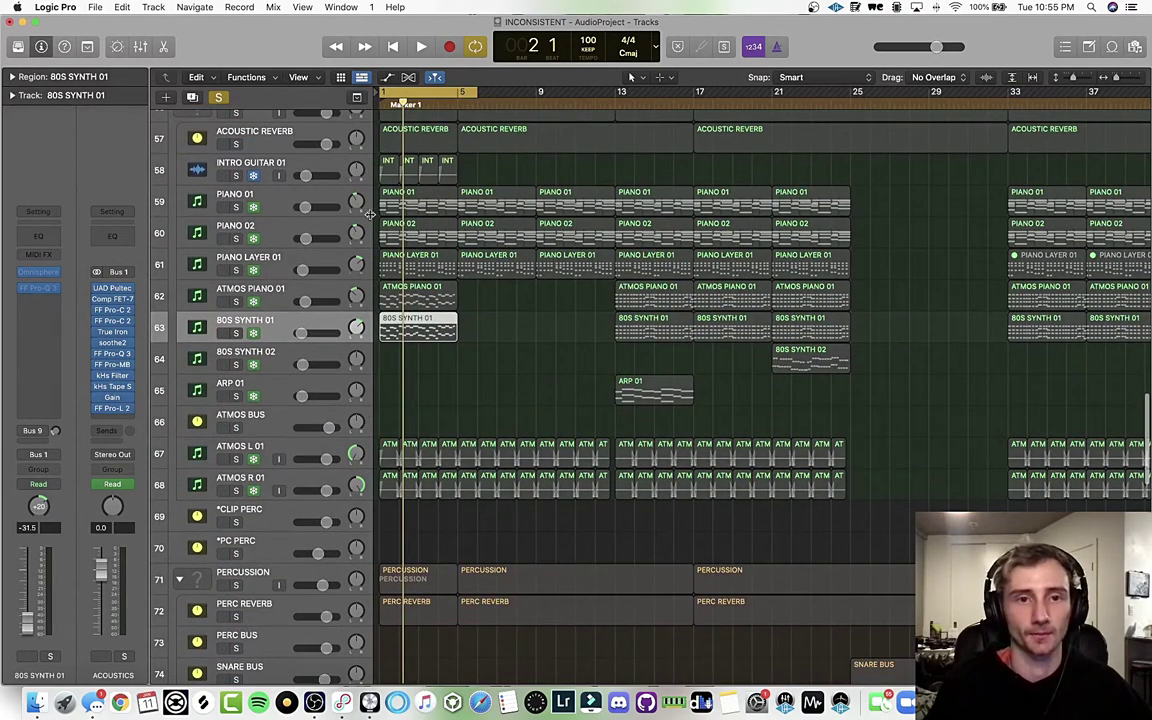
- Set the cycle range from bar 5 to bar 13 and play the soloed ATMOS BUS track
{"action": "left_click", "coordinate": [236, 459]}
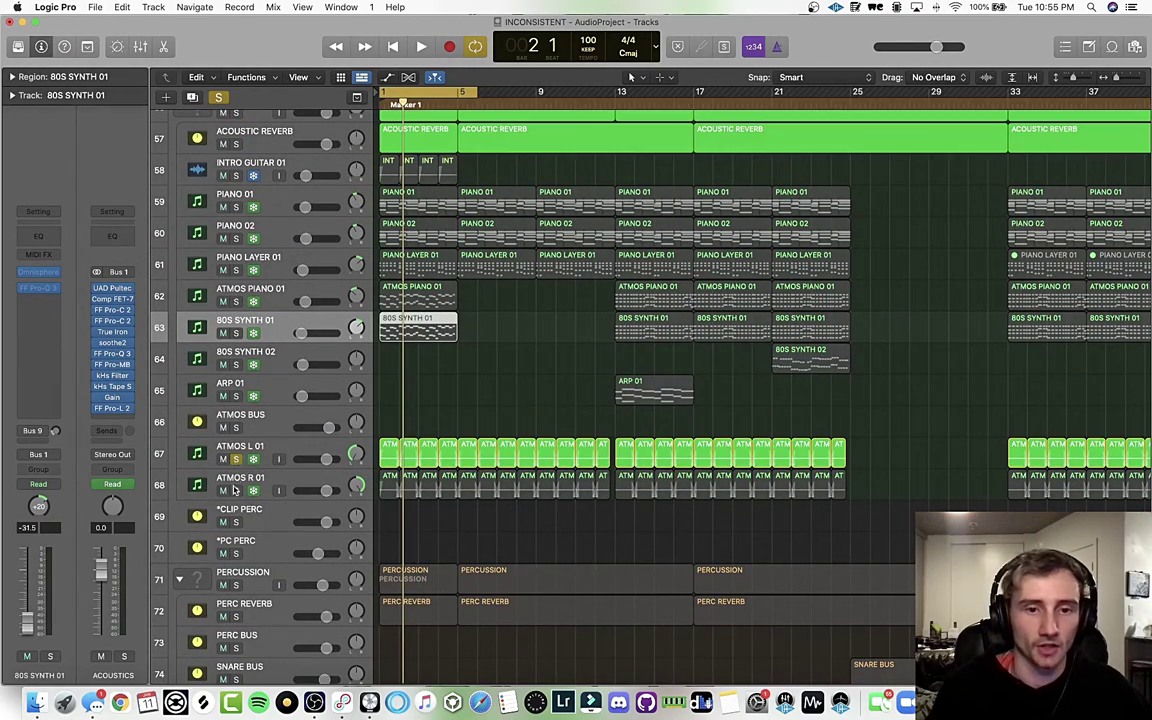
{"action": "left_click_drag", "start_coordinate": [466, 95], "coordinate": [615, 95]}
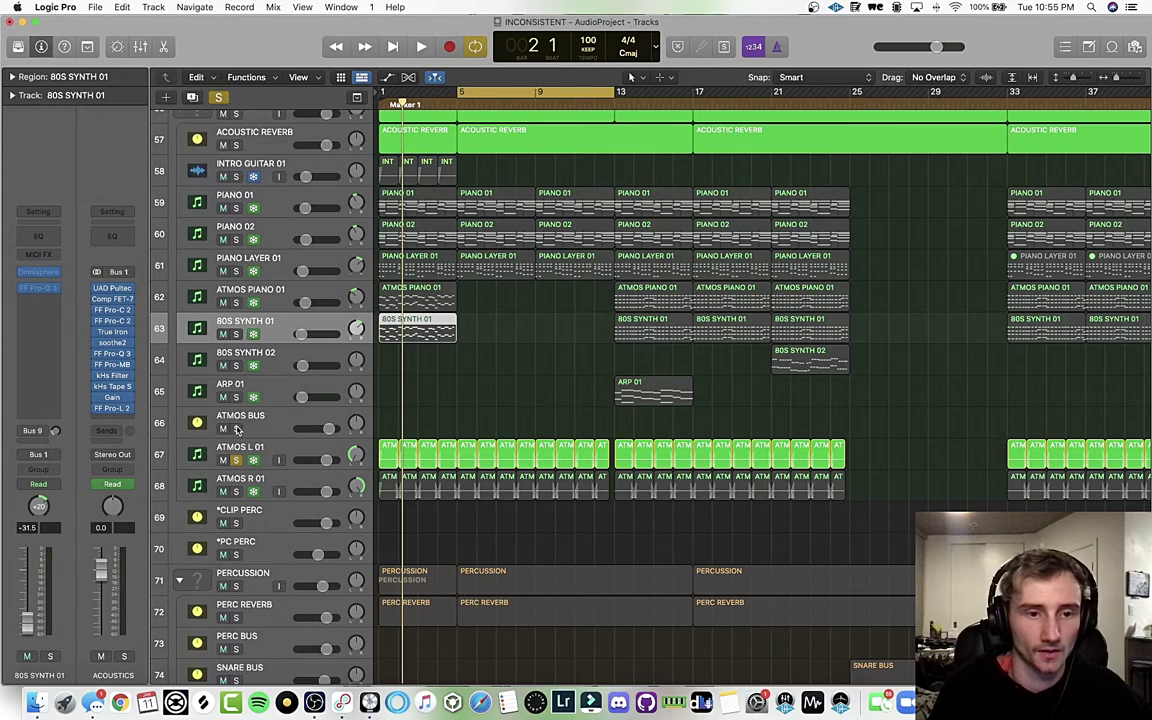
{"action": "left_click", "coordinate": [237, 429]}
{"action": "left_click", "coordinate": [236, 459]}
{"action": "left_click", "coordinate": [267, 428]}
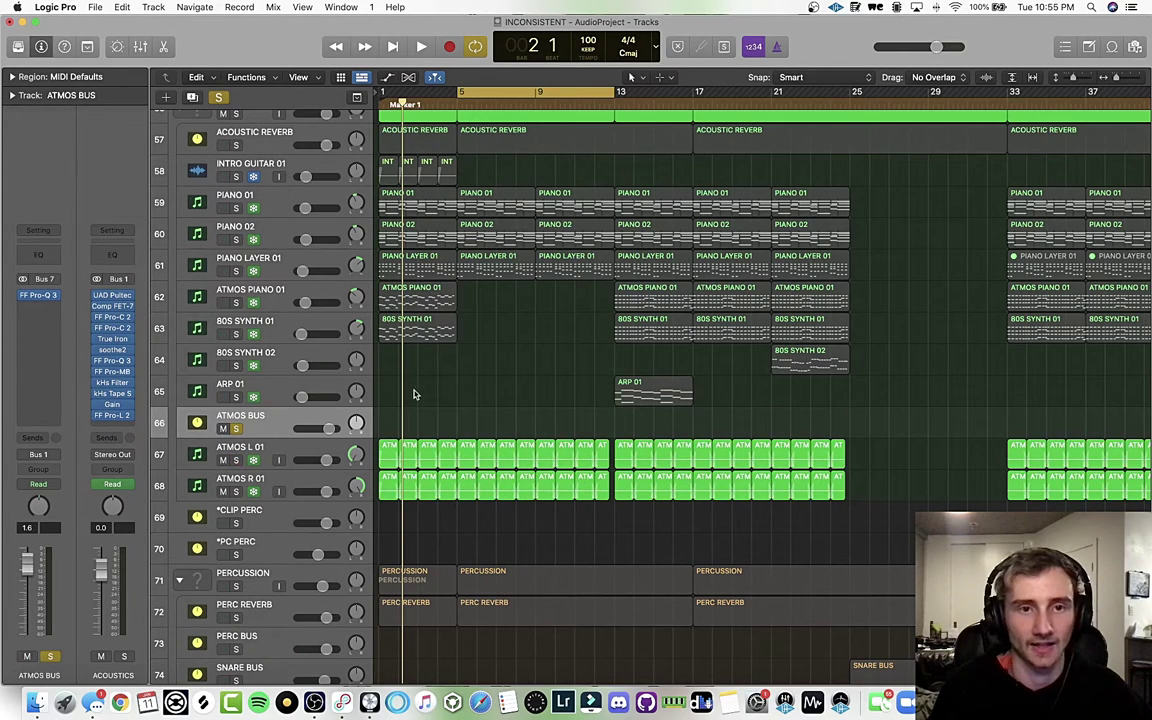
{"action": "key", "text": "space"}
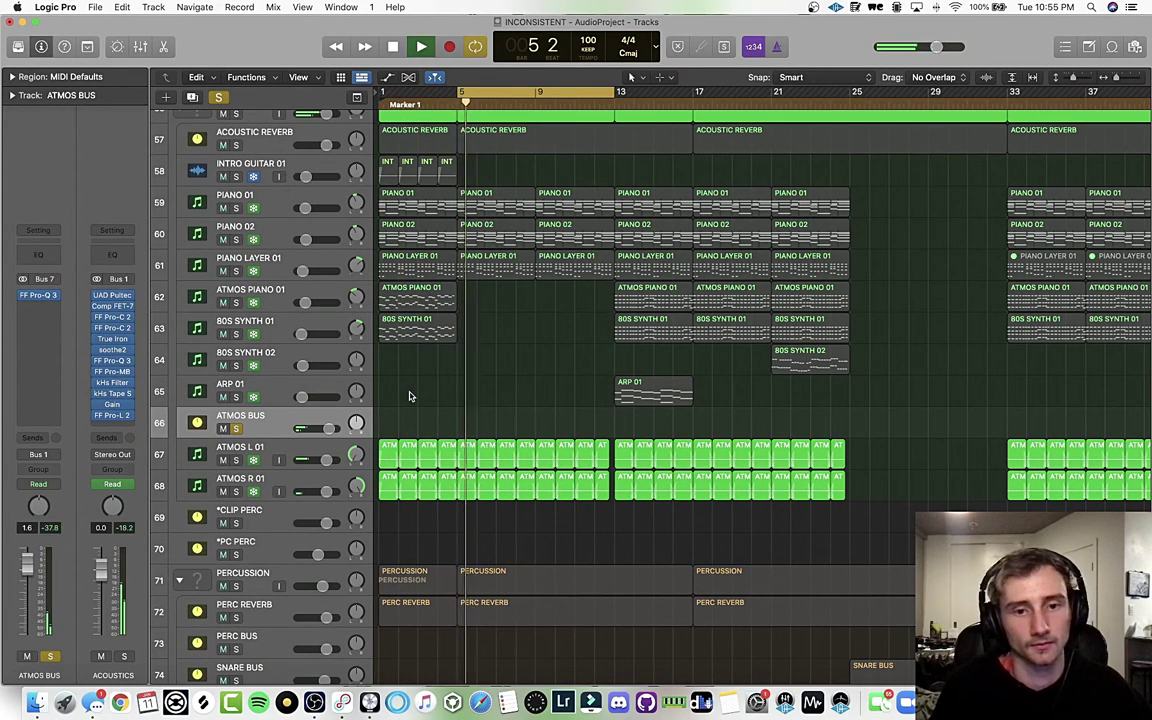
- Compare the channel strips of ATMOS L 01 and ATMOS R 01 during playback
{"action": "left_click", "coordinate": [283, 447]}
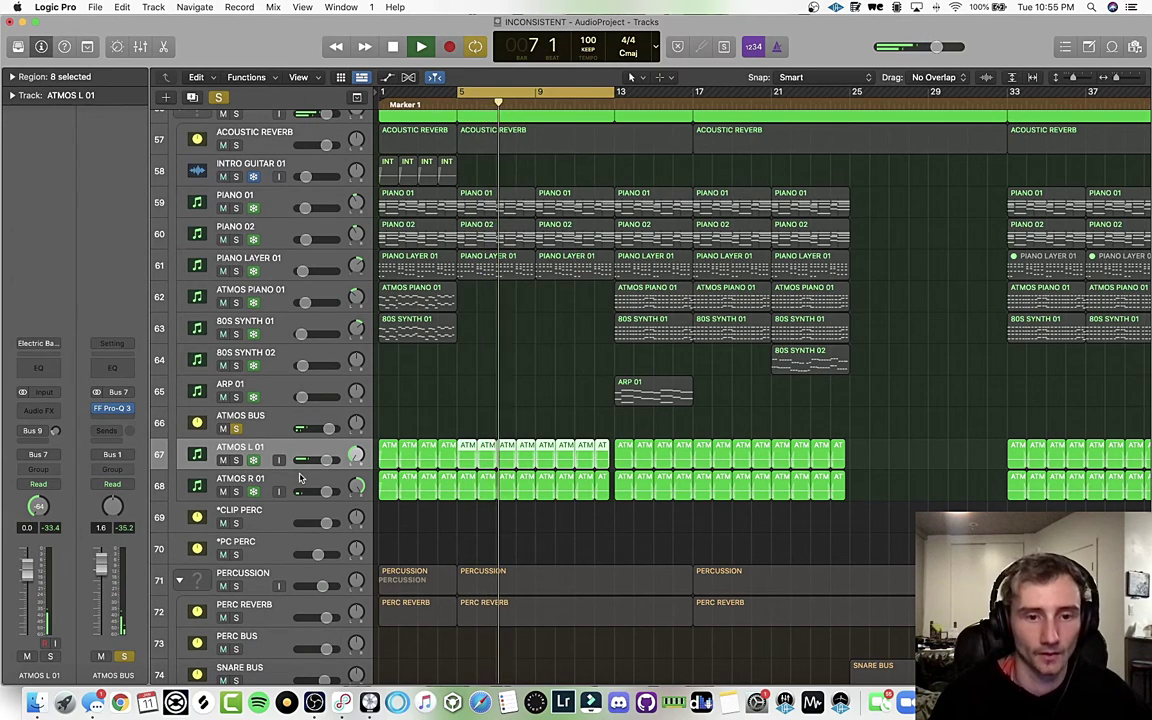
{"action": "left_click", "coordinate": [297, 478]}
{"action": "left_click", "coordinate": [283, 450]}
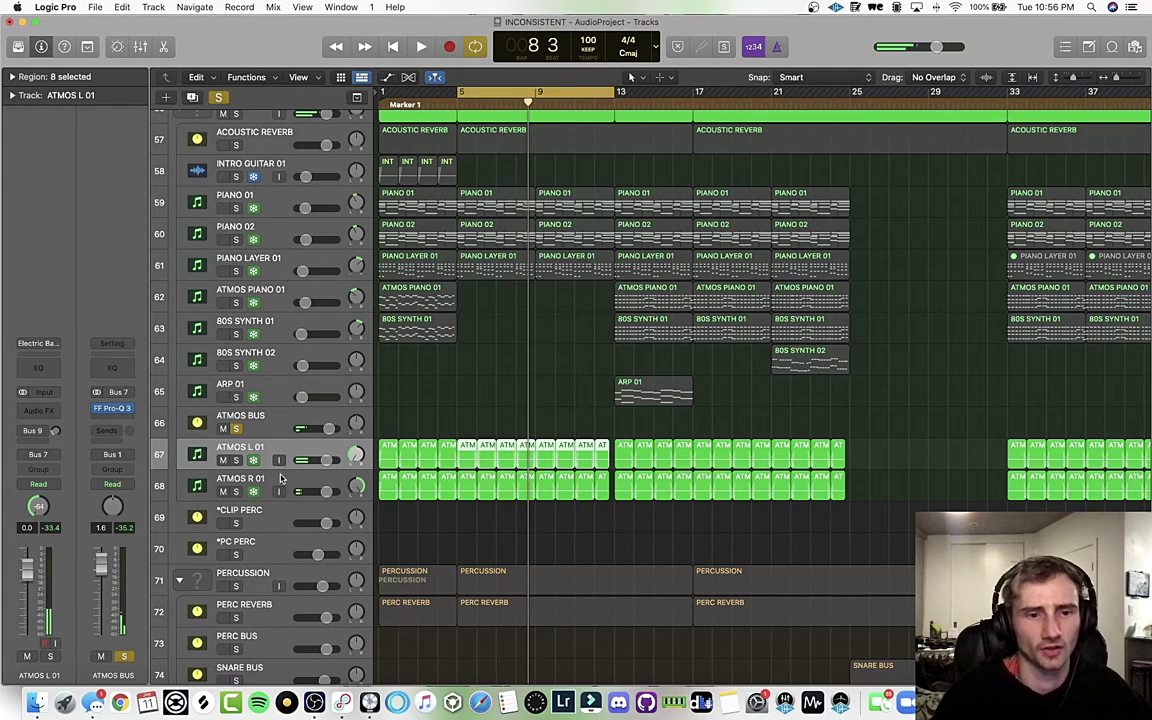
- Unsolo ATMOS BUS and play ATMOS L 01 alone, ATMOS R 01 alone, and both tracks soloed together
{"action": "left_click", "coordinate": [237, 431]}
{"action": "left_click", "coordinate": [235, 461]}
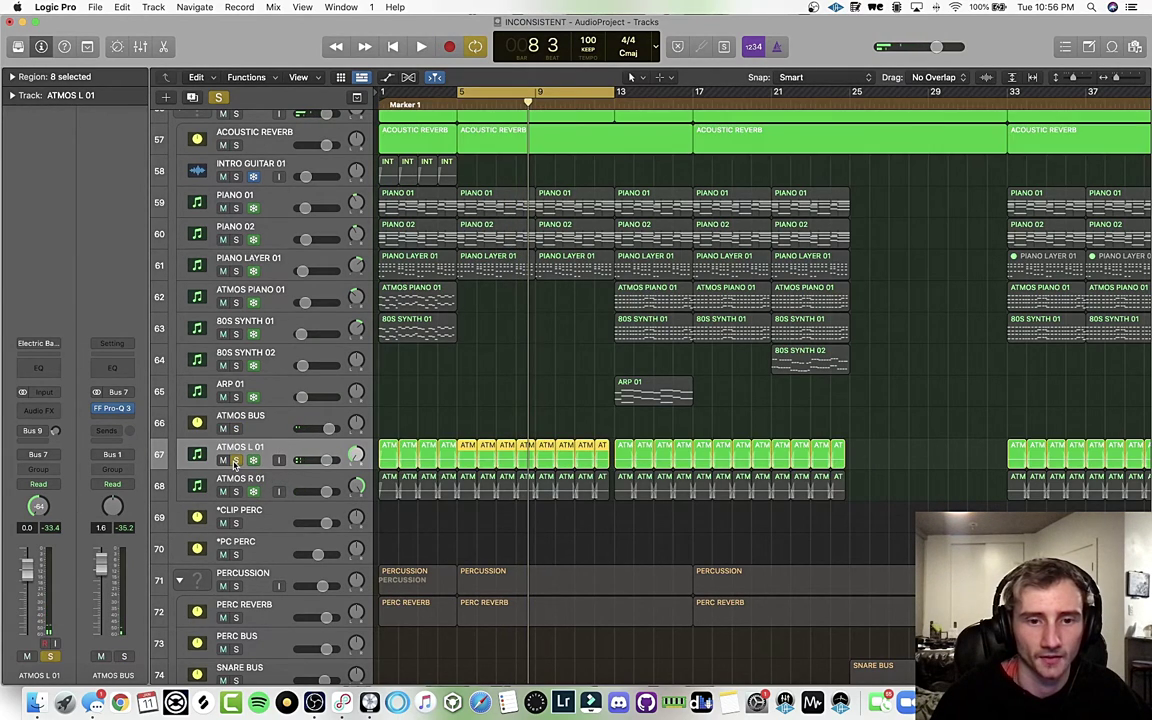
{"action": "key", "text": "space"}
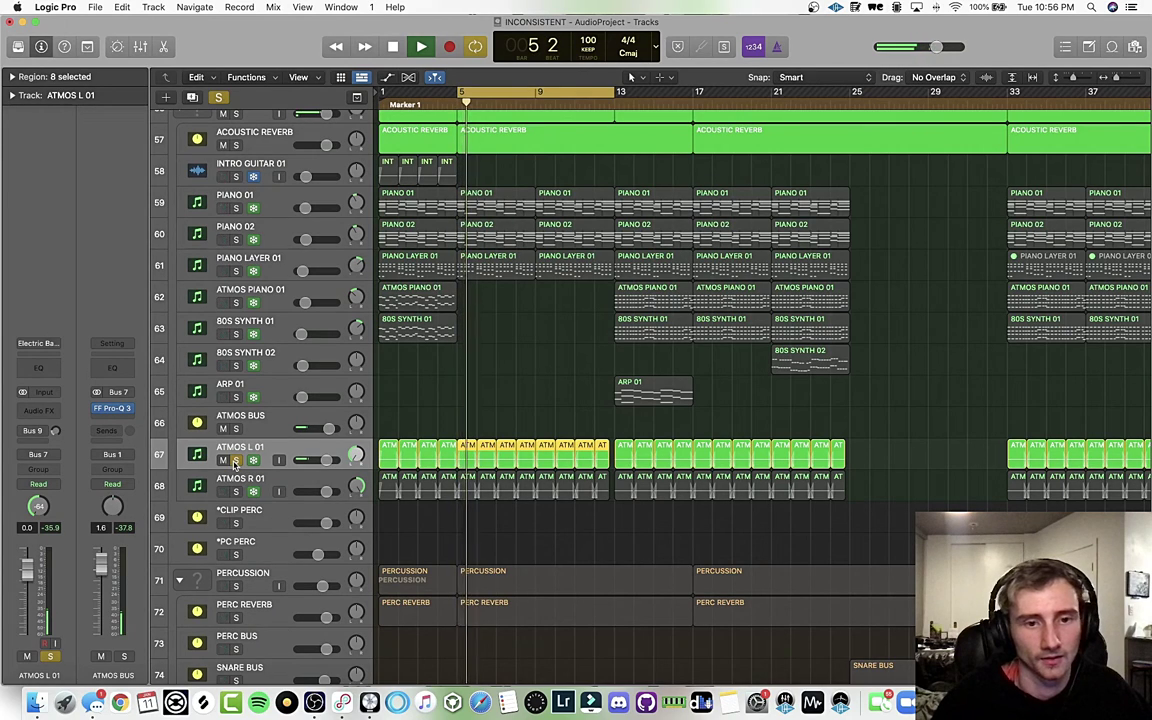
{"action": "left_click", "coordinate": [235, 491]}
{"action": "left_click", "coordinate": [235, 459]}
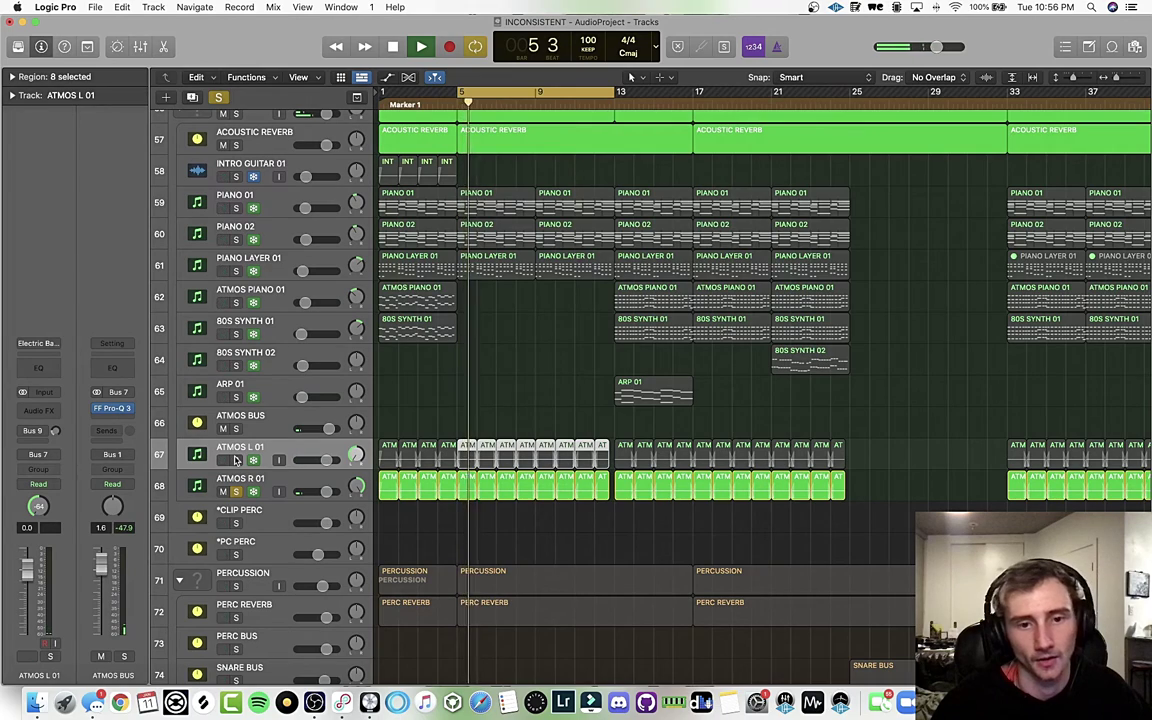
{"action": "left_click", "coordinate": [235, 459]}
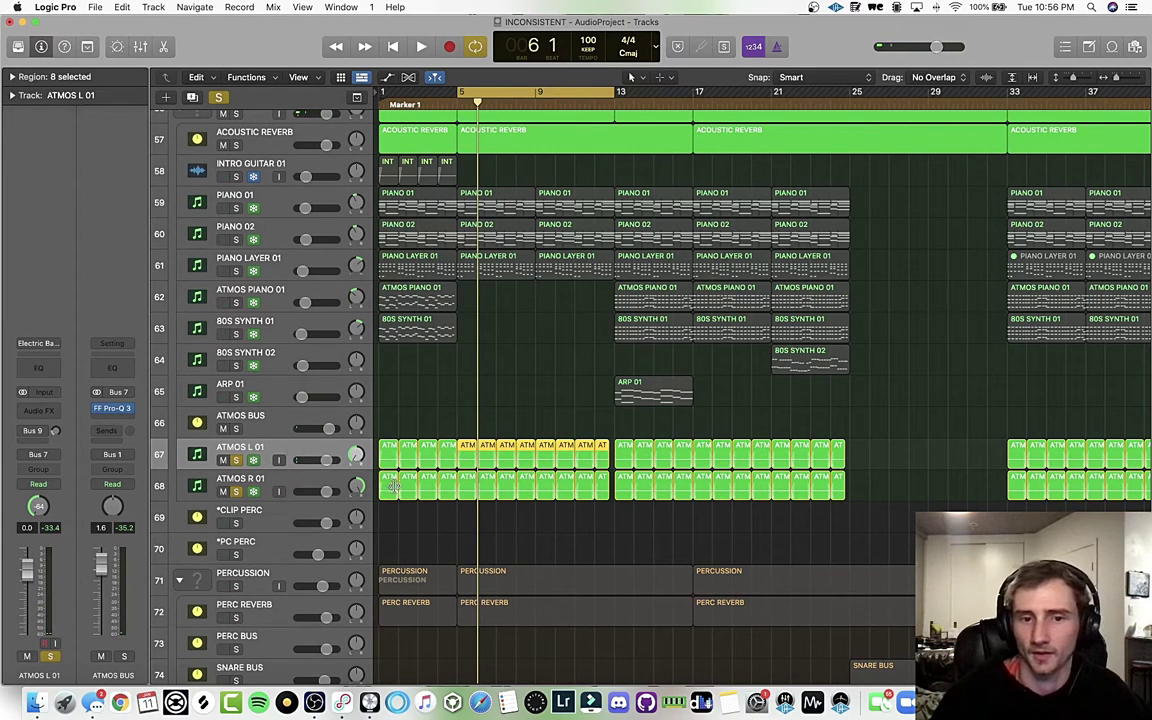
- Examine the FF Pro-Q 3 equalizer curve on ATMOS BUS during playback and close the plug-in
{"action": "left_click", "coordinate": [282, 430]}
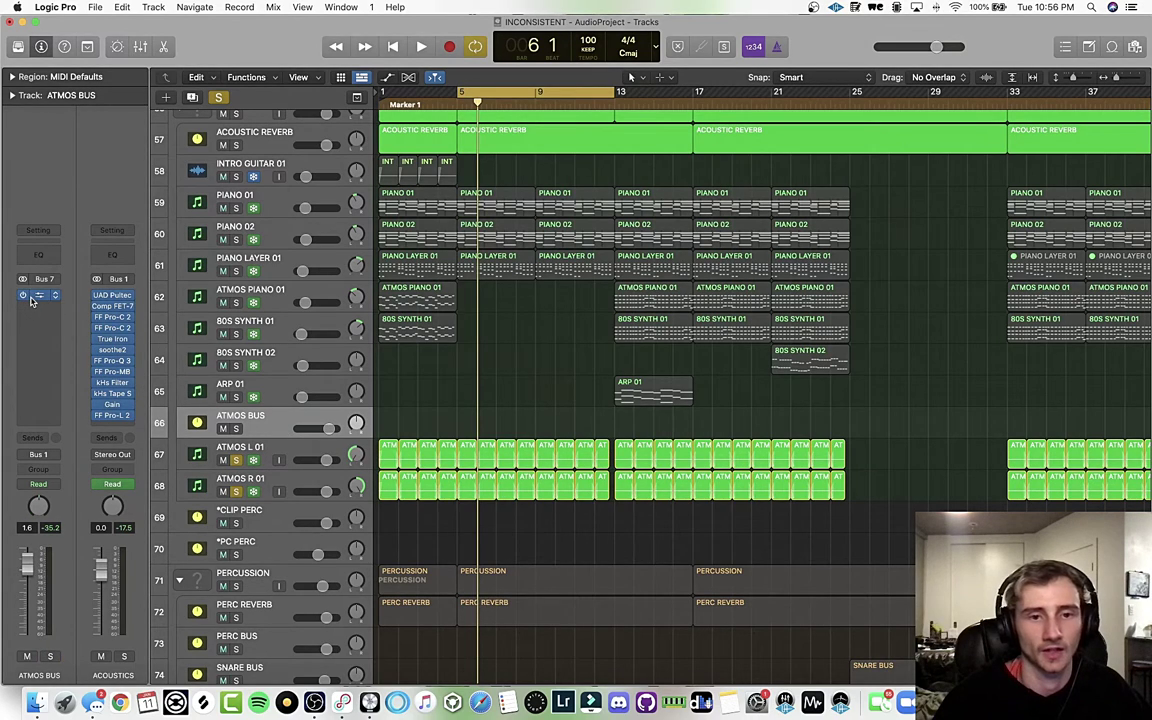
{"action": "left_click", "coordinate": [31, 298]}
{"action": "key", "text": "space"}
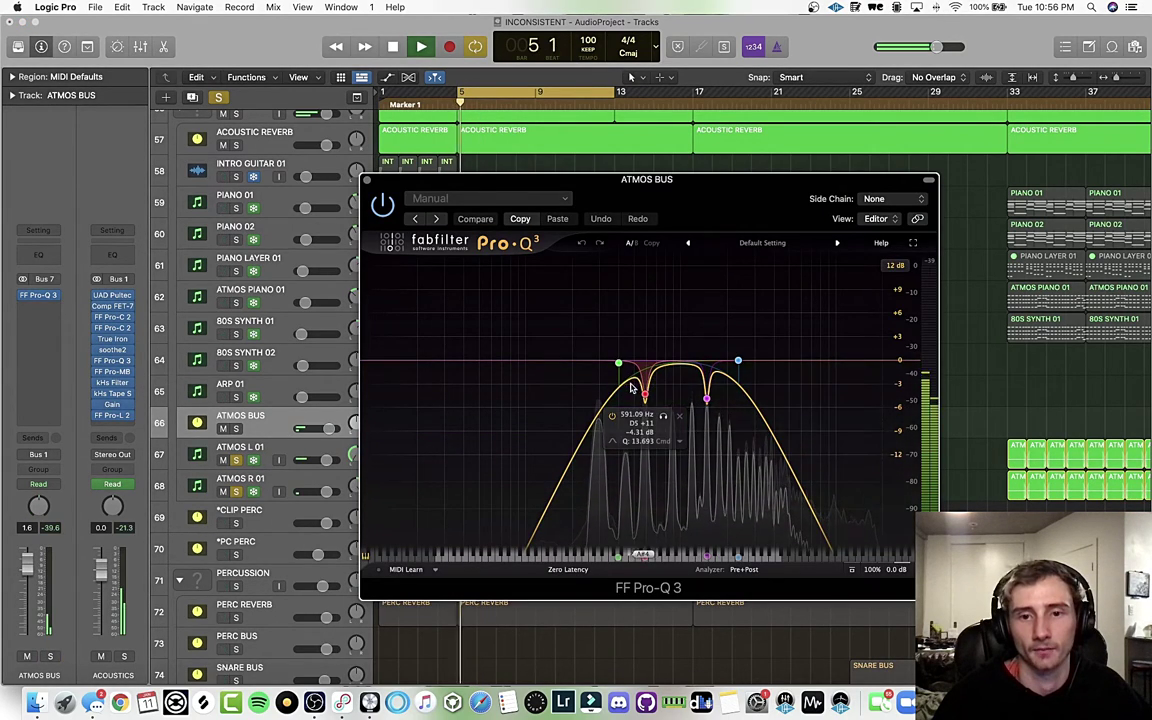
{"action": "left_click", "coordinate": [367, 180]}
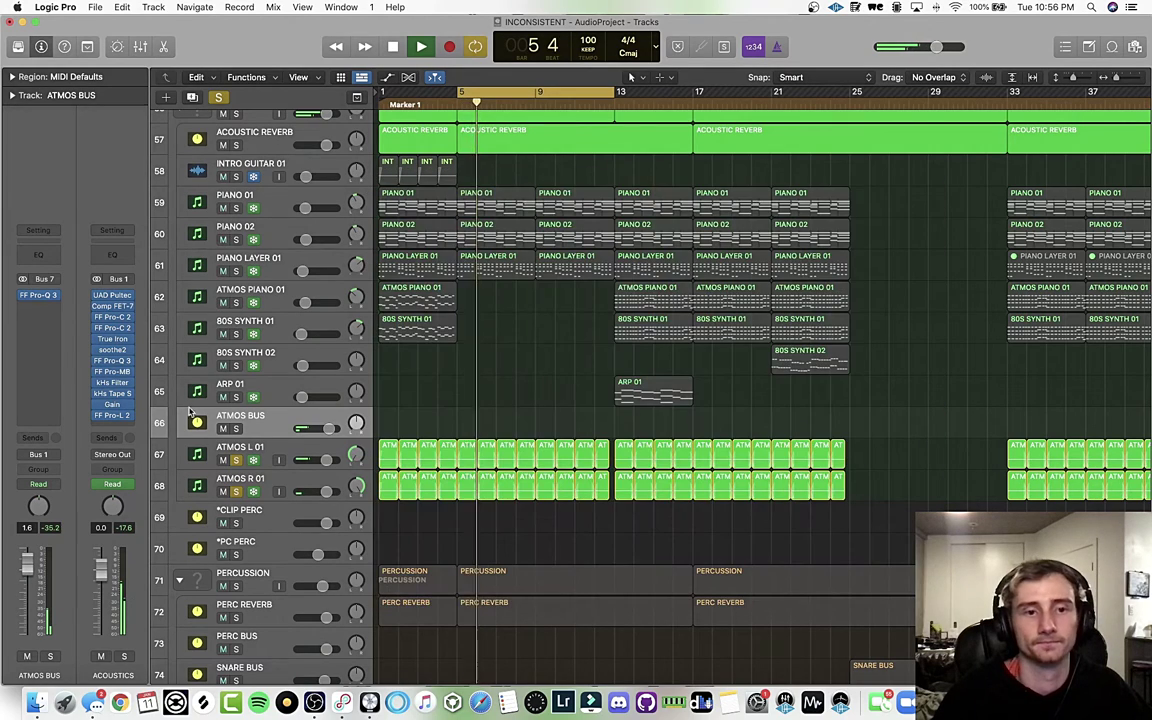
- Replace the ATMOS L 01 and ATMOS R 01 solos with 80S SYNTH 01 and play it with the cycle range on bars 13 to 21
{"action": "left_click", "coordinate": [236, 460]}
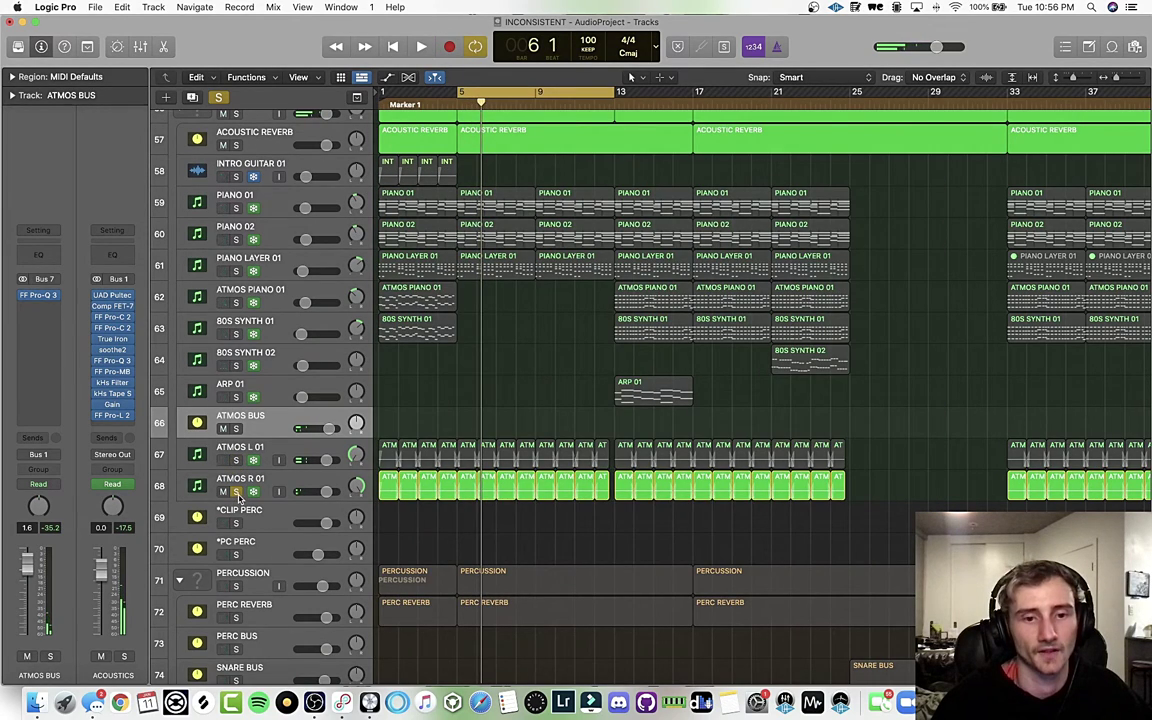
{"action": "left_click", "coordinate": [237, 492]}
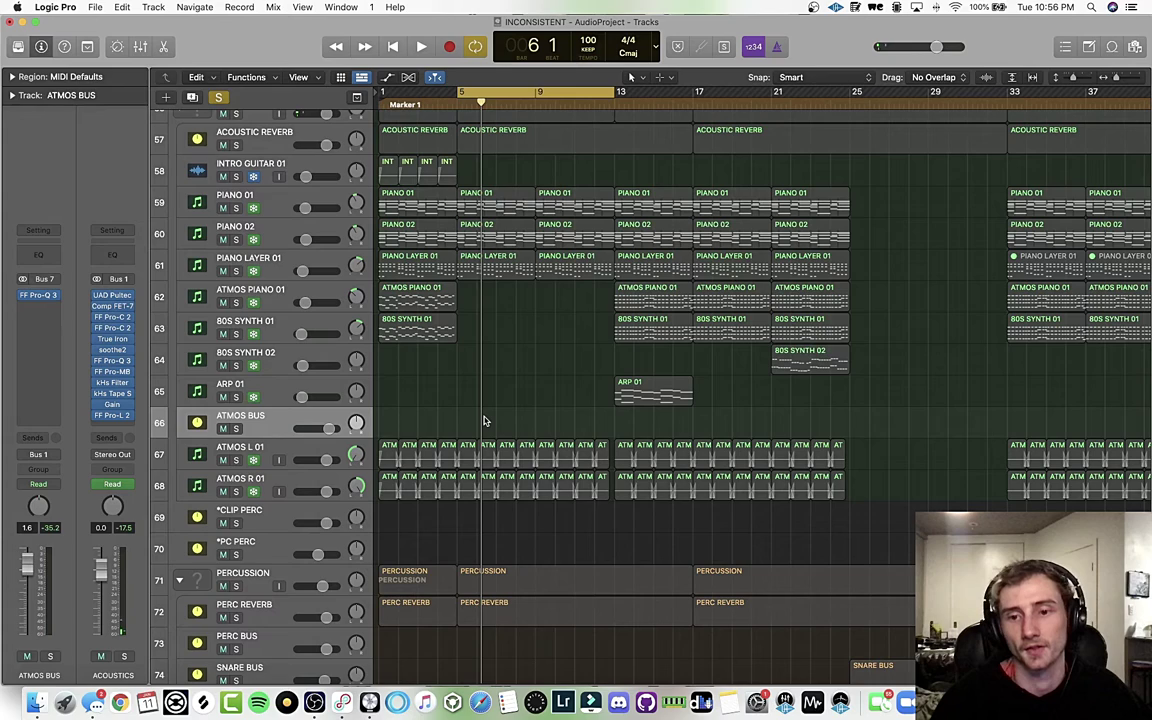
{"action": "left_click", "coordinate": [235, 334]}
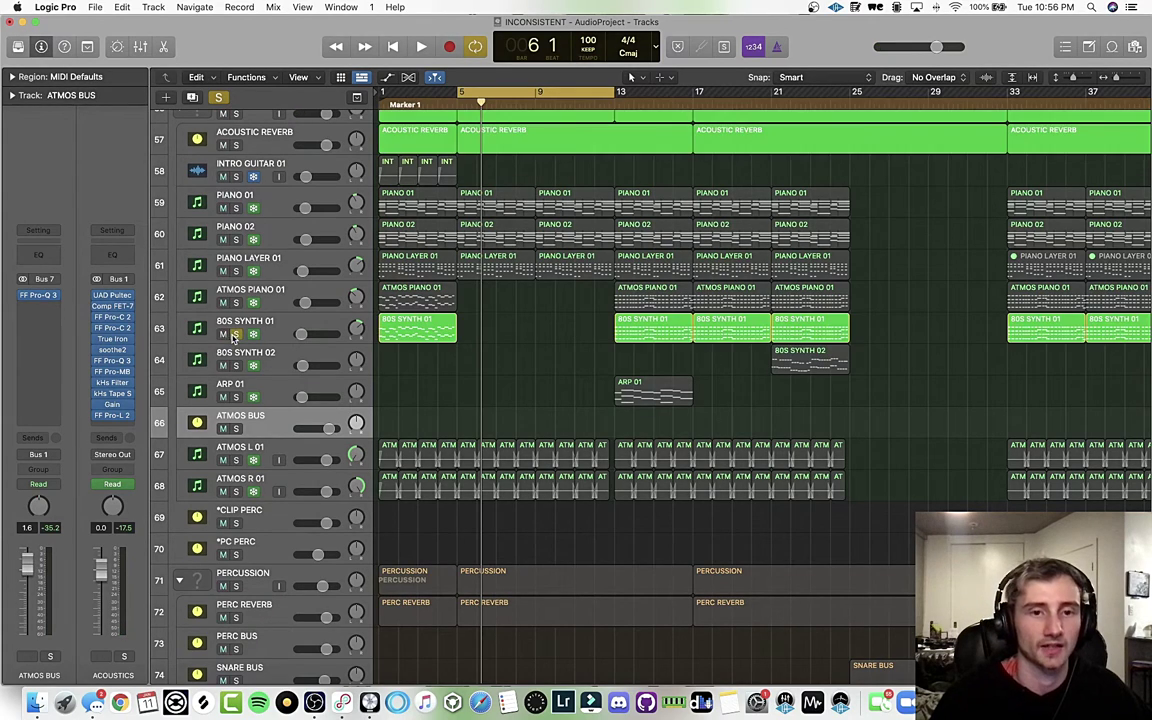
{"action": "key", "text": "space"}
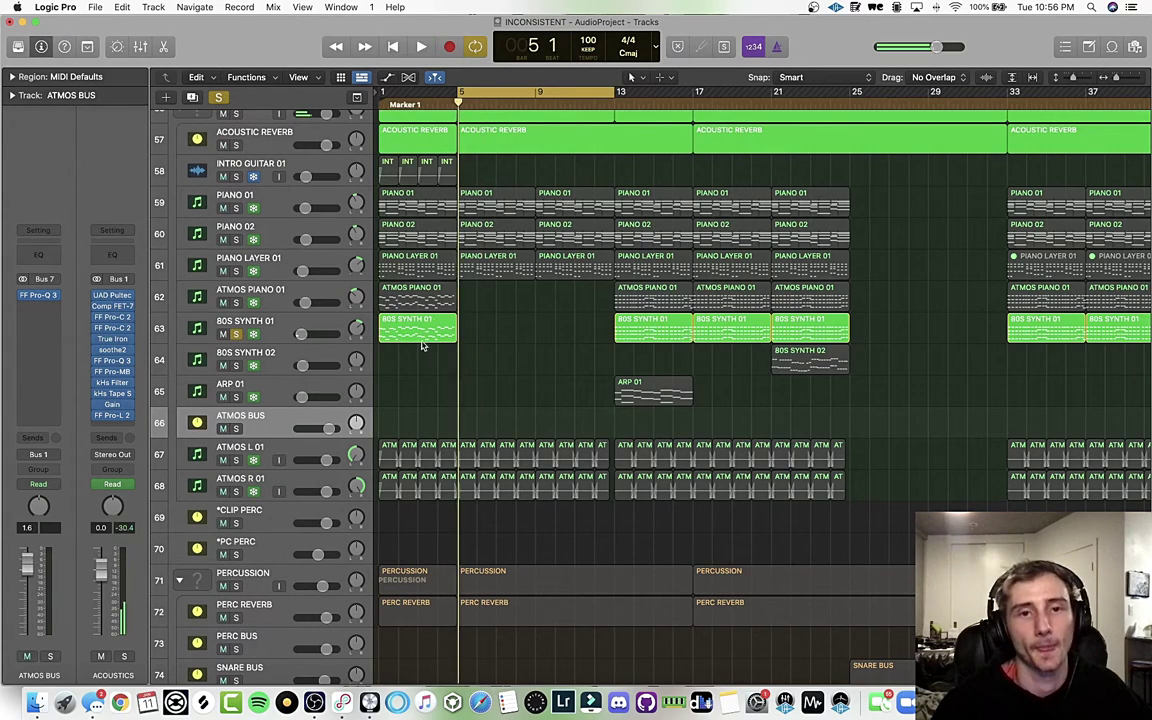
{"action": "left_click_drag", "start_coordinate": [497, 91], "coordinate": [657, 95]}
{"action": "key", "text": "space"}
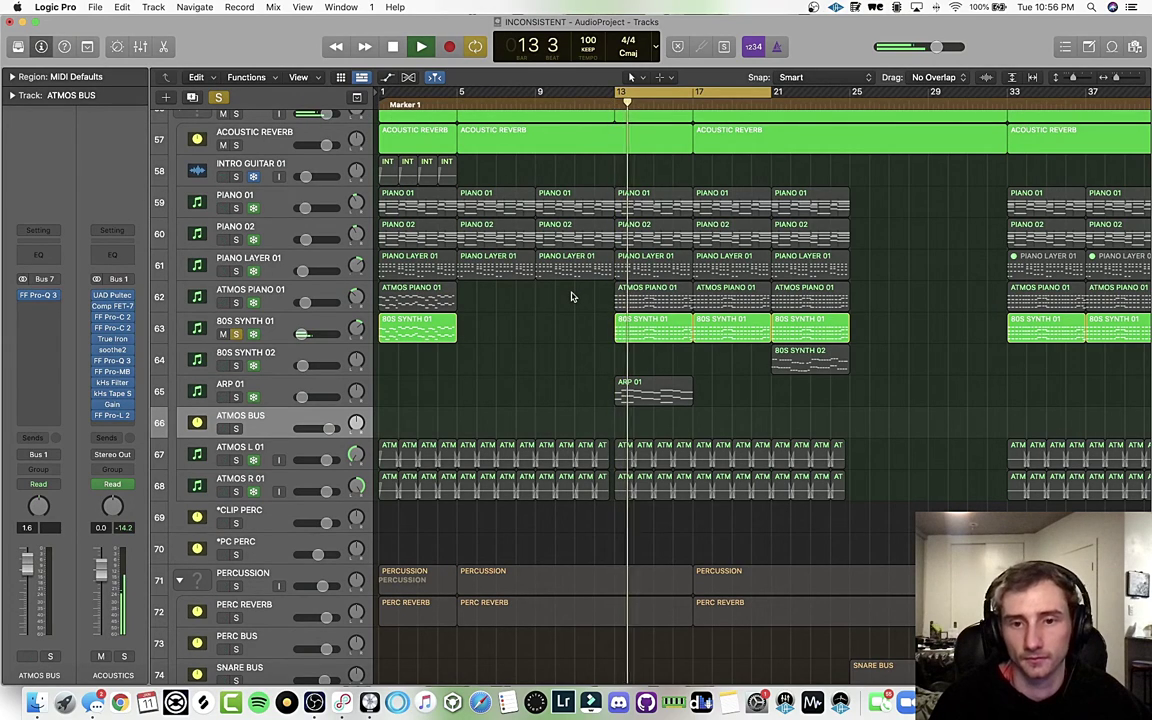
{"action": "left_click", "coordinate": [310, 325]}
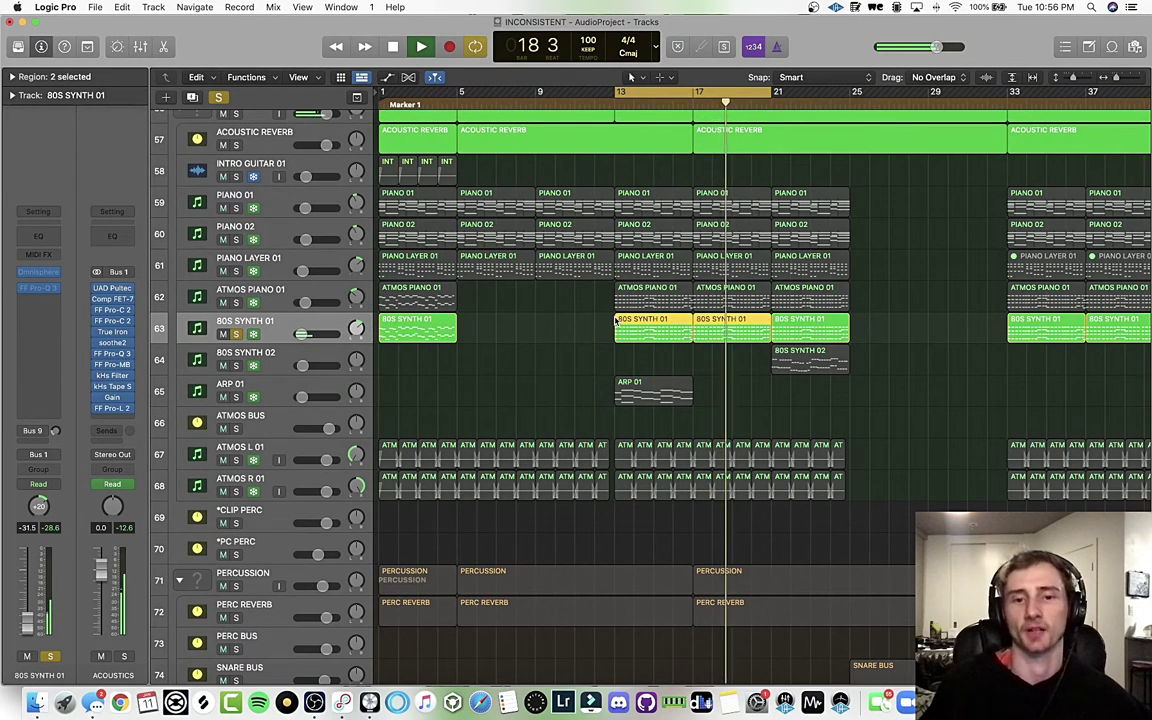
- Look over the tracks around 80S SYNTH 01, from the REESE BASS tracks to PERCUSSION, and unsolo 80S SYNTH 01
{"action": "scroll", "coordinate": [616, 320], "scroll_direction": "up", "scroll_amount": 4}
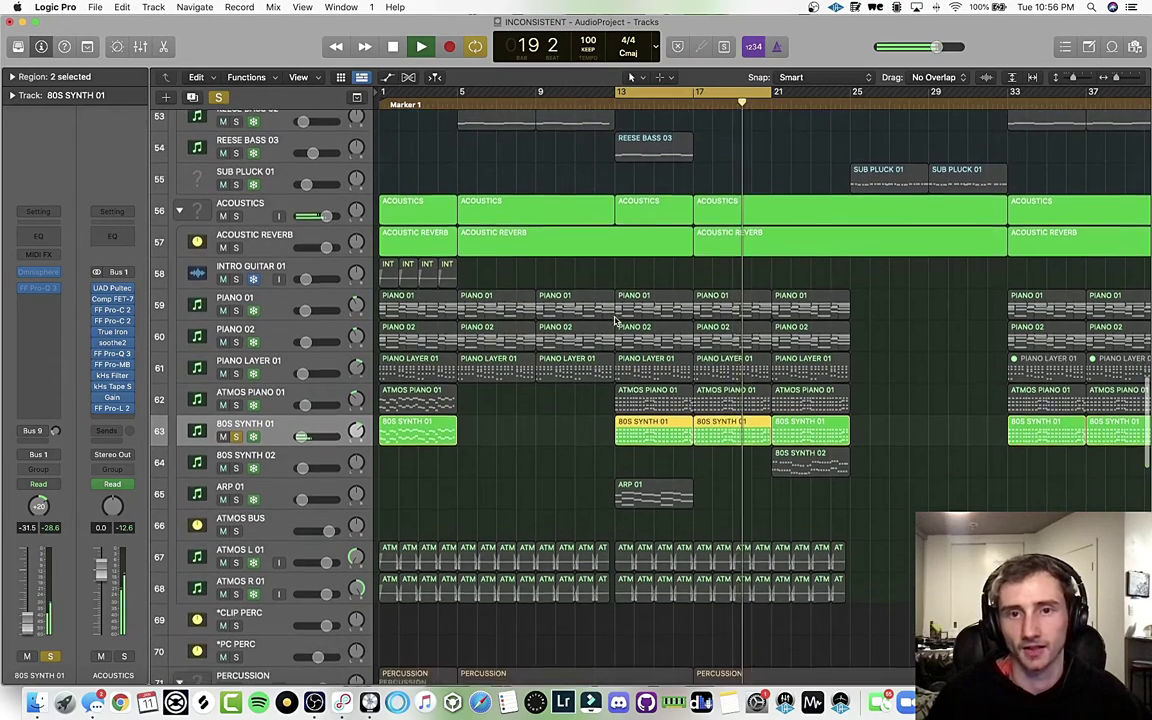
{"action": "scroll", "coordinate": [616, 320], "scroll_direction": "up", "scroll_amount": 2}
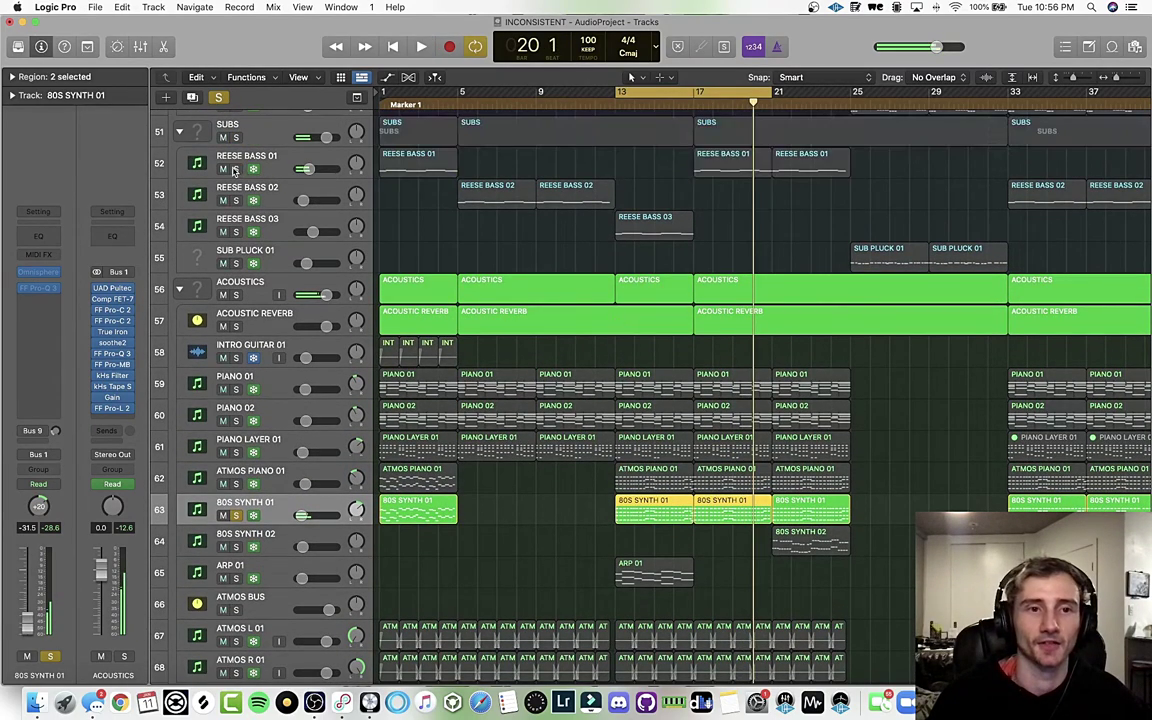
{"action": "scroll", "coordinate": [499, 251], "scroll_direction": "down", "scroll_amount": 8}
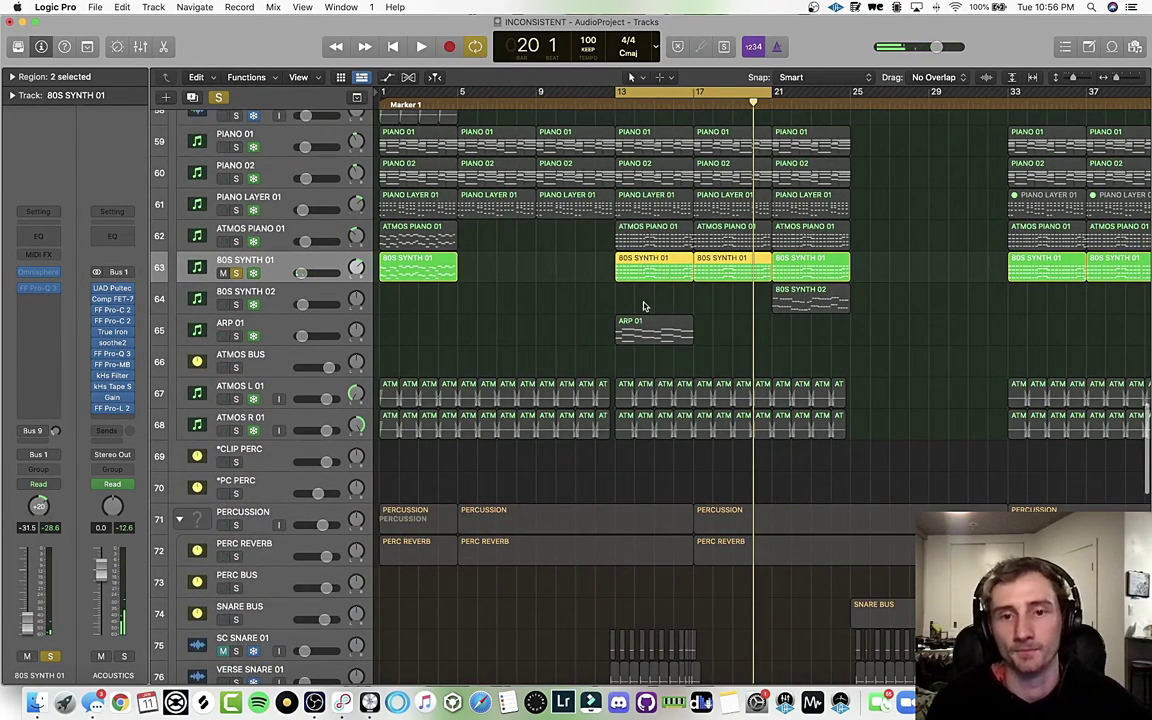
{"action": "left_click", "coordinate": [327, 290]}
{"action": "left_click", "coordinate": [321, 268]}
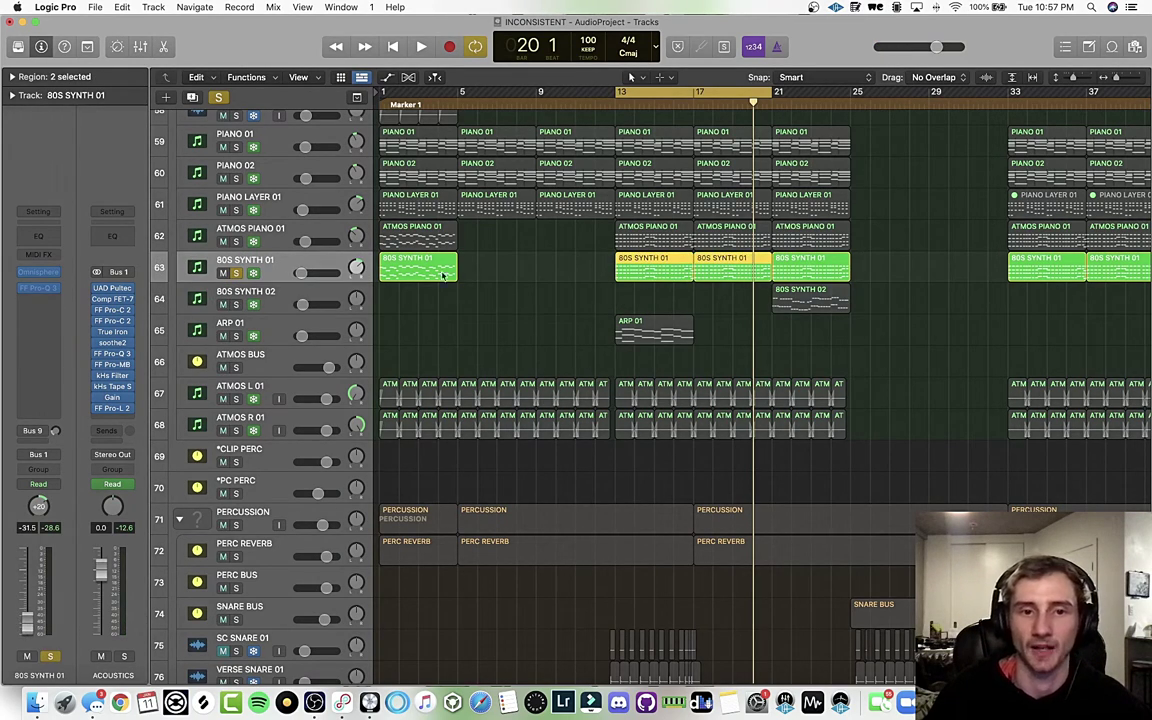
{"action": "scroll", "coordinate": [604, 280], "scroll_direction": "down", "scroll_amount": 1}
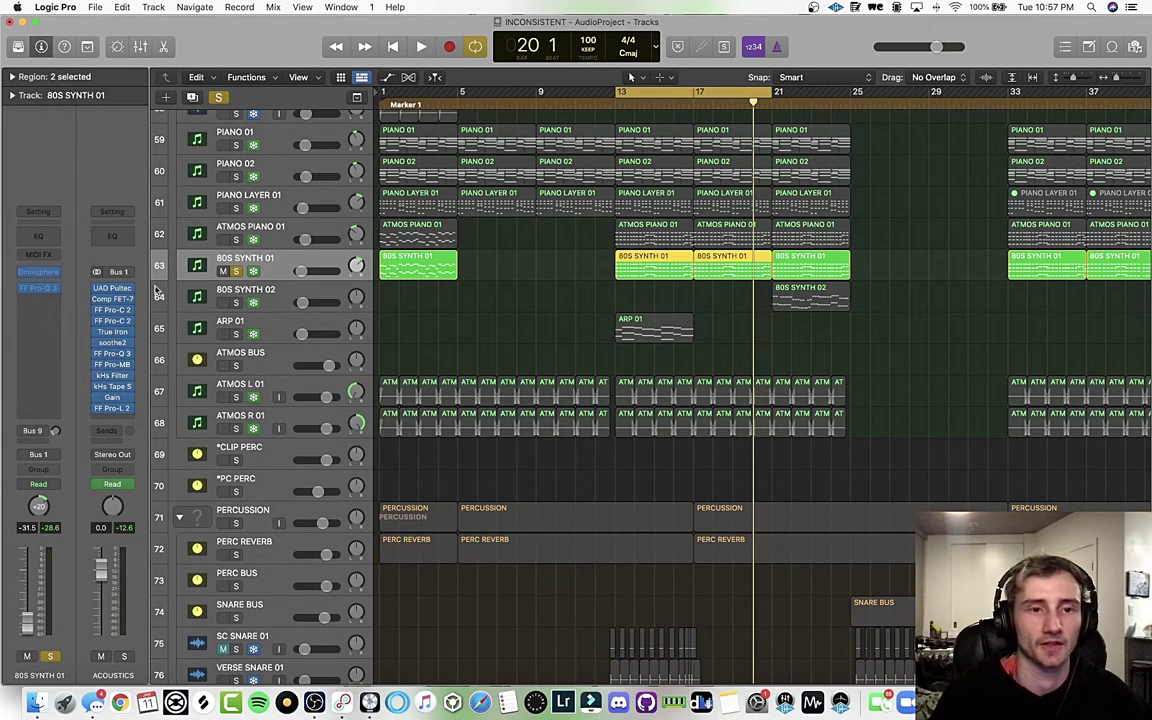
{"action": "left_click", "coordinate": [236, 272]}
{"action": "scroll", "coordinate": [300, 235], "scroll_direction": "down", "scroll_amount": 1}
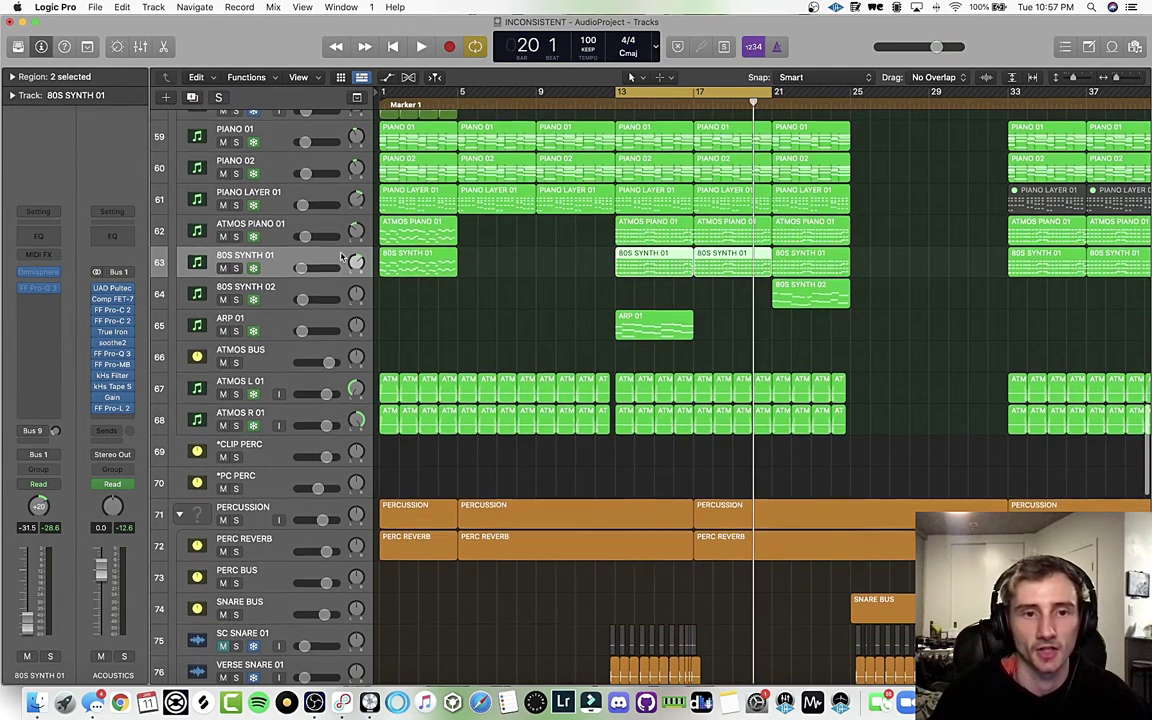
- Check the panning of 80S SYNTH 01 and ATMOS PIANO 01, and play ATMOS PIANO 01 soloed
{"action": "scroll", "coordinate": [345, 225], "scroll_direction": "up", "scroll_amount": 1}
{"action": "scroll", "coordinate": [353, 200], "scroll_direction": "up", "scroll_amount": 1}
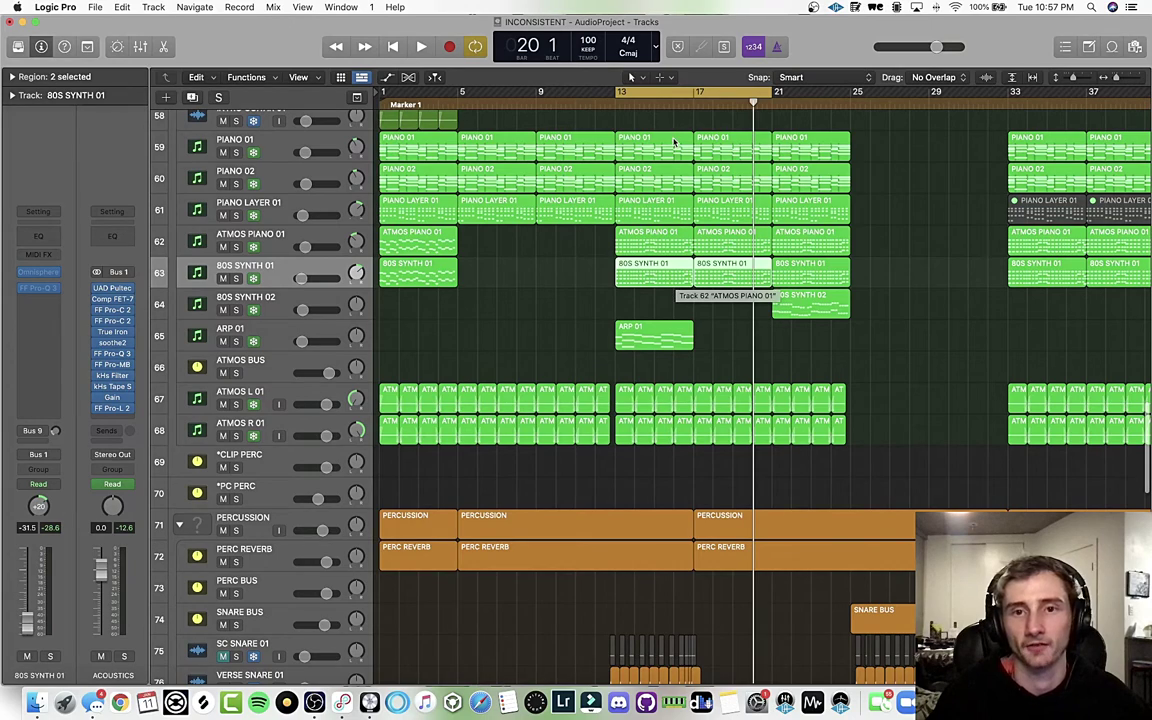
{"action": "scroll", "coordinate": [687, 250], "scroll_direction": "up", "scroll_amount": 10}
{"action": "scroll", "coordinate": [689, 260], "scroll_direction": "down", "scroll_amount": 5}
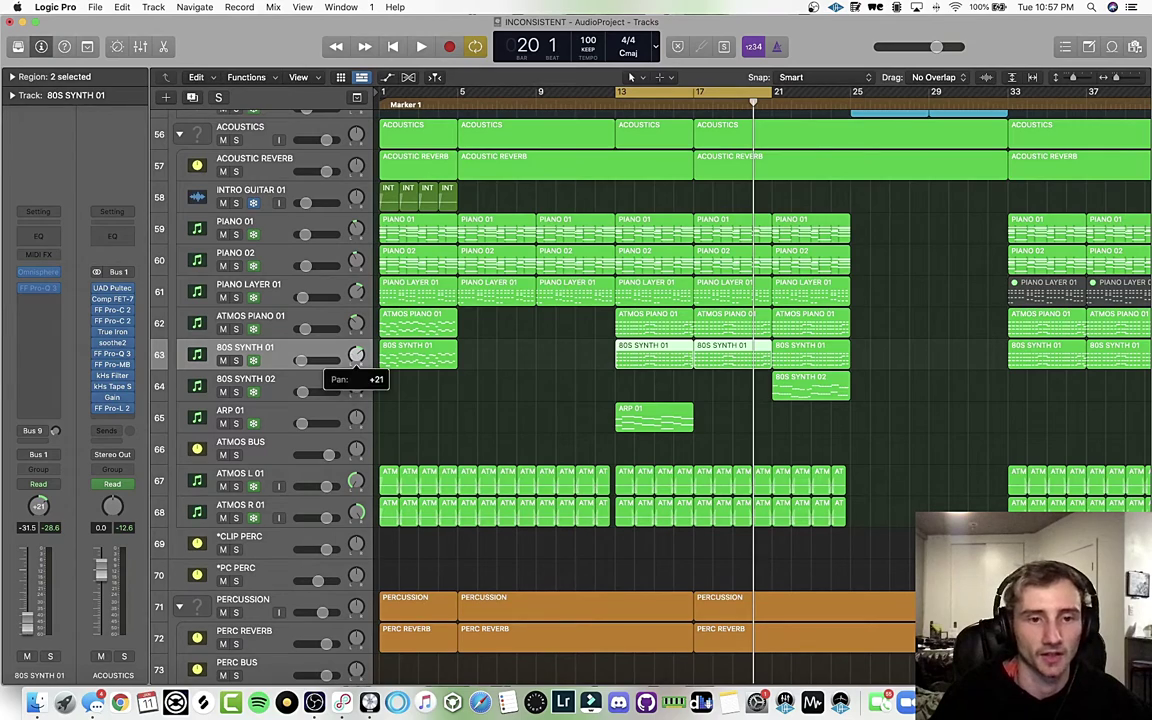
{"action": "left_click", "coordinate": [334, 320]}
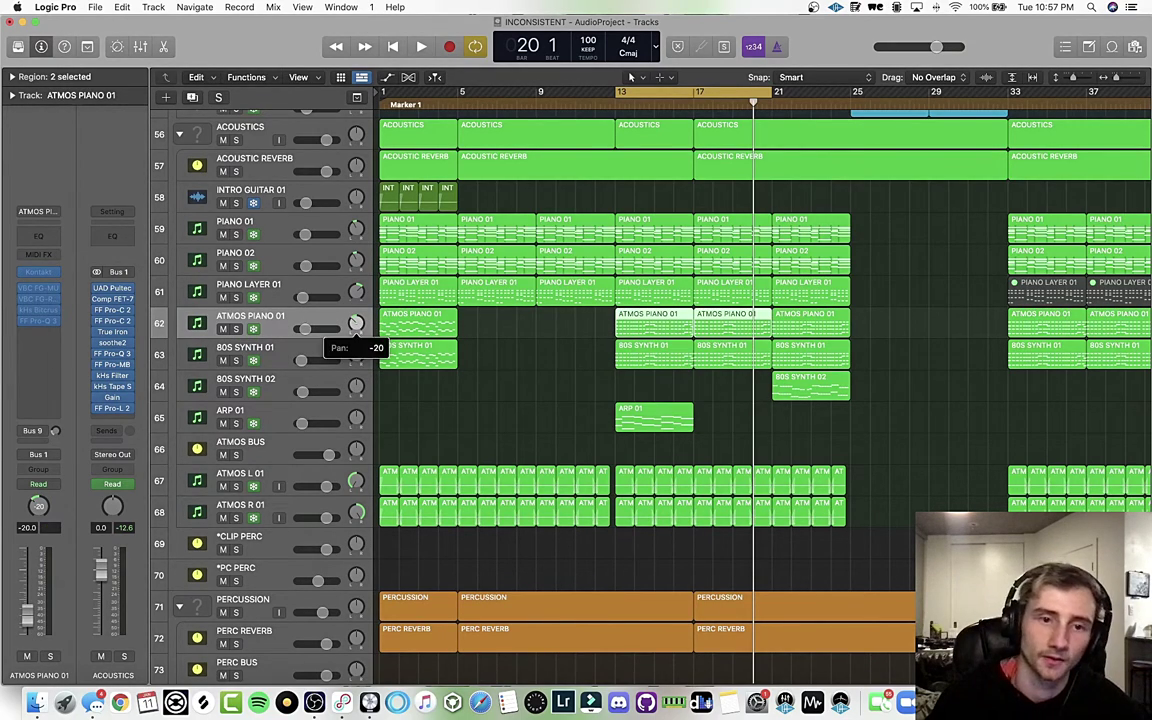
{"action": "left_click", "coordinate": [236, 329]}
{"action": "key", "text": "space"}
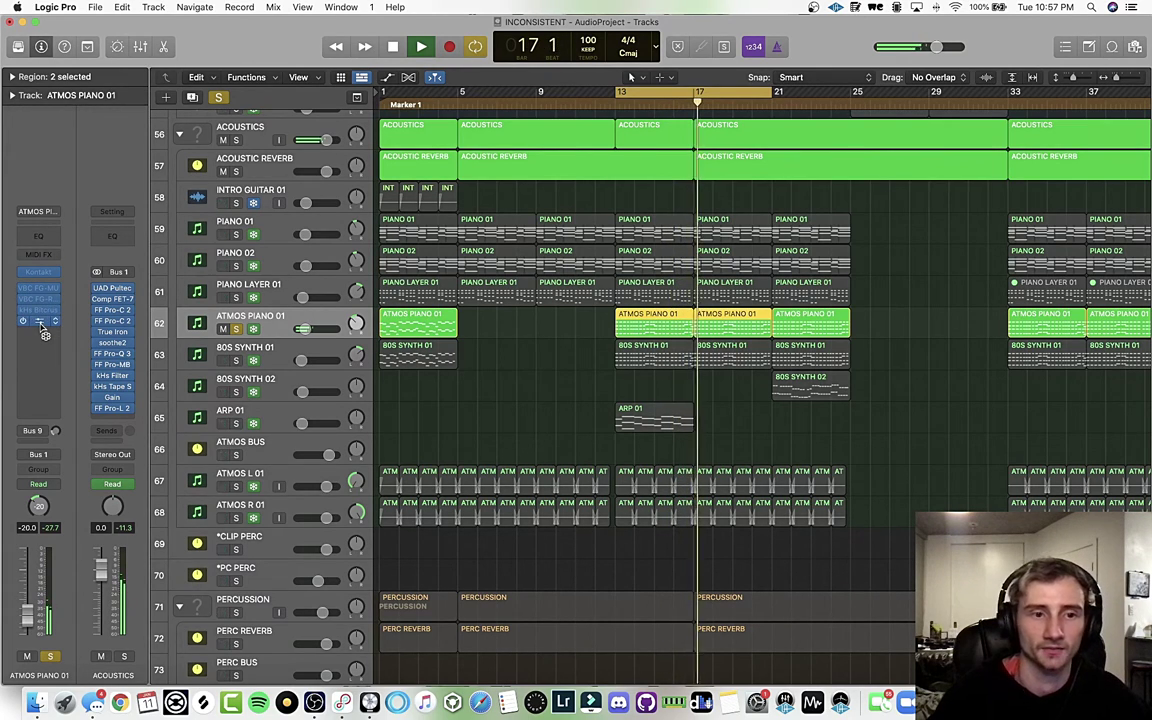
- Play 80S SYNTH 01 soloed together with ATMOS PIANO 01, and unsolo both tracks
{"action": "left_click", "coordinate": [237, 360]}
{"action": "key", "text": "Return"}
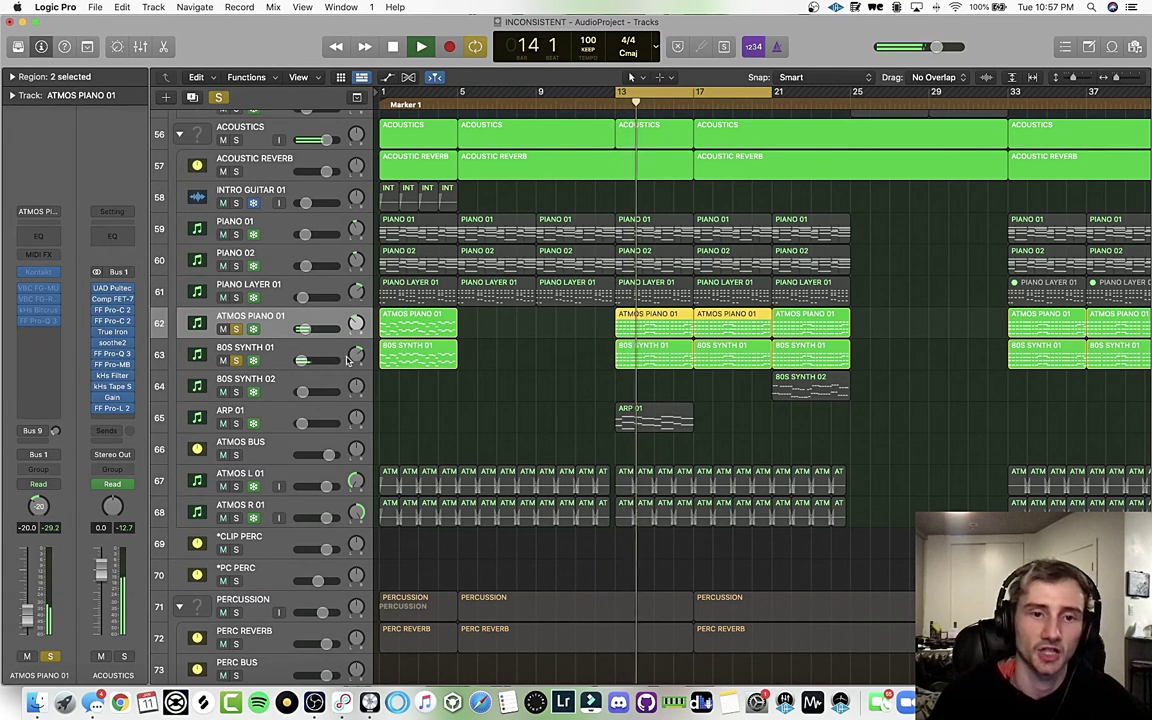
{"action": "scroll", "coordinate": [277, 356], "scroll_direction": "down", "scroll_amount": 1}
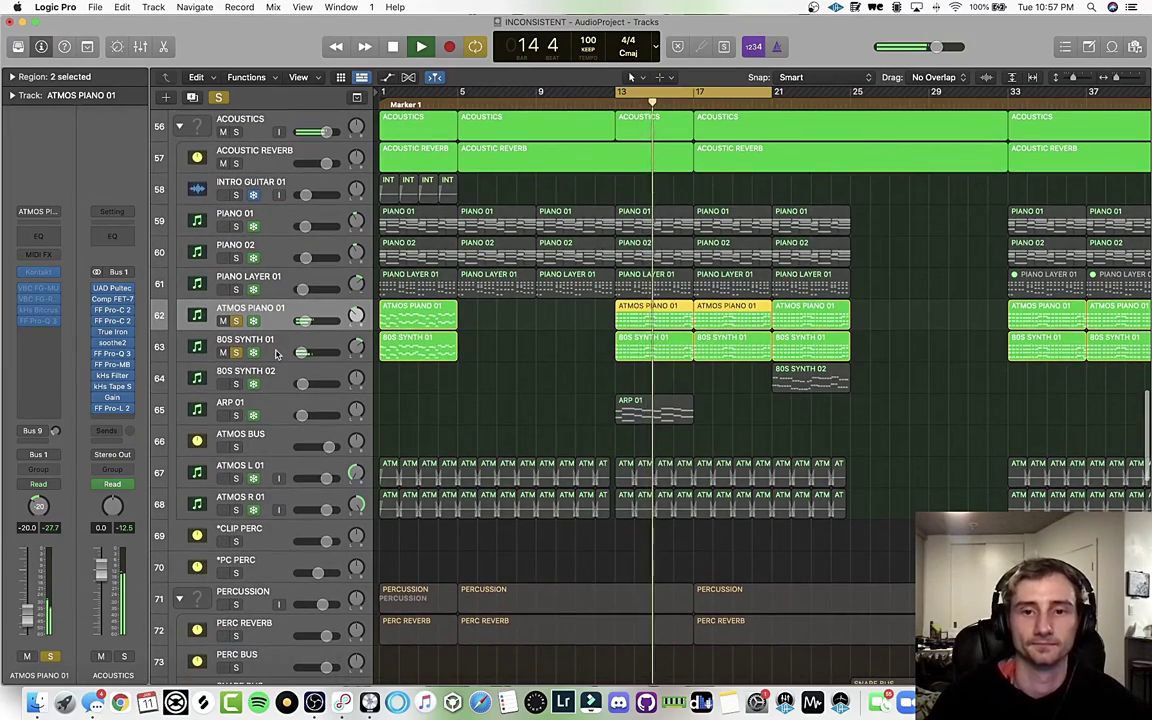
{"action": "key", "text": "space"}
{"action": "left_click", "coordinate": [236, 323]}
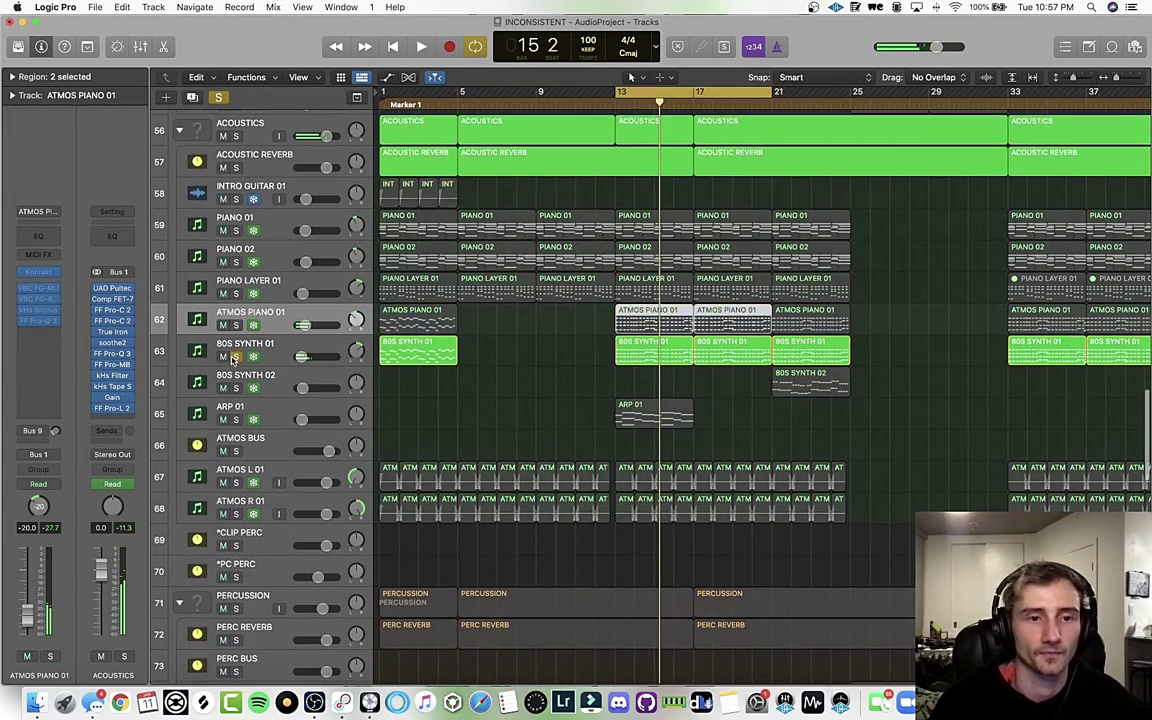
{"action": "left_click", "coordinate": [236, 357]}
- Solo PIANO LAYER 01, select it to view its channel strip, and play it
{"action": "scroll", "coordinate": [260, 320], "scroll_direction": "down", "scroll_amount": 1}
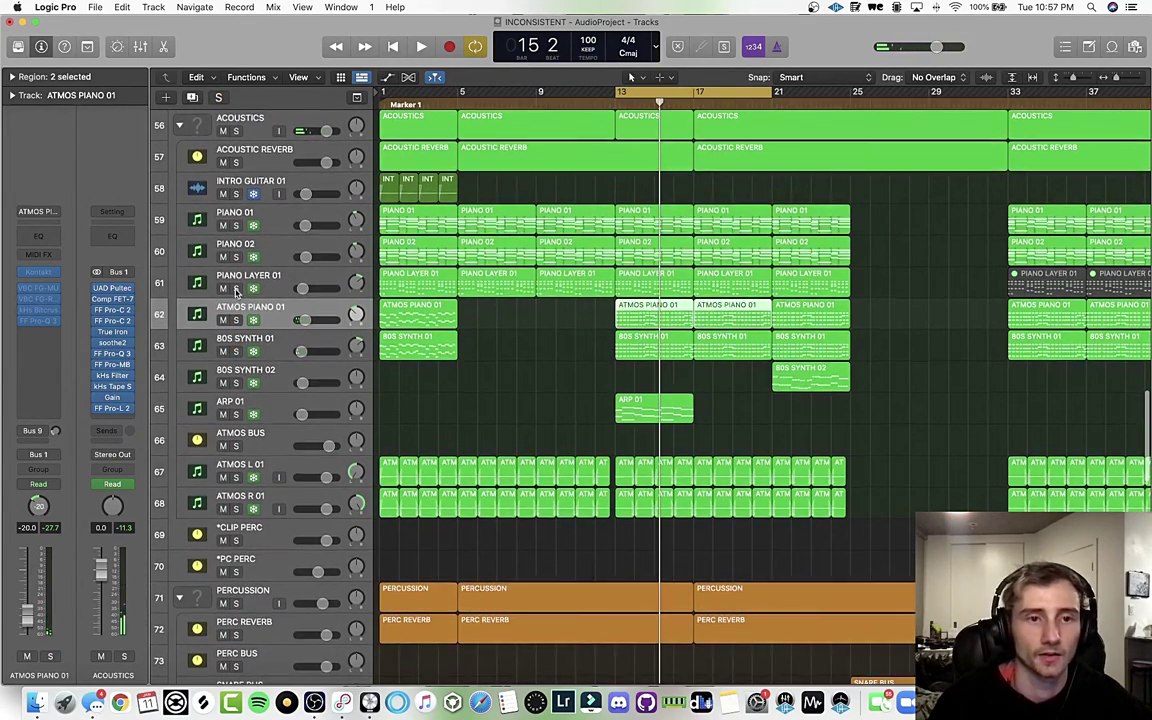
{"action": "left_click", "coordinate": [236, 288]}
{"action": "left_click", "coordinate": [283, 294]}
{"action": "scroll", "coordinate": [283, 294], "scroll_direction": "up", "scroll_amount": 1}
{"action": "key", "text": "space"}
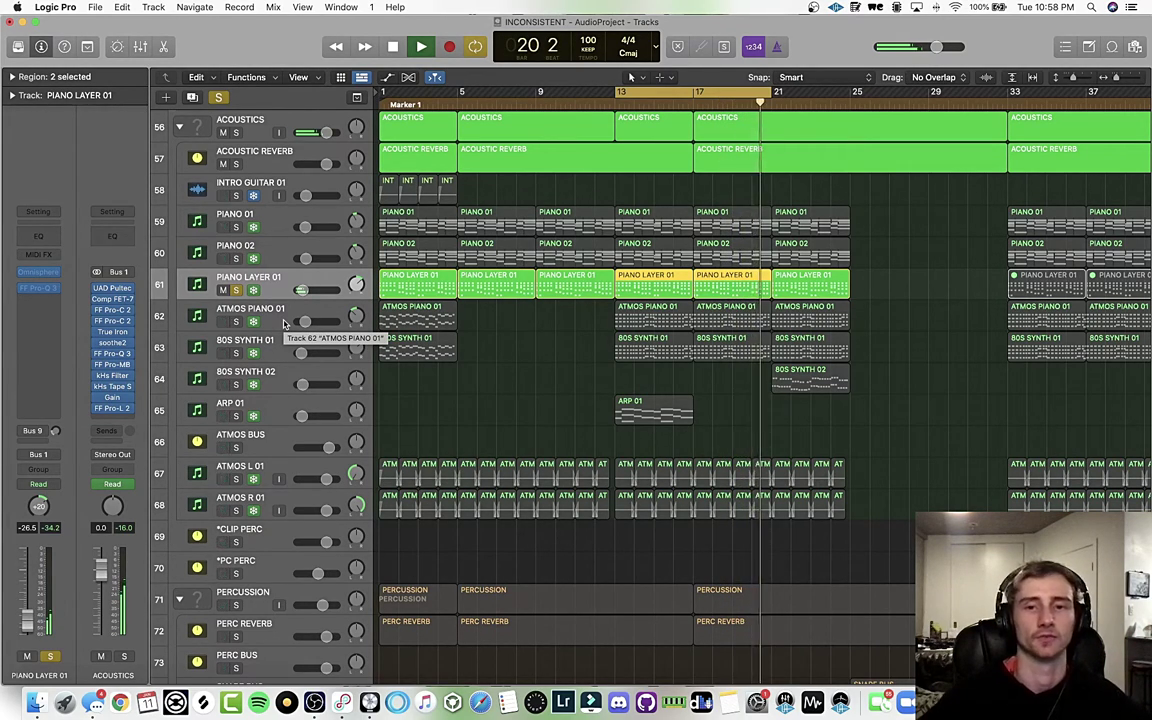
- Extend the start of the cycle range back to 12 2 1 1 and replay the soloed PIANO LAYER 01
{"action": "key", "text": "space"}
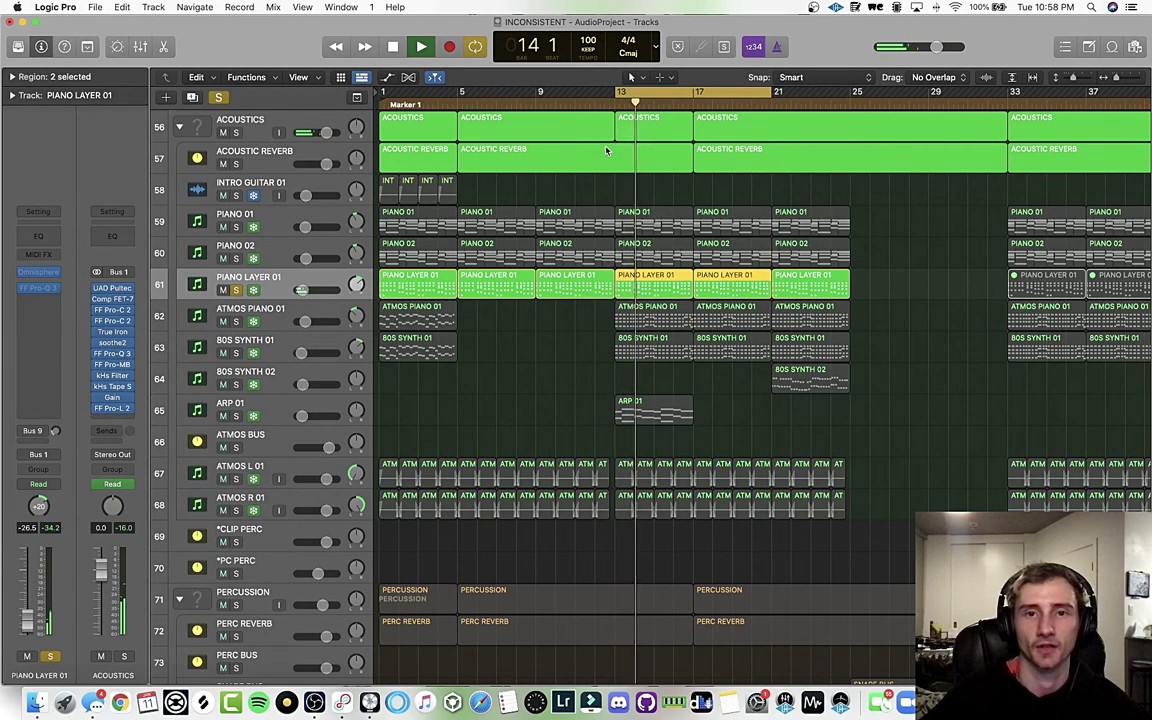
{"action": "key", "text": "space"}
{"action": "left_click_drag", "start_coordinate": [618, 92], "coordinate": [598, 93]}
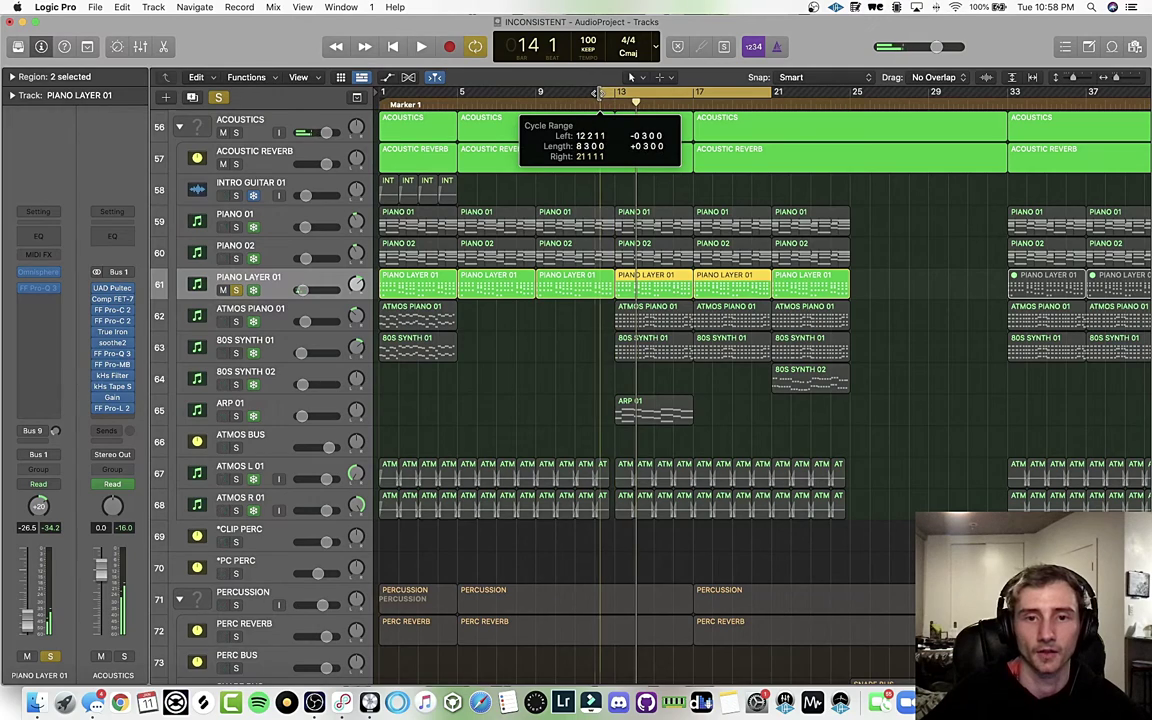
{"action": "key", "text": "space"}
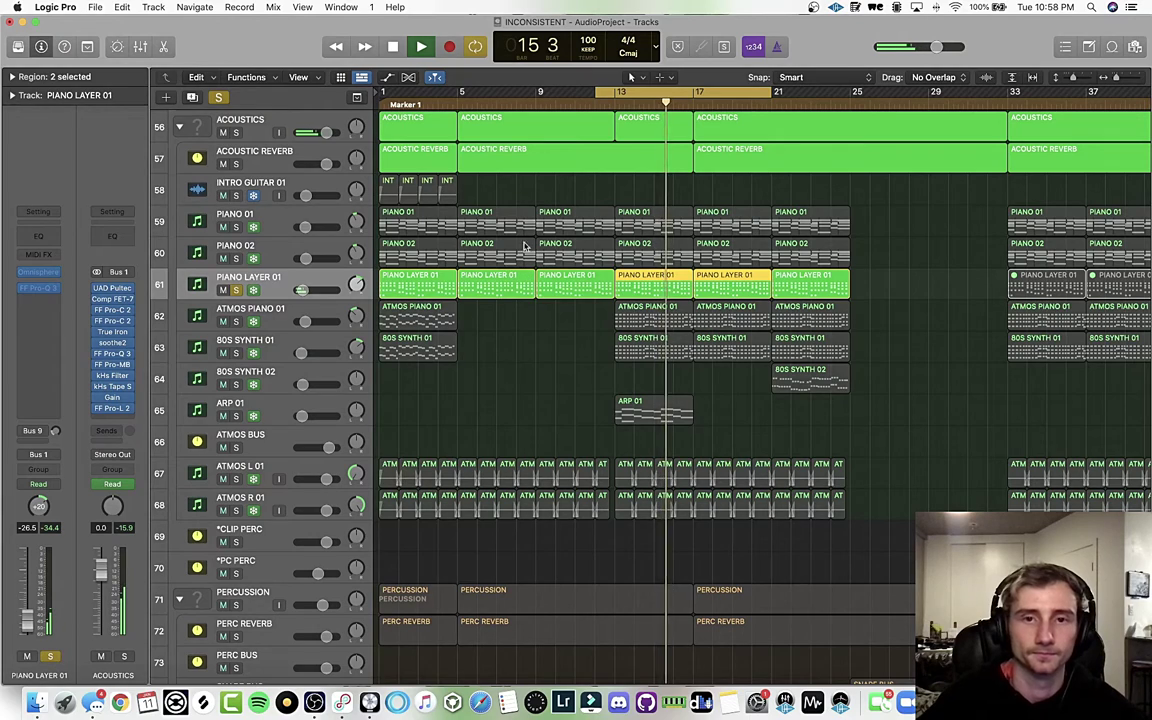
- Move the cycle range to start at bar 13, switch the solo from PIANO LAYER 01 to PIANO 02, and play briefly
{"action": "scroll", "coordinate": [600, 98], "scroll_direction": "down", "scroll_amount": 1}
{"action": "key", "text": "space"}
{"action": "left_click_drag", "start_coordinate": [600, 94], "coordinate": [613, 98]}
{"action": "scroll", "coordinate": [581, 329], "scroll_direction": "up", "scroll_amount": 3}
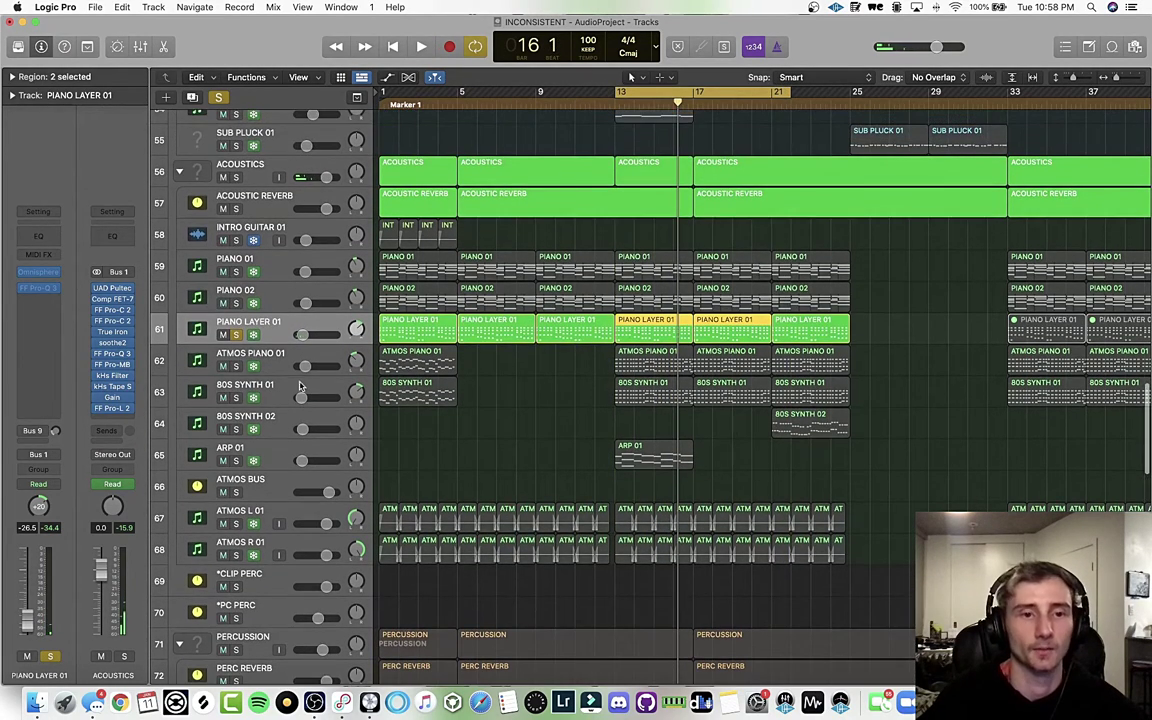
{"action": "left_click", "coordinate": [235, 303]}
{"action": "left_click", "coordinate": [235, 335]}
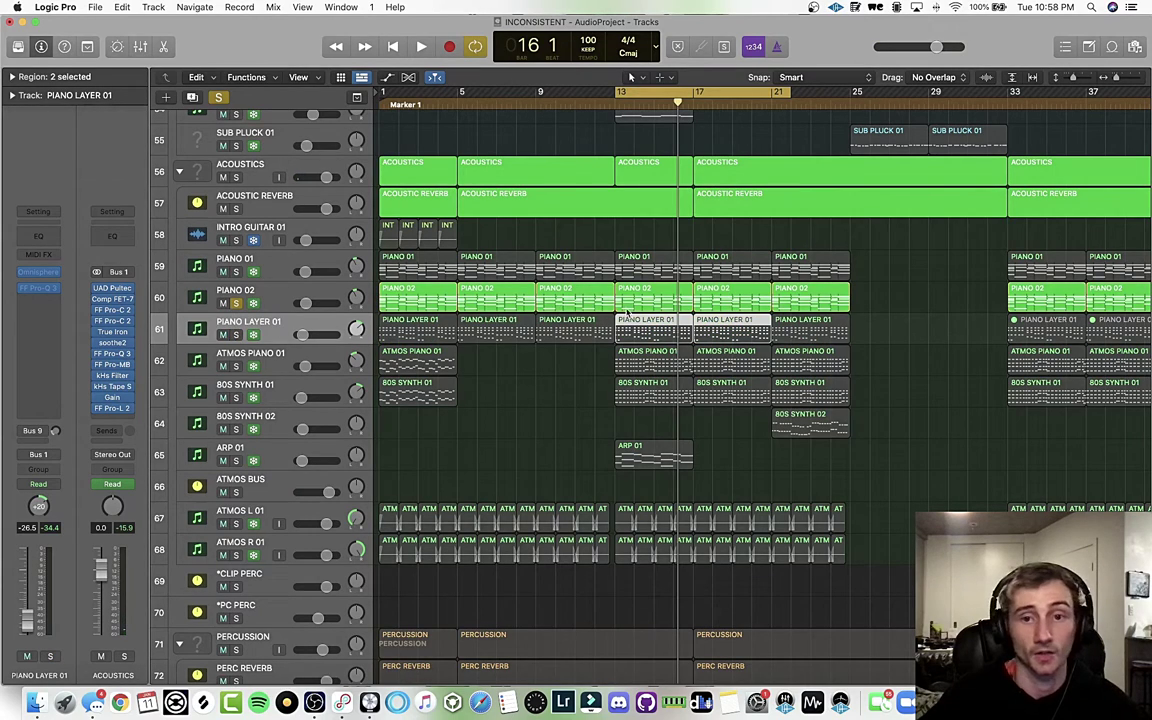
{"action": "key", "text": "space"}
{"action": "key", "text": "space"}
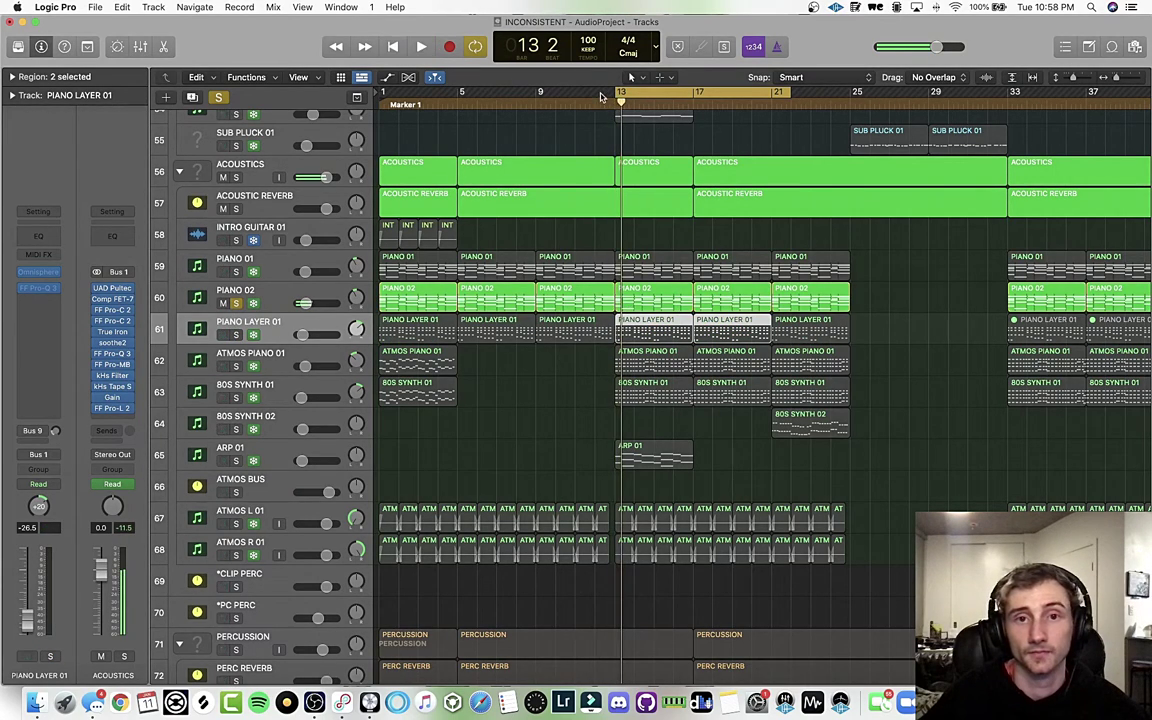
- Start the cycle range slightly before bar 13 and play PIANO 02 with its channel strip in view
{"action": "left_click_drag", "start_coordinate": [612, 91], "coordinate": [607, 91]}
{"action": "scroll", "coordinate": [607, 91], "scroll_direction": "down", "scroll_amount": 1}
{"action": "key", "text": "space"}
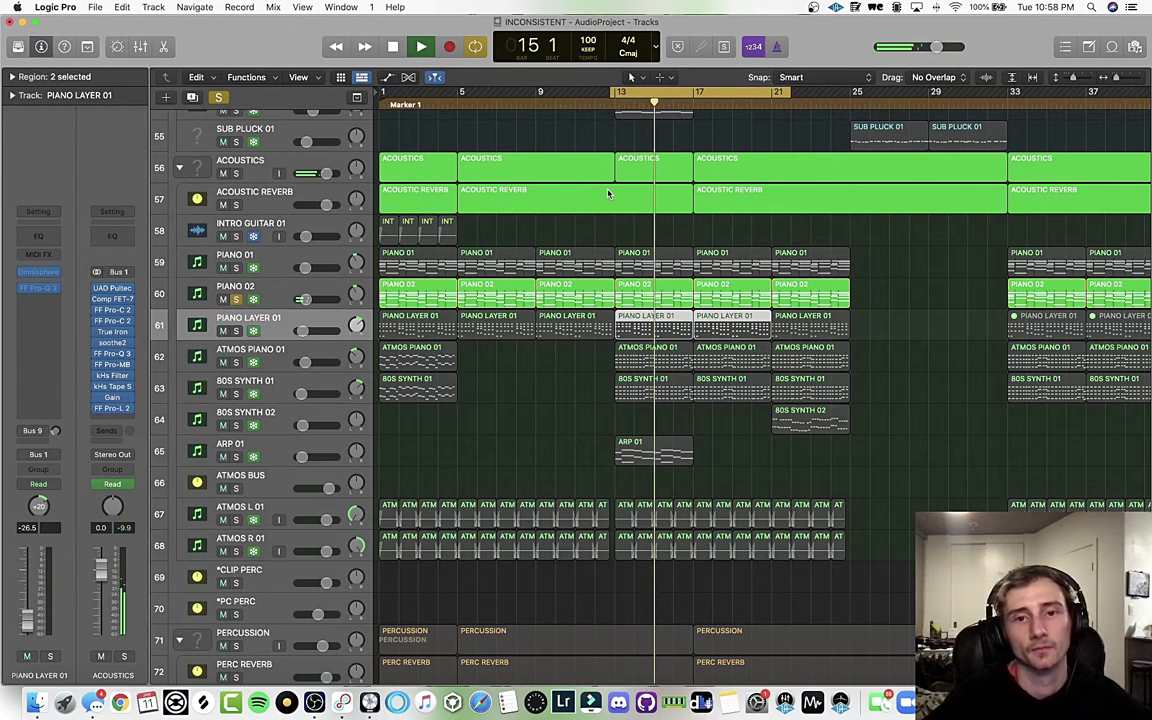
{"action": "left_click", "coordinate": [311, 288]}
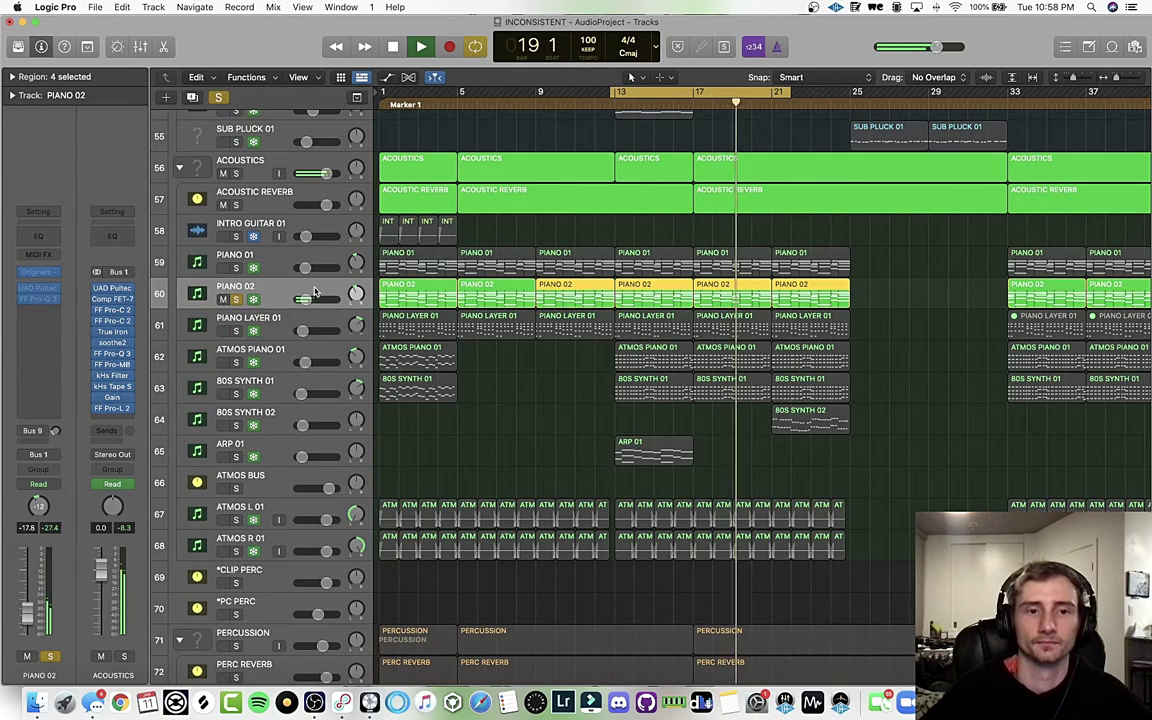
- Switch the solo from PIANO 02 to PIANO 01, play it, and select PIANO 01 to view its channel strip
{"action": "key", "text": "space"}
{"action": "left_click", "coordinate": [236, 269]}
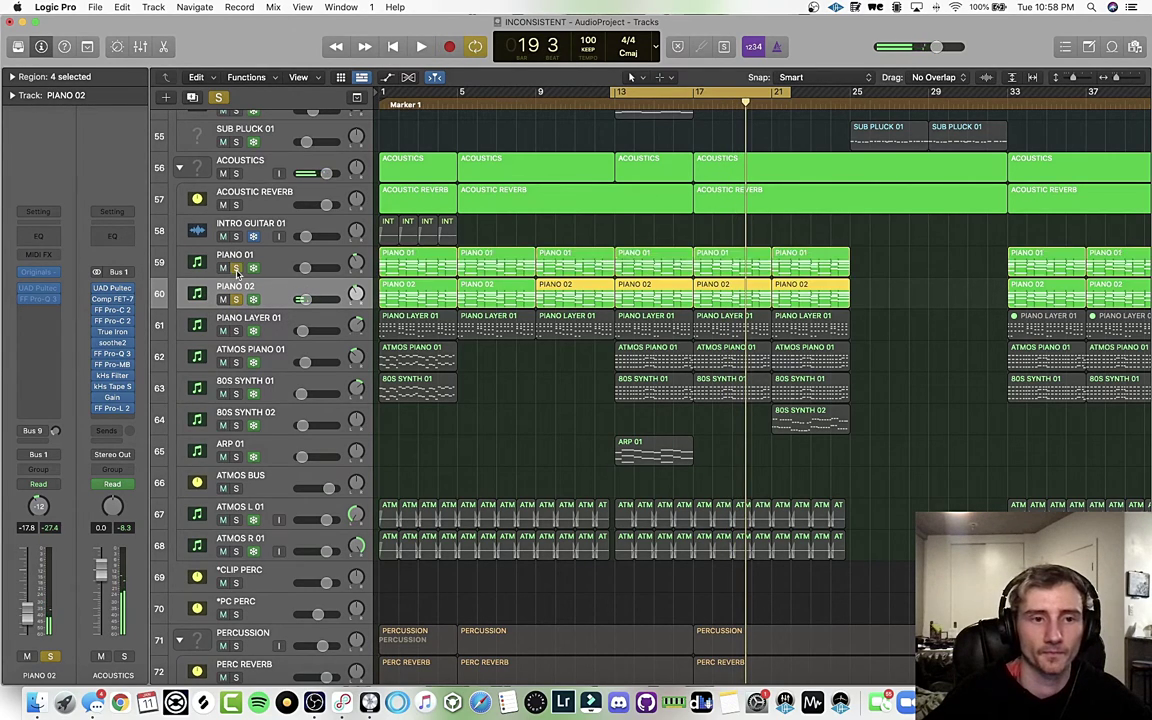
{"action": "left_click", "coordinate": [236, 299]}
{"action": "key", "text": "space"}
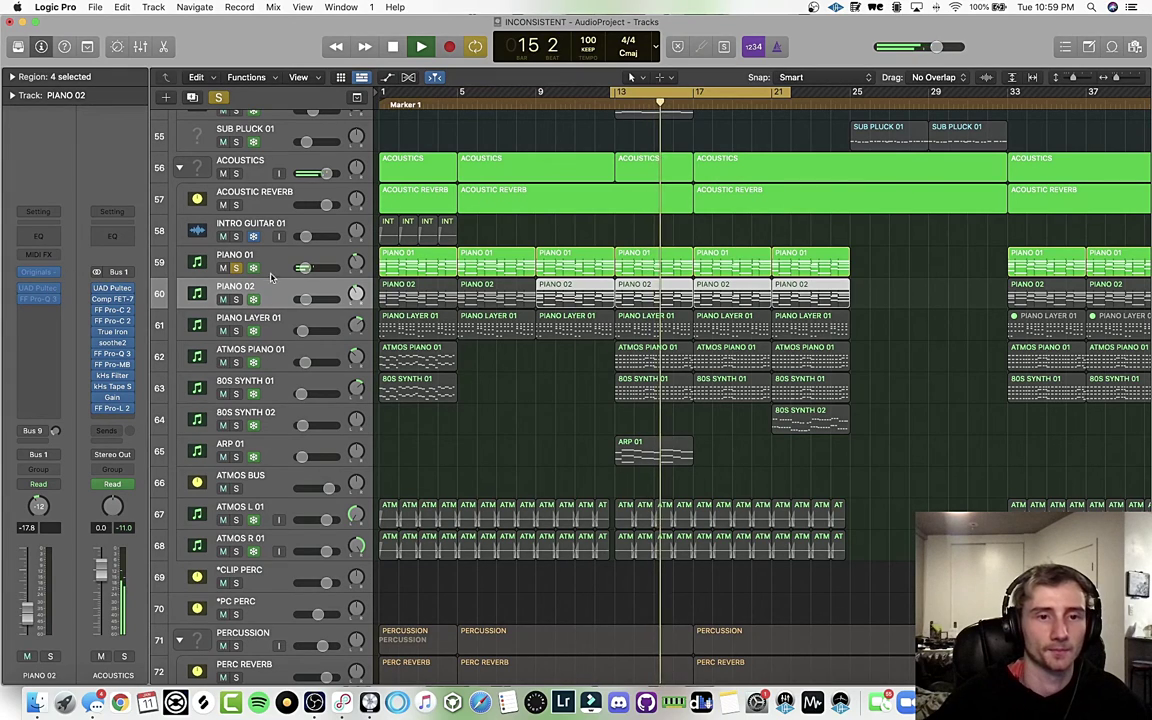
{"action": "key", "text": "Up"}
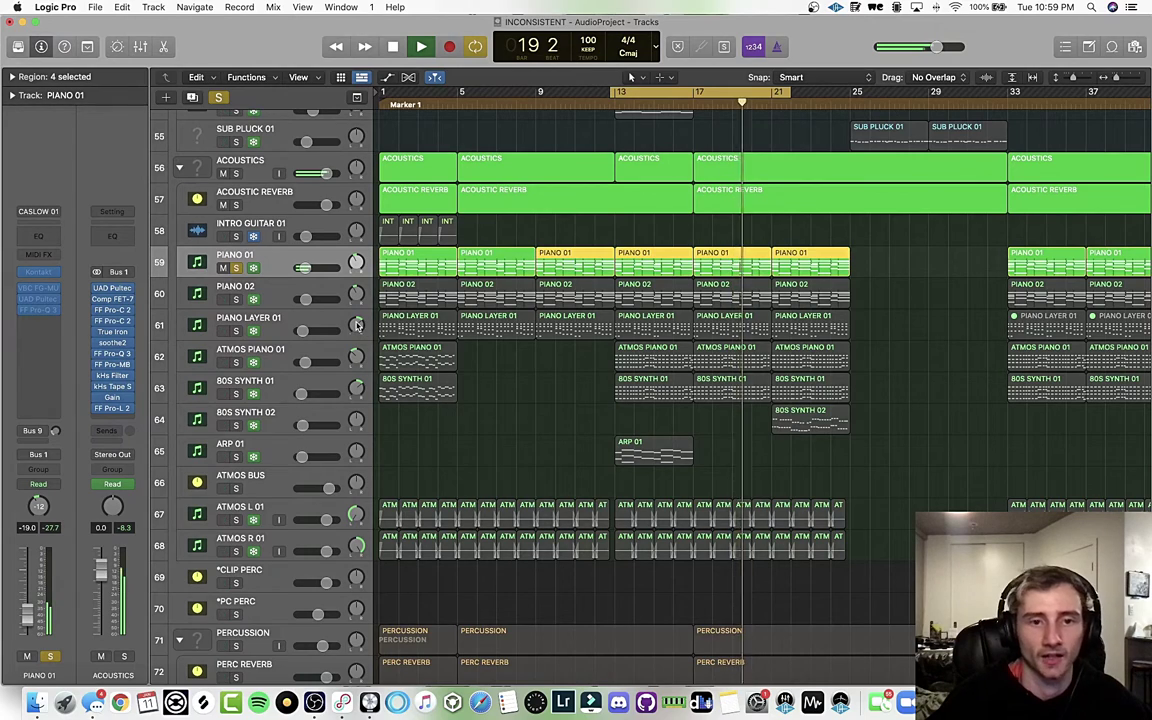
- Add PIANO 02 and PIANO LAYER 01 to the soloed PIANO 01 and play the three layers together from the cycle start
{"action": "key", "text": "space"}
{"action": "left_click", "coordinate": [236, 299]}
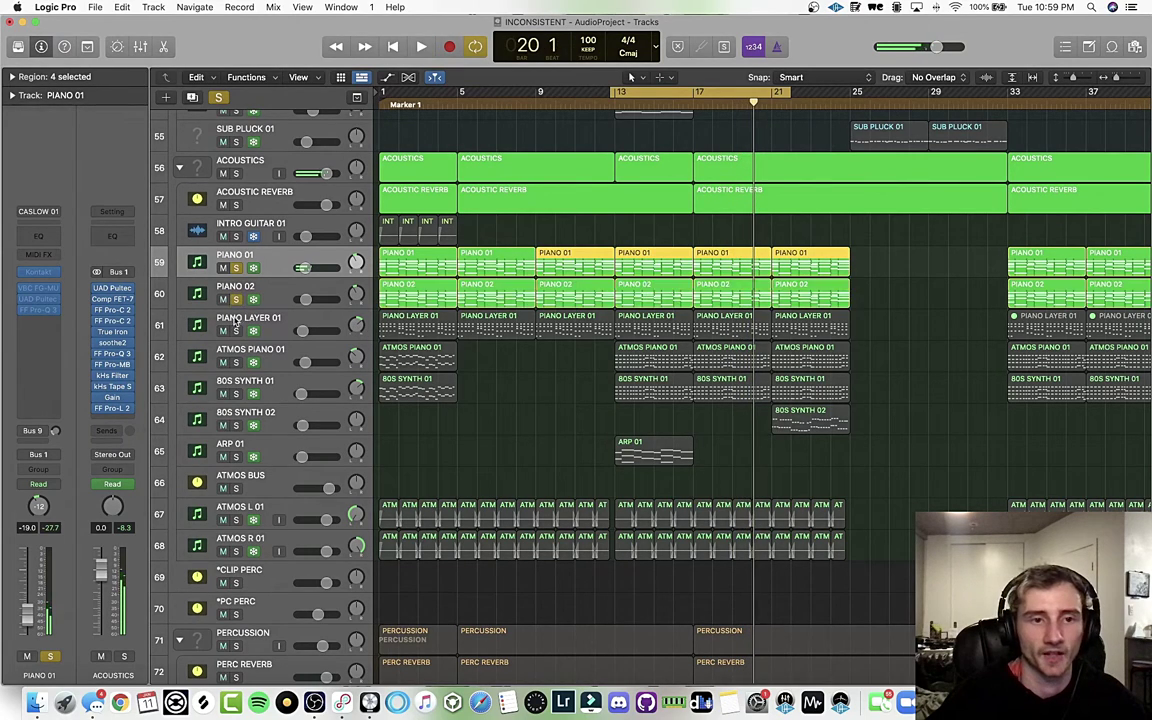
{"action": "left_click", "coordinate": [236, 330]}
{"action": "key", "text": "space"}
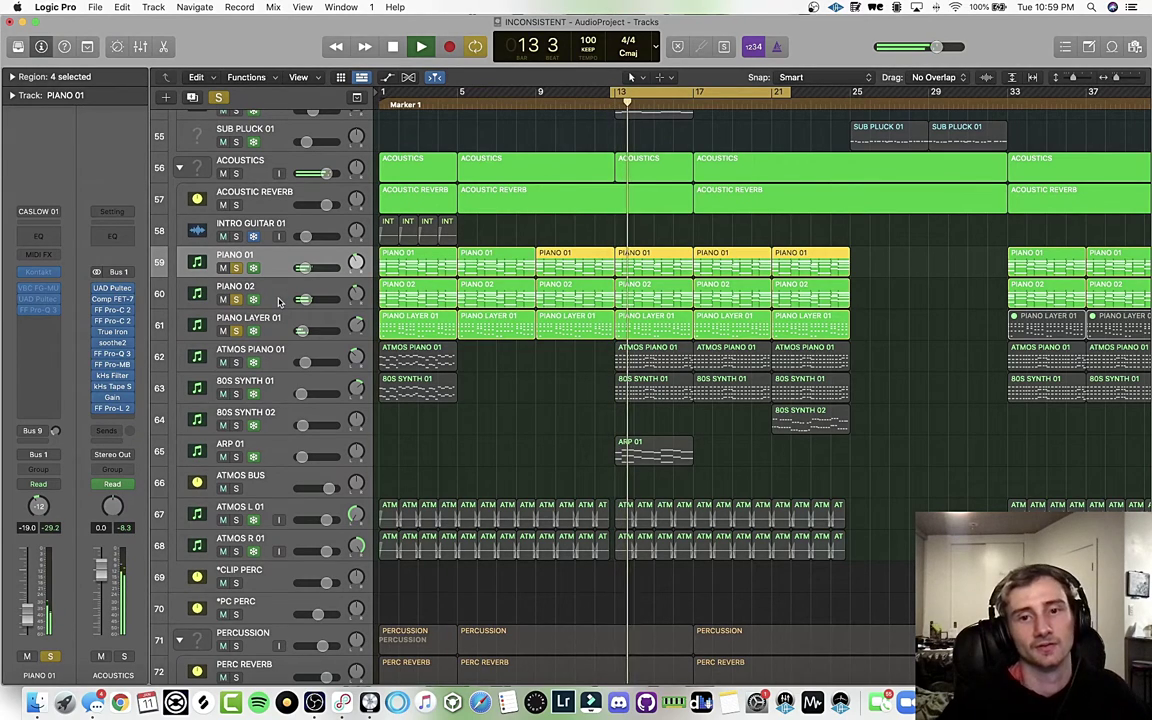
- Add ATMOS PIANO 01, 80S SYNTH 01 and the ATMOS BUS to the soloed piano layers while playing the cycle
{"action": "left_click", "coordinate": [237, 363]}
{"action": "left_click", "coordinate": [237, 394]}
{"action": "key", "text": "space"}
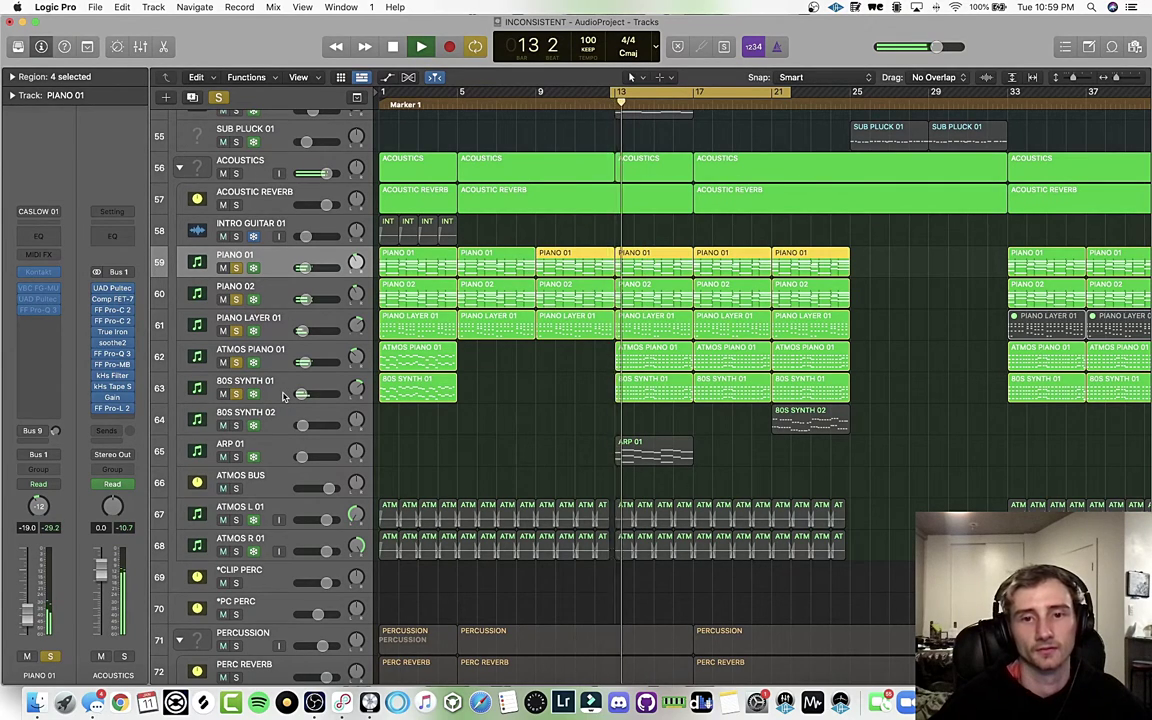
{"action": "left_click", "coordinate": [236, 488]}
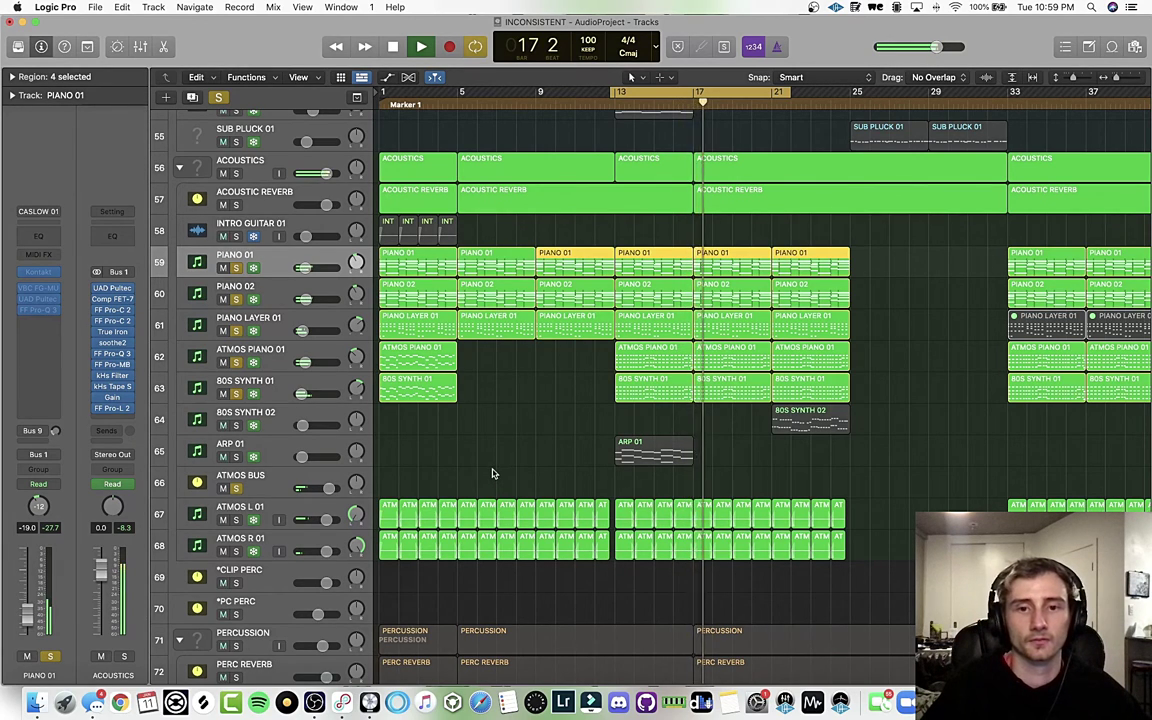
- Add REESE BASS 03 to the soloed tracks and replay the combination from the cycle start
{"action": "scroll", "coordinate": [400, 400], "scroll_direction": "up", "scroll_amount": 5}
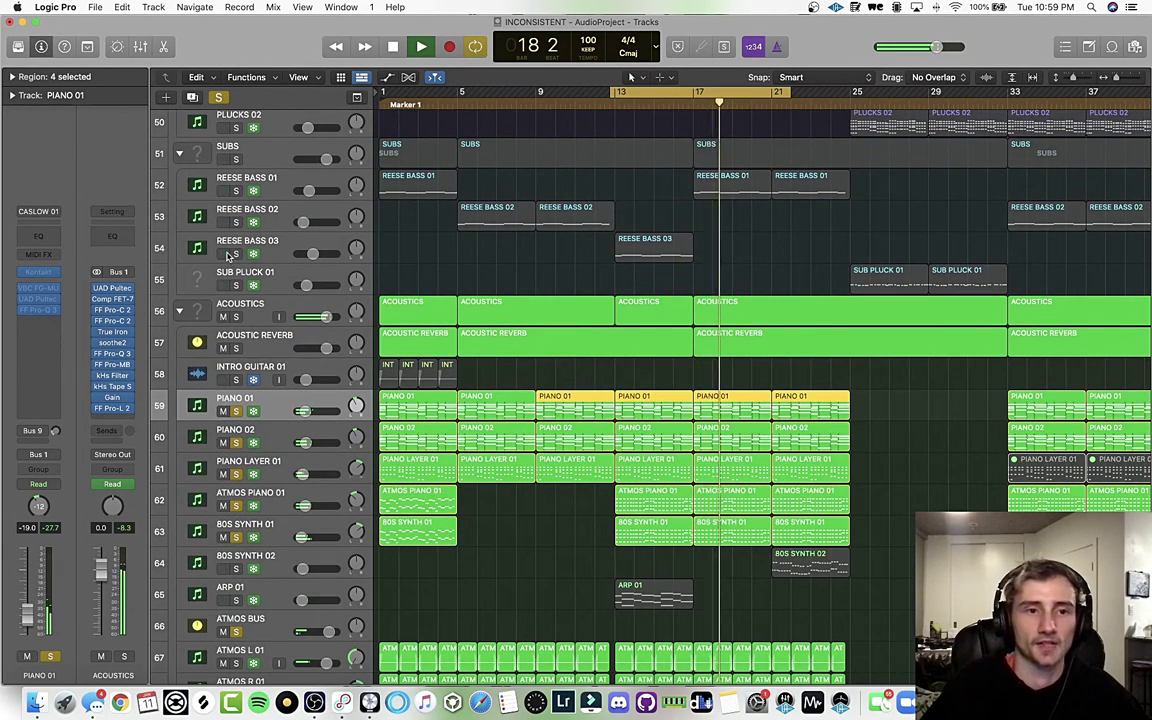
{"action": "left_click", "coordinate": [237, 254]}
{"action": "key", "text": "space"}
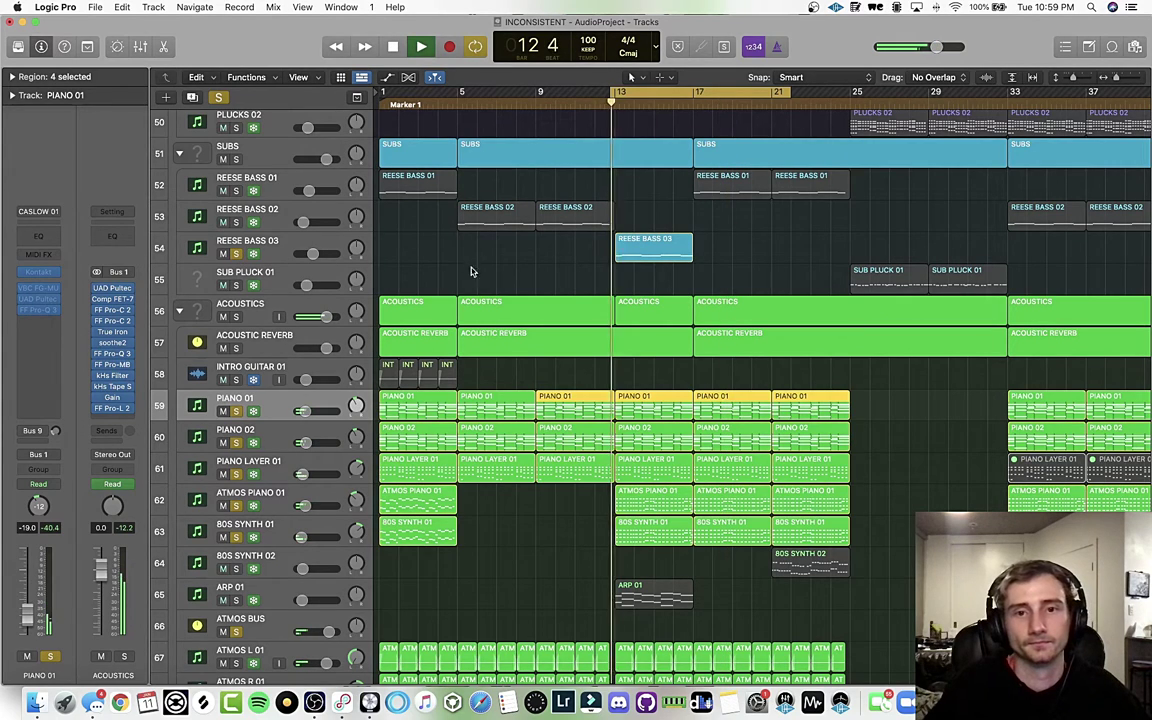
{"action": "scroll", "coordinate": [506, 304], "scroll_direction": "down", "scroll_amount": 6}
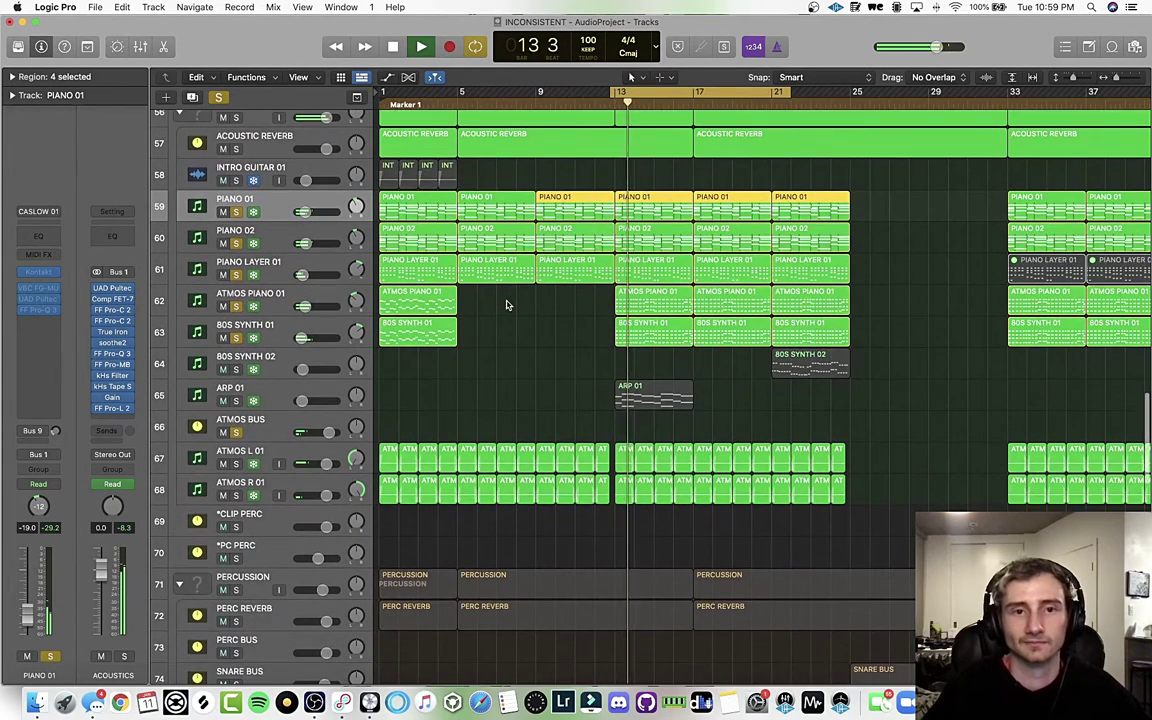
{"action": "scroll", "coordinate": [504, 306], "scroll_direction": "down", "scroll_amount": 2}
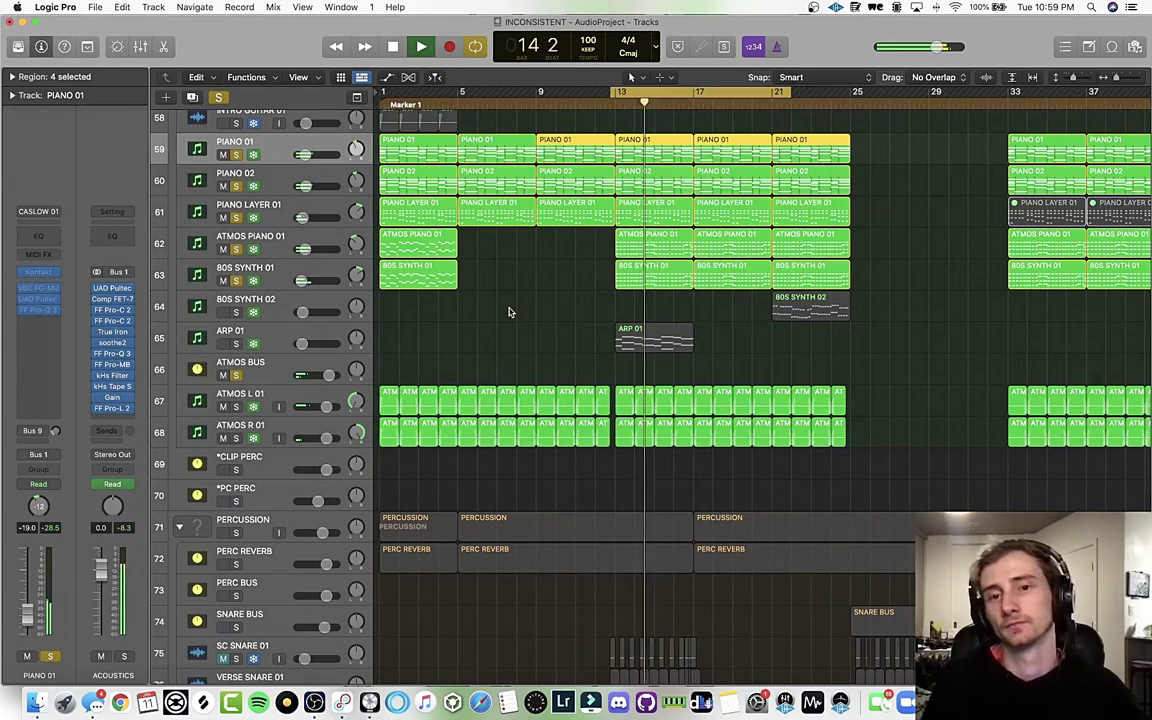
{"action": "scroll", "coordinate": [500, 289], "scroll_direction": "down", "scroll_amount": 1}
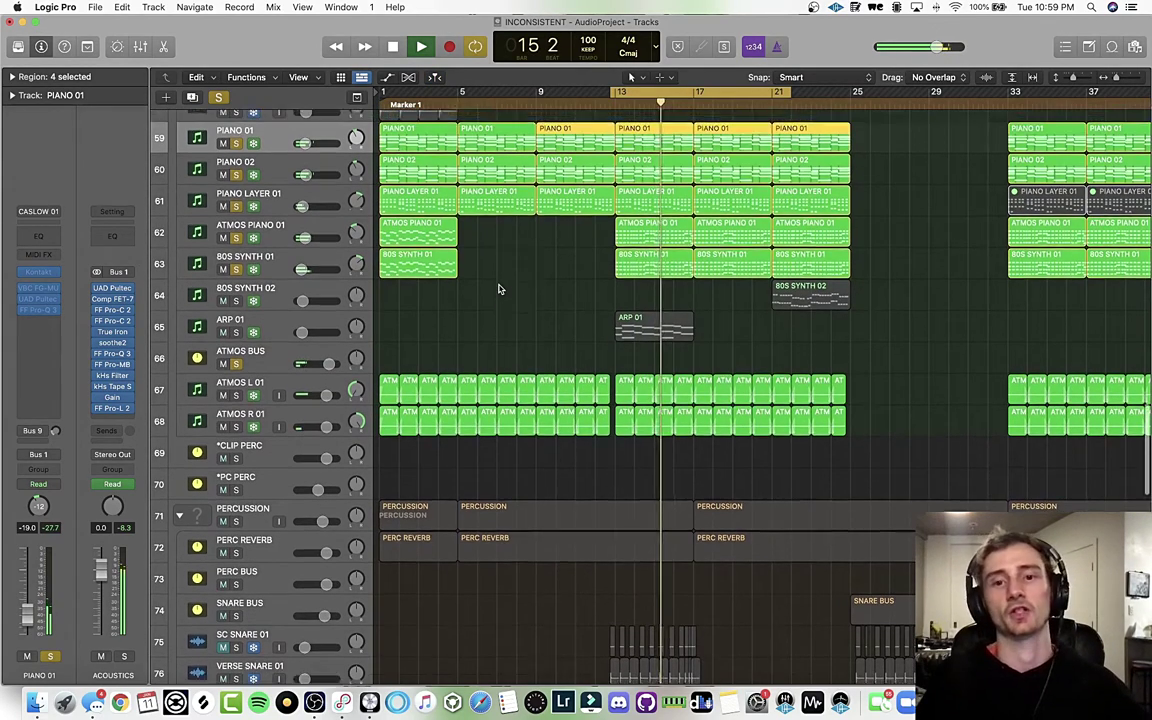
{"action": "scroll", "coordinate": [273, 338], "scroll_direction": "down", "scroll_amount": 1}
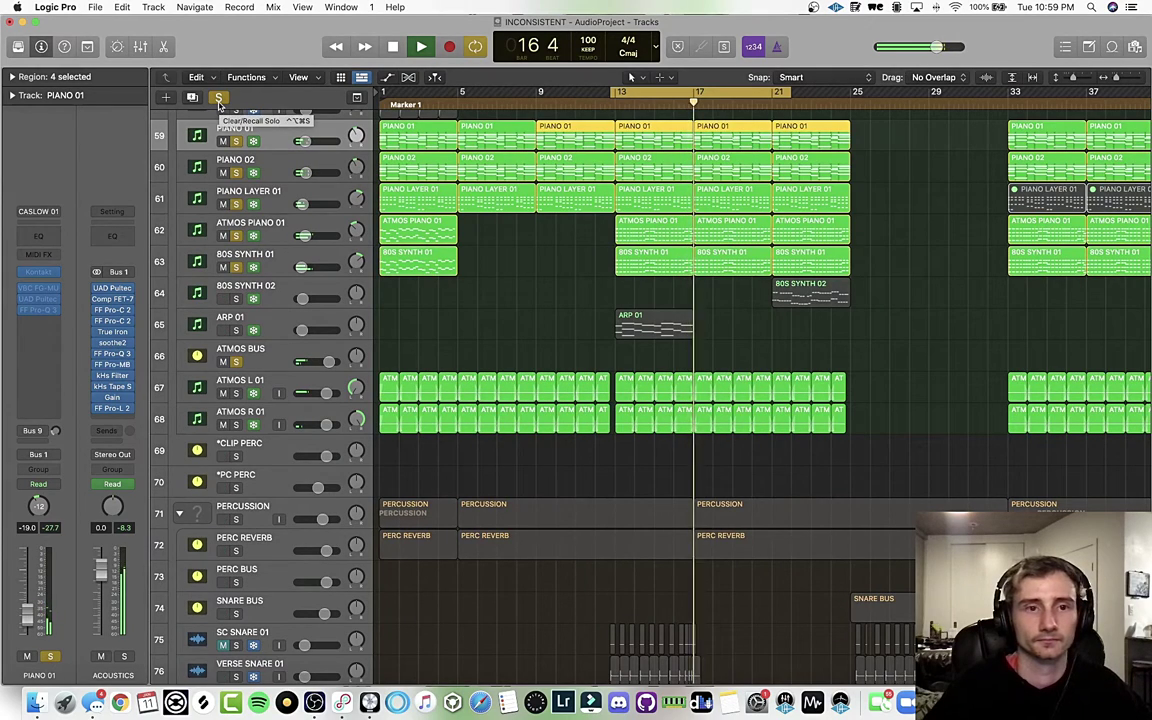
- Clear all solos, solo only ARP 01, and play it briefly from the cycle start
{"action": "left_click", "coordinate": [218, 97]}
{"action": "left_click", "coordinate": [236, 330]}
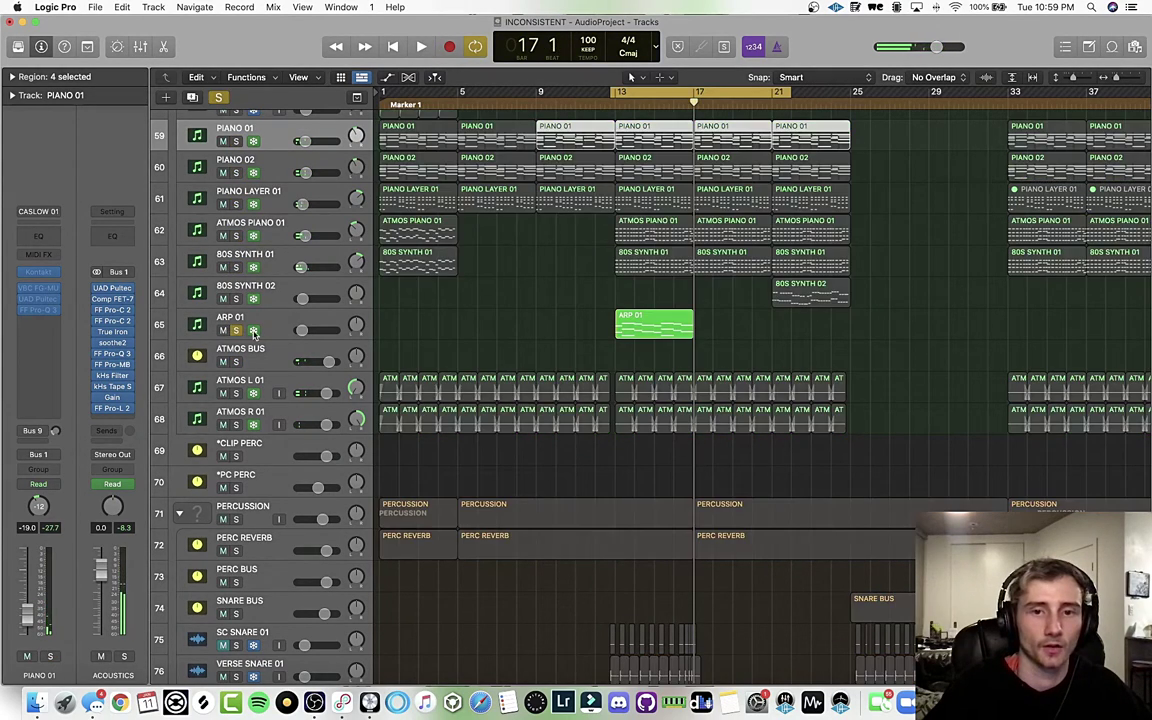
{"action": "key", "text": "space"}
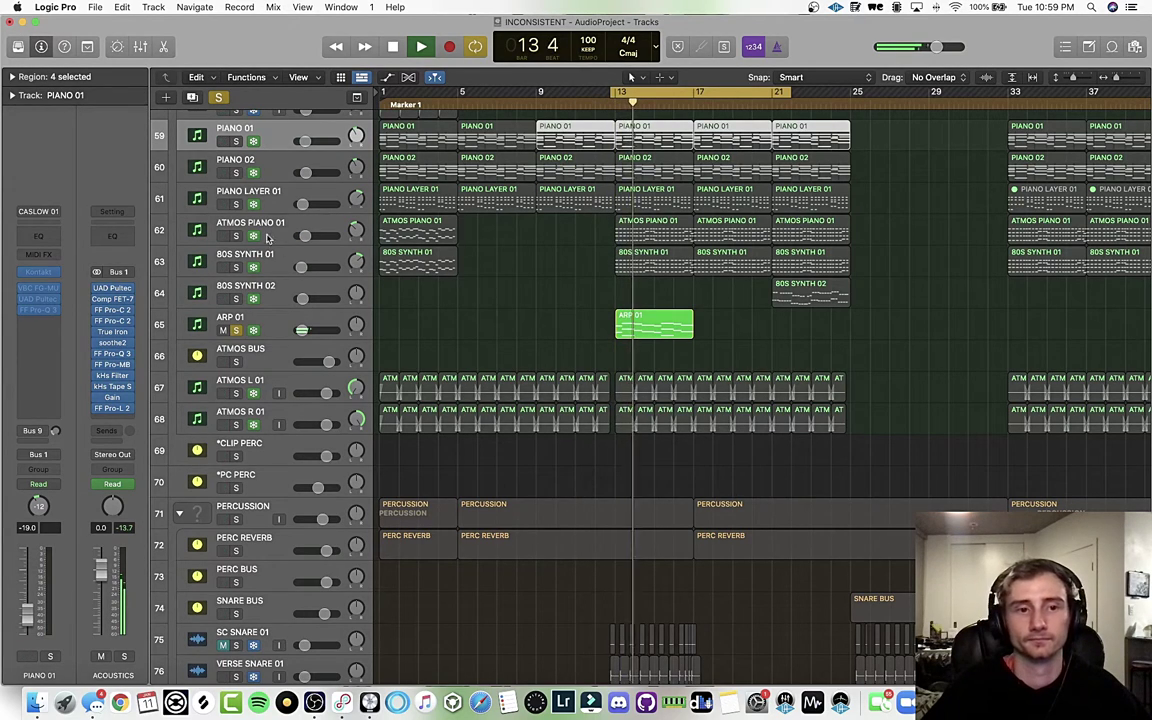
{"action": "key", "text": "space"}
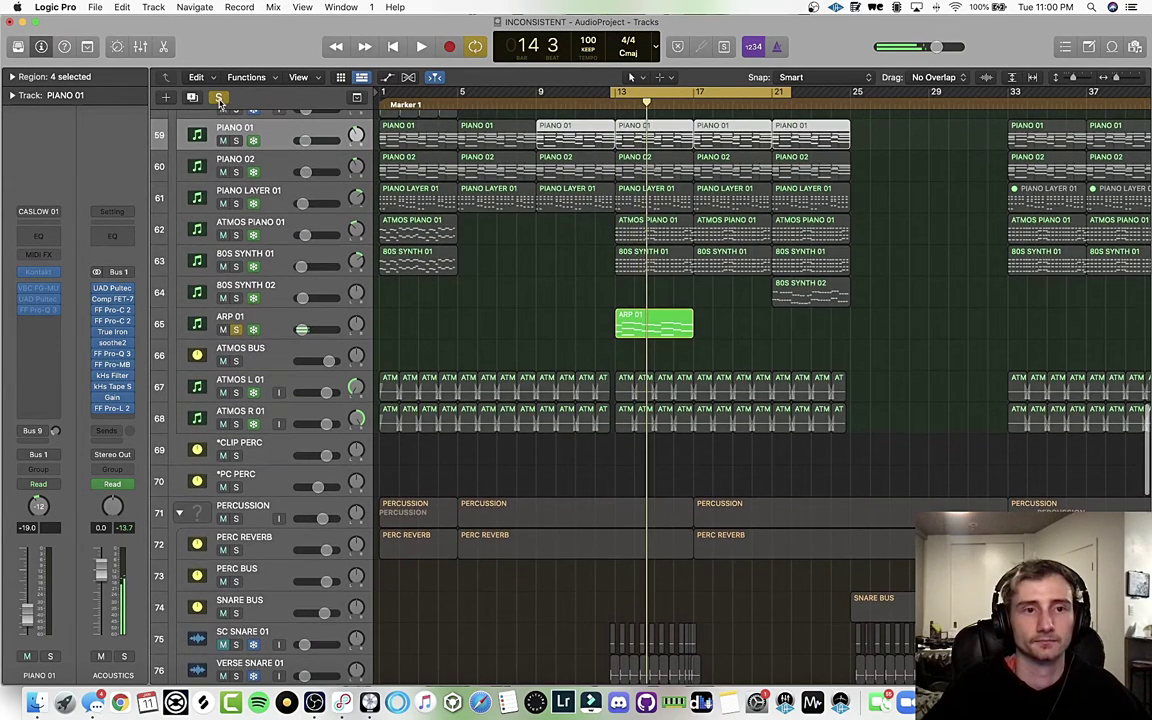
- Clear the ARP 01 solo and play the full mix from the cycle start with the vocal tracks in view
{"action": "left_click", "coordinate": [218, 97]}
{"action": "scroll", "coordinate": [433, 288], "scroll_direction": "up", "scroll_amount": 1}
{"action": "scroll", "coordinate": [433, 288], "scroll_direction": "up", "scroll_amount": 20}
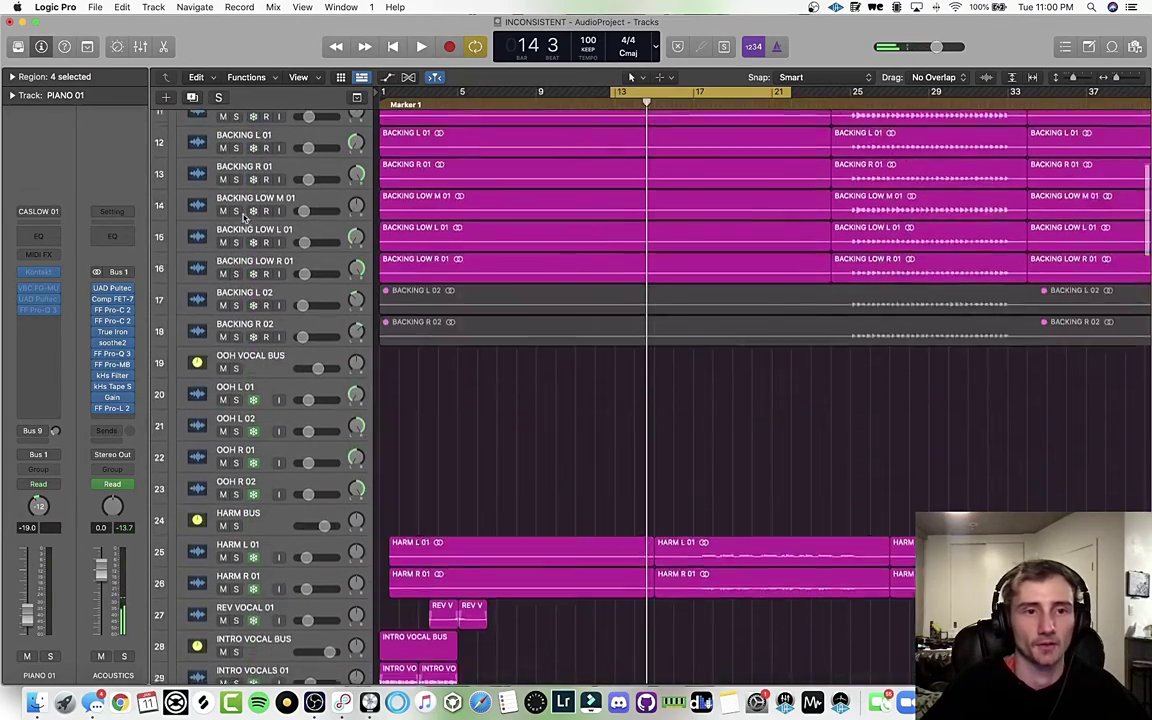
{"action": "scroll", "coordinate": [232, 218], "scroll_direction": "up", "scroll_amount": 3}
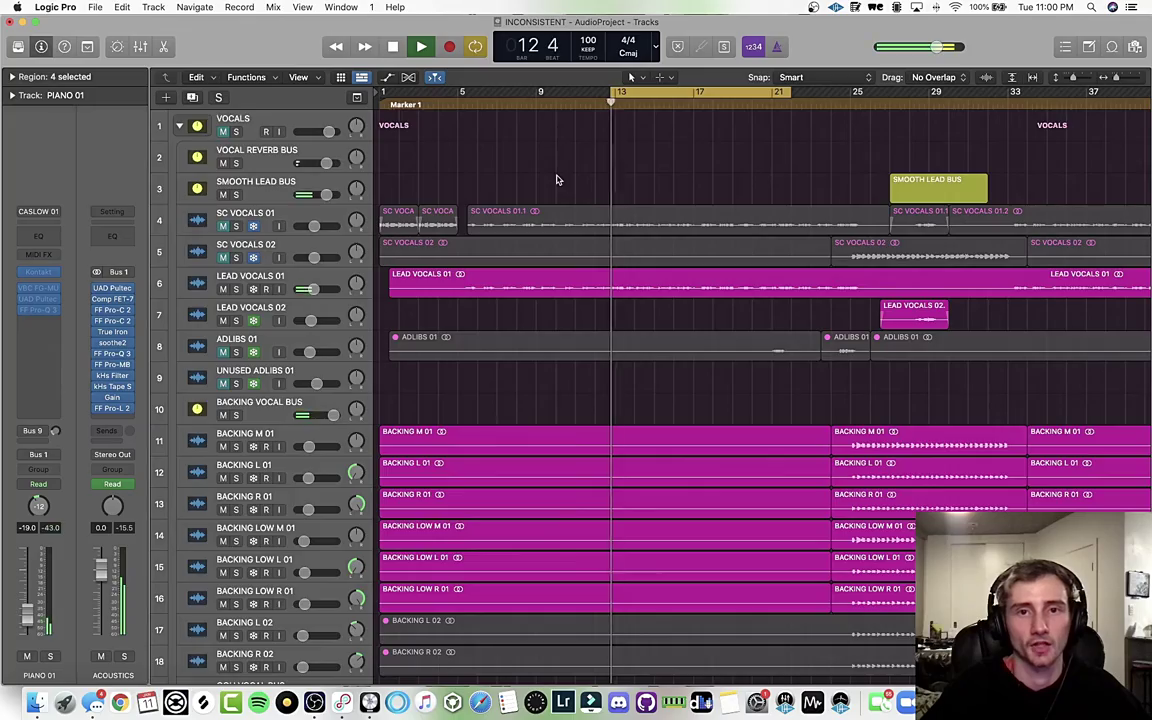
- Examine the bass, acoustic, percussion and SFX tracks while the full mix plays from bar 13 to bar 20
{"action": "scroll", "coordinate": [557, 180], "scroll_direction": "down", "scroll_amount": 20}
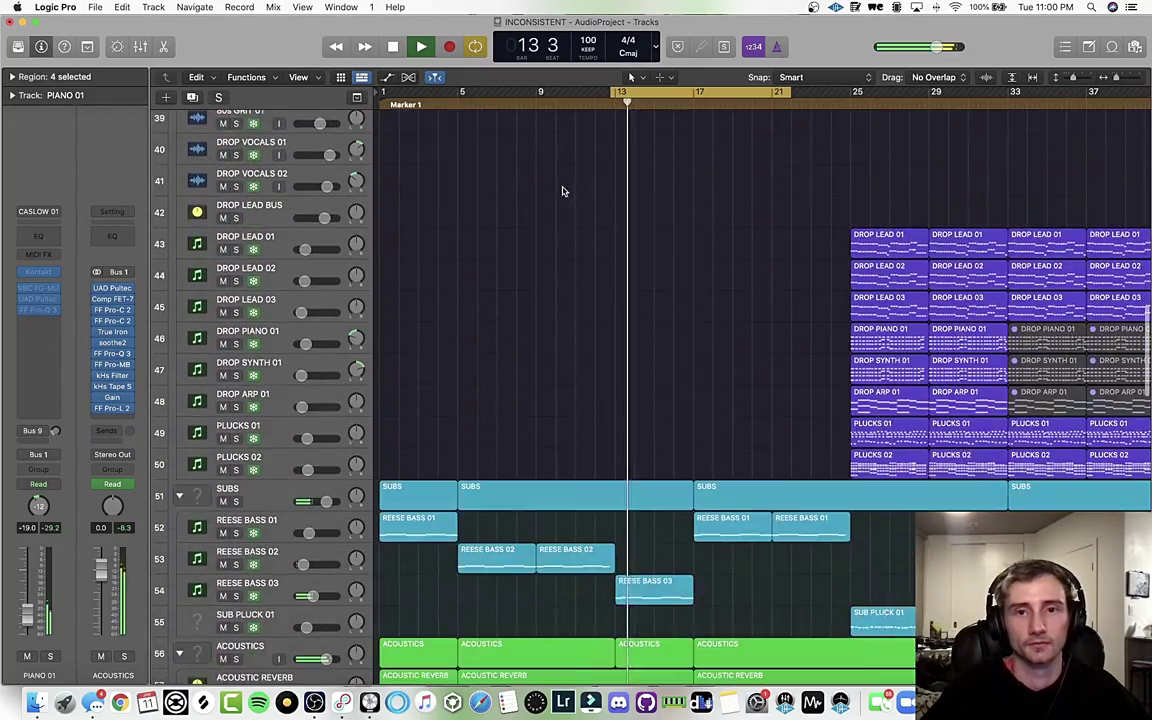
{"action": "scroll", "coordinate": [565, 200], "scroll_direction": "down", "scroll_amount": 9}
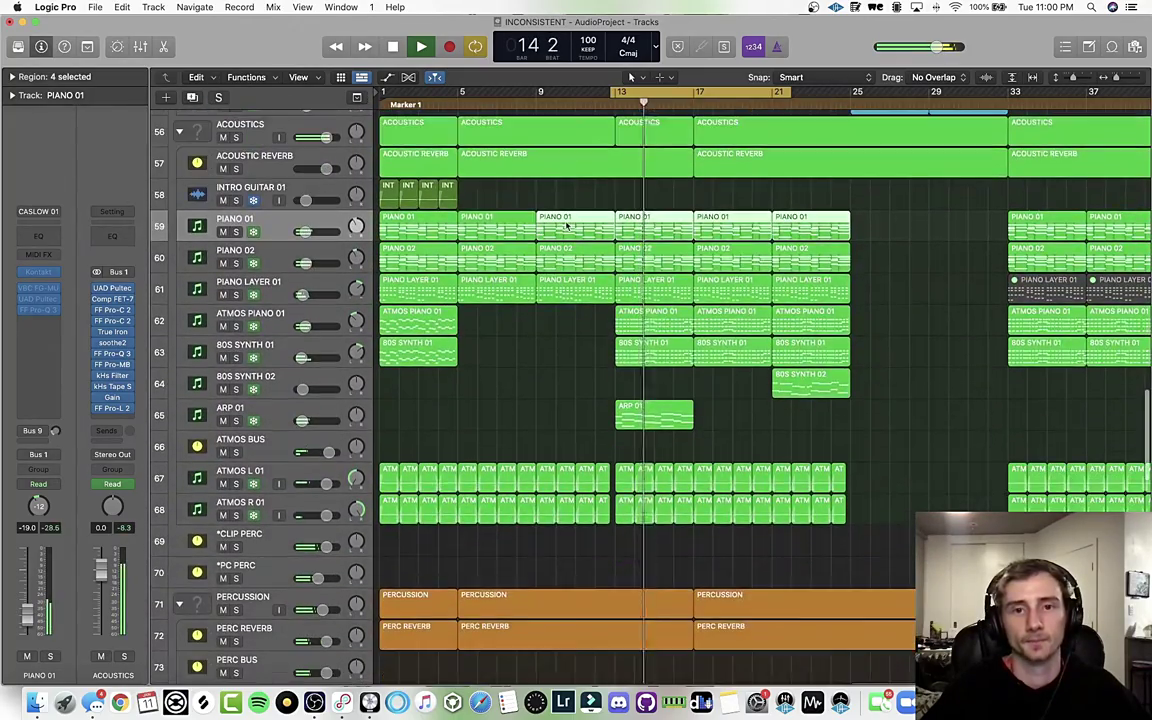
{"action": "scroll", "coordinate": [579, 310], "scroll_direction": "down", "scroll_amount": 12}
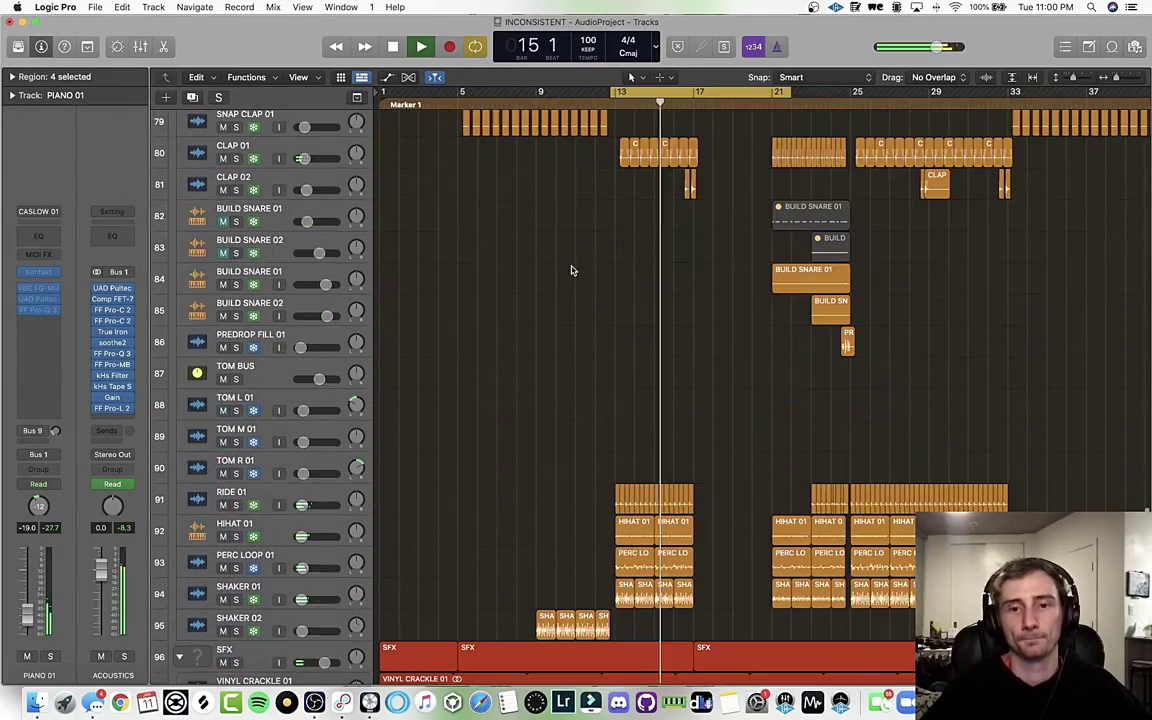
{"action": "scroll", "coordinate": [570, 272], "scroll_direction": "down", "scroll_amount": 7}
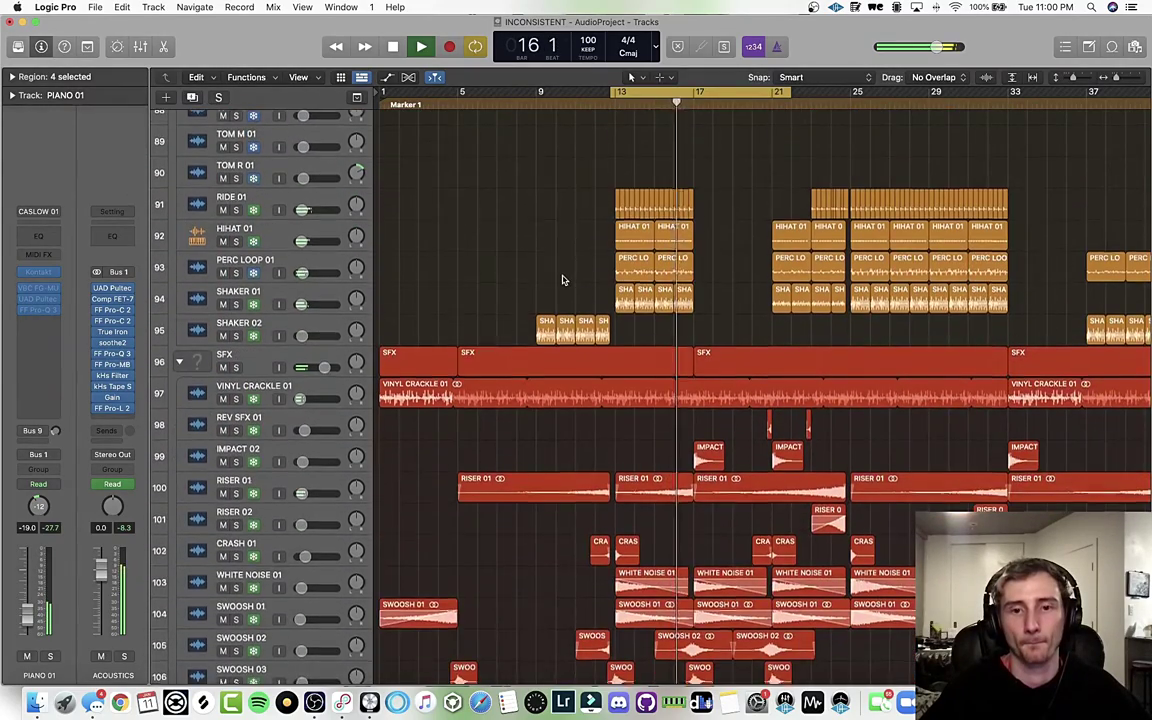
{"action": "scroll", "coordinate": [563, 280], "scroll_direction": "down", "scroll_amount": 2}
{"action": "scroll", "coordinate": [563, 280], "scroll_direction": "up", "scroll_amount": 15}
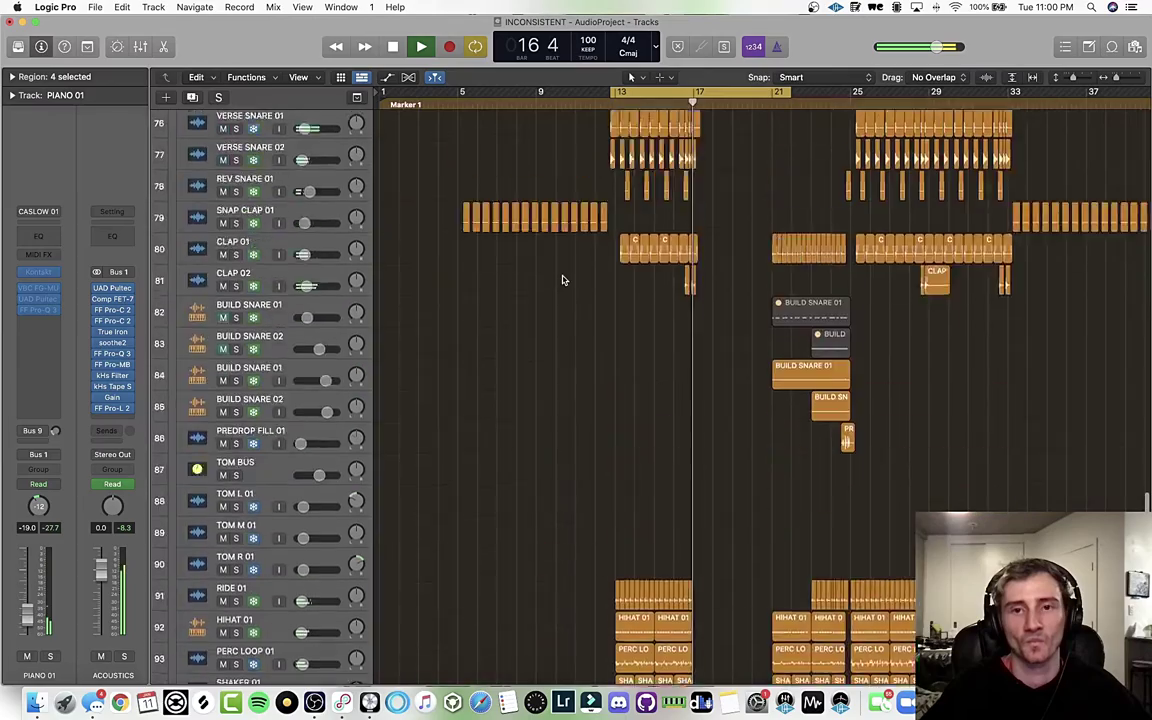
{"action": "scroll", "coordinate": [563, 280], "scroll_direction": "up", "scroll_amount": 15}
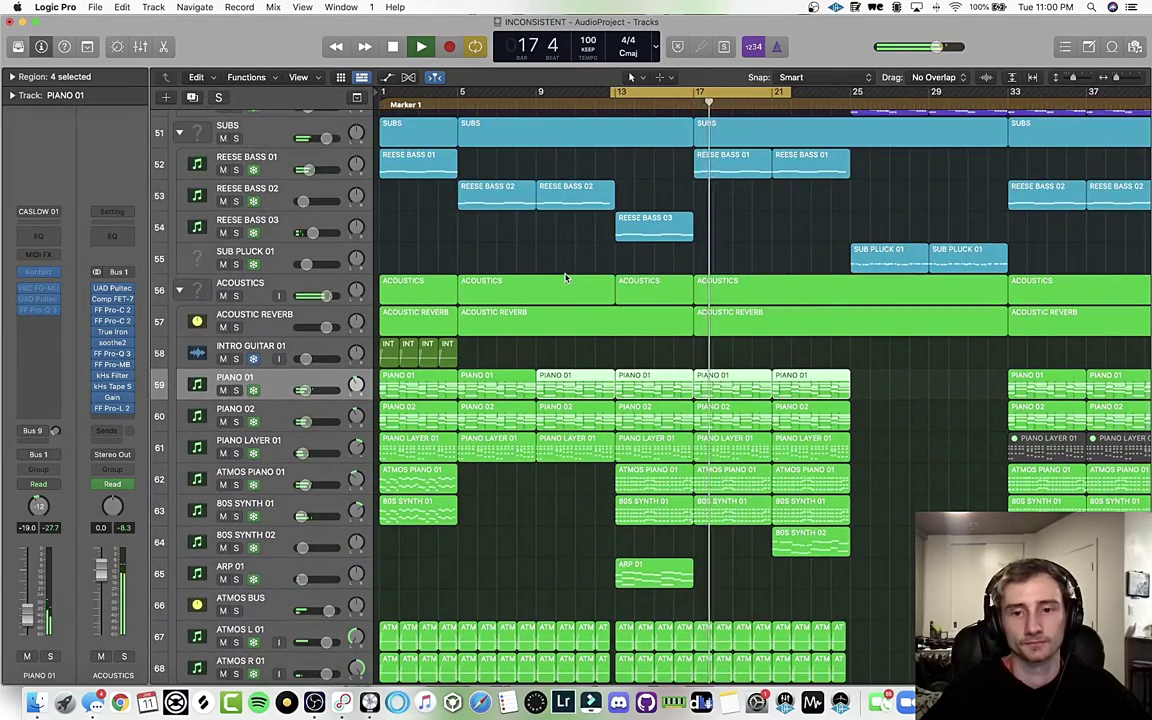
{"action": "scroll", "coordinate": [565, 278], "scroll_direction": "right", "scroll_amount": 5}
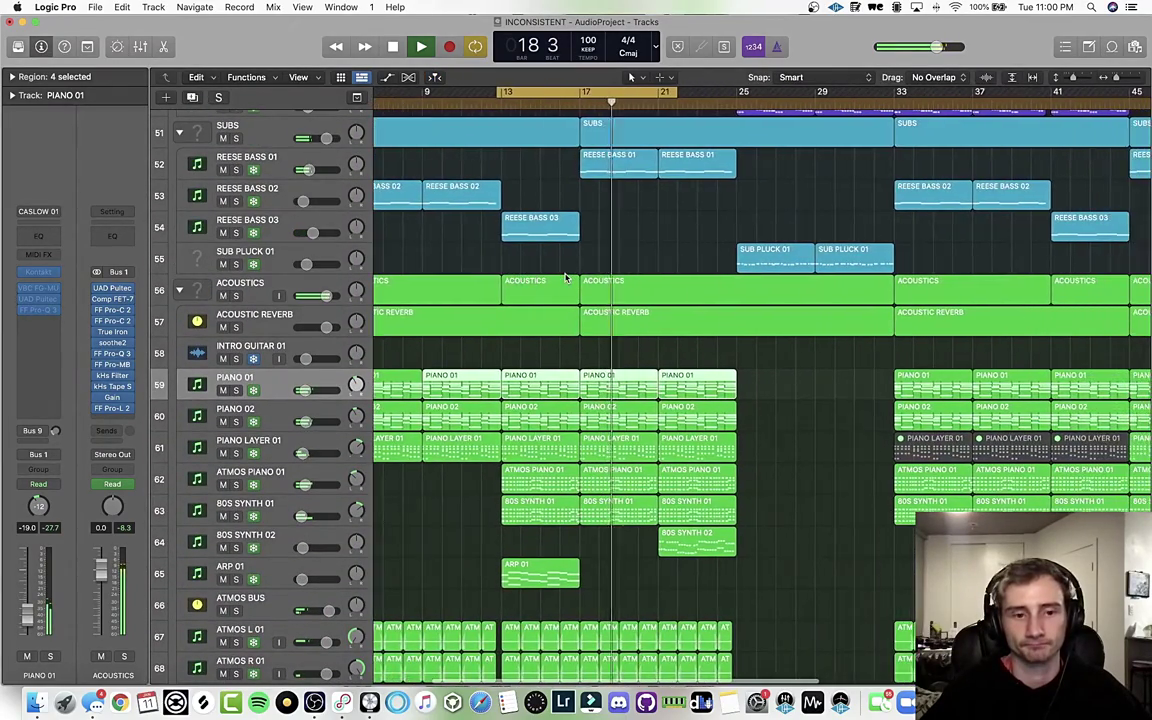
{"action": "scroll", "coordinate": [565, 278], "scroll_direction": "right", "scroll_amount": 2}
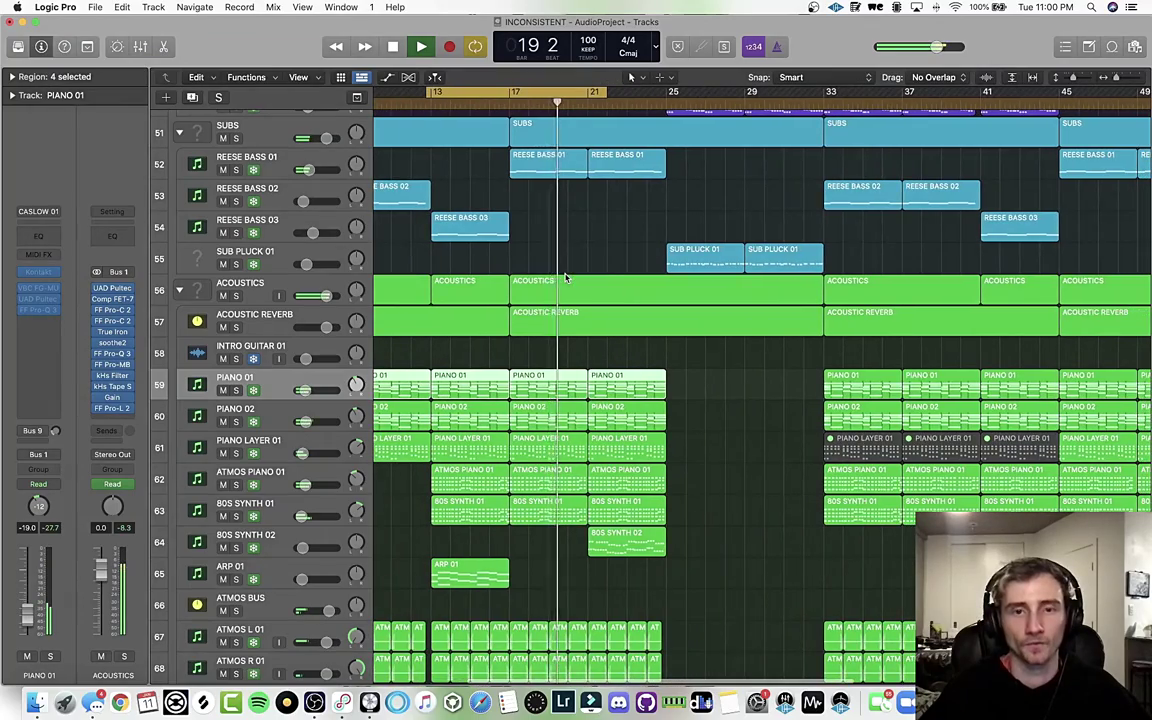
{"action": "scroll", "coordinate": [565, 270], "scroll_direction": "up", "scroll_amount": 2}
{"action": "scroll", "coordinate": [562, 274], "scroll_direction": "up", "scroll_amount": 8}
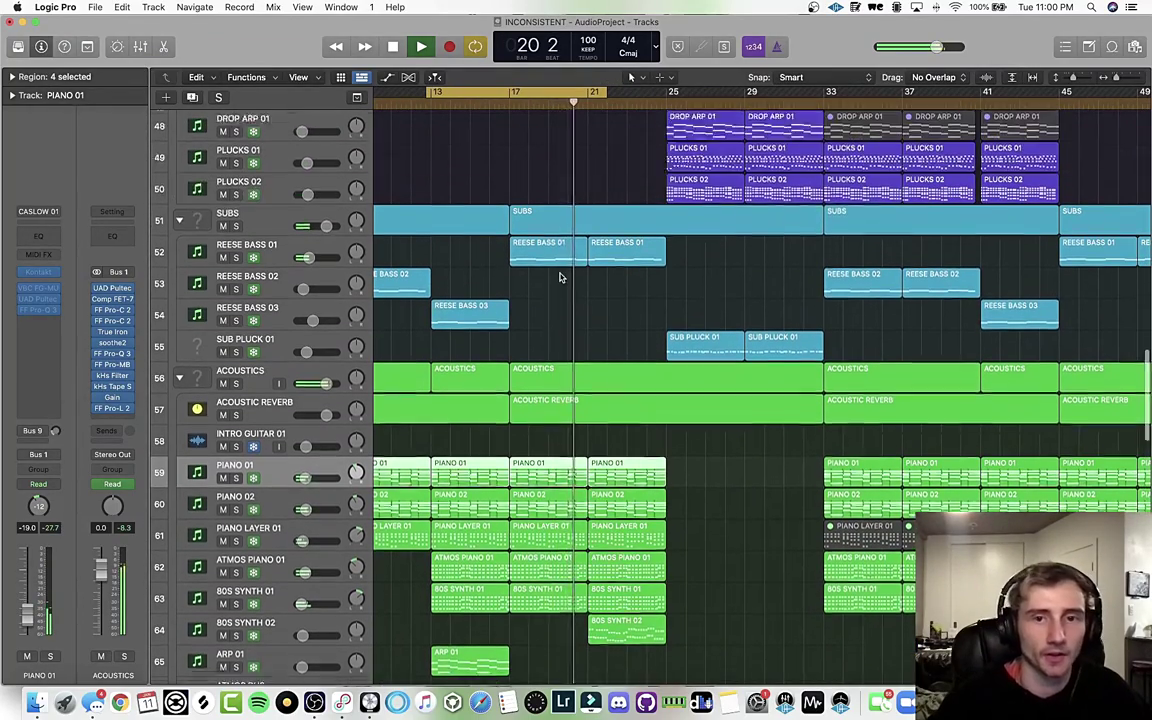
- Turn off the cycle, play on from bar 20 with 80S SYNTH 02 briefly soloed, and clear the solo
{"action": "scroll", "coordinate": [560, 278], "scroll_direction": "down", "scroll_amount": 15}
{"action": "key", "text": "space"}
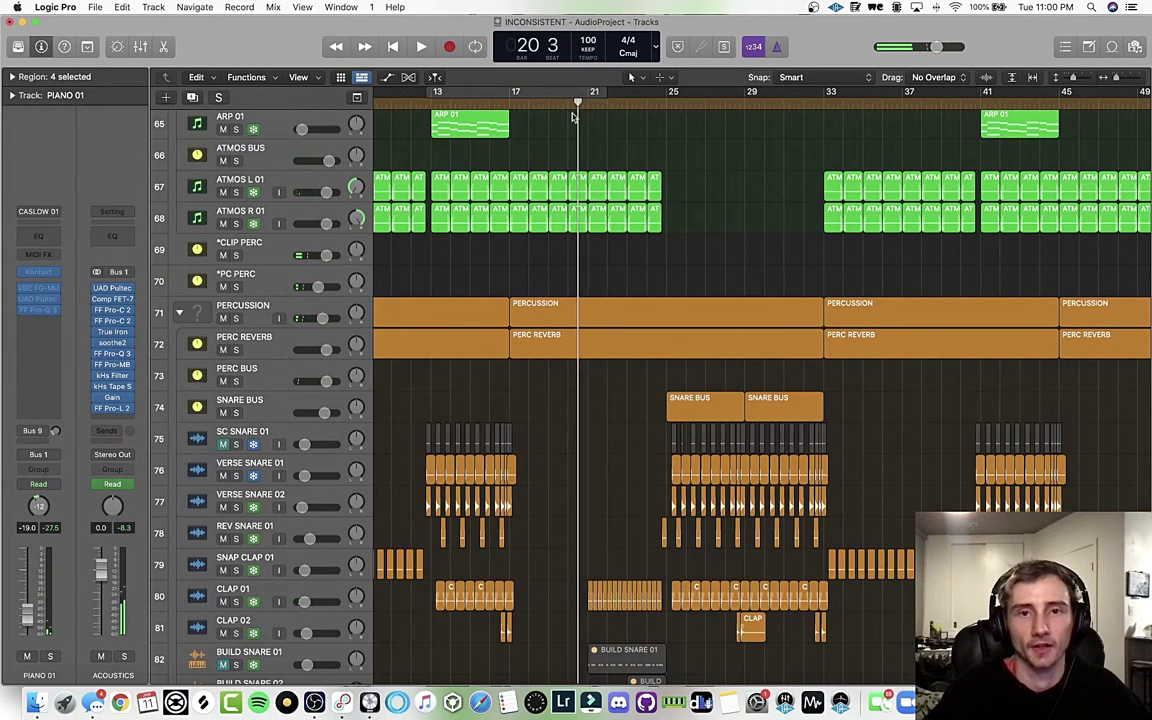
{"action": "scroll", "coordinate": [561, 188], "scroll_direction": "down", "scroll_amount": 3}
{"action": "scroll", "coordinate": [561, 188], "scroll_direction": "up", "scroll_amount": 8}
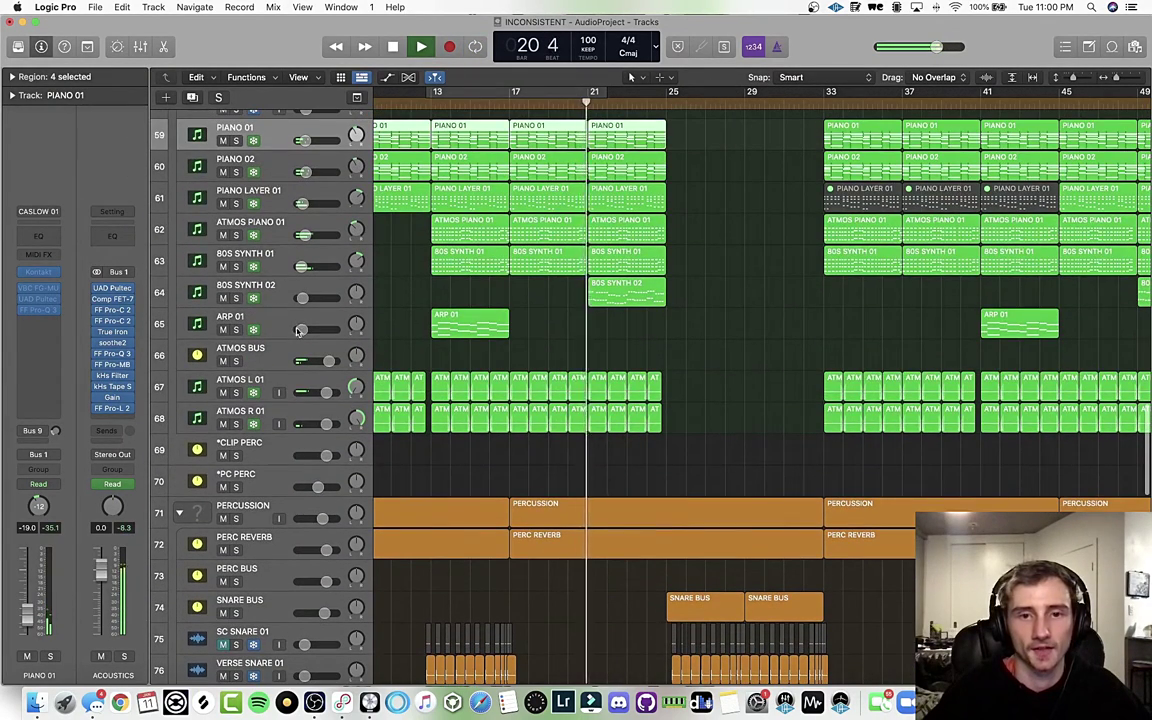
{"action": "left_click", "coordinate": [235, 298]}
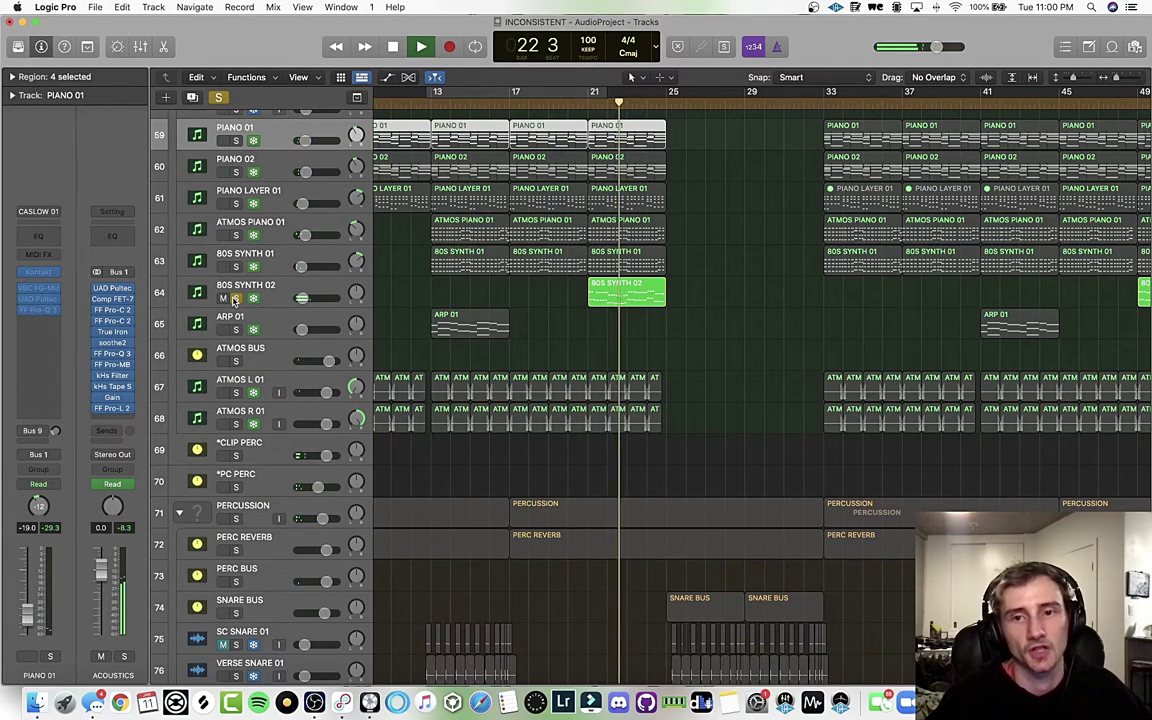
{"action": "left_click", "coordinate": [218, 98]}
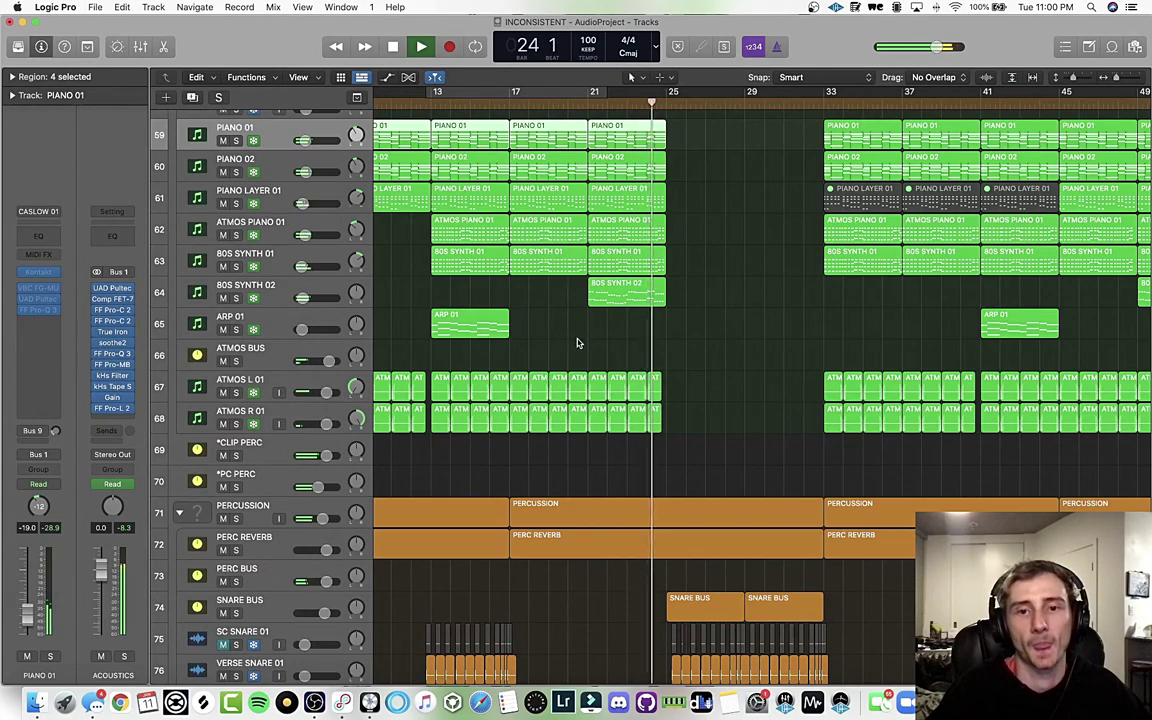
- Examine the kick, drop lead, pluck and sub tracks of the drop section while the full mix plays from bar 25
{"action": "scroll", "coordinate": [577, 343], "scroll_direction": "down", "scroll_amount": 5}
{"action": "scroll", "coordinate": [577, 343], "scroll_direction": "up", "scroll_amount": 10}
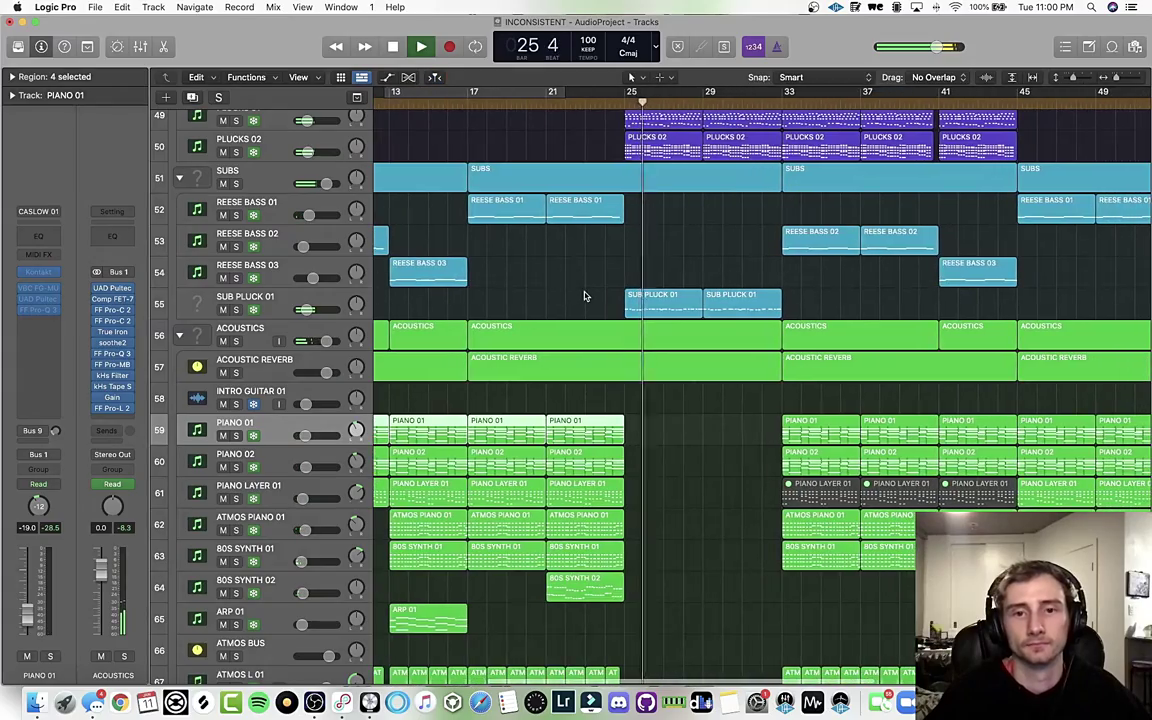
{"action": "scroll", "coordinate": [584, 295], "scroll_direction": "up", "scroll_amount": 6}
{"action": "scroll", "coordinate": [581, 293], "scroll_direction": "up", "scroll_amount": 10}
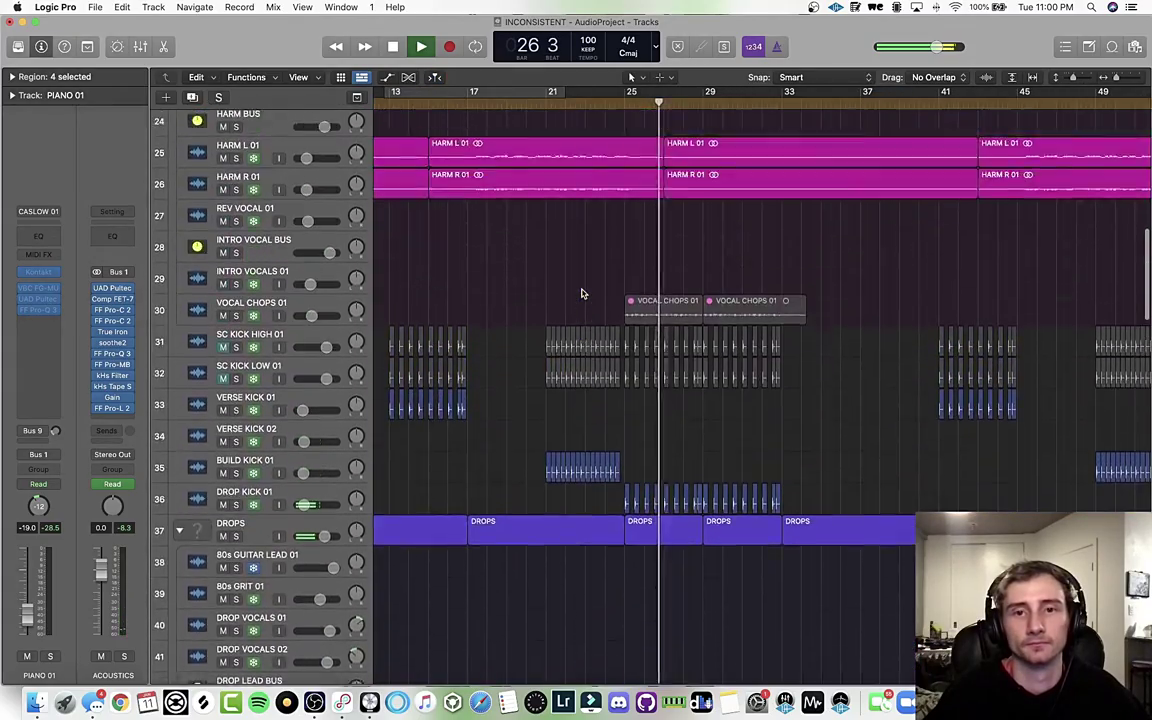
{"action": "scroll", "coordinate": [581, 293], "scroll_direction": "down", "scroll_amount": 9}
{"action": "scroll", "coordinate": [560, 290], "scroll_direction": "right", "scroll_amount": 5}
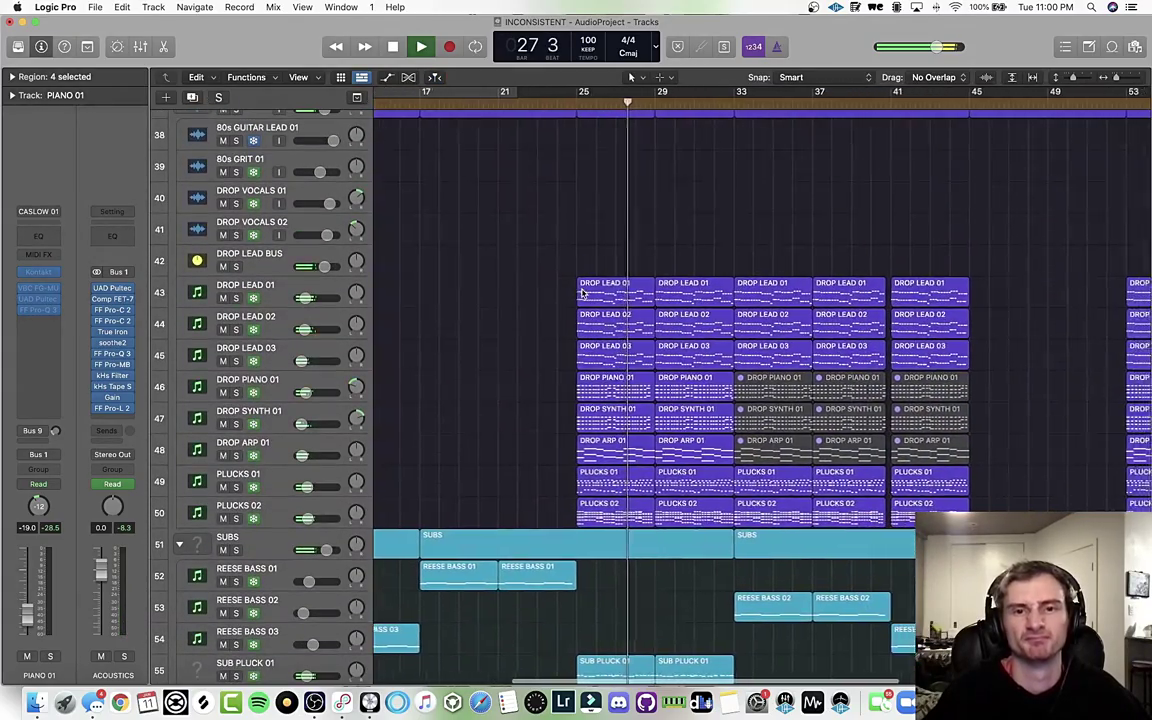
{"action": "scroll", "coordinate": [520, 280], "scroll_direction": "down", "scroll_amount": 2}
{"action": "scroll", "coordinate": [520, 280], "scroll_direction": "right", "scroll_amount": 1}
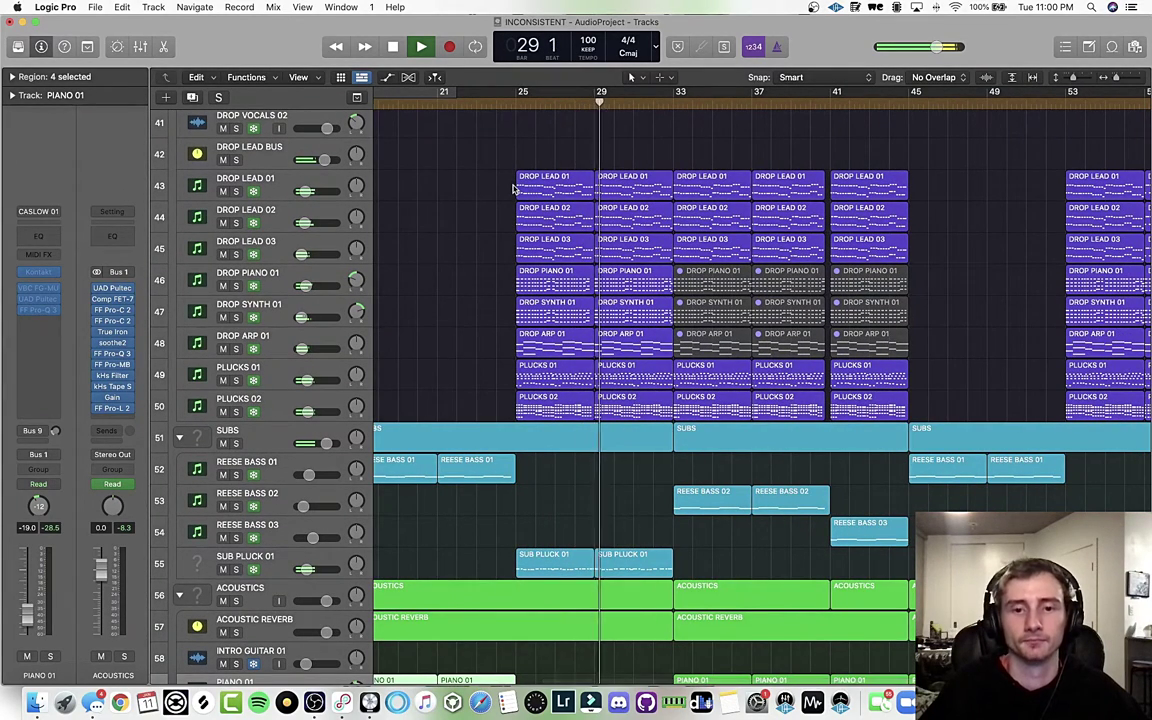
{"action": "scroll", "coordinate": [506, 156], "scroll_direction": "down", "scroll_amount": 4}
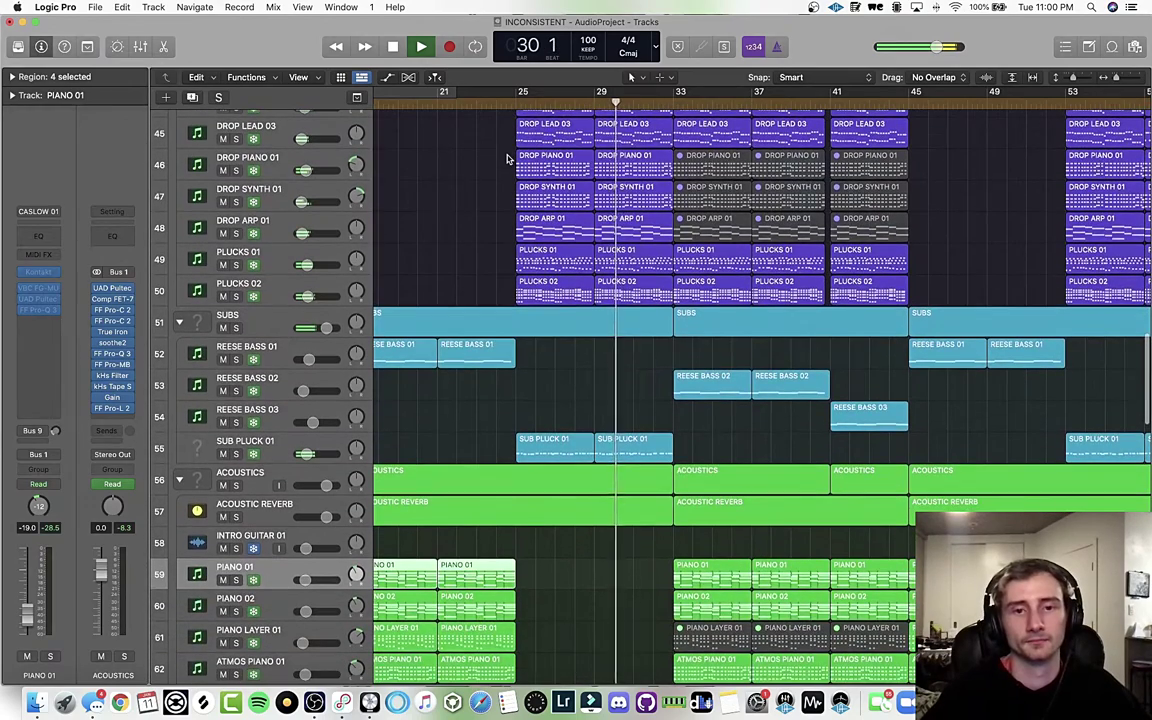
- Stop playback, set the cycle range over the drop from bar 25 to bar 33, and bring the vocal tracks into view
{"action": "scroll", "coordinate": [500, 157], "scroll_direction": "up", "scroll_amount": 6}
{"action": "left_click_drag", "start_coordinate": [509, 95], "coordinate": [596, 97]}
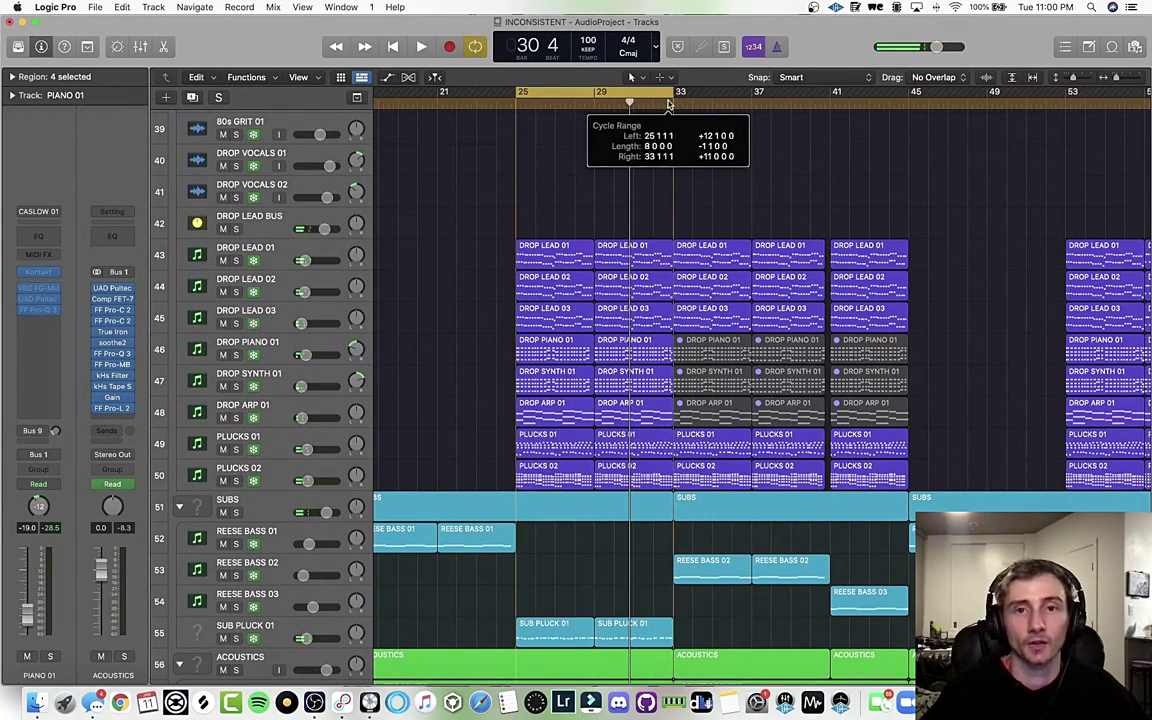
{"action": "left_click_drag", "start_coordinate": [513, 94], "coordinate": [511, 96]}
{"action": "scroll", "coordinate": [500, 190], "scroll_direction": "up", "scroll_amount": 15}
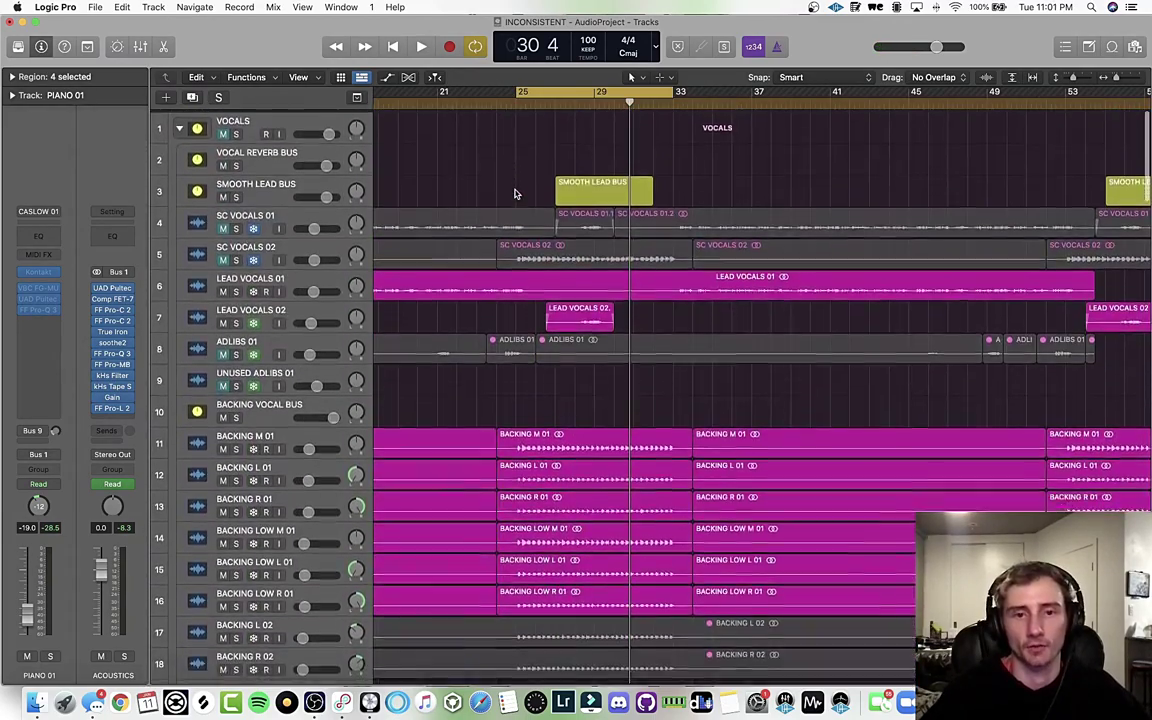
- Examine the drop section's lead, pluck, sub, percussion and SFX tracks with playback stopped
{"action": "scroll", "coordinate": [515, 193], "scroll_direction": "down", "scroll_amount": 18}
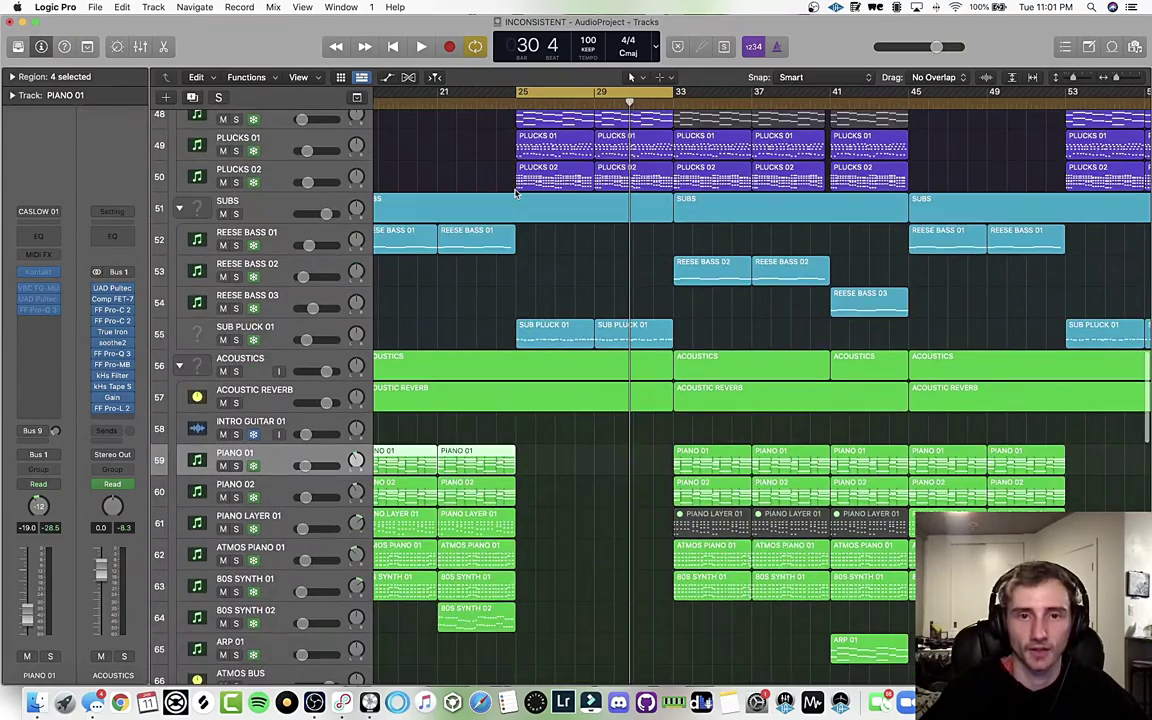
{"action": "scroll", "coordinate": [515, 193], "scroll_direction": "down", "scroll_amount": 2}
{"action": "scroll", "coordinate": [515, 193], "scroll_direction": "down", "scroll_amount": 10}
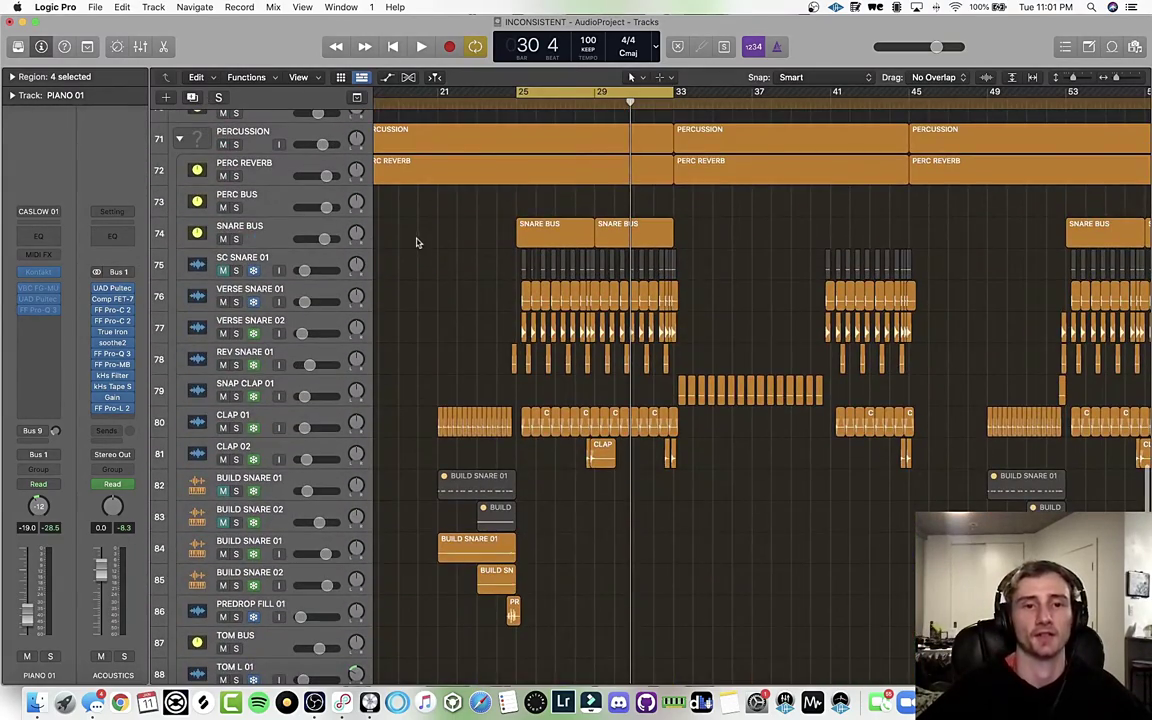
{"action": "scroll", "coordinate": [433, 248], "scroll_direction": "down", "scroll_amount": 6}
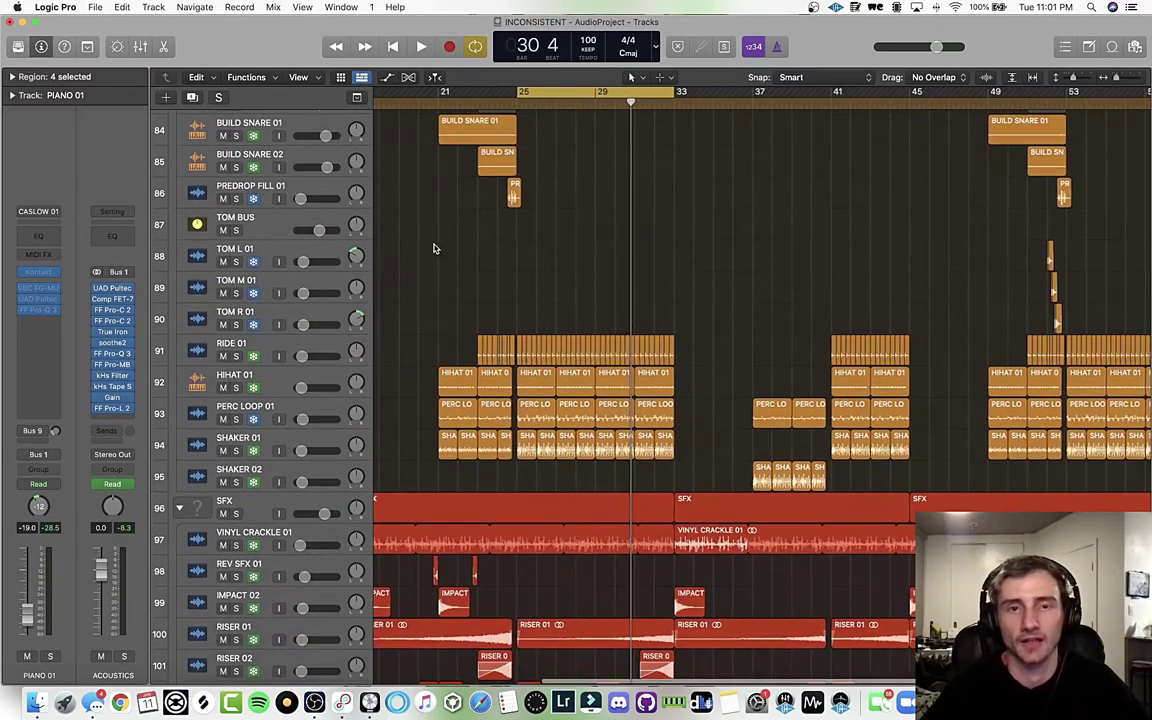
{"action": "scroll", "coordinate": [434, 264], "scroll_direction": "up", "scroll_amount": 6}
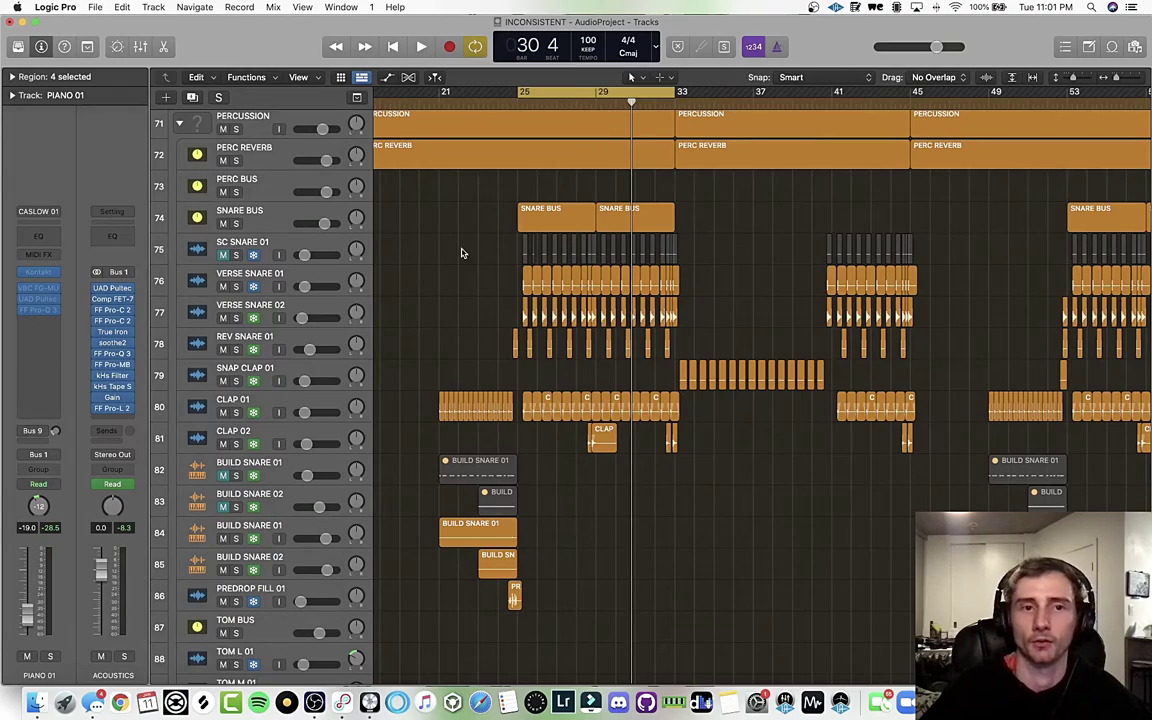
{"action": "scroll", "coordinate": [455, 254], "scroll_direction": "up", "scroll_amount": 14}
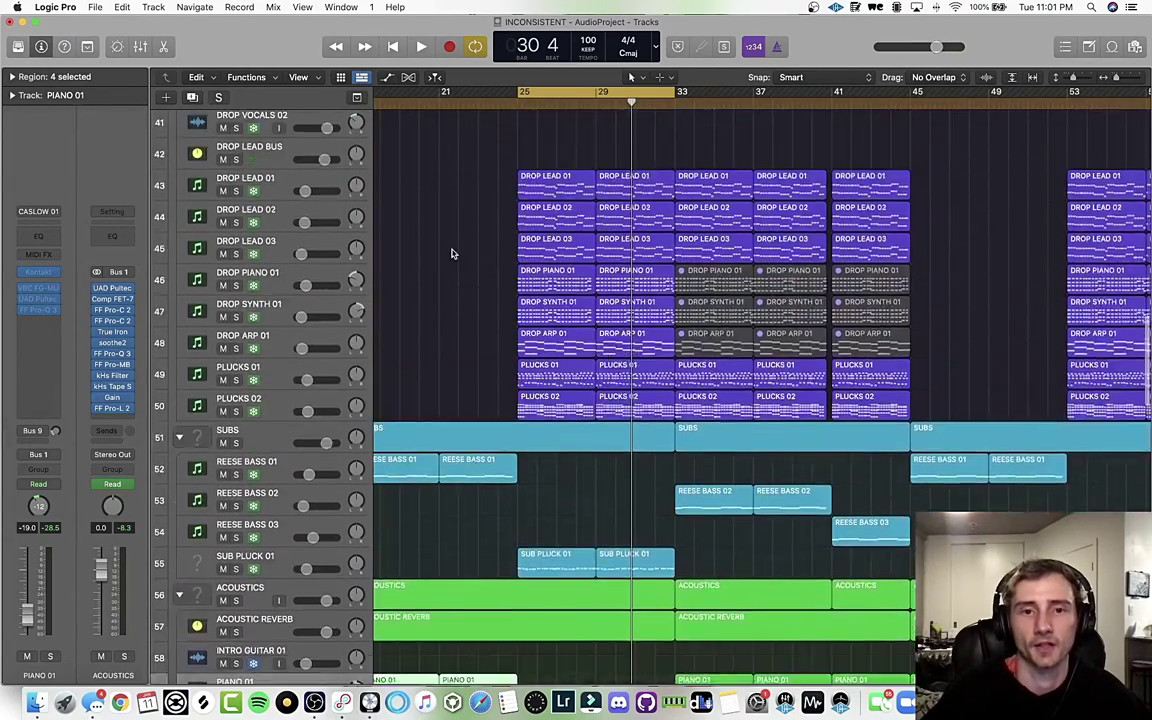
{"action": "scroll", "coordinate": [451, 254], "scroll_direction": "up", "scroll_amount": 4}
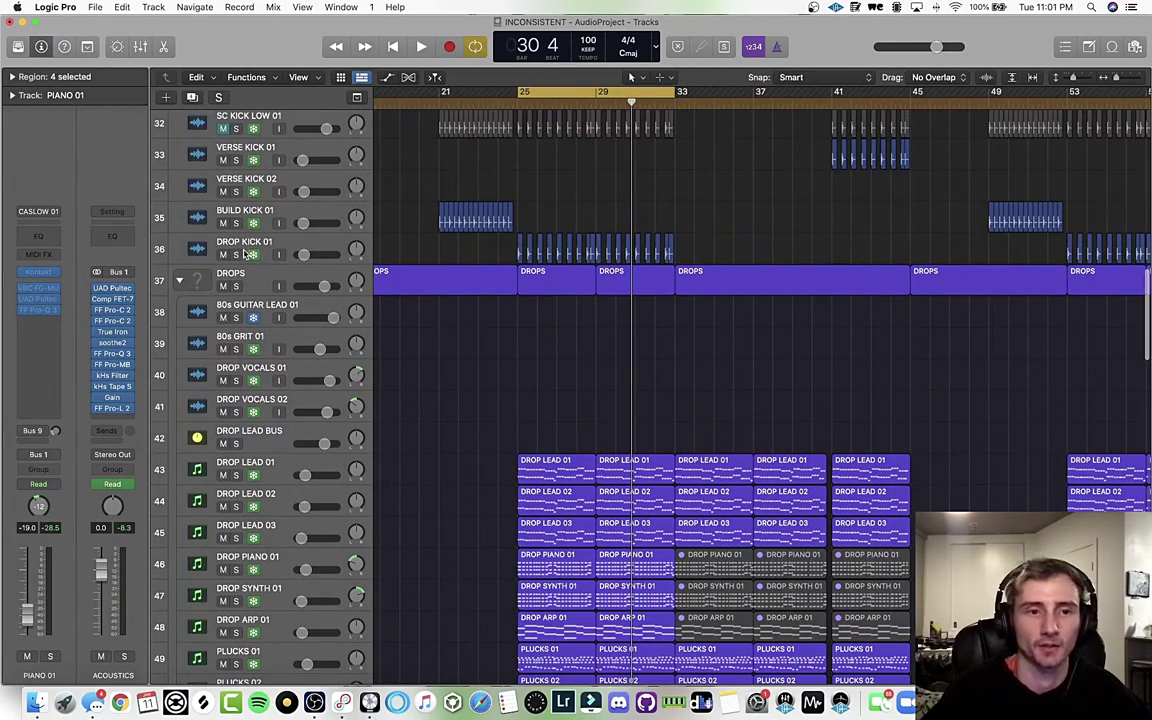
- Solo DROP KICK 01 and move the playhead to bar 25, the start of the drop
{"action": "left_click", "coordinate": [237, 256]}
{"action": "scroll", "coordinate": [468, 262], "scroll_direction": "down", "scroll_amount": 2}
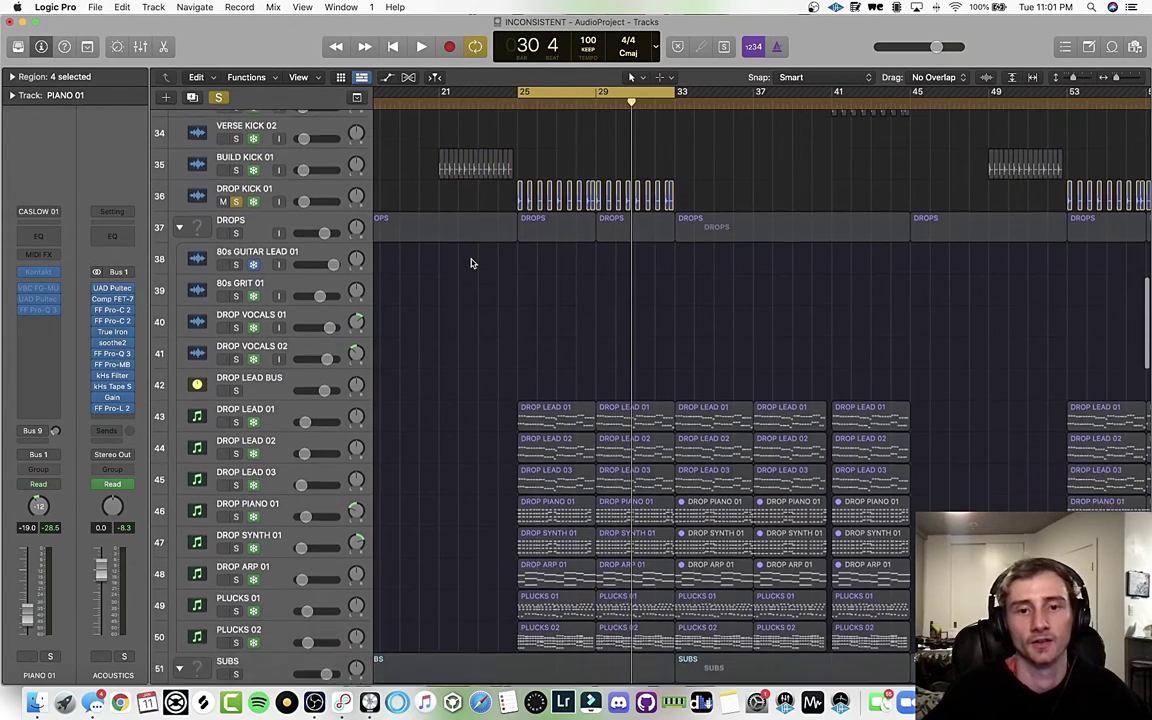
{"action": "scroll", "coordinate": [472, 279], "scroll_direction": "down", "scroll_amount": 4}
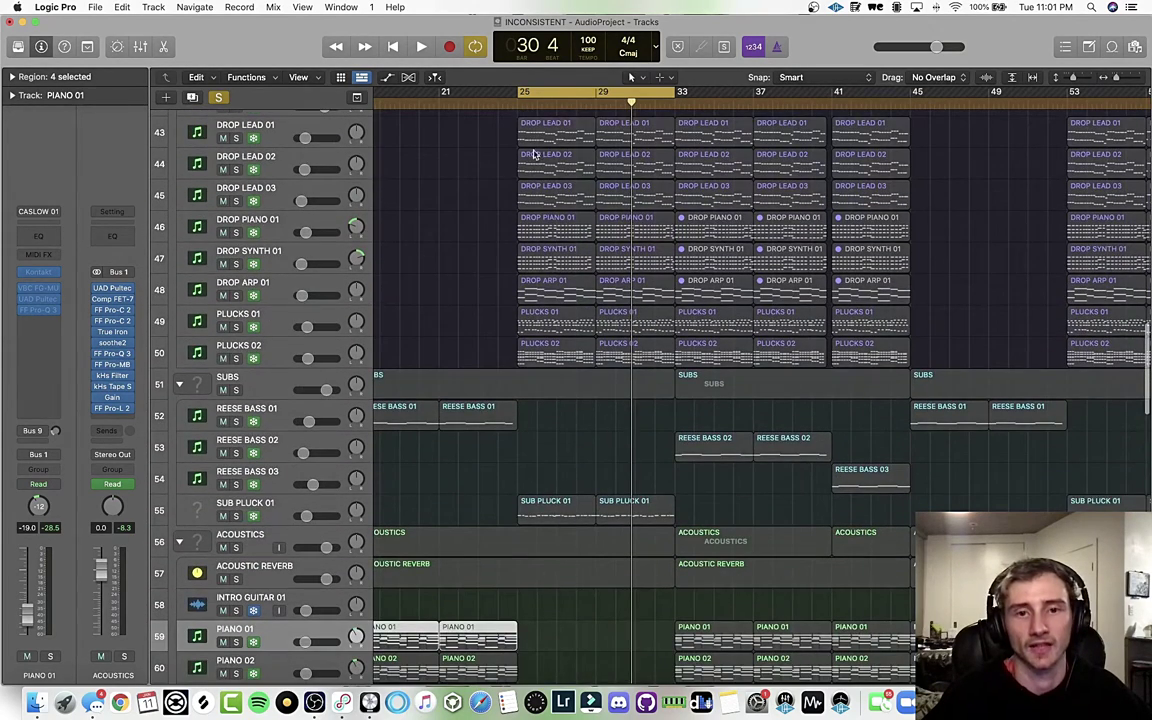
{"action": "scroll", "coordinate": [529, 196], "scroll_direction": "up", "scroll_amount": 2}
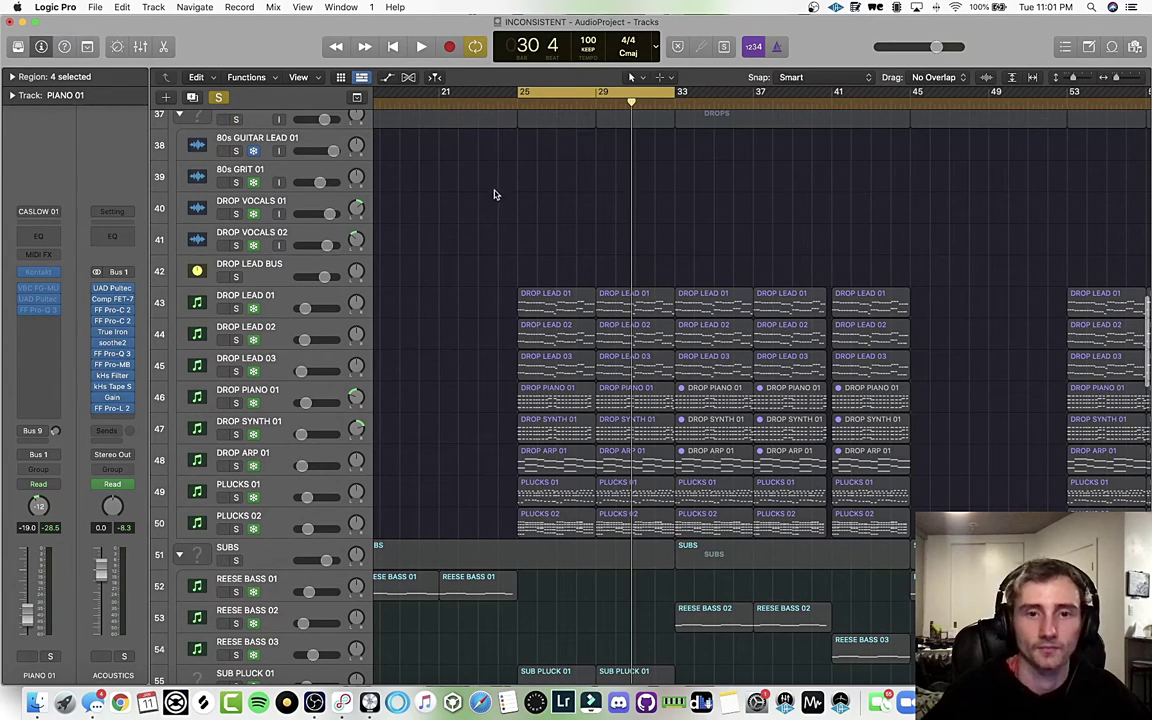
{"action": "left_click", "coordinate": [520, 104]}
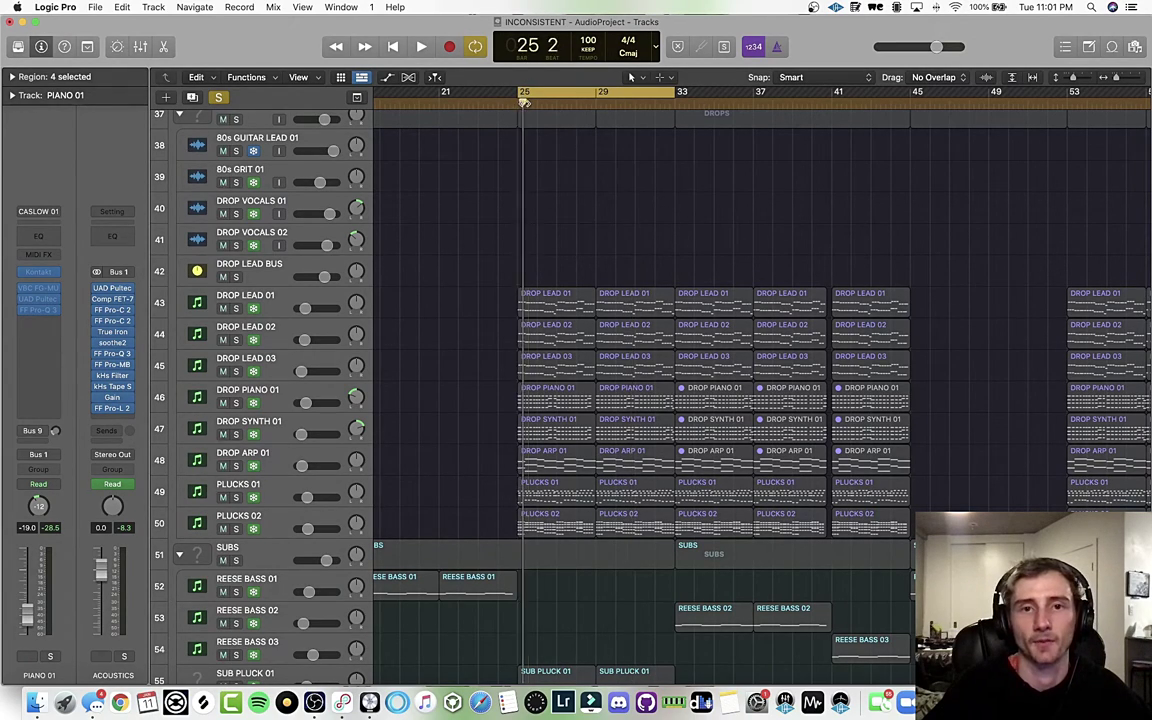
- Play the soloed DROP KICK 01 from bar 25, select its track, and stop playback in bar 27
{"action": "scroll", "coordinate": [528, 155], "scroll_direction": "up", "scroll_amount": 8}
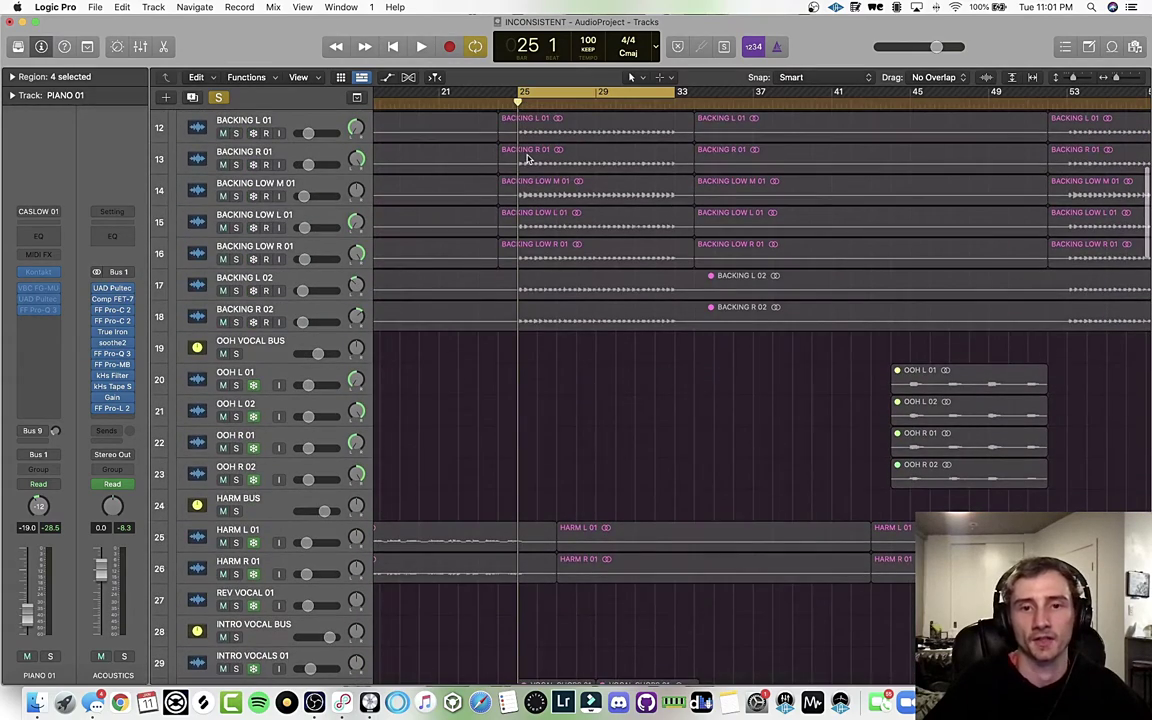
{"action": "scroll", "coordinate": [528, 158], "scroll_direction": "up", "scroll_amount": 4}
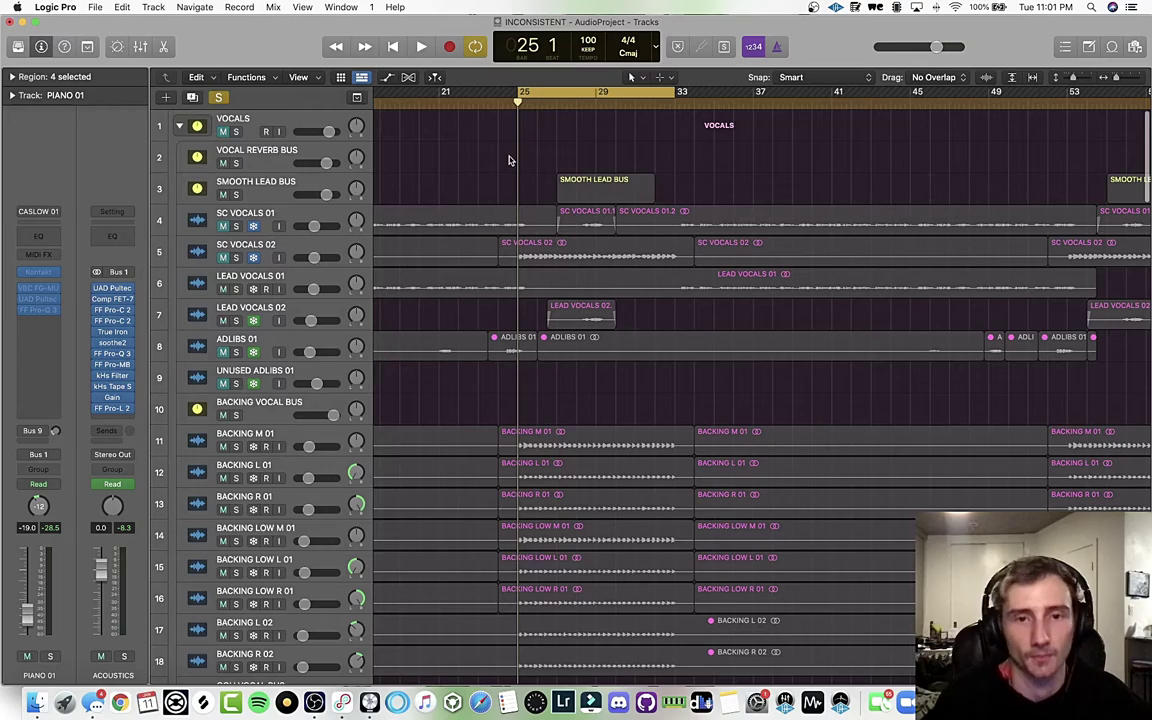
{"action": "scroll", "coordinate": [499, 185], "scroll_direction": "down", "scroll_amount": 5}
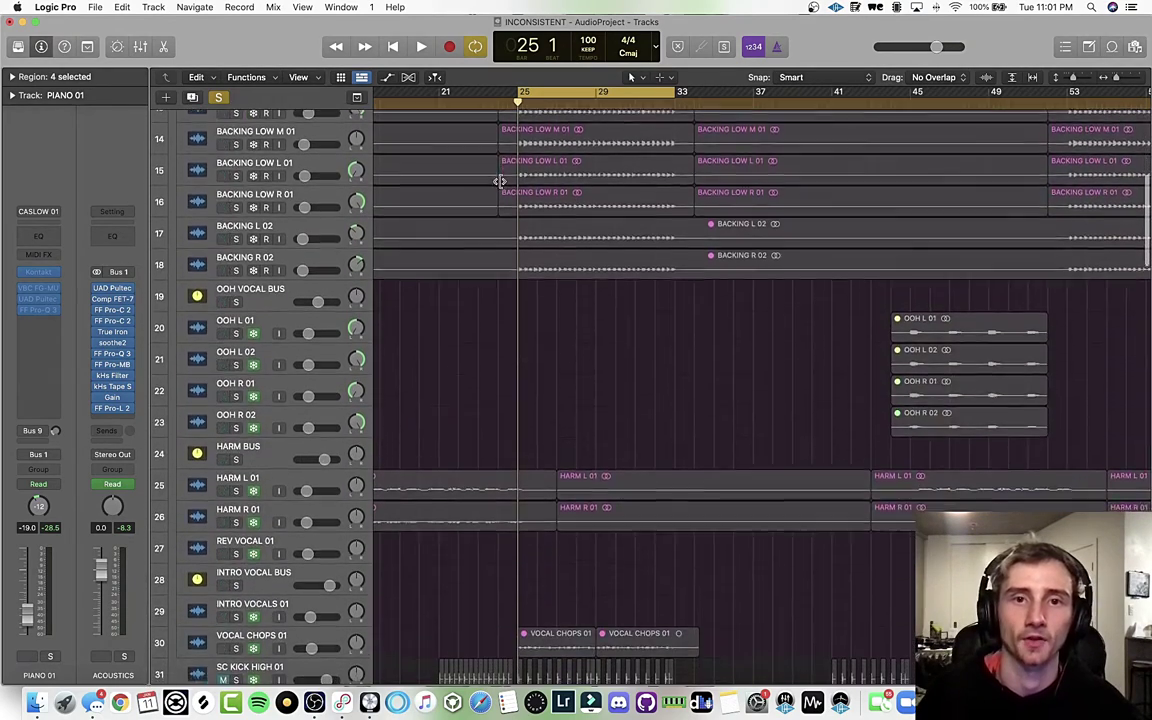
{"action": "scroll", "coordinate": [499, 183], "scroll_direction": "down", "scroll_amount": 5}
{"action": "scroll", "coordinate": [502, 186], "scroll_direction": "down", "scroll_amount": 1}
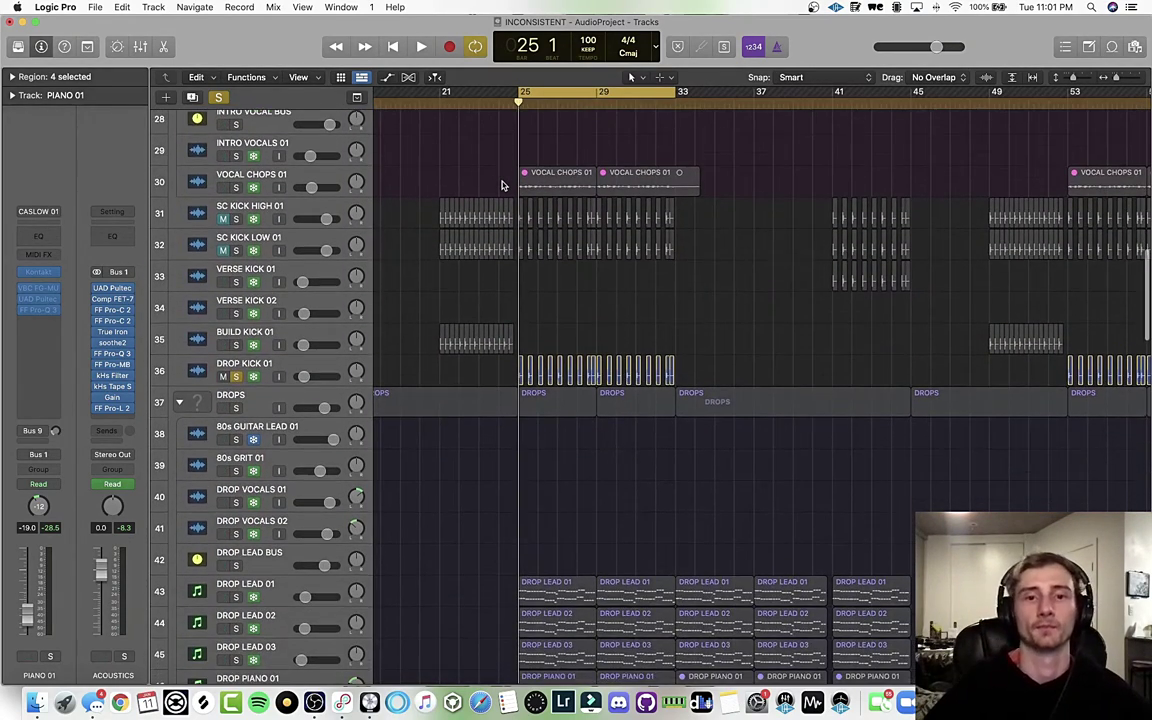
{"action": "scroll", "coordinate": [503, 186], "scroll_direction": "down", "scroll_amount": 3}
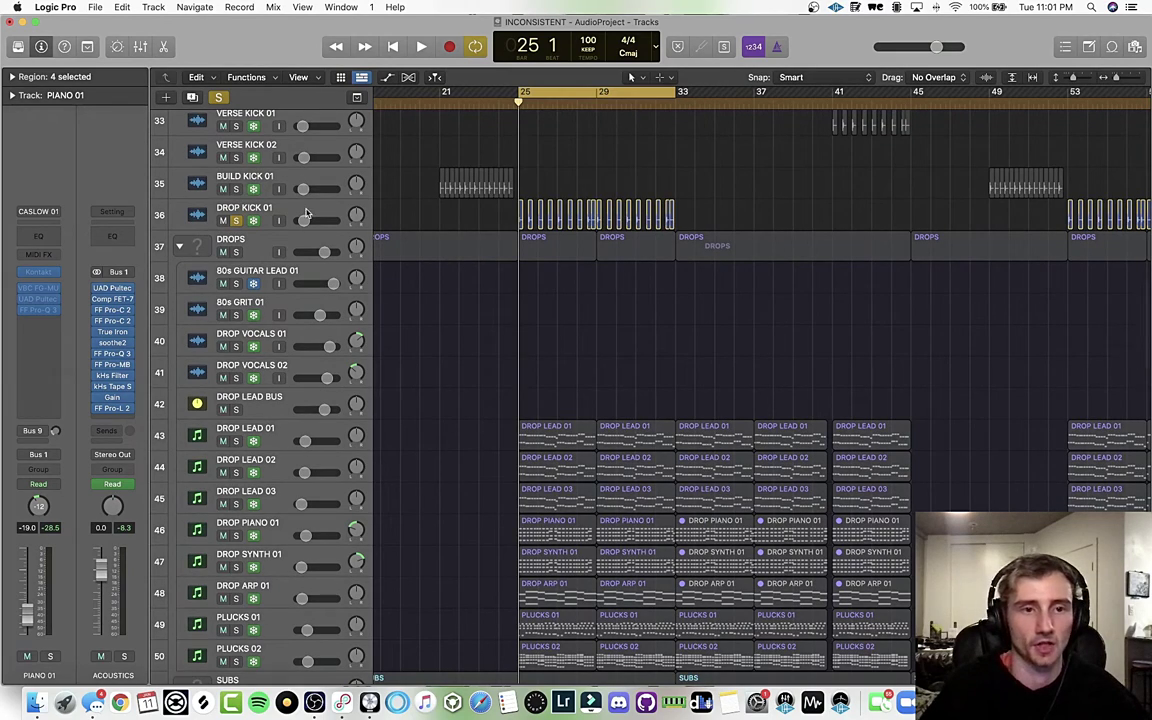
{"action": "key", "text": "space"}
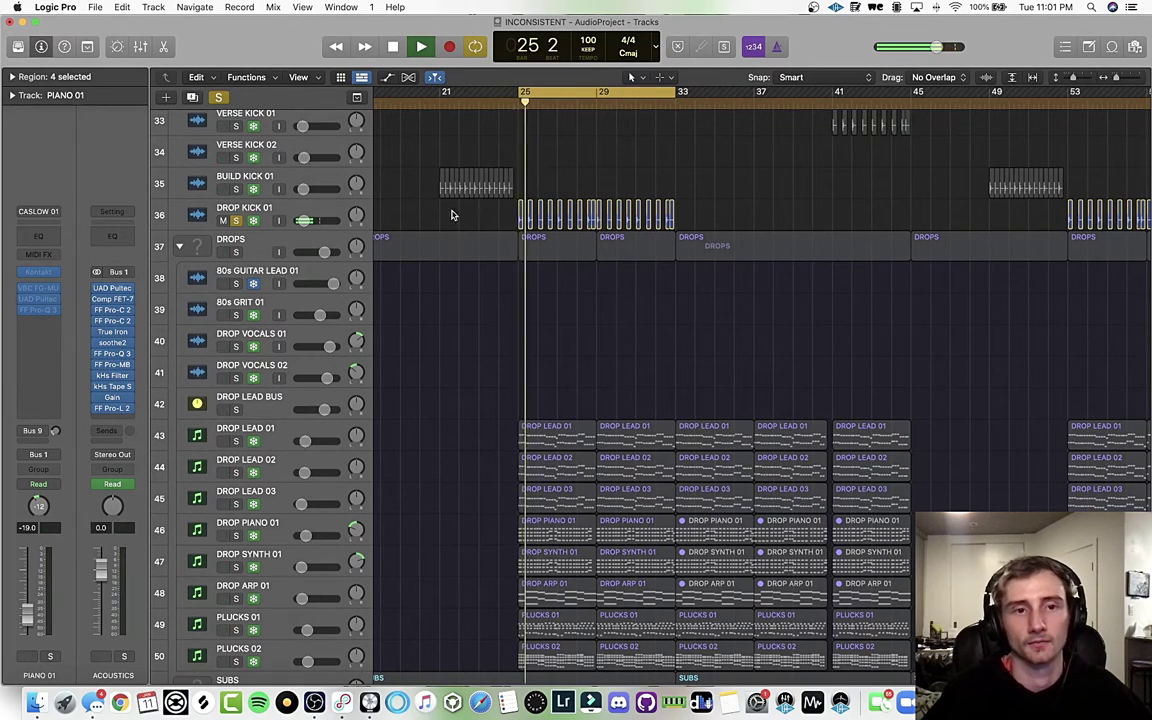
{"action": "left_click", "coordinate": [315, 210]}
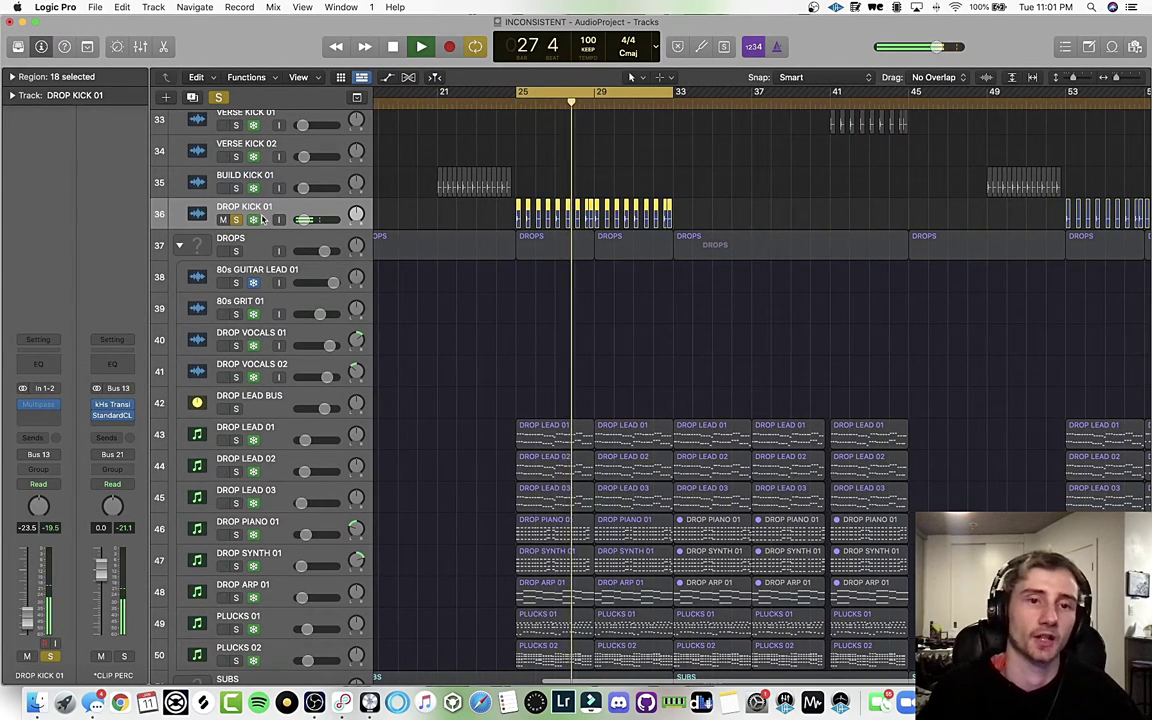
{"action": "key", "text": "space"}
{"action": "key", "text": "Down"}
{"action": "key", "text": "Up"}
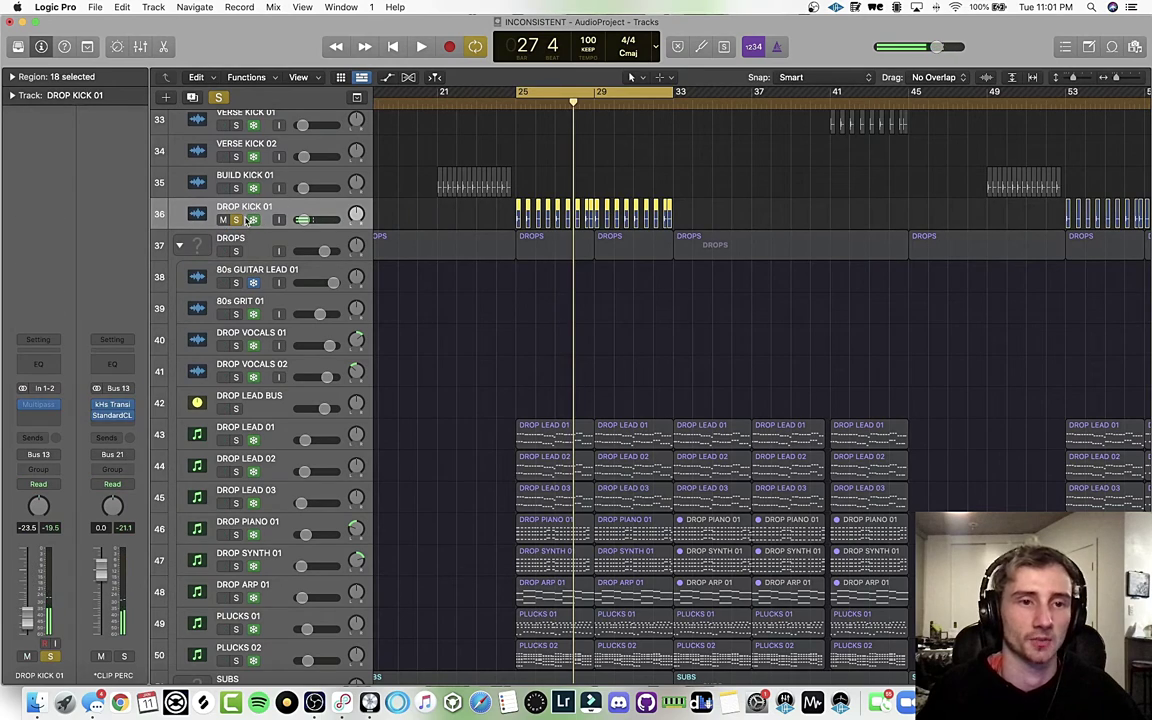
- Solo VERSE SNARE 01 along with the drop kick and play the pair over the drop, stopping in bar 26
{"action": "scroll", "coordinate": [493, 245], "scroll_direction": "down", "scroll_amount": 2}
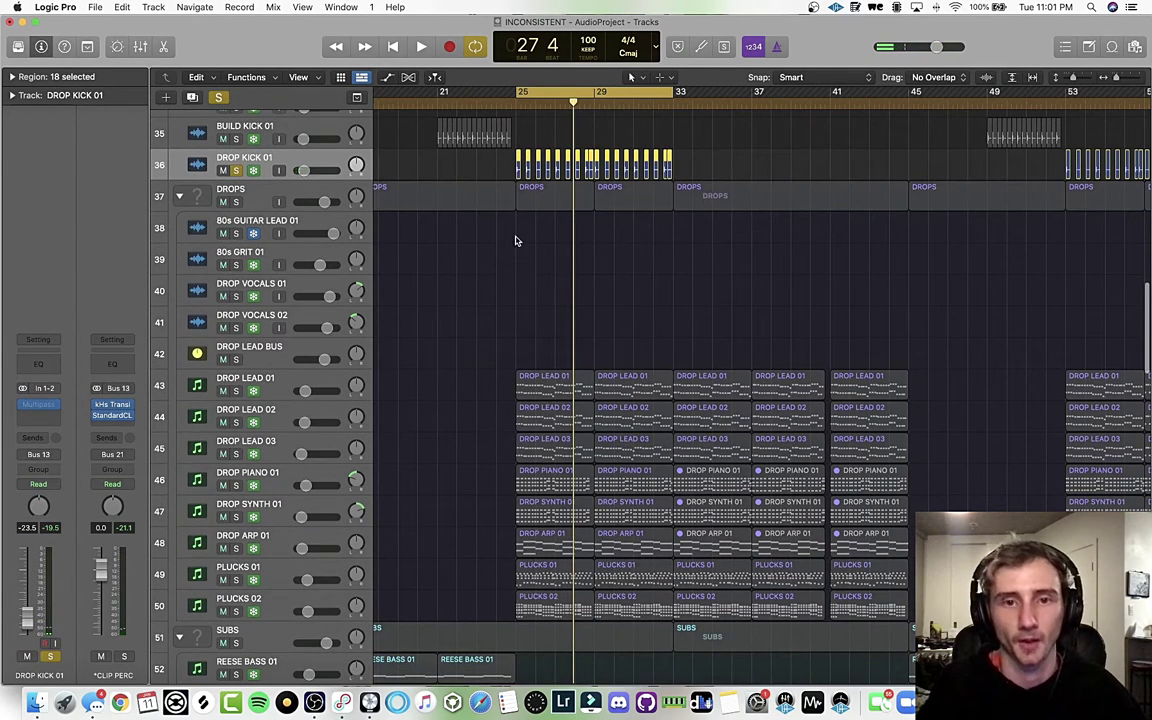
{"action": "scroll", "coordinate": [395, 297], "scroll_direction": "down", "scroll_amount": 2}
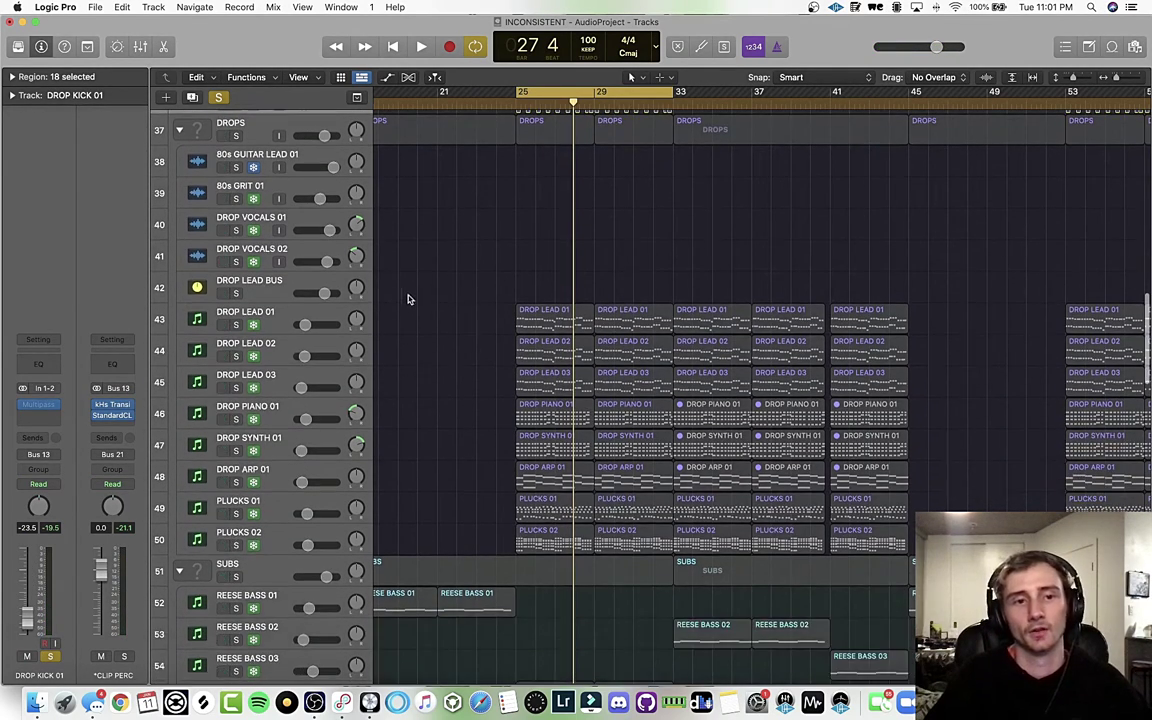
{"action": "scroll", "coordinate": [450, 286], "scroll_direction": "down", "scroll_amount": 20}
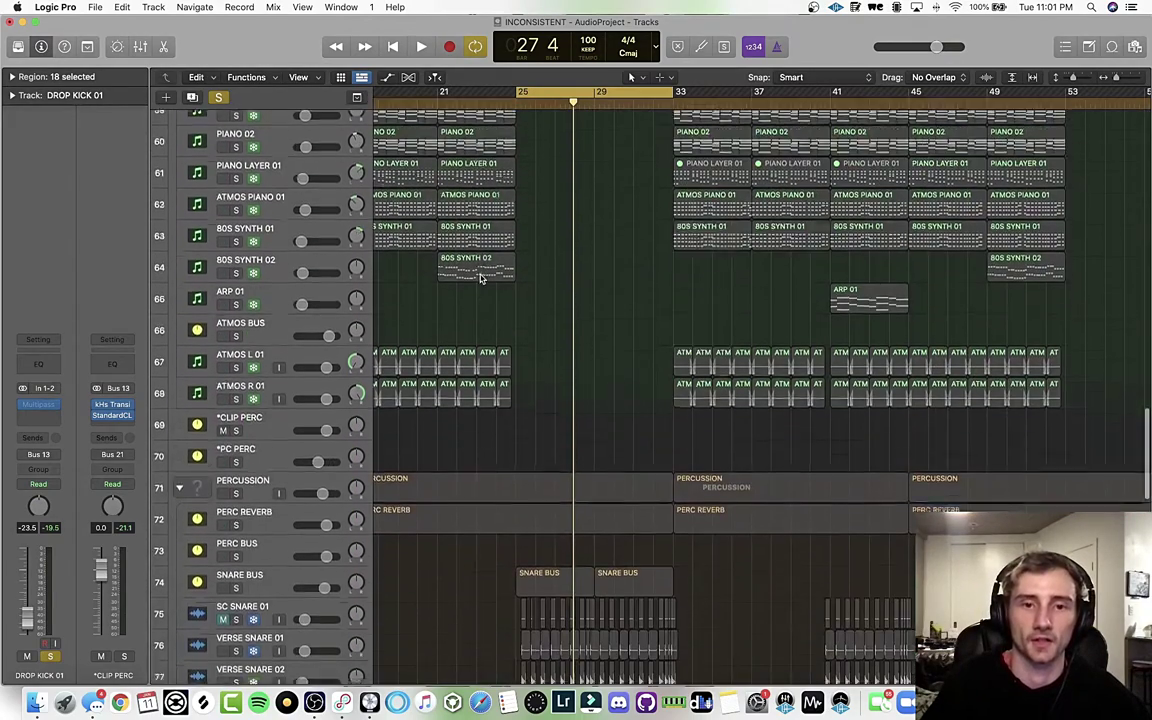
{"action": "scroll", "coordinate": [478, 280], "scroll_direction": "down", "scroll_amount": 1}
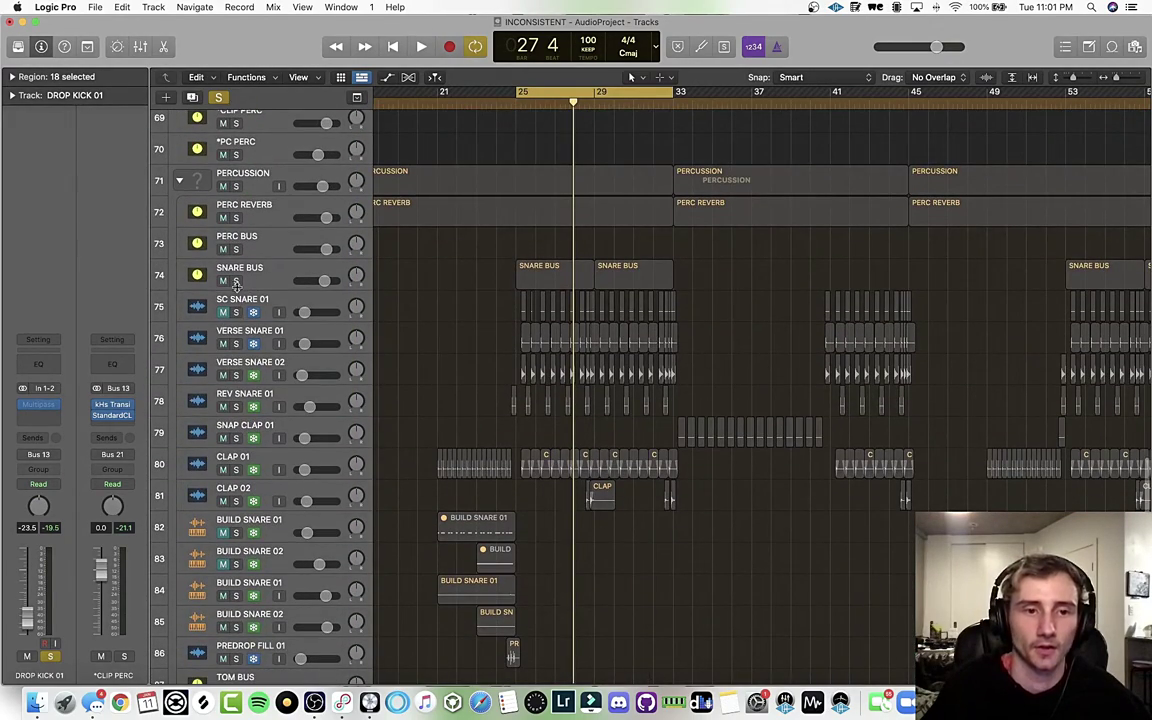
{"action": "scroll", "coordinate": [419, 290], "scroll_direction": "down", "scroll_amount": 1}
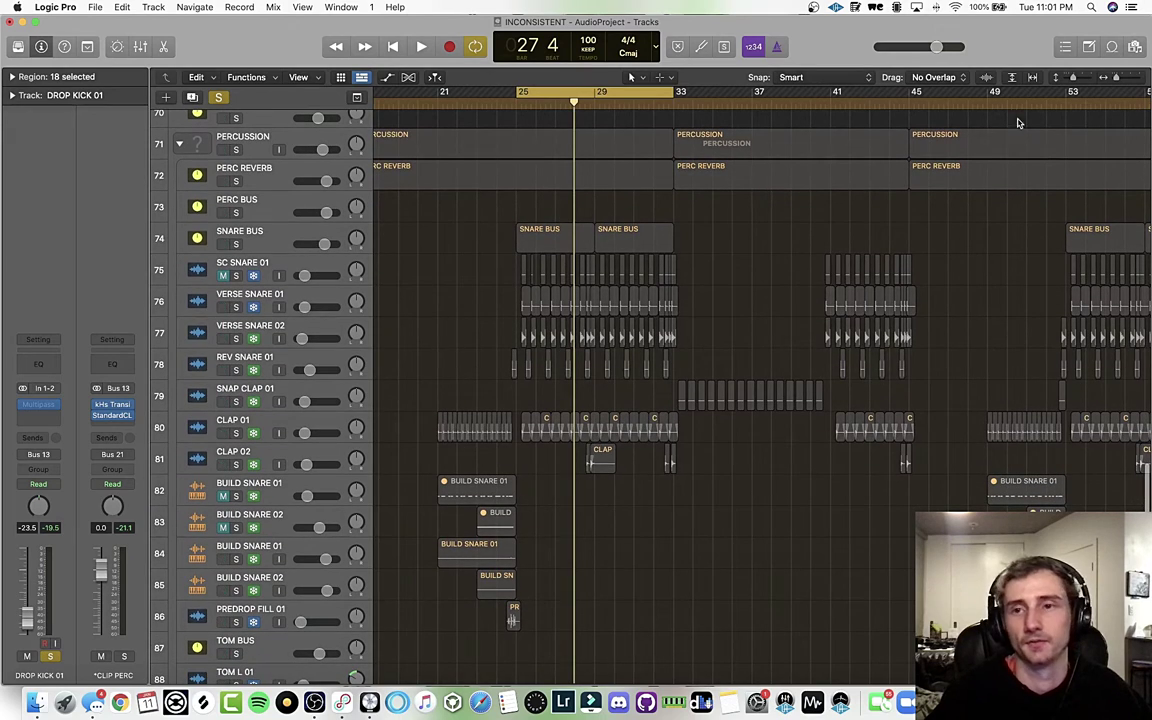
{"action": "left_click_drag", "start_coordinate": [1120, 80], "coordinate": [1132, 81]}
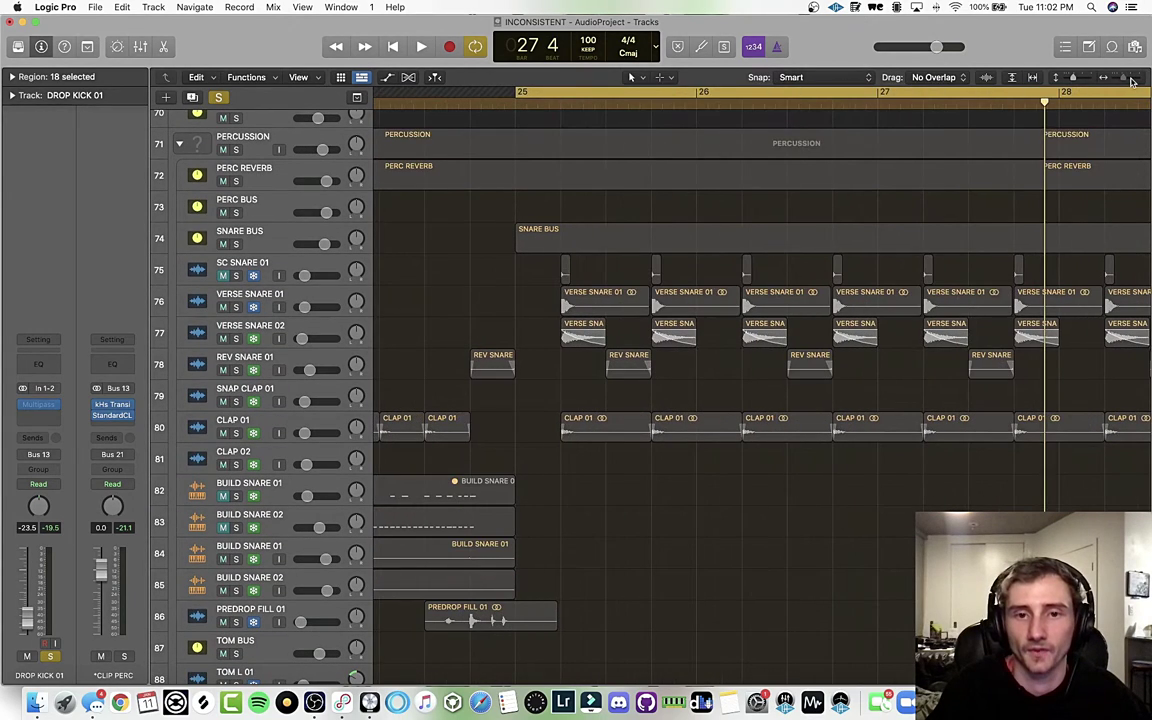
{"action": "scroll", "coordinate": [950, 169], "scroll_direction": "right", "scroll_amount": 3}
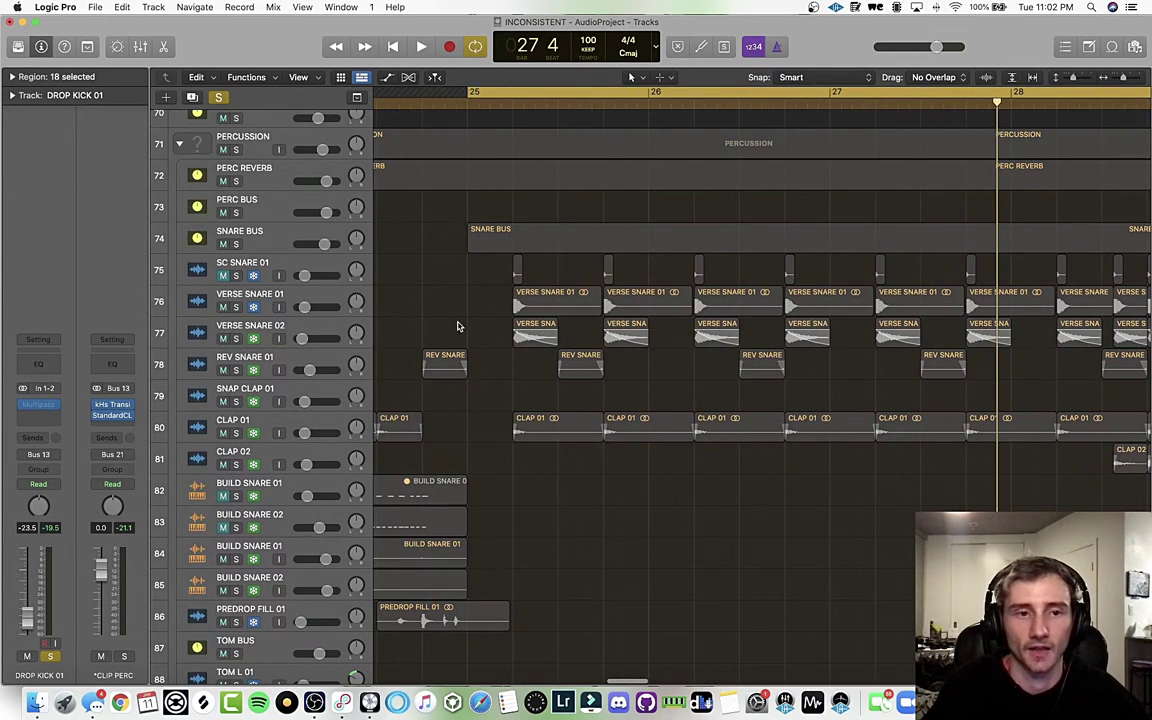
{"action": "left_click", "coordinate": [237, 308]}
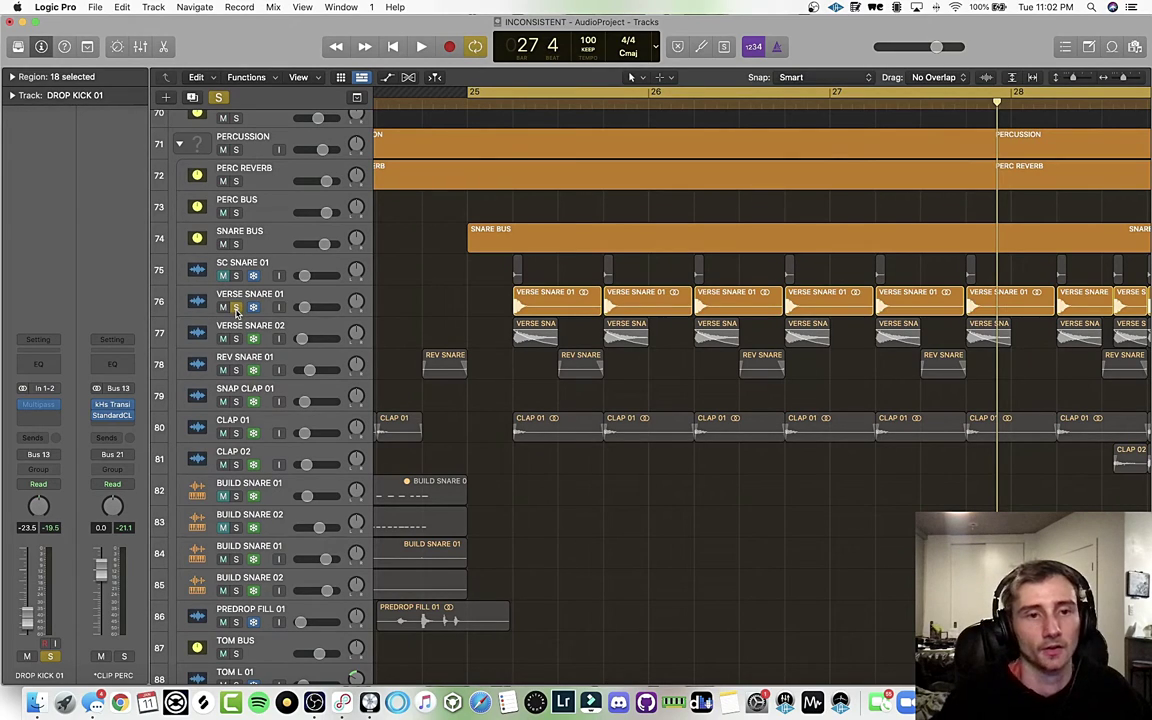
{"action": "key", "text": "space"}
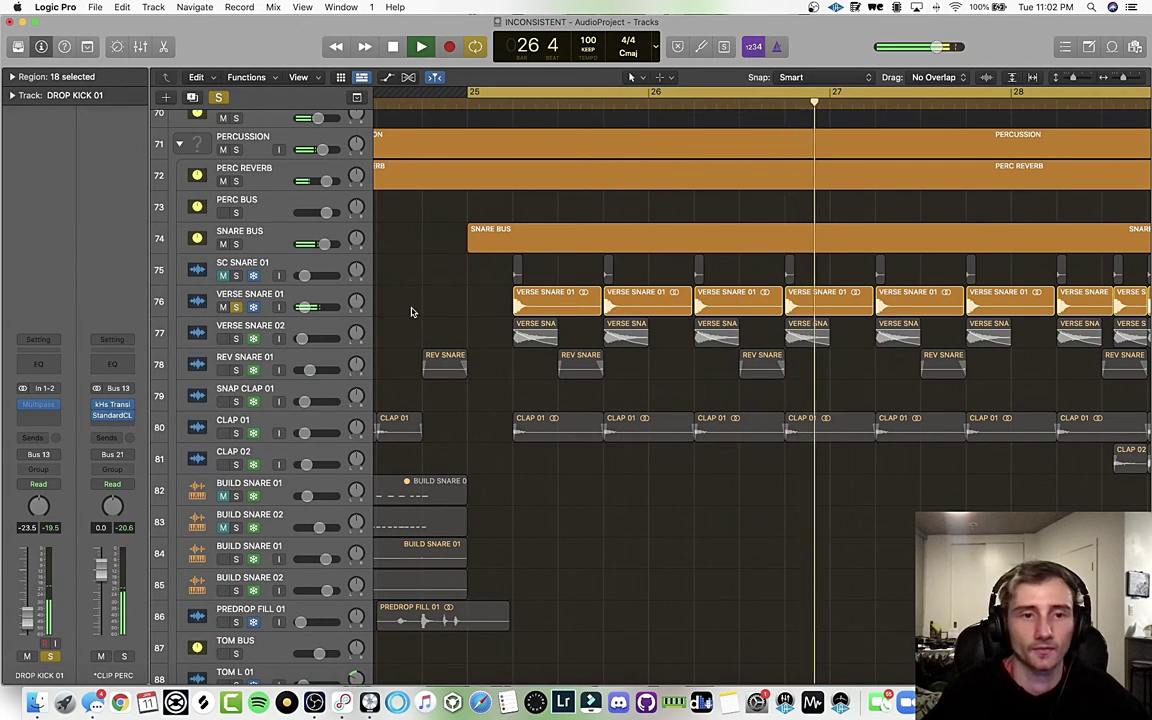
{"action": "key", "text": "space"}
- Switch the solo from VERSE SNARE 01 to VERSE SNARE 02 and play the drop's opening beats
{"action": "left_click", "coordinate": [233, 337]}
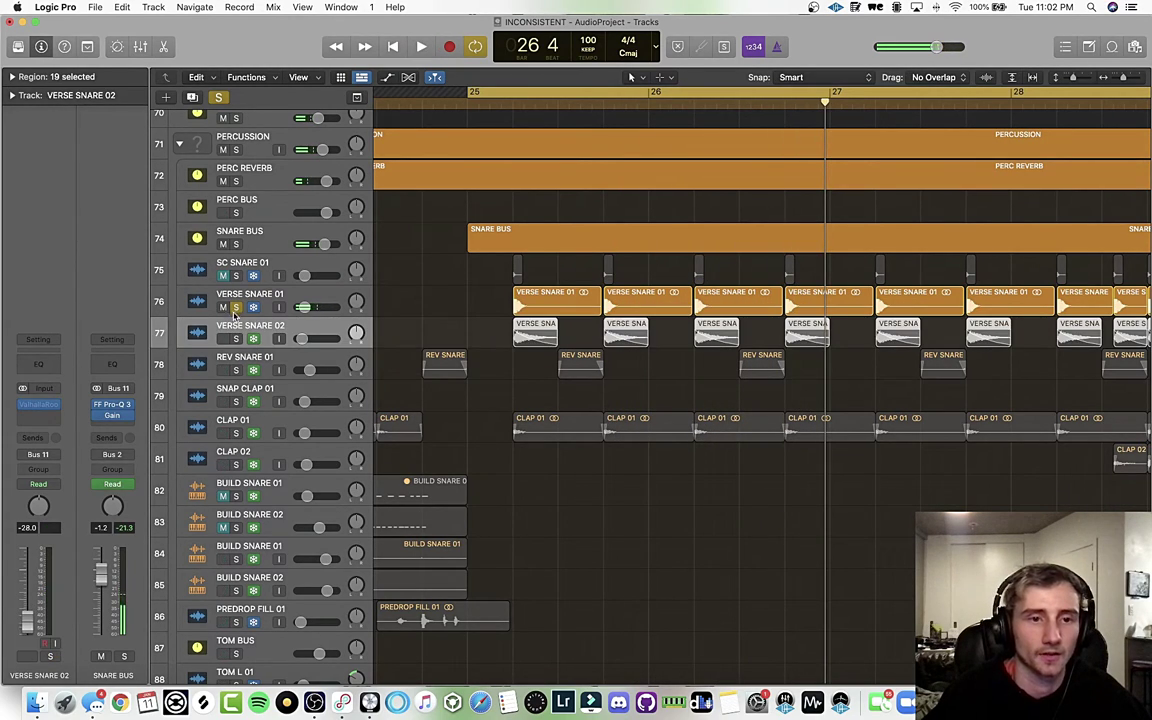
{"action": "left_click", "coordinate": [236, 338]}
{"action": "left_click", "coordinate": [236, 308]}
{"action": "key", "text": "space"}
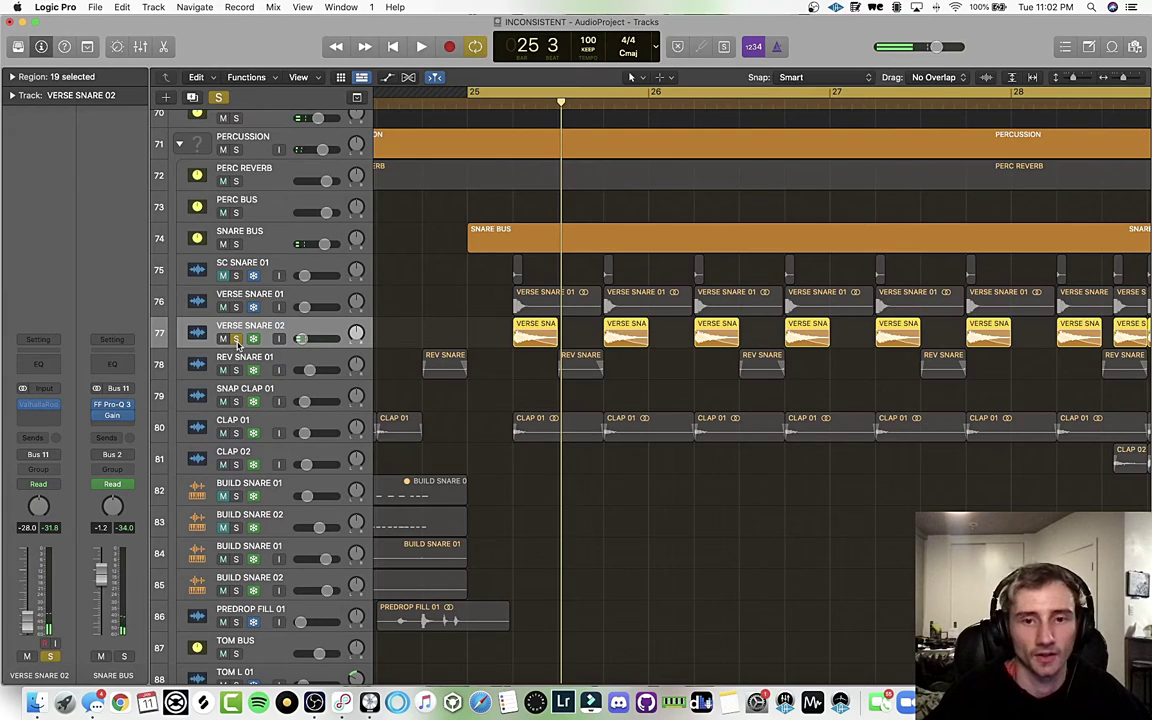
- Move the solo from VERSE SNARE 02 to CLAP 01, leaving REV SNARE 01 unsoloed, and play the clap in bar 25
{"action": "left_click", "coordinate": [236, 370]}
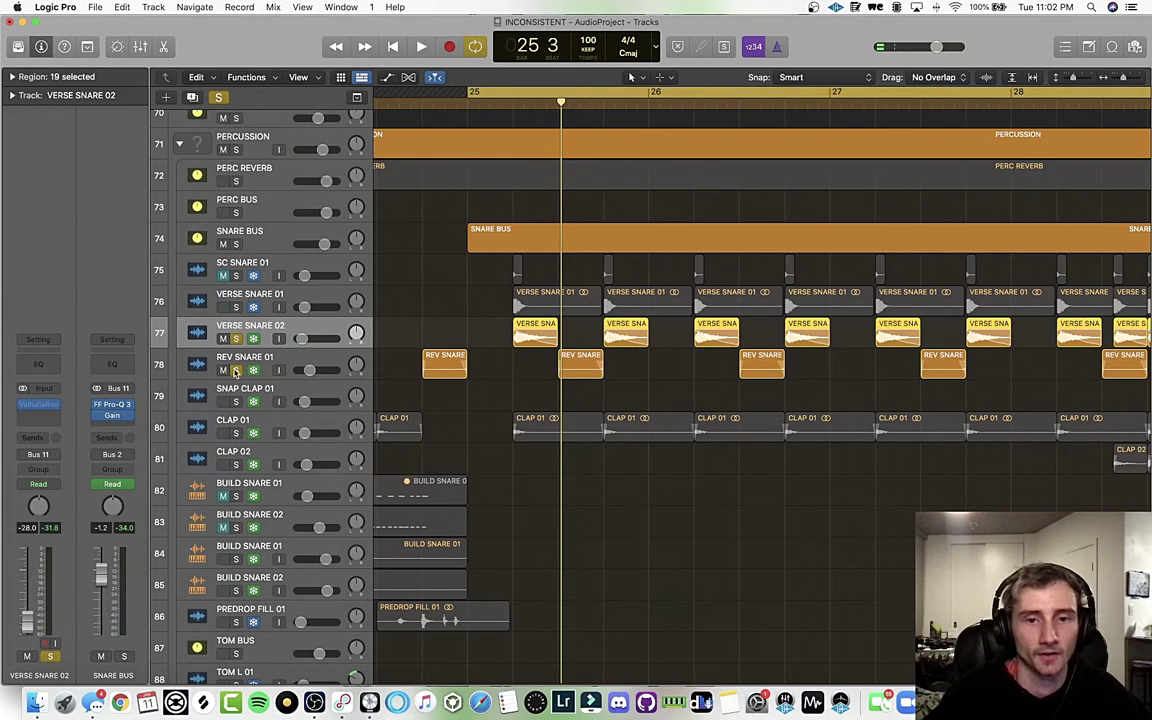
{"action": "left_click", "coordinate": [236, 432]}
{"action": "left_click", "coordinate": [236, 370]}
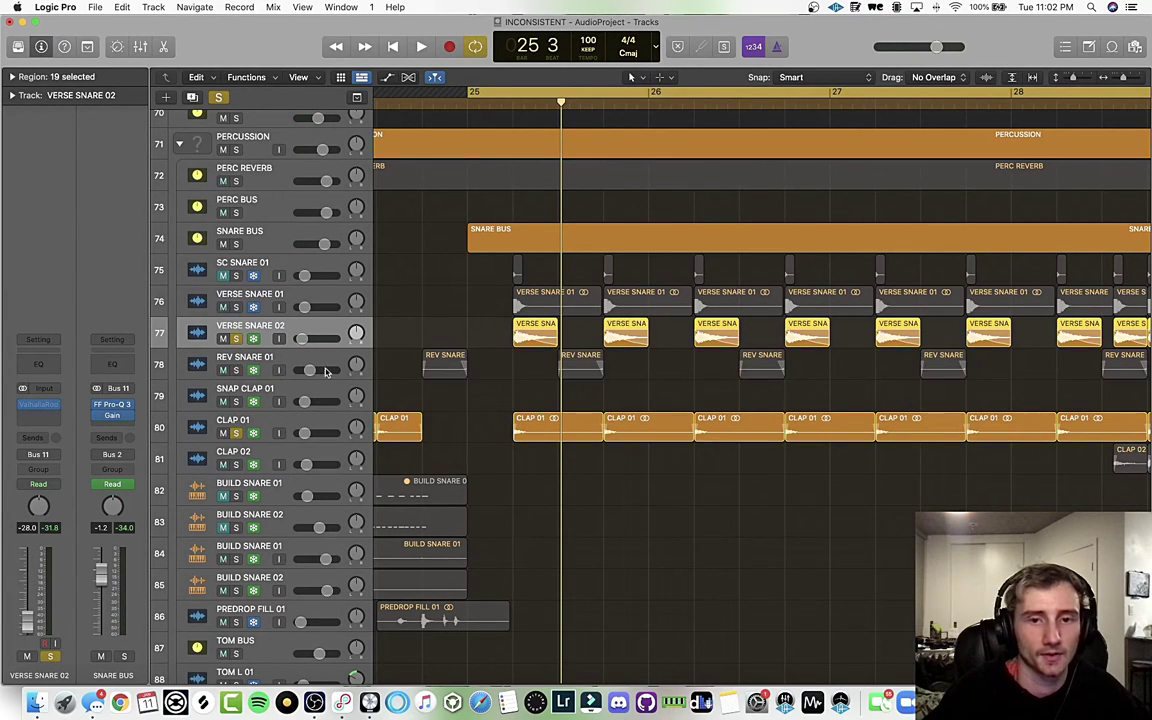
{"action": "left_click", "coordinate": [235, 339]}
{"action": "key", "text": "space"}
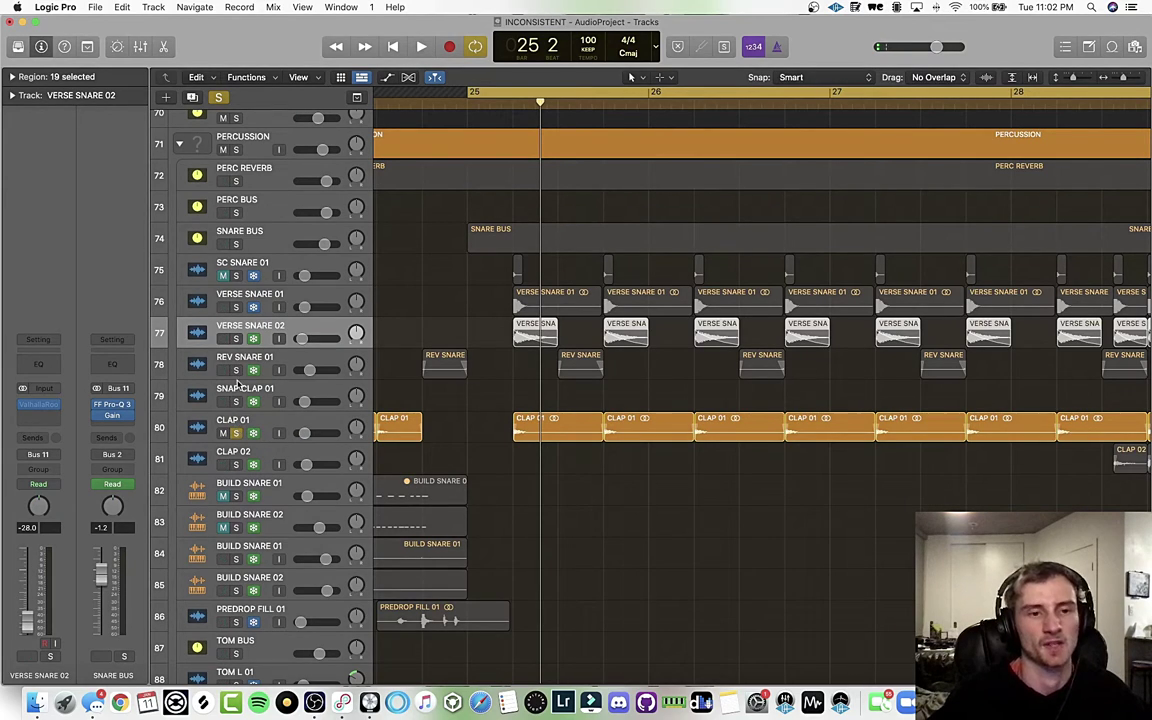
- Solo VERSE SNARE 02 and VERSE SNARE 01 together with CLAP 01 and play the layered snares and clap
{"action": "left_click", "coordinate": [236, 339]}
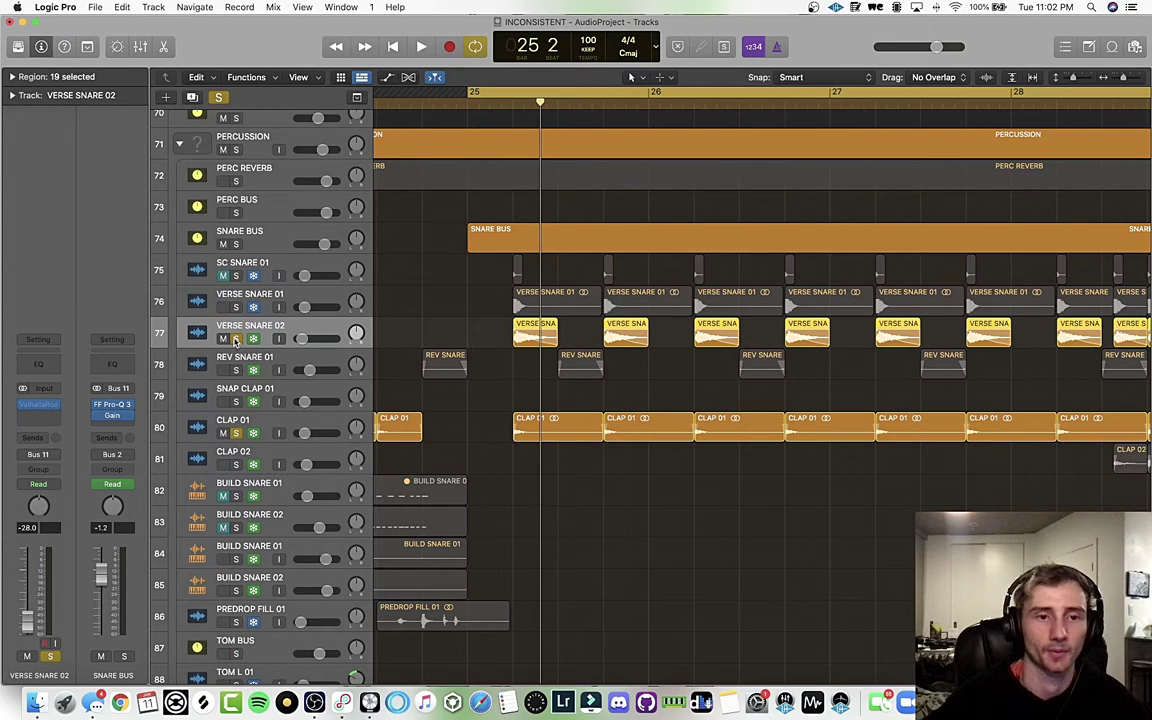
{"action": "left_click", "coordinate": [236, 307]}
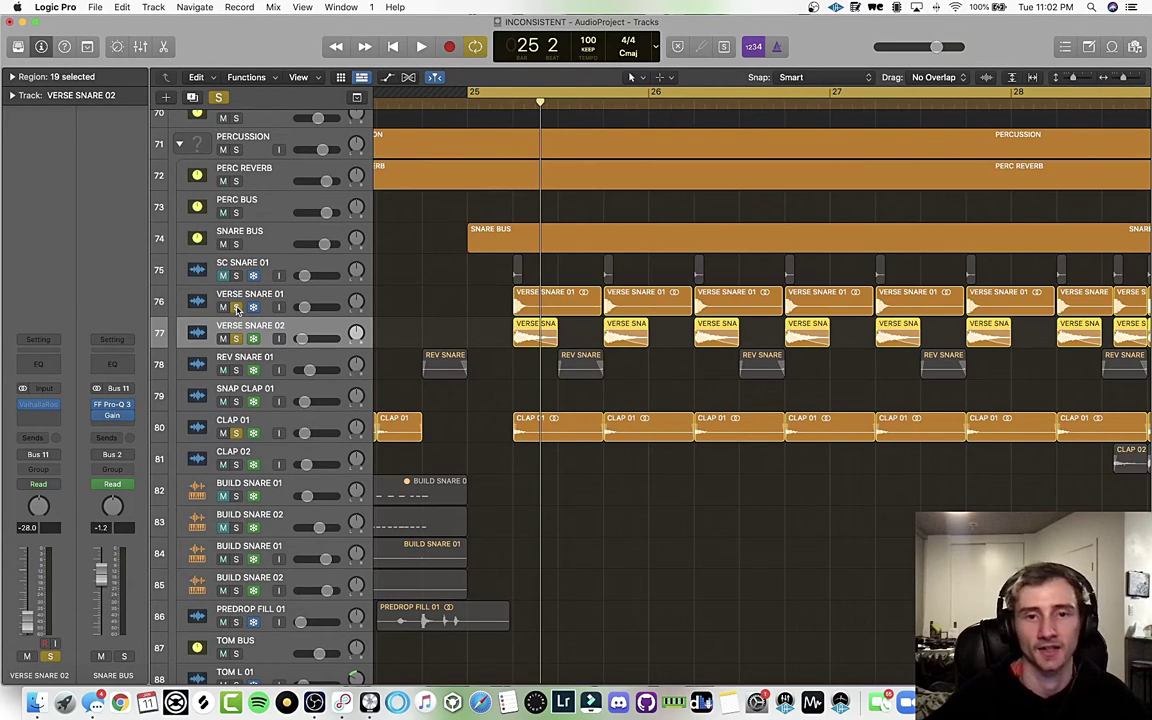
{"action": "key", "text": "space"}
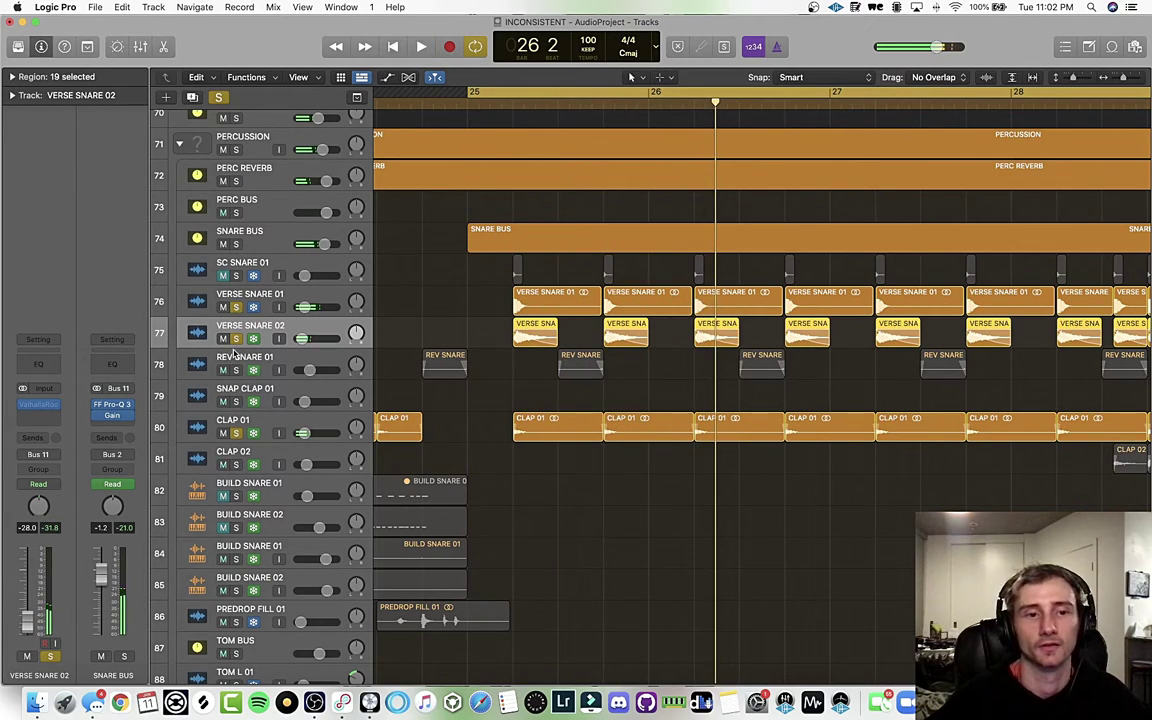
- Add REV SNARE 01 to the soloed snares and clap and play the combined layers from bar 25 to bar 29
{"action": "left_click", "coordinate": [236, 370]}
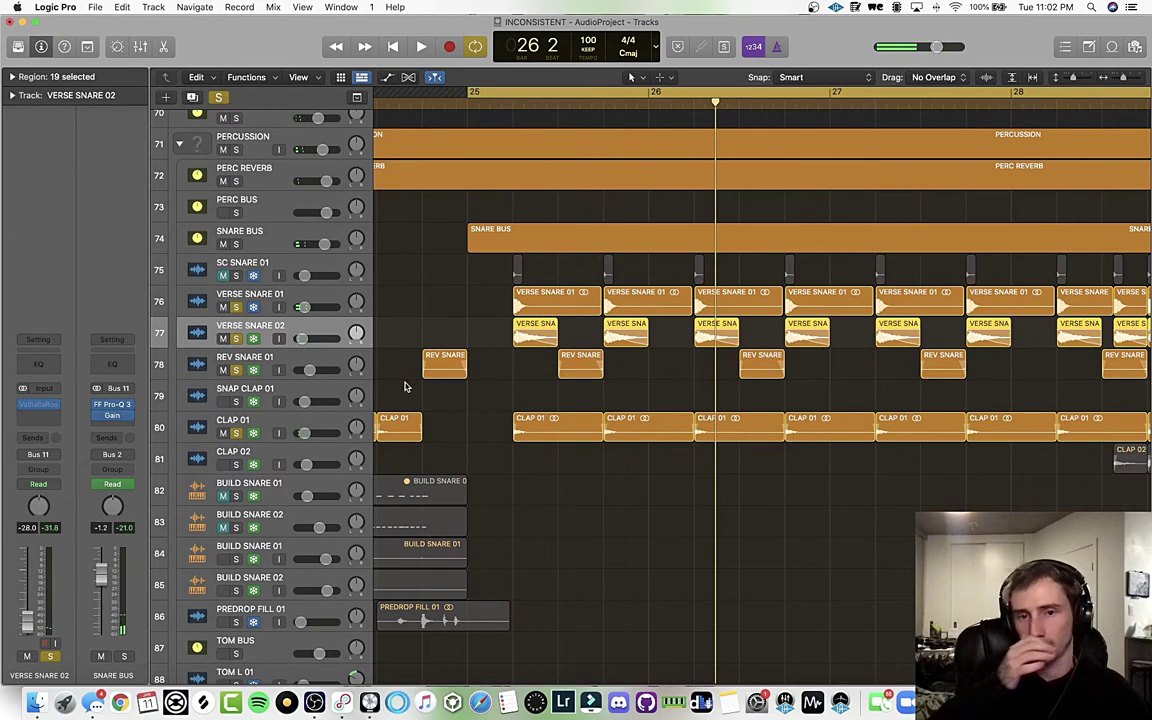
{"action": "key", "text": "space"}
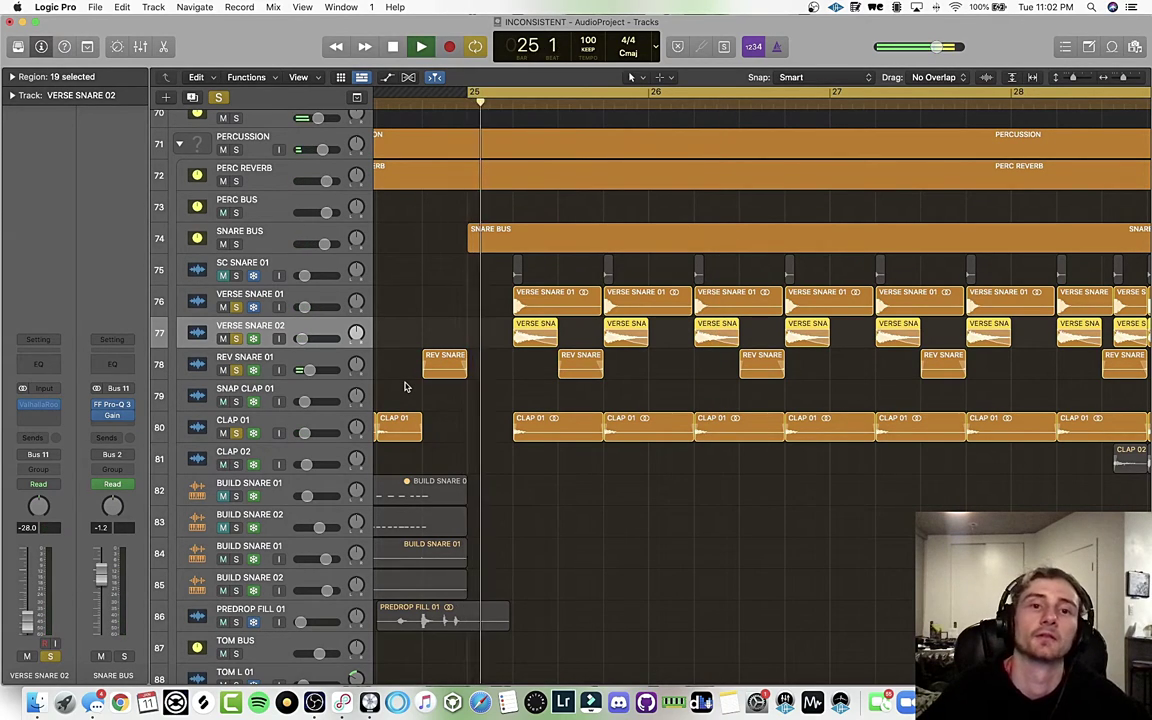
{"action": "scroll", "coordinate": [532, 373], "scroll_direction": "down", "scroll_amount": 5}
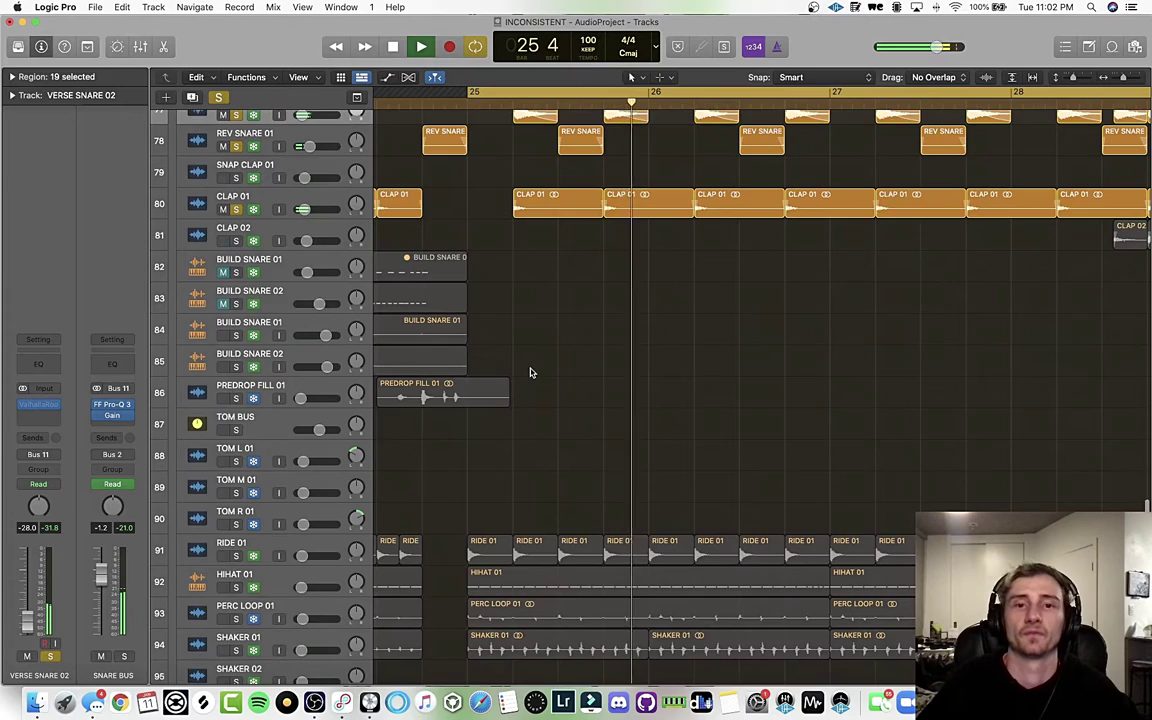
{"action": "scroll", "coordinate": [537, 365], "scroll_direction": "up", "scroll_amount": 3}
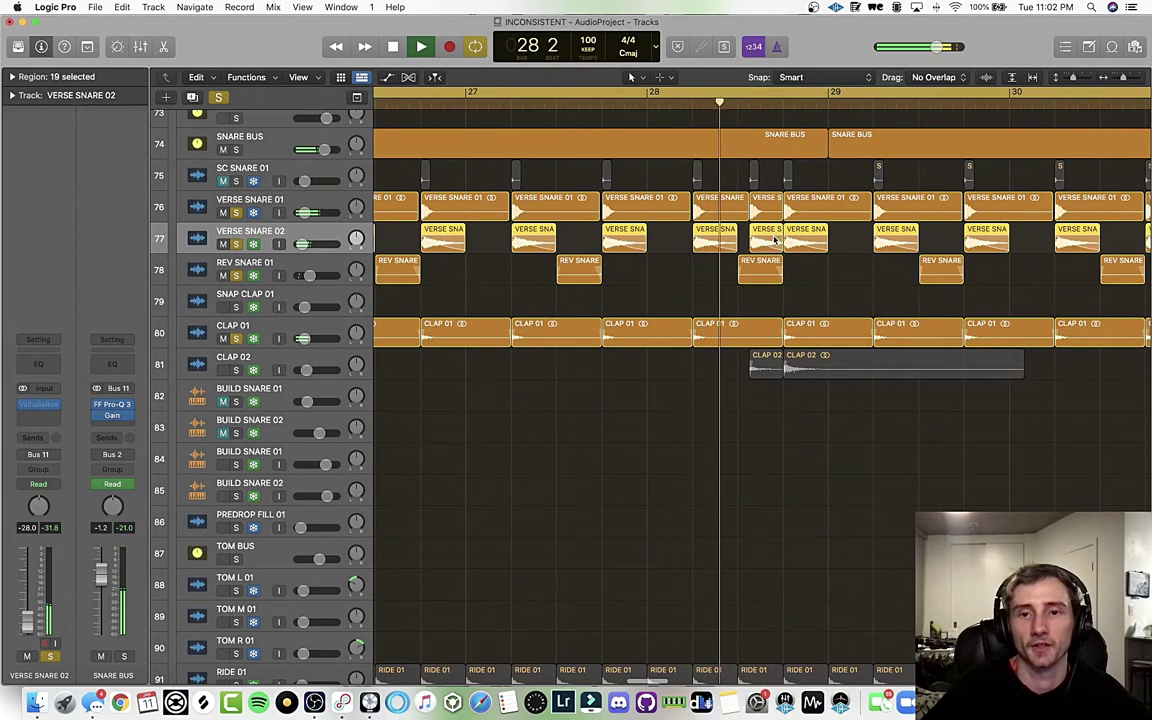
{"action": "key", "text": "space"}
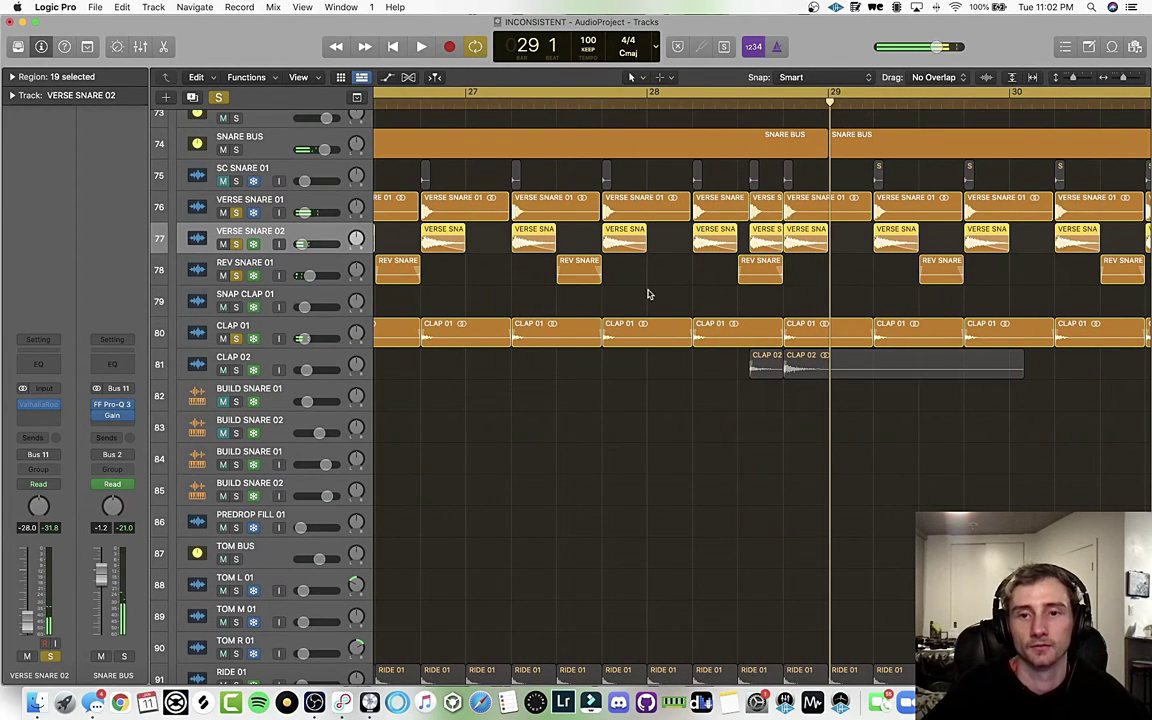
- Add CLAP 02 to the soloed tracks, turn off the cycle range, and play its hits around bars 28 and 29
{"action": "scroll", "coordinate": [373, 327], "scroll_direction": "down", "scroll_amount": 1}
{"action": "scroll", "coordinate": [290, 375], "scroll_direction": "left", "scroll_amount": 2}
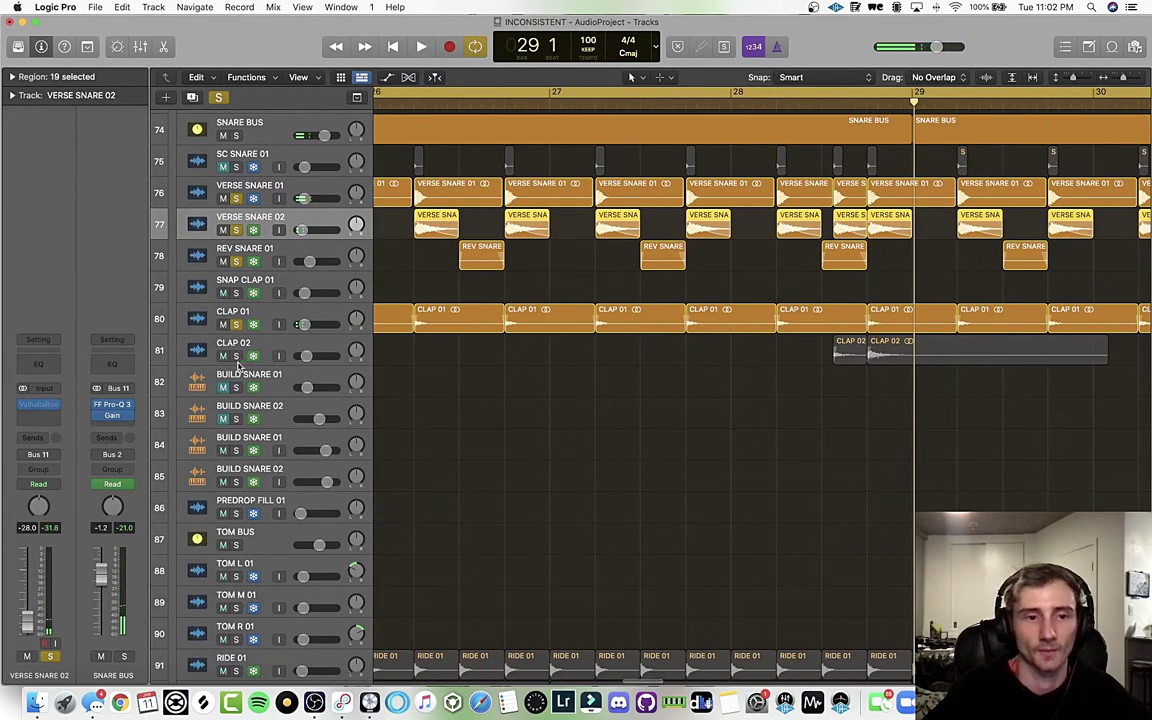
{"action": "left_click", "coordinate": [226, 356]}
{"action": "scroll", "coordinate": [726, 323], "scroll_direction": "right", "scroll_amount": 2}
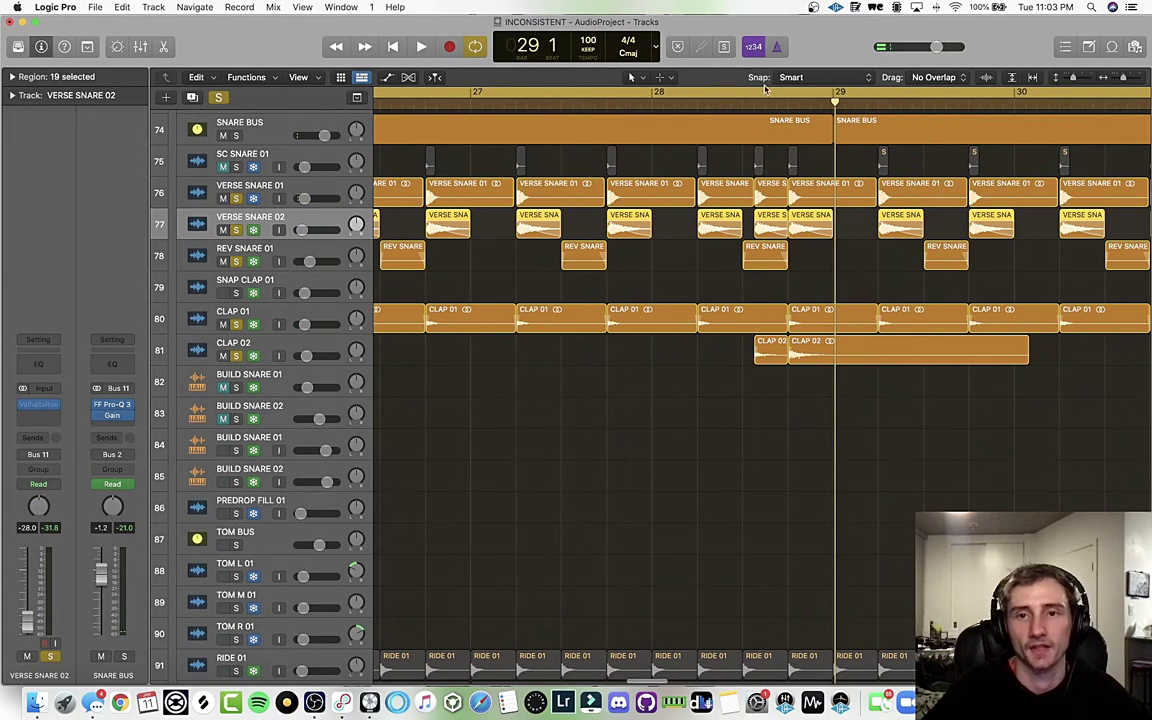
{"action": "left_click", "coordinate": [731, 100]}
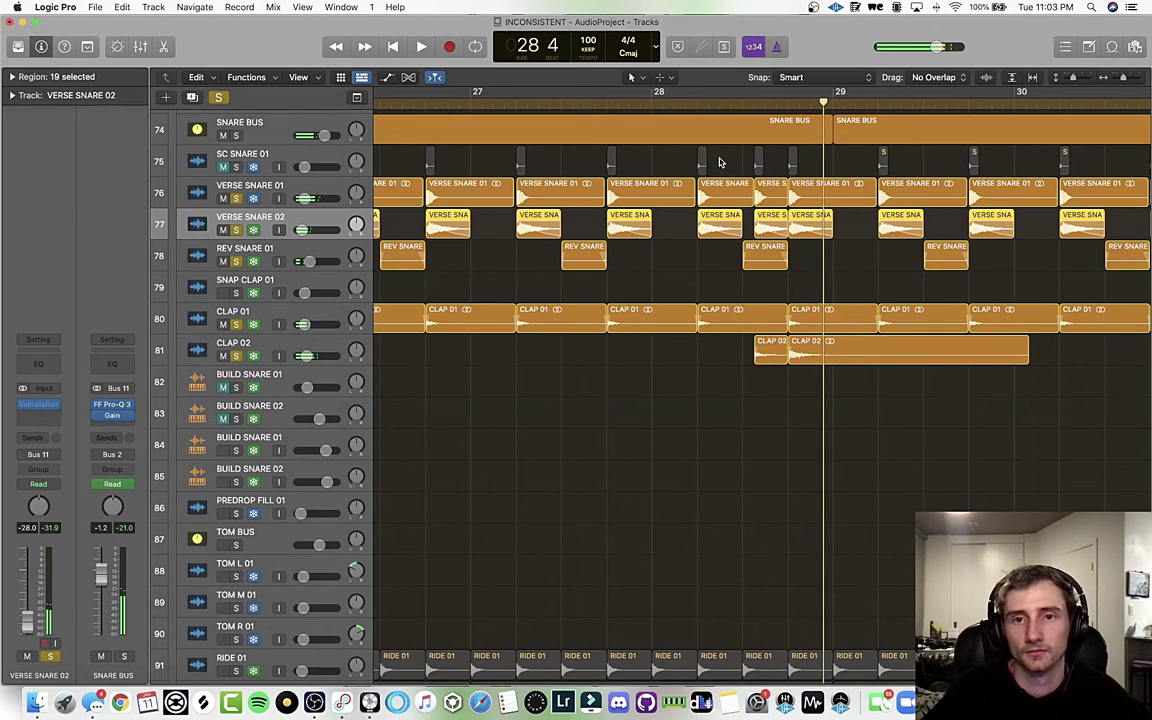
{"action": "scroll", "coordinate": [715, 106], "scroll_direction": "left", "scroll_amount": 3}
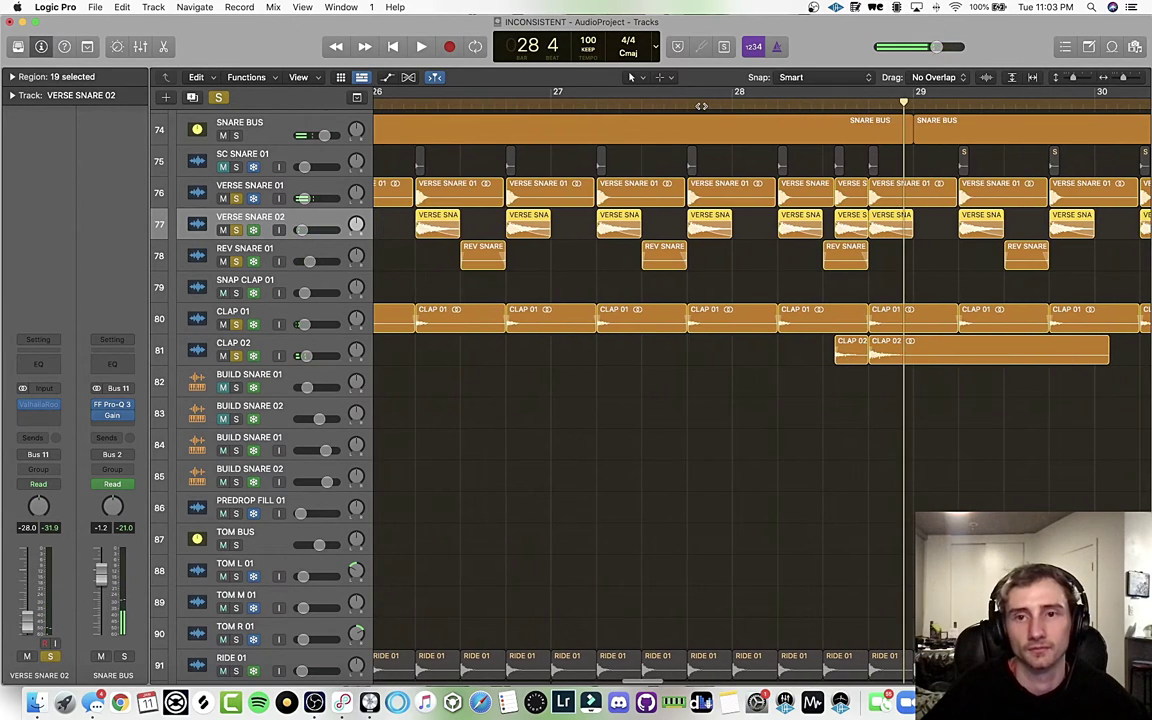
{"action": "left_click_drag", "start_coordinate": [870, 104], "coordinate": [774, 101]}
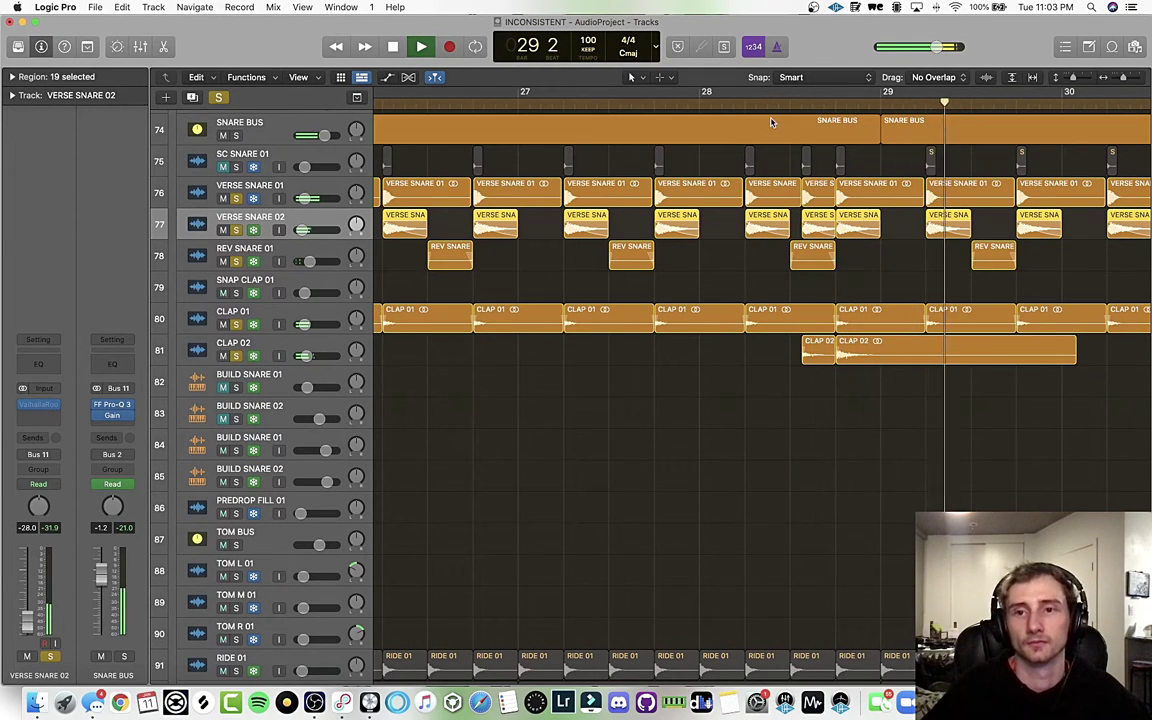
{"action": "scroll", "coordinate": [731, 140], "scroll_direction": "left", "scroll_amount": 10}
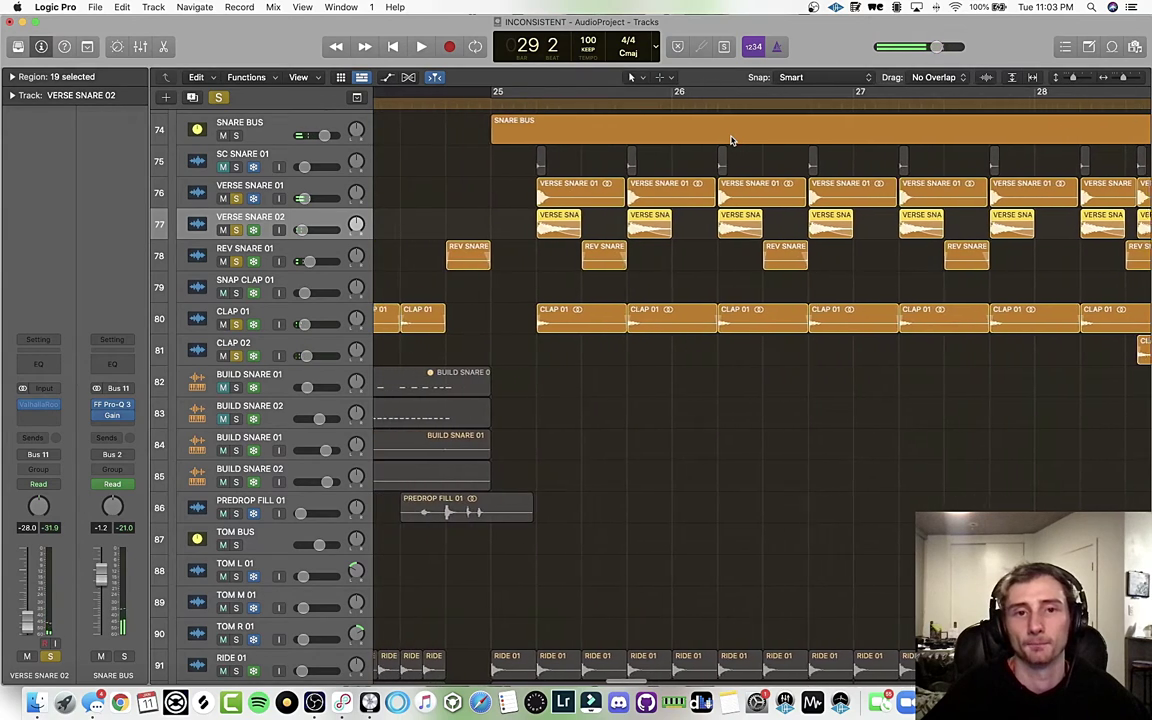
- Add RIDE 01 to the soloed percussion, select its track, and play the layers with the cycle range on from bar 25
{"action": "scroll", "coordinate": [731, 140], "scroll_direction": "down", "scroll_amount": 5}
{"action": "scroll", "coordinate": [731, 140], "scroll_direction": "down", "scroll_amount": 3}
{"action": "scroll", "coordinate": [731, 140], "scroll_direction": "right", "scroll_amount": 2}
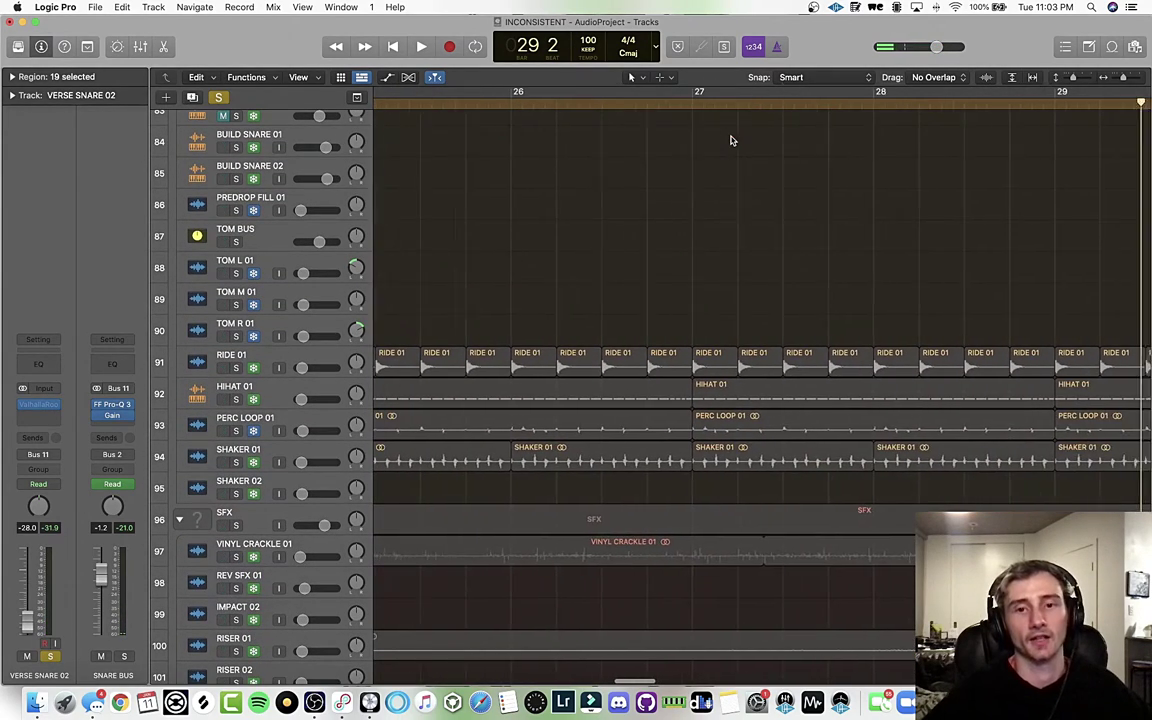
{"action": "left_click", "coordinate": [237, 368]}
{"action": "key", "text": "space"}
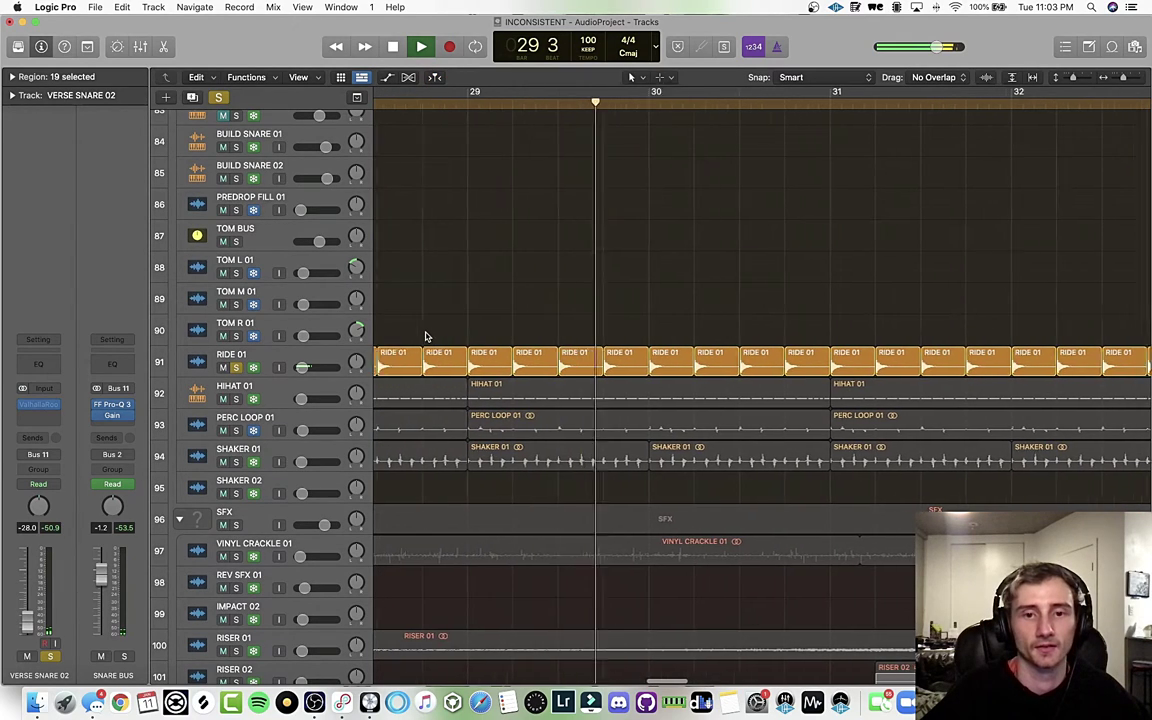
{"action": "scroll", "coordinate": [425, 337], "scroll_direction": "left", "scroll_amount": 10}
{"action": "key", "text": "space"}
{"action": "scroll", "coordinate": [425, 337], "scroll_direction": "left", "scroll_amount": 9}
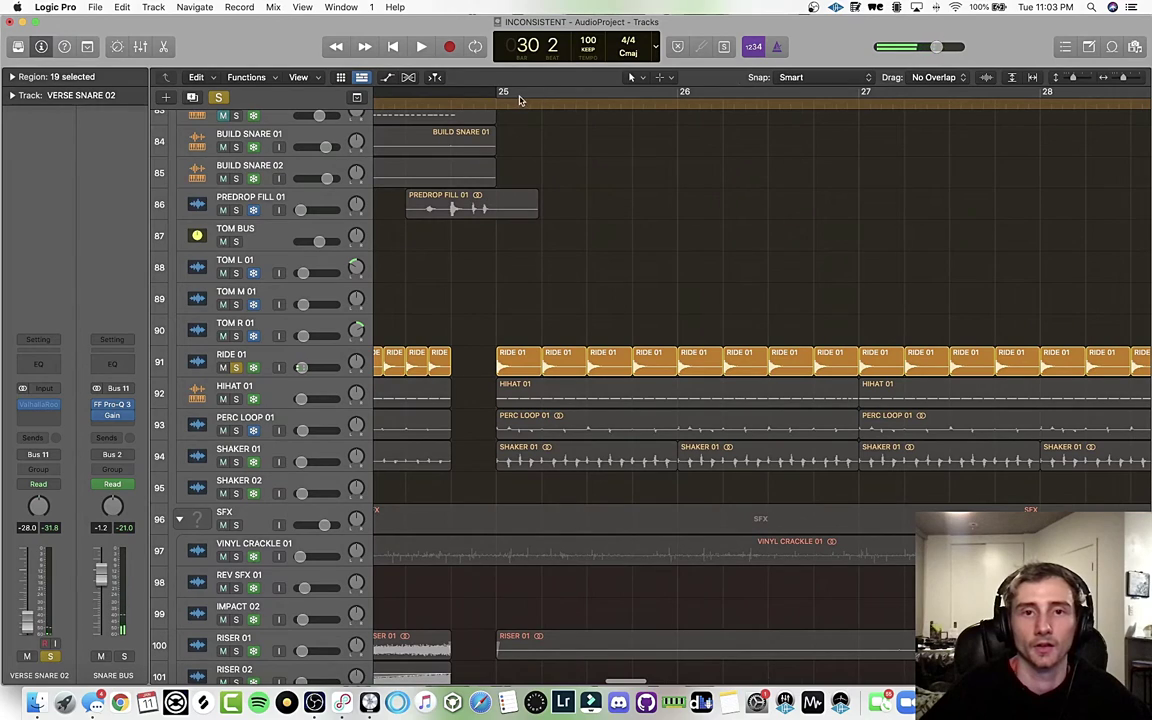
{"action": "left_click", "coordinate": [519, 100]}
{"action": "left_click", "coordinate": [280, 367]}
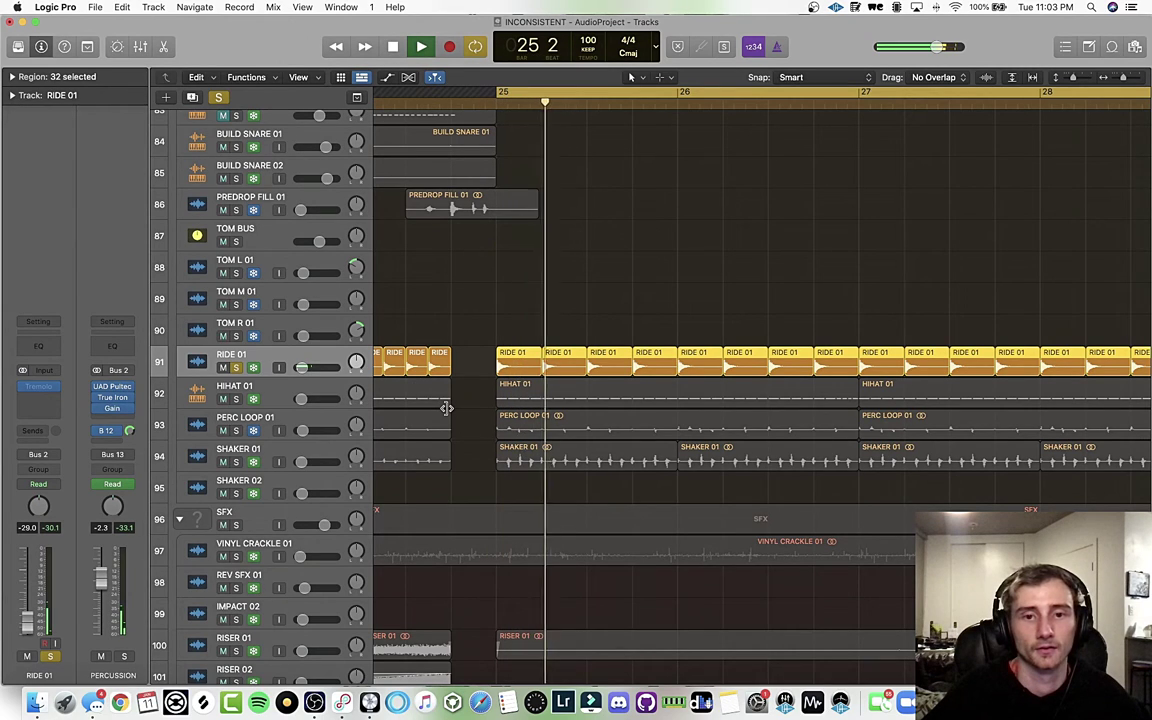
- Remove the solos from the snare and clap tracks and play RIDE 01 on its own from bar 25
{"action": "scroll", "coordinate": [238, 338], "scroll_direction": "up", "scroll_amount": 10}
{"action": "scroll", "coordinate": [237, 336], "scroll_direction": "up", "scroll_amount": 5}
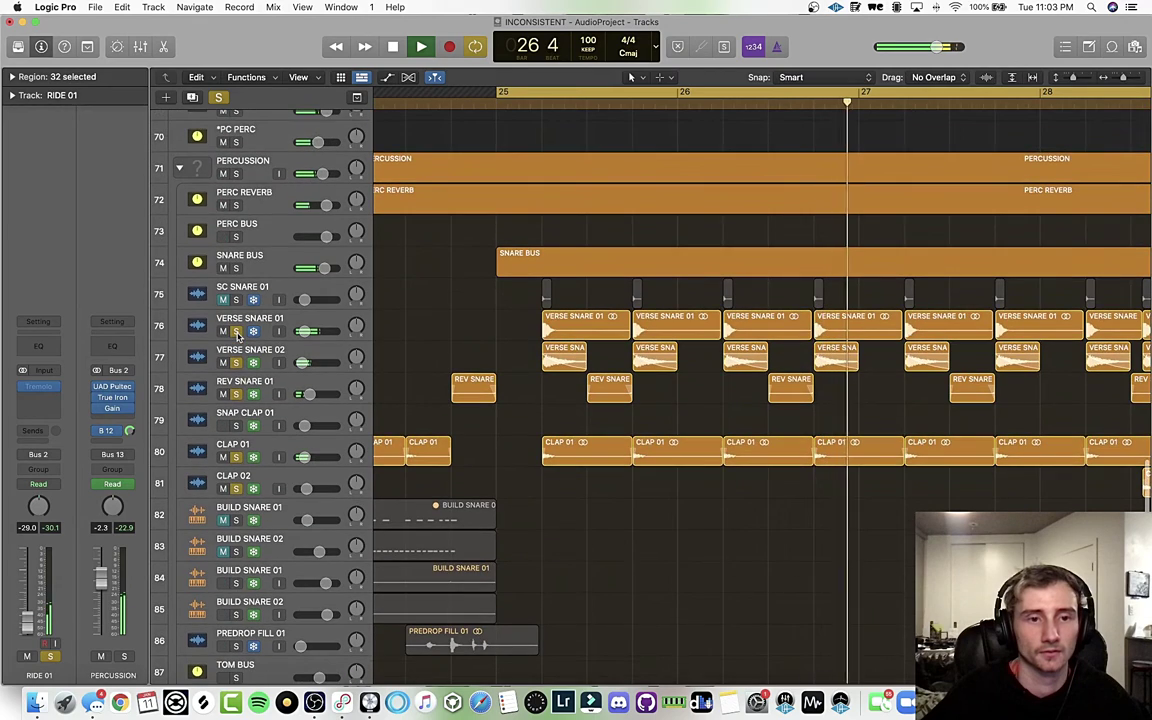
{"action": "key", "text": "space"}
{"action": "left_click_drag", "start_coordinate": [237, 332], "coordinate": [238, 466]}
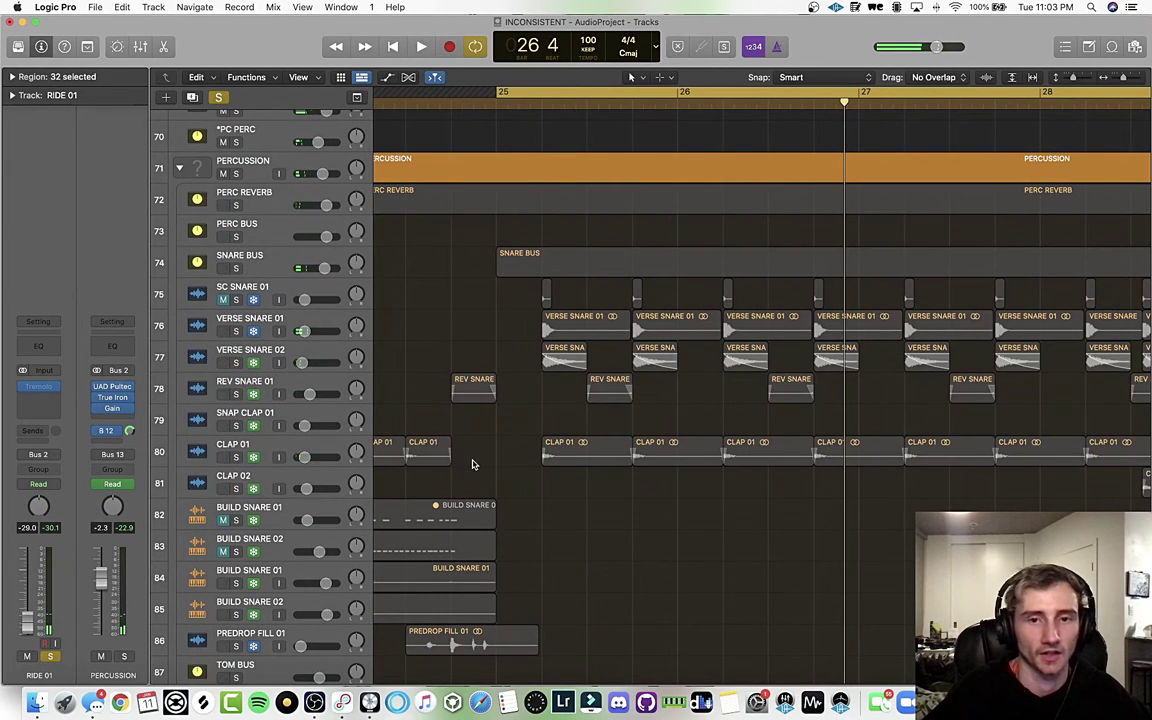
{"action": "scroll", "coordinate": [473, 464], "scroll_direction": "down", "scroll_amount": 5}
{"action": "key", "text": "space"}
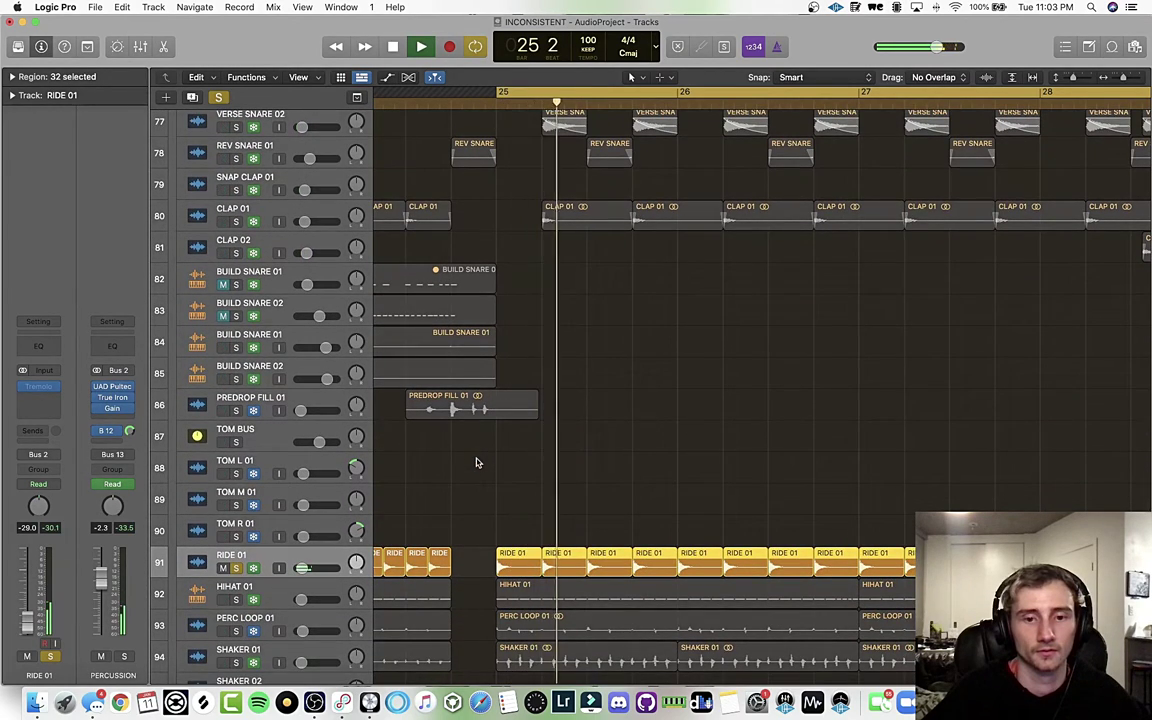
- Switch the solo from RIDE 01 to HIHAT 01, play it from bar 25, and select the HIHAT 01 track
{"action": "scroll", "coordinate": [476, 462], "scroll_direction": "down", "scroll_amount": 1}
{"action": "scroll", "coordinate": [476, 462], "scroll_direction": "down", "scroll_amount": 4}
{"action": "left_click", "coordinate": [236, 385]}
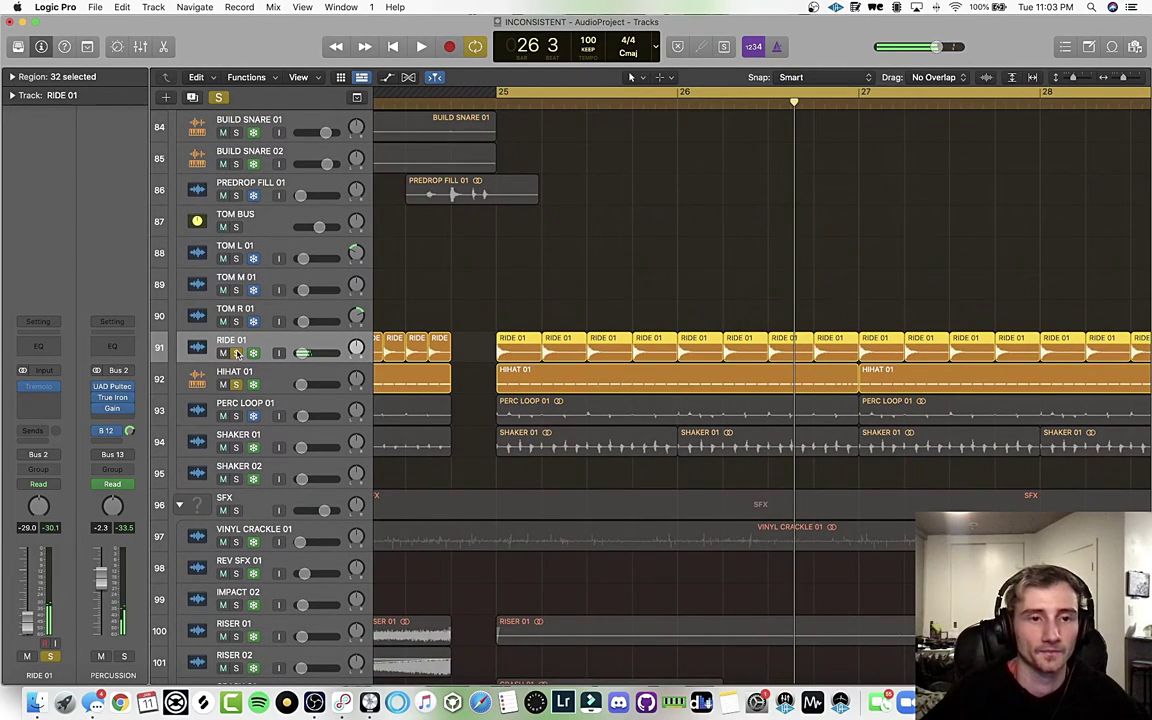
{"action": "left_click", "coordinate": [236, 353]}
{"action": "key", "text": "space"}
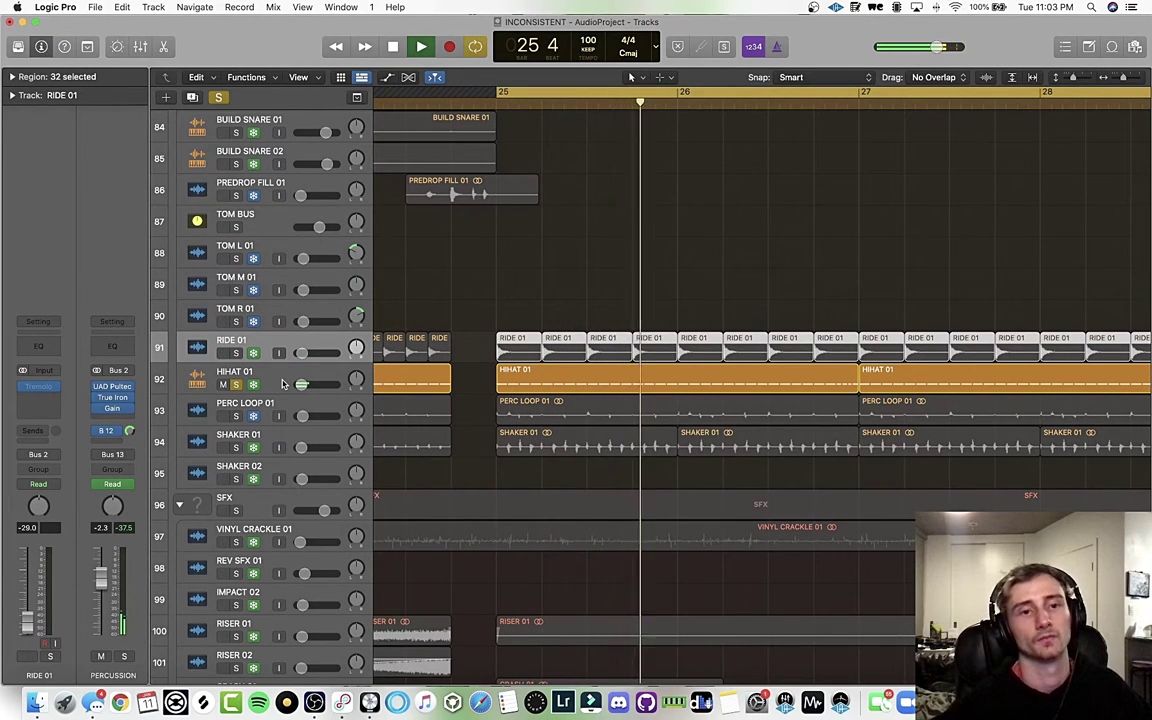
{"action": "left_click", "coordinate": [283, 384]}
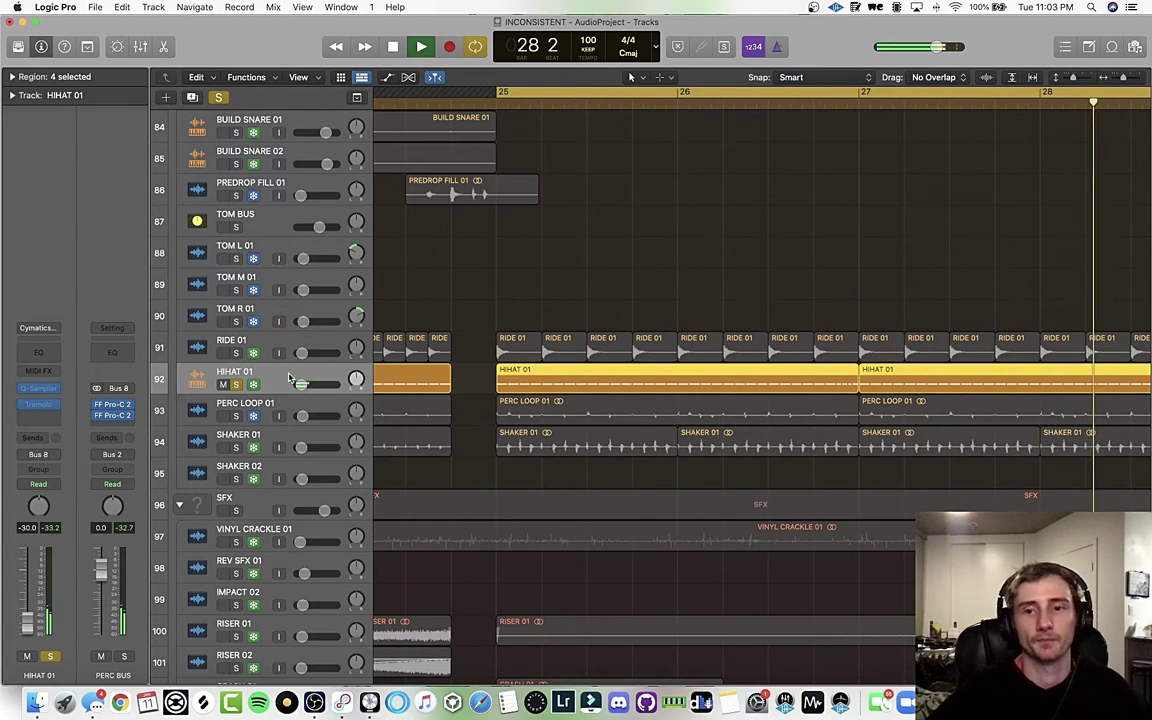
- Move the solo from HIHAT 01 to PERC LOOP 01, select its region at bar 25, and play the loop
{"action": "scroll", "coordinate": [497, 393], "scroll_direction": "left", "scroll_amount": 10}
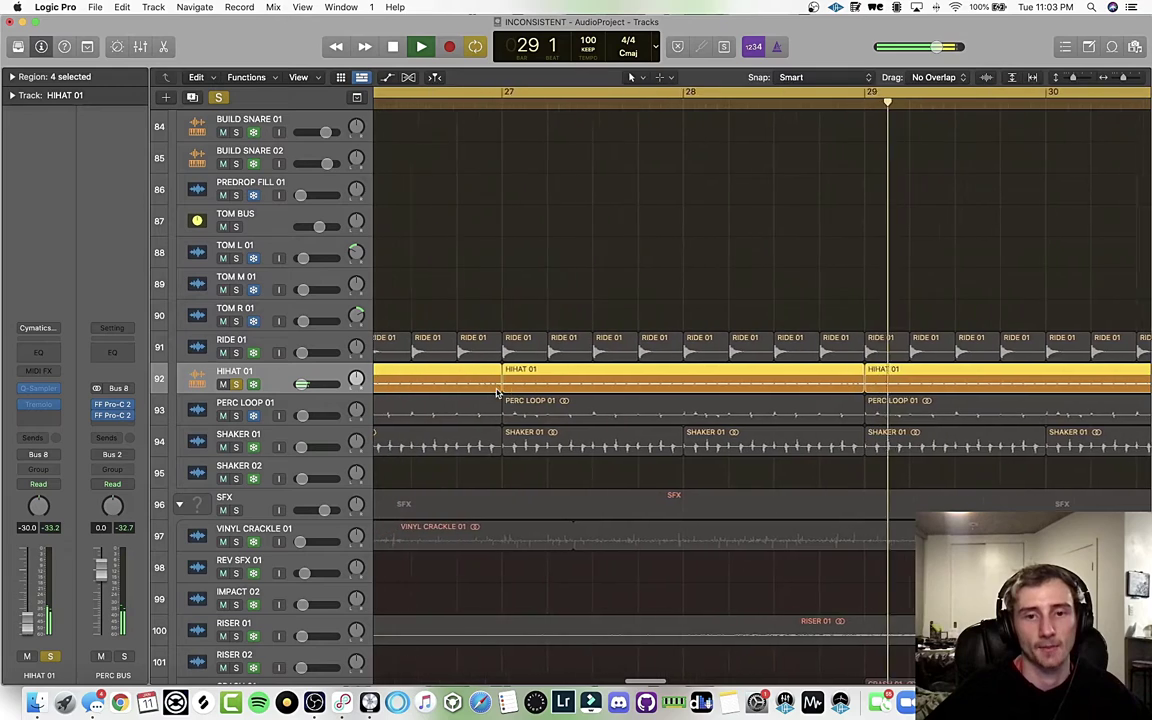
{"action": "scroll", "coordinate": [497, 393], "scroll_direction": "left", "scroll_amount": 2}
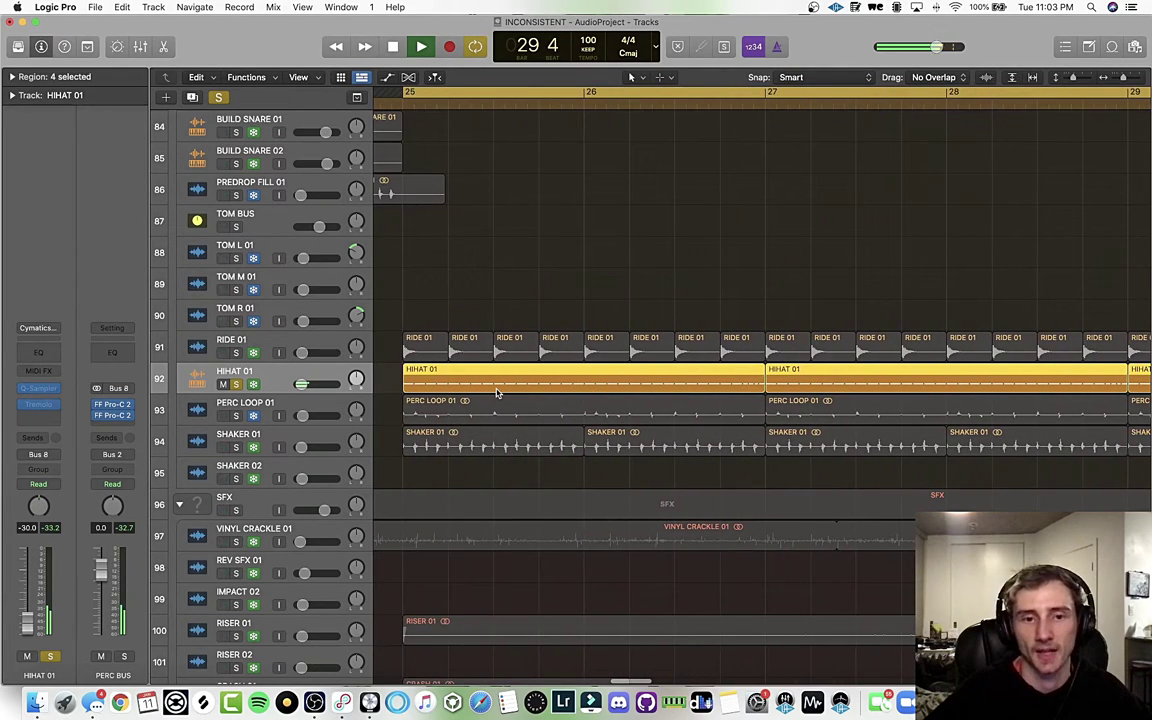
{"action": "left_click", "coordinate": [235, 415]}
{"action": "left_click", "coordinate": [236, 385]}
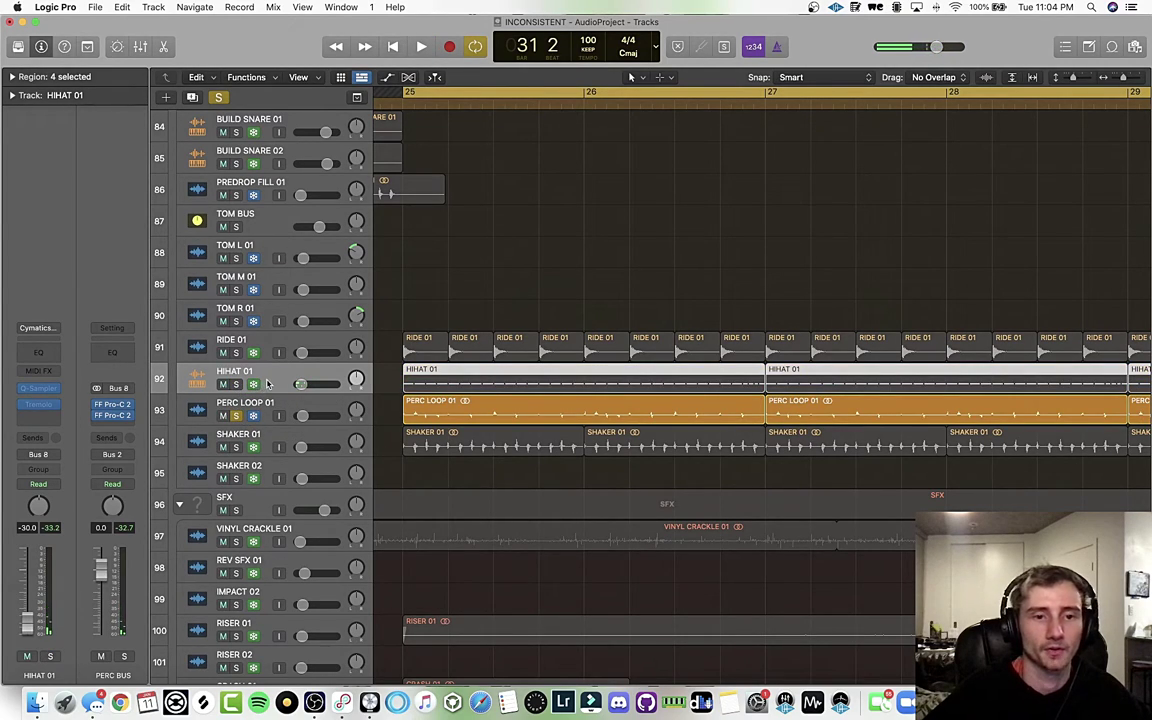
{"action": "left_click", "coordinate": [505, 415]}
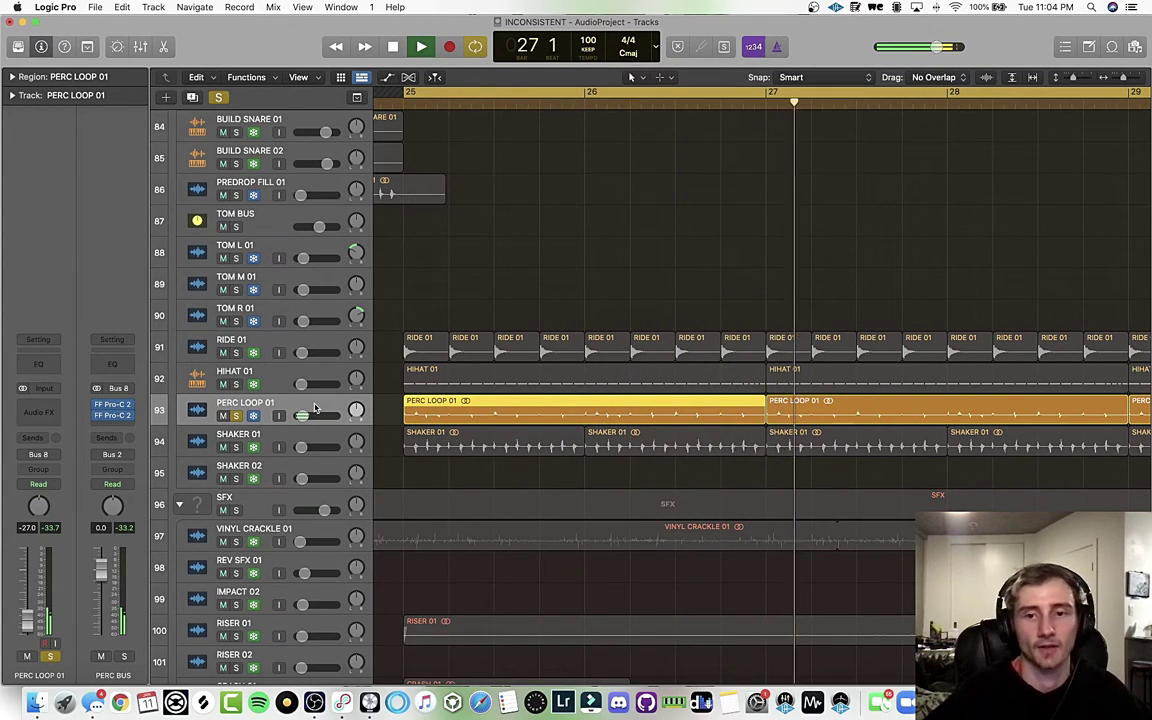
- Switch the solo from PERC LOOP 01 to SHAKER 01 and play it from bar 25, stopping in bar 26
{"action": "key", "text": "space"}
{"action": "left_click", "coordinate": [226, 447]}
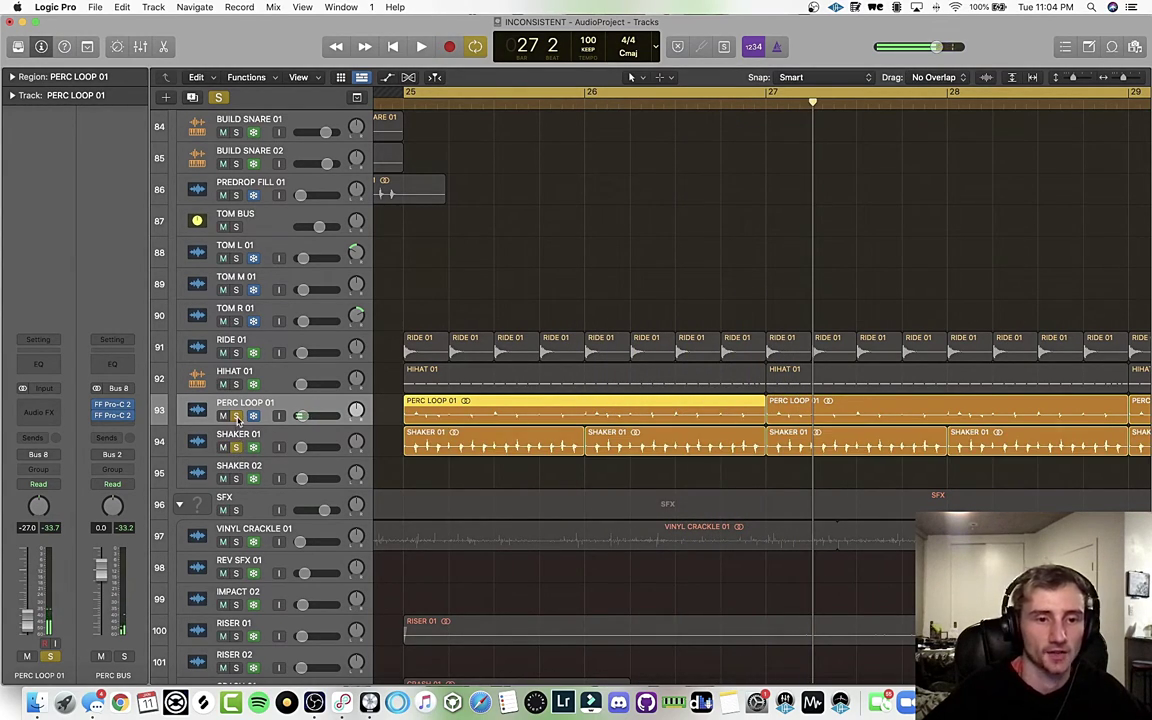
{"action": "left_click", "coordinate": [224, 416]}
{"action": "key", "text": "space"}
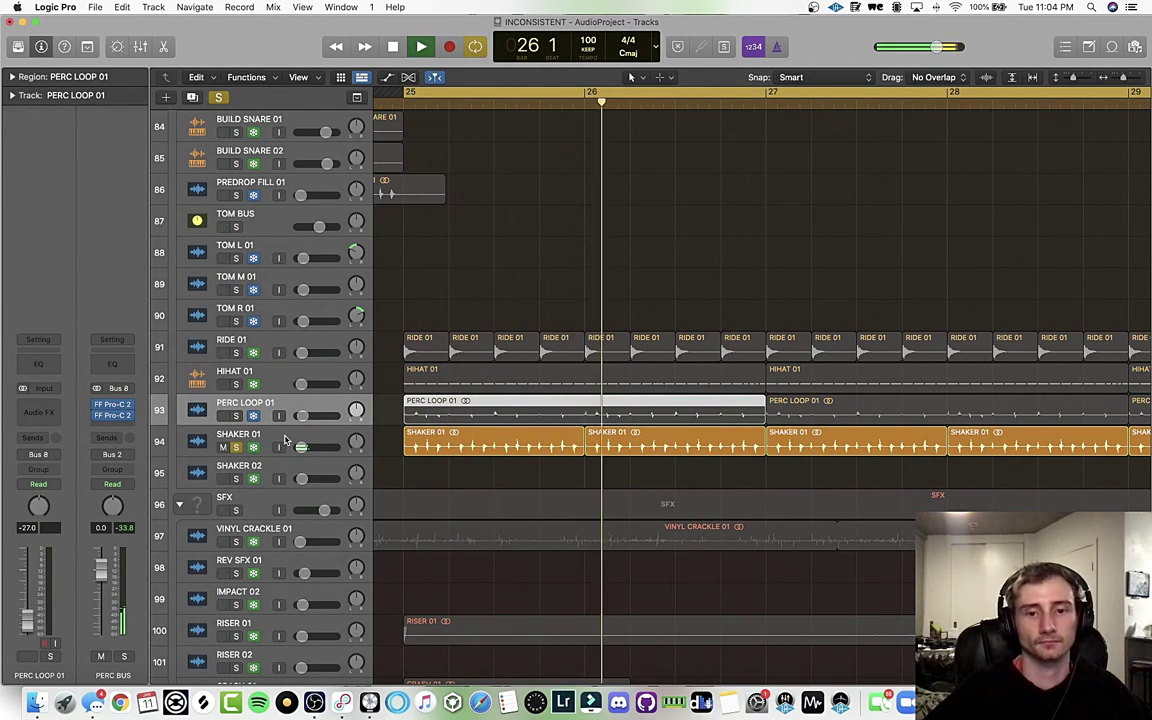
{"action": "key", "text": "space"}
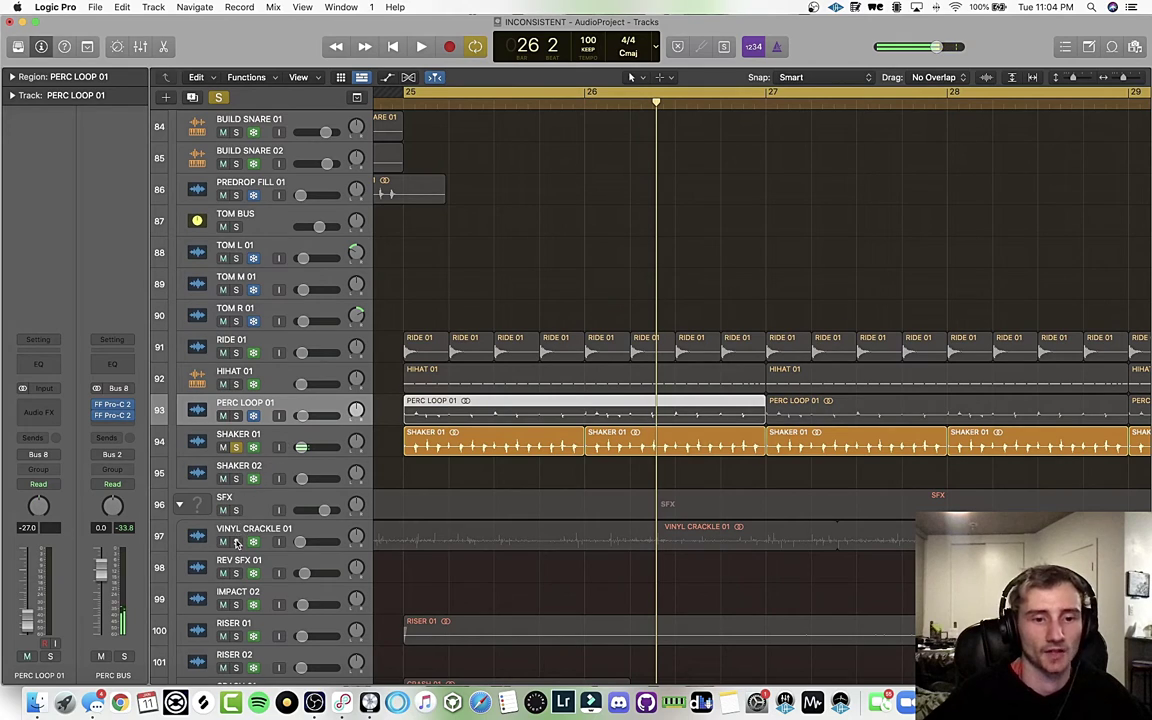
- Solo VINYL CRACKLE 01 along with SHAKER 01 and play the pair from bar 25, stopping in bar 26
{"action": "left_click", "coordinate": [236, 541]}
{"action": "key", "text": "space"}
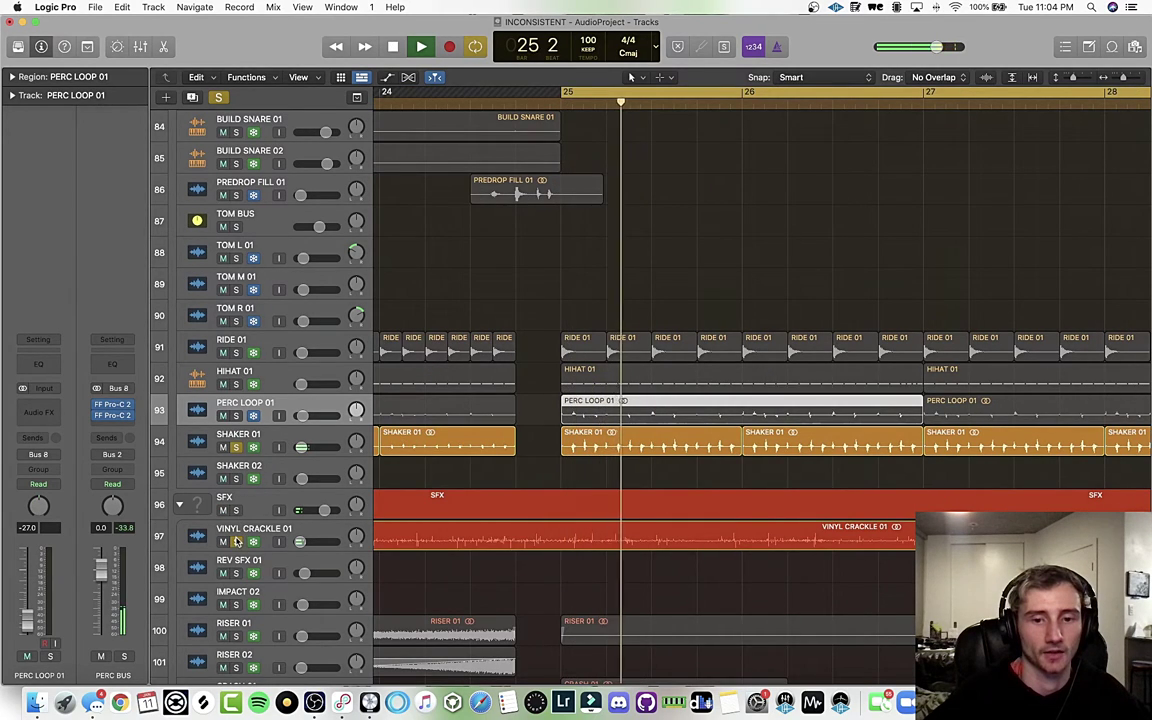
{"action": "scroll", "coordinate": [411, 490], "scroll_direction": "right", "scroll_amount": 5}
{"action": "scroll", "coordinate": [411, 490], "scroll_direction": "down", "scroll_amount": 1}
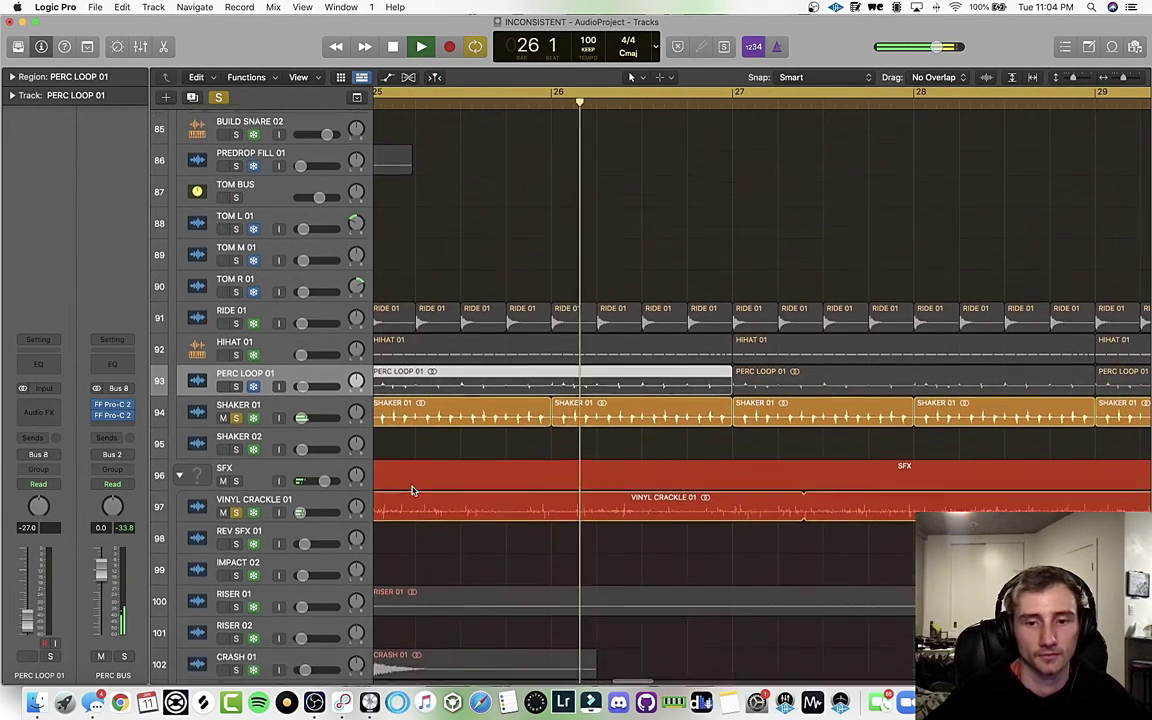
{"action": "scroll", "coordinate": [411, 490], "scroll_direction": "down", "scroll_amount": 2}
{"action": "scroll", "coordinate": [411, 490], "scroll_direction": "left", "scroll_amount": 3}
{"action": "scroll", "coordinate": [411, 490], "scroll_direction": "down", "scroll_amount": 2}
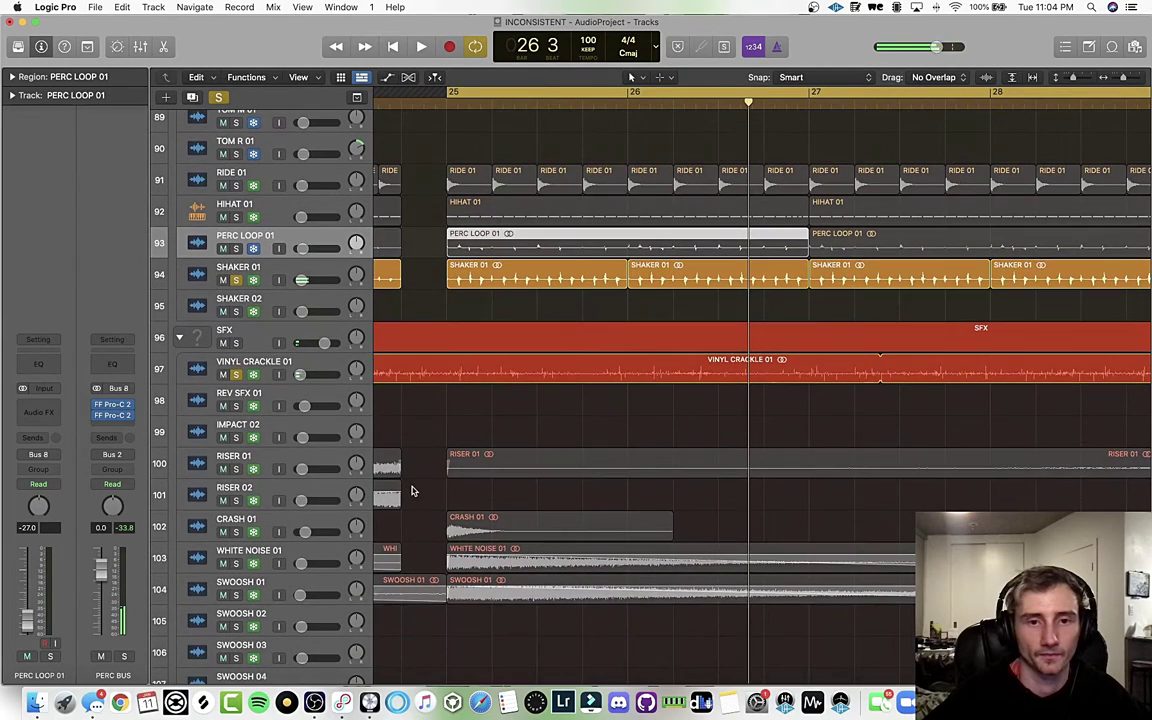
- Solo CRASH 01 in place of VINYL CRACKLE 01 and SHAKER 01 and play the crash at bar 25
{"action": "left_click", "coordinate": [236, 534]}
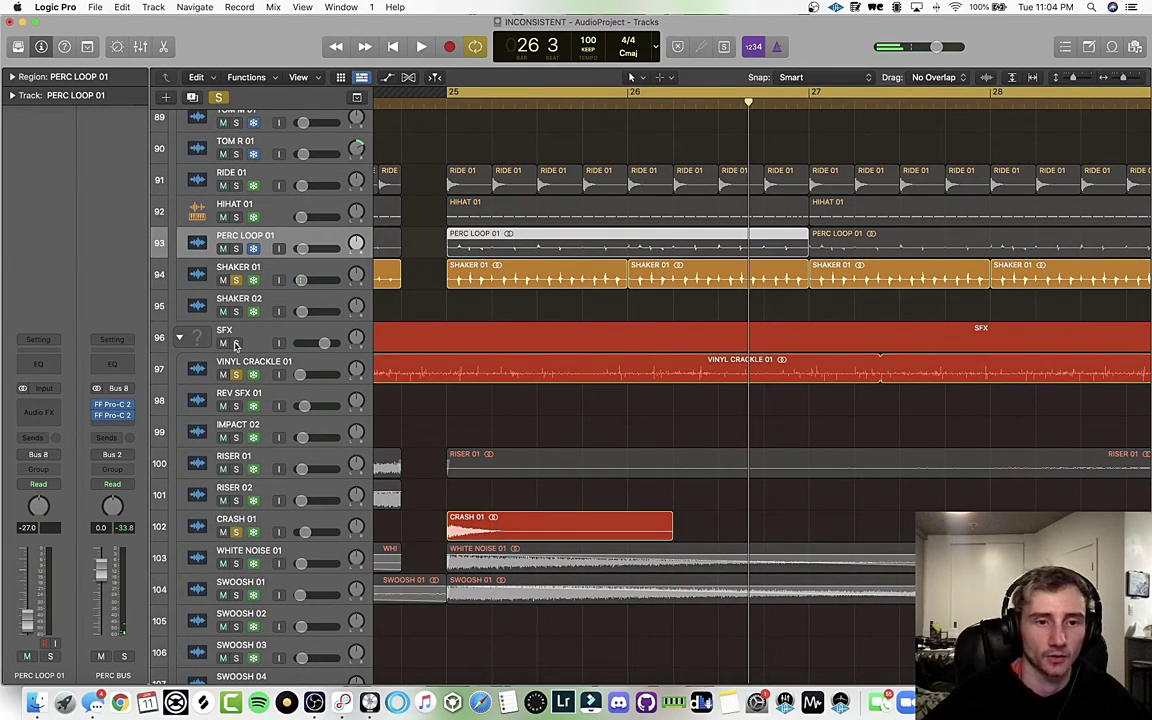
{"action": "left_click", "coordinate": [236, 374]}
{"action": "left_click", "coordinate": [236, 280]}
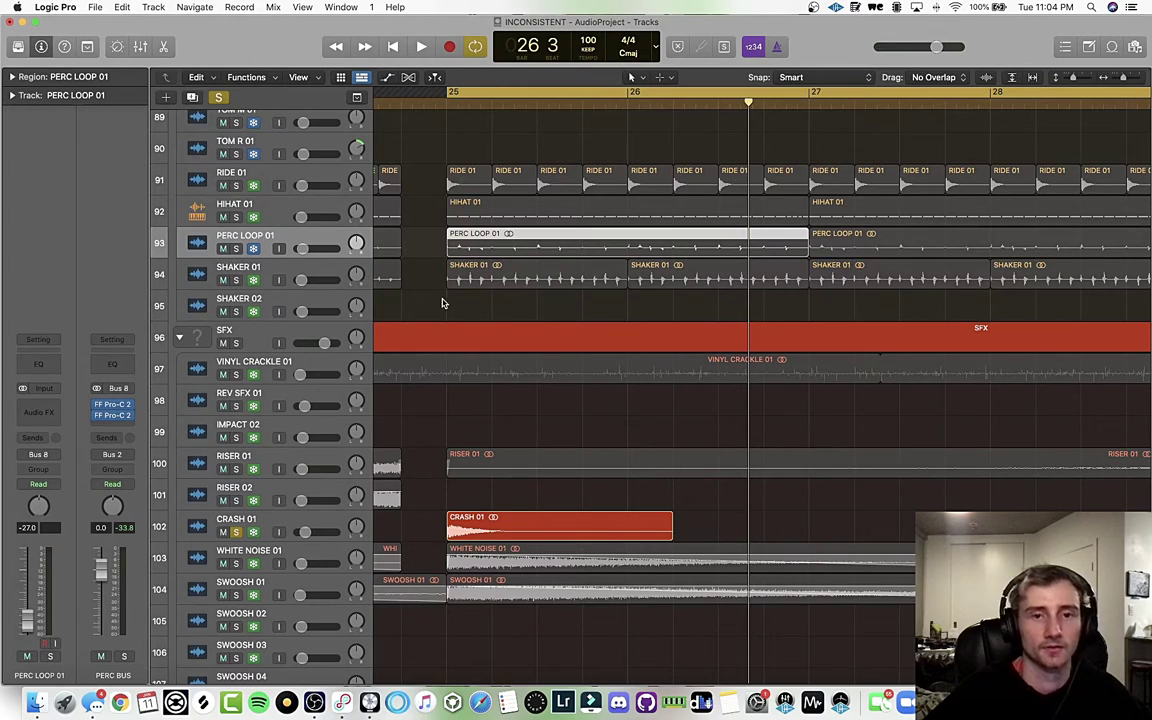
{"action": "key", "text": "space"}
{"action": "scroll", "coordinate": [407, 429], "scroll_direction": "down", "scroll_amount": 3}
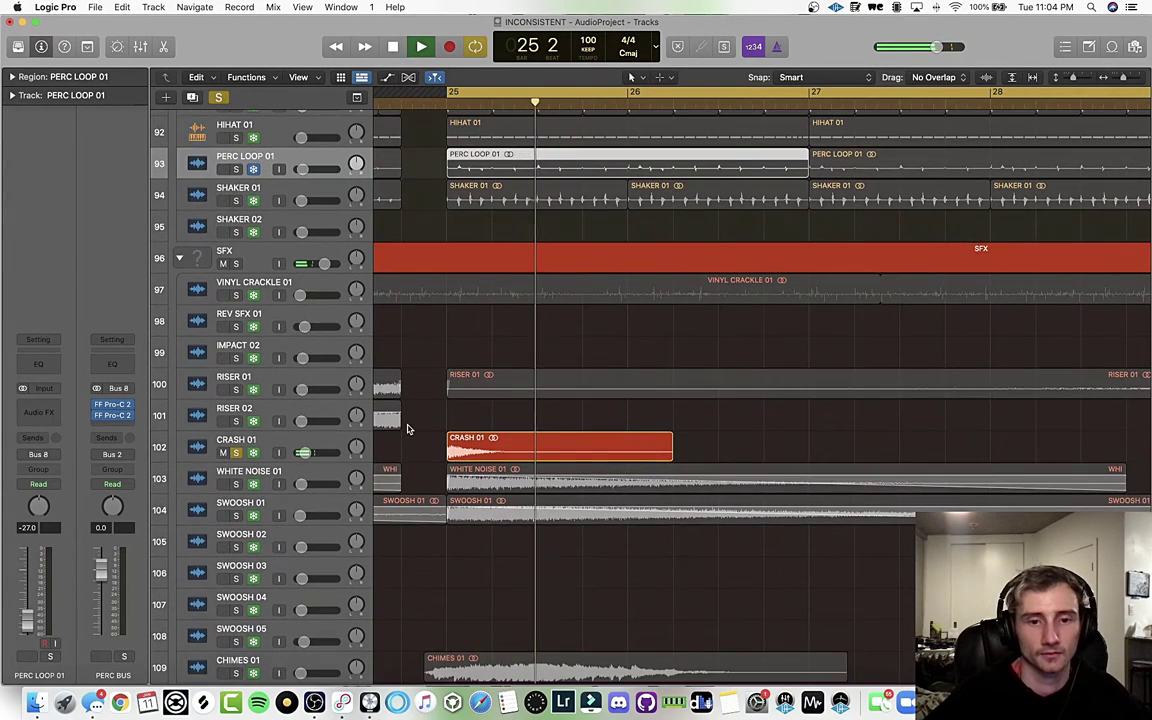
- Add WHITE NOISE 01 to the soloed CRASH 01 and restart playback just before bar 25
{"action": "left_click", "coordinate": [236, 484]}
{"action": "key", "text": "space"}
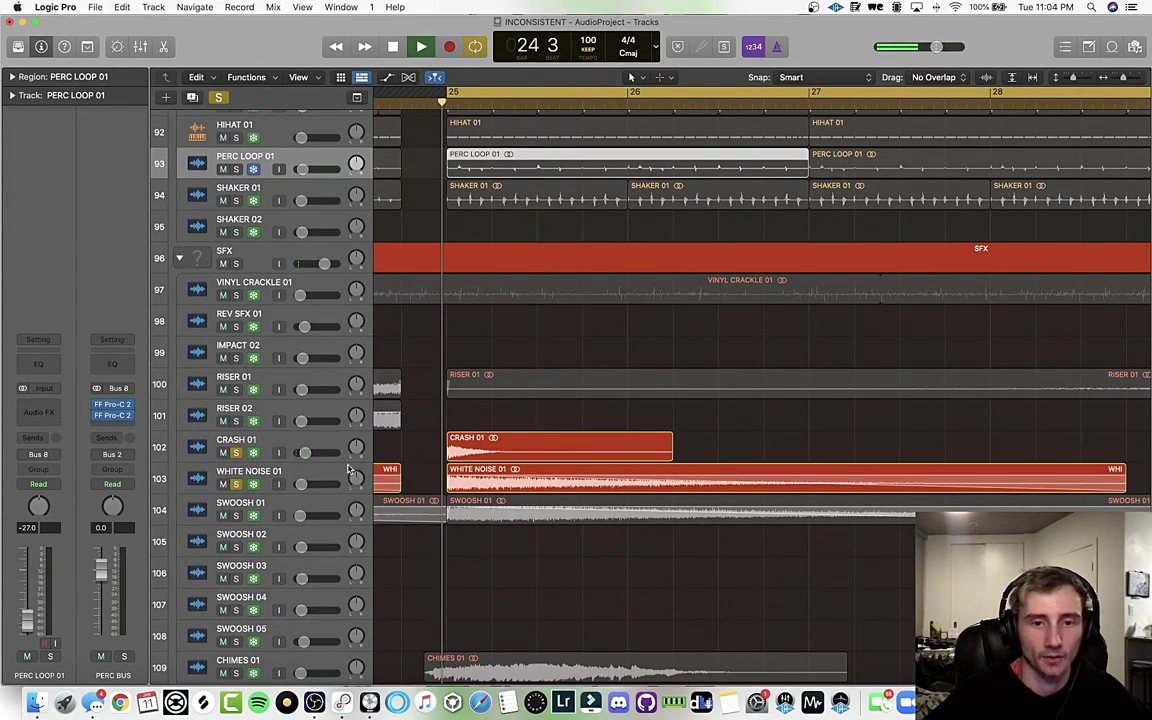
- Select the WHITE NOISE 01 track while it plays with CRASH 01, and stop playback in bar 26
{"action": "scroll", "coordinate": [300, 470], "scroll_direction": "down", "scroll_amount": 1}
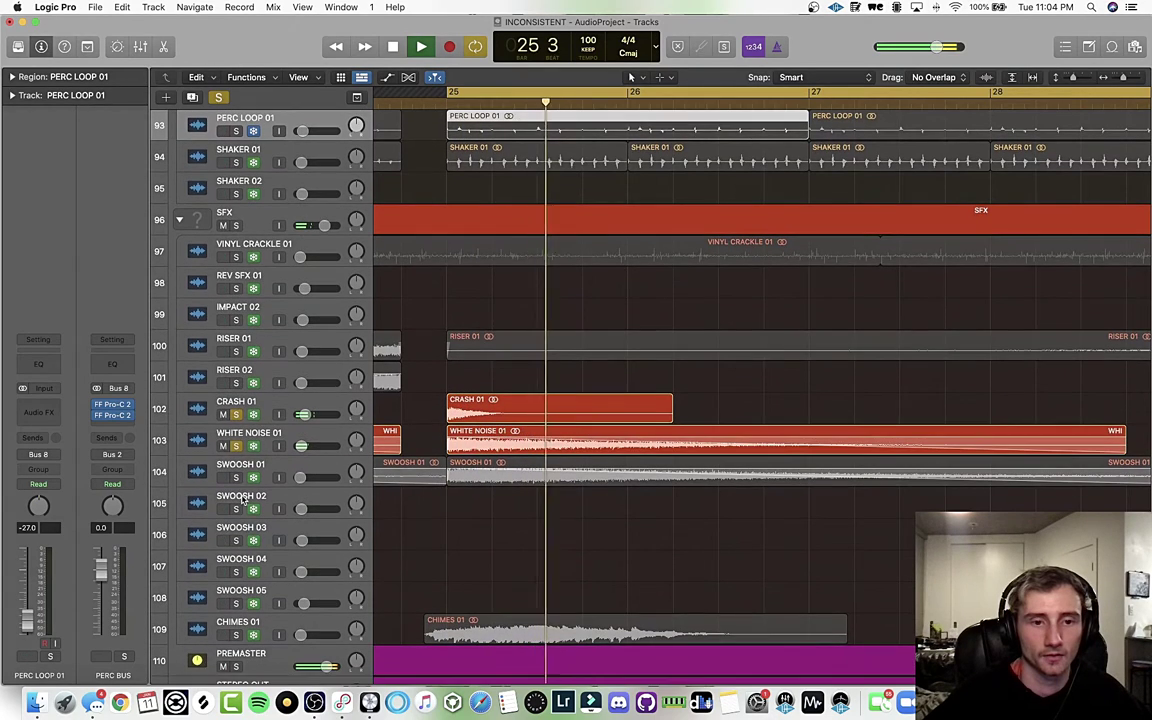
{"action": "left_click", "coordinate": [220, 430]}
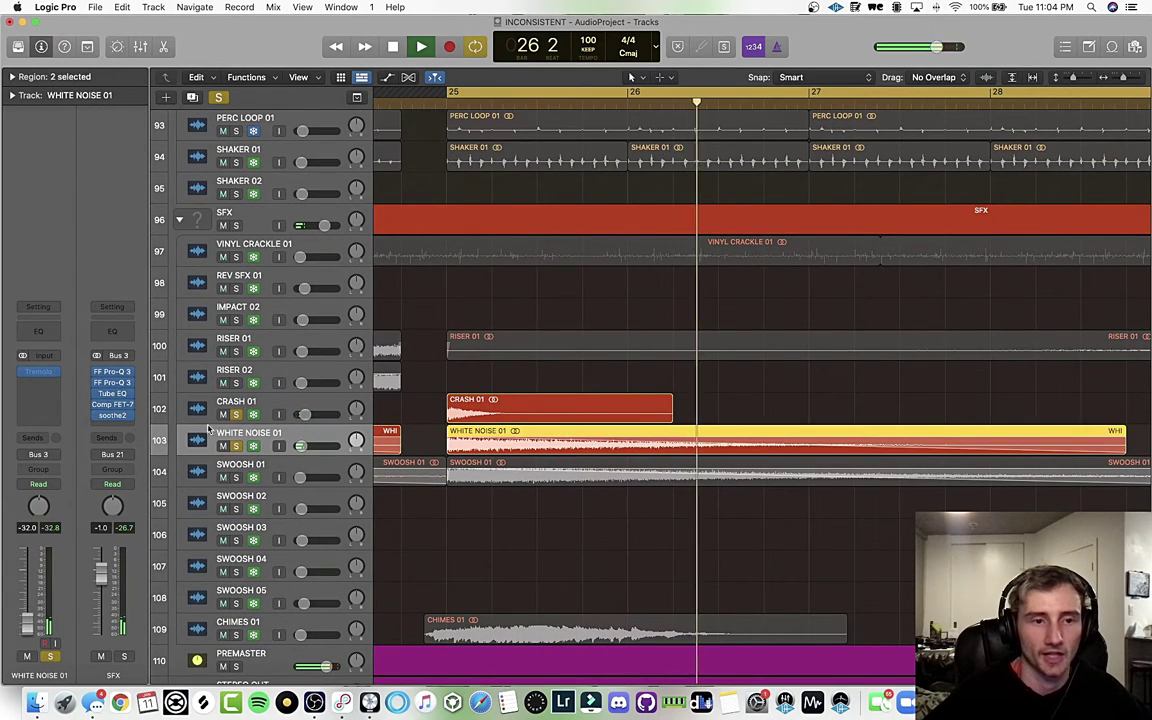
{"action": "key", "text": "space"}
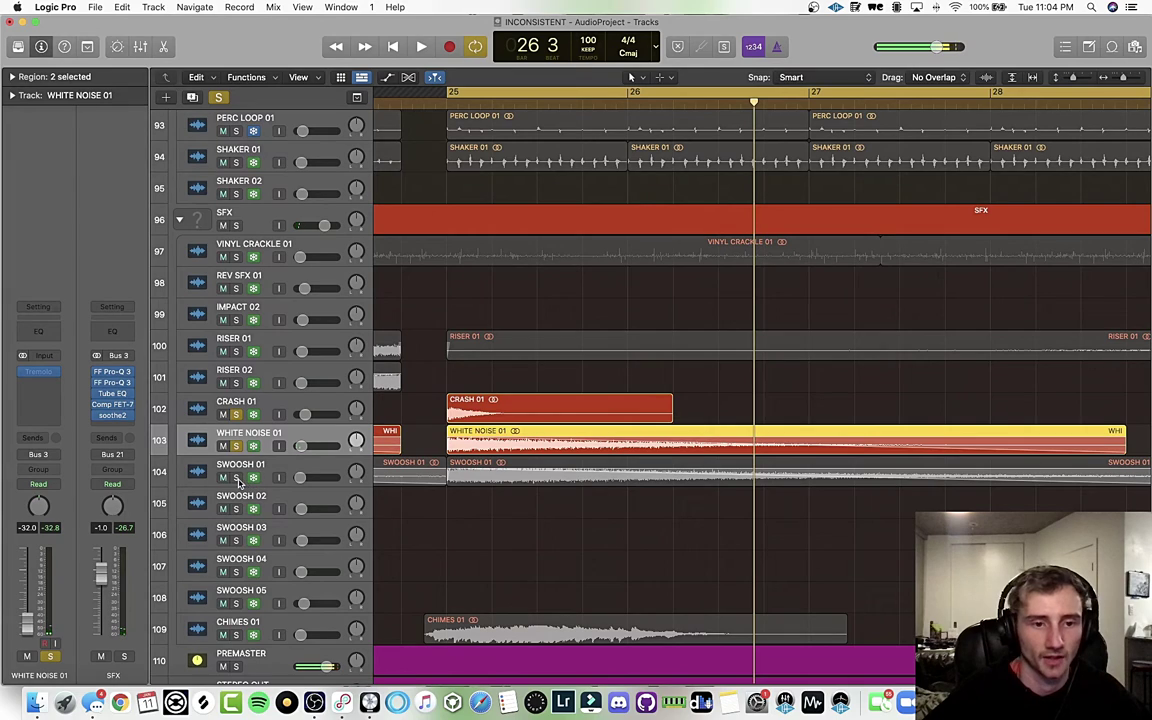
- Solo SWOOSH 01 in place of WHITE NOISE 01, alongside CRASH 01, and play it briefly within bar 26
{"action": "left_click", "coordinate": [236, 477]}
{"action": "key", "text": "space"}
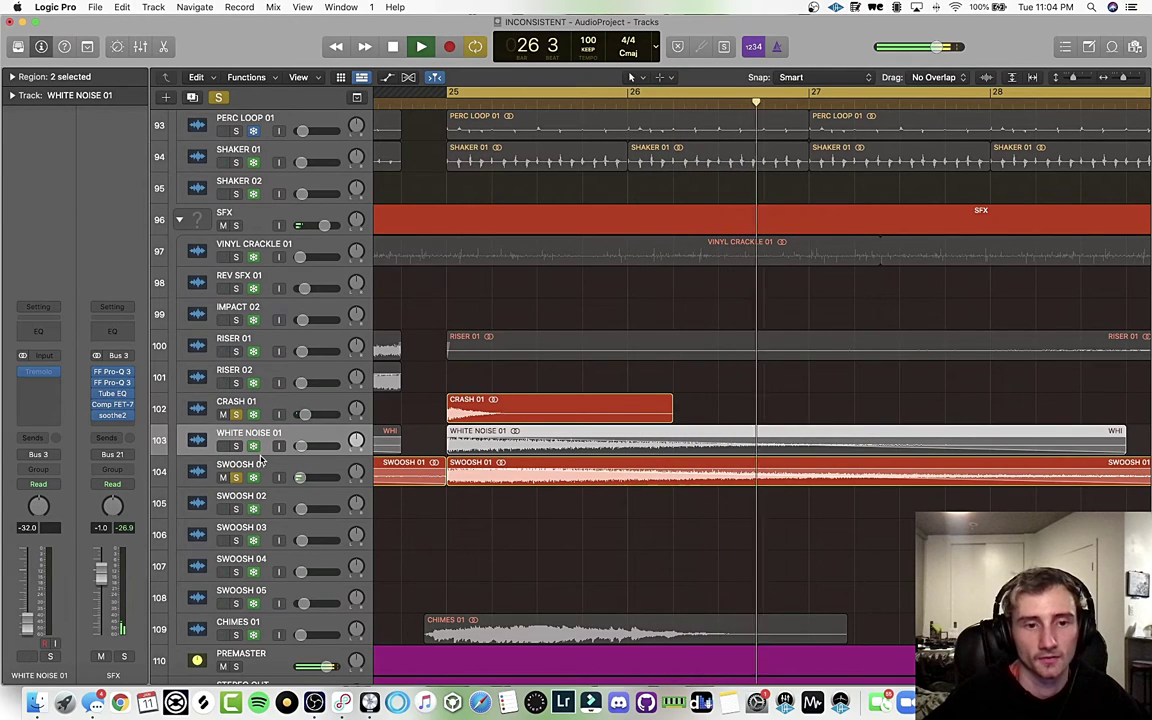
{"action": "scroll", "coordinate": [237, 451], "scroll_direction": "down", "scroll_amount": 4}
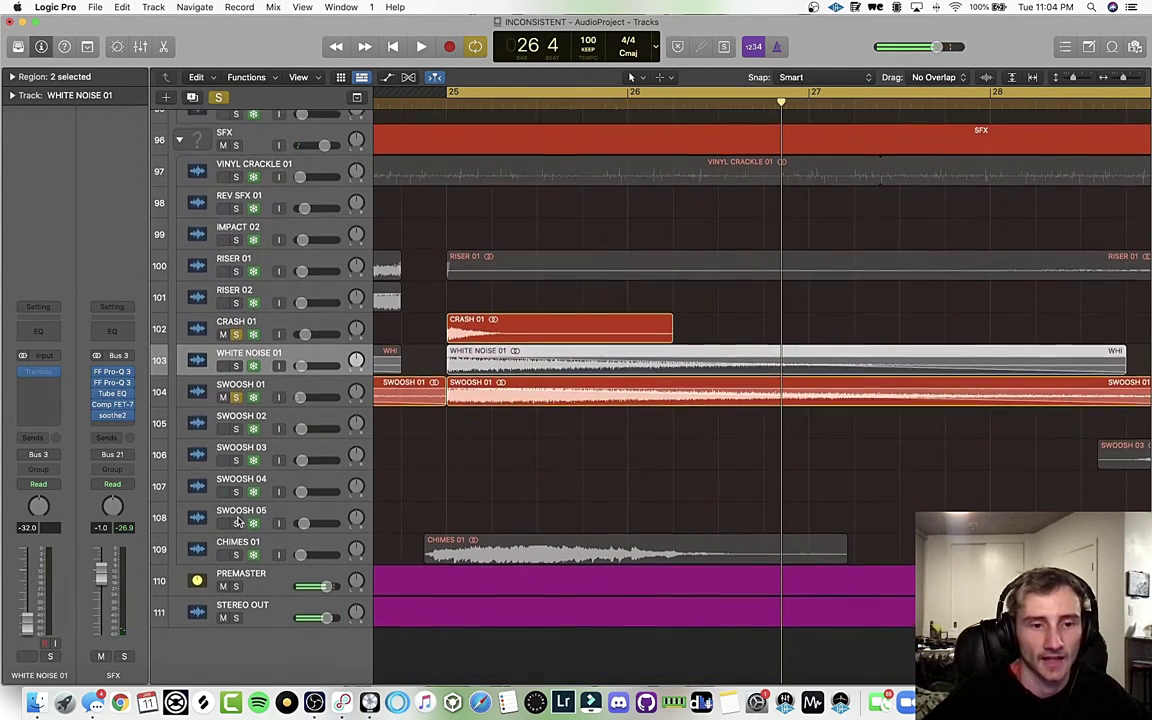
- Solo CHIMES 01, remove the solo from SWOOSH 01 and CRASH 01, and play the chimes alone around bar 25
{"action": "left_click", "coordinate": [237, 555]}
{"action": "key", "text": "space"}
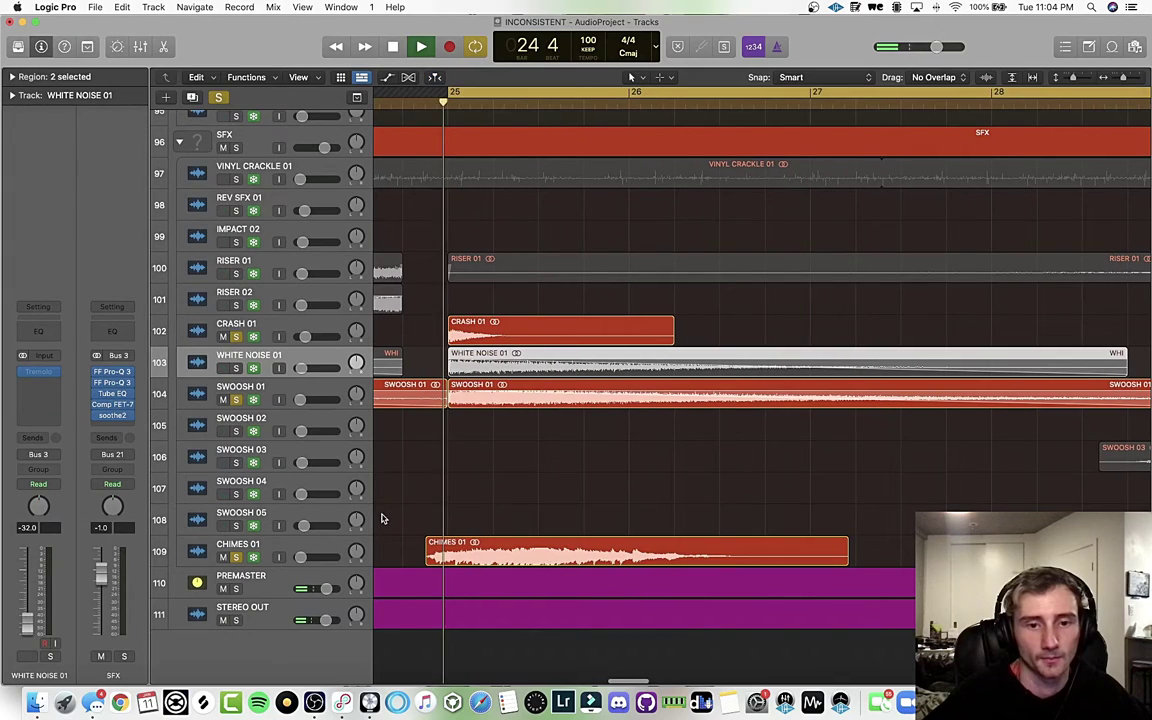
{"action": "key", "text": "space"}
{"action": "left_click_drag", "start_coordinate": [237, 399], "coordinate": [237, 336]}
{"action": "key", "text": "space"}
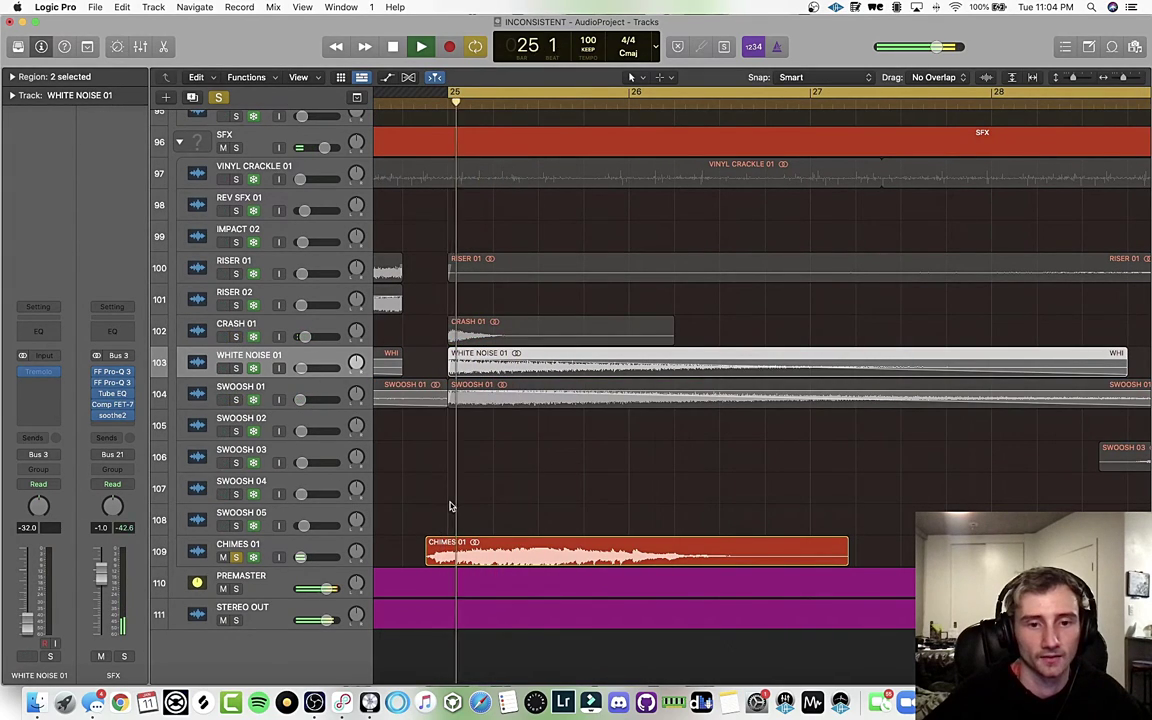
- Select the CHIMES 01 track, stop playback in bar 26 and clear its solo
{"action": "left_click", "coordinate": [315, 541]}
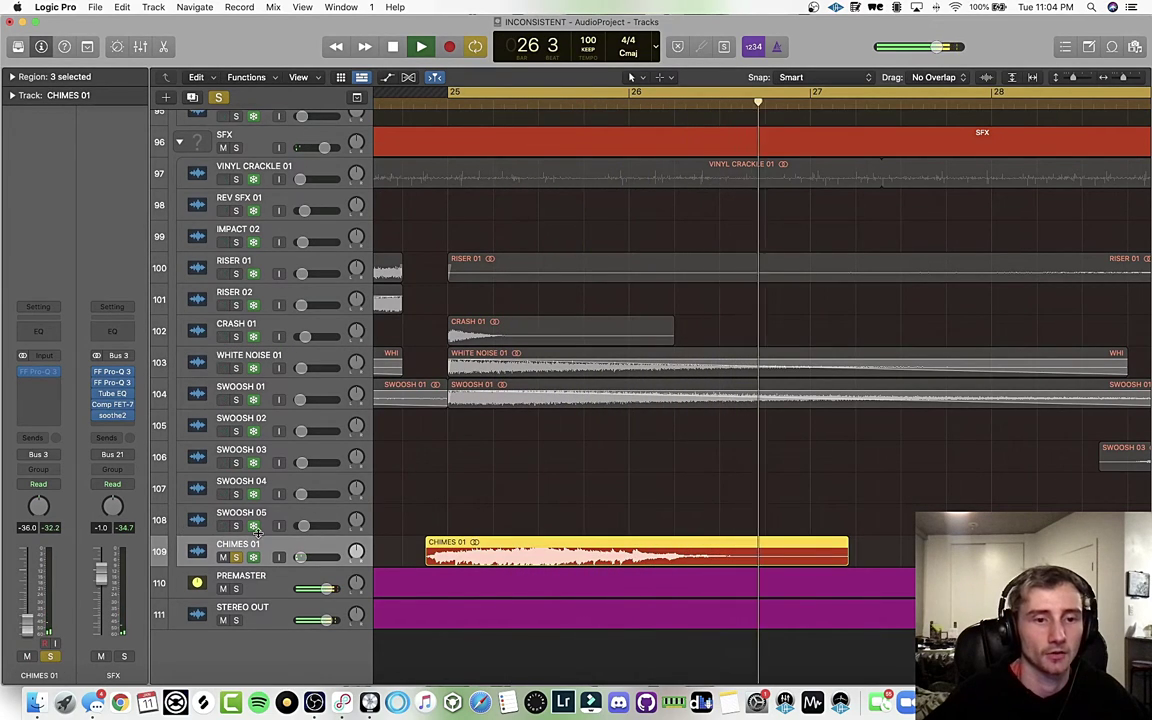
{"action": "key", "text": "space"}
{"action": "left_click", "coordinate": [234, 558]}
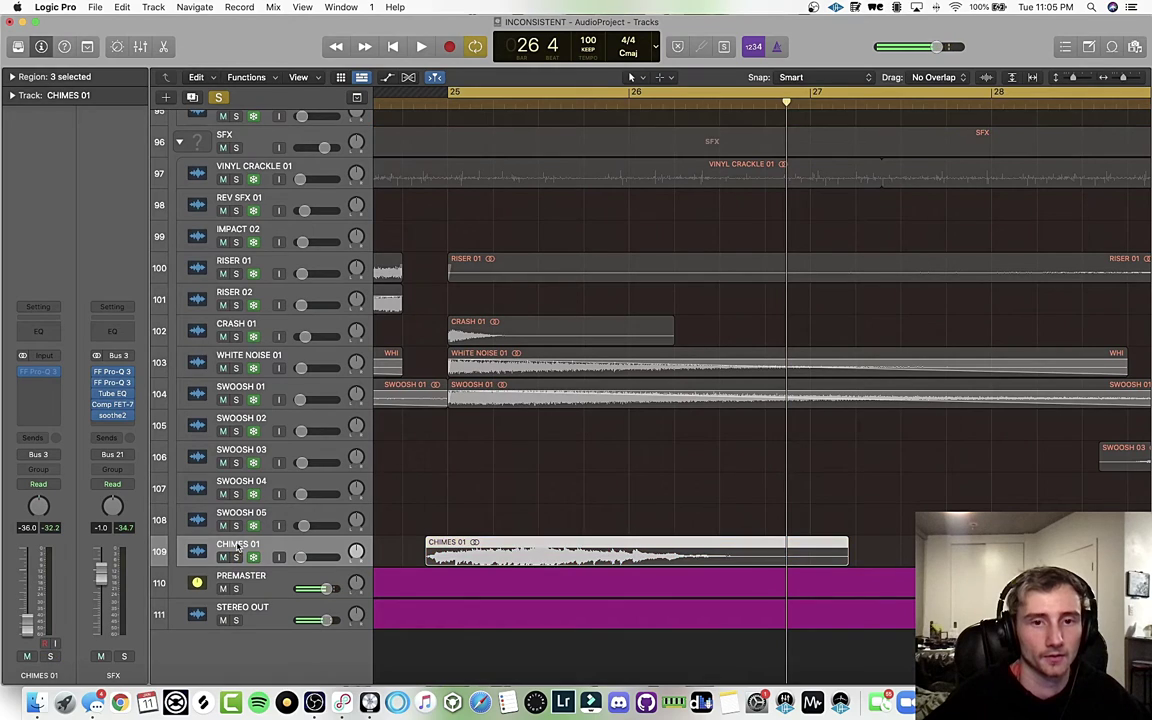
- Solo the PERCUSSION group and play all its layers from bar 25, stopping in bar 26
{"action": "scroll", "coordinate": [389, 402], "scroll_direction": "up", "scroll_amount": 10}
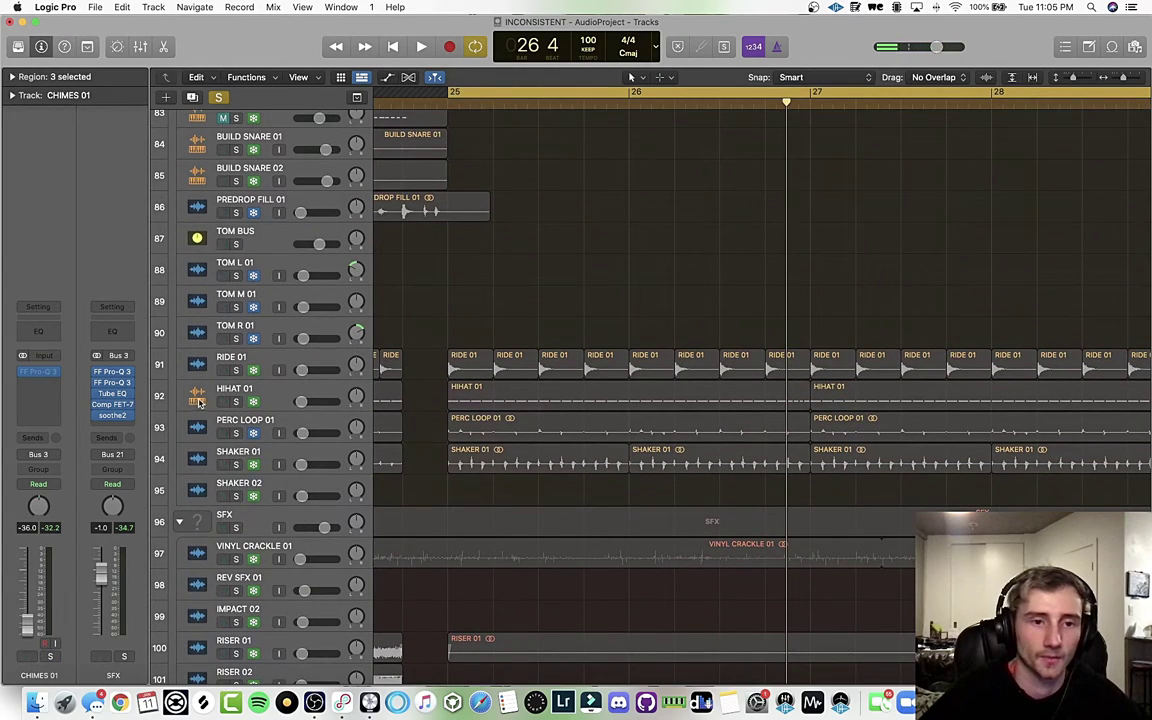
{"action": "scroll", "coordinate": [290, 397], "scroll_direction": "up", "scroll_amount": 15}
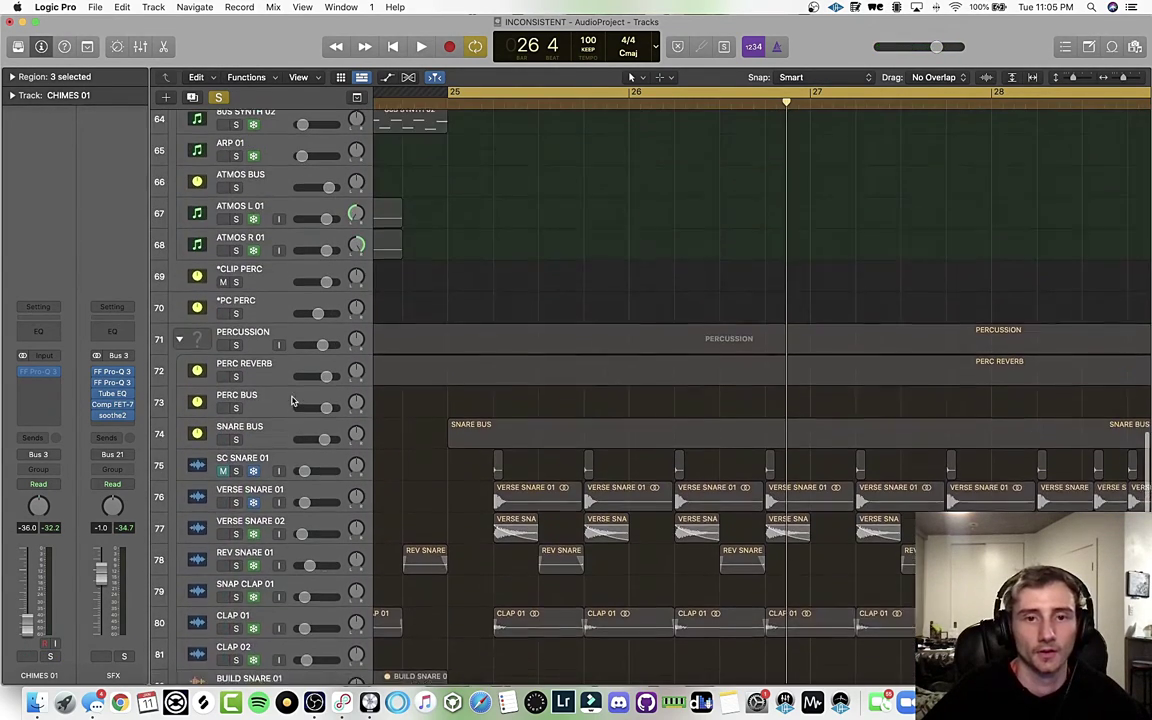
{"action": "left_click", "coordinate": [236, 376]}
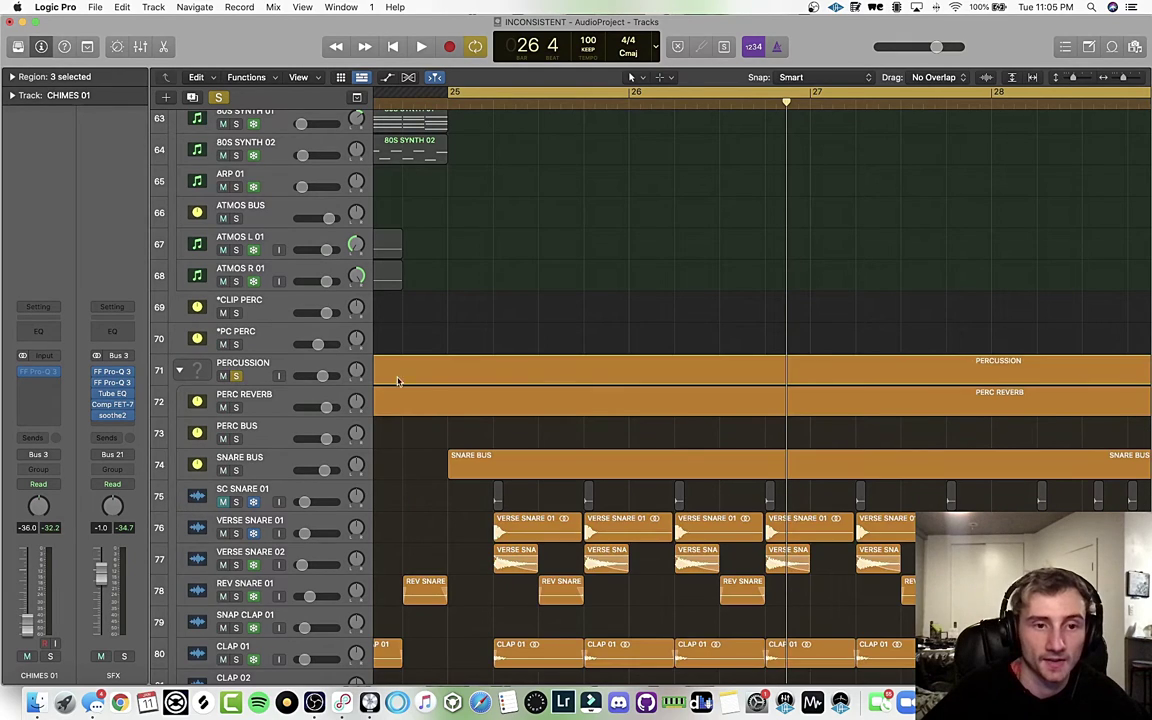
{"action": "key", "text": "space"}
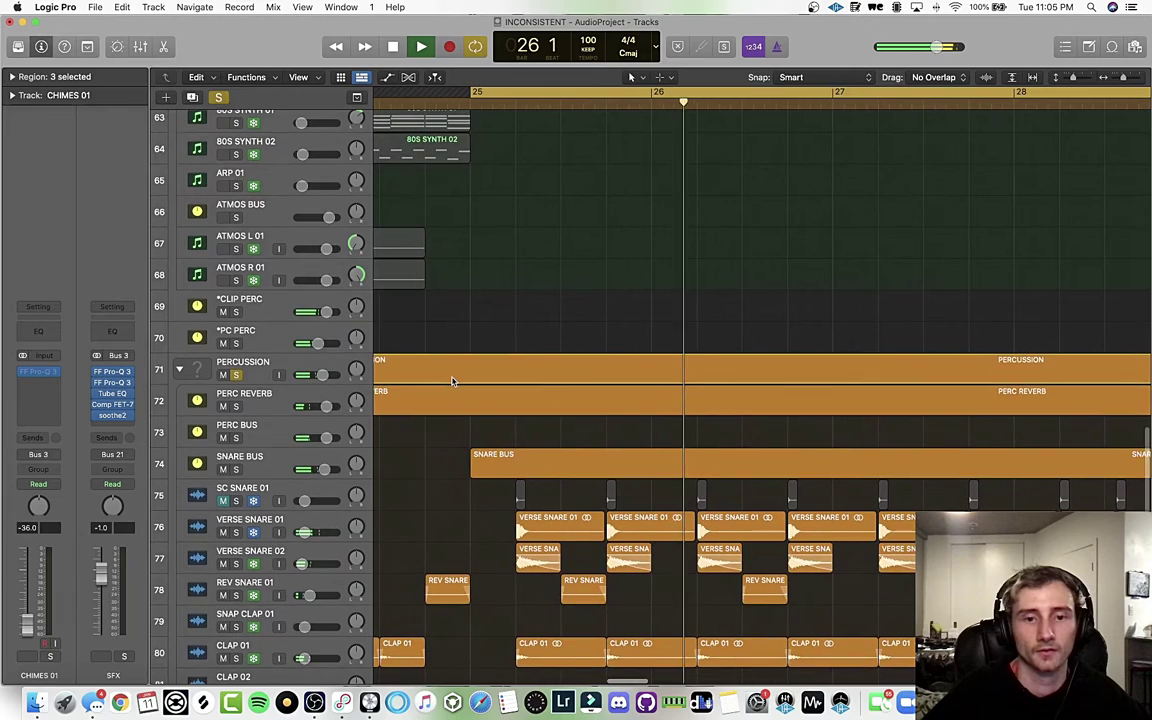
{"action": "scroll", "coordinate": [445, 385], "scroll_direction": "down", "scroll_amount": 15}
{"action": "scroll", "coordinate": [452, 381], "scroll_direction": "down", "scroll_amount": 1}
{"action": "key", "text": "space"}
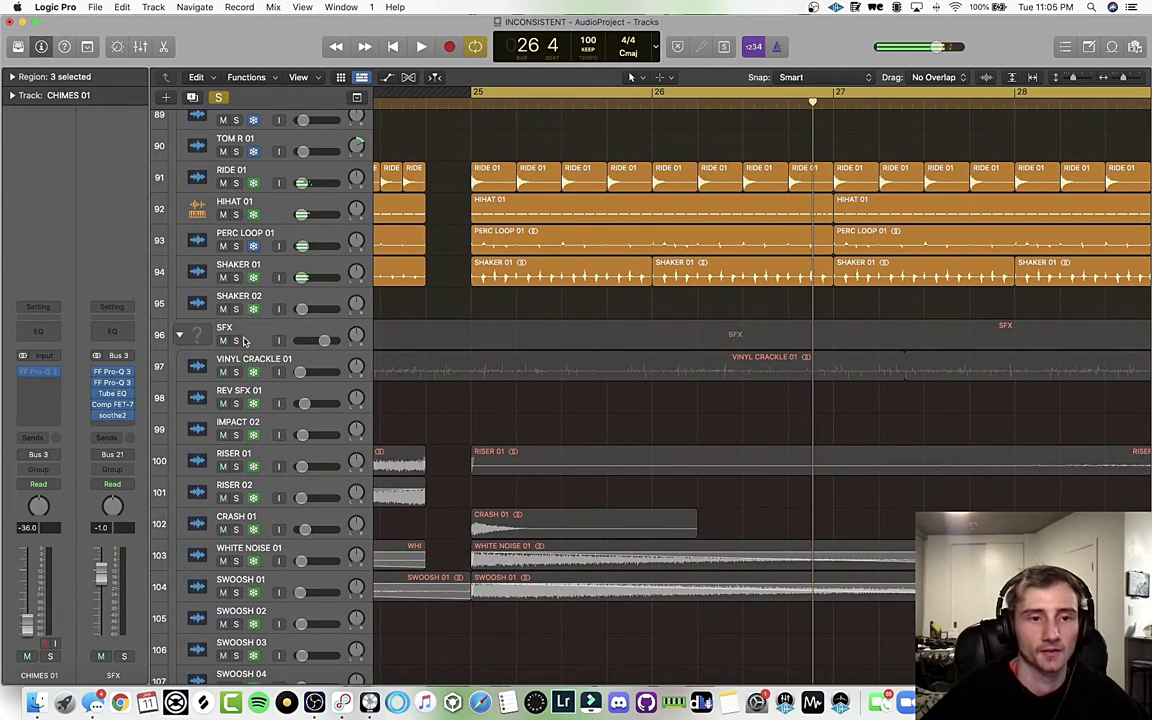
- Add the SFX group to the soloed PERCUSSION and play both groups from bar 25
{"action": "left_click", "coordinate": [236, 340]}
{"action": "key", "text": "space"}
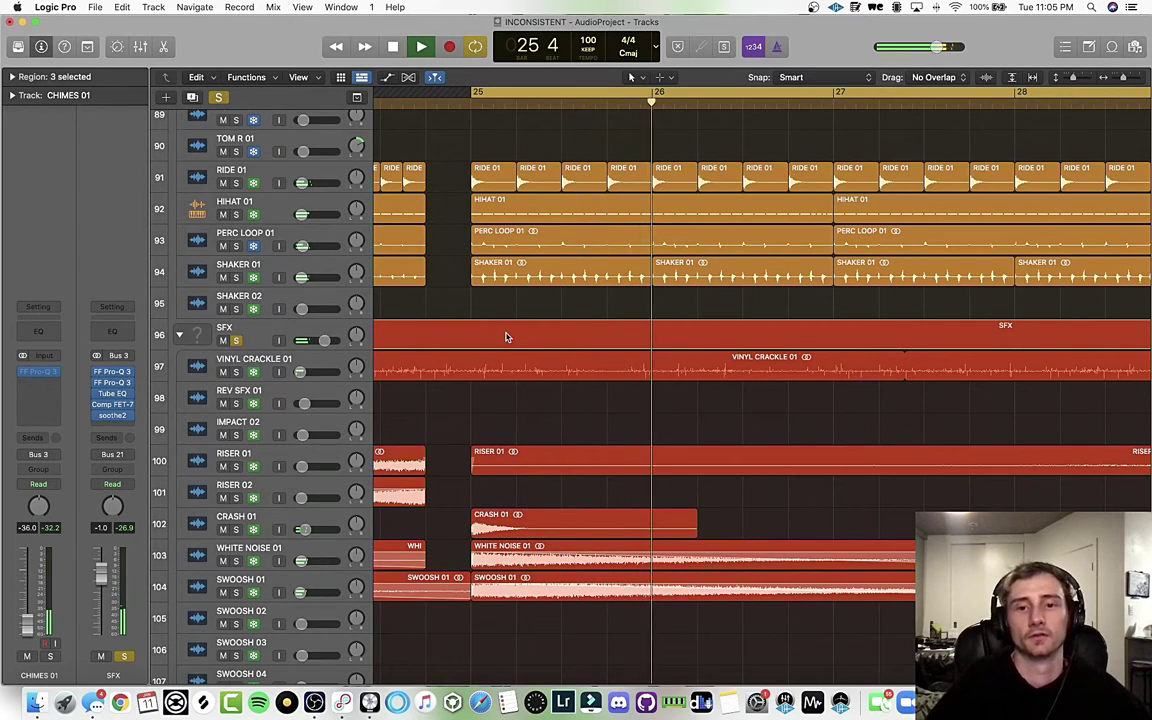
{"action": "scroll", "coordinate": [548, 347], "scroll_direction": "right", "scroll_amount": 3}
{"action": "scroll", "coordinate": [548, 350], "scroll_direction": "right", "scroll_amount": 6}
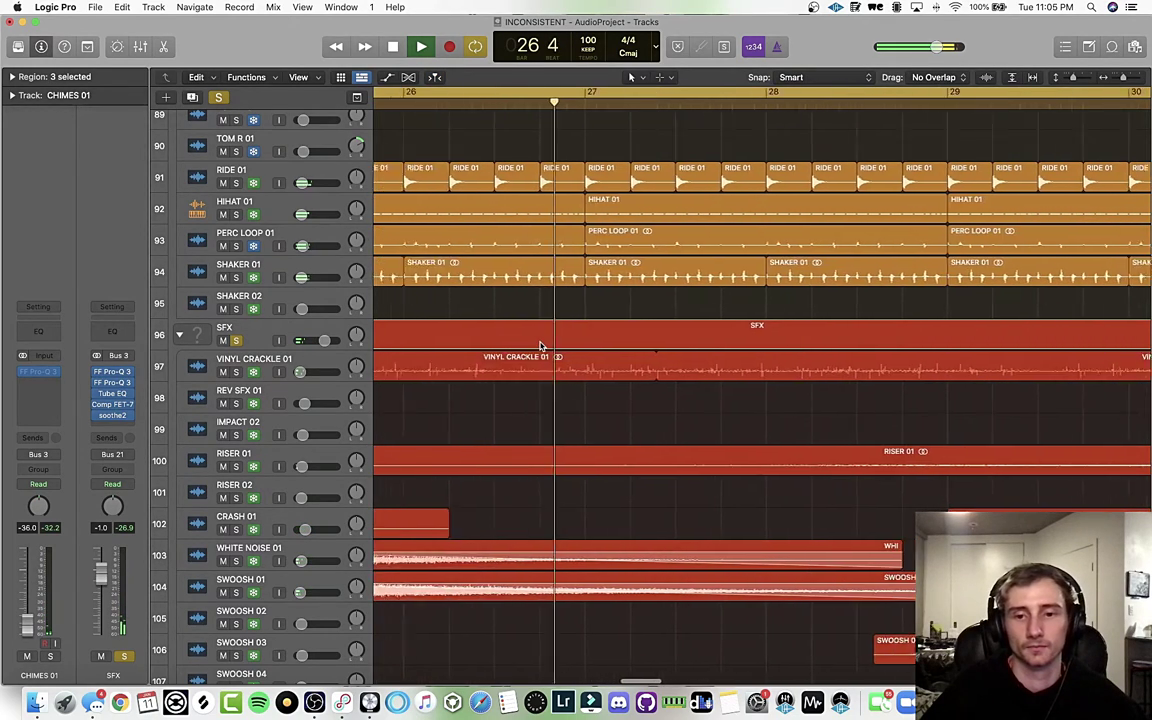
- Examine the SFX and percussion regions while both groups play through bars 27 to 32, stopping just before bar 33
{"action": "scroll", "coordinate": [540, 344], "scroll_direction": "down", "scroll_amount": 5}
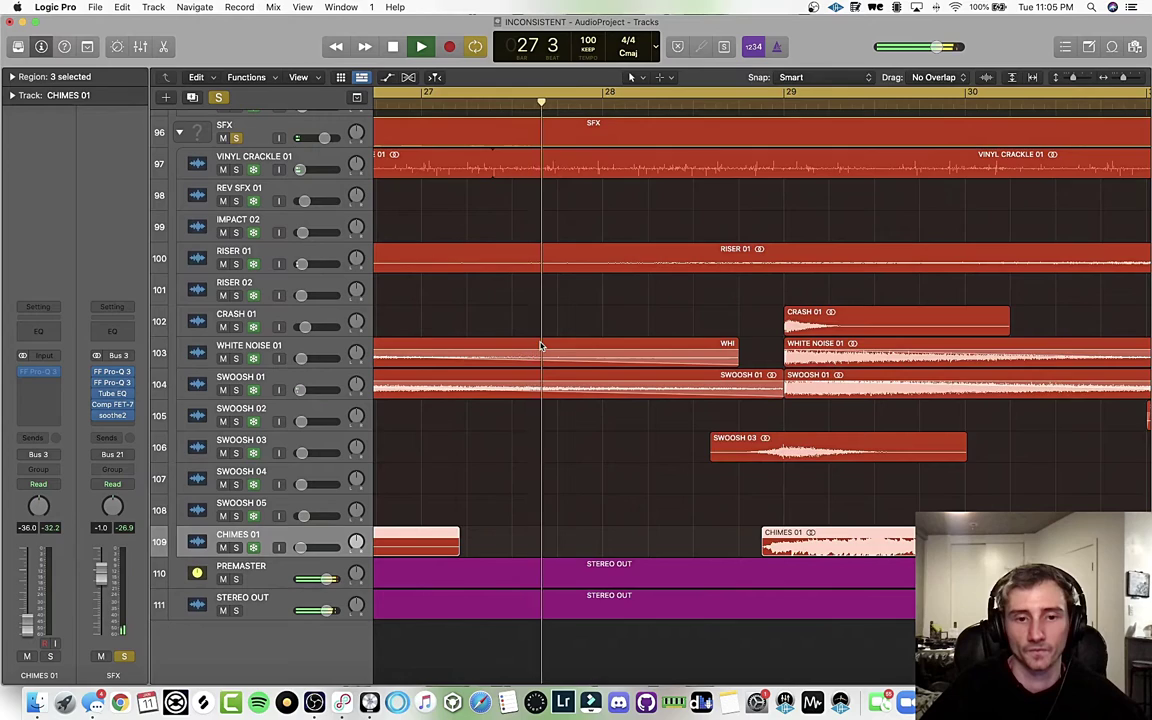
{"action": "scroll", "coordinate": [540, 347], "scroll_direction": "left", "scroll_amount": 5}
{"action": "scroll", "coordinate": [540, 347], "scroll_direction": "right", "scroll_amount": 10}
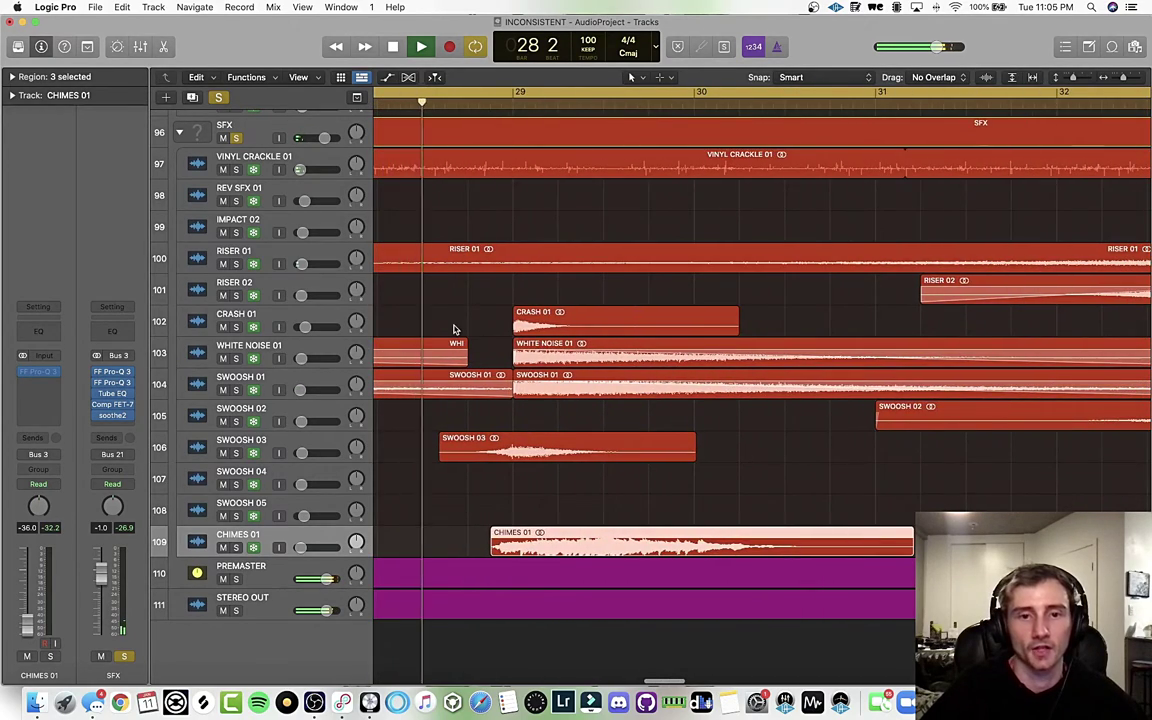
{"action": "scroll", "coordinate": [455, 327], "scroll_direction": "up", "scroll_amount": 4}
{"action": "scroll", "coordinate": [475, 326], "scroll_direction": "up", "scroll_amount": 5}
{"action": "scroll", "coordinate": [478, 325], "scroll_direction": "down", "scroll_amount": 2}
{"action": "scroll", "coordinate": [479, 325], "scroll_direction": "down", "scroll_amount": 2}
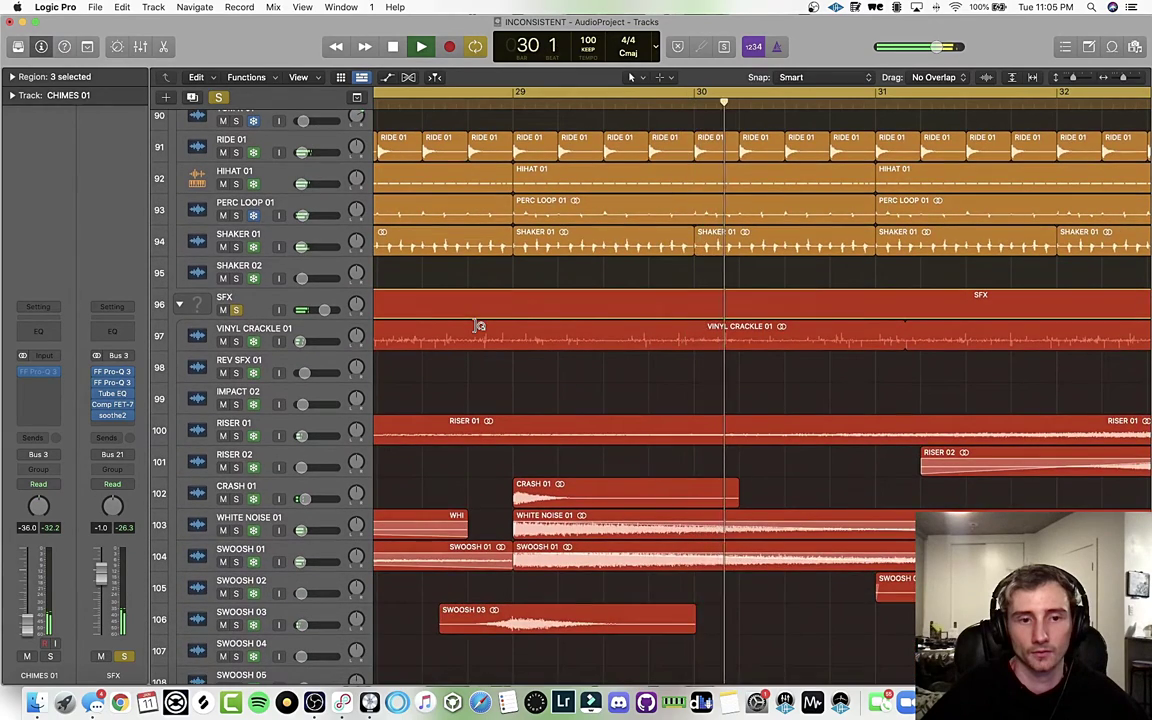
{"action": "scroll", "coordinate": [481, 328], "scroll_direction": "left", "scroll_amount": 8}
{"action": "scroll", "coordinate": [520, 397], "scroll_direction": "right", "scroll_amount": 11}
{"action": "scroll", "coordinate": [518, 397], "scroll_direction": "right", "scroll_amount": 5}
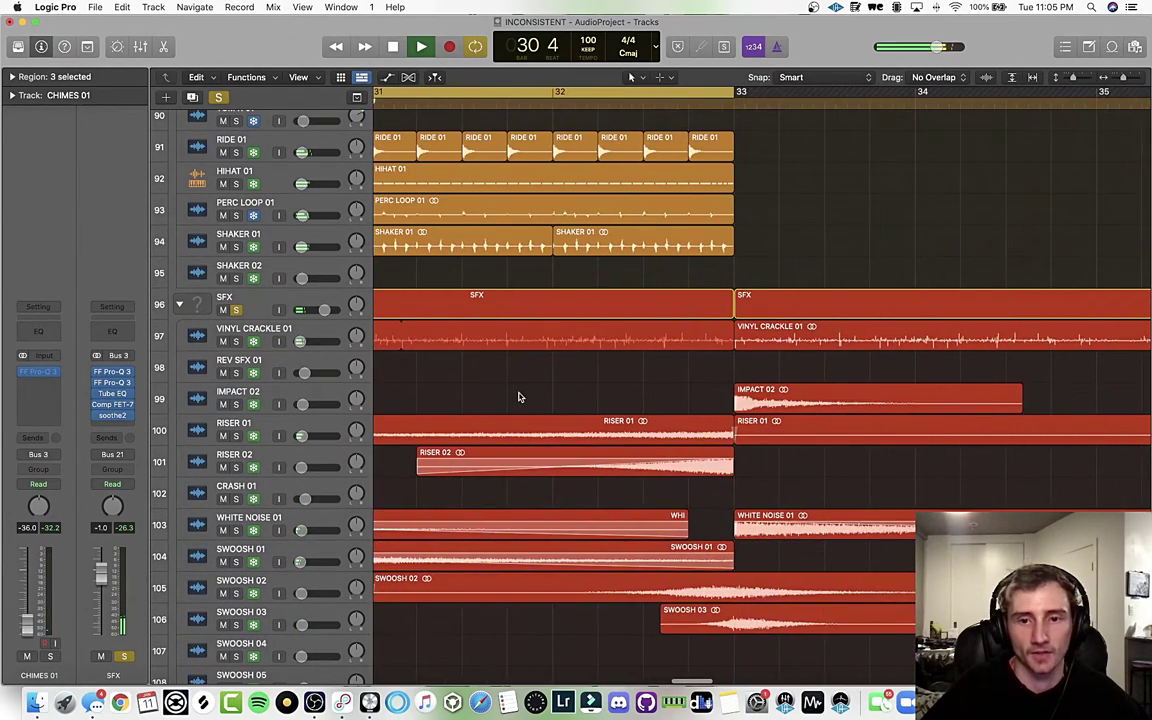
{"action": "scroll", "coordinate": [525, 420], "scroll_direction": "left", "scroll_amount": 2}
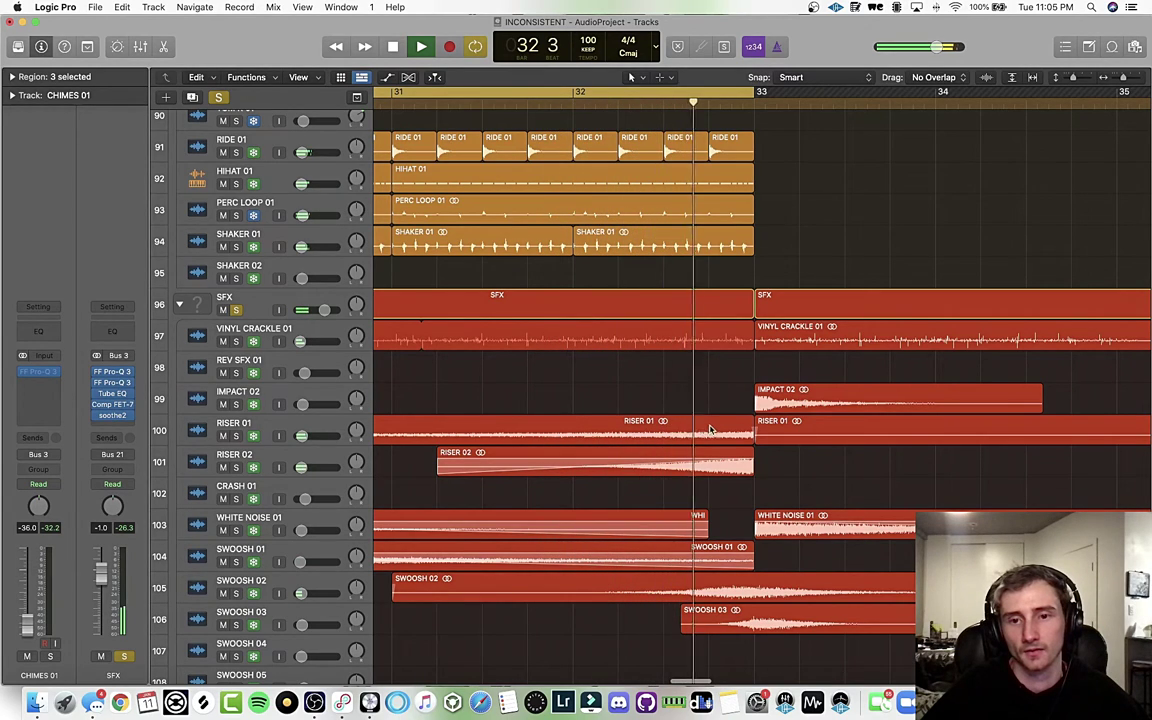
{"action": "key", "text": "space"}
- Select the PERCUSSION group track, inspect the settings of its UAD Pultec EQP-1A Legacy plug-in and close the plug-in window
{"action": "scroll", "coordinate": [700, 420], "scroll_direction": "left", "scroll_amount": 10}
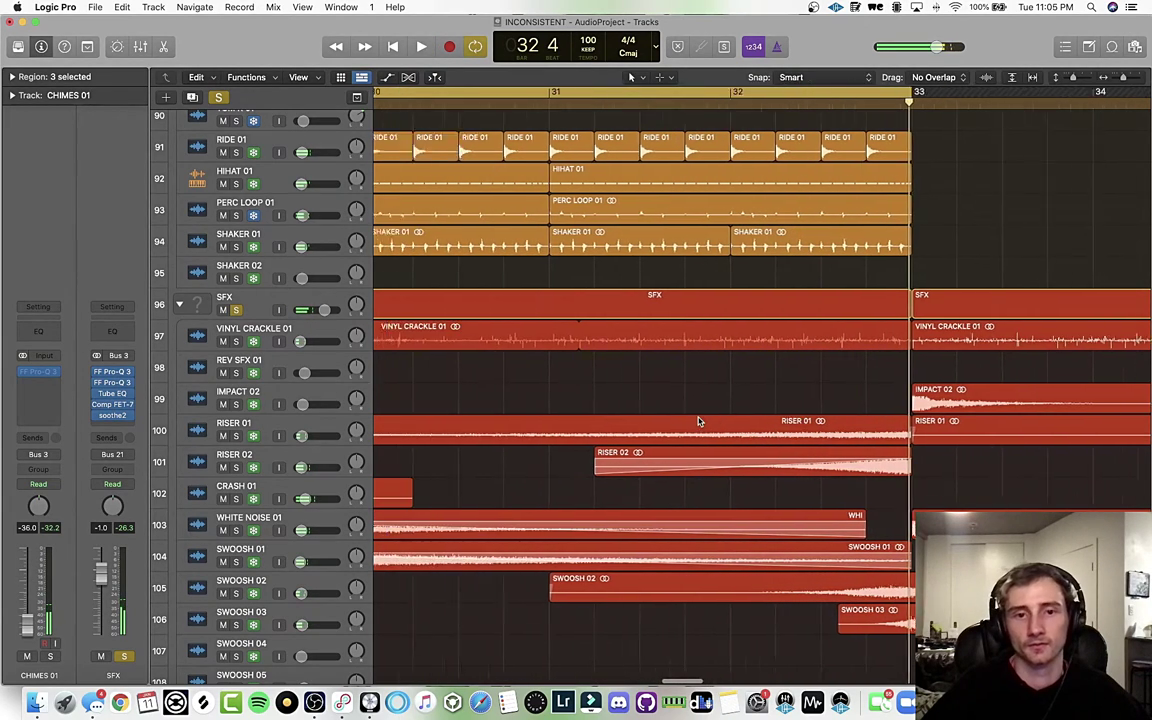
{"action": "scroll", "coordinate": [427, 406], "scroll_direction": "up", "scroll_amount": 10}
{"action": "scroll", "coordinate": [427, 406], "scroll_direction": "up", "scroll_amount": 15}
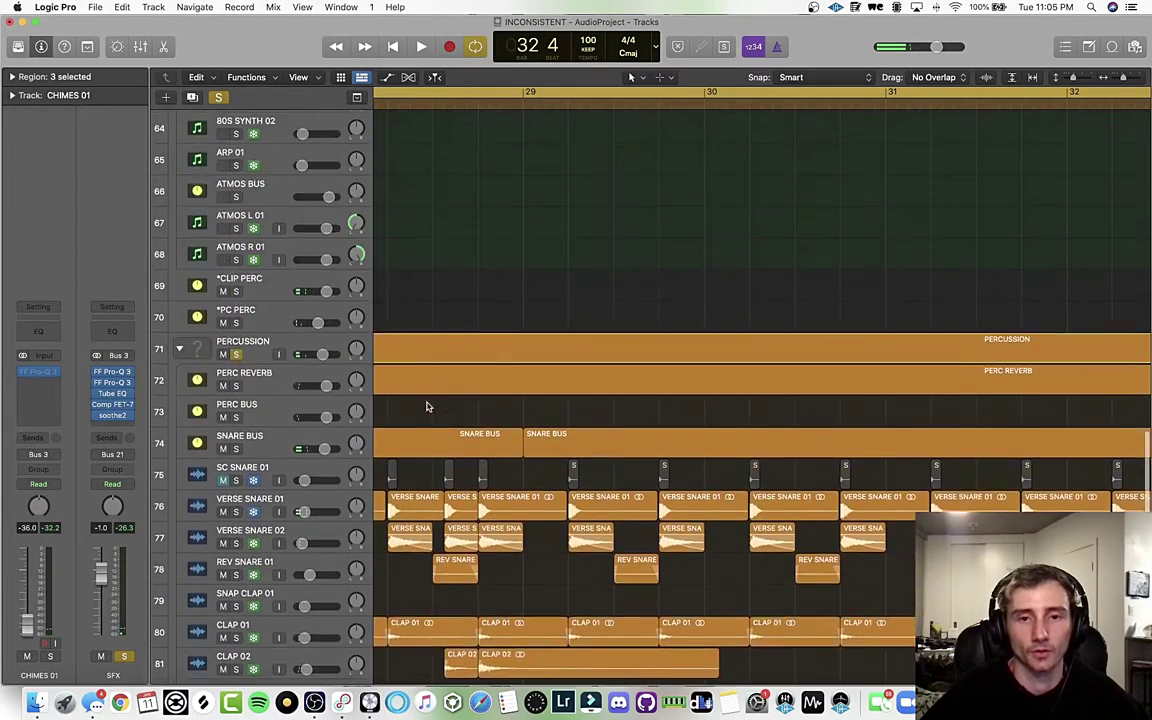
{"action": "scroll", "coordinate": [427, 406], "scroll_direction": "down", "scroll_amount": 8}
{"action": "scroll", "coordinate": [427, 406], "scroll_direction": "down", "scroll_amount": 4}
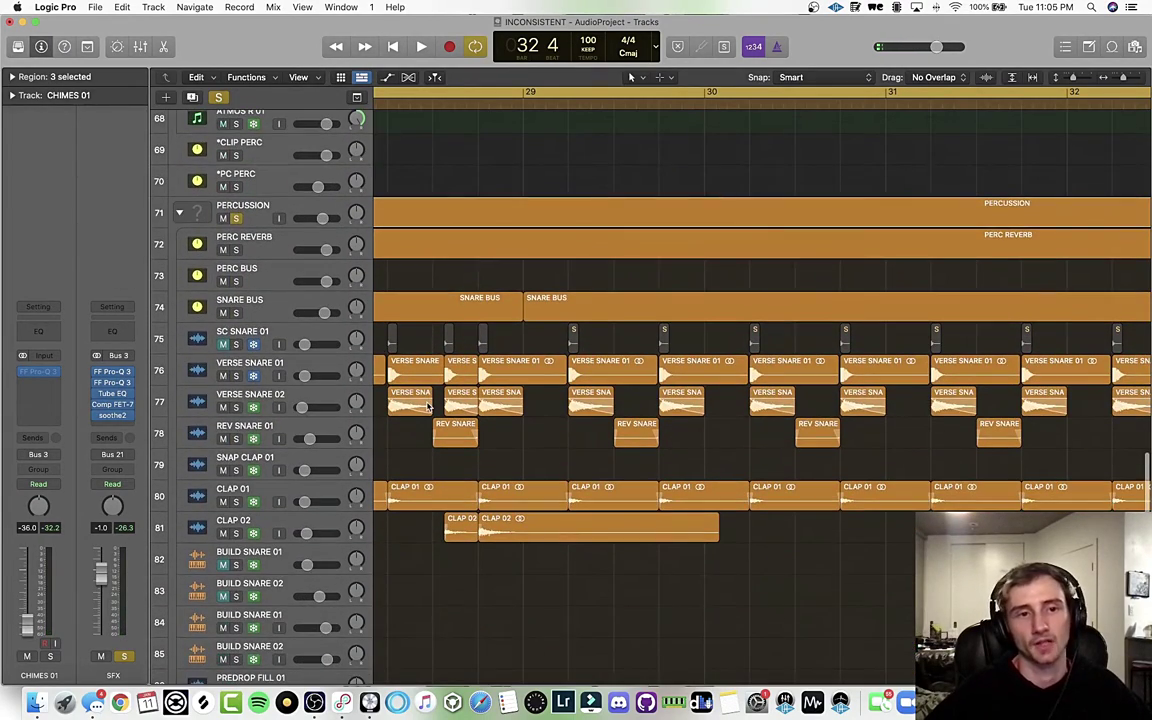
{"action": "left_click", "coordinate": [275, 207]}
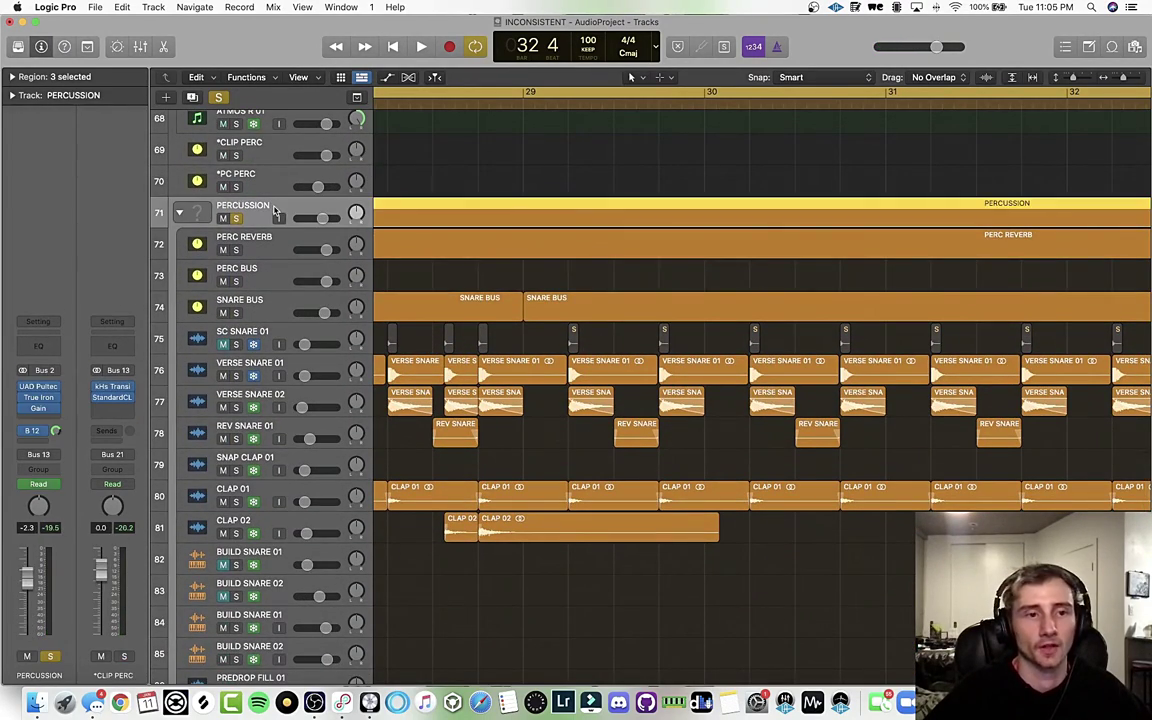
{"action": "left_click", "coordinate": [40, 390]}
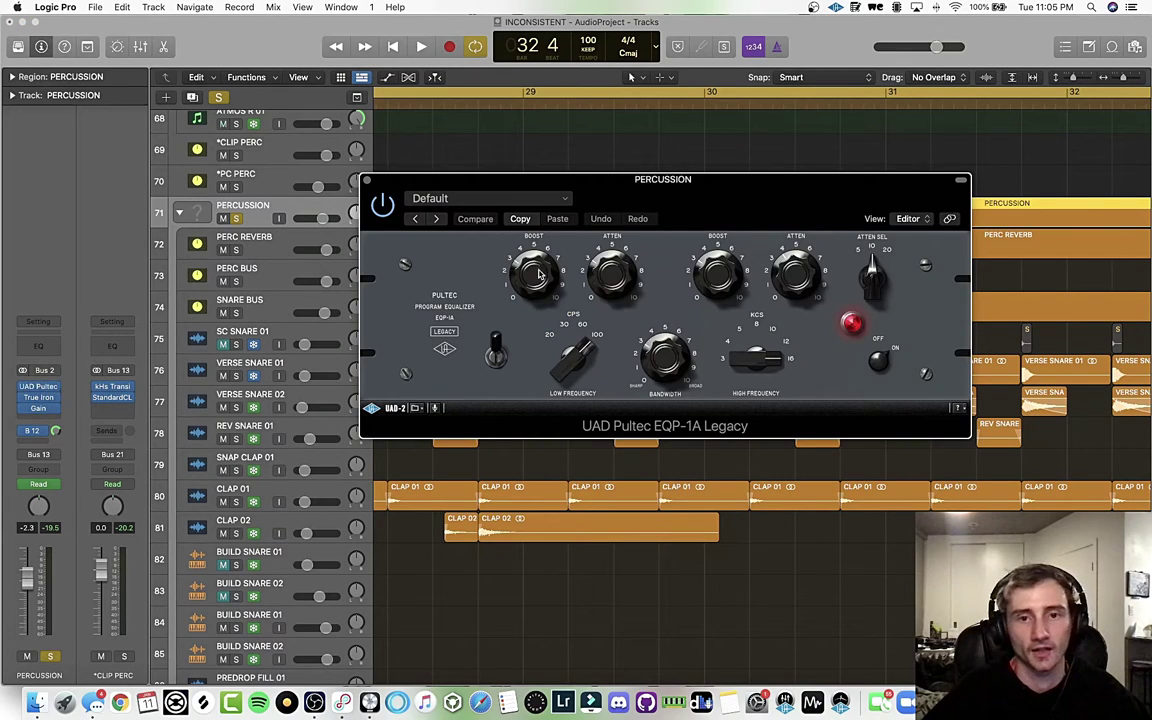
{"action": "left_click_drag", "start_coordinate": [733, 211], "coordinate": [652, 168]}
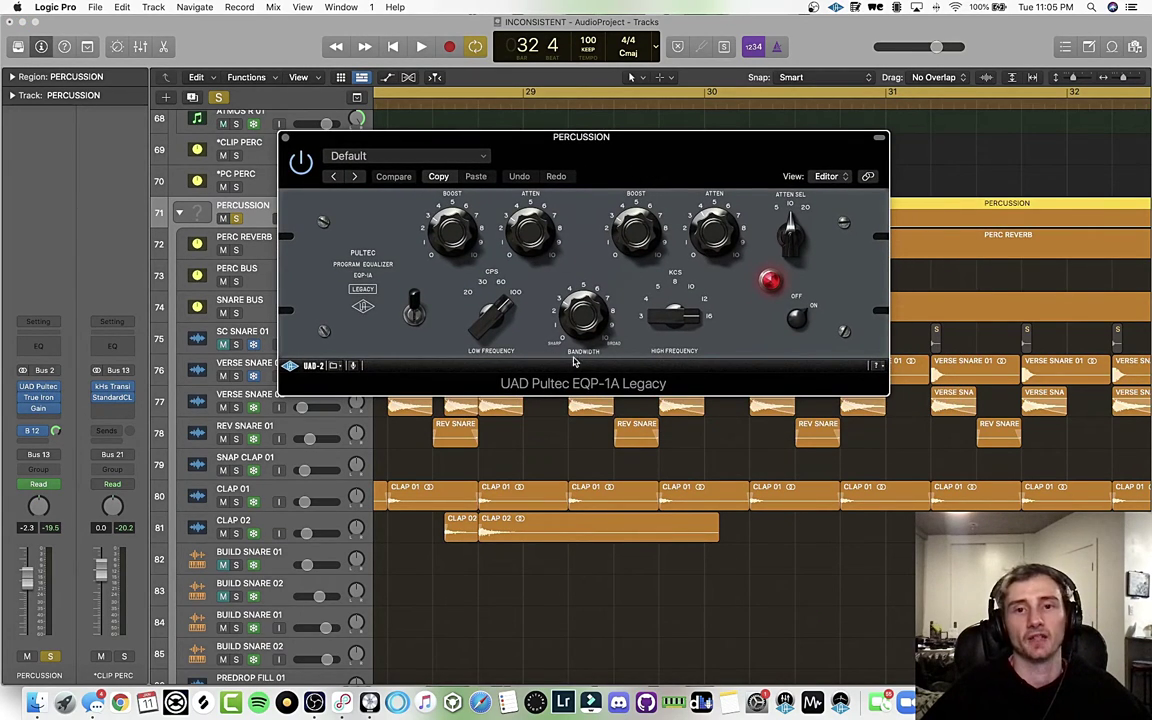
{"action": "left_click", "coordinate": [285, 138]}
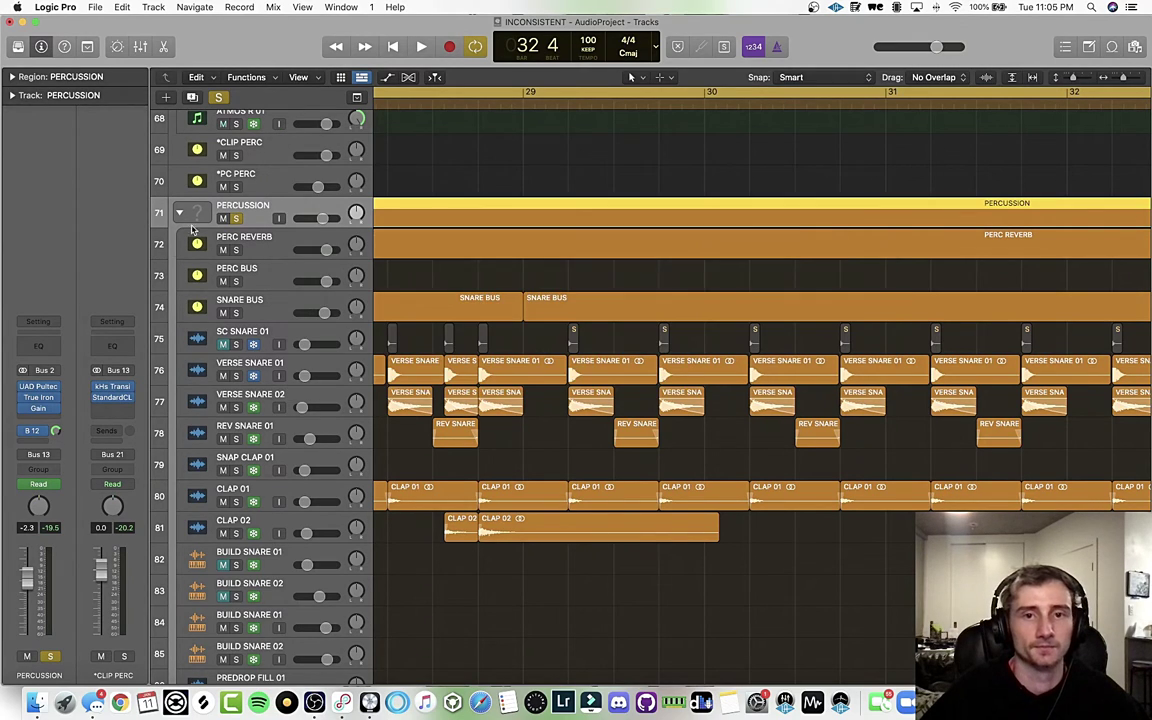
- Inspect the True Iron saturation settings on the PERCUSSION group and close the plug-in window
{"action": "left_click", "coordinate": [38, 399]}
{"action": "left_click_drag", "start_coordinate": [730, 177], "coordinate": [648, 128]}
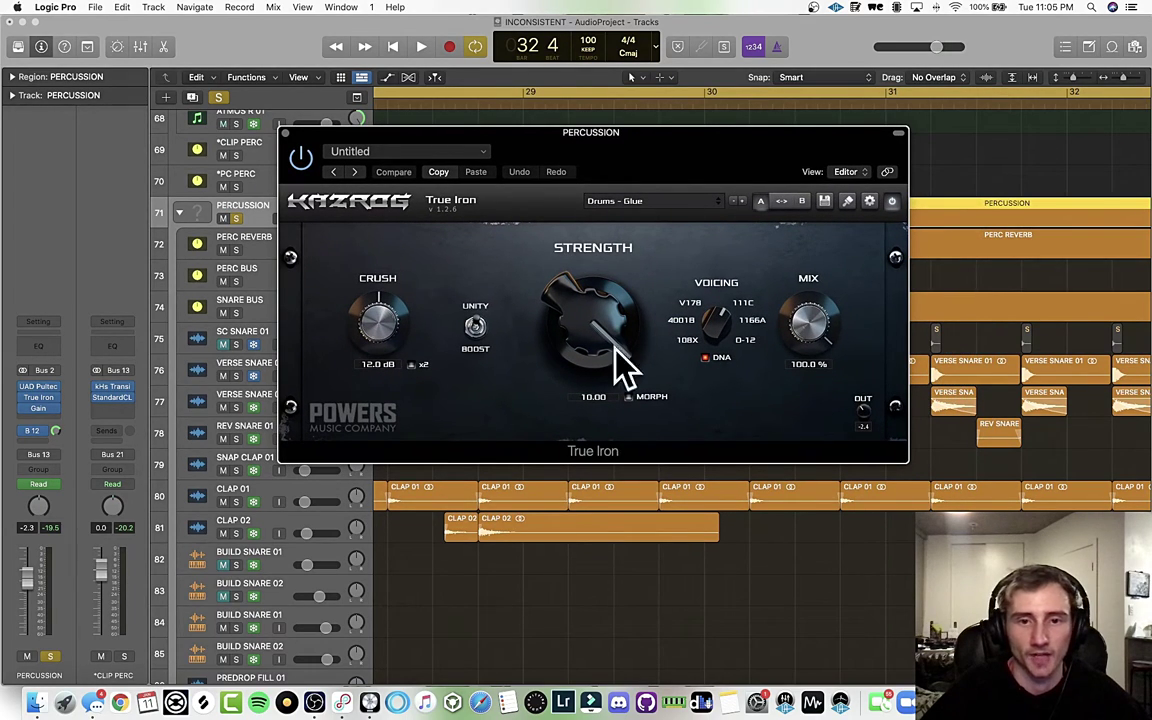
{"action": "left_click_drag", "start_coordinate": [617, 166], "coordinate": [616, 163]}
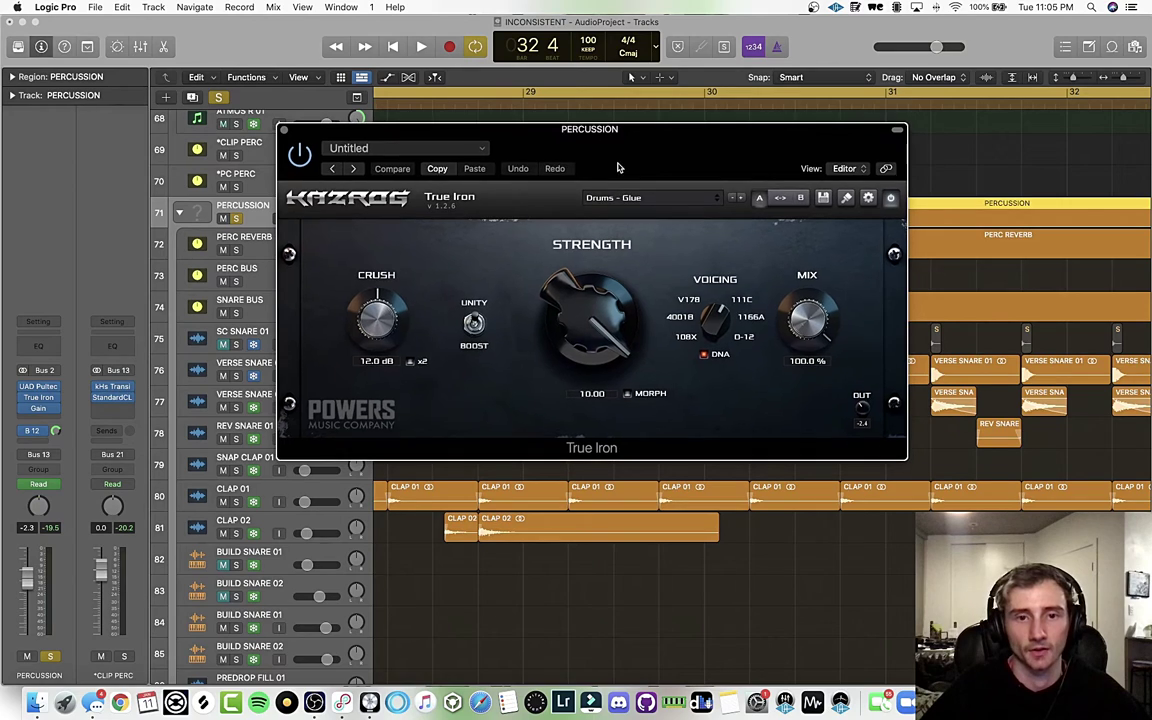
{"action": "left_click", "coordinate": [284, 130]}
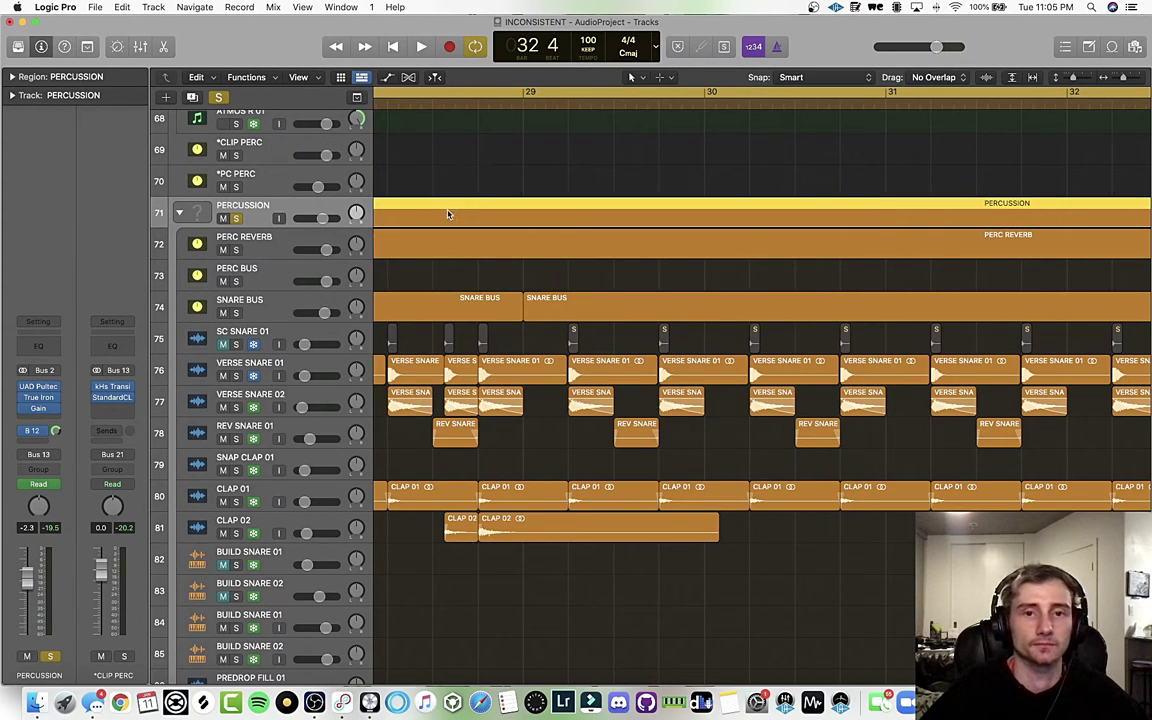
- Inspect the Gain plug-in on the PERCUSSION group, close it and check the group's bus send to *PC PERC
{"action": "left_click", "coordinate": [40, 410]}
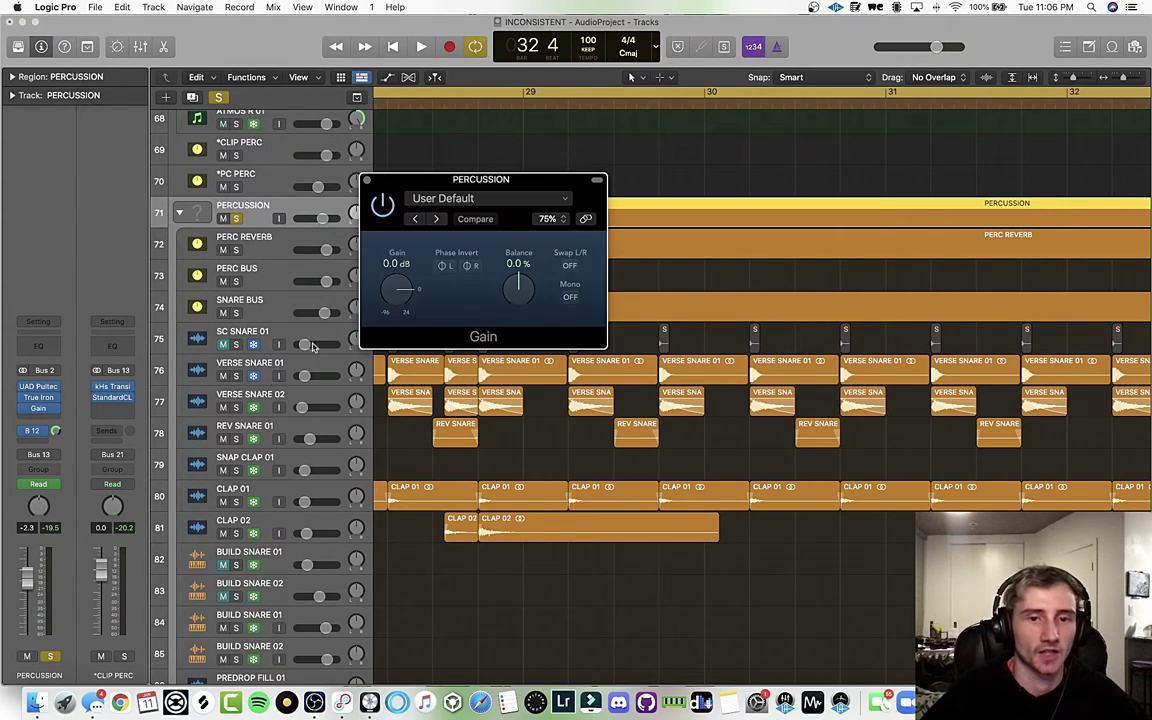
{"action": "left_click_drag", "start_coordinate": [432, 183], "coordinate": [502, 185]}
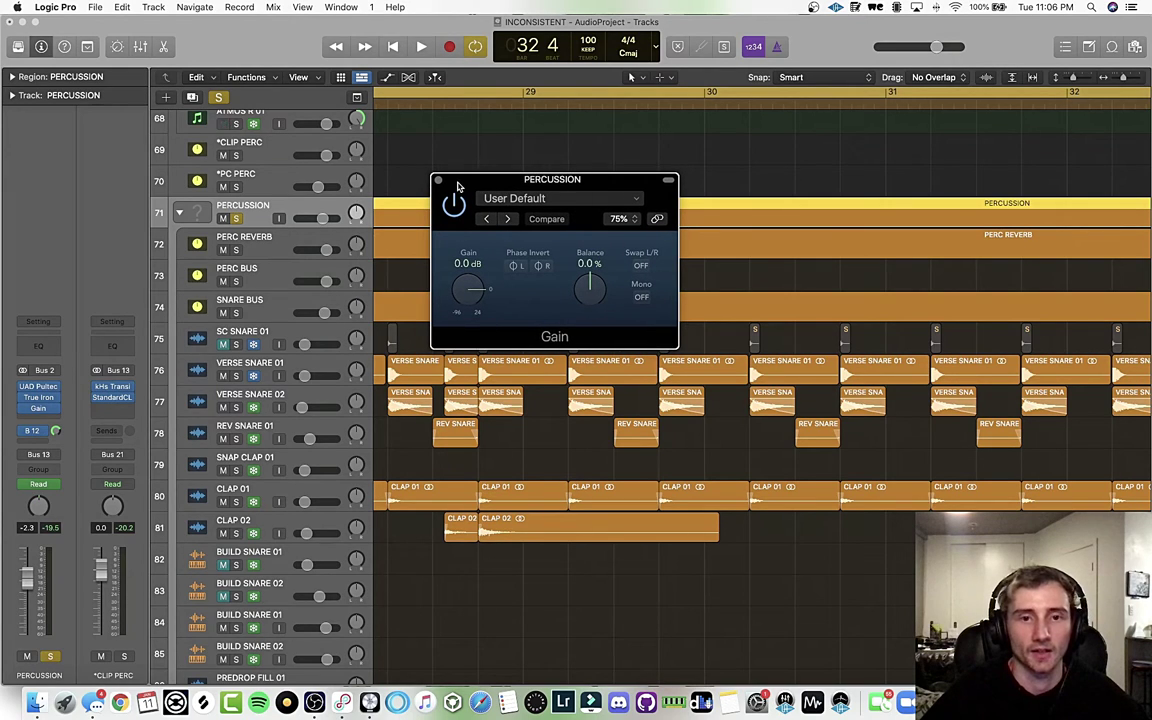
{"action": "left_click", "coordinate": [438, 181]}
{"action": "scroll", "coordinate": [420, 219], "scroll_direction": "left", "scroll_amount": 5}
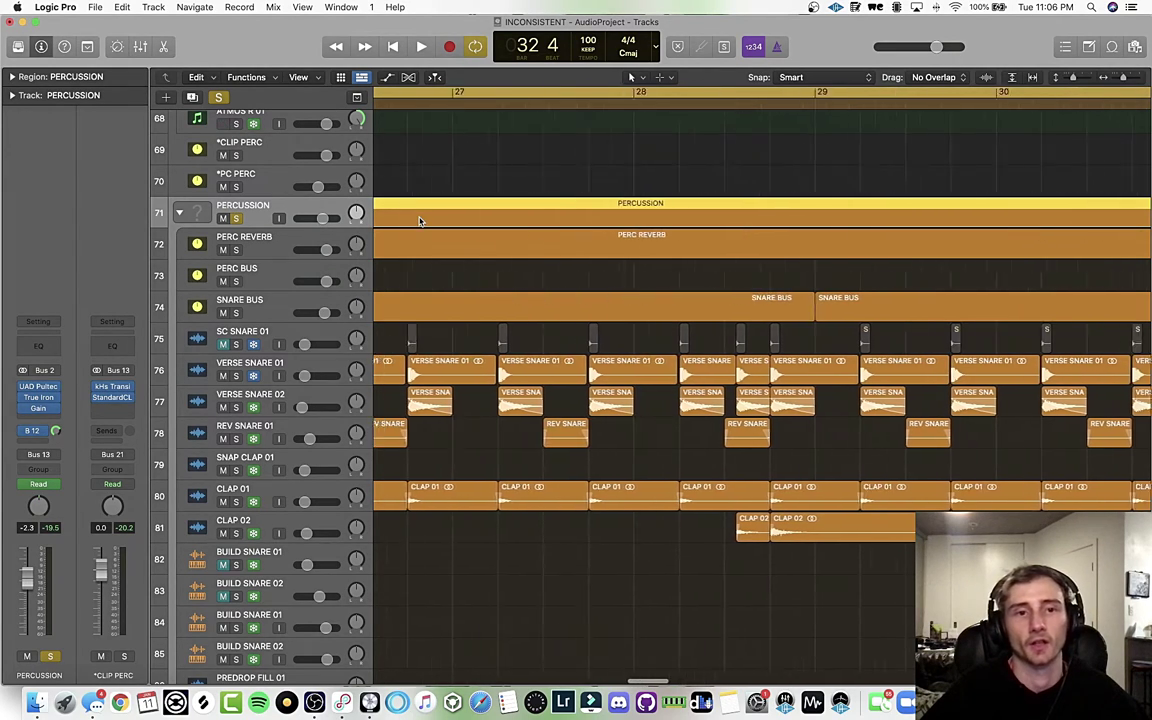
{"action": "scroll", "coordinate": [420, 219], "scroll_direction": "right", "scroll_amount": 2}
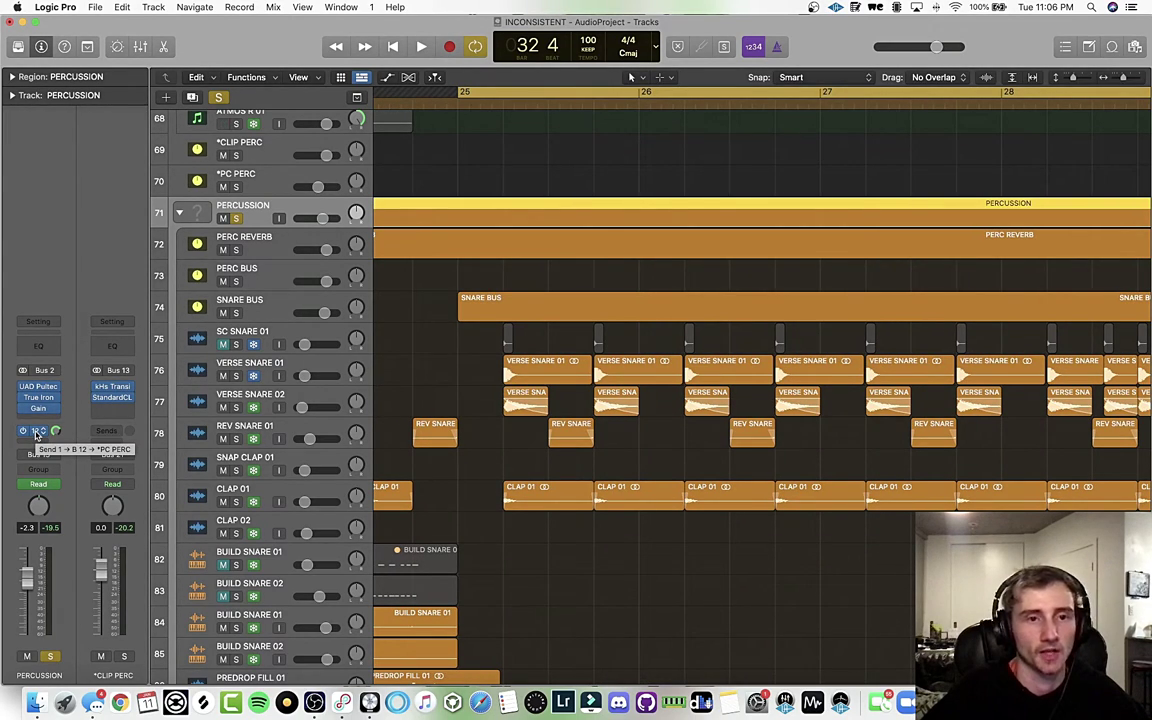
- Check the PERC BUS channel, select the *CLIP PERC track and inspect its kHs Transient Shaper, closing the plug-in window
{"action": "left_click", "coordinate": [274, 277]}
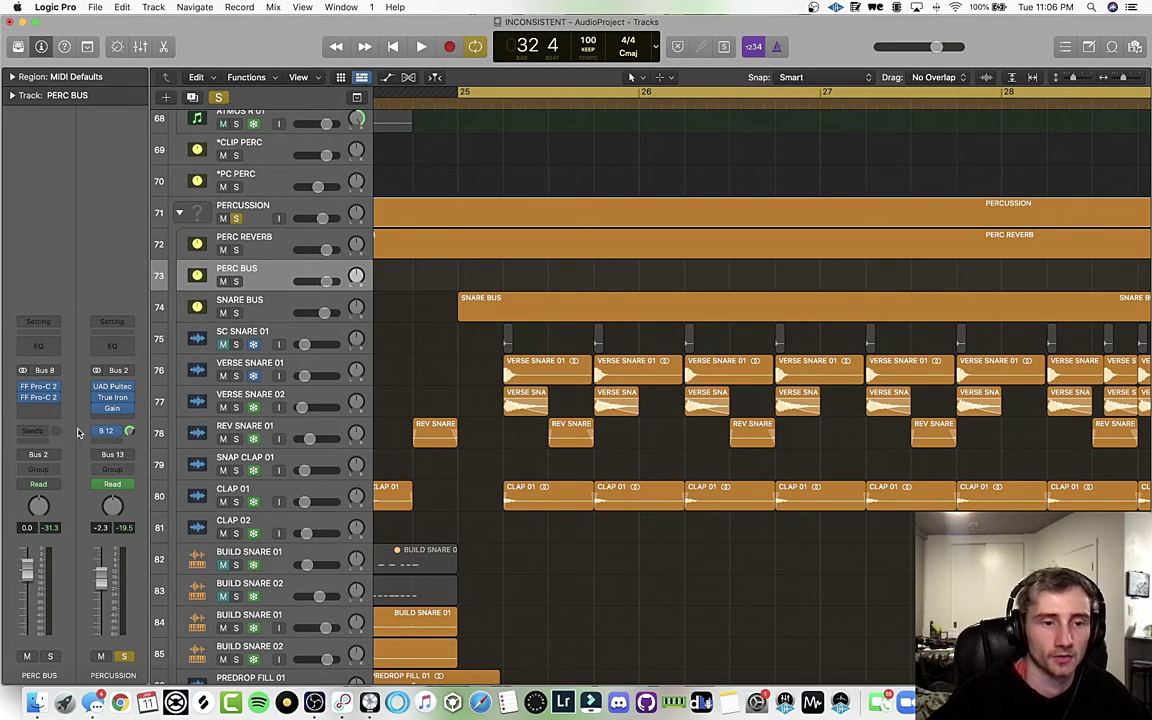
{"action": "left_click", "coordinate": [266, 156]}
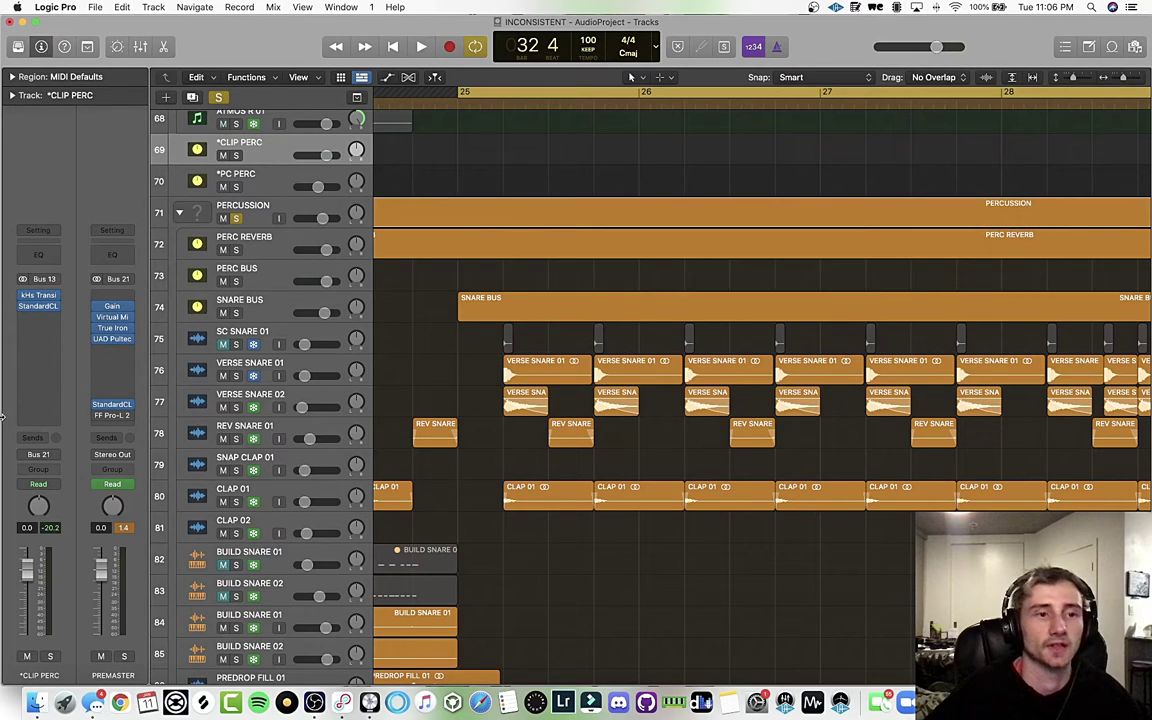
{"action": "left_click", "coordinate": [39, 301]}
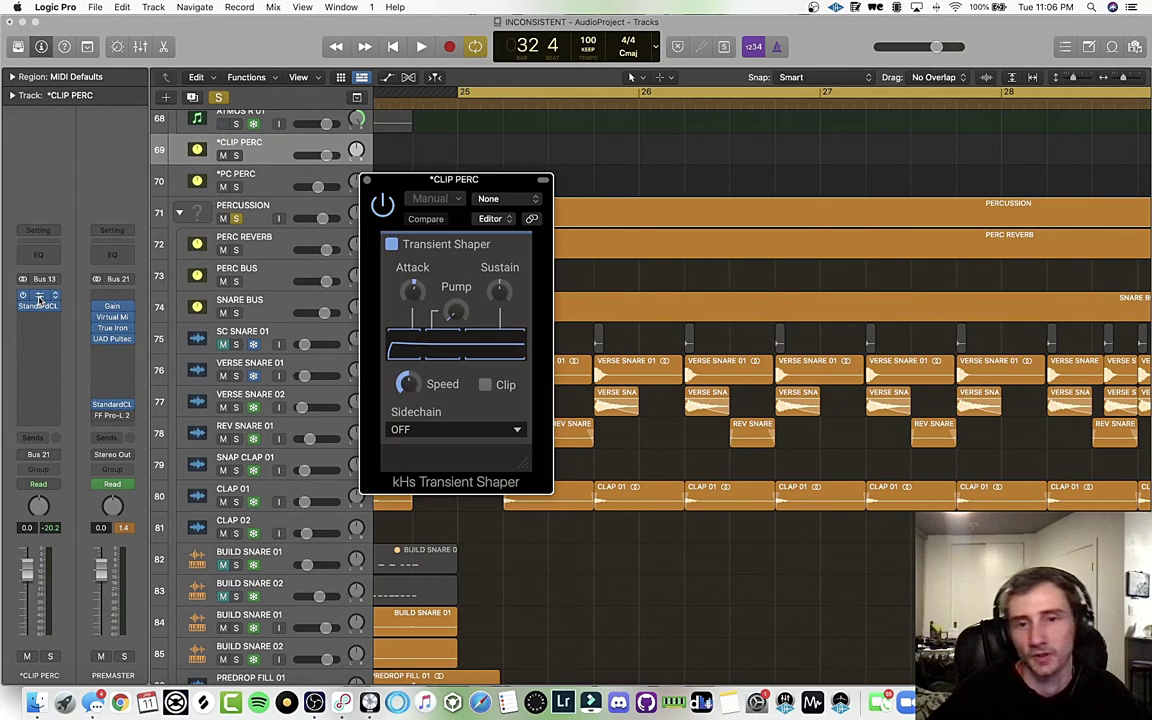
{"action": "left_click", "coordinate": [367, 182]}
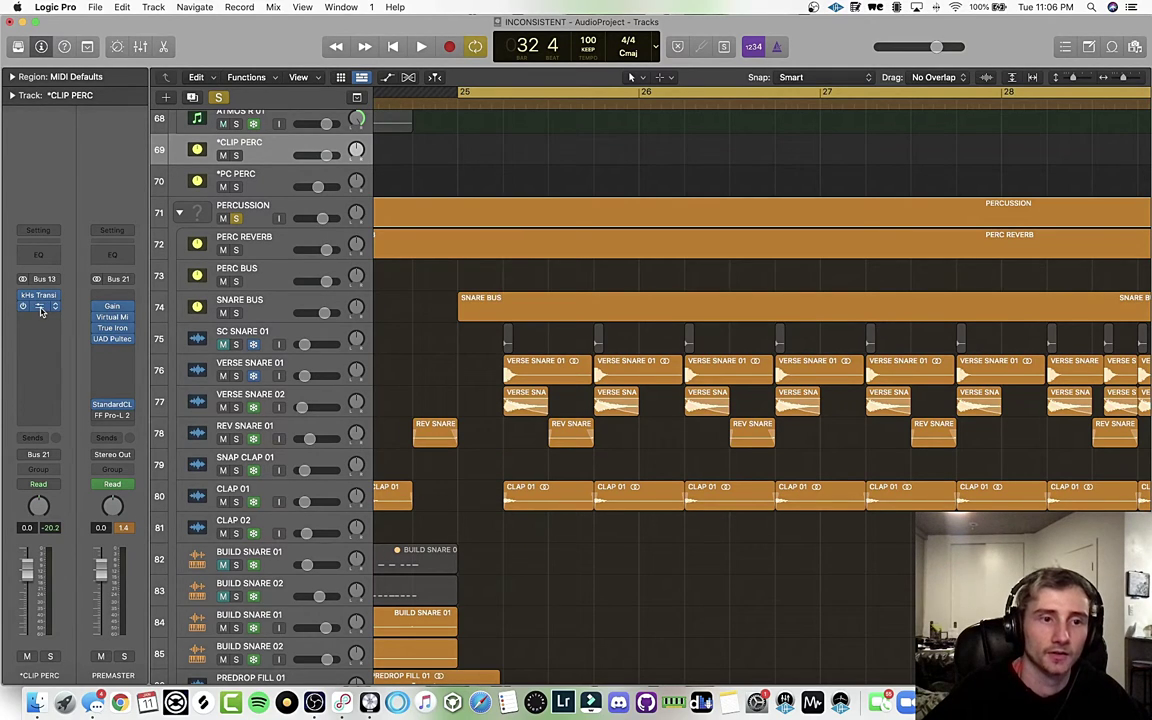
- Inspect the StandardCLIP plug-in on the *CLIP PERC channel and close its window
{"action": "left_click", "coordinate": [41, 308]}
{"action": "left_click_drag", "start_coordinate": [670, 210], "coordinate": [669, 188]}
{"action": "left_click", "coordinate": [366, 159]}
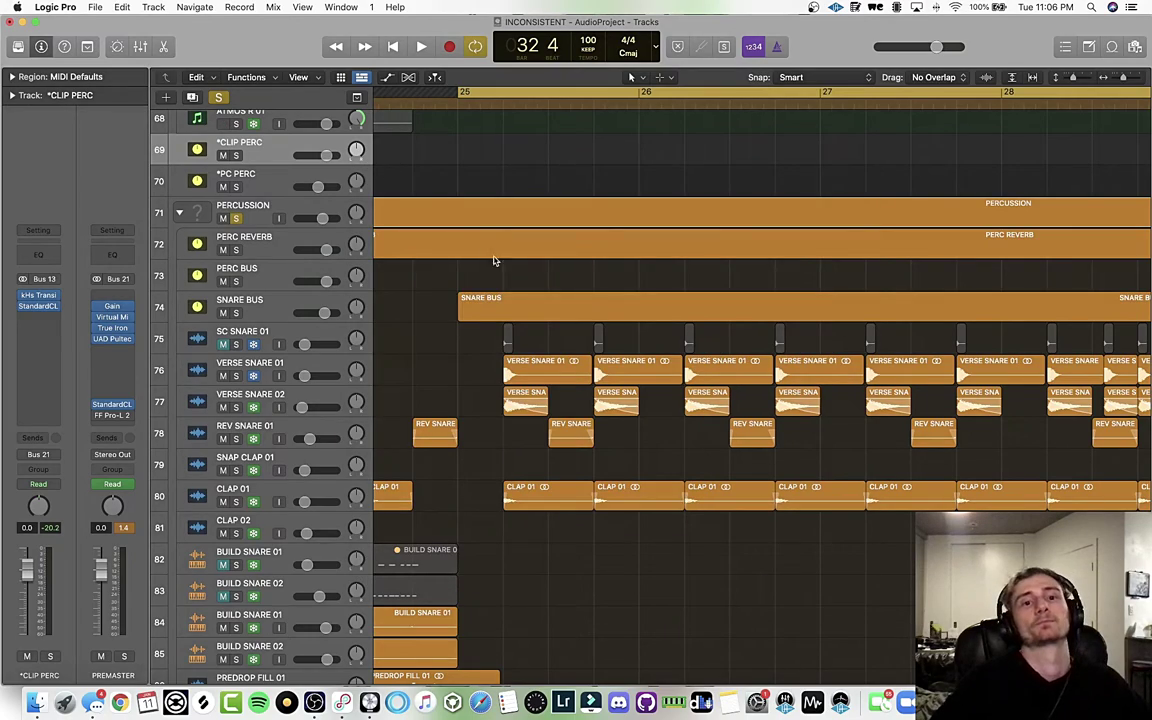
- Clear the solo from all soloed tracks in the project
{"action": "scroll", "coordinate": [481, 332], "scroll_direction": "up", "scroll_amount": 20}
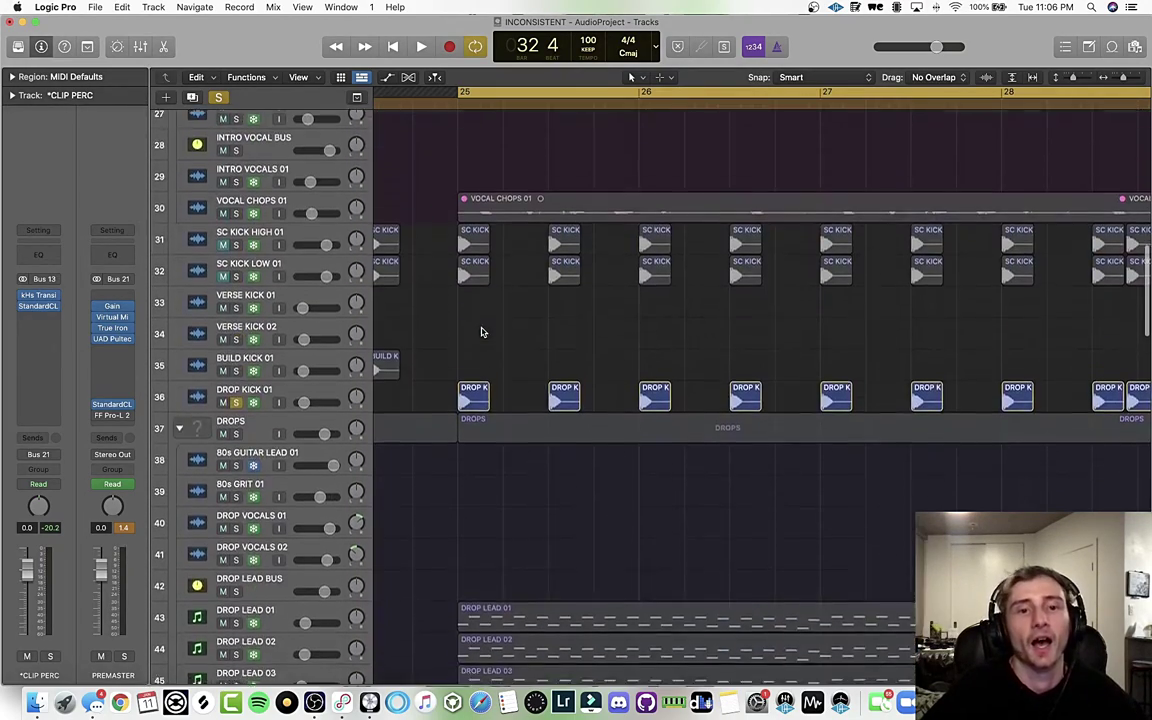
{"action": "scroll", "coordinate": [481, 332], "scroll_direction": "up", "scroll_amount": 3}
{"action": "scroll", "coordinate": [475, 335], "scroll_direction": "down", "scroll_amount": 4}
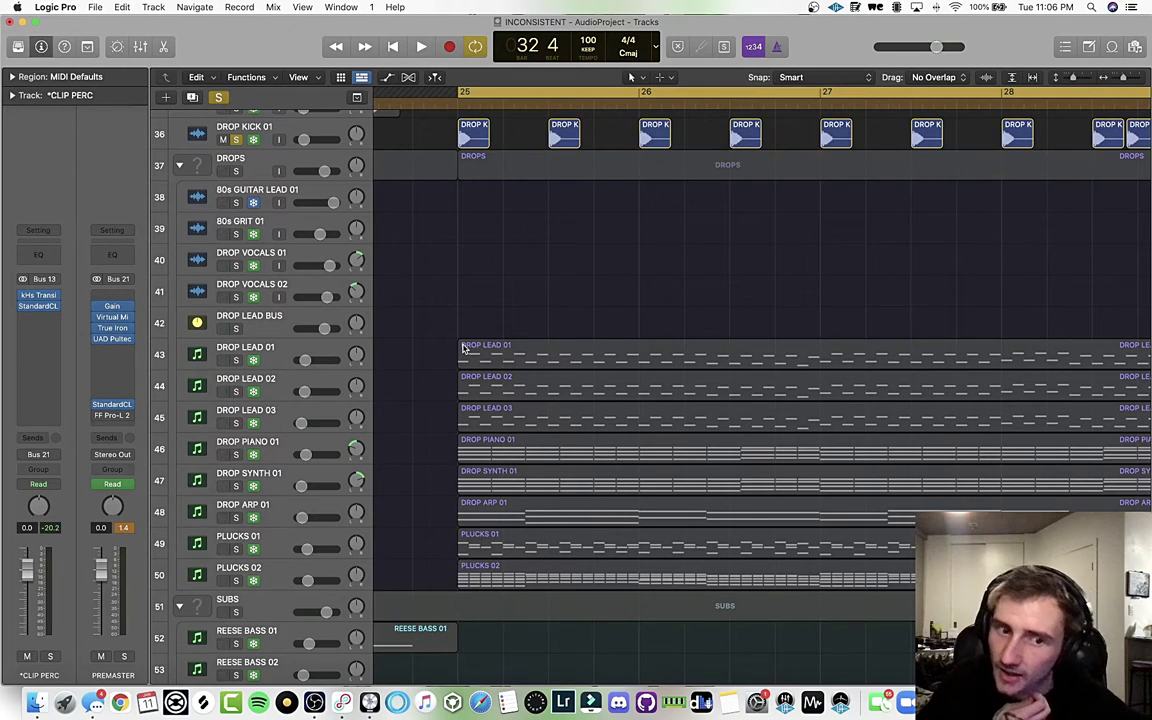
{"action": "scroll", "coordinate": [426, 369], "scroll_direction": "down", "scroll_amount": 3}
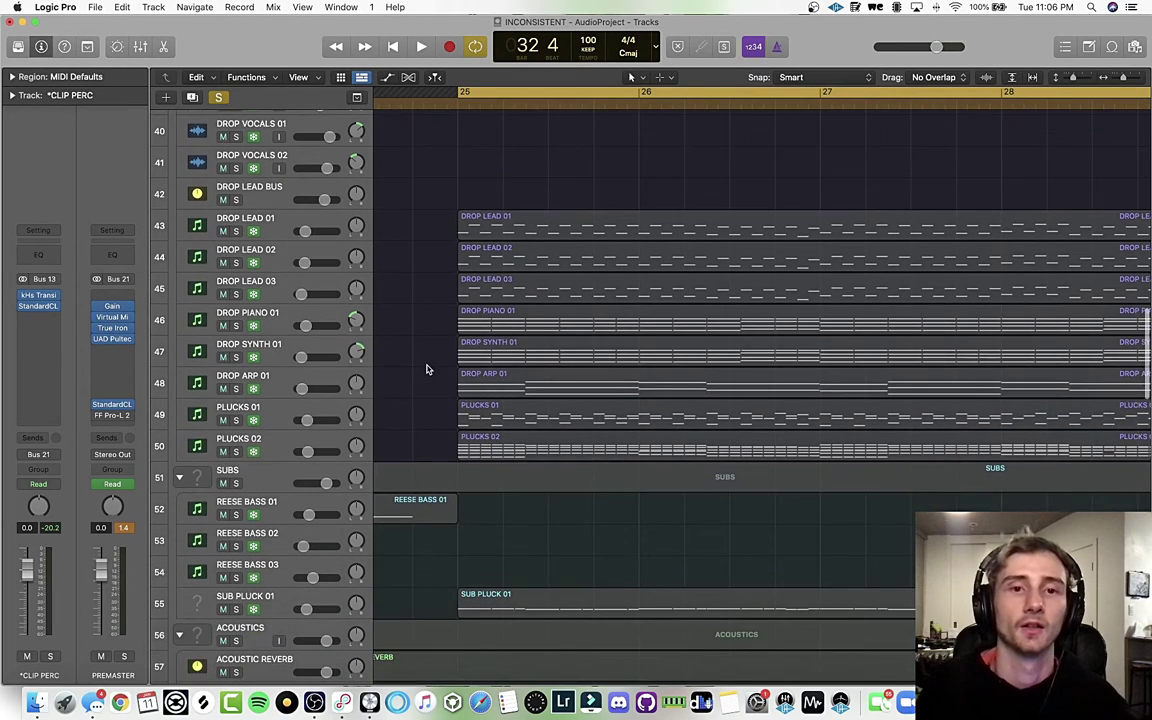
{"action": "left_click", "coordinate": [218, 98]}
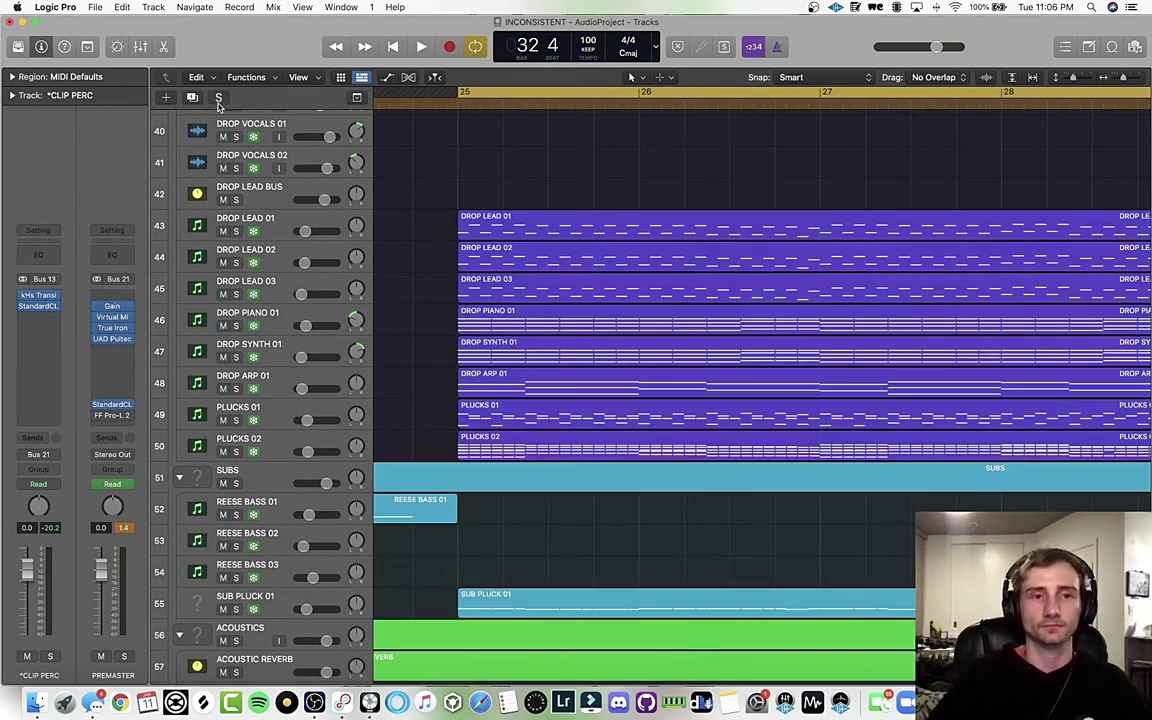
- Solo the SUB PLUCK 01 track in the SUBS group, start playback from bar 25 and select the track
{"action": "scroll", "coordinate": [412, 253], "scroll_direction": "up", "scroll_amount": 12}
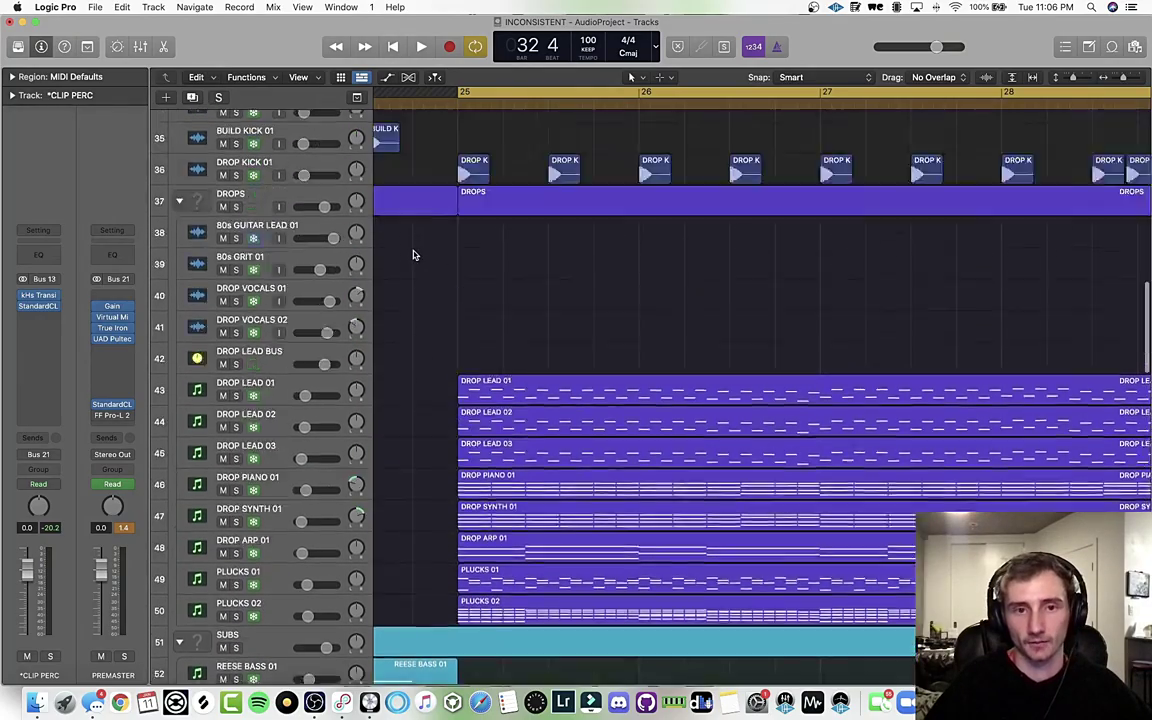
{"action": "scroll", "coordinate": [412, 253], "scroll_direction": "up", "scroll_amount": 9}
{"action": "scroll", "coordinate": [412, 253], "scroll_direction": "down", "scroll_amount": 20}
{"action": "scroll", "coordinate": [412, 253], "scroll_direction": "up", "scroll_amount": 5}
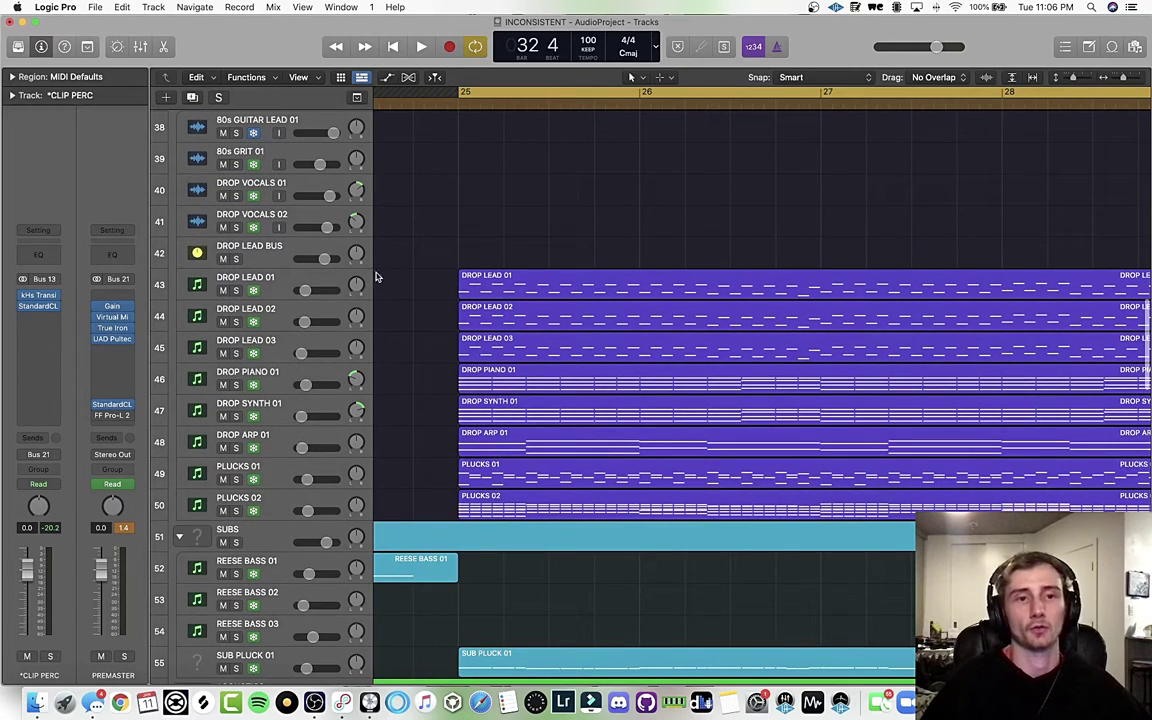
{"action": "scroll", "coordinate": [444, 299], "scroll_direction": "down", "scroll_amount": 7}
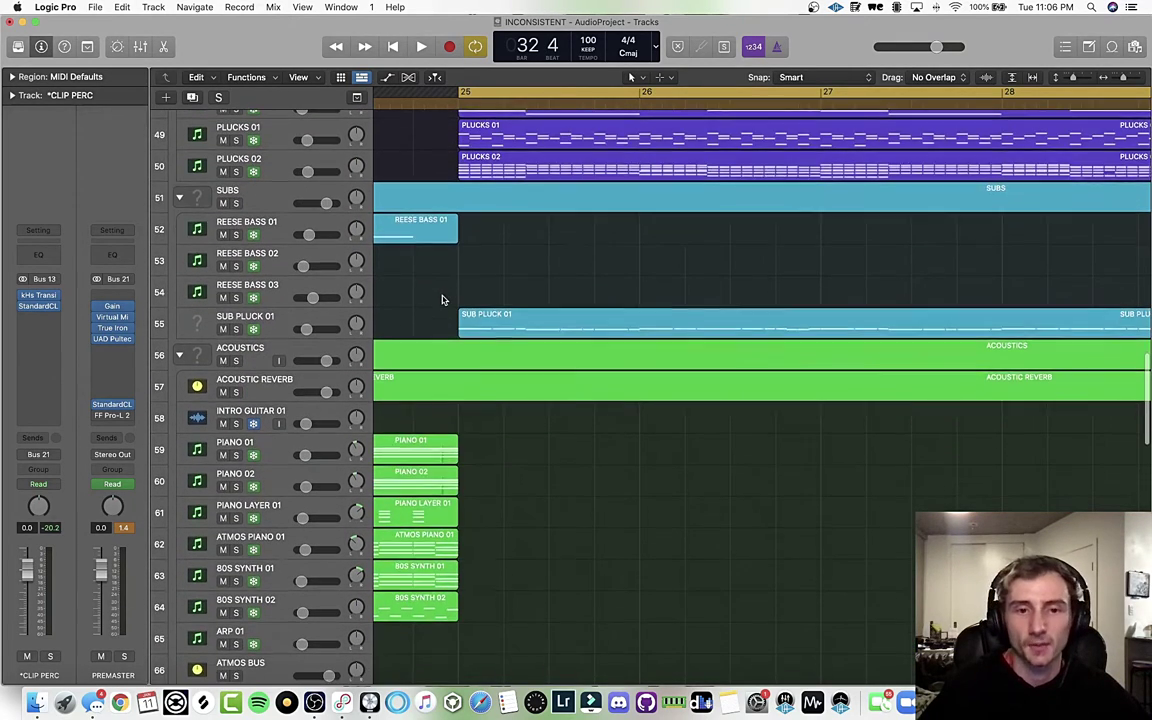
{"action": "scroll", "coordinate": [407, 304], "scroll_direction": "down", "scroll_amount": 2}
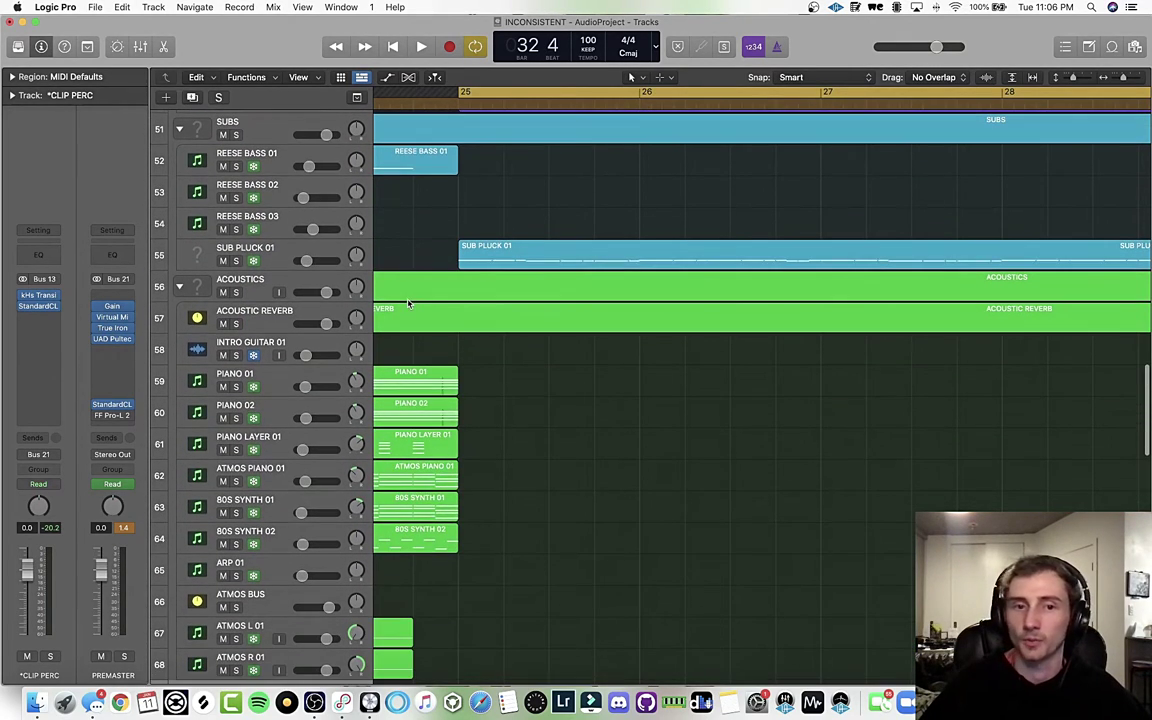
{"action": "left_click", "coordinate": [236, 261]}
{"action": "key", "text": "space"}
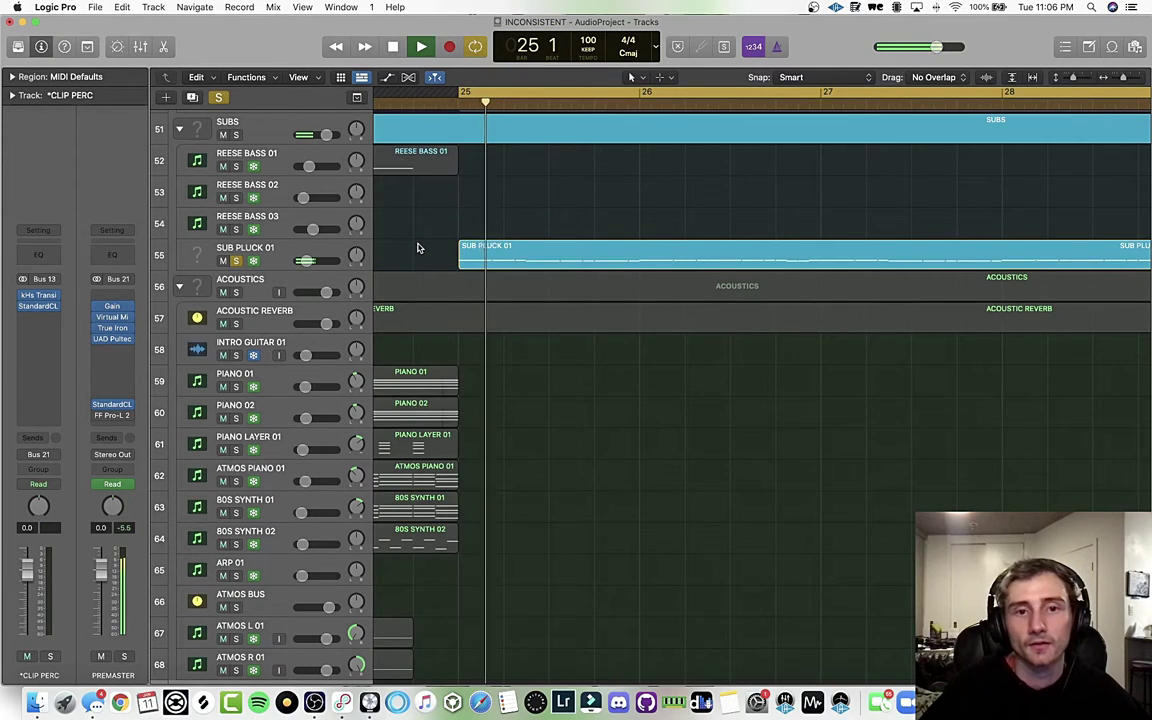
{"action": "left_click", "coordinate": [287, 253]}
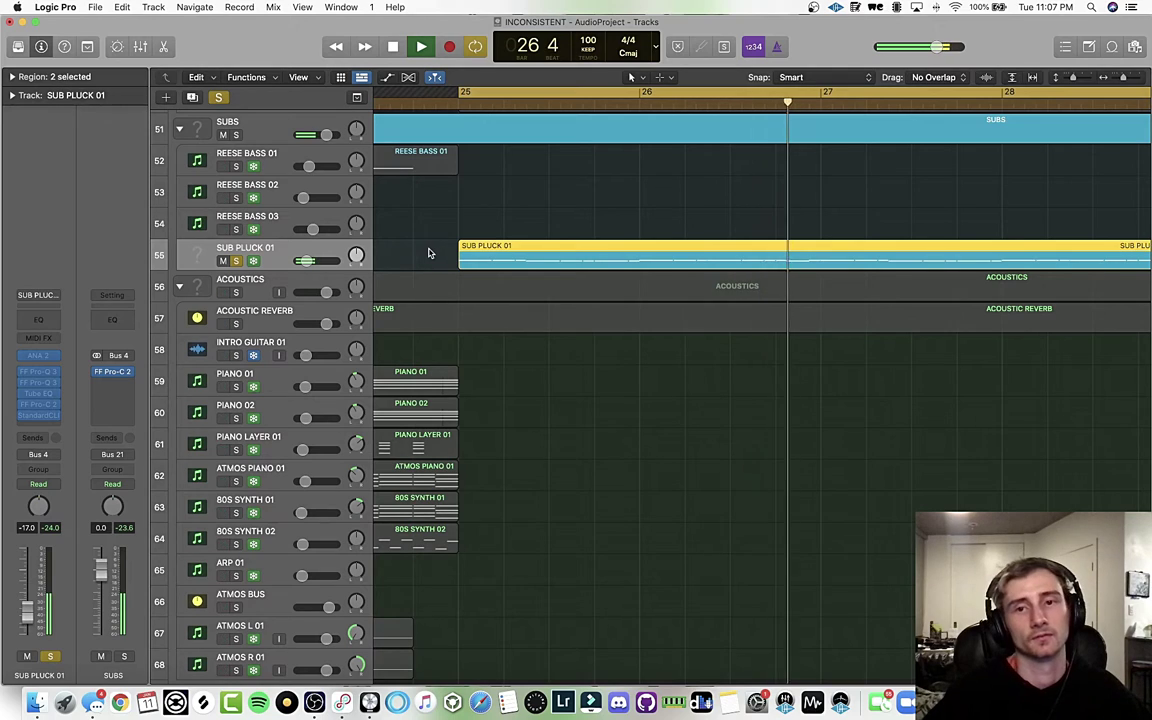
- Listen to the soloed SUB PLUCK 01 part into bar 28 and stop playback
{"action": "scroll", "coordinate": [424, 253], "scroll_direction": "left", "scroll_amount": 5}
{"action": "scroll", "coordinate": [428, 253], "scroll_direction": "right", "scroll_amount": 5}
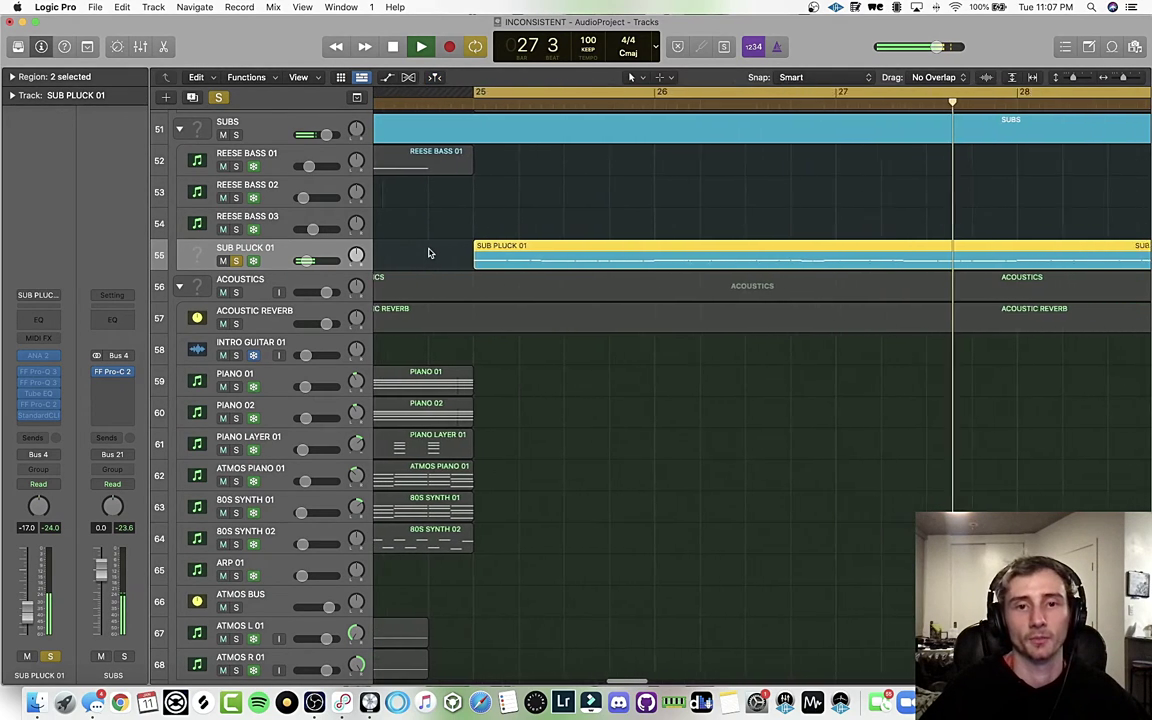
{"action": "scroll", "coordinate": [512, 316], "scroll_direction": "down", "scroll_amount": 8}
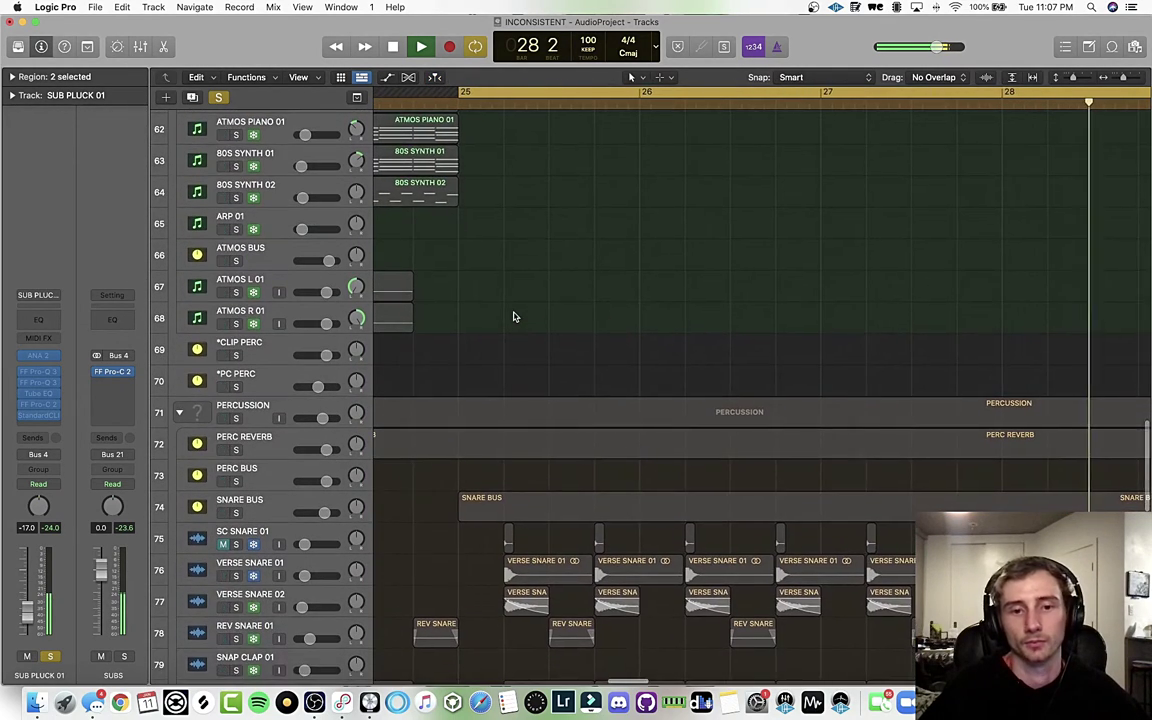
{"action": "scroll", "coordinate": [505, 315], "scroll_direction": "up", "scroll_amount": 8}
{"action": "key", "text": "space"}
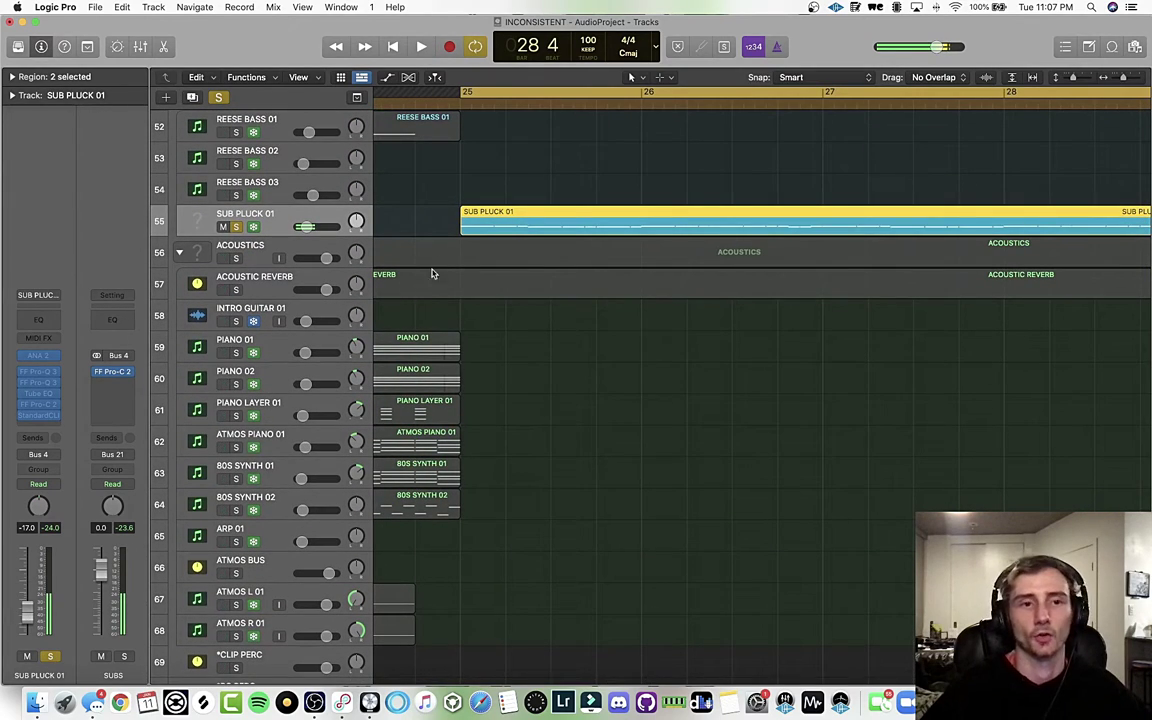
- Unfreeze the SUB PLUCK 01 track, inspect the DX Bass patch in its ANA 2 synth and close the plug-in window
{"action": "scroll", "coordinate": [428, 240], "scroll_direction": "up", "scroll_amount": 3}
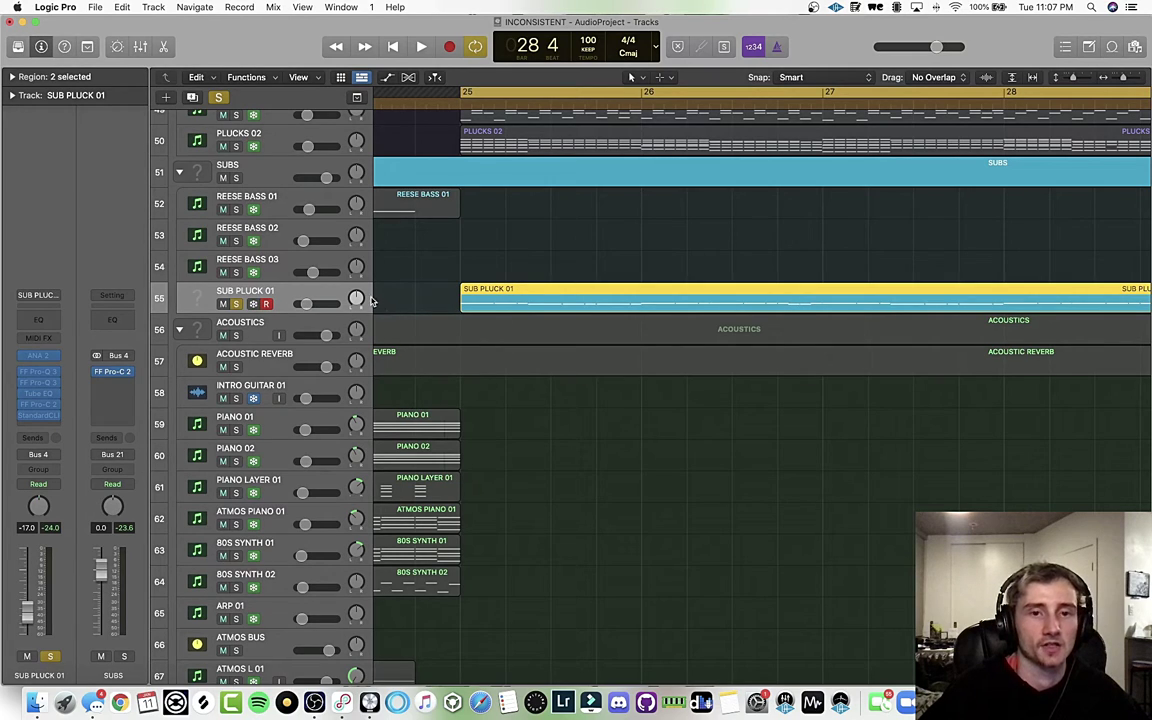
{"action": "left_click", "coordinate": [282, 270]}
{"action": "left_click", "coordinate": [284, 292]}
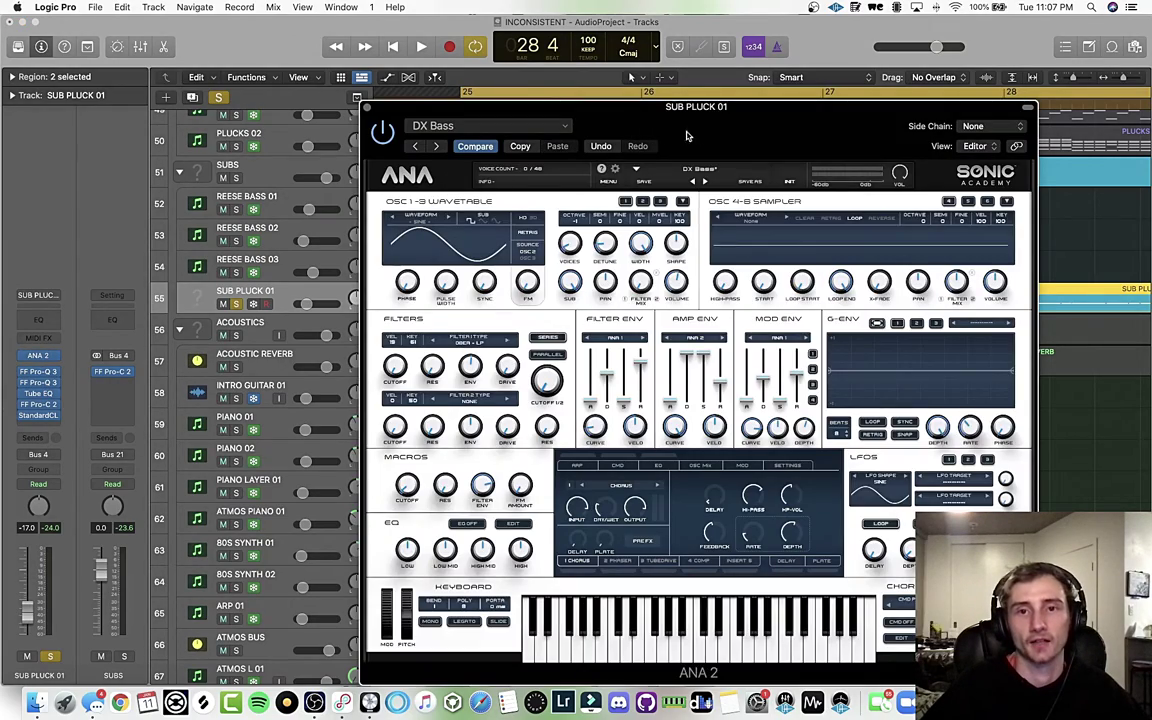
{"action": "left_click_drag", "start_coordinate": [707, 129], "coordinate": [592, 82]}
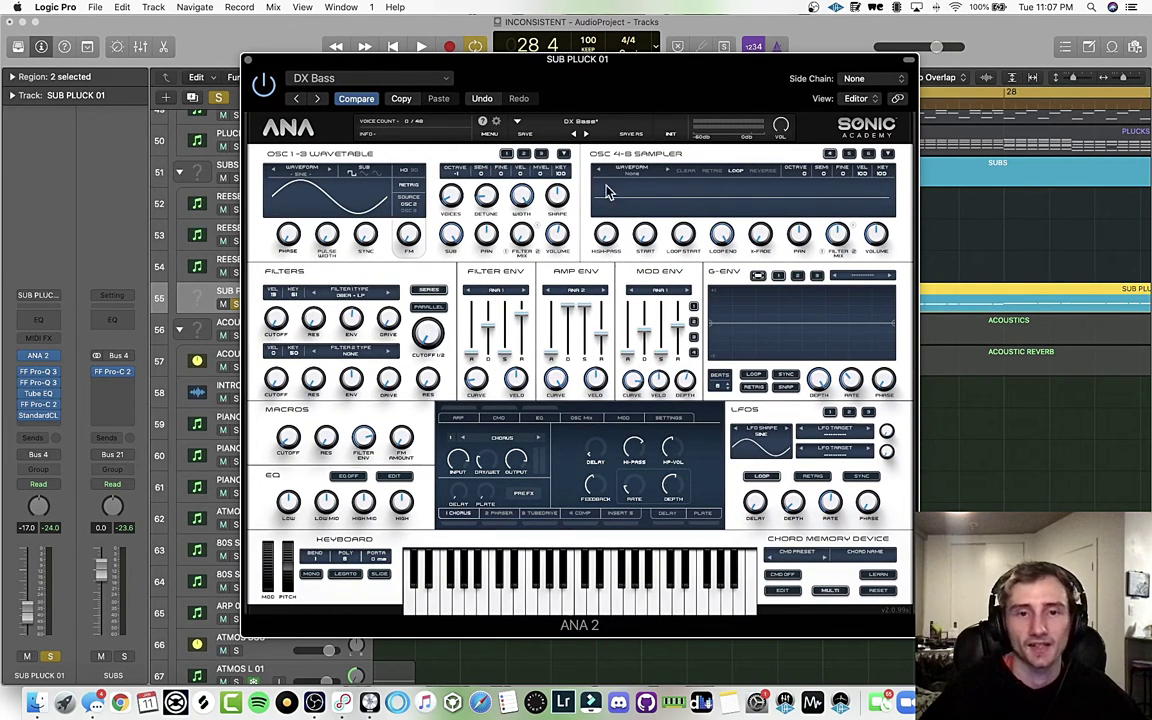
{"action": "left_click", "coordinate": [249, 61]}
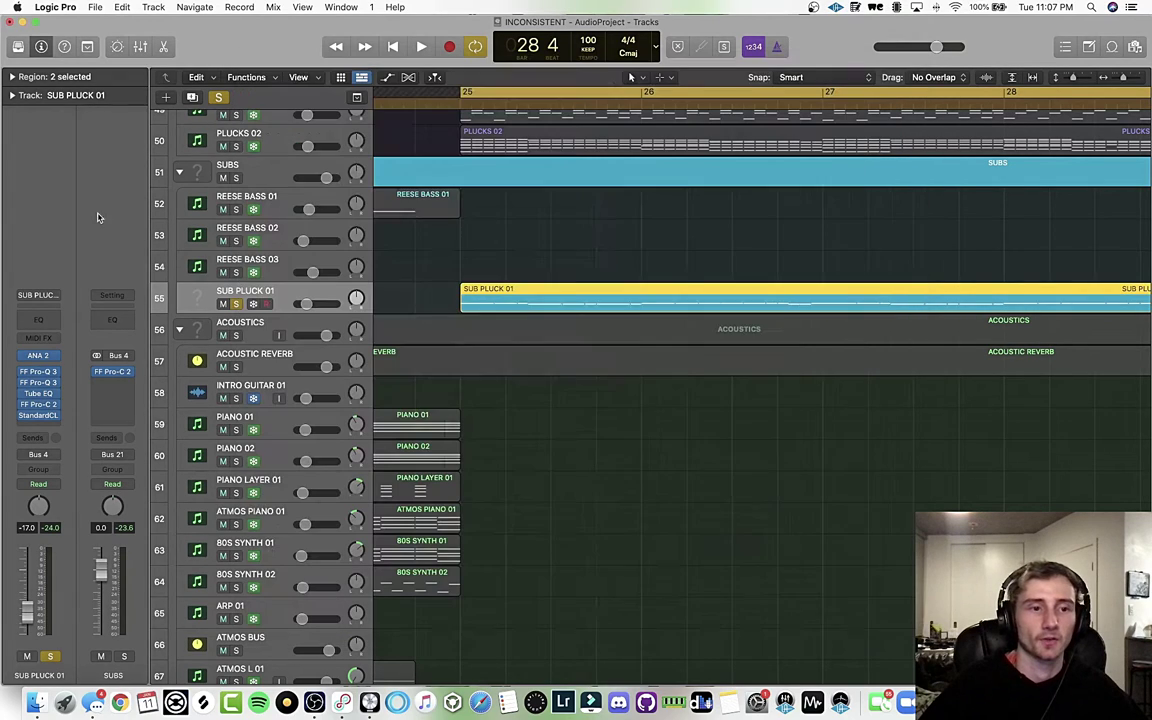
- Play the sub pluck while inspecting the EQ curves of both FF Pro-Q 3 plug-ins on SUB PLUCK 01, closing each window
{"action": "left_click", "coordinate": [39, 372]}
{"action": "left_click_drag", "start_coordinate": [610, 196], "coordinate": [528, 172]}
{"action": "key", "text": "space"}
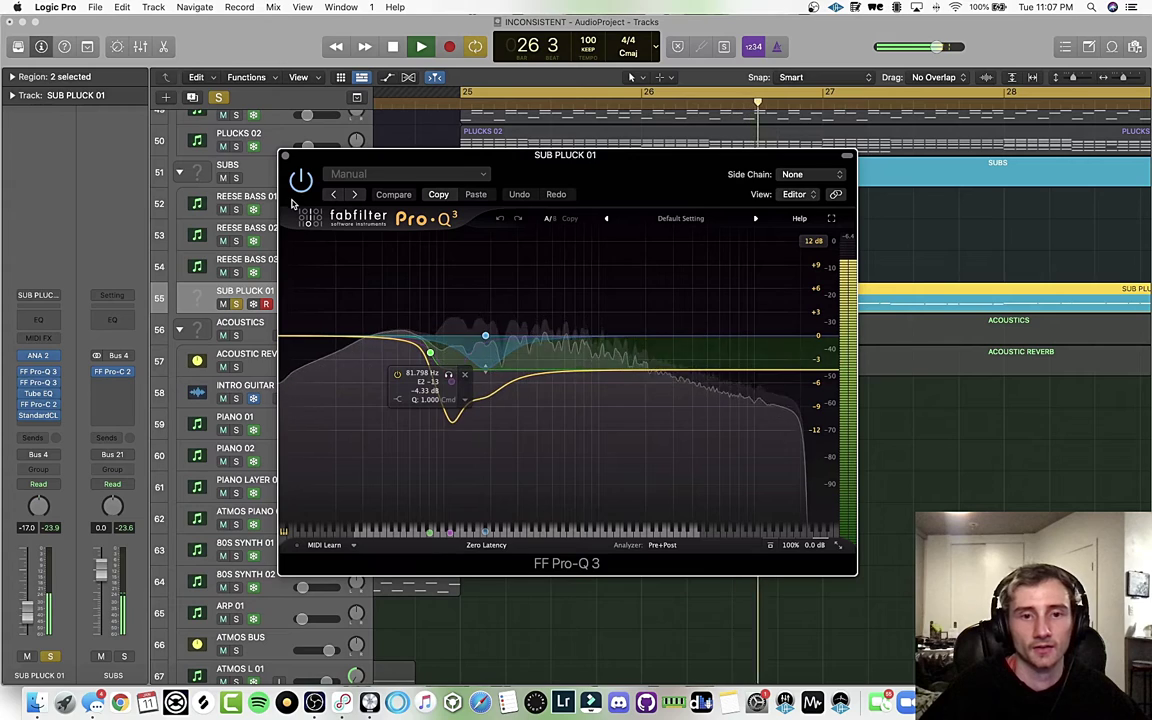
{"action": "left_click", "coordinate": [285, 156]}
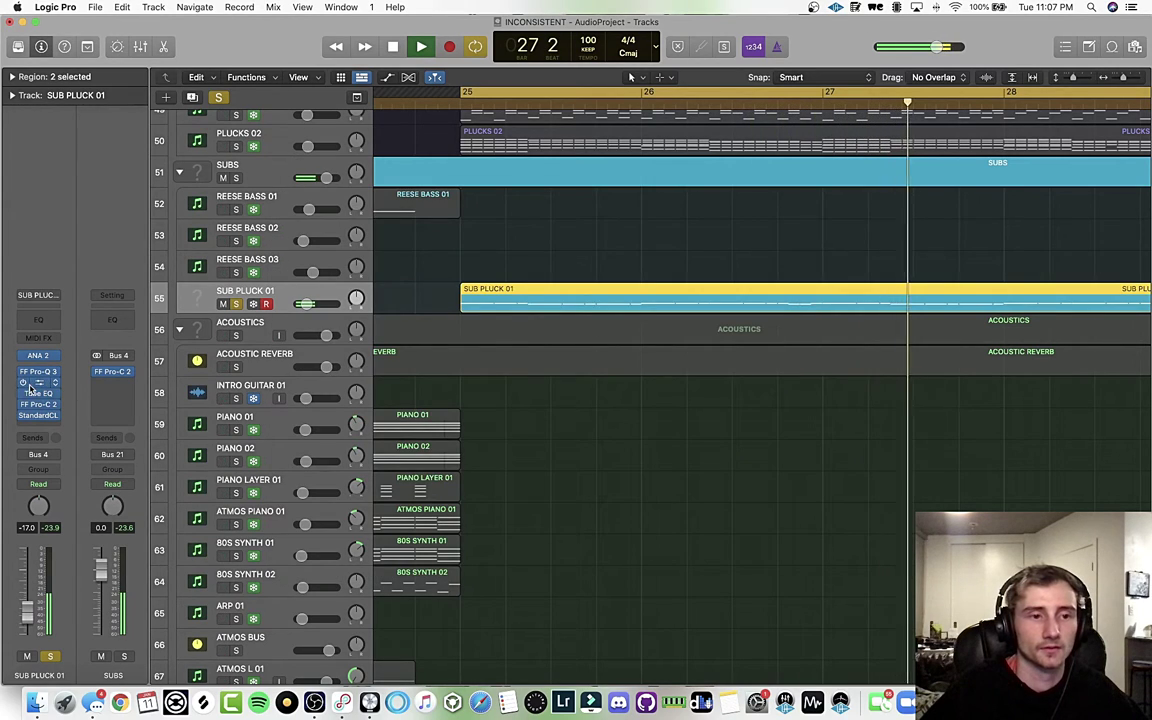
{"action": "left_click", "coordinate": [38, 371]}
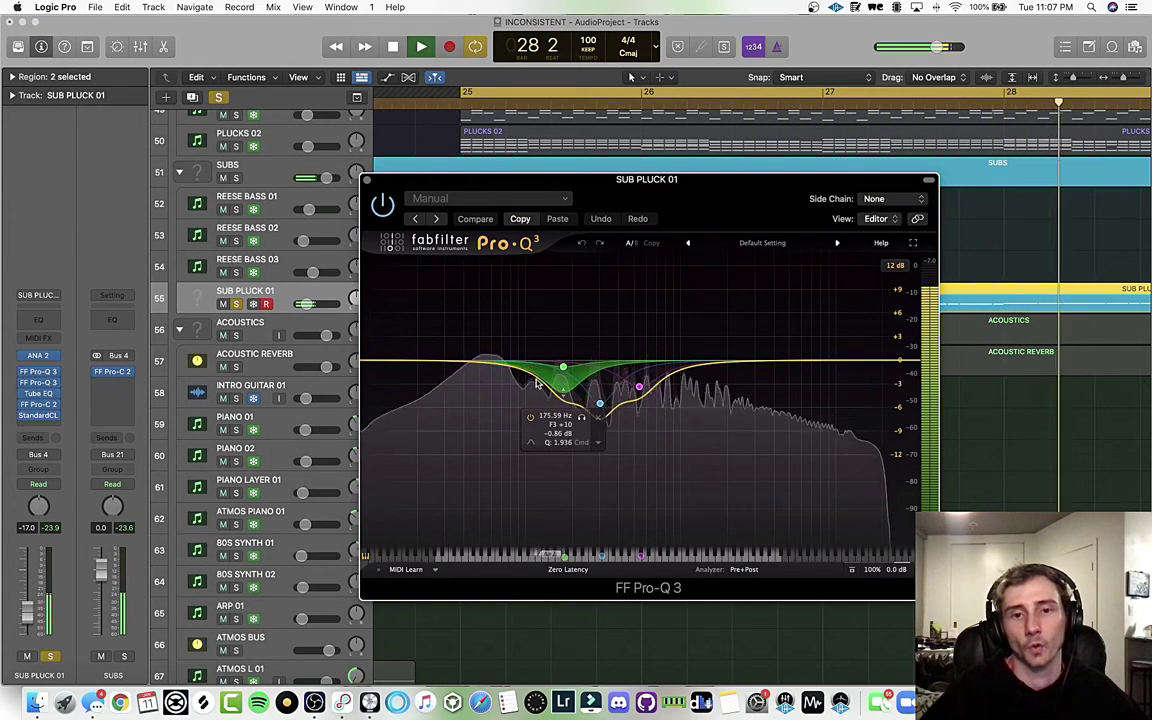
{"action": "left_click", "coordinate": [366, 180]}
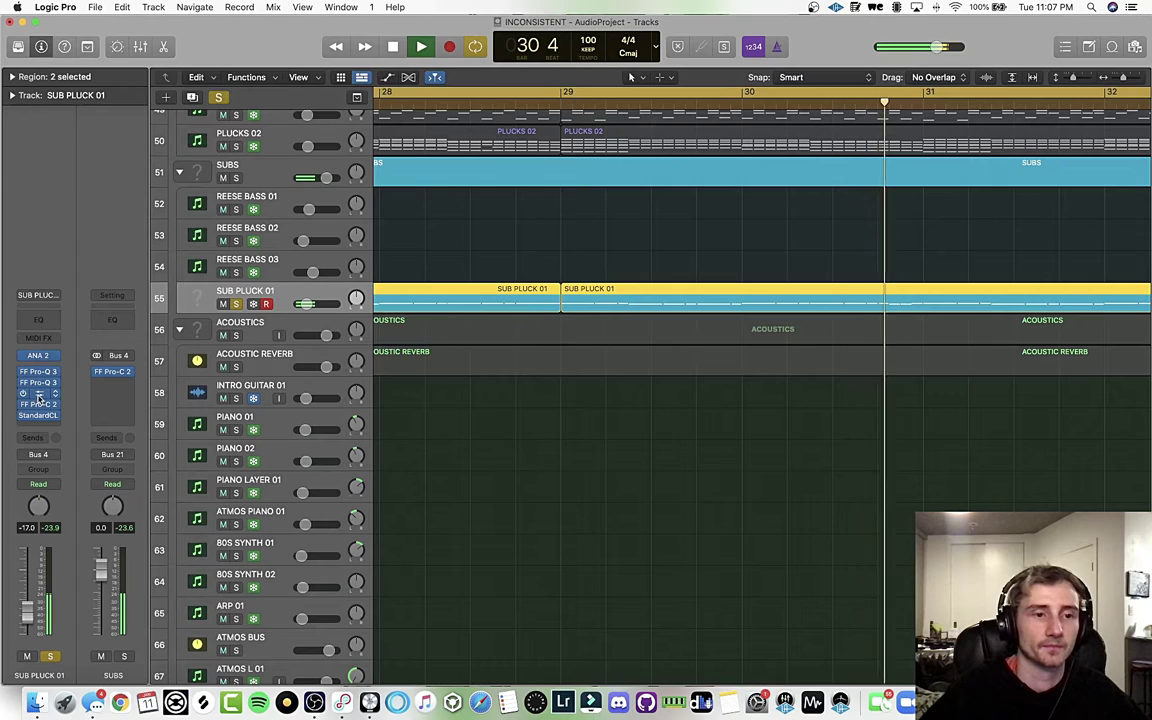
- Examine the Vintage Tube EQ settings on the SUB PLUCK 01 track, then close the plug-in
{"action": "left_click", "coordinate": [36, 394]}
{"action": "left_click_drag", "start_coordinate": [733, 221], "coordinate": [603, 160]}
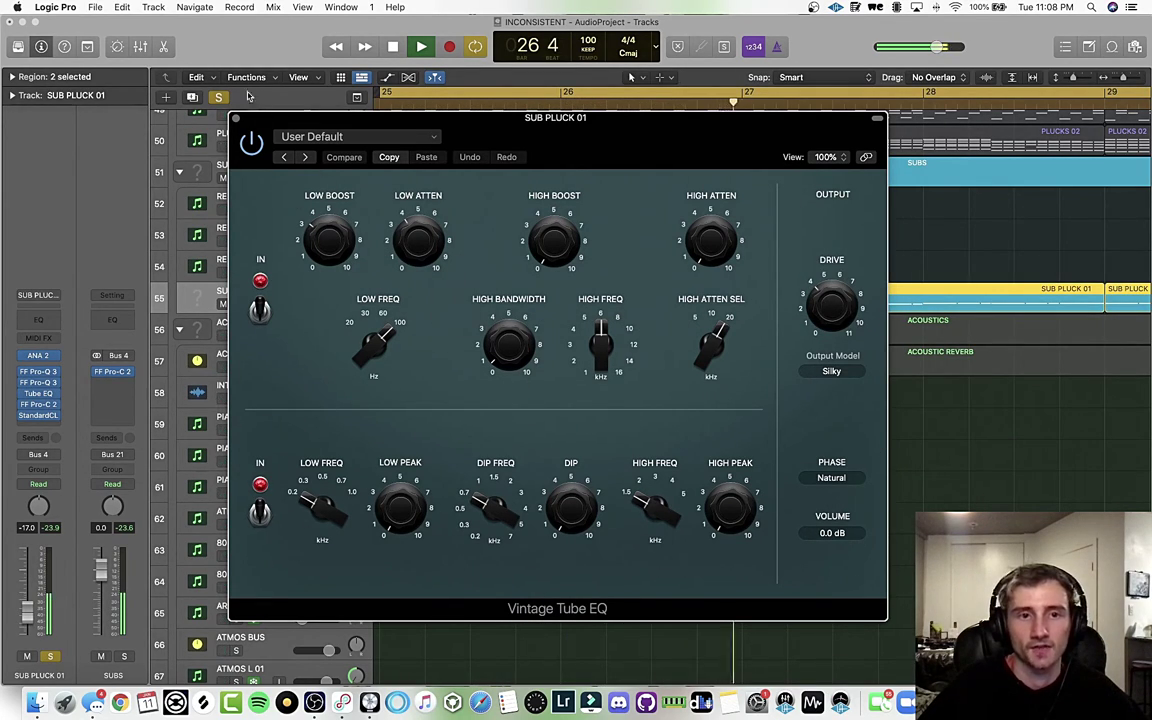
{"action": "left_click_drag", "start_coordinate": [275, 121], "coordinate": [260, 87]}
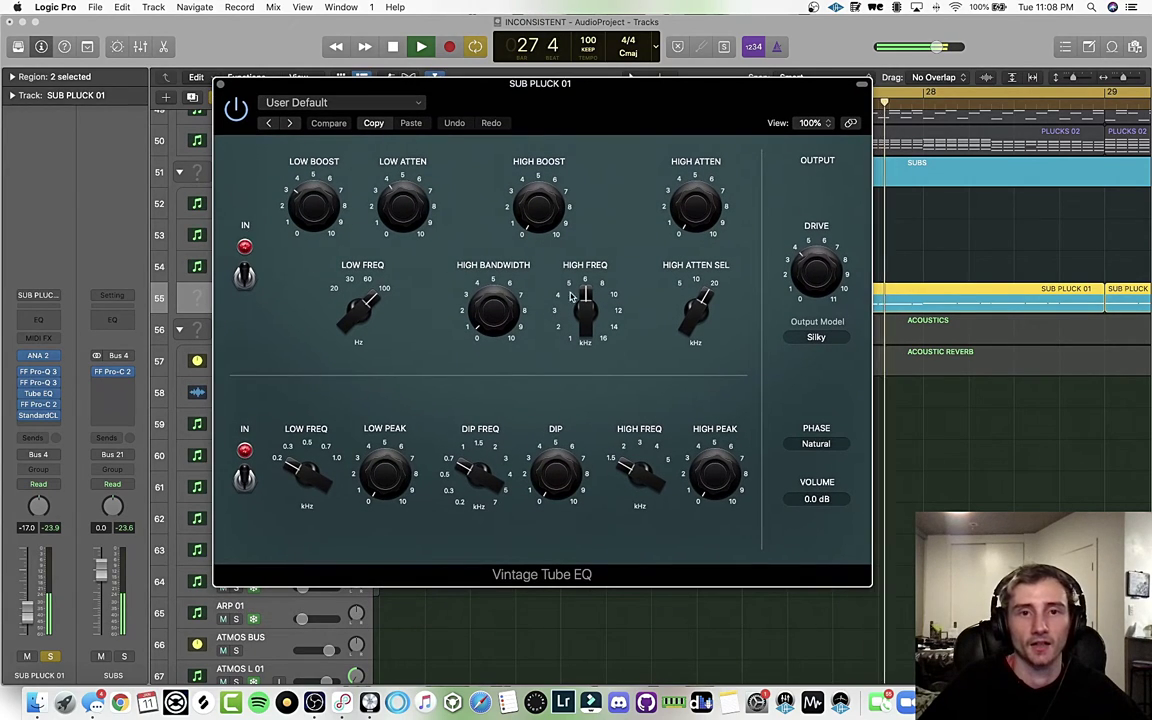
{"action": "left_click", "coordinate": [221, 87]}
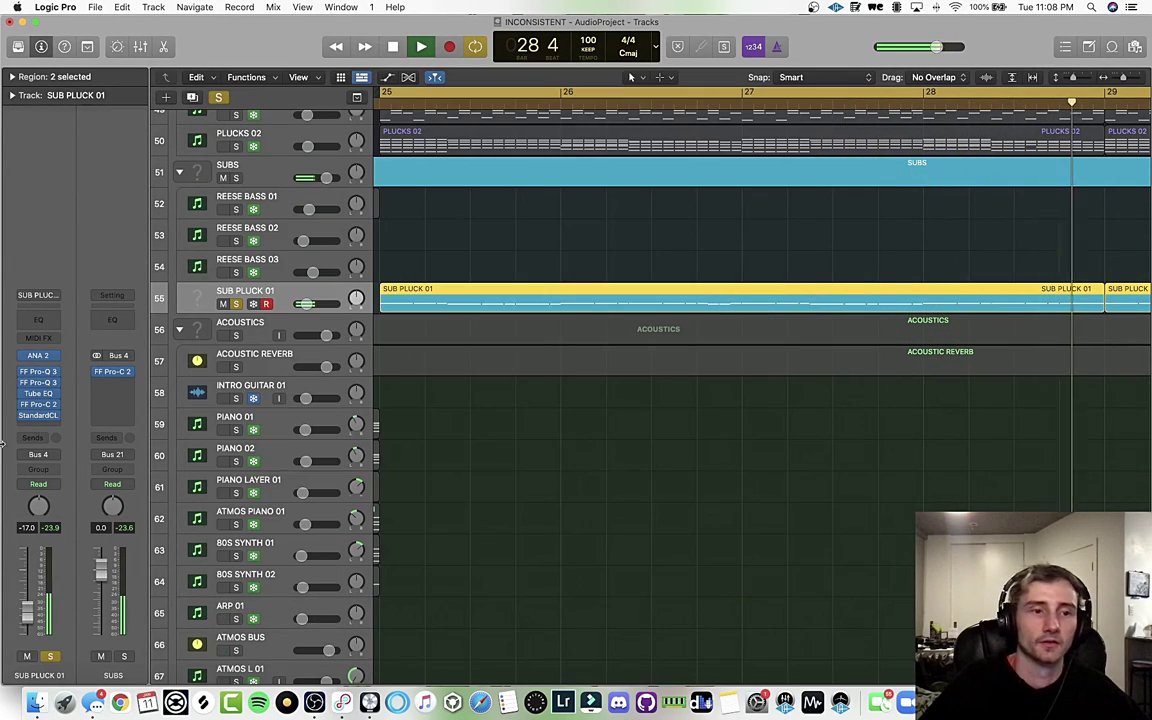
- Inspect the FF Pro-C 2 compressor settings and gain reduction on SUB PLUCK 01, then close the plug-in
{"action": "left_click", "coordinate": [38, 404]}
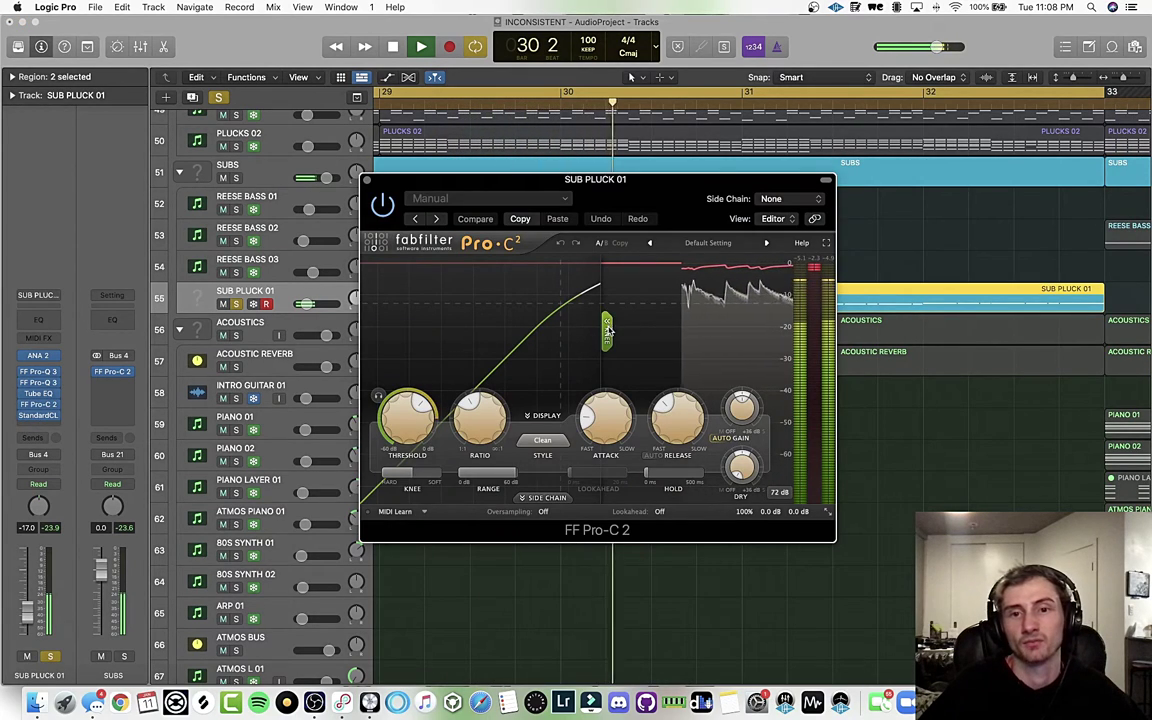
{"action": "left_click_drag", "start_coordinate": [694, 202], "coordinate": [669, 192]}
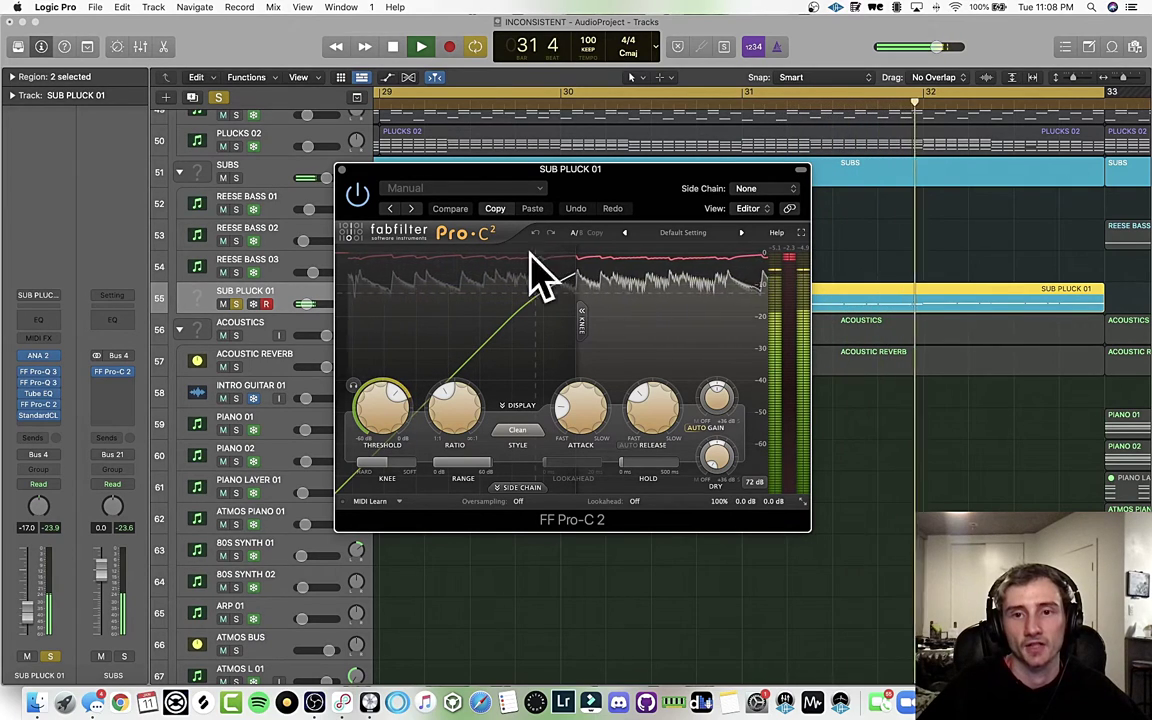
{"action": "left_click", "coordinate": [342, 170]}
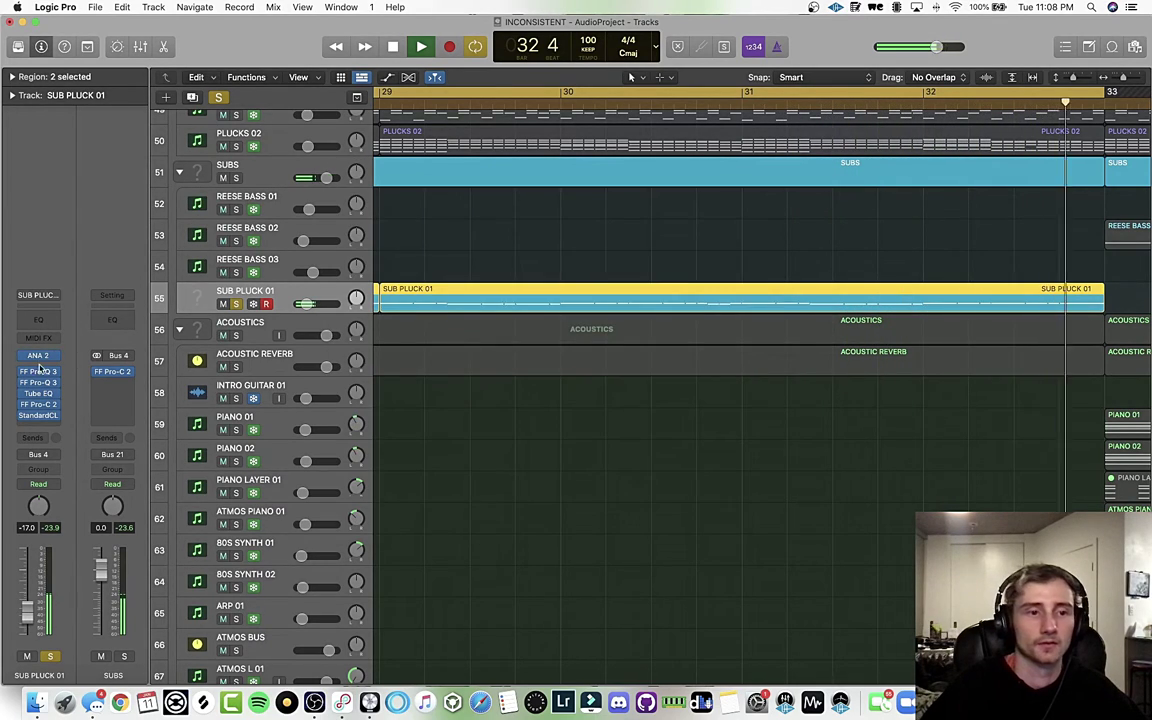
- Review the StandardCLIP clipper settings on SUB PLUCK 01, close the plug-in and stop playback
{"action": "left_click", "coordinate": [43, 416]}
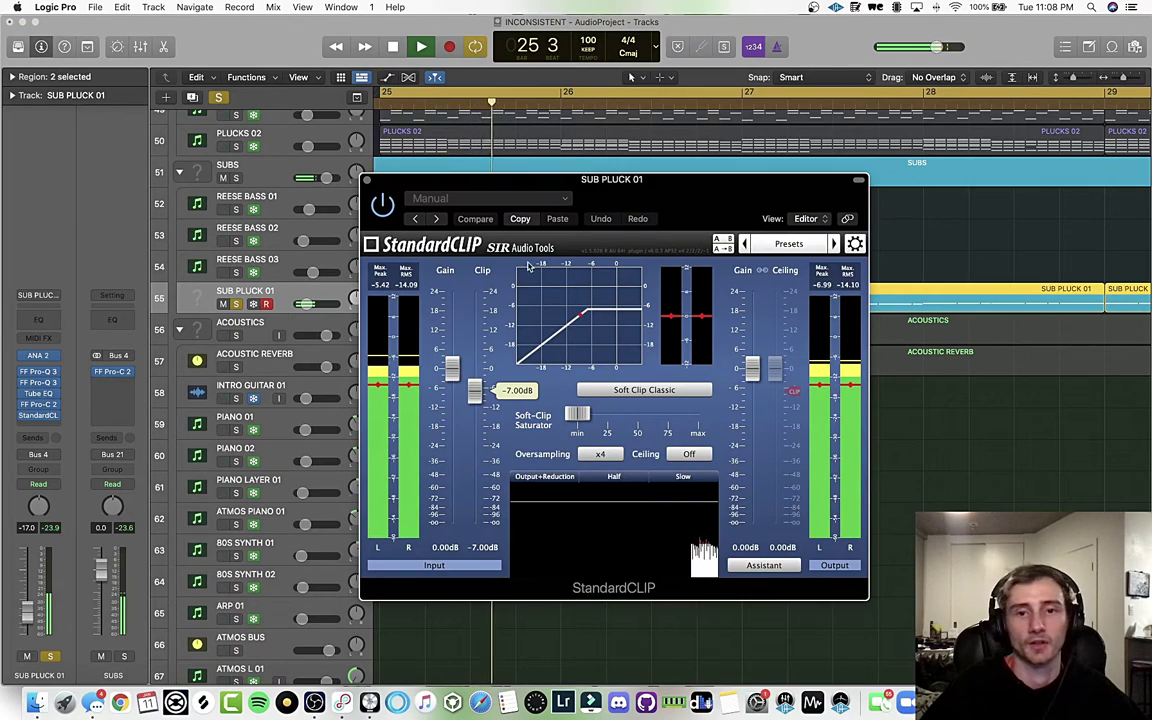
{"action": "left_click_drag", "start_coordinate": [659, 206], "coordinate": [560, 156]}
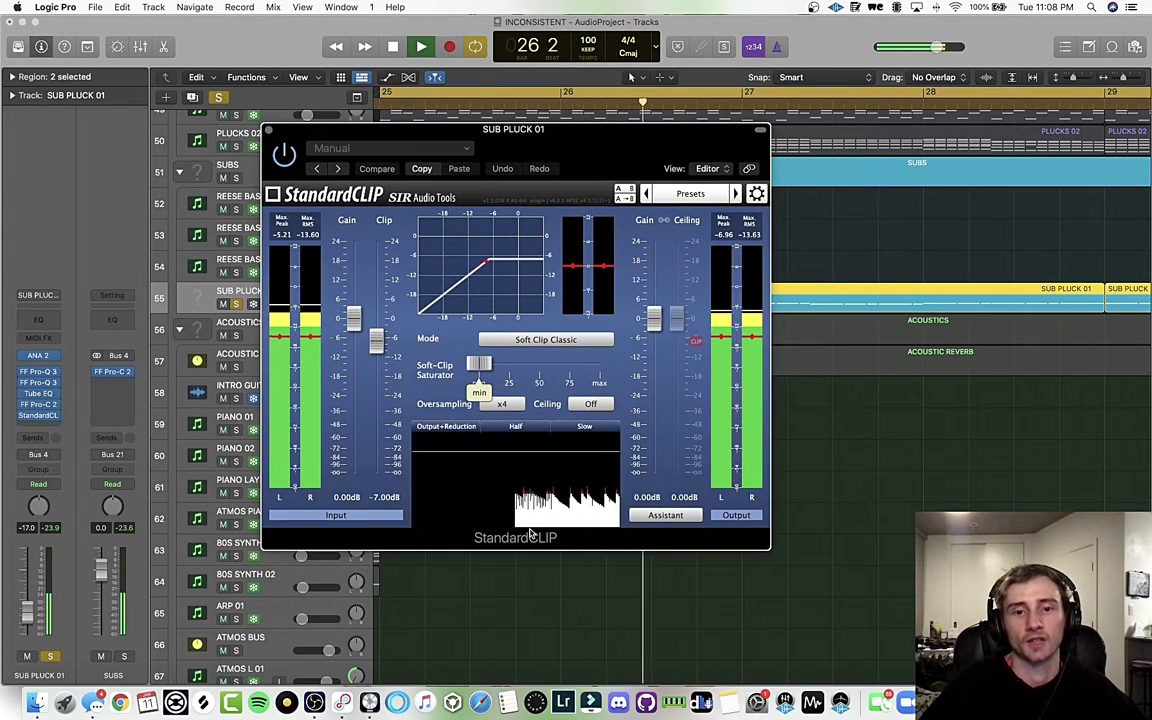
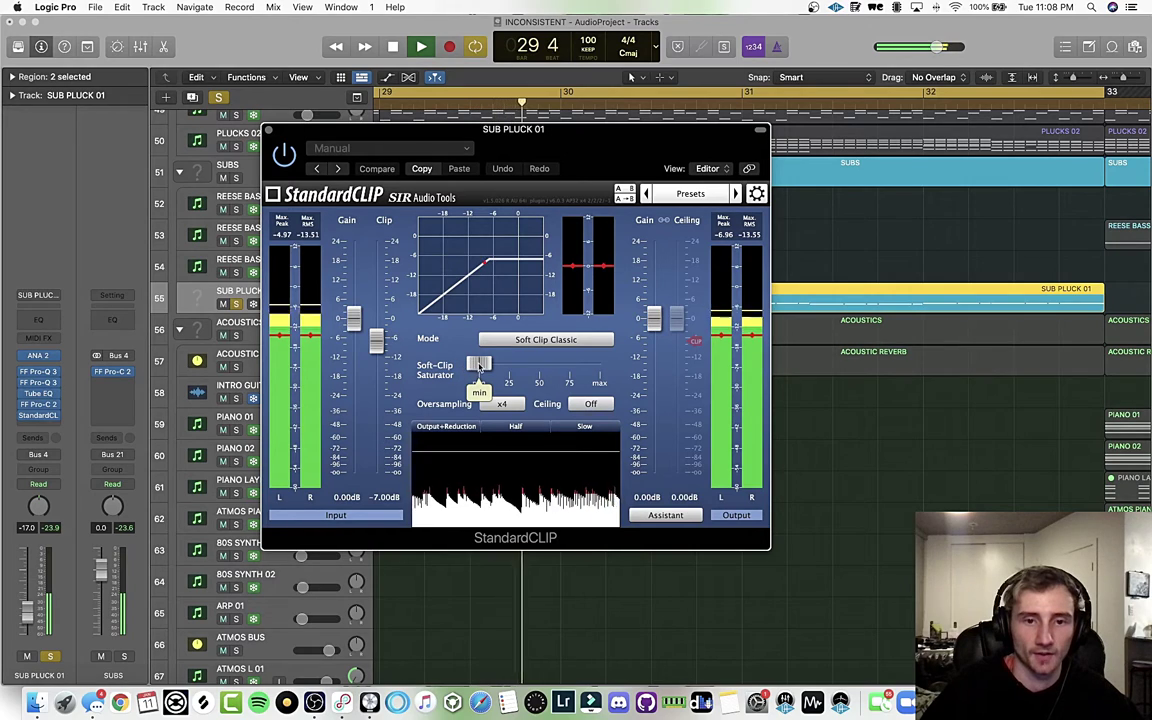
{"action": "left_click", "coordinate": [268, 130]}
{"action": "scroll", "coordinate": [521, 328], "scroll_direction": "left", "scroll_amount": 5}
{"action": "key", "text": "space"}
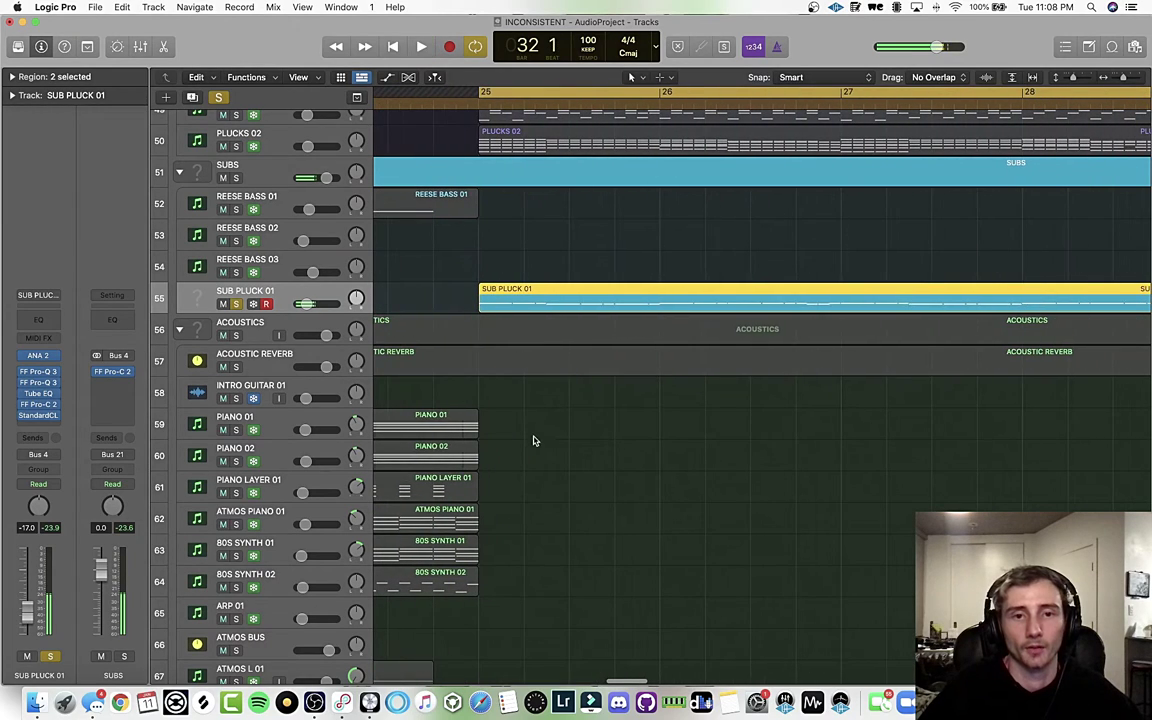
- Solo the DROP KICK 01 track alongside the sub pluck and briefly audition the two together
{"action": "scroll", "coordinate": [533, 440], "scroll_direction": "down", "scroll_amount": 5}
{"action": "scroll", "coordinate": [532, 450], "scroll_direction": "up", "scroll_amount": 10}
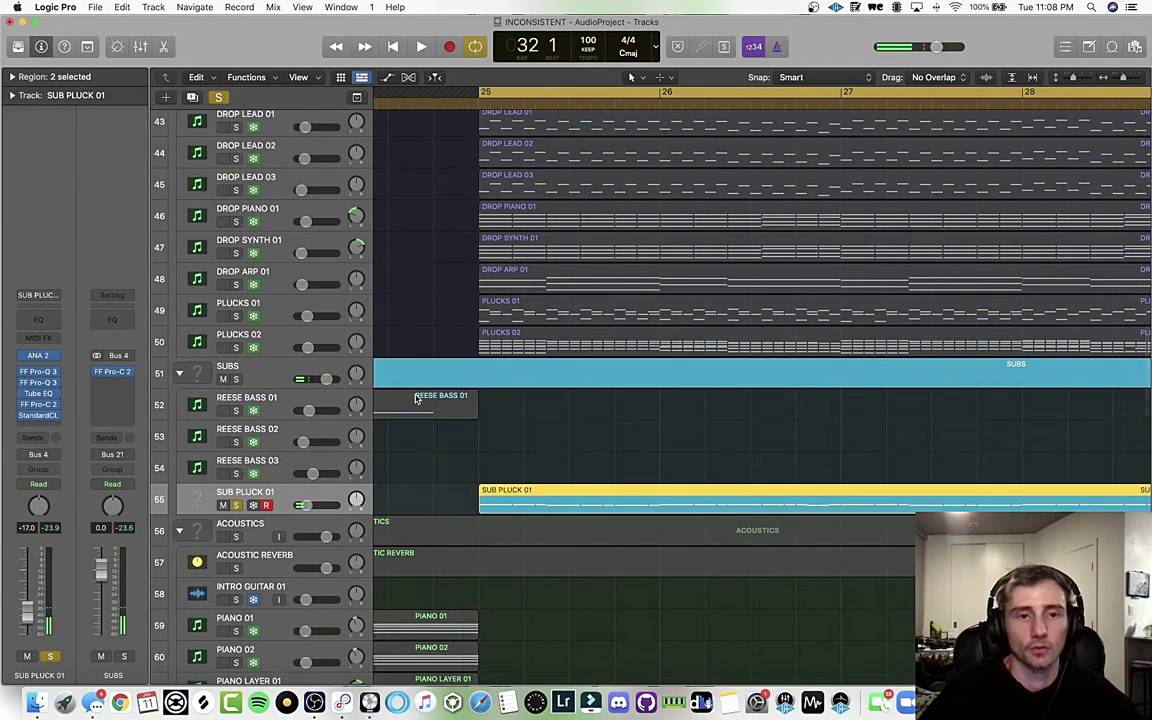
{"action": "scroll", "coordinate": [490, 417], "scroll_direction": "up", "scroll_amount": 10}
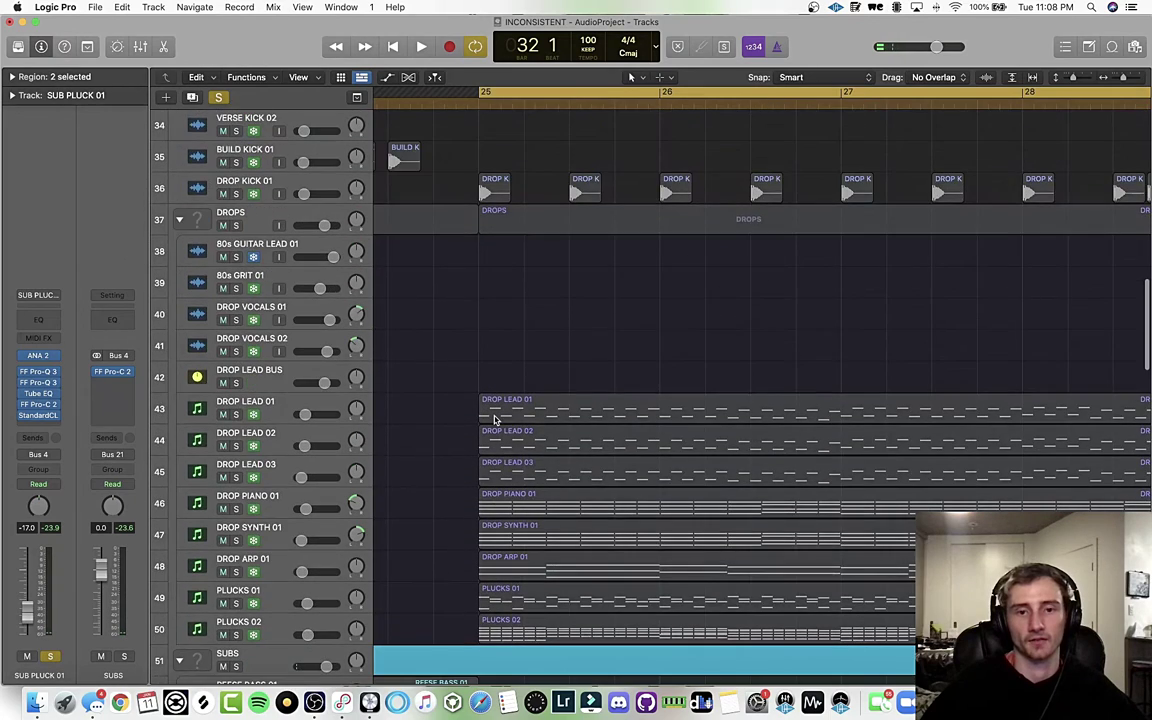
{"action": "scroll", "coordinate": [490, 417], "scroll_direction": "up", "scroll_amount": 1}
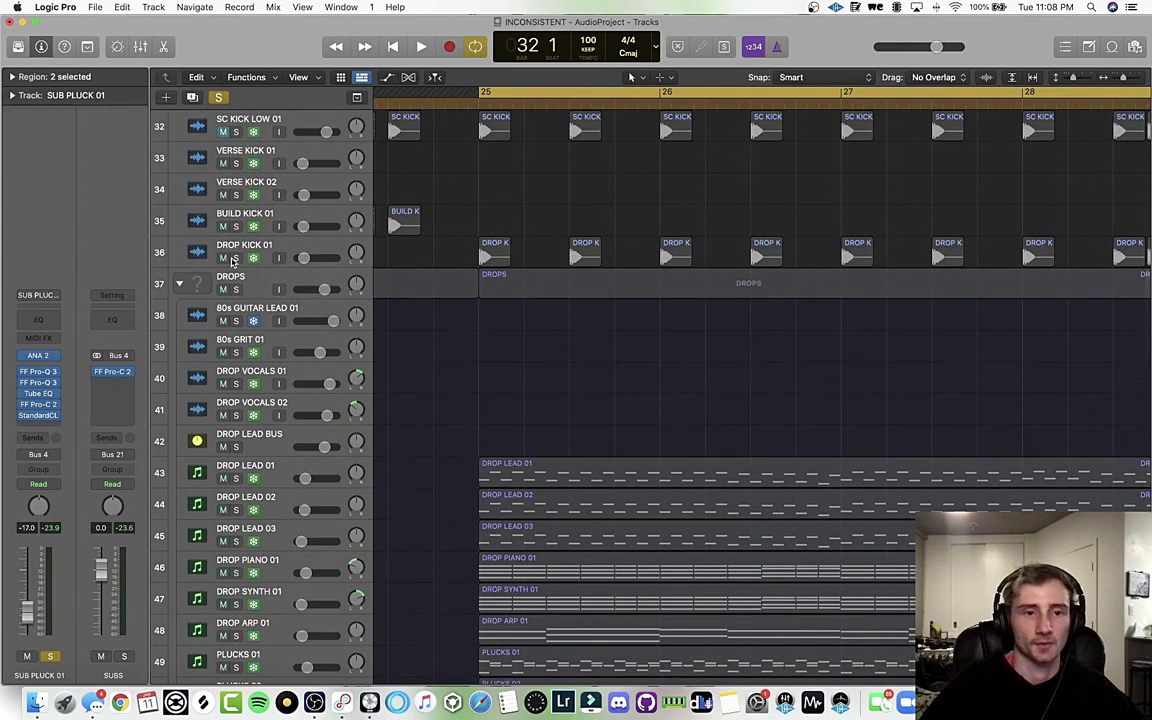
{"action": "left_click", "coordinate": [232, 261]}
{"action": "key", "text": "space"}
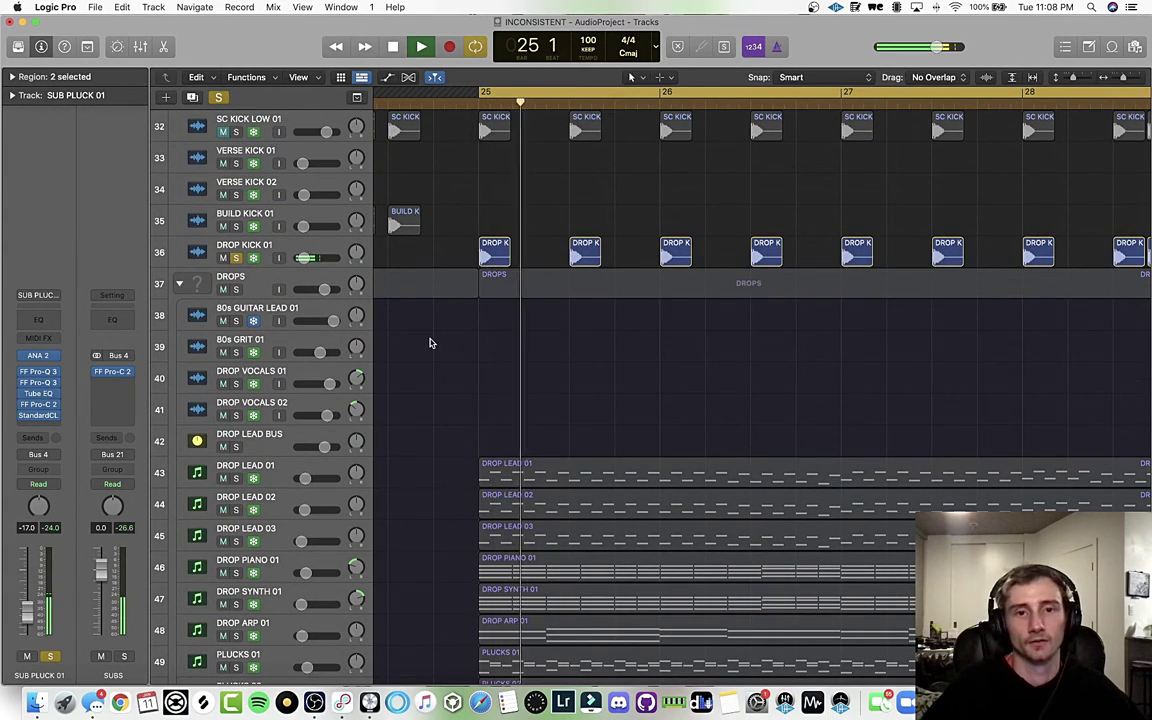
{"action": "key", "text": "space"}
- Solo PLUCKS 02, turn off solo on SUB PLUCK 01, and play the selected PLUCKS 02 track
{"action": "scroll", "coordinate": [464, 417], "scroll_direction": "down", "scroll_amount": 3}
{"action": "scroll", "coordinate": [464, 417], "scroll_direction": "down", "scroll_amount": 7}
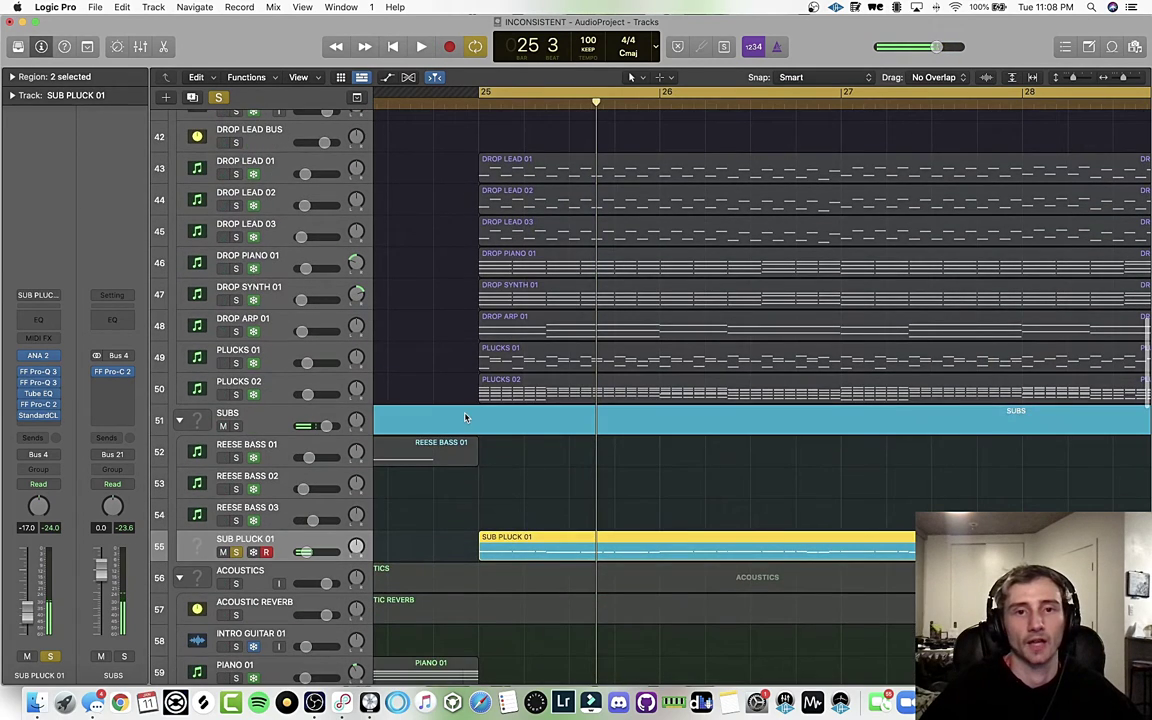
{"action": "left_click", "coordinate": [237, 393]}
{"action": "left_click", "coordinate": [236, 552]}
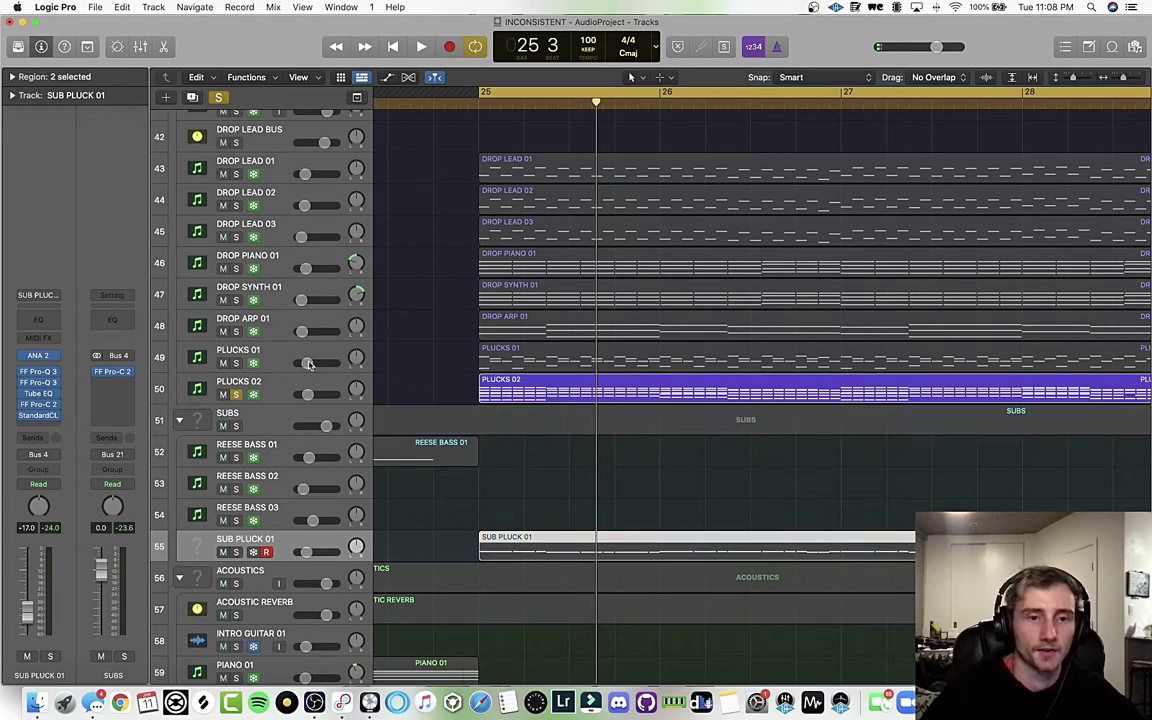
{"action": "left_click", "coordinate": [272, 386]}
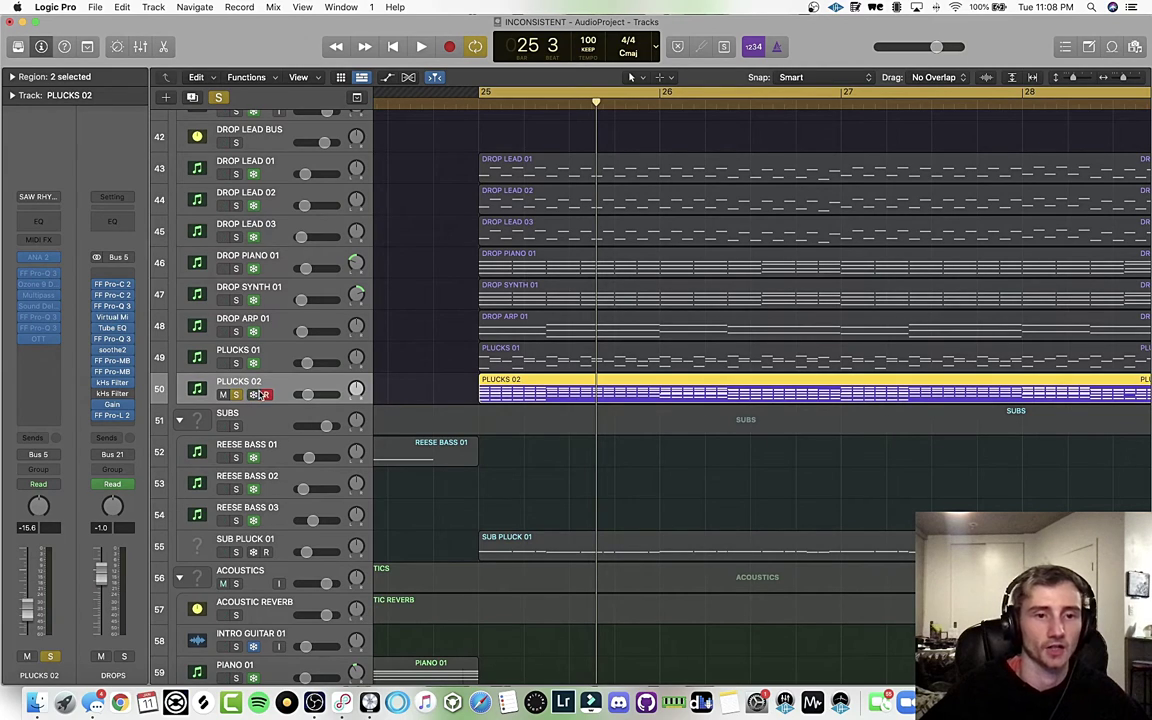
{"action": "key", "text": "space"}
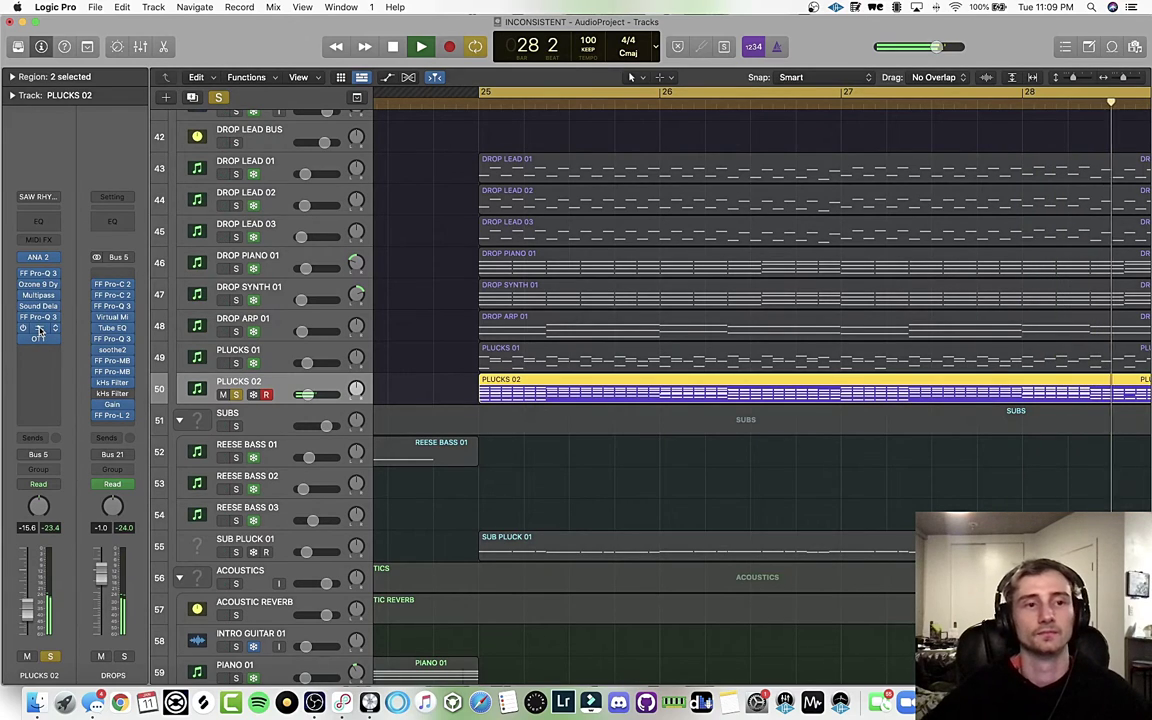
- Stop playback and choose the Stereo Delay factory preset in the Sound Delay plug-in on PLUCKS 02, then close the plug-in
{"action": "key", "text": "space"}
{"action": "left_click", "coordinate": [37, 306]}
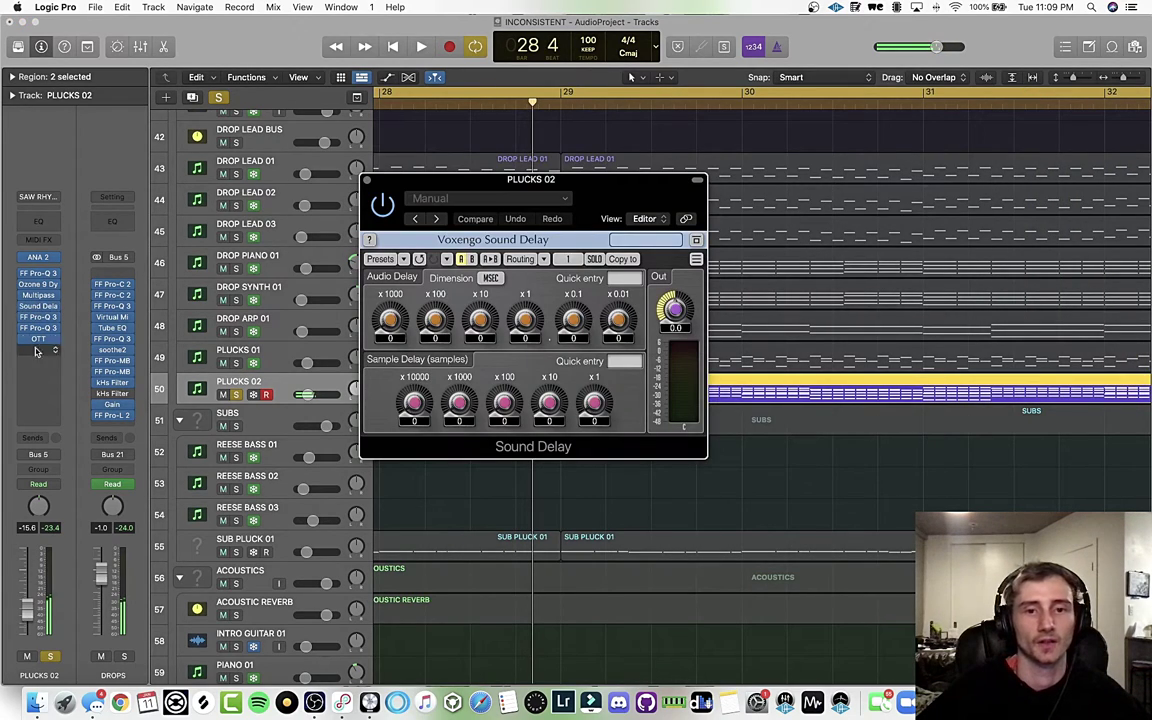
{"action": "left_click_drag", "start_coordinate": [578, 198], "coordinate": [559, 196]}
{"action": "left_click", "coordinate": [465, 195]}
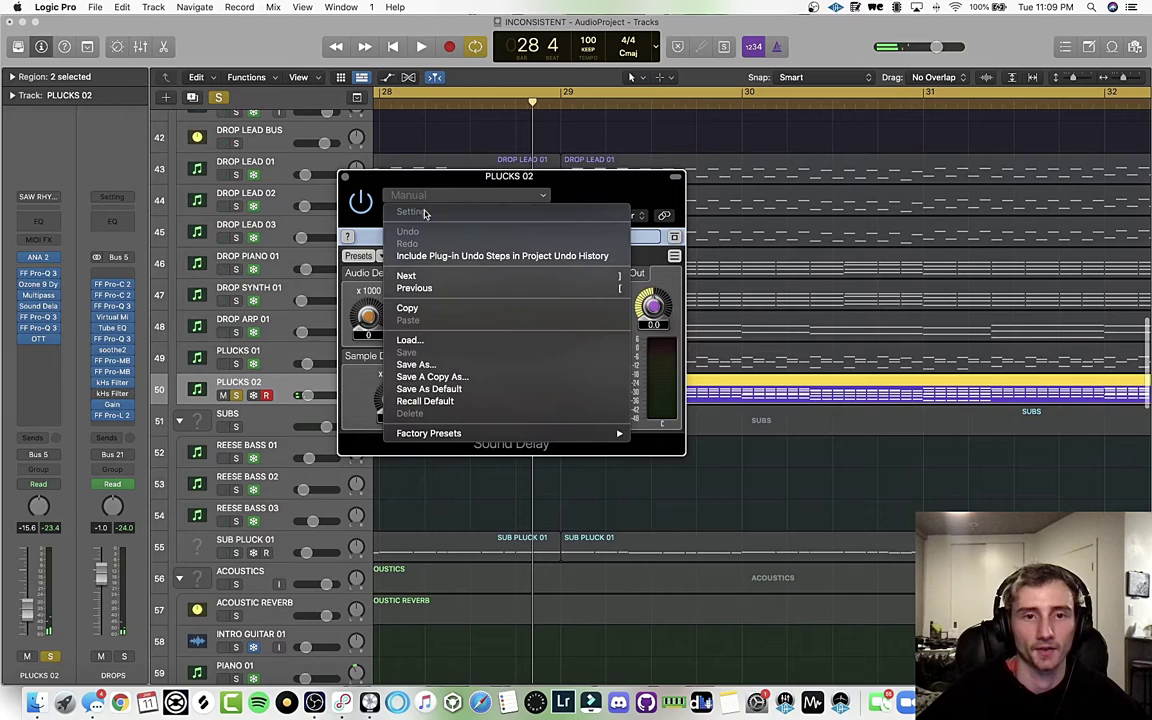
{"action": "mouse_move", "coordinate": [580, 436]}
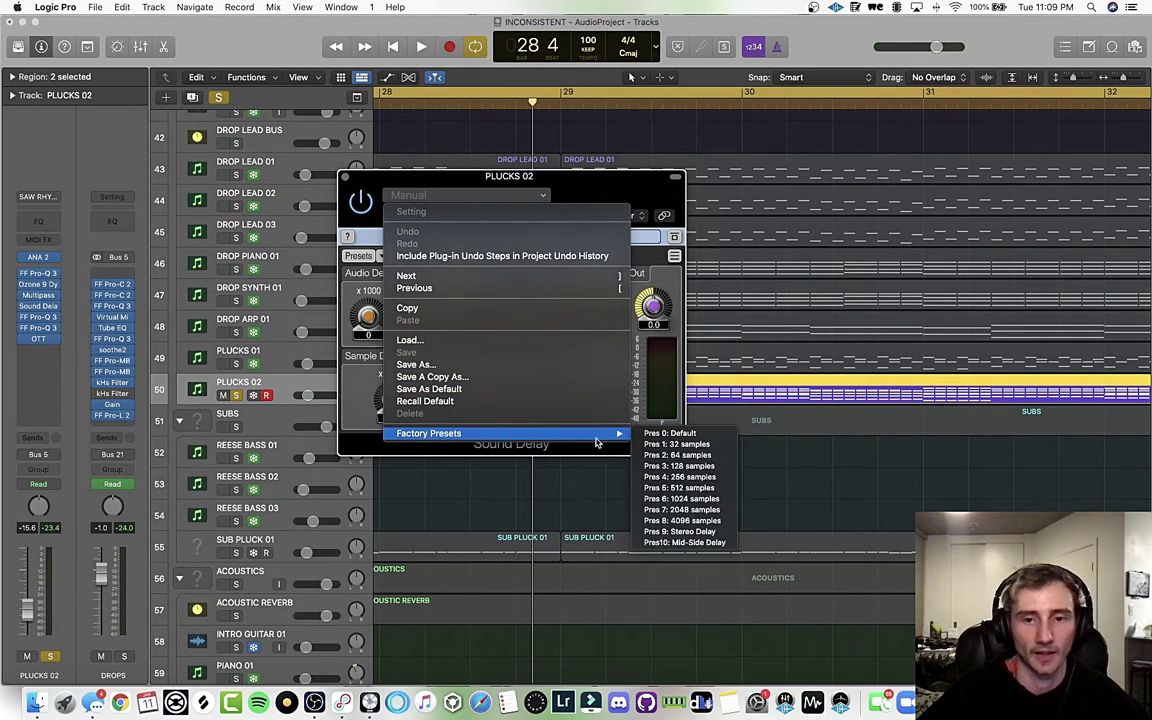
{"action": "left_click", "coordinate": [680, 531]}
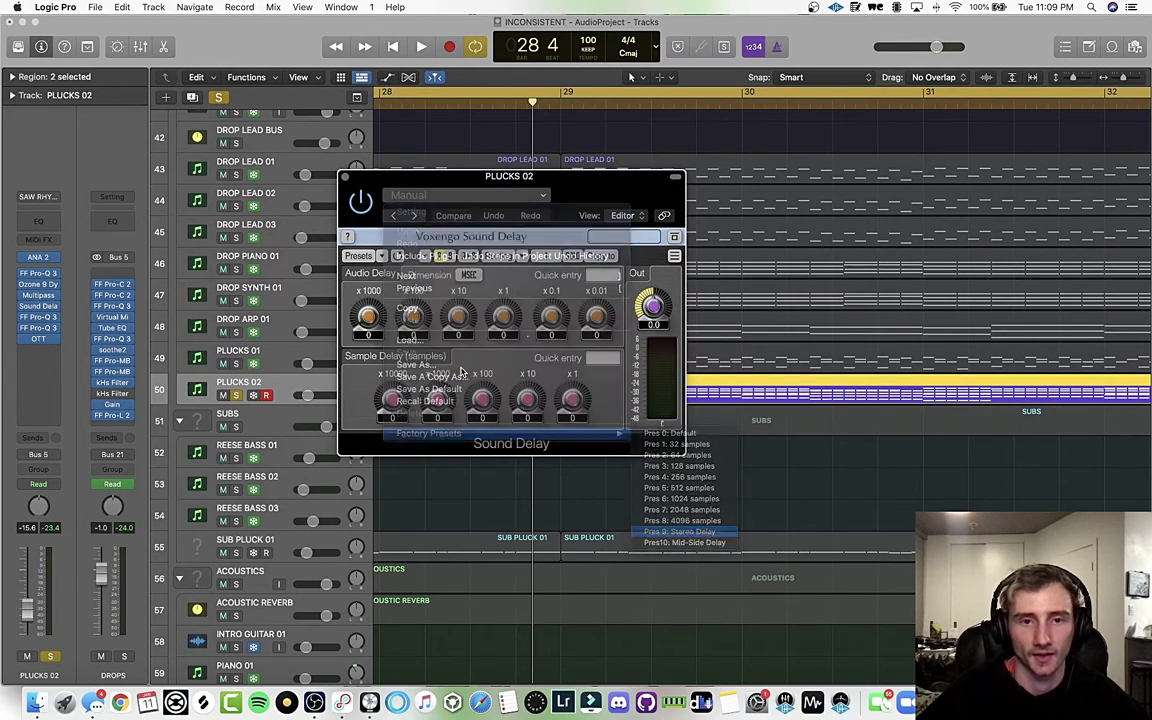
{"action": "left_click", "coordinate": [346, 178]}
- Audition the soloed PLUCKS 02 track from bar 25, then stop playback
{"action": "key", "text": "space"}
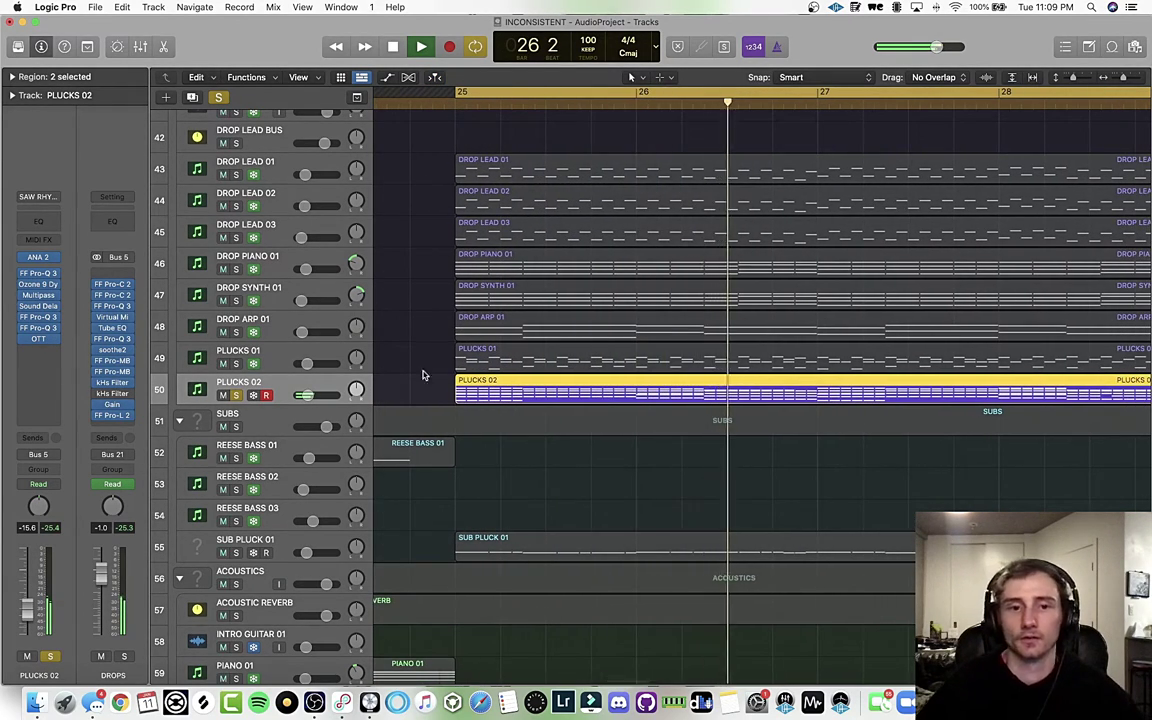
{"action": "scroll", "coordinate": [424, 380], "scroll_direction": "down", "scroll_amount": 1}
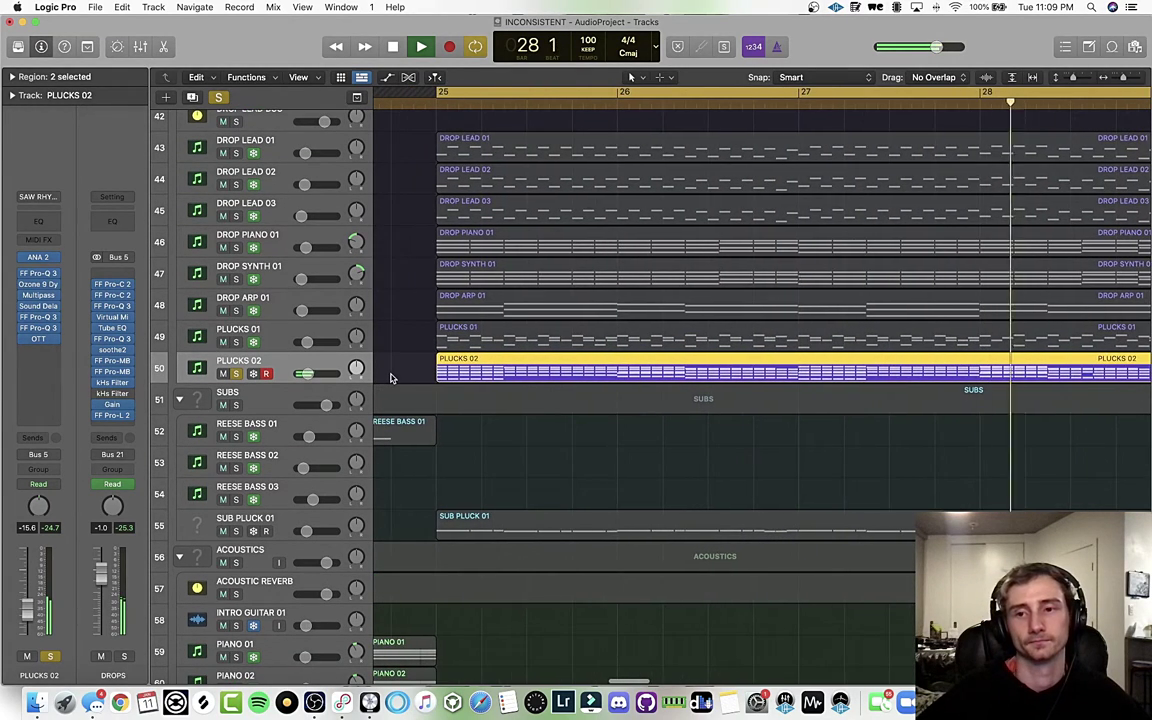
{"action": "key", "text": "space"}
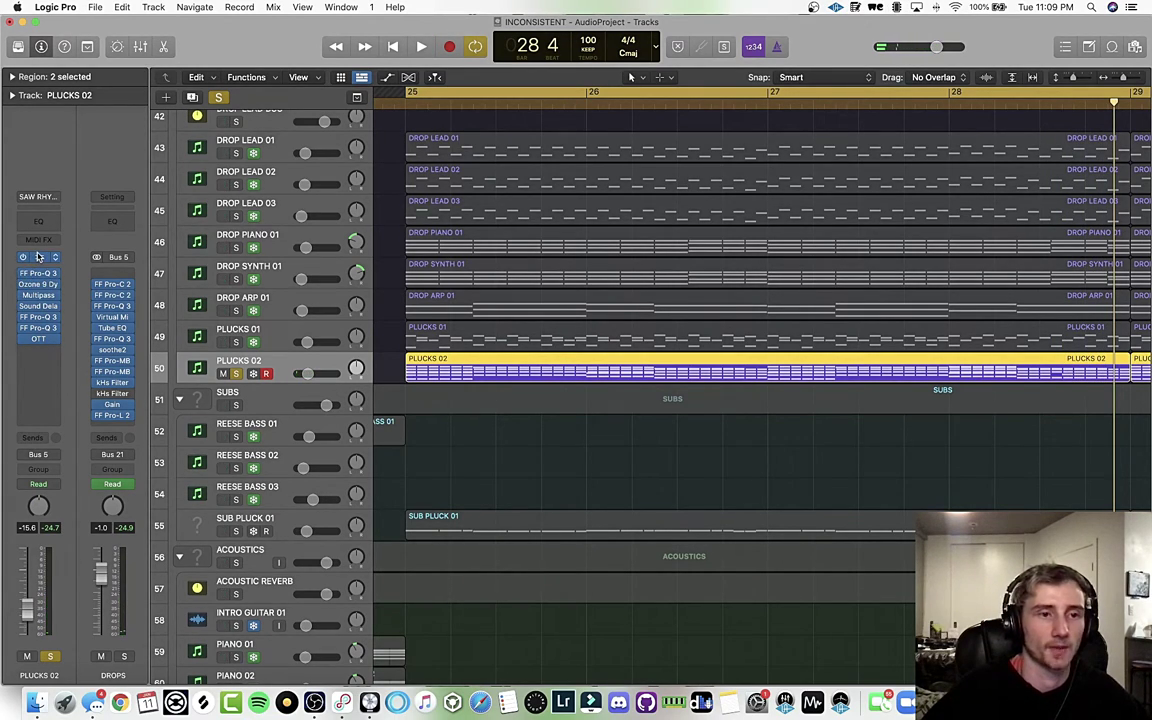
- Open the ANA 2 synth on PLUCKS 02 and reposition its window so the whole interface is in view
{"action": "left_click", "coordinate": [38, 258]}
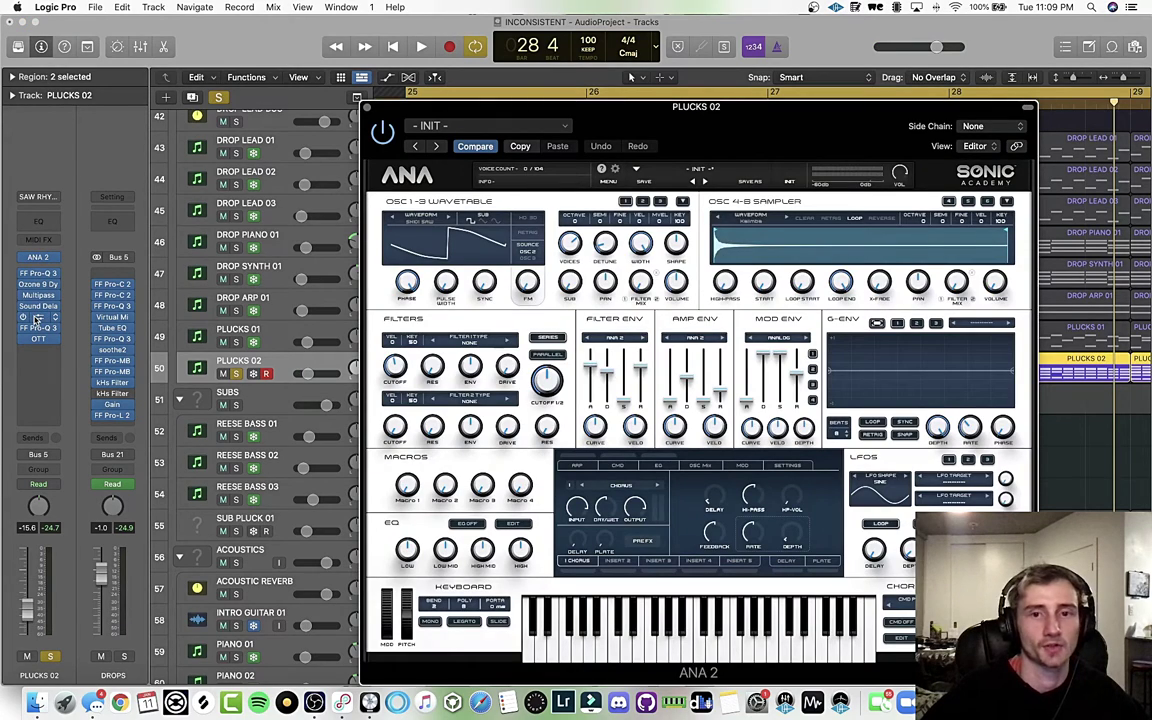
{"action": "left_click_drag", "start_coordinate": [780, 125], "coordinate": [707, 93]}
{"action": "mouse_move", "coordinate": [633, 104]}
{"action": "left_mouse_down"}
{"action": "mouse_move", "coordinate": [583, 100]}
{"action": "mouse_move", "coordinate": [635, 96]}
{"action": "left_mouse_up"}
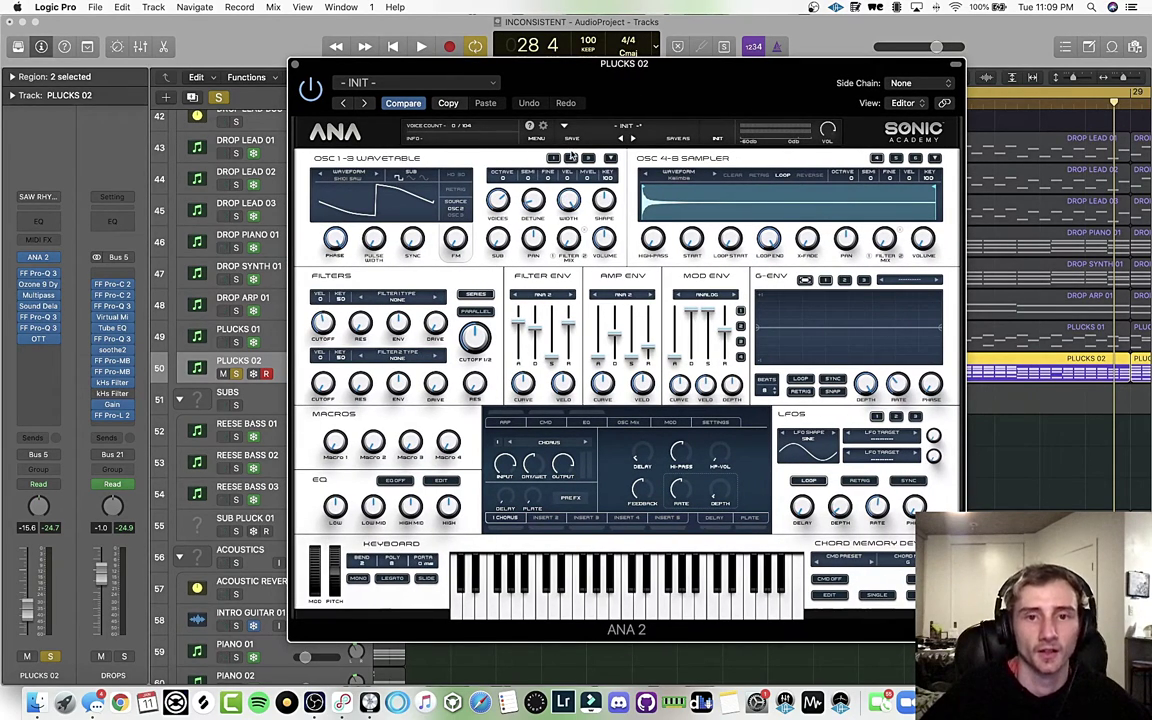
{"action": "left_click_drag", "start_coordinate": [672, 95], "coordinate": [595, 69]}
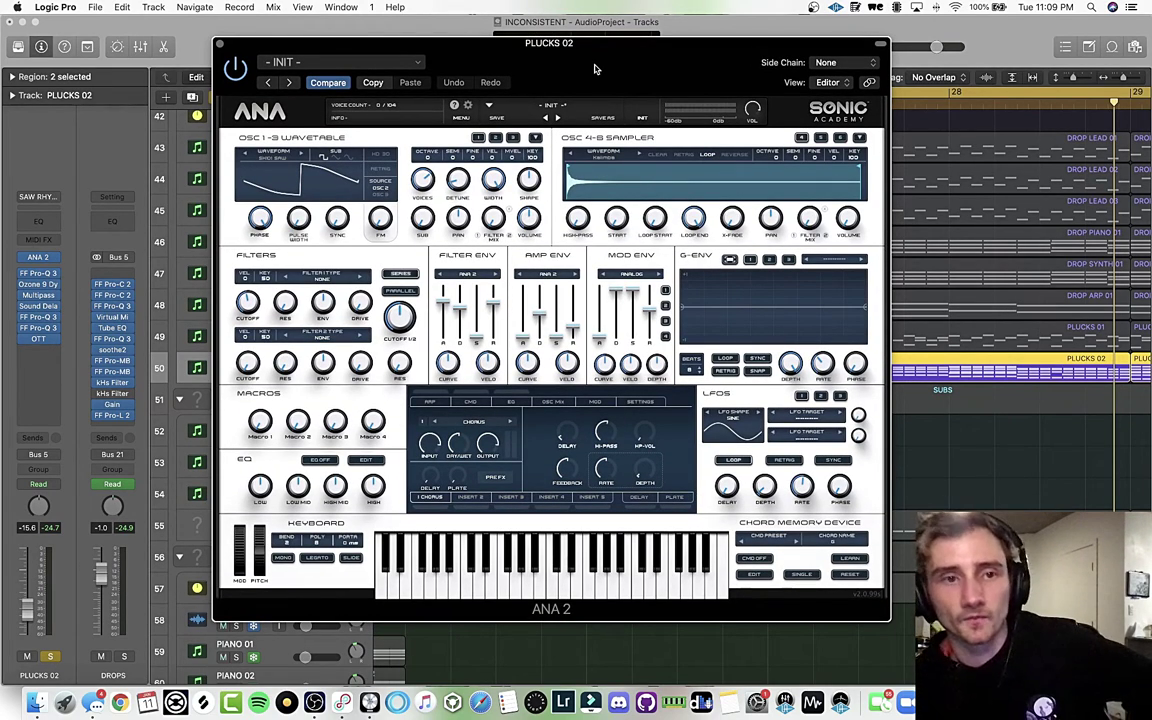
{"action": "mouse_move", "coordinate": [618, 63]}
{"action": "left_mouse_down"}
{"action": "mouse_move", "coordinate": [617, 51]}
{"action": "mouse_move", "coordinate": [631, 58]}
{"action": "left_mouse_up"}
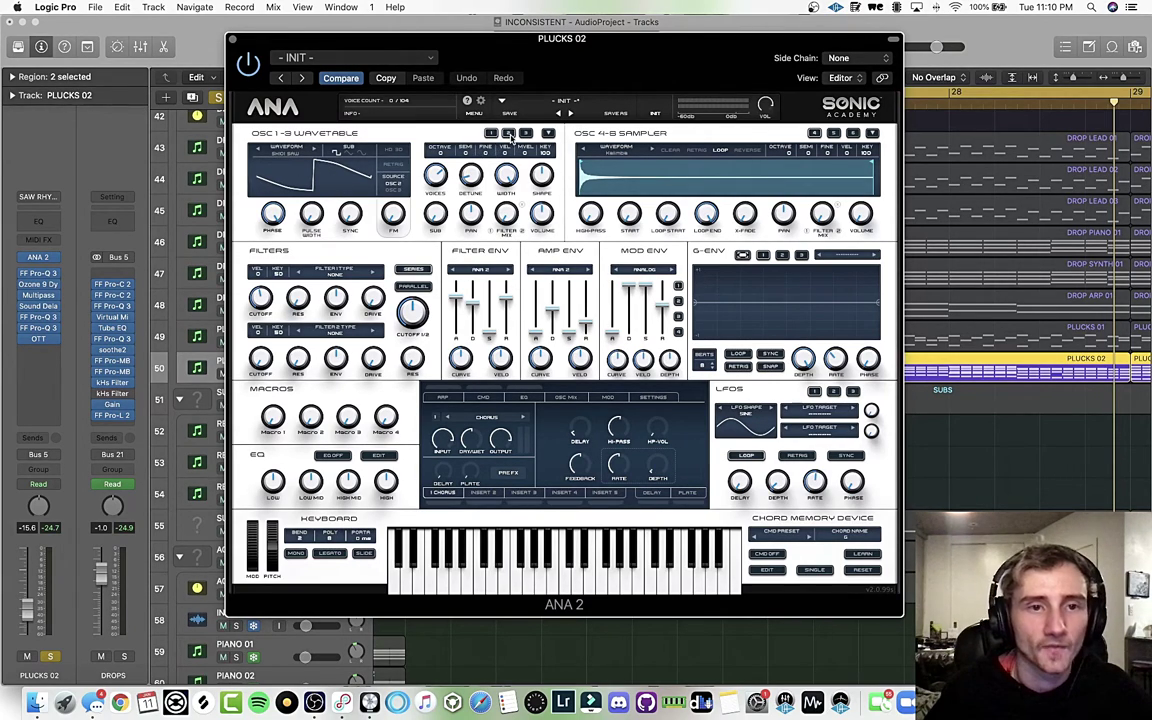
- Compare the waveforms, voice counts and tuning settings of wavetable oscillators 1, 2 and 3 in ANA 2
{"action": "left_click", "coordinate": [508, 133]}
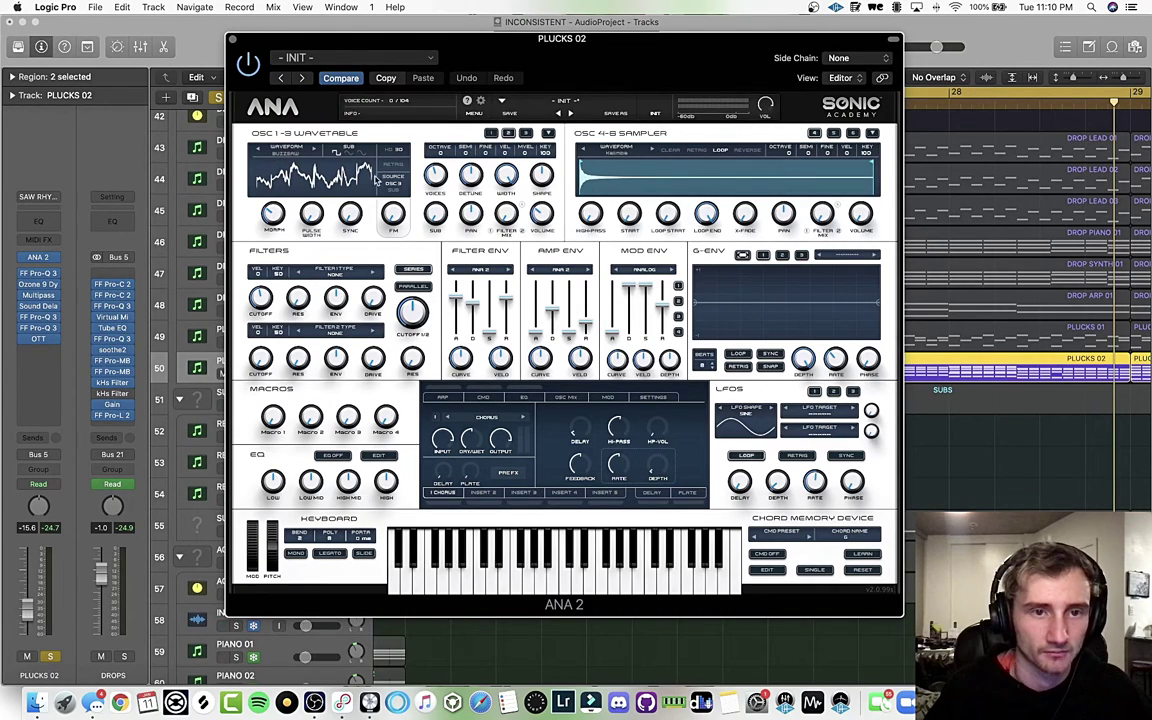
{"action": "left_click", "coordinate": [527, 134]}
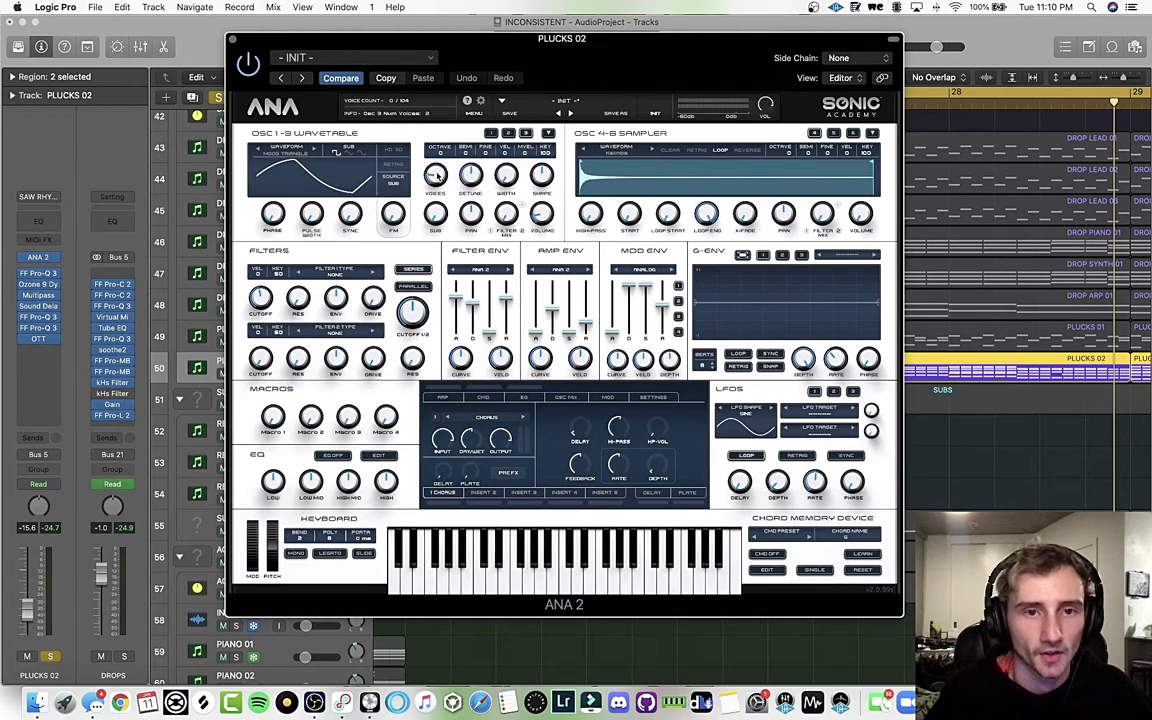
{"action": "left_click", "coordinate": [490, 134]}
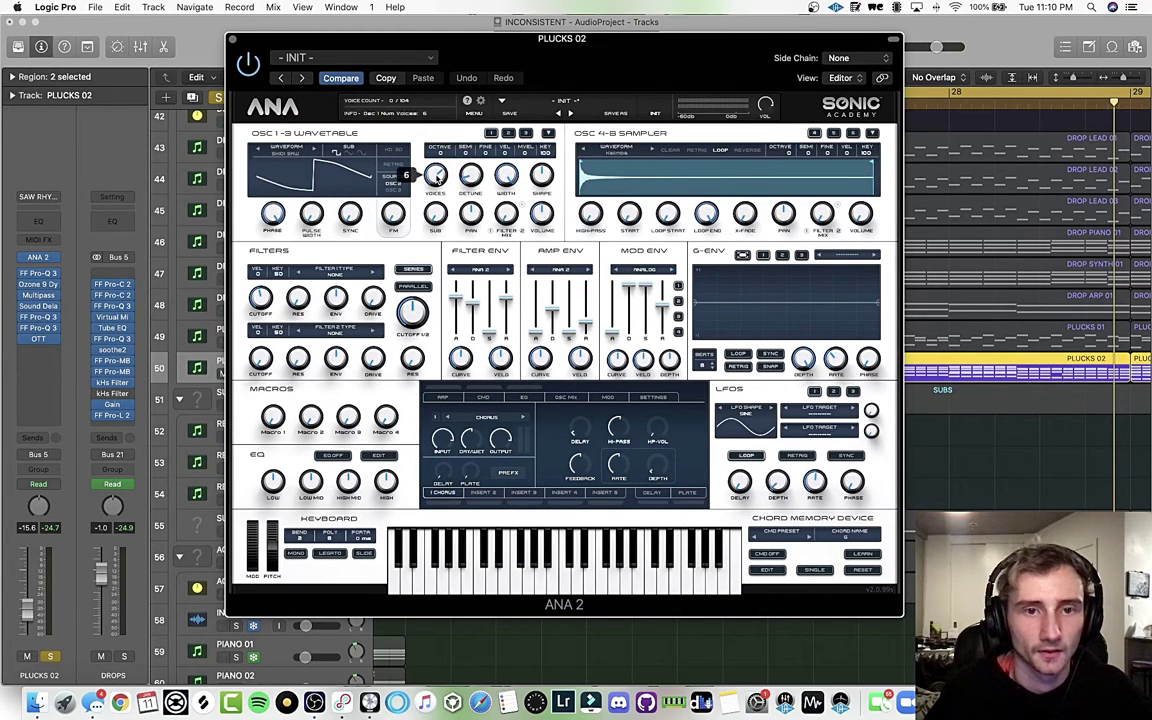
{"action": "left_click", "coordinate": [507, 134]}
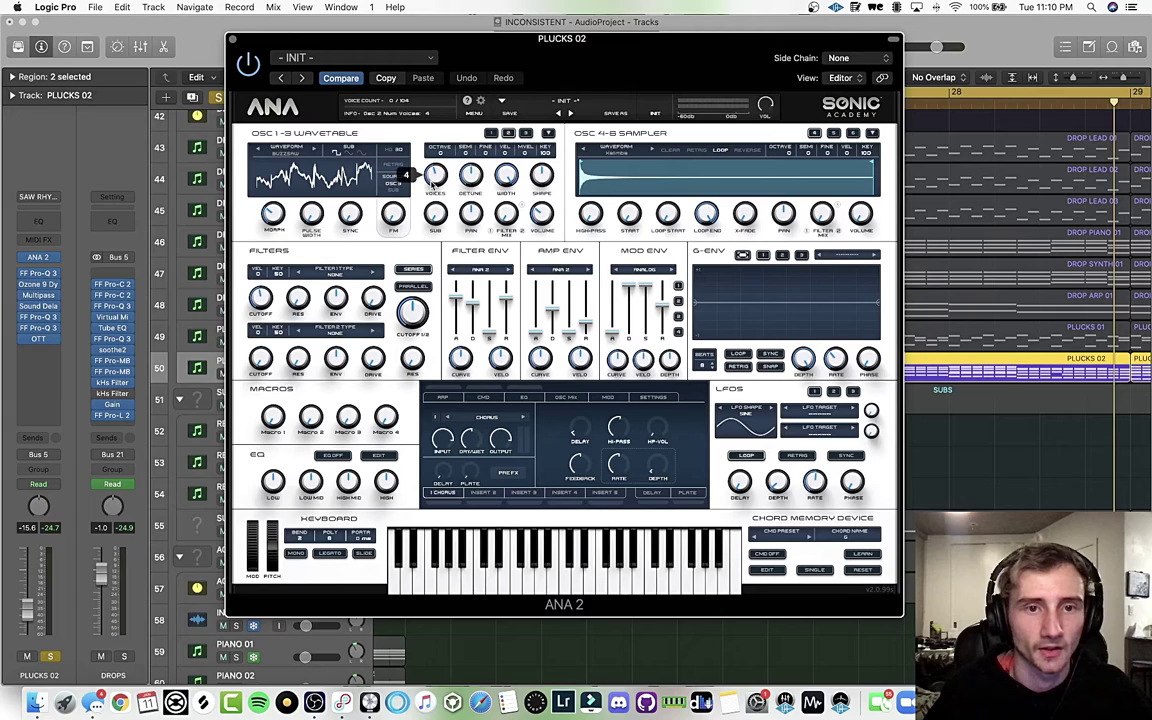
{"action": "left_click", "coordinate": [525, 134]}
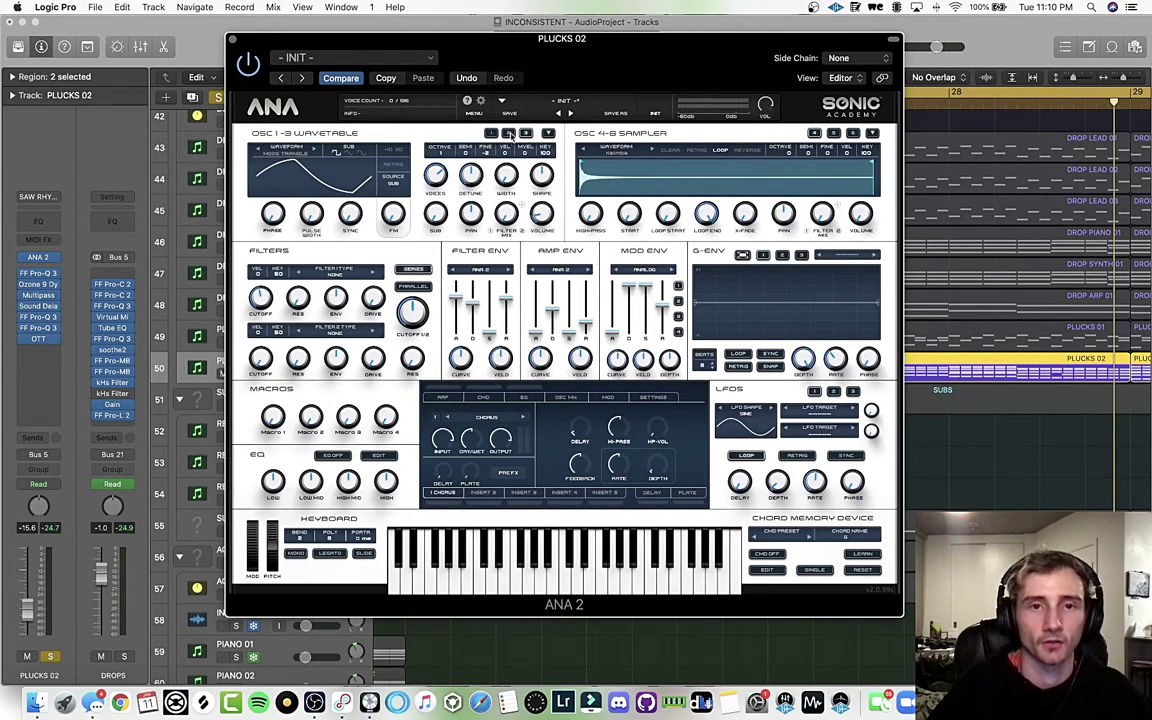
{"action": "left_click", "coordinate": [507, 133]}
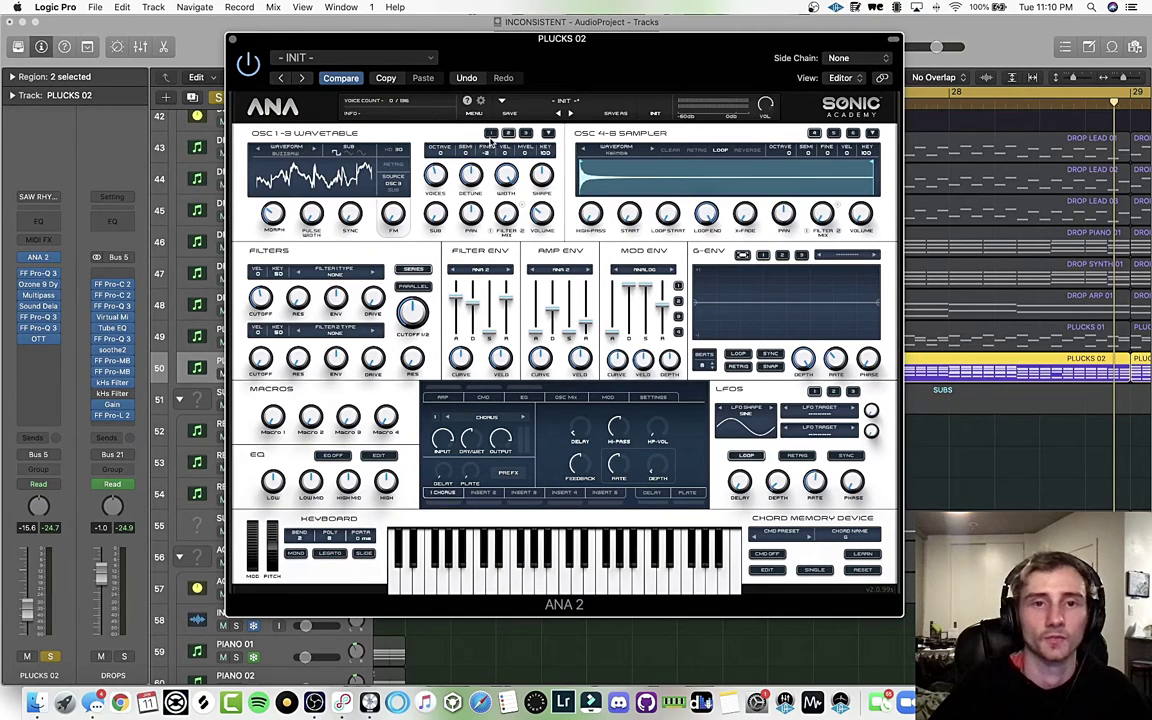
- Switch back and forth between wavetable oscillators 1 and 2 in ANA 2 to recheck their waveforms, then close the synth
{"action": "left_click", "coordinate": [491, 134]}
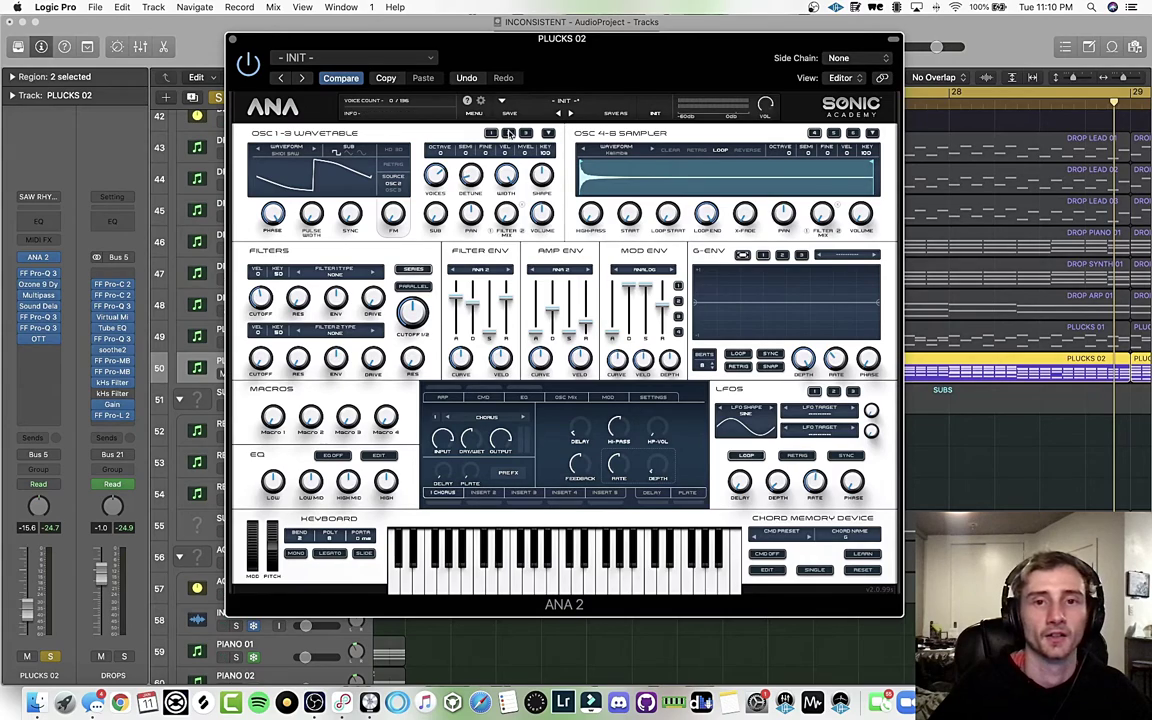
{"action": "left_click", "coordinate": [507, 134]}
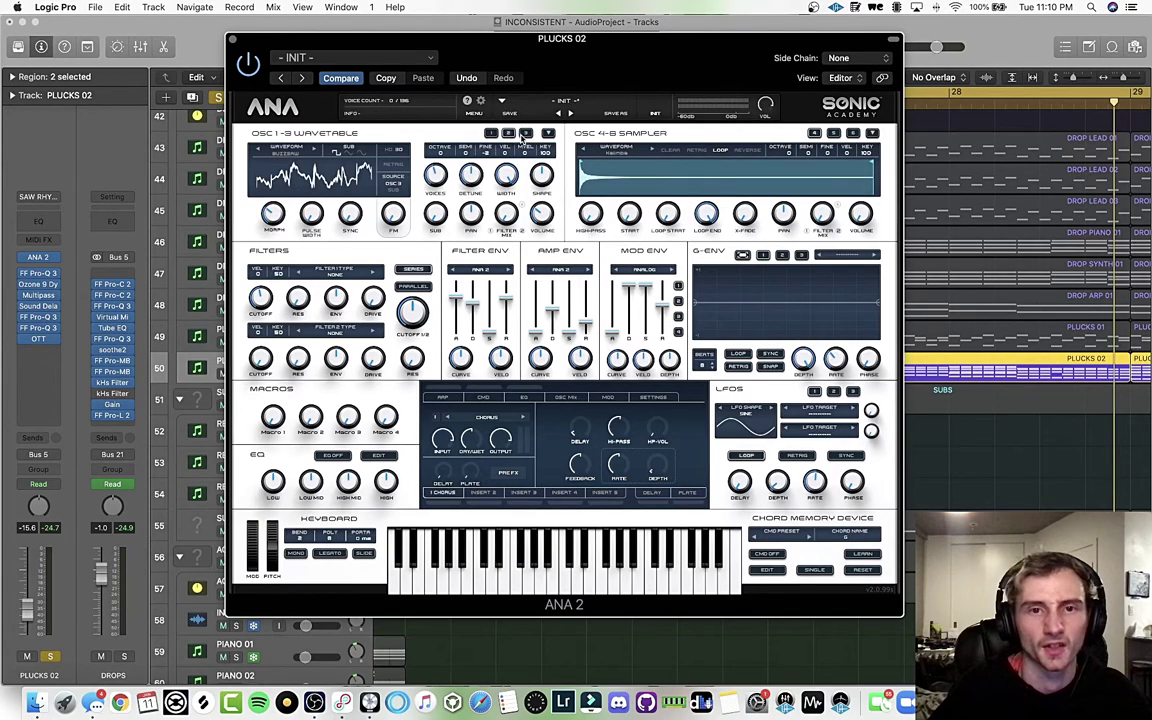
{"action": "left_click", "coordinate": [491, 134]}
{"action": "left_click", "coordinate": [491, 134]}
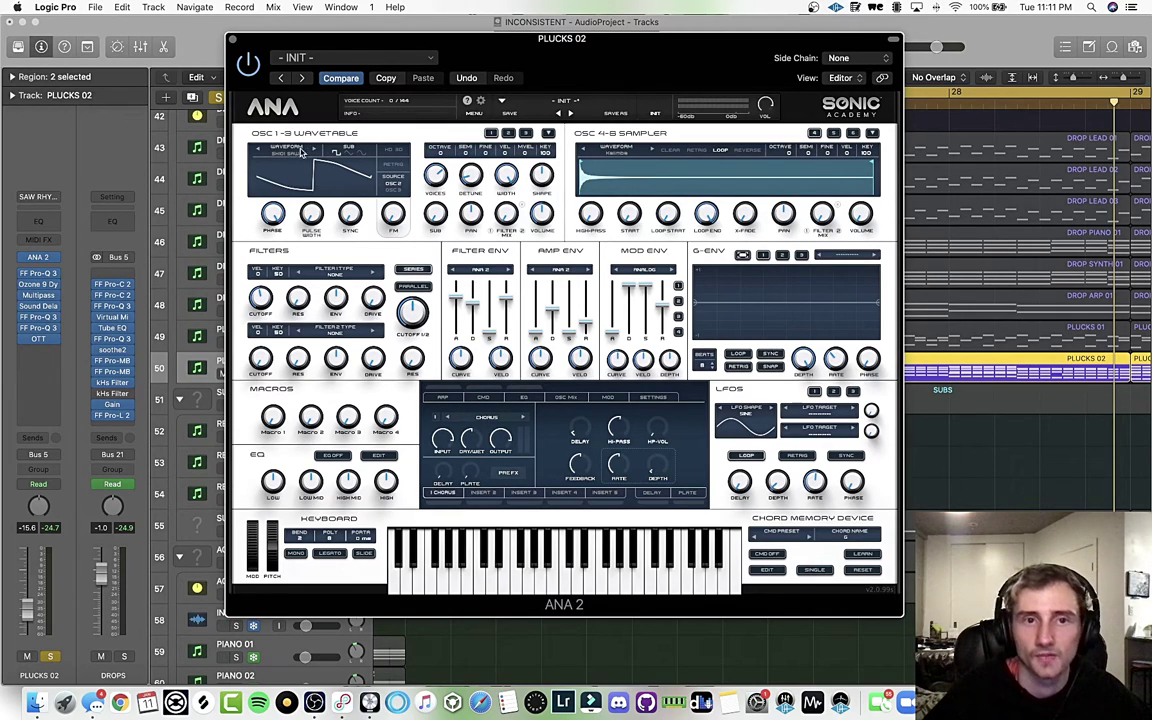
{"action": "left_click", "coordinate": [233, 39]}
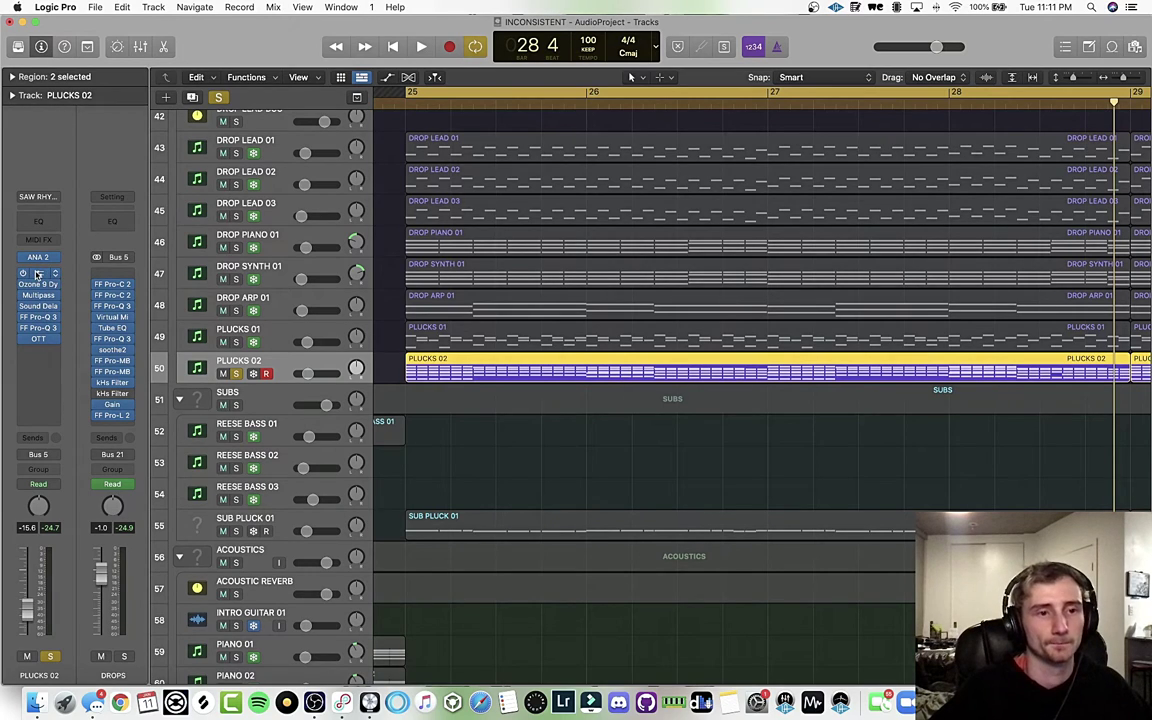
- Bypass the whole effect chain on PLUCKS 02, from the first FF Pro-Q 3 through OTT, and play the dry track
{"action": "left_click", "coordinate": [37, 273]}
{"action": "left_click", "coordinate": [364, 180]}
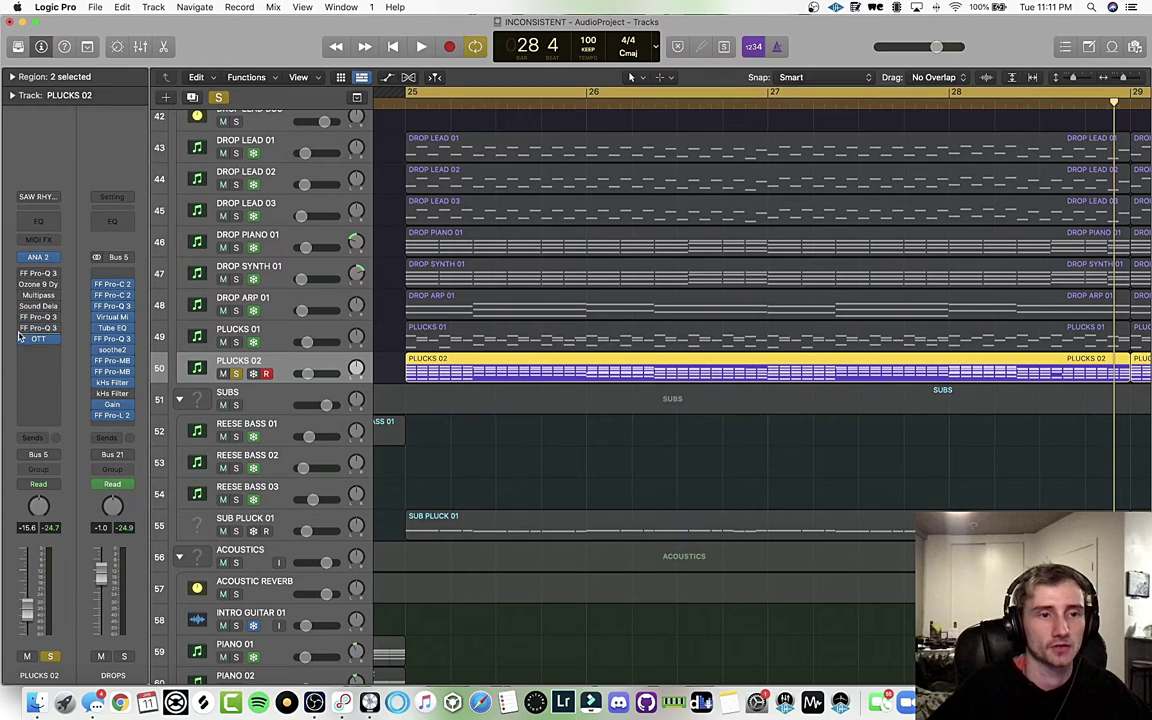
{"action": "key", "text": "space"}
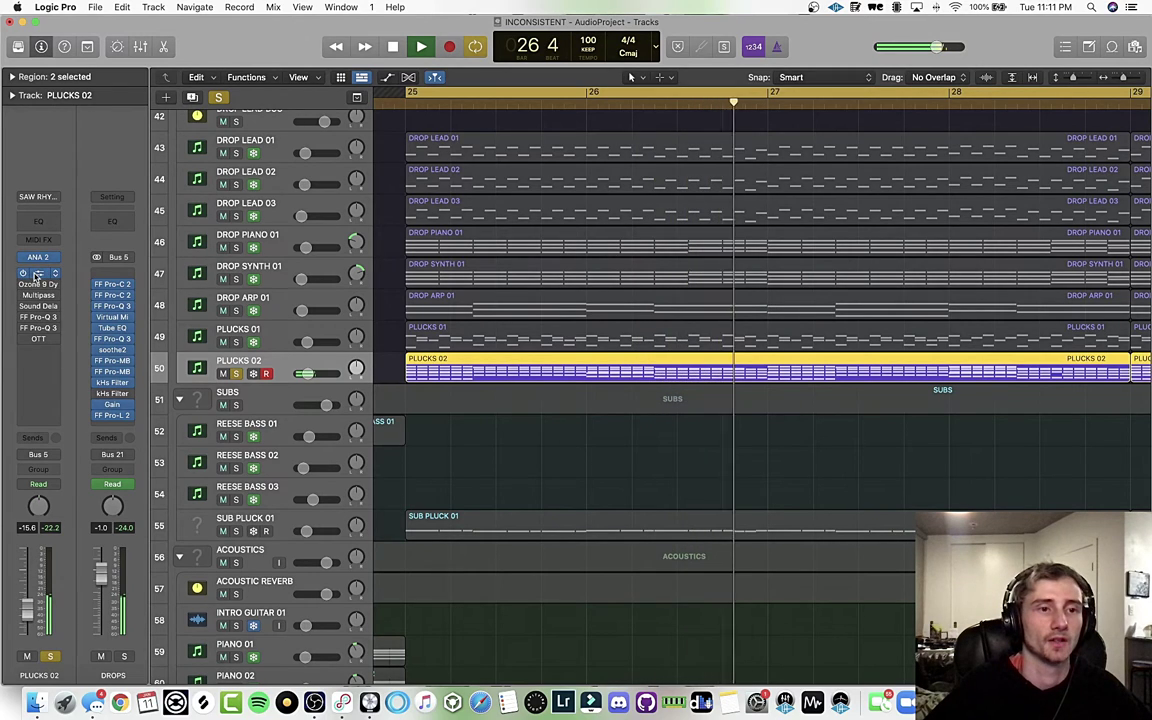
- Re-enable the first FF Pro-Q 3 on PLUCKS 02, inspect its low-cut band during playback, and close it
{"action": "left_click", "coordinate": [37, 273]}
{"action": "left_click", "coordinate": [525, 360], "text": "alt+shift"}
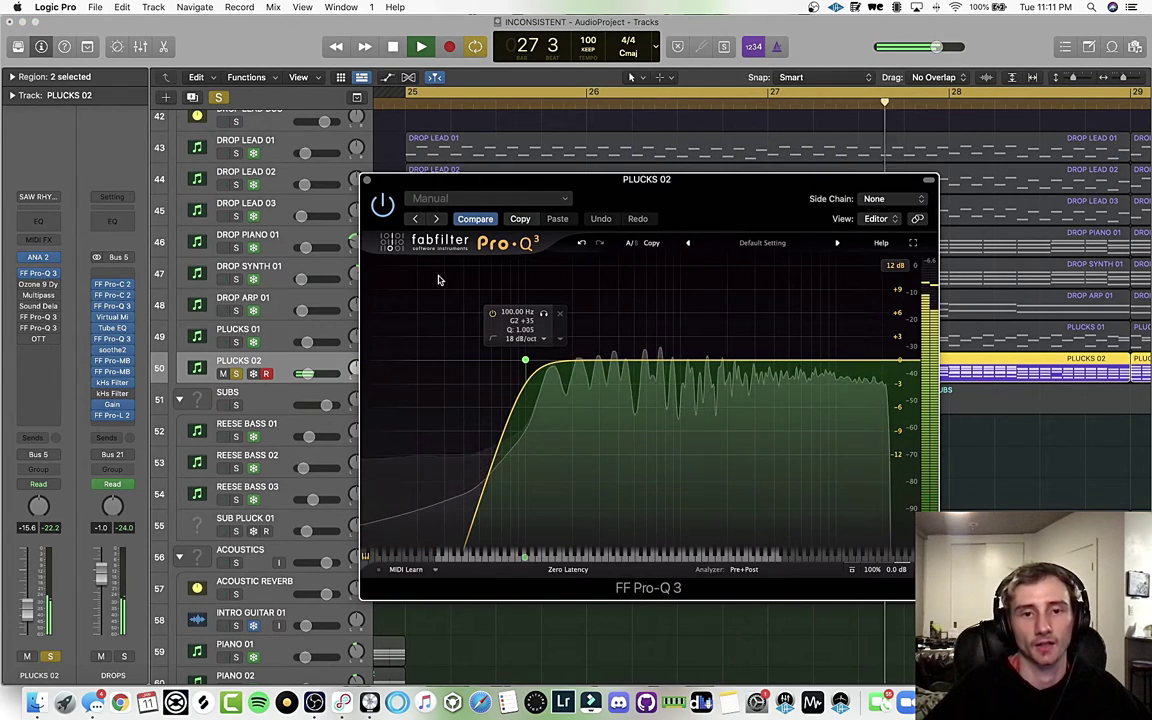
{"action": "left_click", "coordinate": [366, 181]}
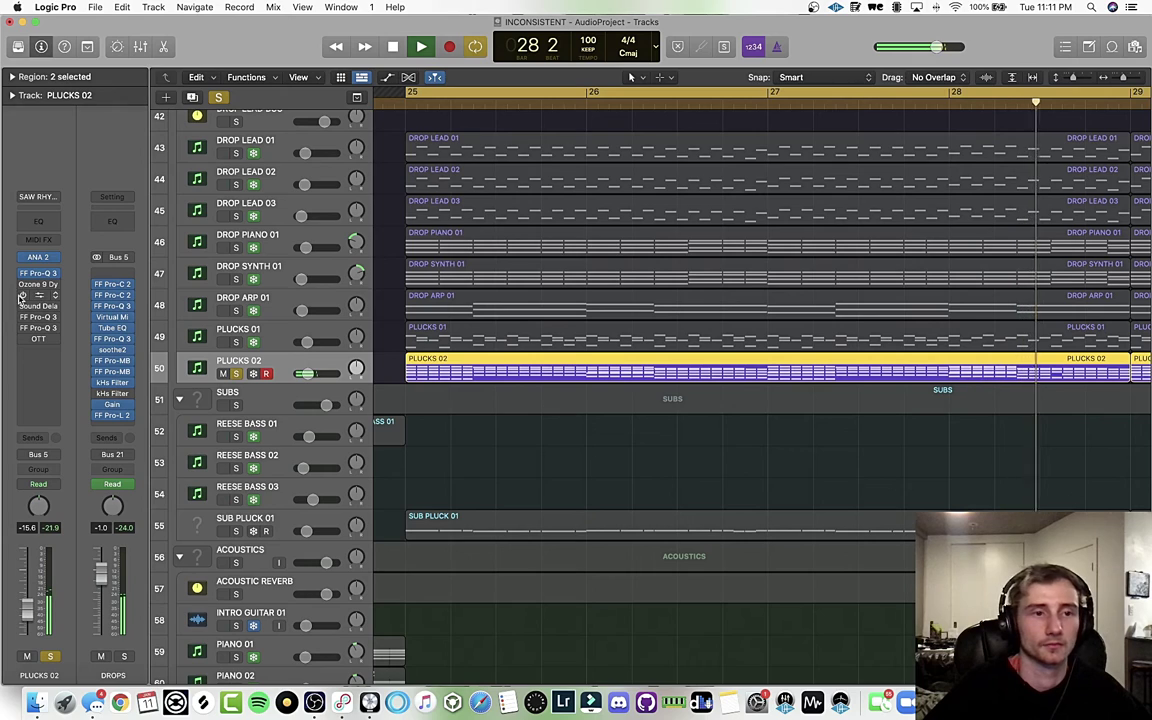
- Re-enable and open Ozone 9 Dynamics on PLUCKS 02, then toggle its internal bypass on and off to compare the sound
{"action": "left_click", "coordinate": [37, 285]}
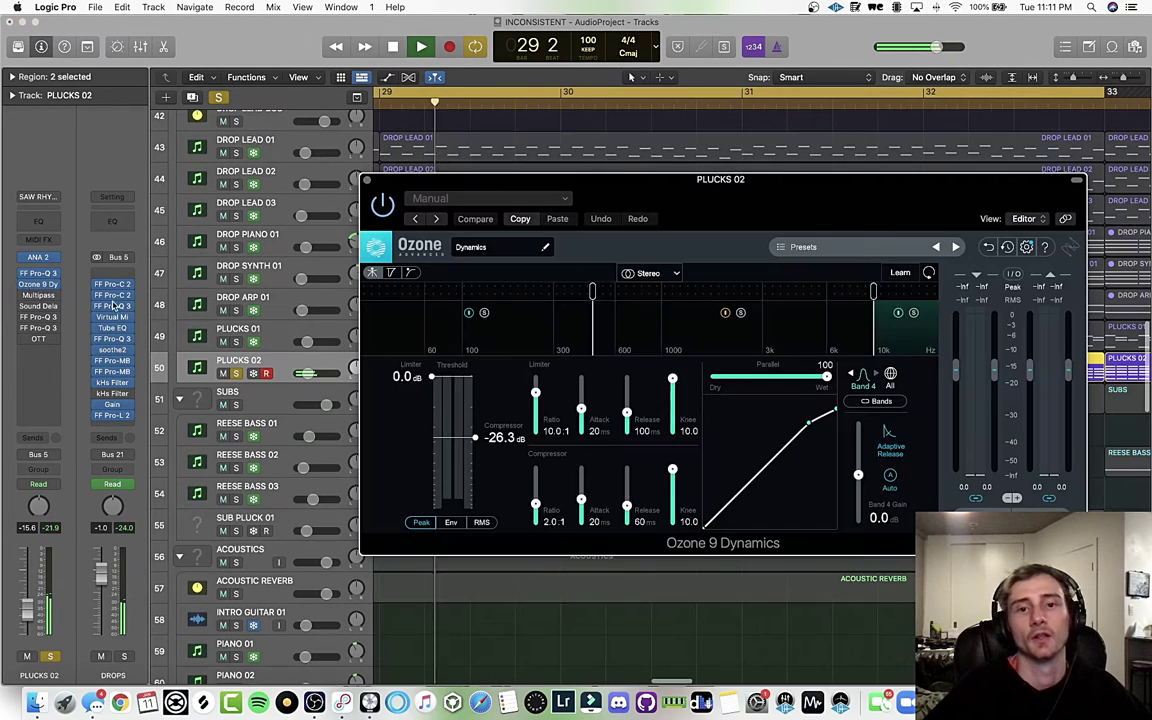
{"action": "left_click_drag", "start_coordinate": [648, 203], "coordinate": [541, 177]}
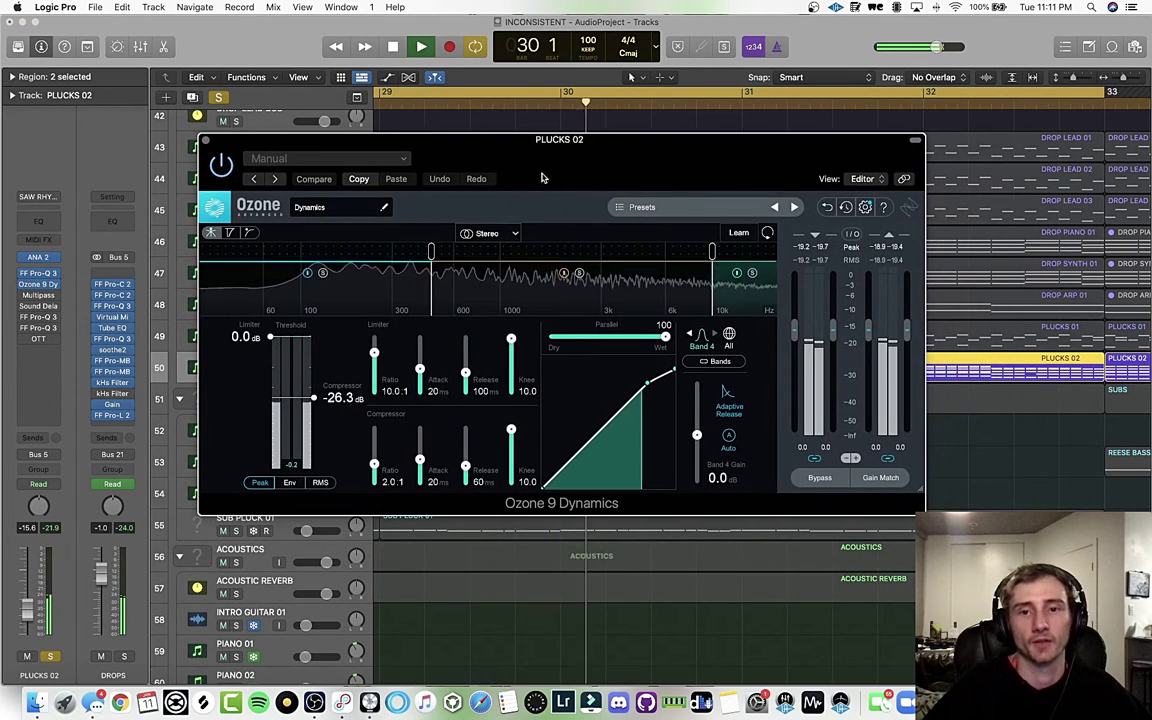
{"action": "left_click", "coordinate": [820, 479]}
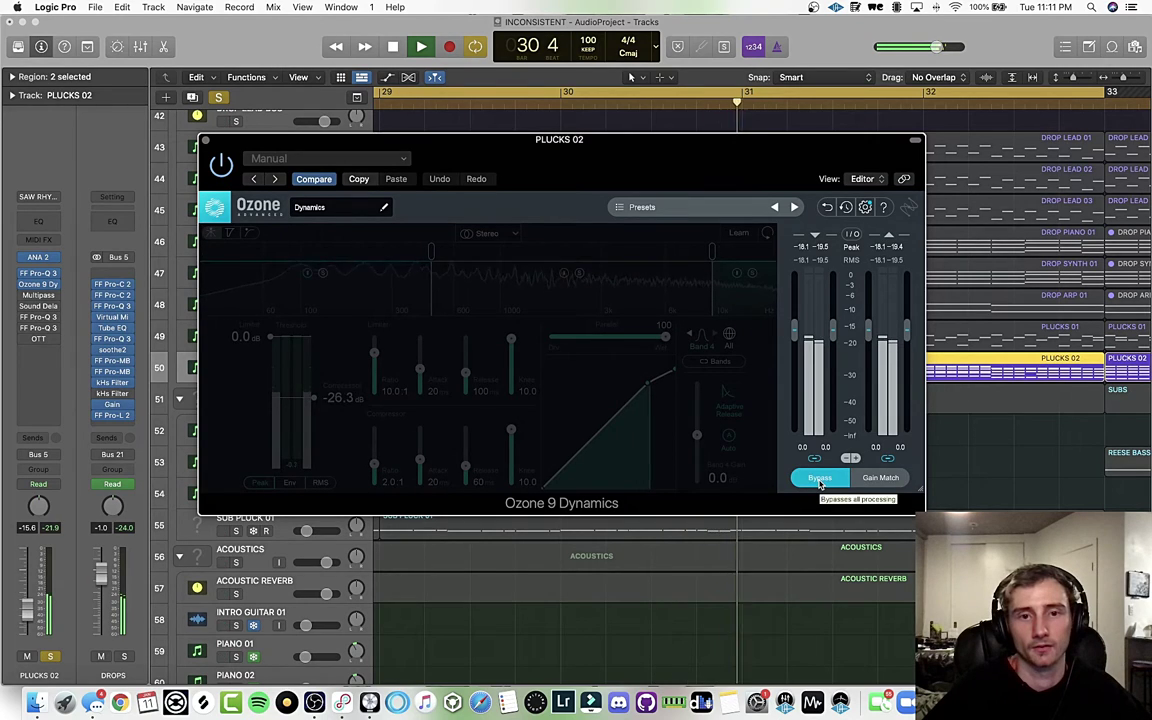
{"action": "left_click", "coordinate": [820, 479]}
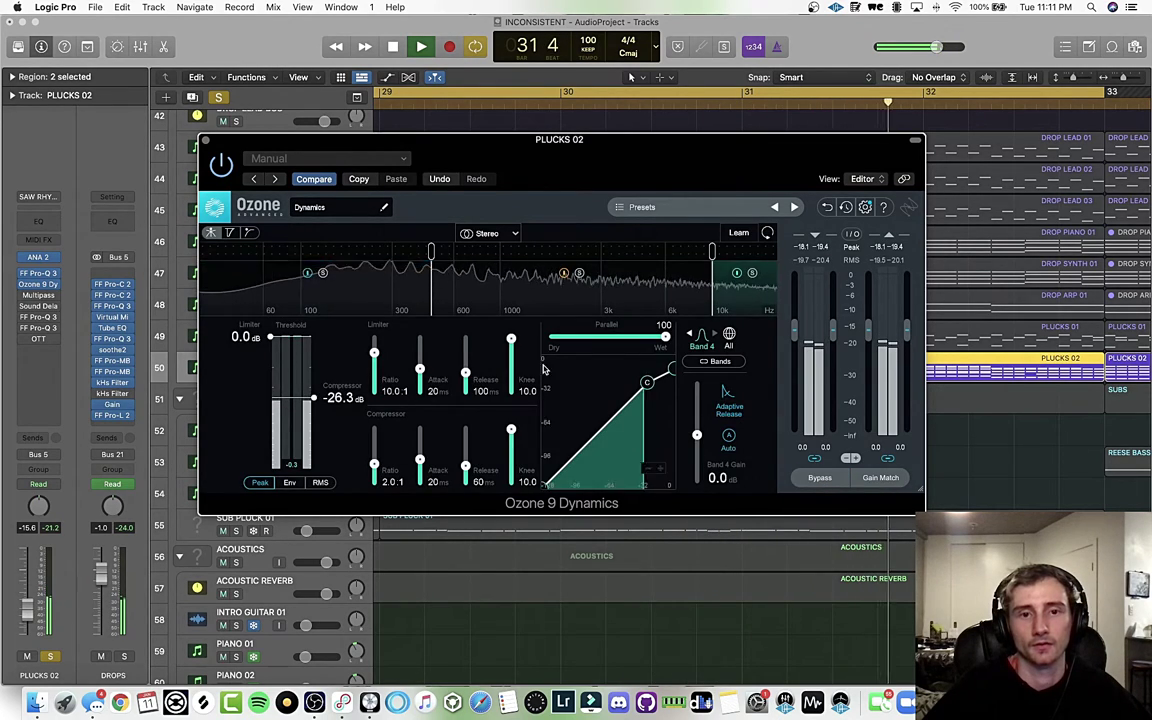
- Examine the compressor threshold, attack, release and gain reduction of the low, mid and high bands in Ozone 9 Dynamics, then close it
{"action": "left_click", "coordinate": [393, 293]}
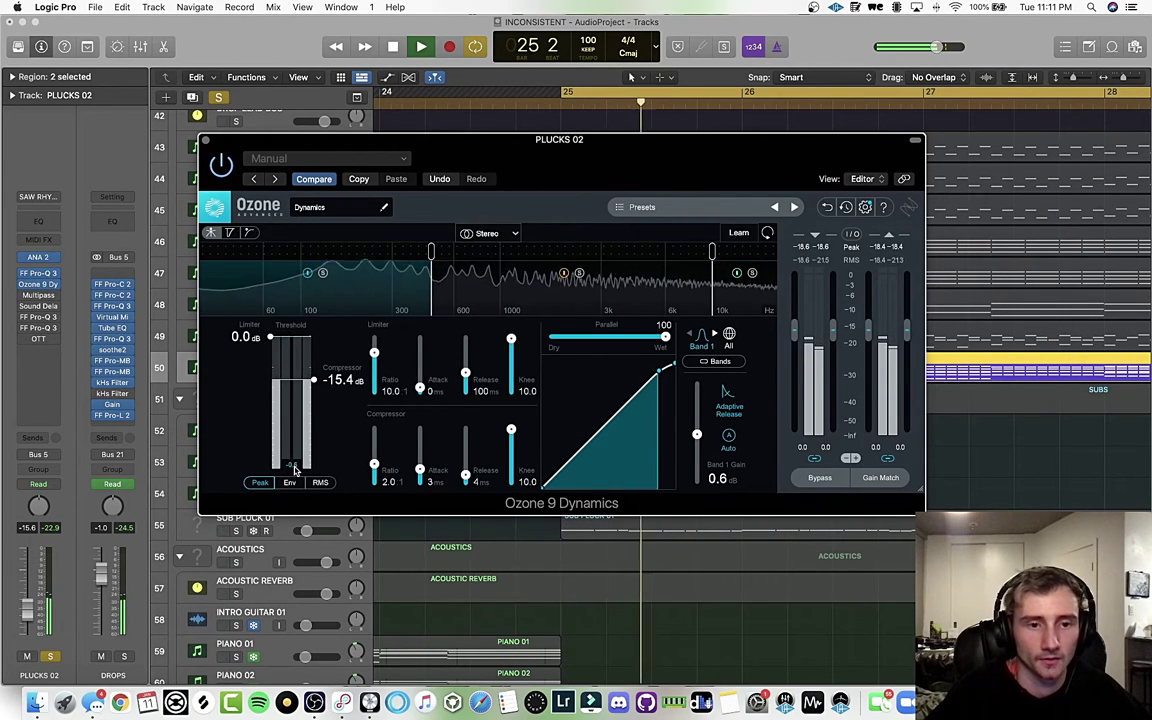
{"action": "left_click", "coordinate": [548, 290]}
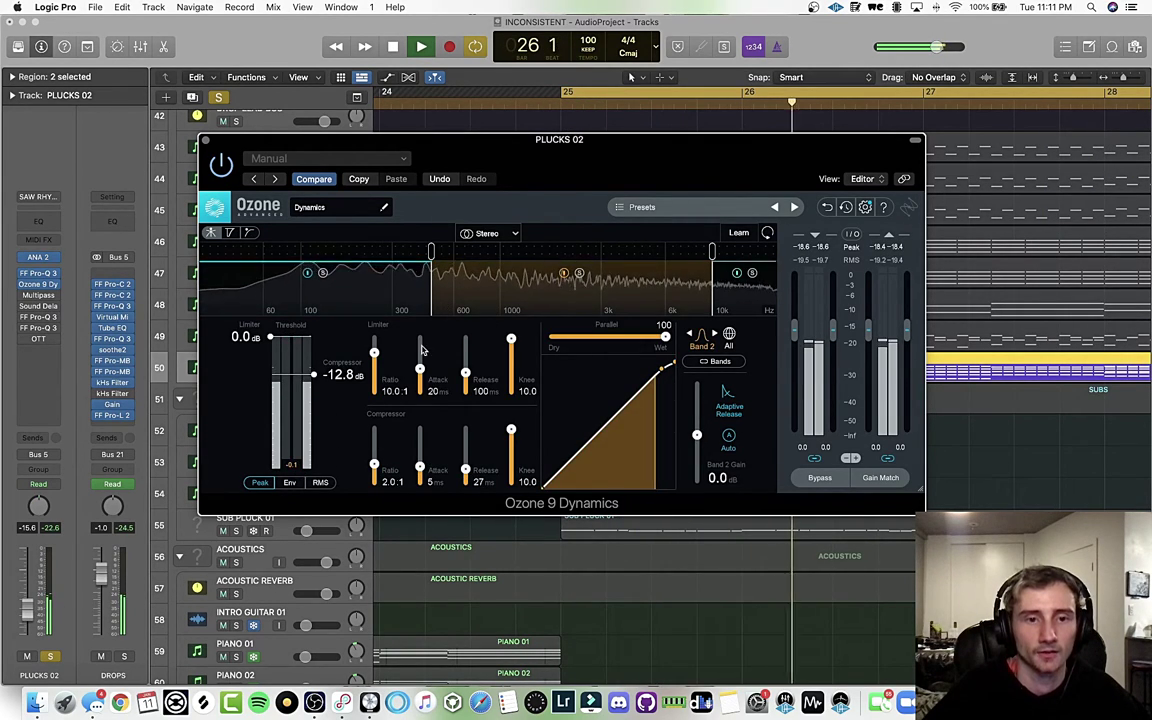
{"action": "left_click", "coordinate": [757, 293]}
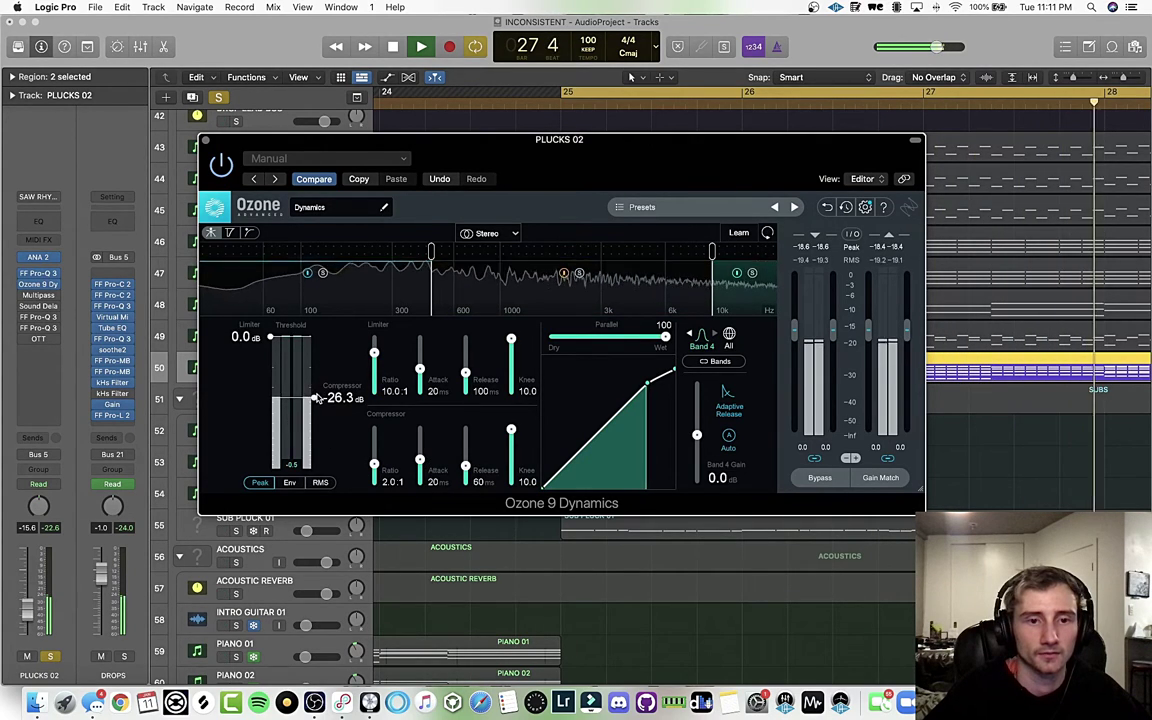
{"action": "left_click", "coordinate": [535, 302]}
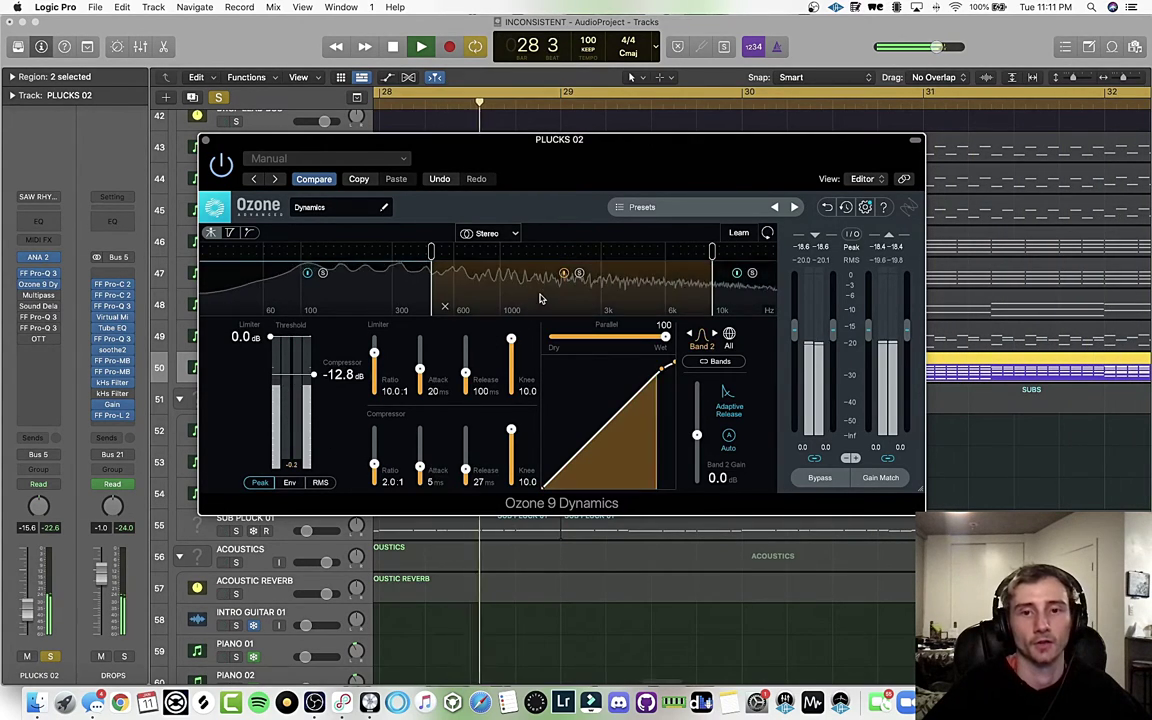
{"action": "left_click", "coordinate": [360, 296]}
{"action": "left_click", "coordinate": [730, 295]}
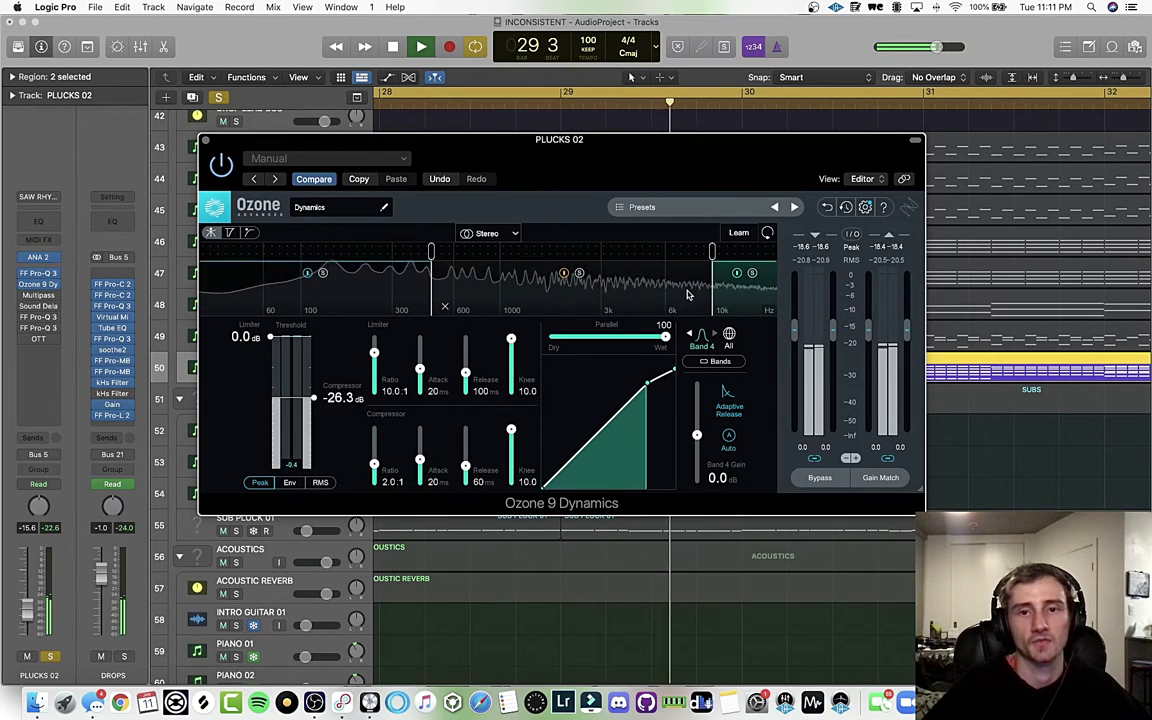
{"action": "left_click", "coordinate": [595, 296]}
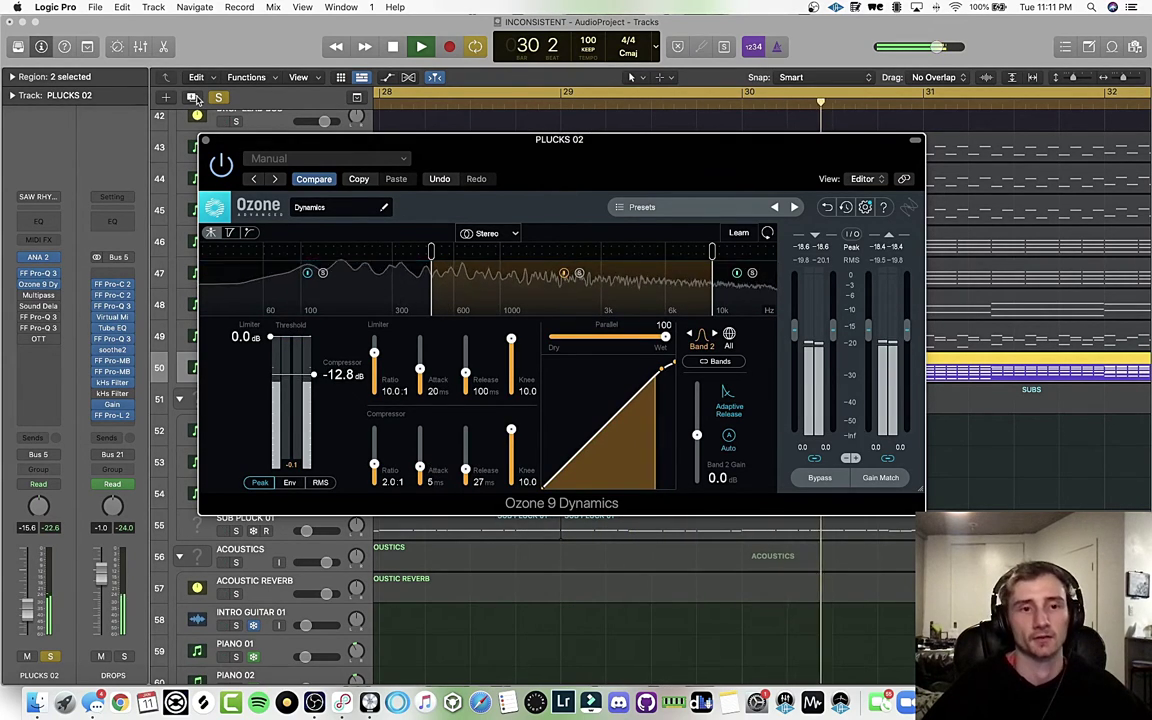
{"action": "left_click", "coordinate": [204, 142]}
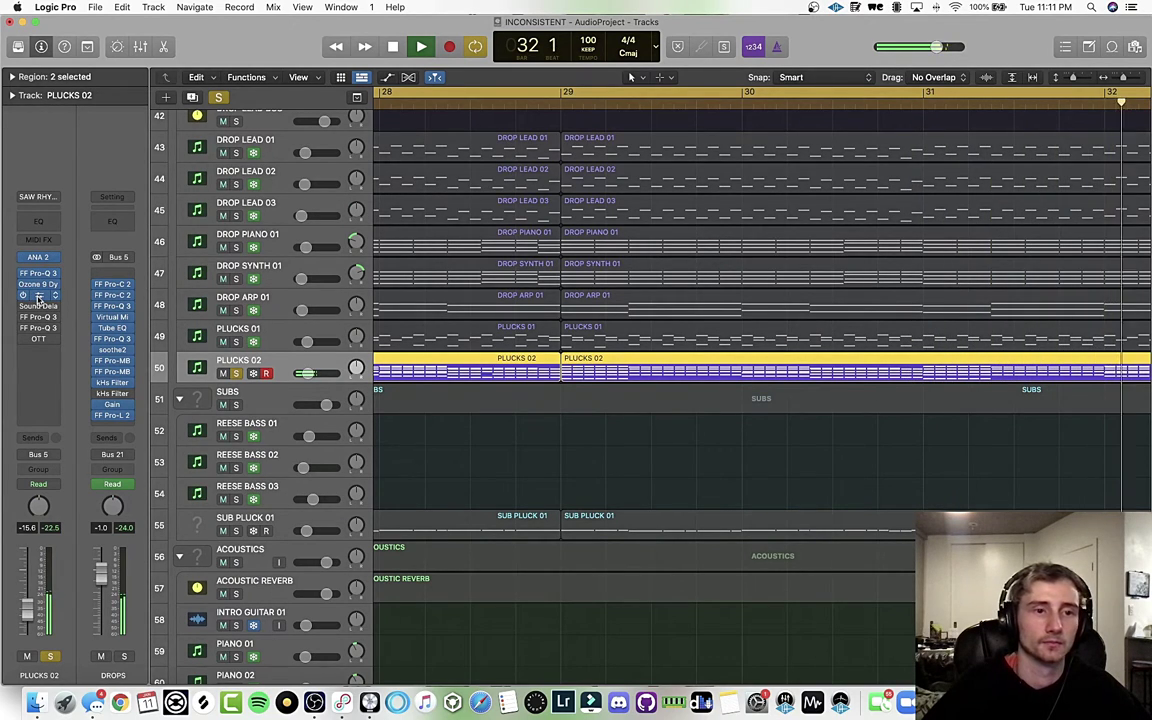
- Re-enable and open Multipass on PLUCKS 02, stop playback, review the Saturate distortion on its three bands, and close it
{"action": "left_click", "coordinate": [39, 296]}
{"action": "left_click_drag", "start_coordinate": [777, 216], "coordinate": [657, 147]}
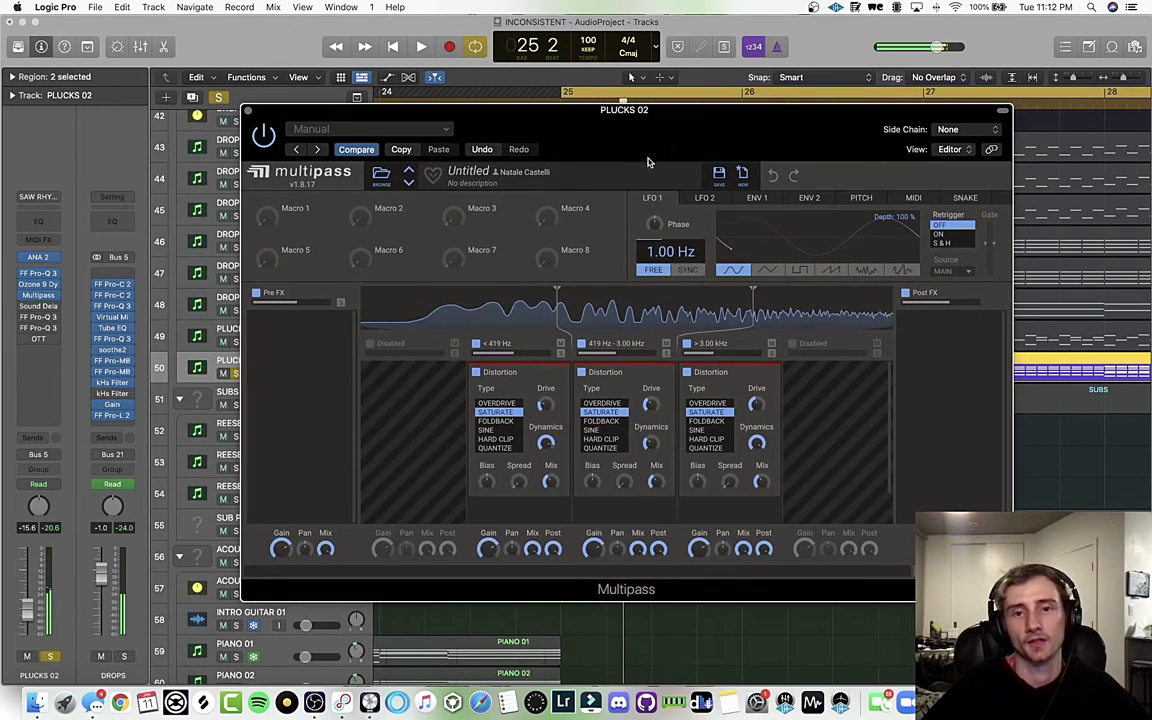
{"action": "key", "text": "space"}
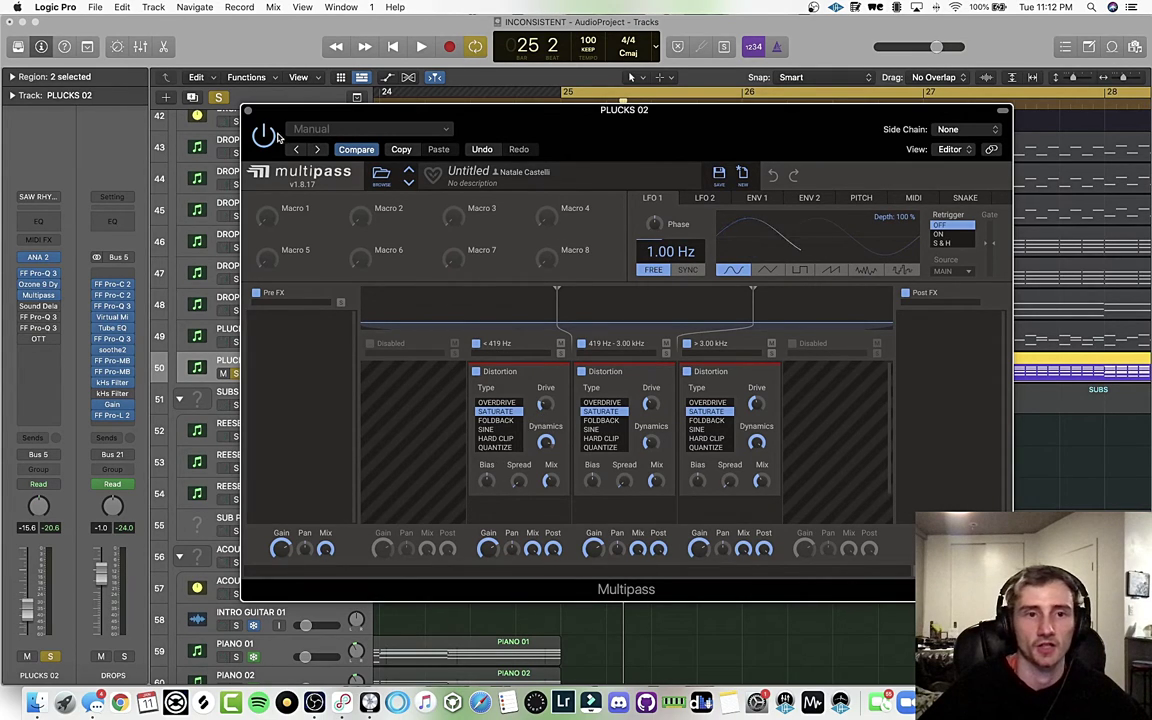
{"action": "left_click", "coordinate": [250, 113]}
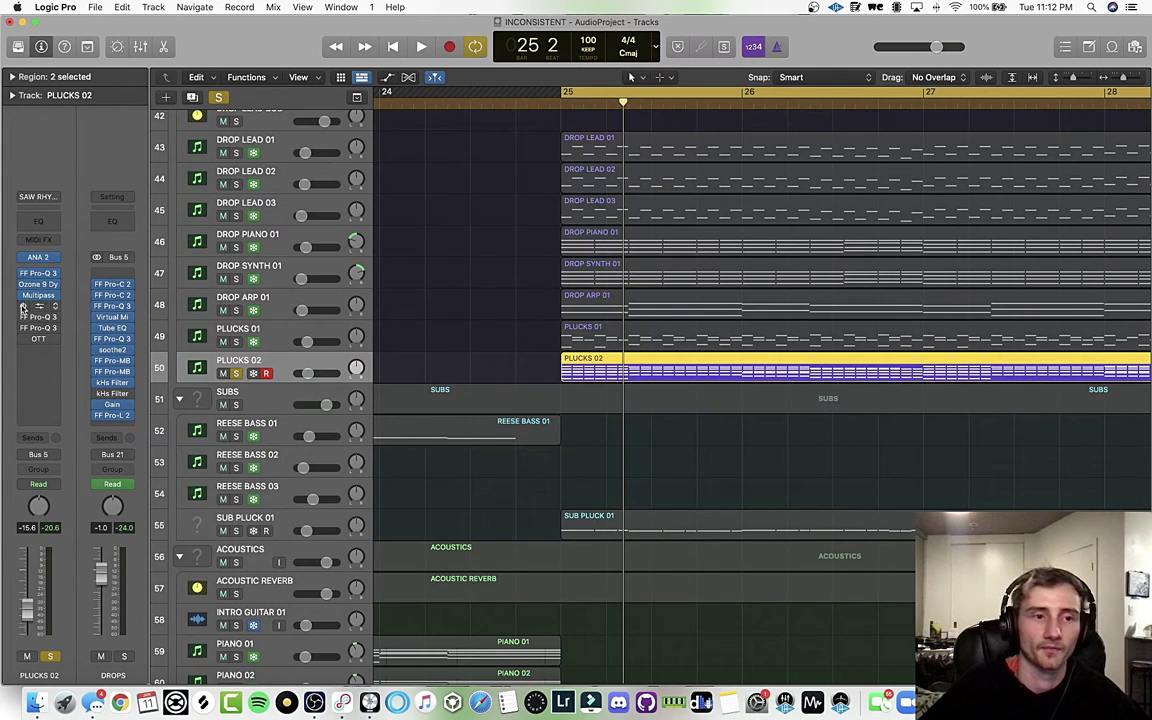
- Re-enable Sound Delay on PLUCKS 02, review the audio delay time in its window, and close the plug-in
{"action": "left_click", "coordinate": [36, 307]}
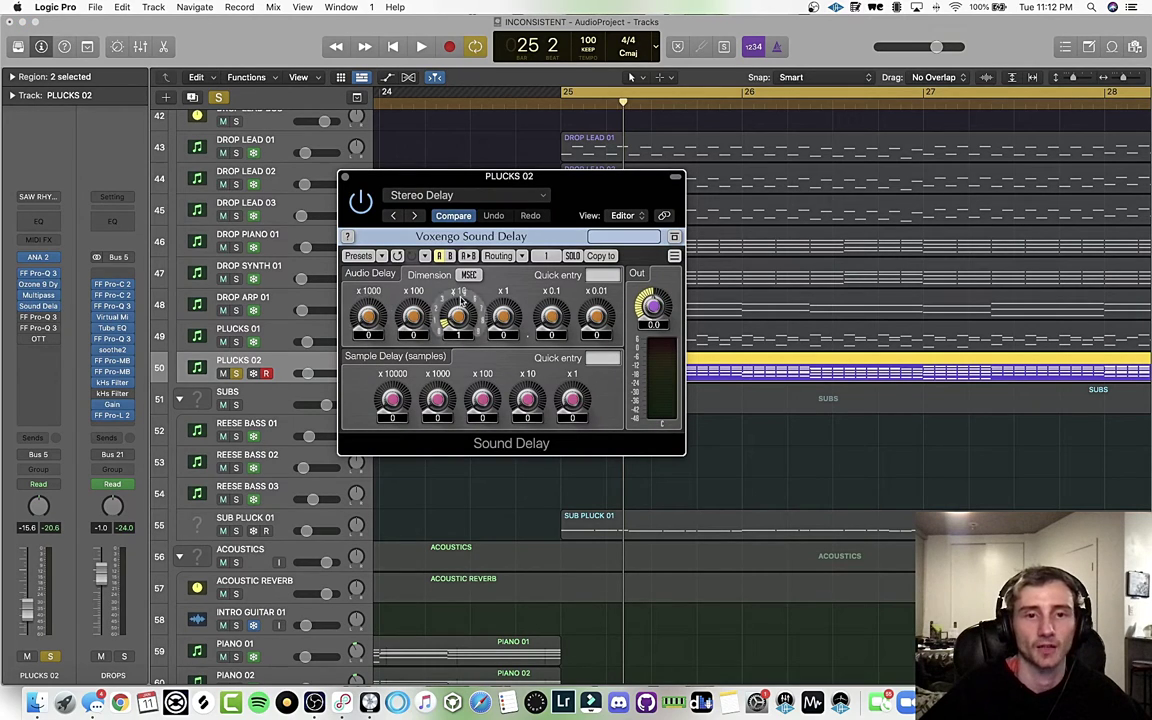
{"action": "mouse_move", "coordinate": [582, 205]}
{"action": "left_mouse_down"}
{"action": "mouse_move", "coordinate": [520, 174]}
{"action": "mouse_move", "coordinate": [630, 173]}
{"action": "mouse_move", "coordinate": [607, 165]}
{"action": "mouse_move", "coordinate": [586, 244]}
{"action": "mouse_move", "coordinate": [581, 165]}
{"action": "mouse_move", "coordinate": [600, 192]}
{"action": "left_mouse_up"}
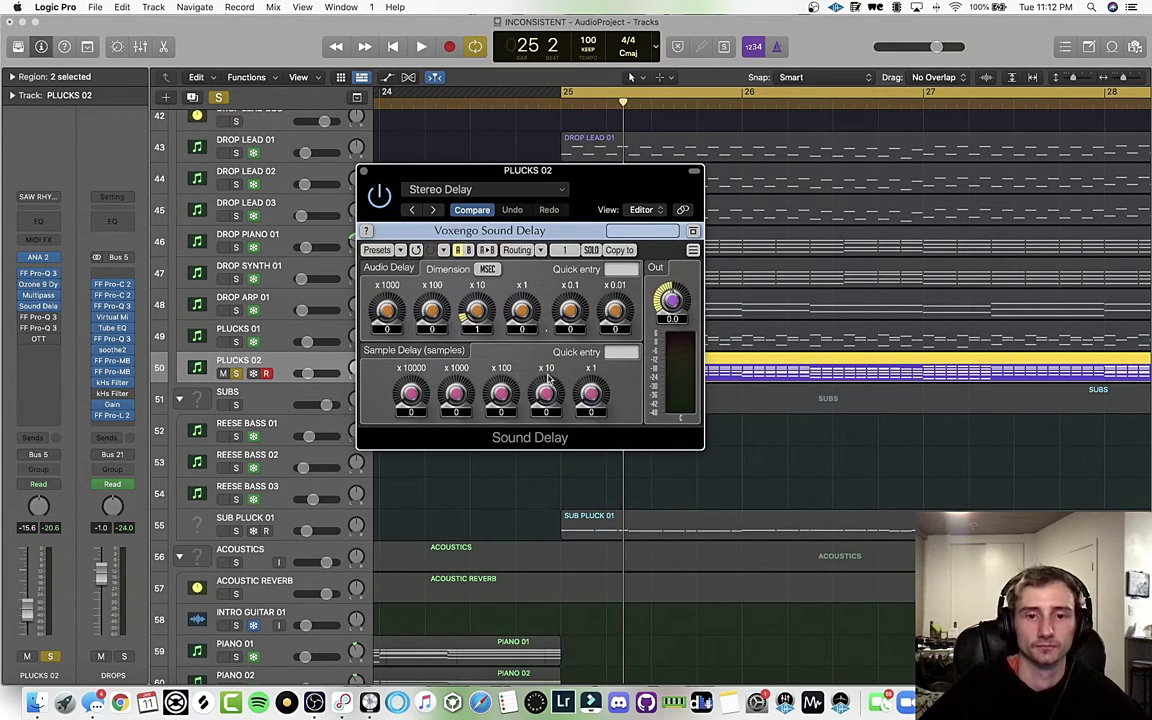
{"action": "left_click", "coordinate": [363, 172]}
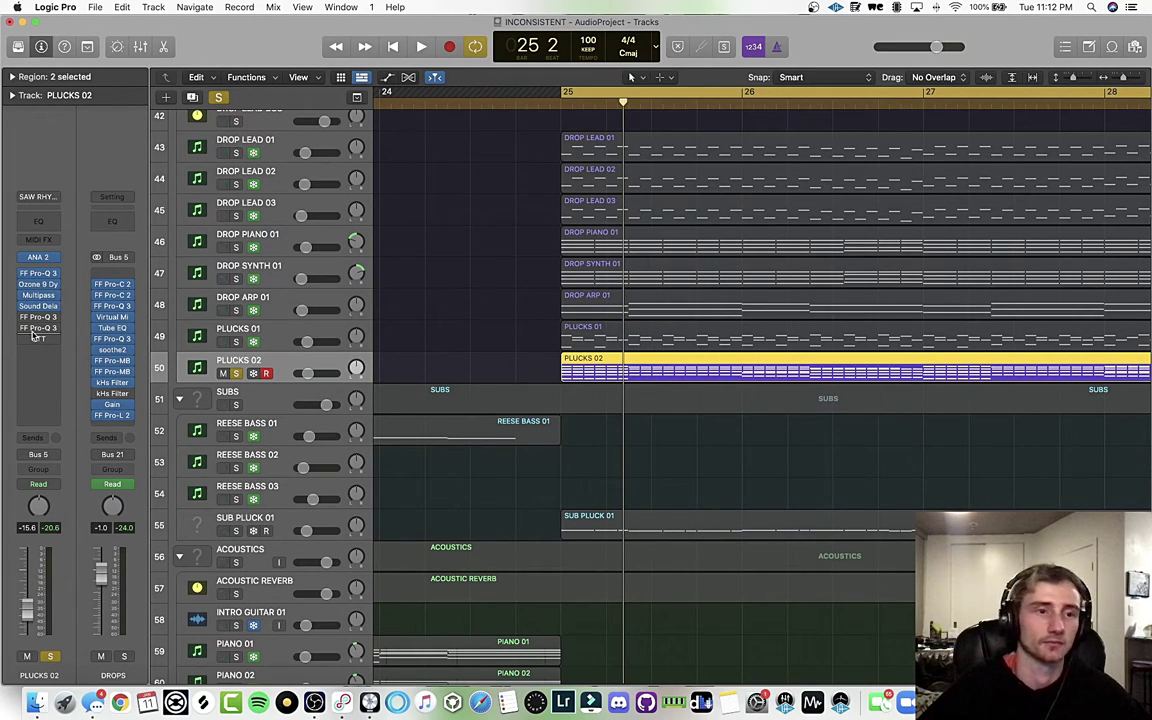
- Re-enable the FF Pro-Q 3 directly after Sound Delay and inspect its low-cut, low-mid cut and high boost bands during playback
{"action": "key", "text": "space"}
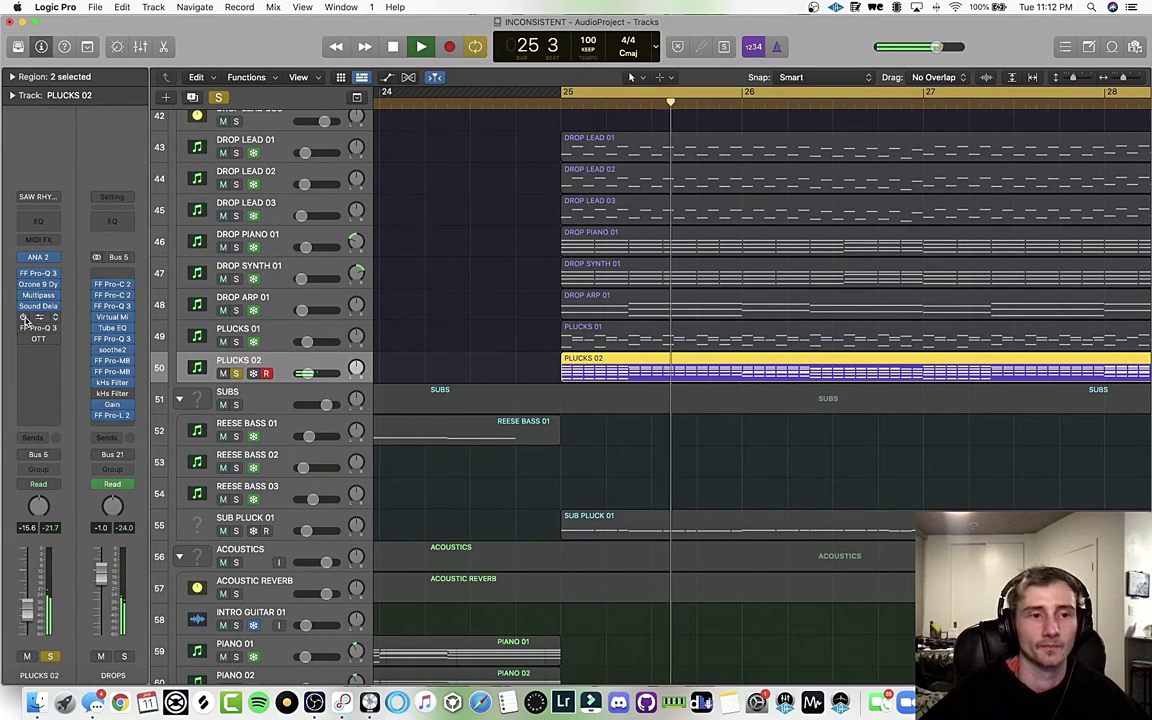
{"action": "key", "text": "space"}
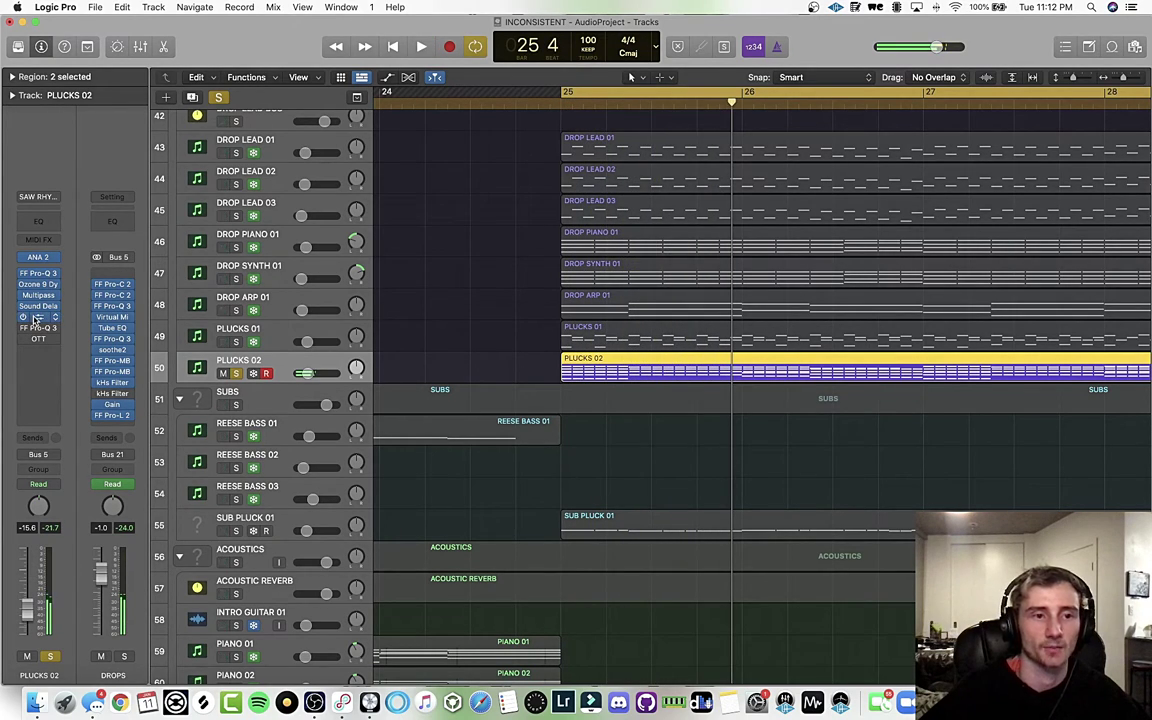
{"action": "left_click", "coordinate": [37, 318]}
{"action": "left_click_drag", "start_coordinate": [669, 203], "coordinate": [581, 157]}
{"action": "key", "text": "space"}
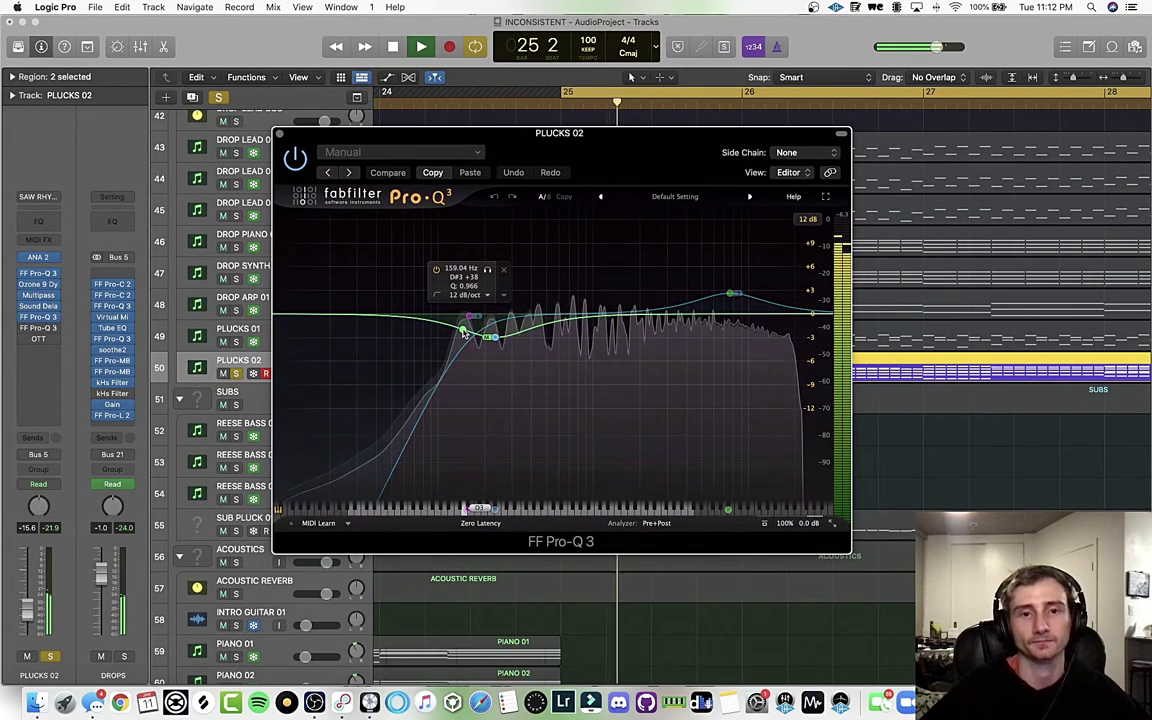
{"action": "double_click", "coordinate": [472, 334]}
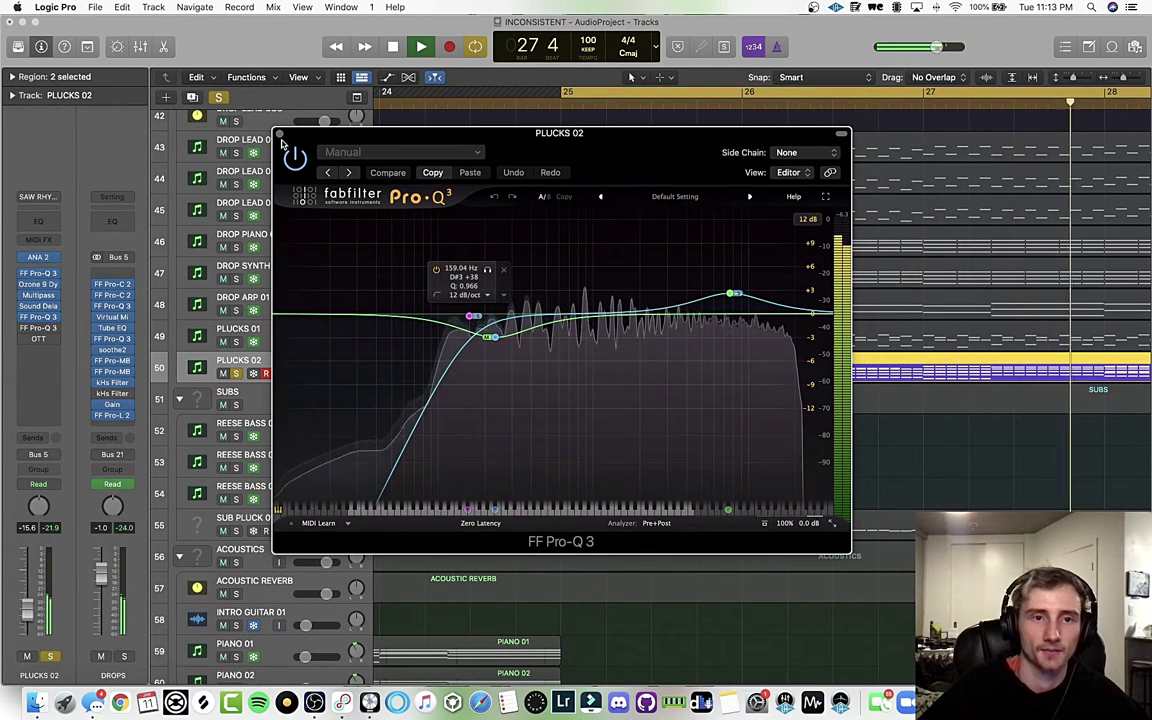
- Re-enable the last FF Pro-Q 3 before OTT, inspect its low cut, dynamic dip and two narrow cuts during playback, and close it
{"action": "left_click", "coordinate": [30, 328]}
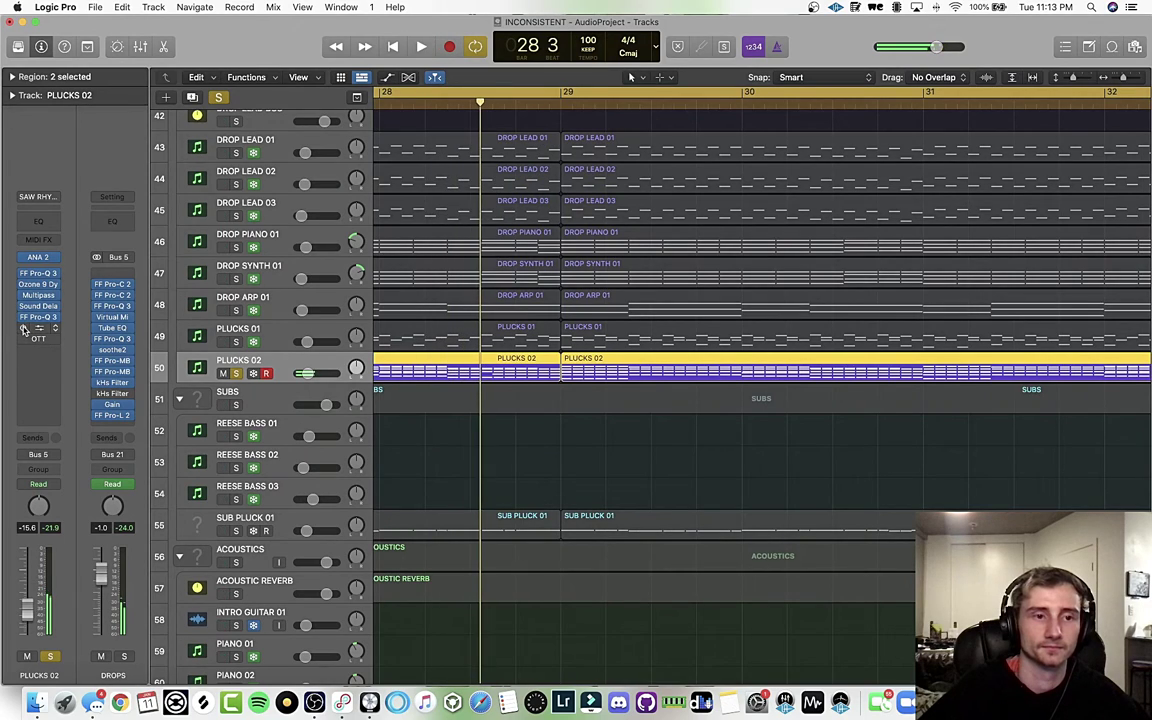
{"action": "left_click", "coordinate": [38, 328]}
{"action": "left_click_drag", "start_coordinate": [703, 226], "coordinate": [620, 197]}
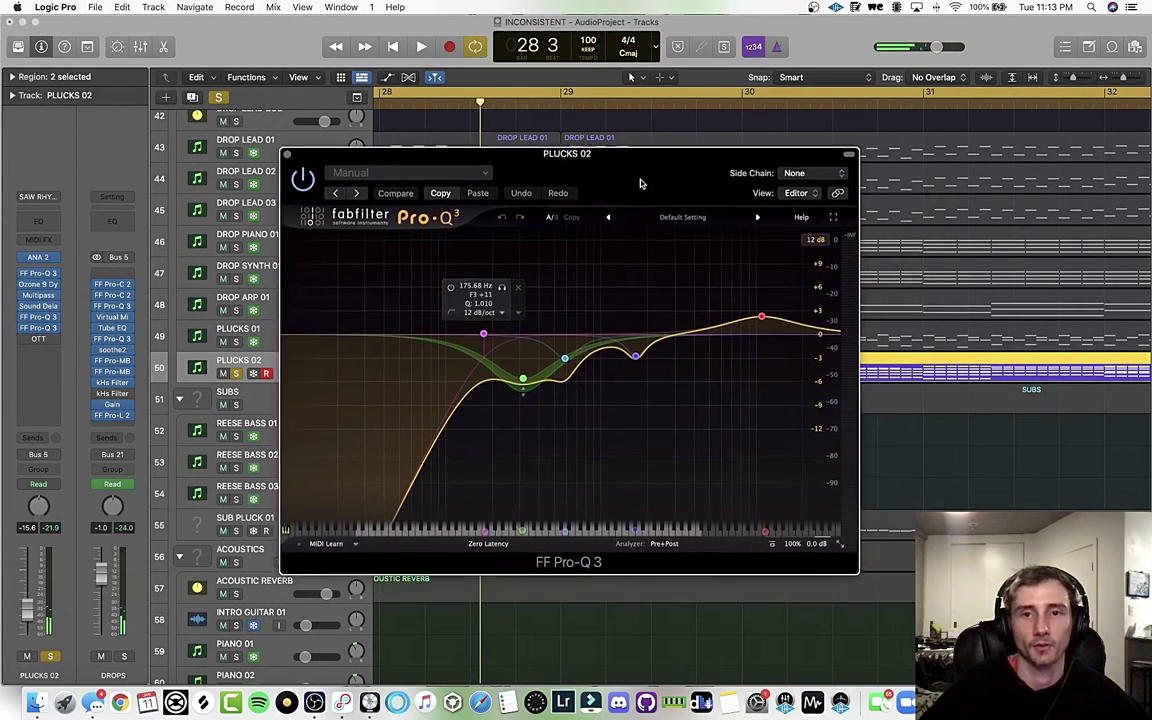
{"action": "key", "text": "space"}
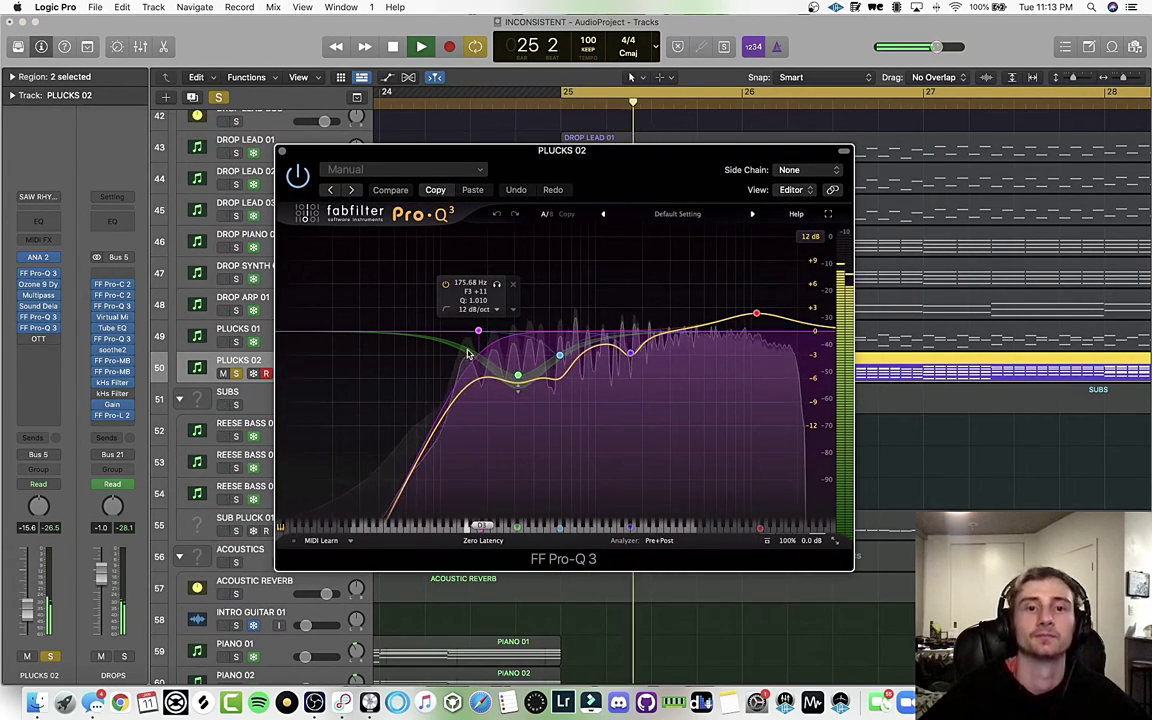
{"action": "left_click_drag", "start_coordinate": [644, 180], "coordinate": [603, 150]}
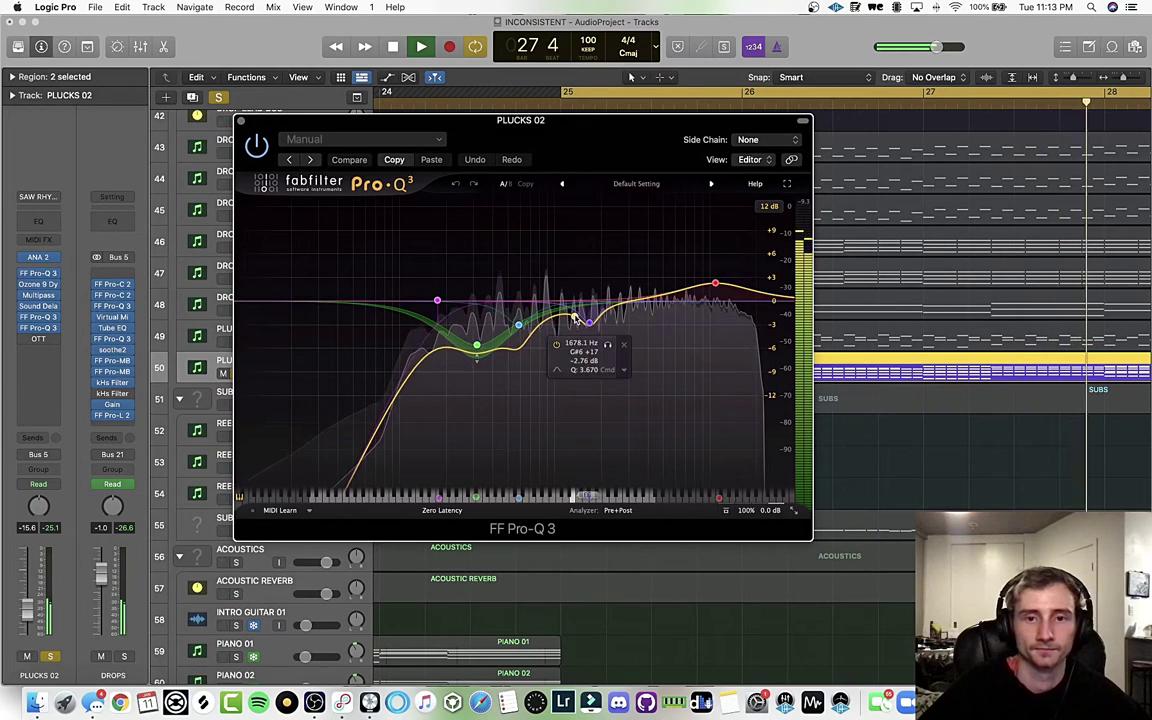
{"action": "left_click", "coordinate": [607, 345]}
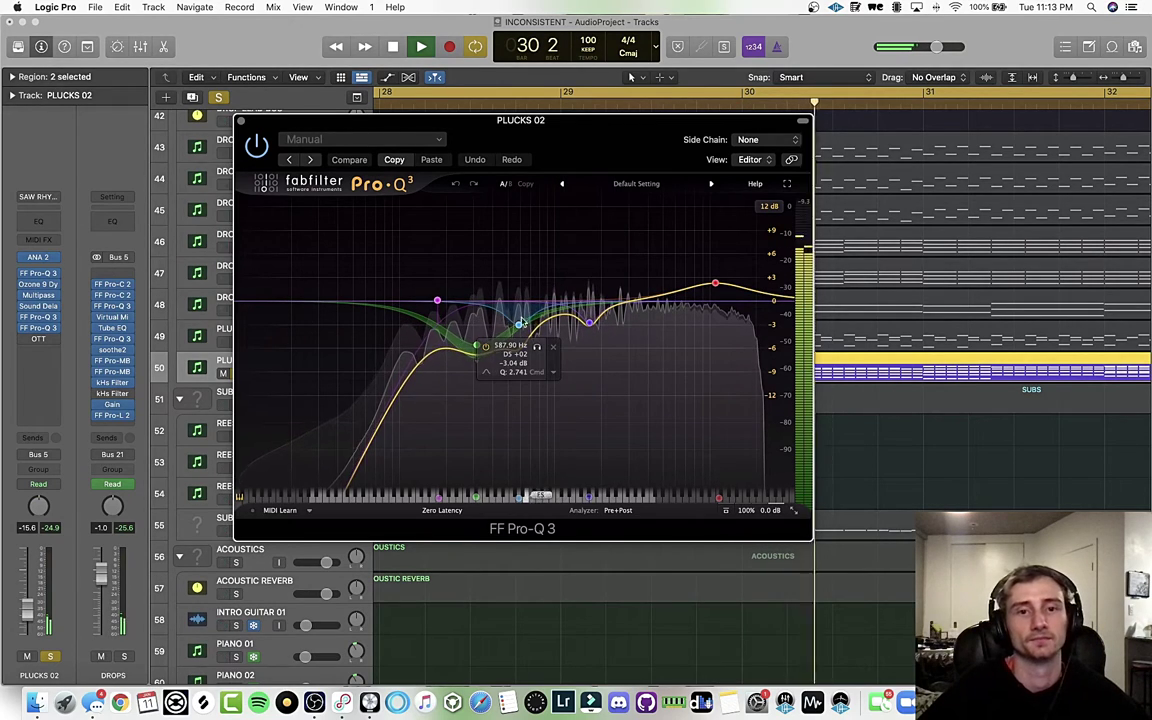
{"action": "left_click", "coordinate": [239, 121]}
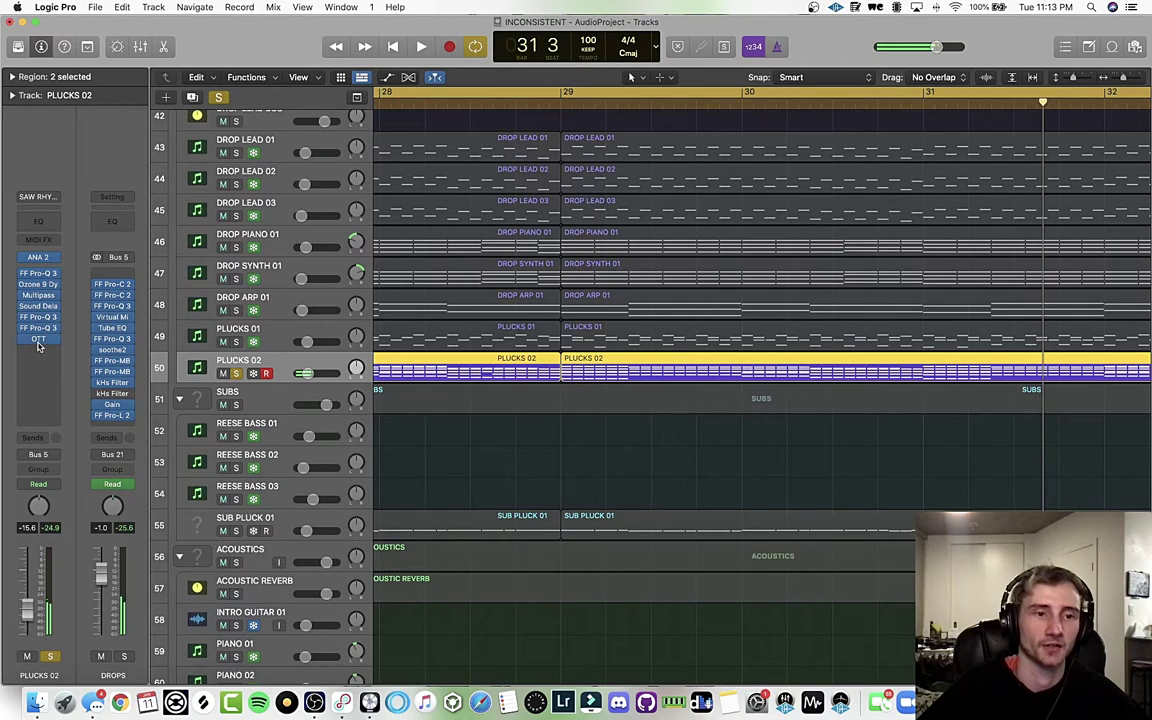
- Play PLUCKS 02 with OTT active, review OTT's depth and multiband settings, close the plug-in, and stop playback
{"action": "left_click", "coordinate": [38, 345]}
{"action": "left_click", "coordinate": [33, 343]}
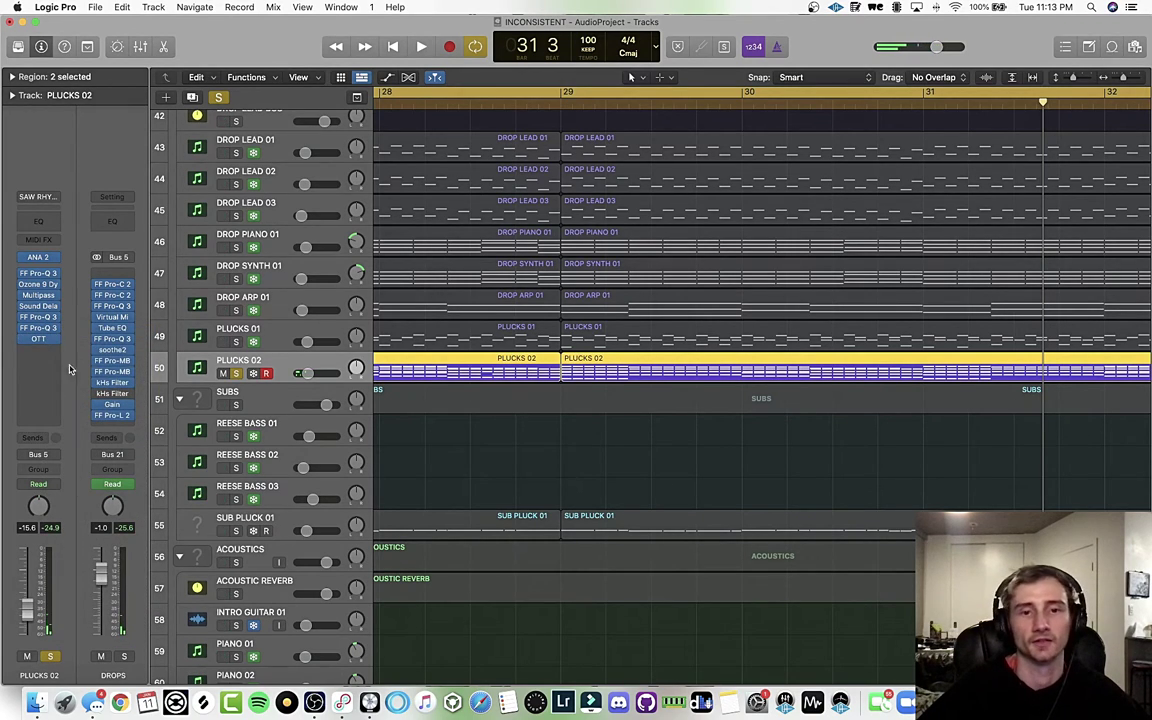
{"action": "key", "text": "space"}
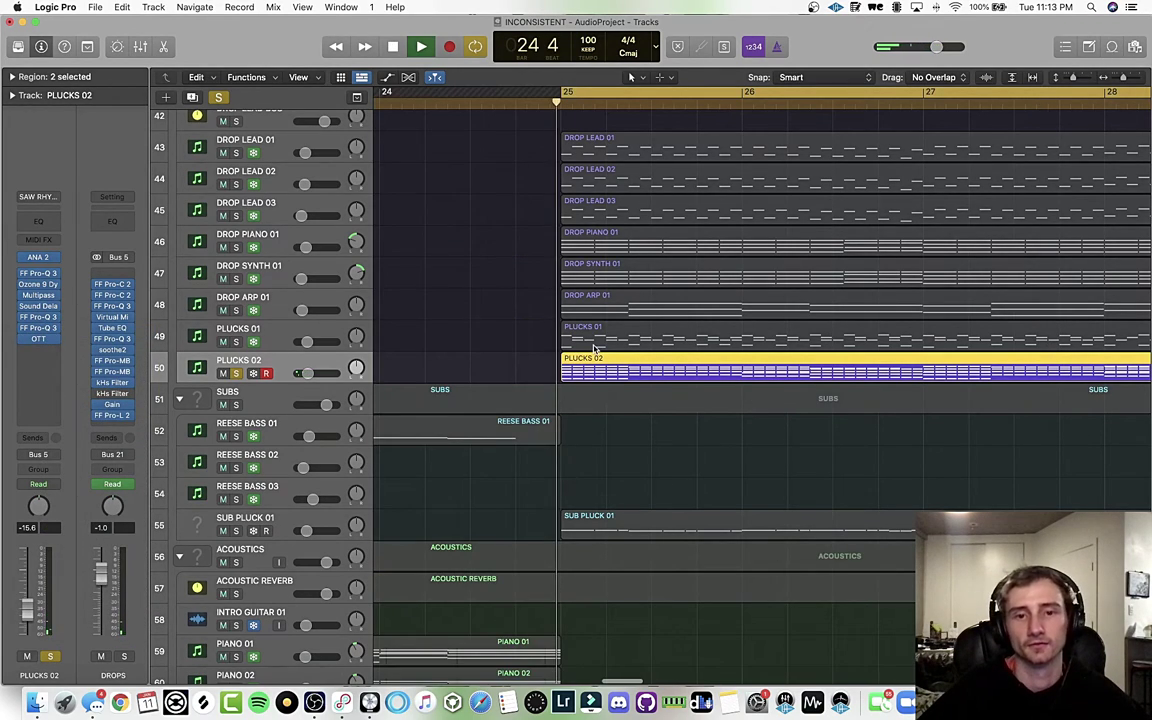
{"action": "left_click", "coordinate": [35, 340]}
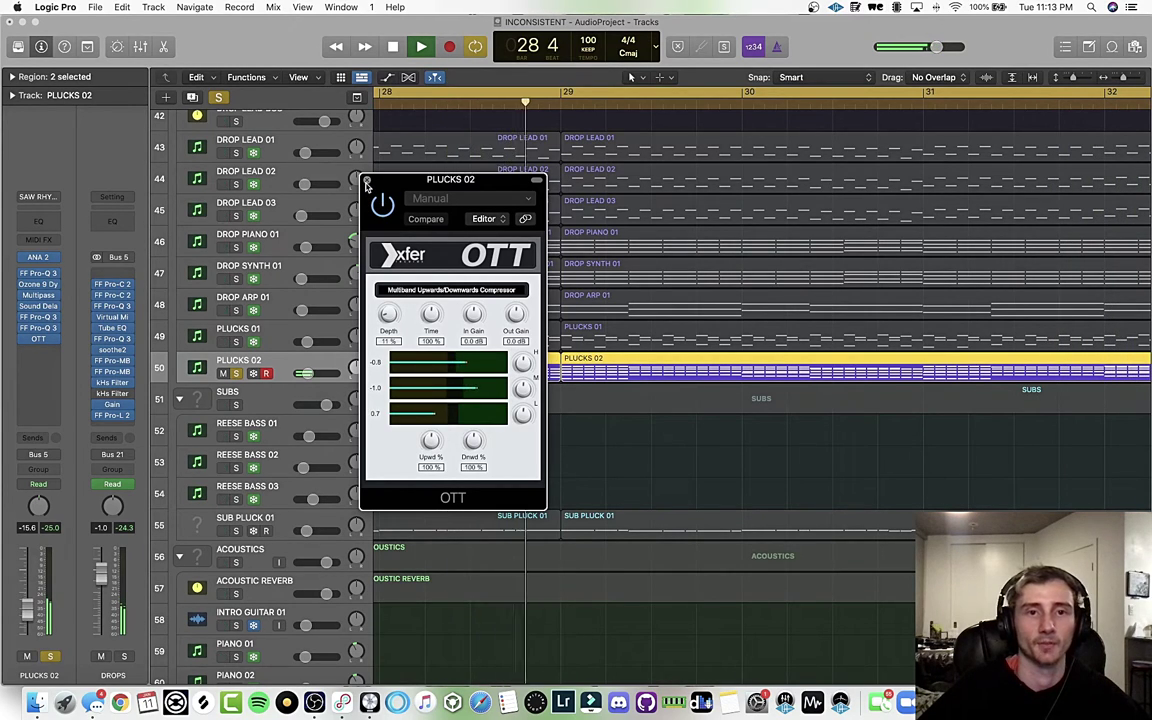
{"action": "left_click", "coordinate": [367, 181]}
{"action": "scroll", "coordinate": [470, 238], "scroll_direction": "left", "scroll_amount": 10}
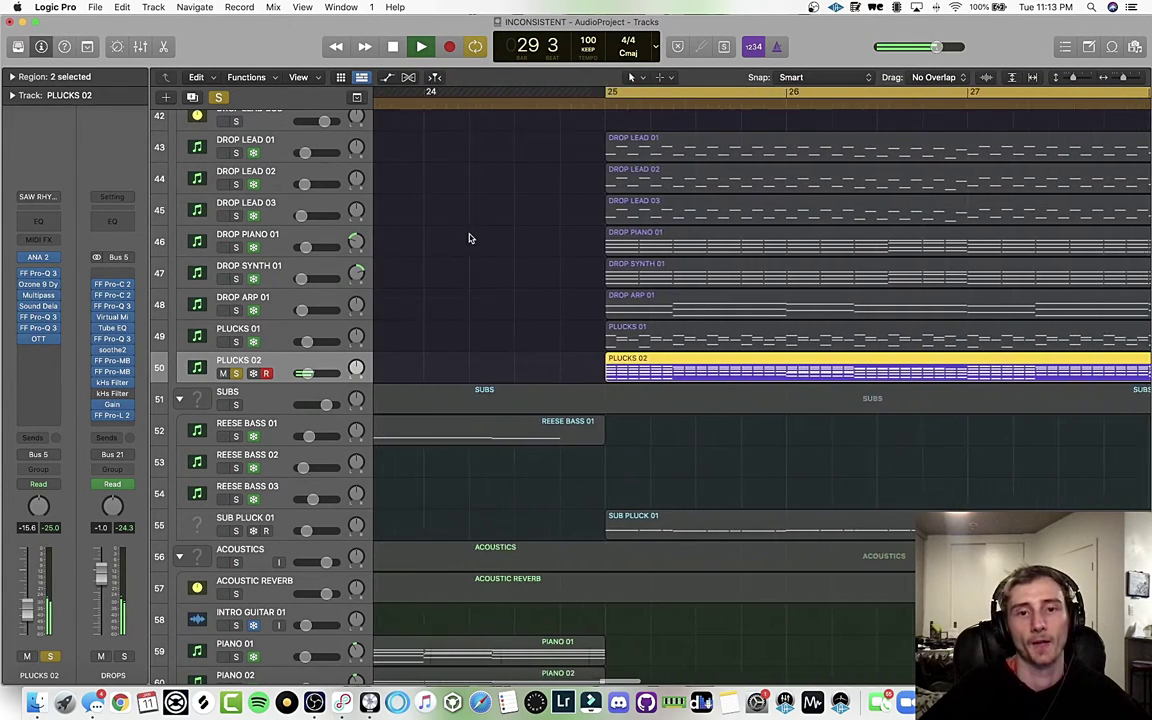
{"action": "key", "text": "space"}
{"action": "scroll", "coordinate": [470, 238], "scroll_direction": "right", "scroll_amount": 10}
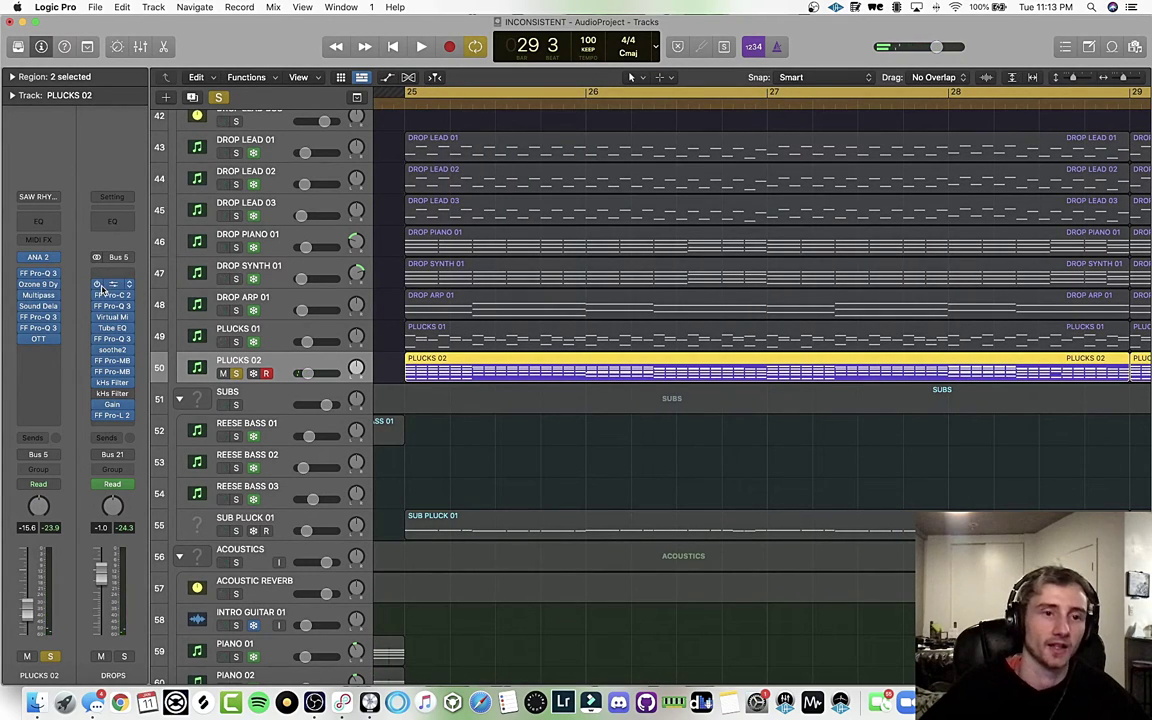
- Solo PLUCKS 01 in place of PLUCKS 02, listen to the layer, stop playback, and unfreeze the track
{"action": "left_click", "coordinate": [278, 345]}
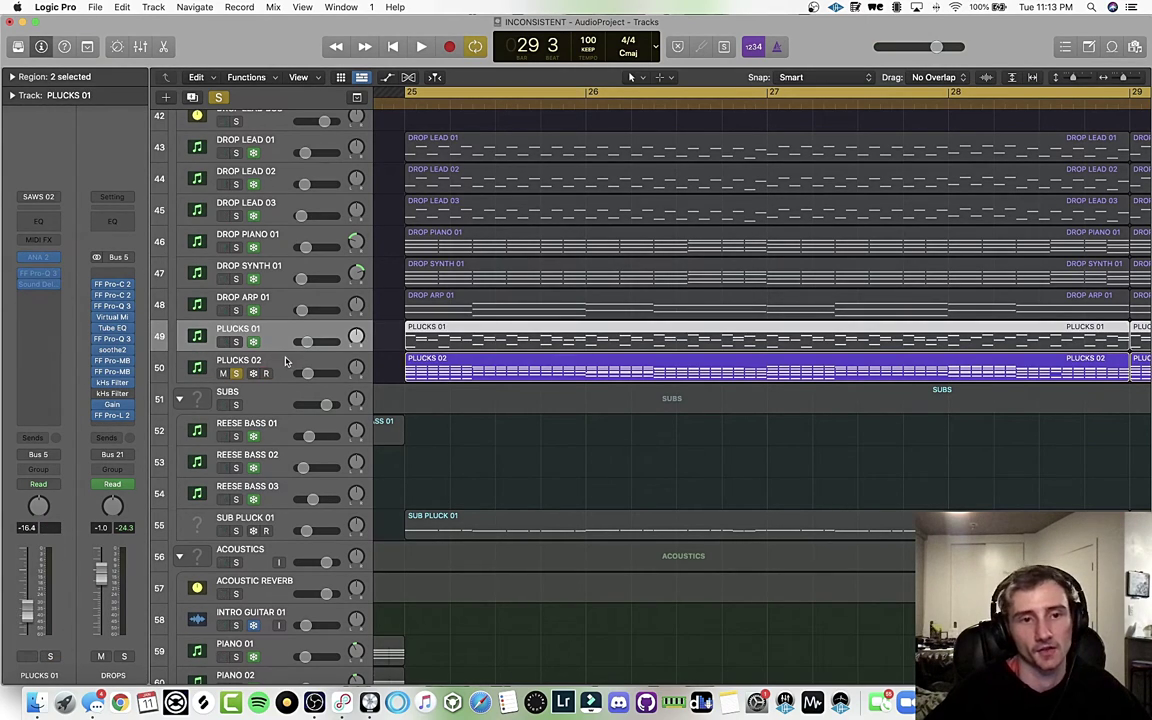
{"action": "left_click", "coordinate": [236, 342]}
{"action": "key", "text": "space"}
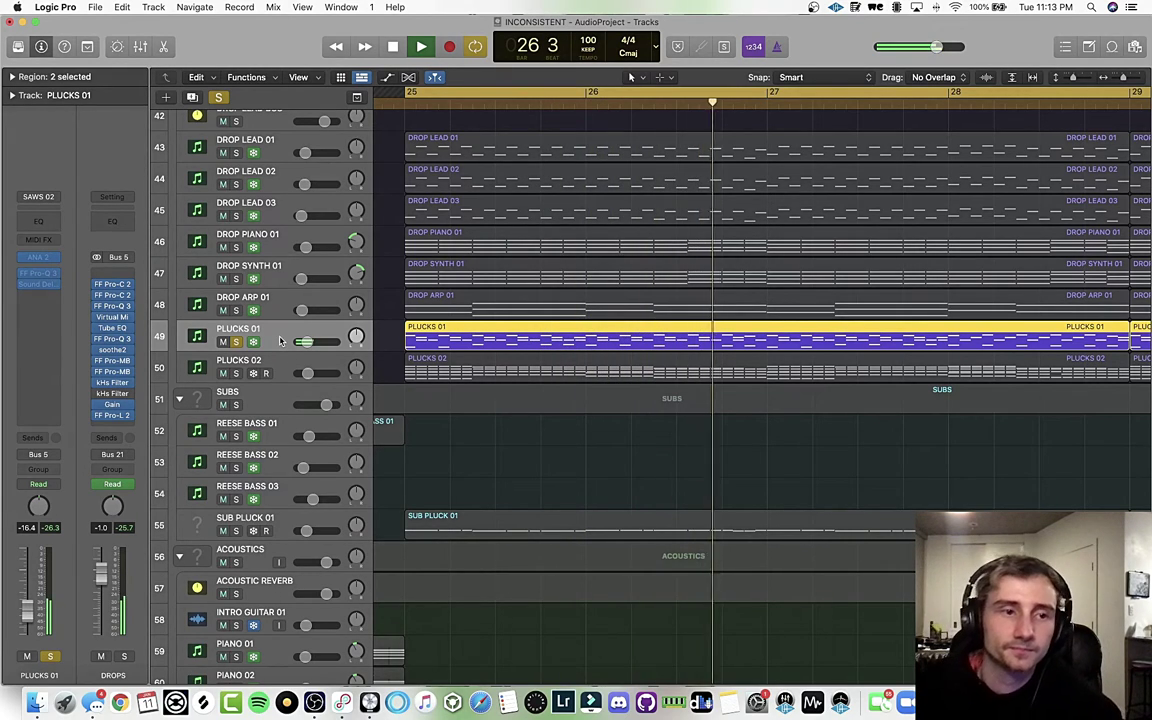
{"action": "key", "text": "space"}
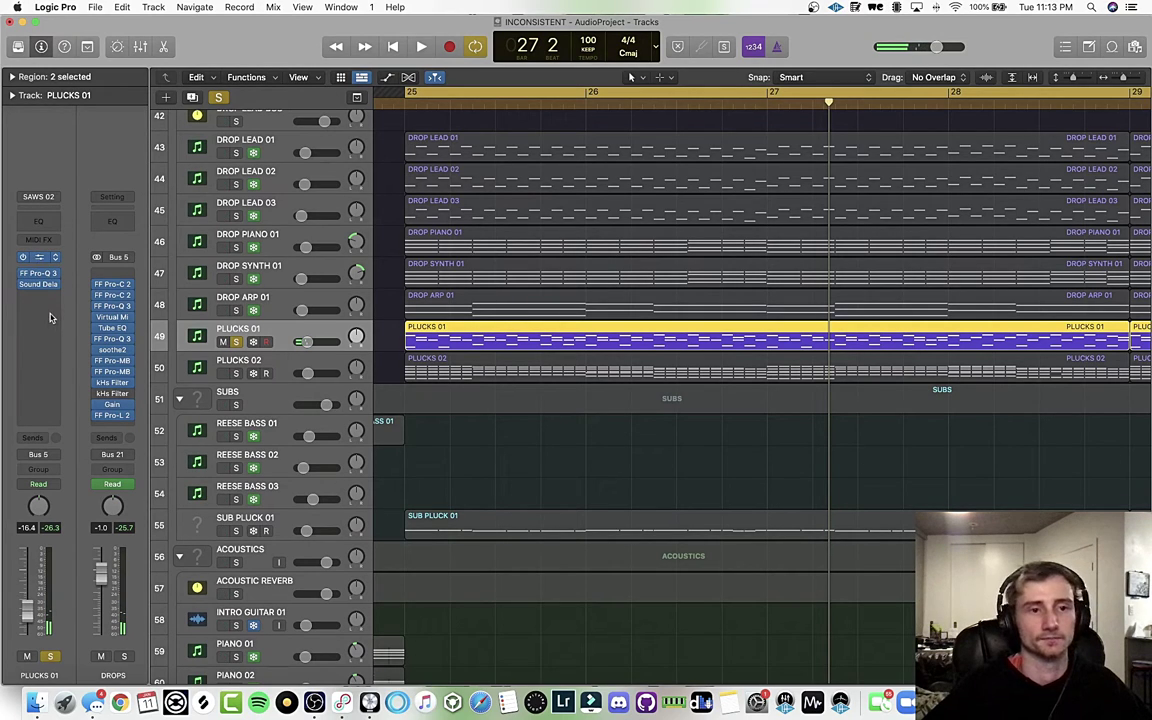
- Open ANA 2 on PLUCKS 01, review The Grid (Use Mod) patch and its entry in the preset browser, and close the synth
{"action": "key", "text": "v"}
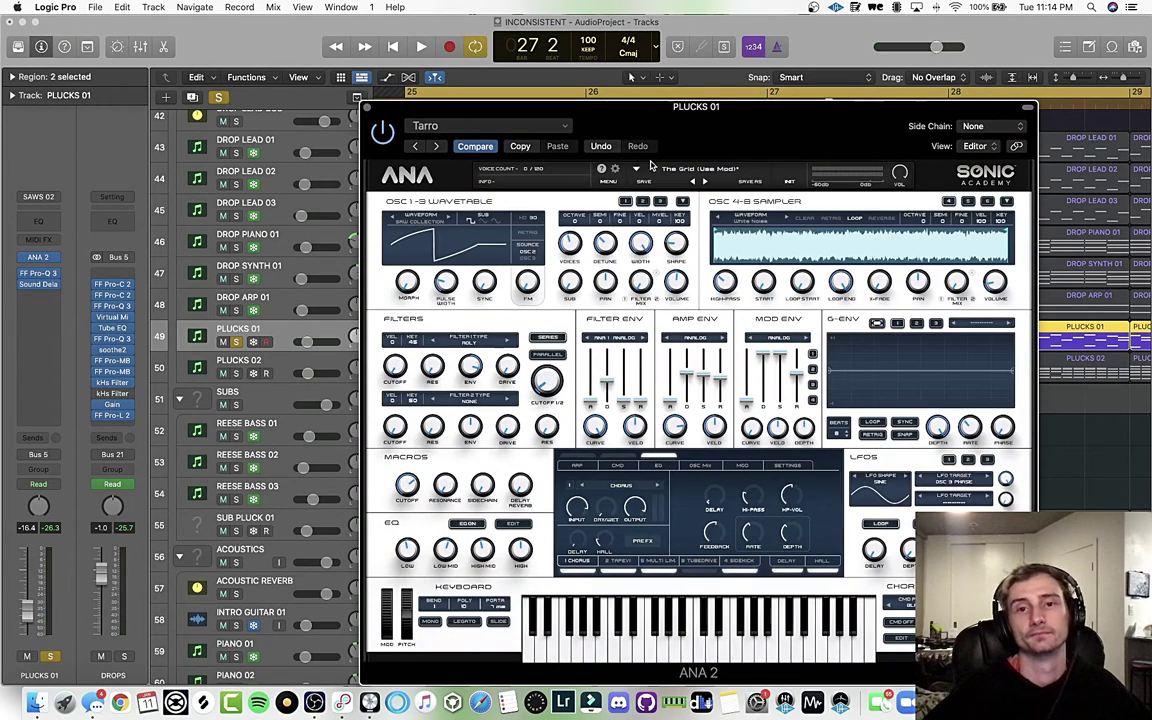
{"action": "left_click_drag", "start_coordinate": [705, 148], "coordinate": [594, 124]}
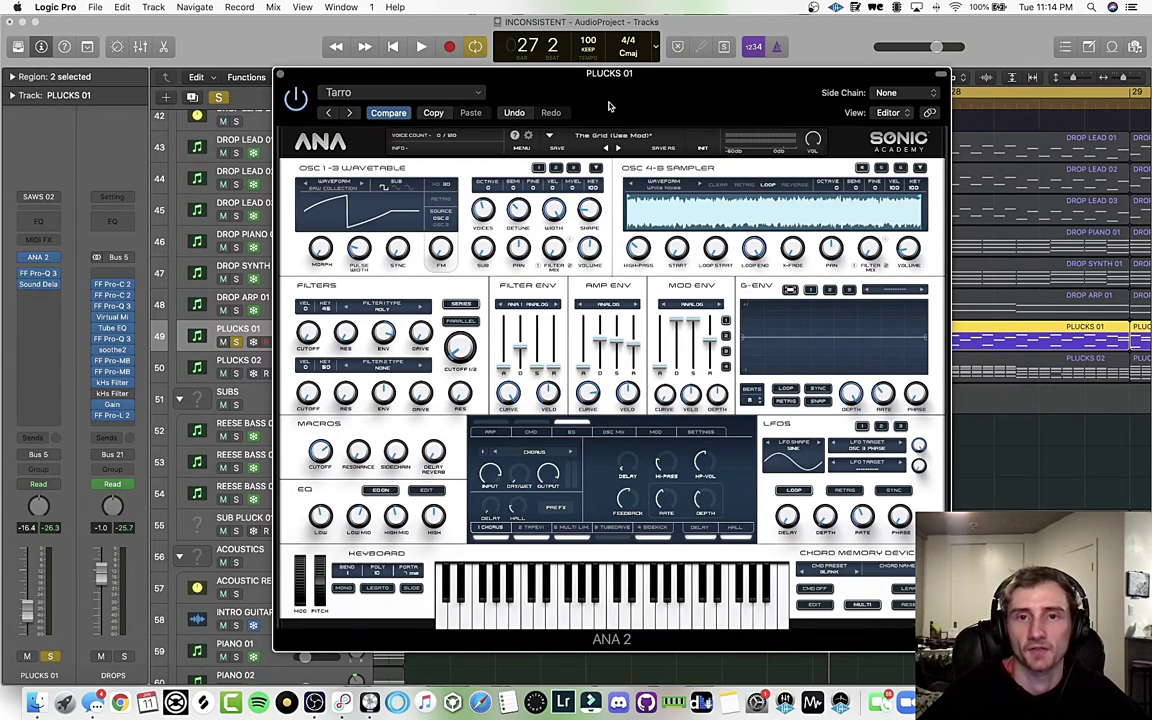
{"action": "left_click_drag", "start_coordinate": [608, 105], "coordinate": [578, 83]}
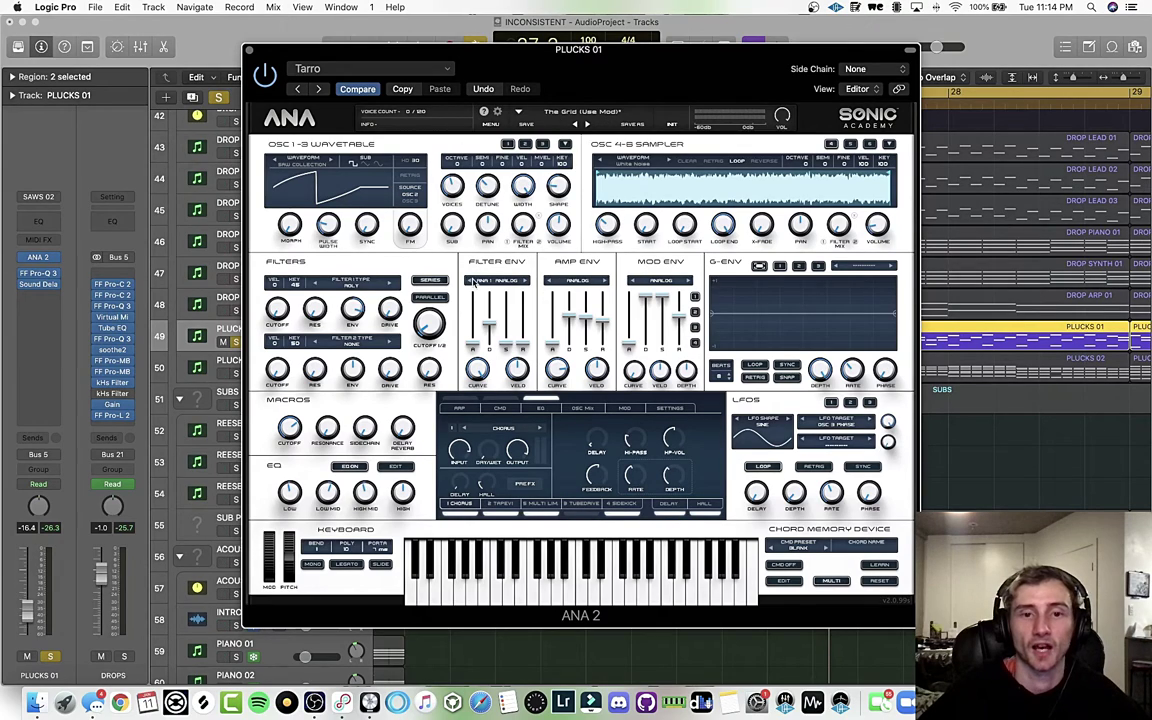
{"action": "left_click", "coordinate": [569, 113]}
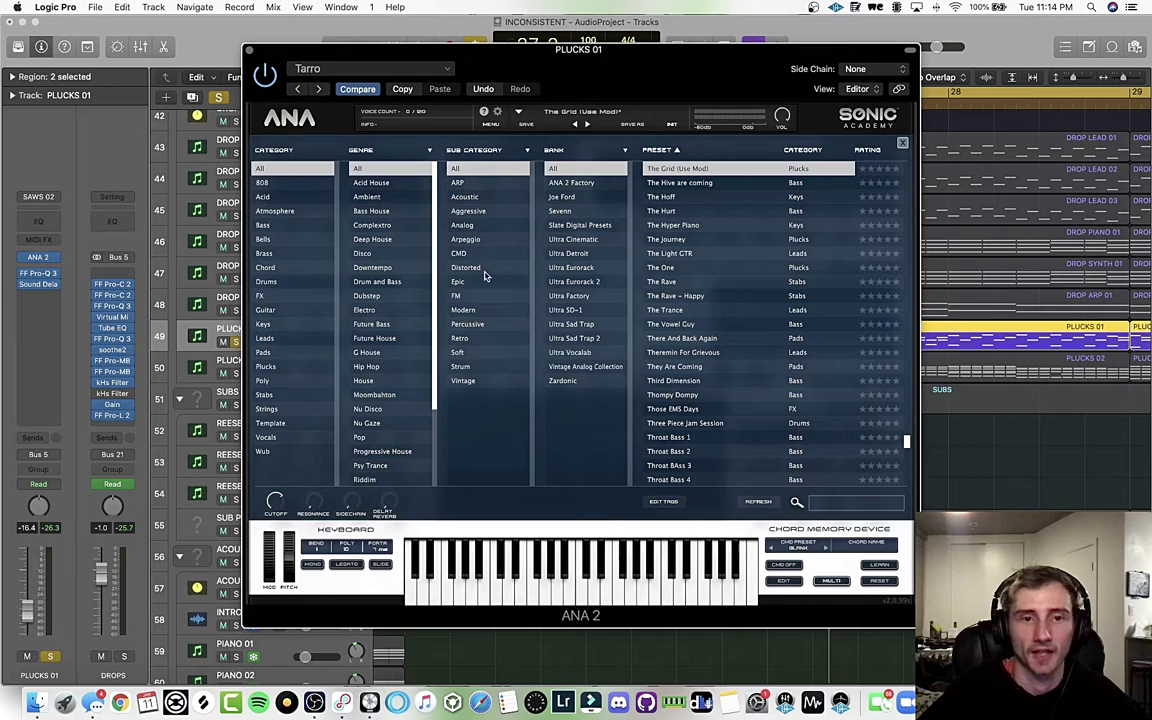
{"action": "left_click", "coordinate": [251, 50]}
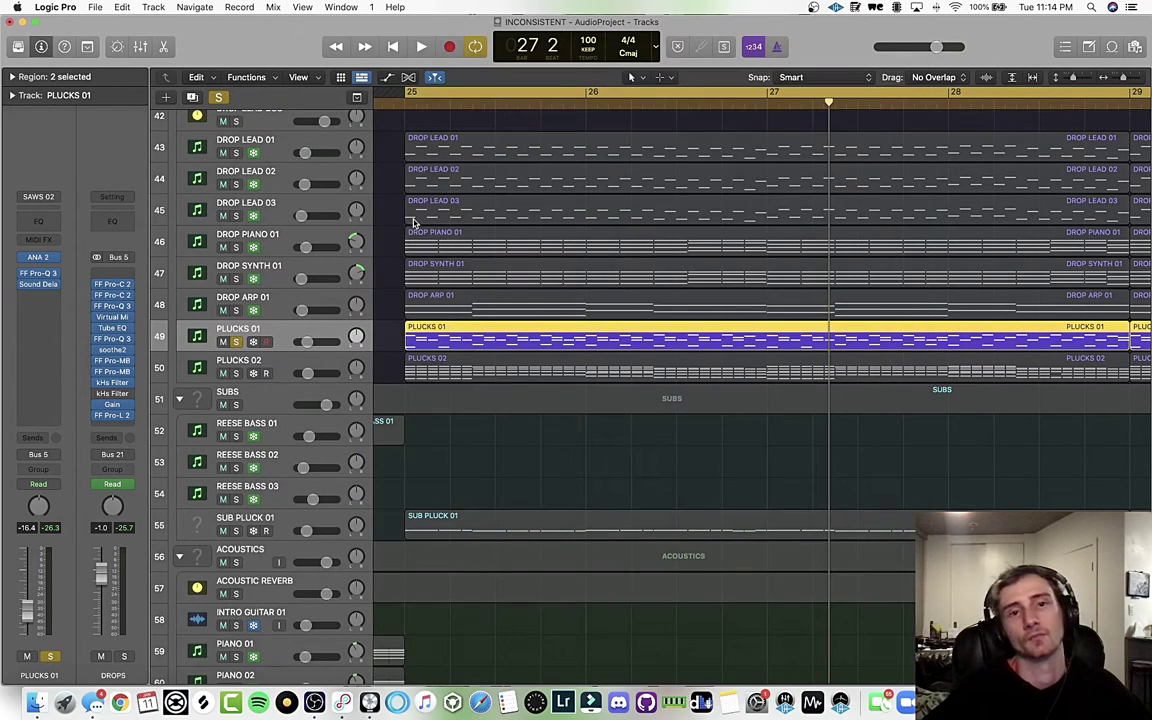
- Open FF Pro-Q 3 on PLUCKS 01, inspect its low cut and four narrow cuts during playback, and close it
{"action": "left_click", "coordinate": [38, 274]}
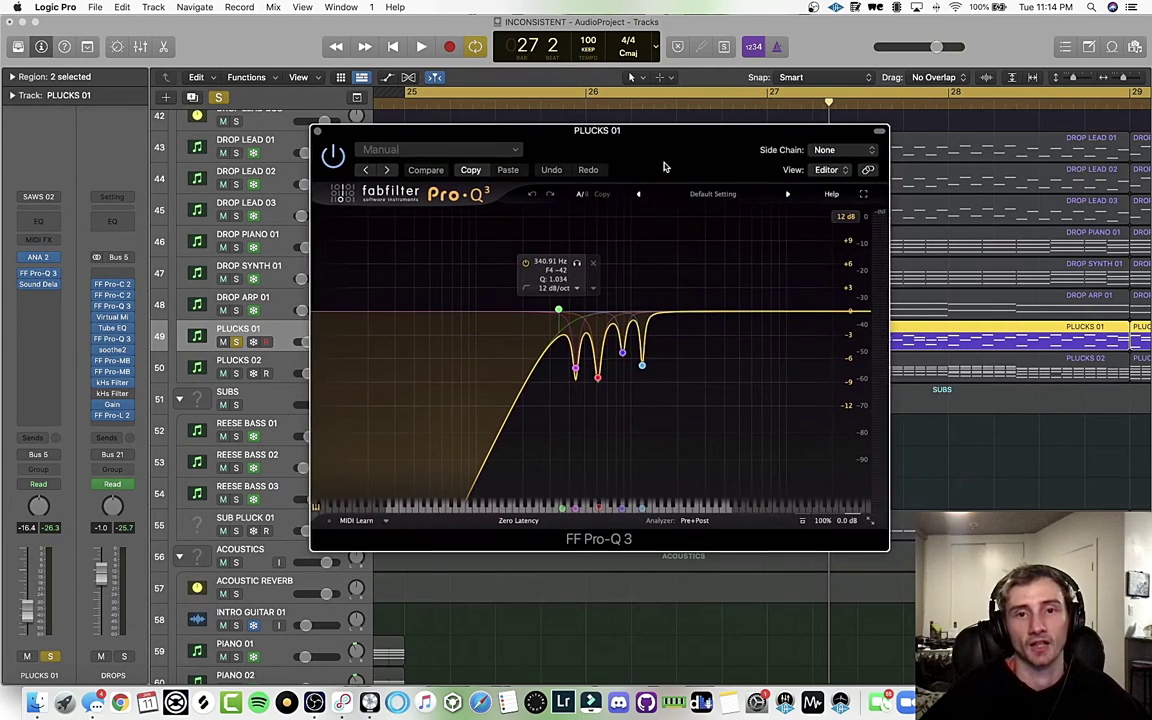
{"action": "key", "text": "space"}
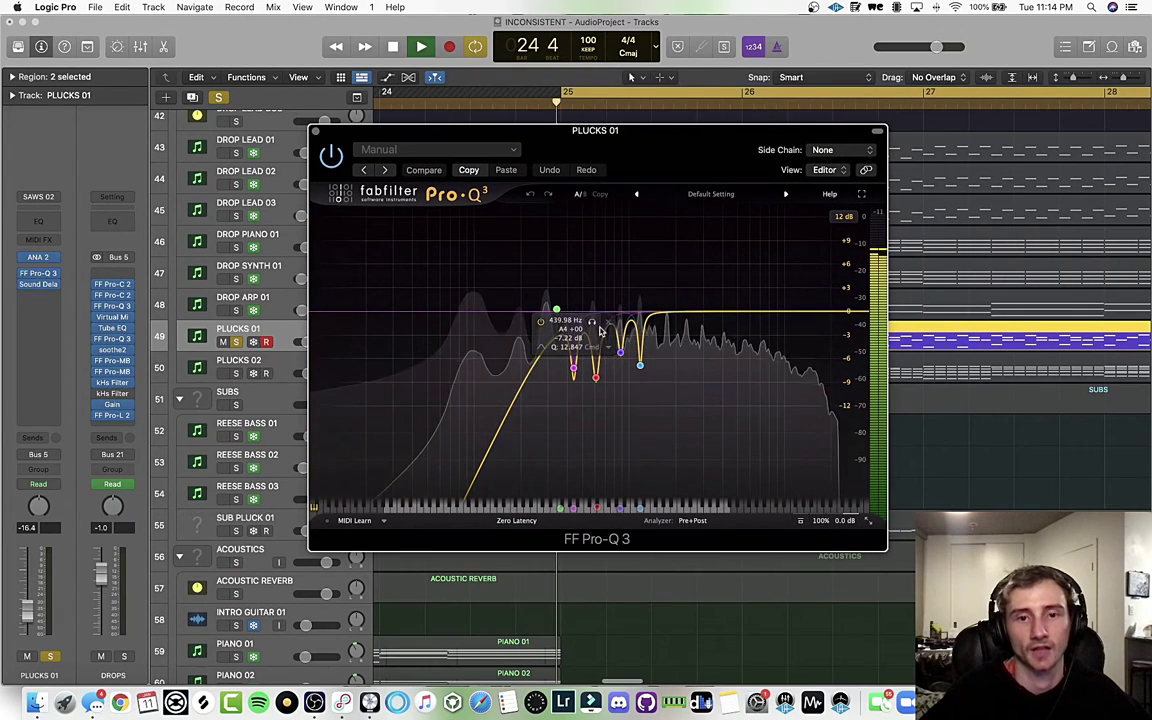
{"action": "left_click", "coordinate": [592, 324]}
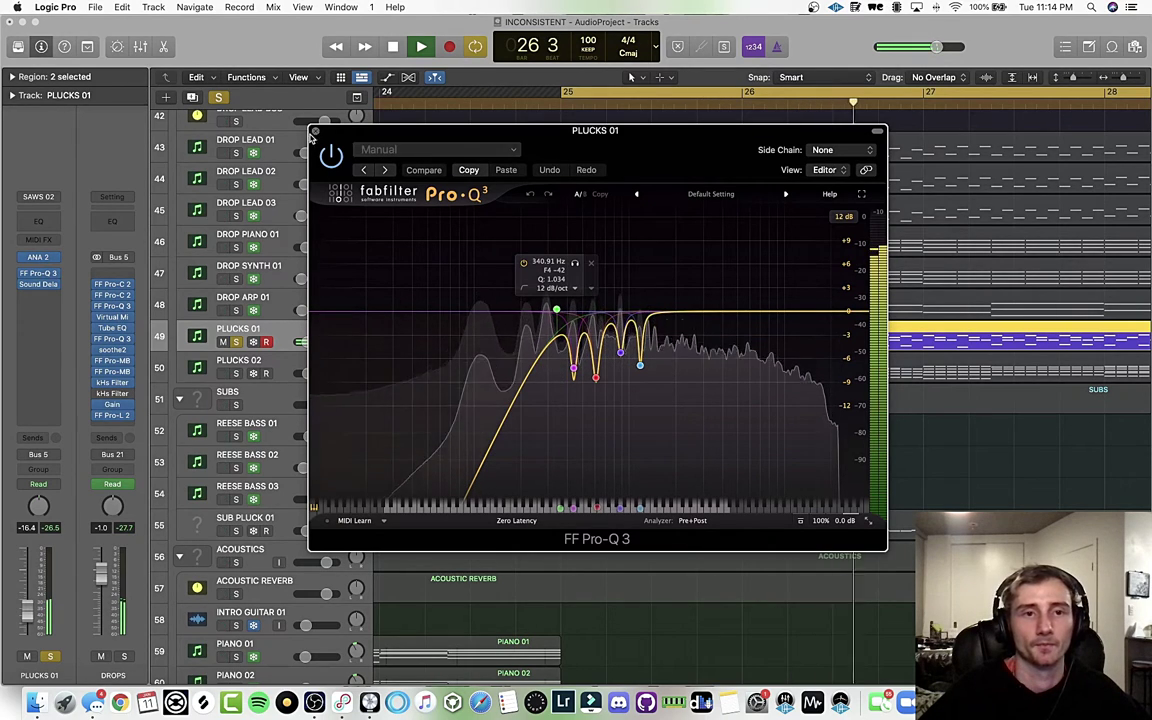
{"action": "left_click", "coordinate": [316, 134]}
- Open Sound Delay on PLUCKS 01, compare the sound with it bypassed and active, stop playback, and close it
{"action": "left_click", "coordinate": [38, 284]}
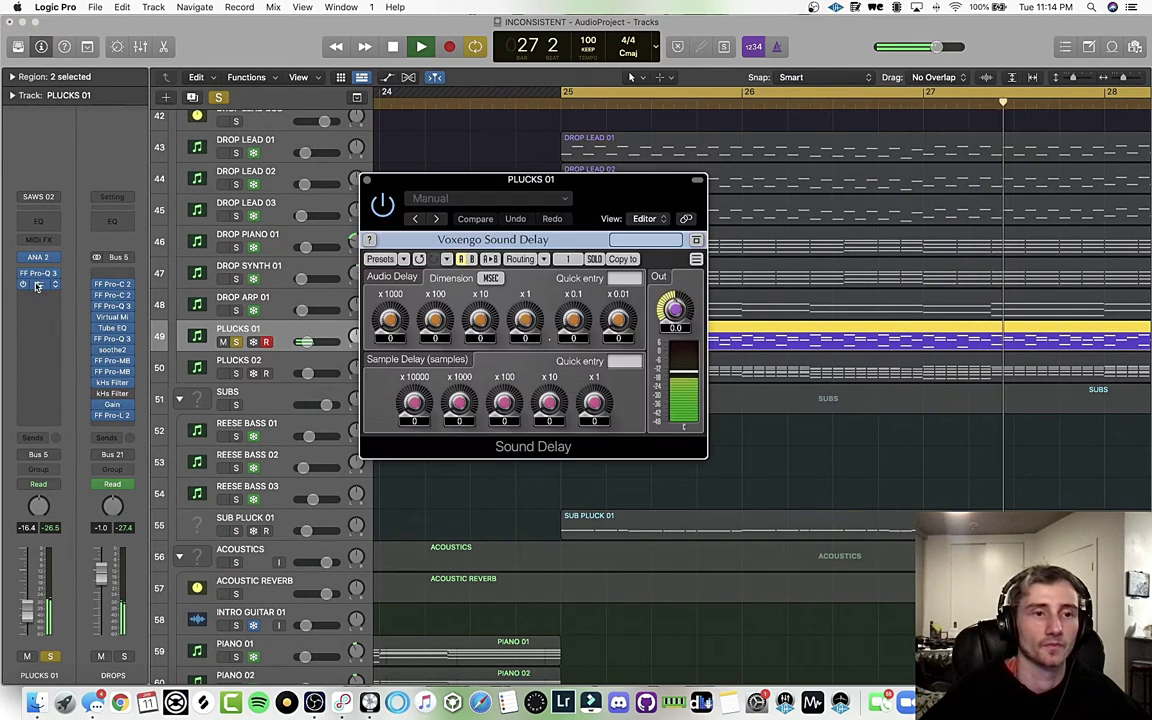
{"action": "left_click_drag", "start_coordinate": [604, 206], "coordinate": [582, 193]}
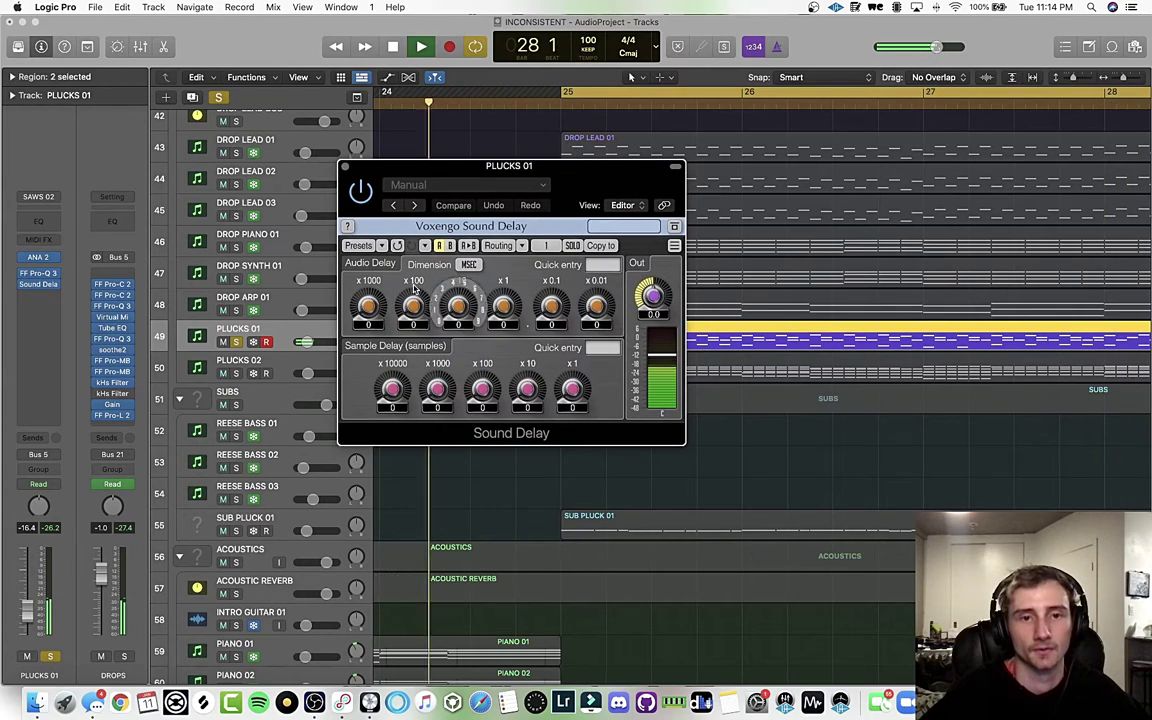
{"action": "left_click", "coordinate": [361, 193]}
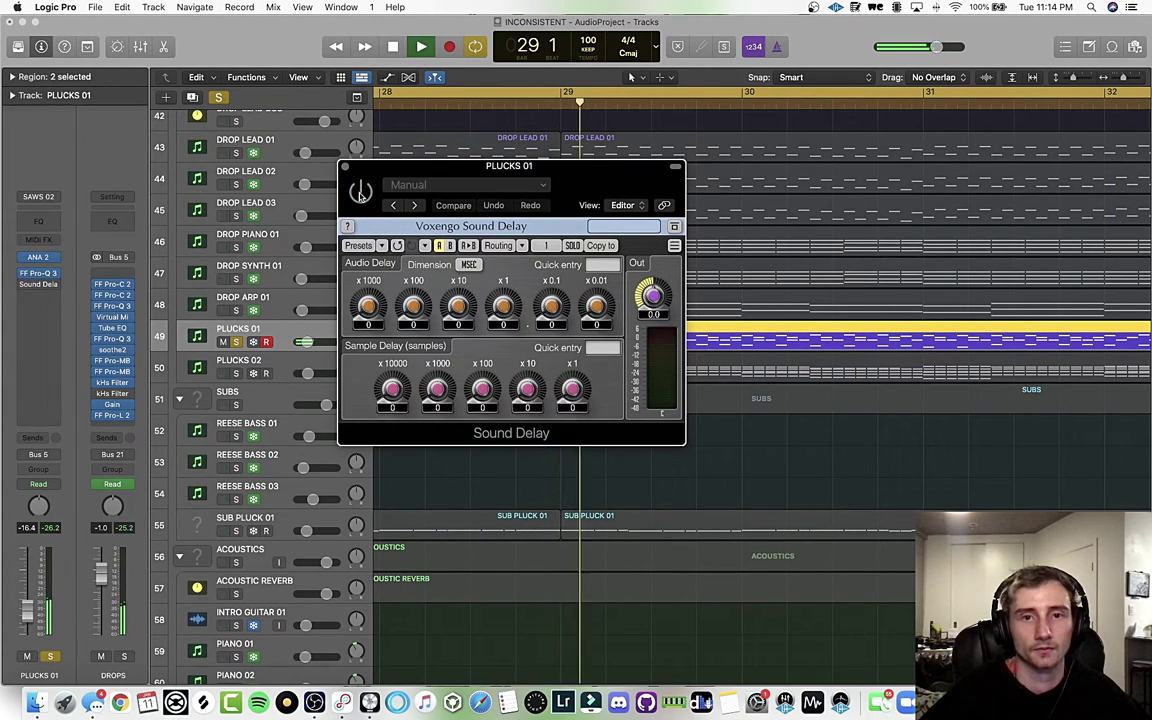
{"action": "left_click", "coordinate": [361, 193]}
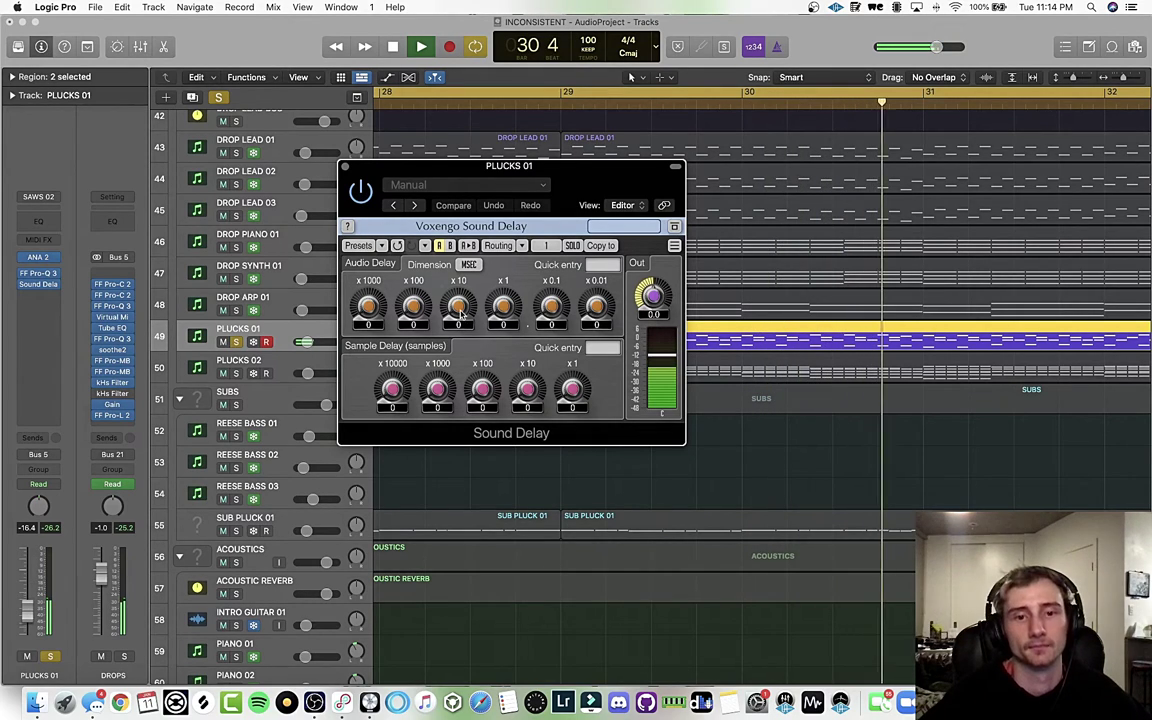
{"action": "left_click", "coordinate": [361, 195]}
{"action": "left_click", "coordinate": [361, 195]}
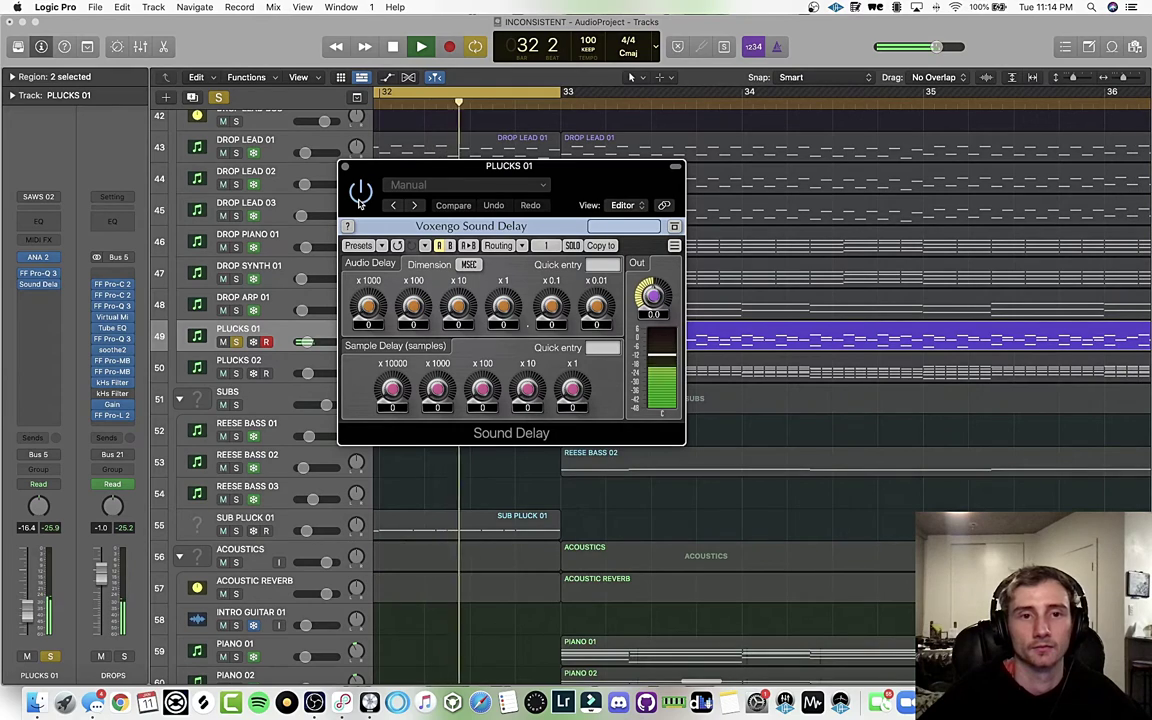
{"action": "key", "text": "space"}
{"action": "left_click", "coordinate": [345, 167]}
- Solo PLUCKS 02 together with PLUCKS 01, listen to both layers from bar 25, and unsolo both tracks
{"action": "scroll", "coordinate": [508, 246], "scroll_direction": "left", "scroll_amount": 10}
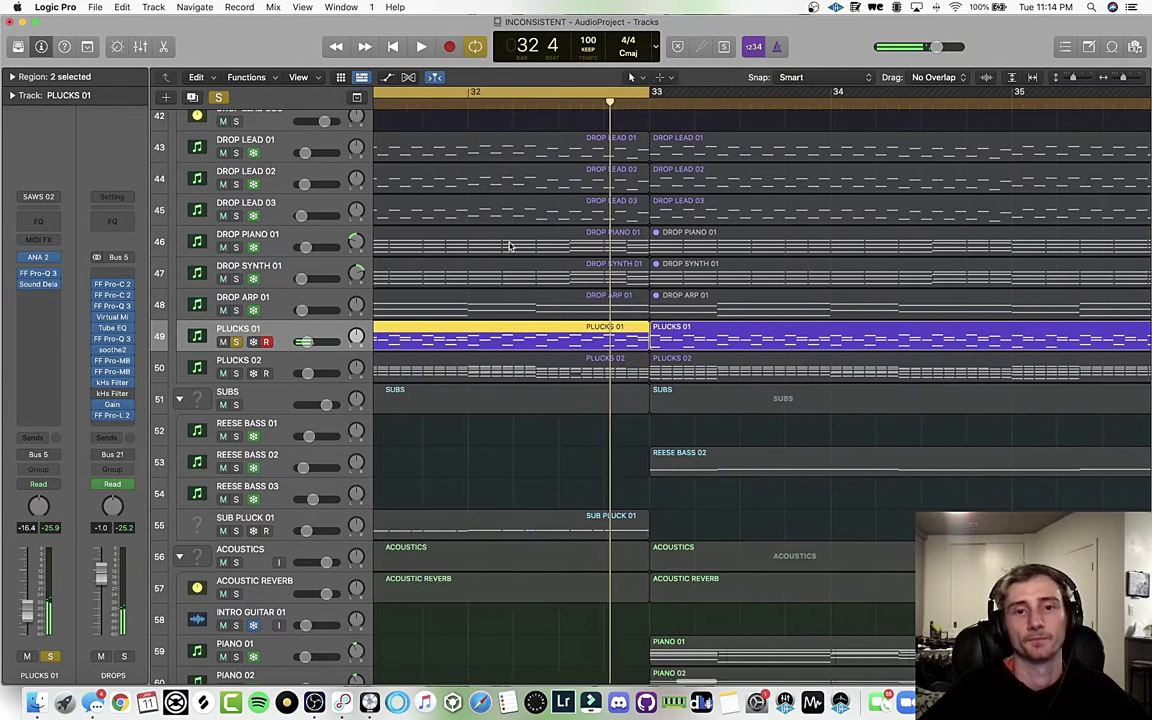
{"action": "scroll", "coordinate": [508, 246], "scroll_direction": "left", "scroll_amount": 3}
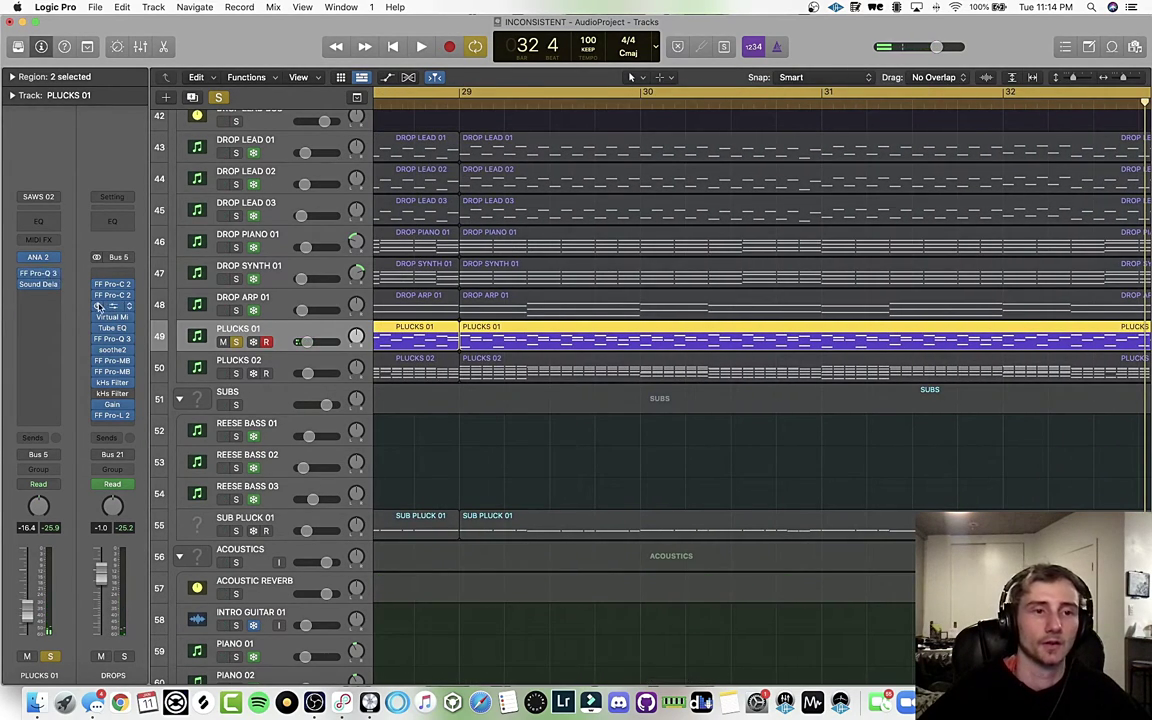
{"action": "scroll", "coordinate": [355, 335], "scroll_direction": "left", "scroll_amount": 15}
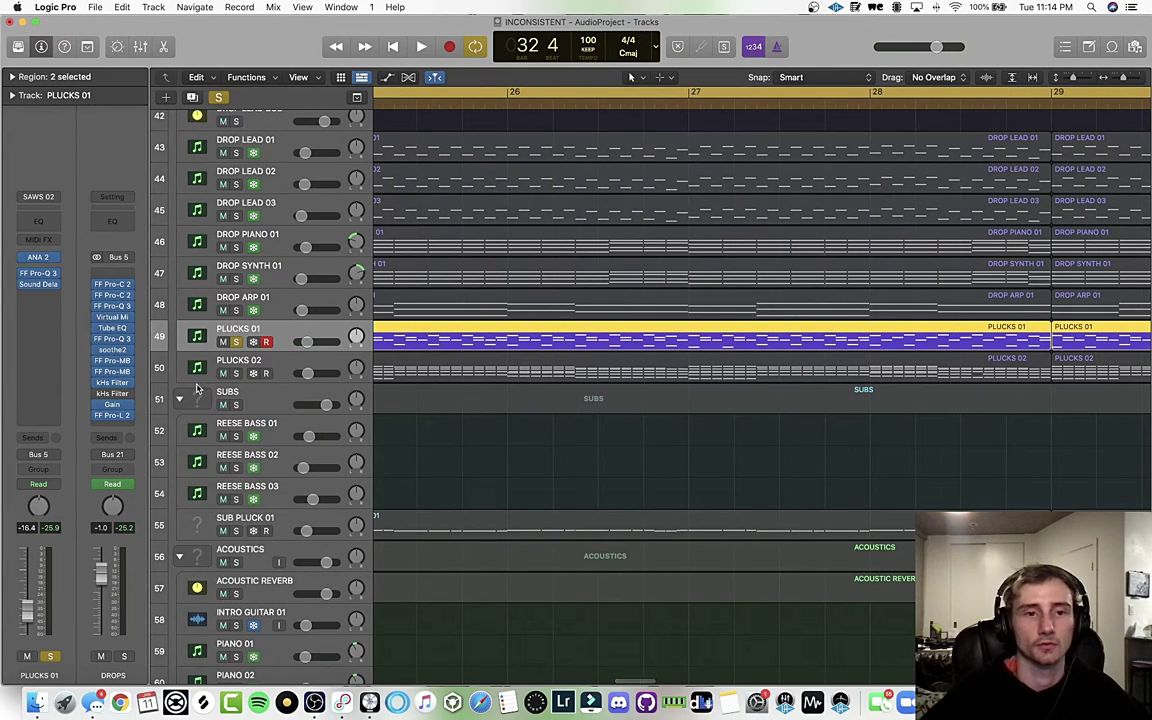
{"action": "left_click", "coordinate": [236, 373]}
{"action": "key", "text": "space"}
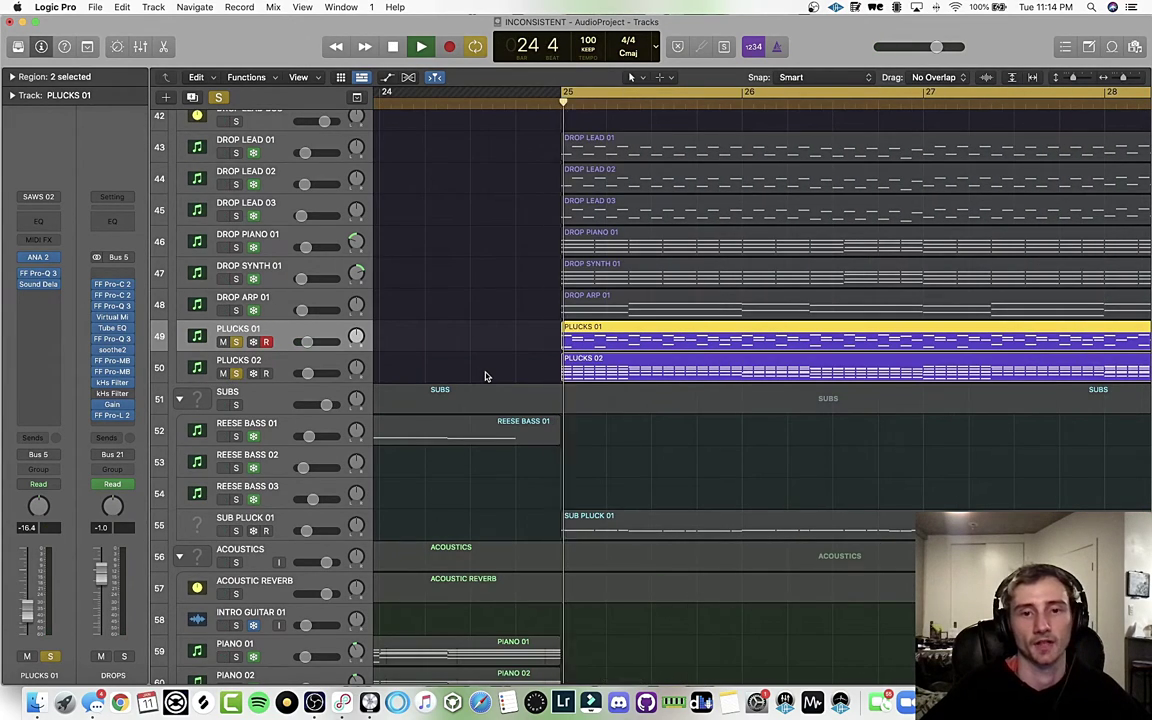
{"action": "scroll", "coordinate": [481, 355], "scroll_direction": "right", "scroll_amount": 2}
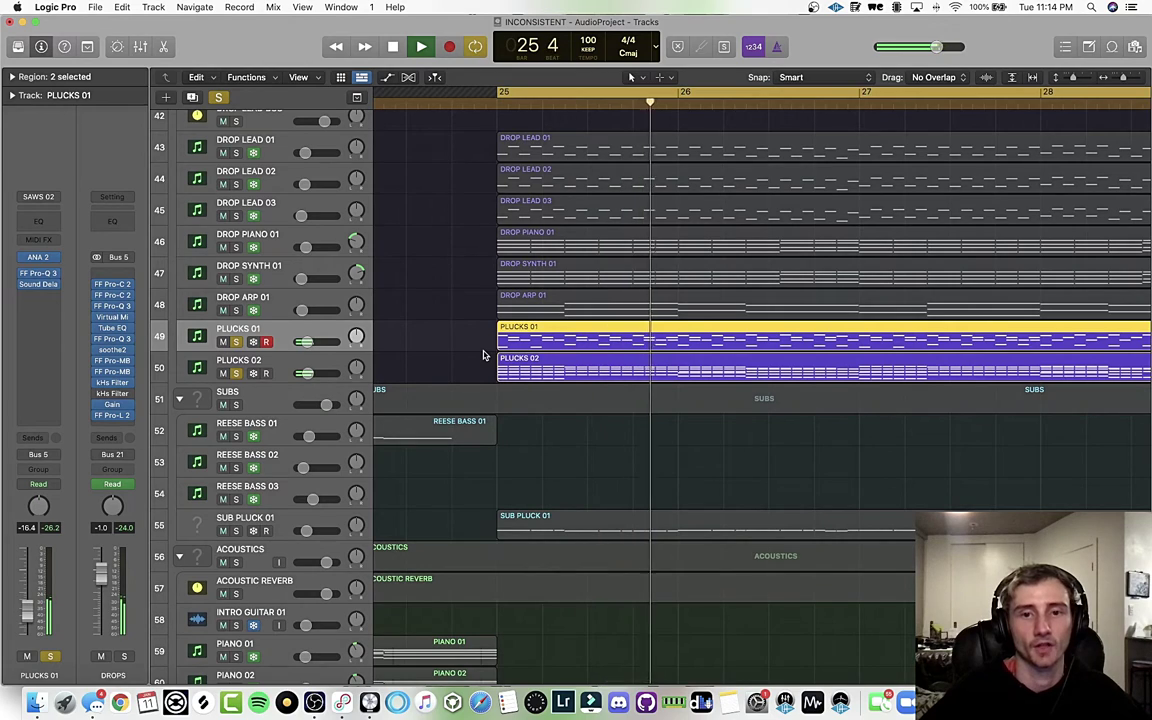
{"action": "key", "text": "space"}
{"action": "left_click", "coordinate": [236, 344]}
{"action": "left_click", "coordinate": [236, 374]}
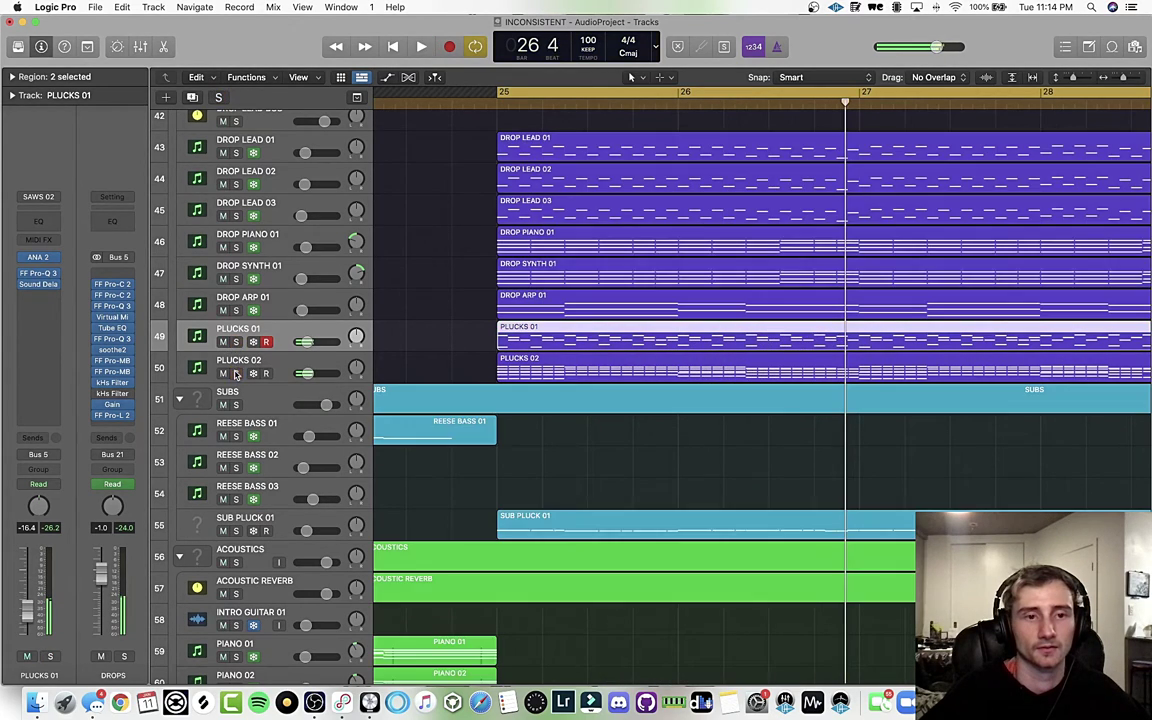
- Solo and play DROP ARP 01, unfreeze it, and reselect the track so its plug-ins load
{"action": "left_click", "coordinate": [236, 310]}
{"action": "key", "text": "space"}
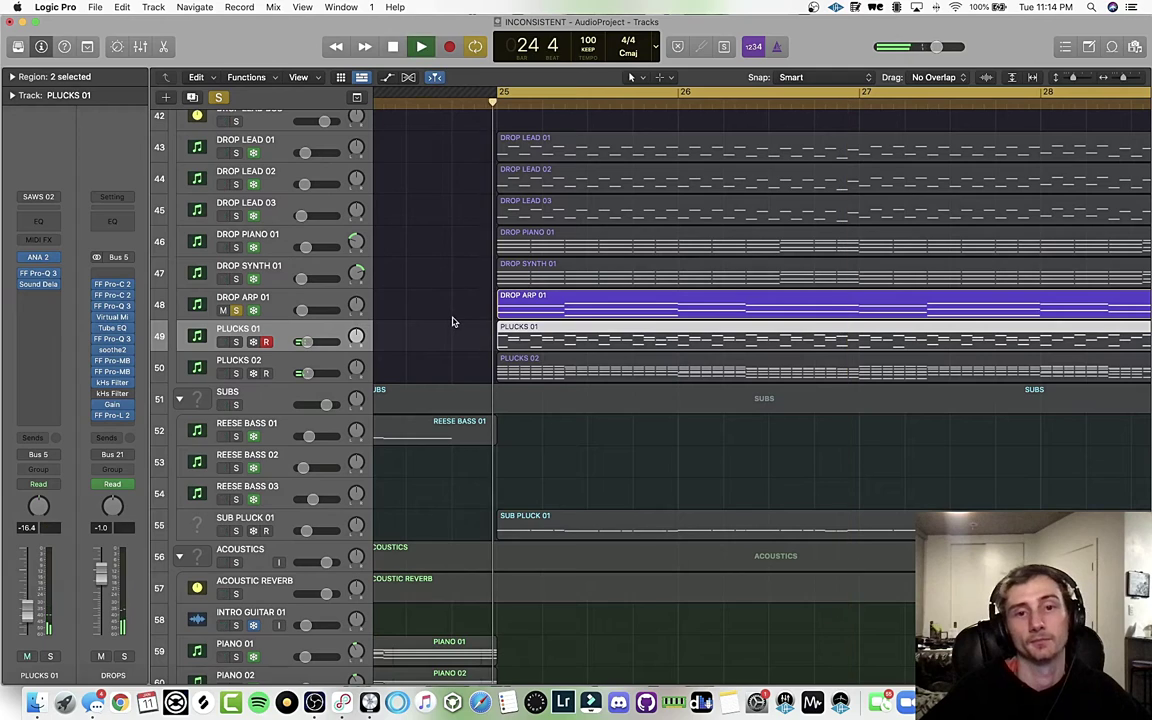
{"action": "left_click", "coordinate": [324, 302]}
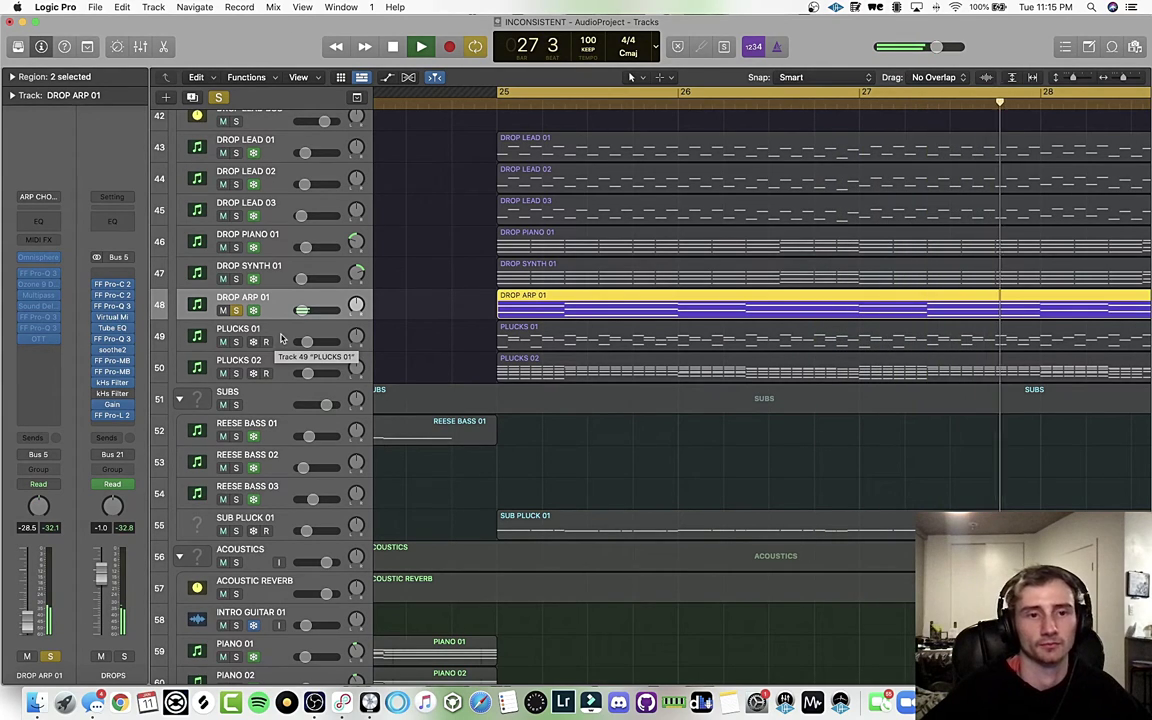
{"action": "key", "text": "space"}
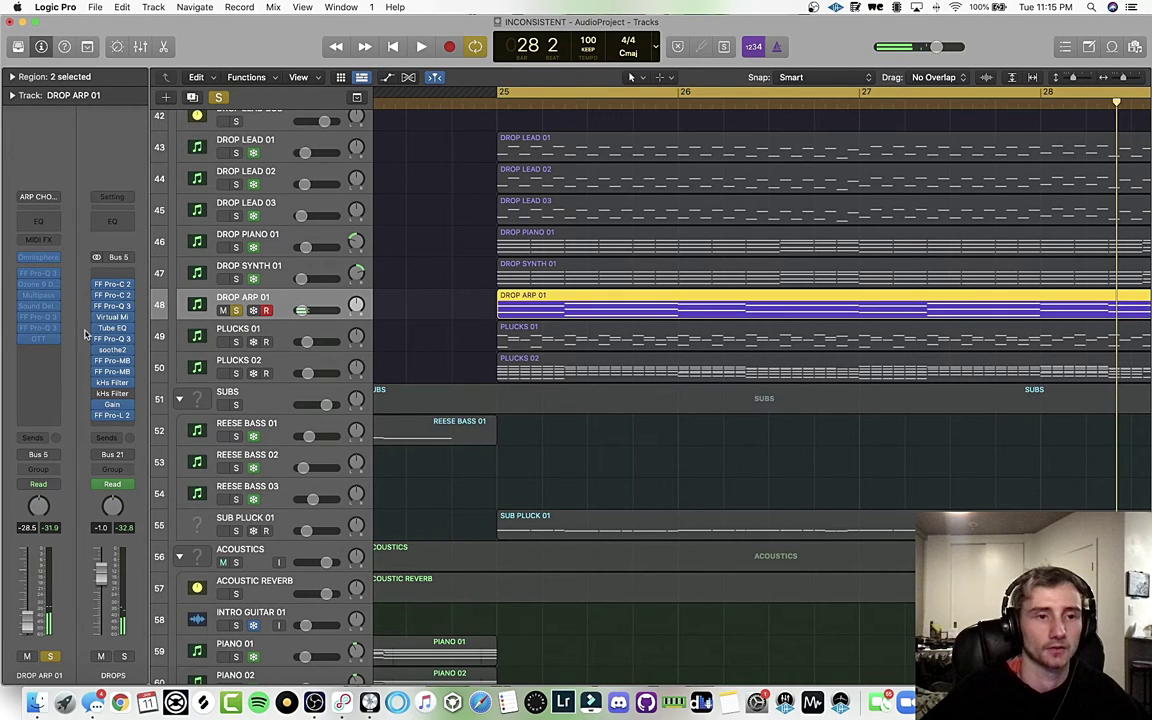
{"action": "left_click", "coordinate": [281, 335]}
{"action": "left_click", "coordinate": [278, 311]}
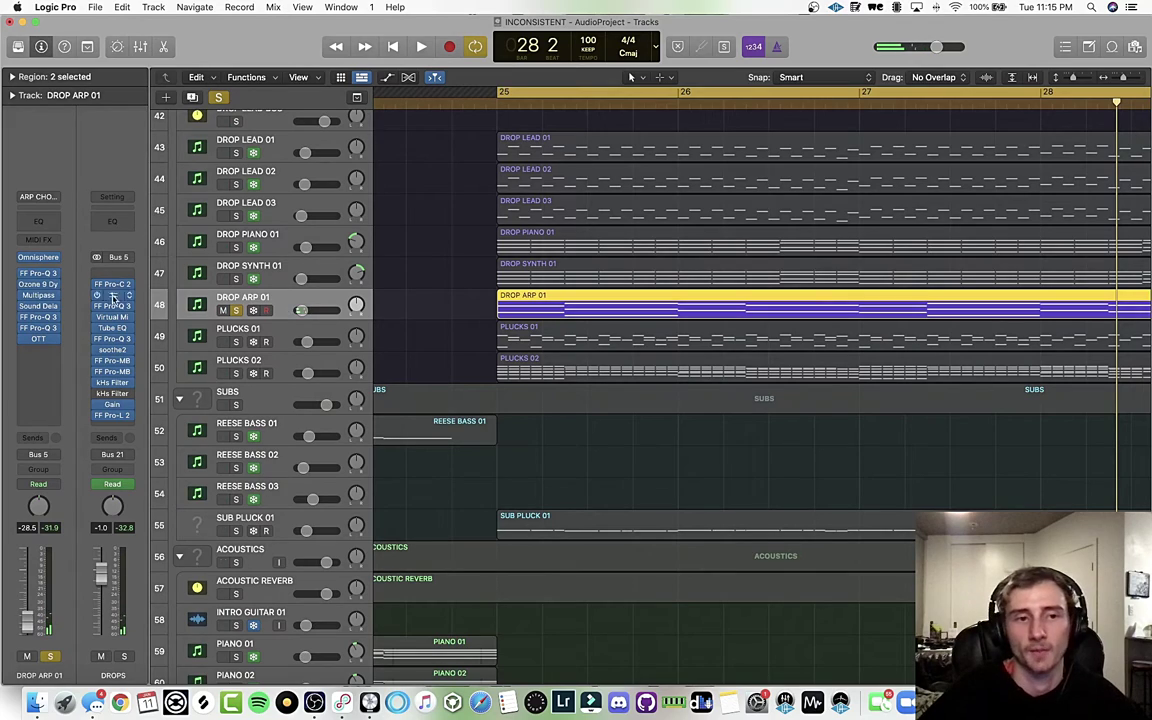
- Open Omnisphere on DROP ARP 01 and review the He Walked patch's layer A, effects and arpeggiator pages
{"action": "left_click", "coordinate": [39, 257]}
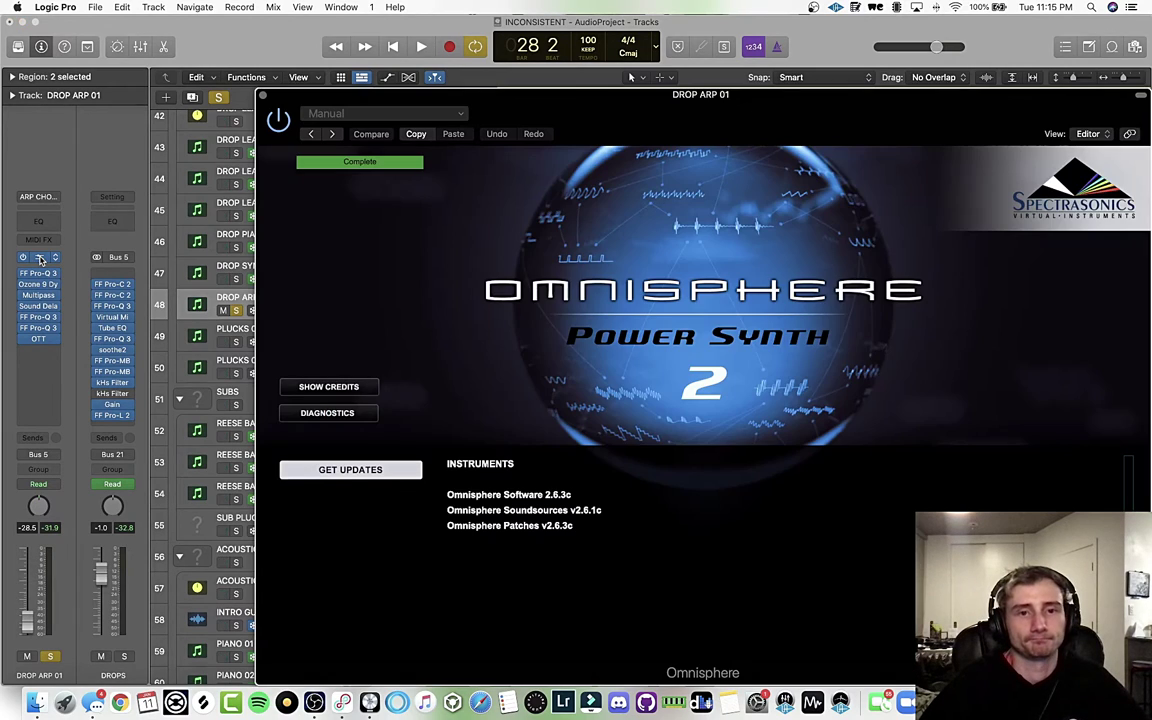
{"action": "left_click", "coordinate": [800, 536]}
{"action": "left_click_drag", "start_coordinate": [783, 110], "coordinate": [660, 75]}
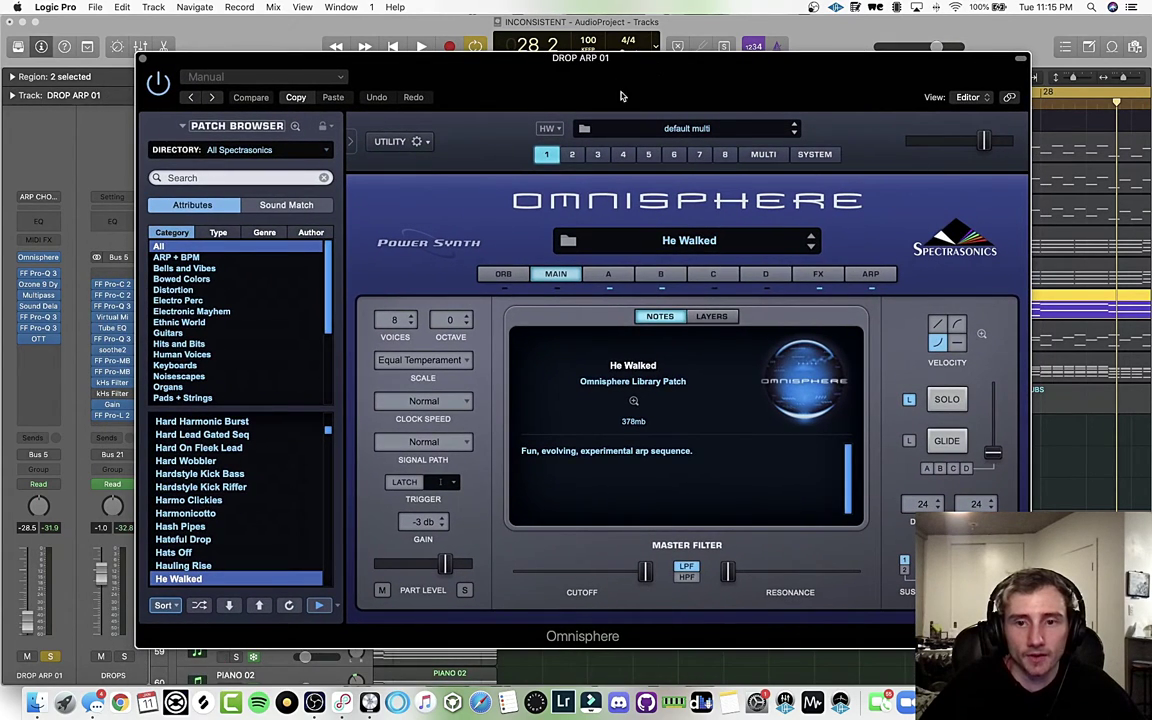
{"action": "left_click", "coordinate": [609, 275]}
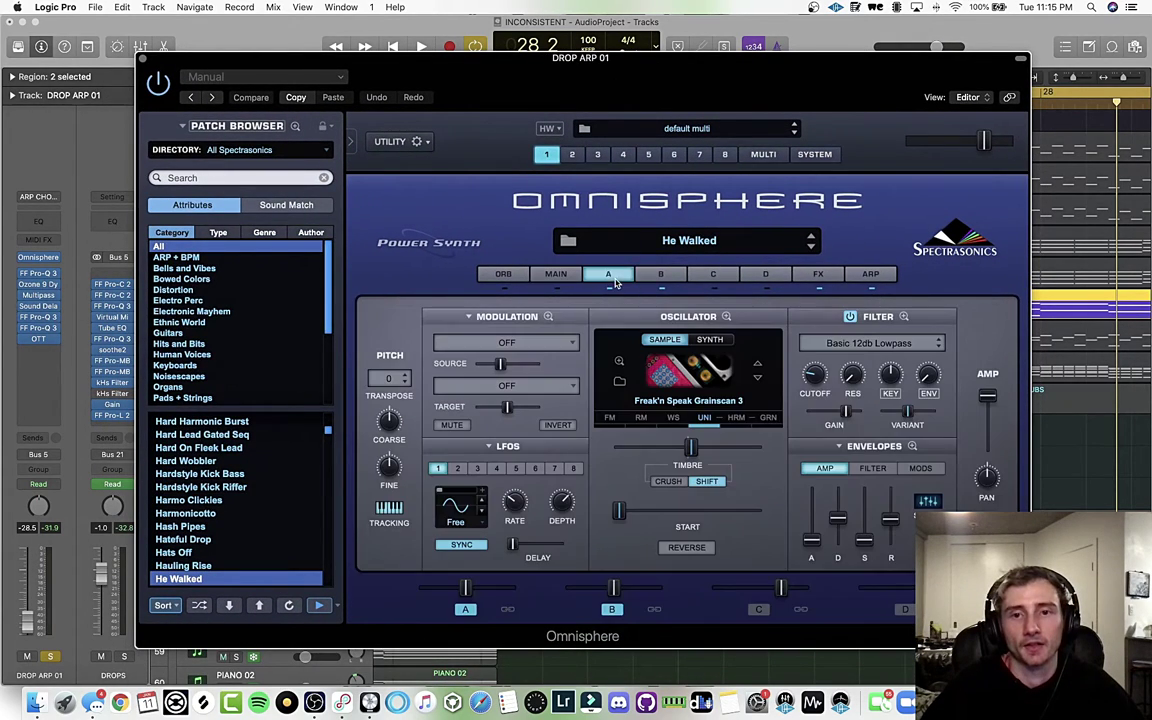
{"action": "left_click", "coordinate": [815, 276]}
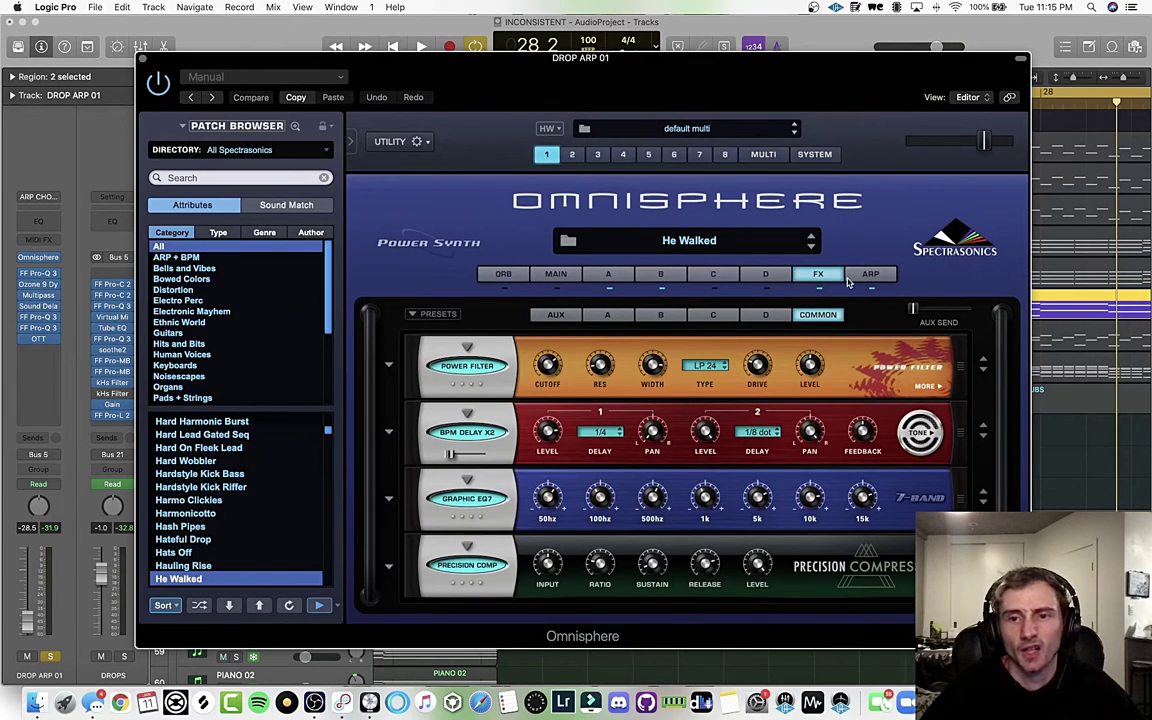
{"action": "left_click", "coordinate": [866, 276]}
{"action": "left_click", "coordinate": [819, 278]}
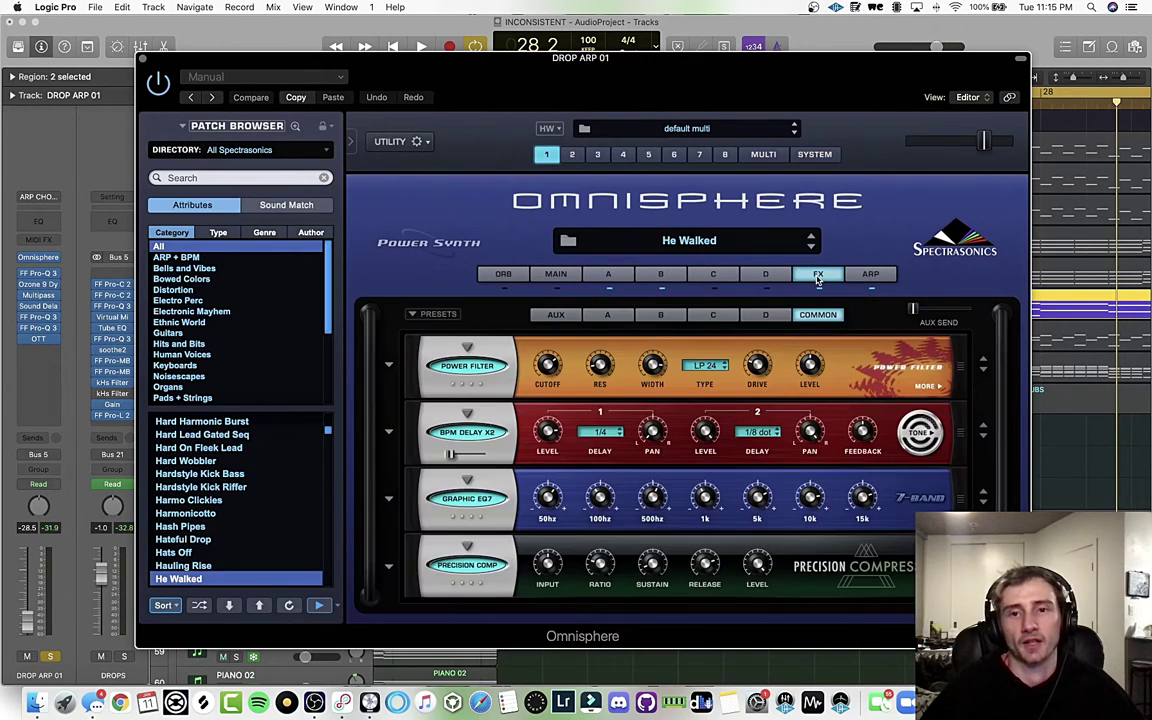
- Examine the oscillator sources of layers A and B in the He Walked patch, return to its main page, and close Omnisphere
{"action": "left_click", "coordinate": [608, 274]}
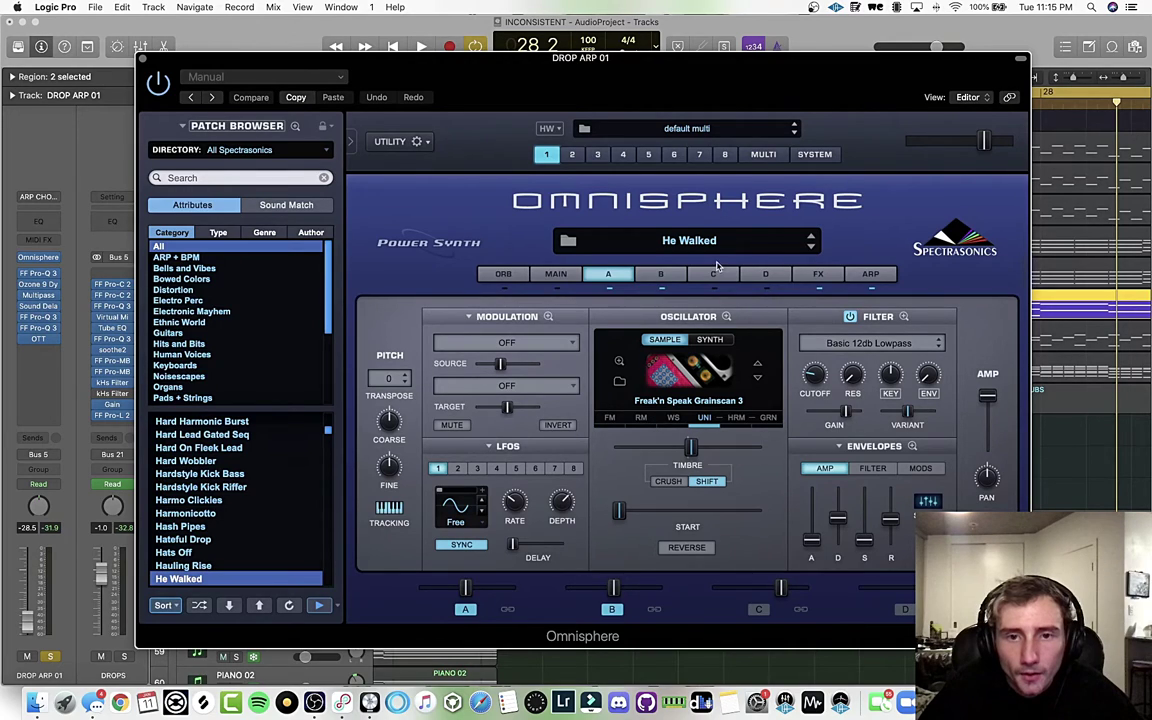
{"action": "left_click", "coordinate": [707, 340]}
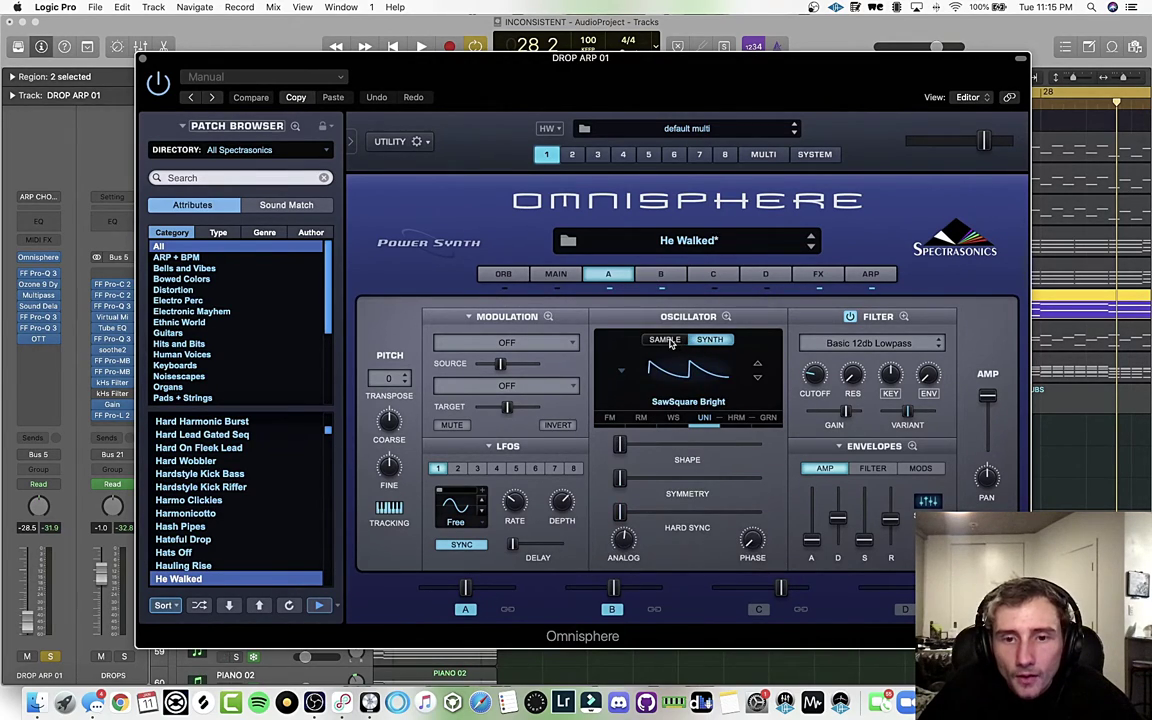
{"action": "left_click", "coordinate": [667, 340]}
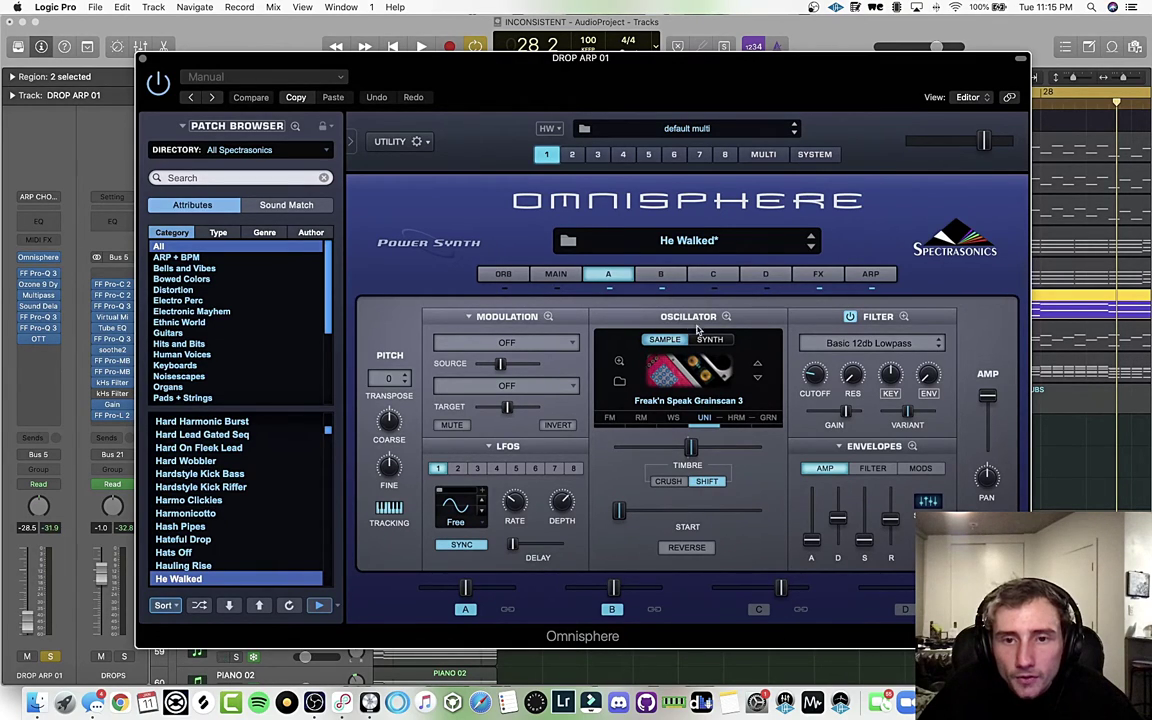
{"action": "left_click", "coordinate": [688, 320]}
{"action": "left_click", "coordinate": [660, 275]}
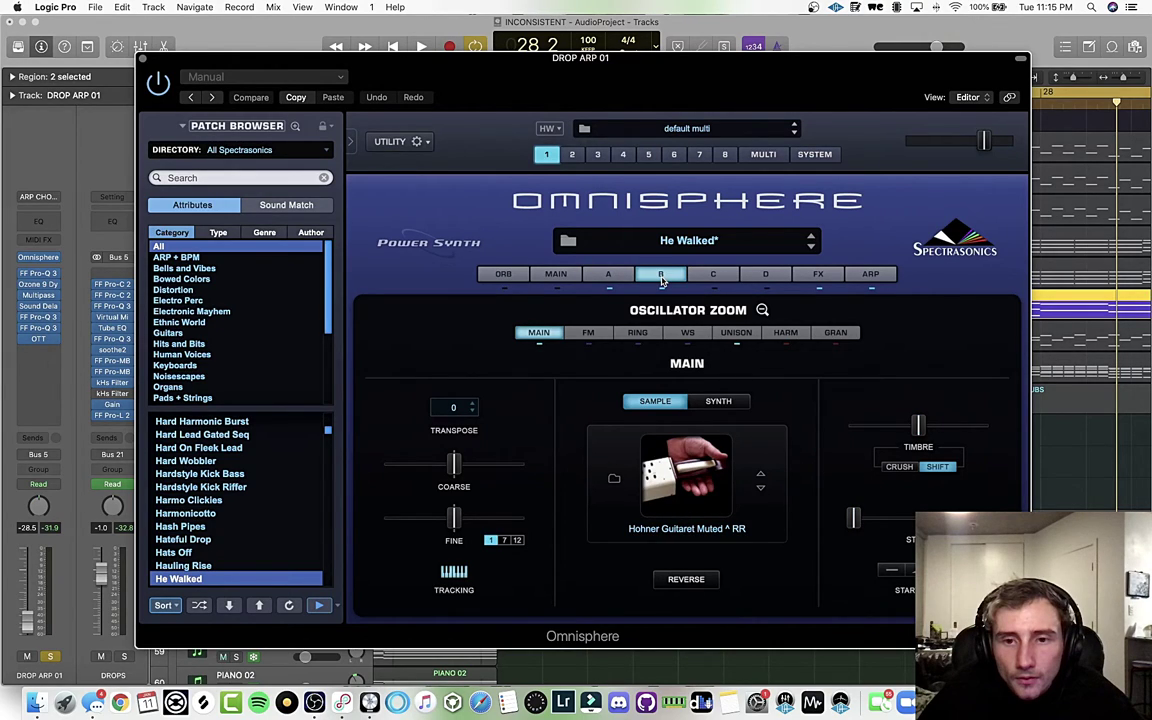
{"action": "left_click", "coordinate": [606, 276]}
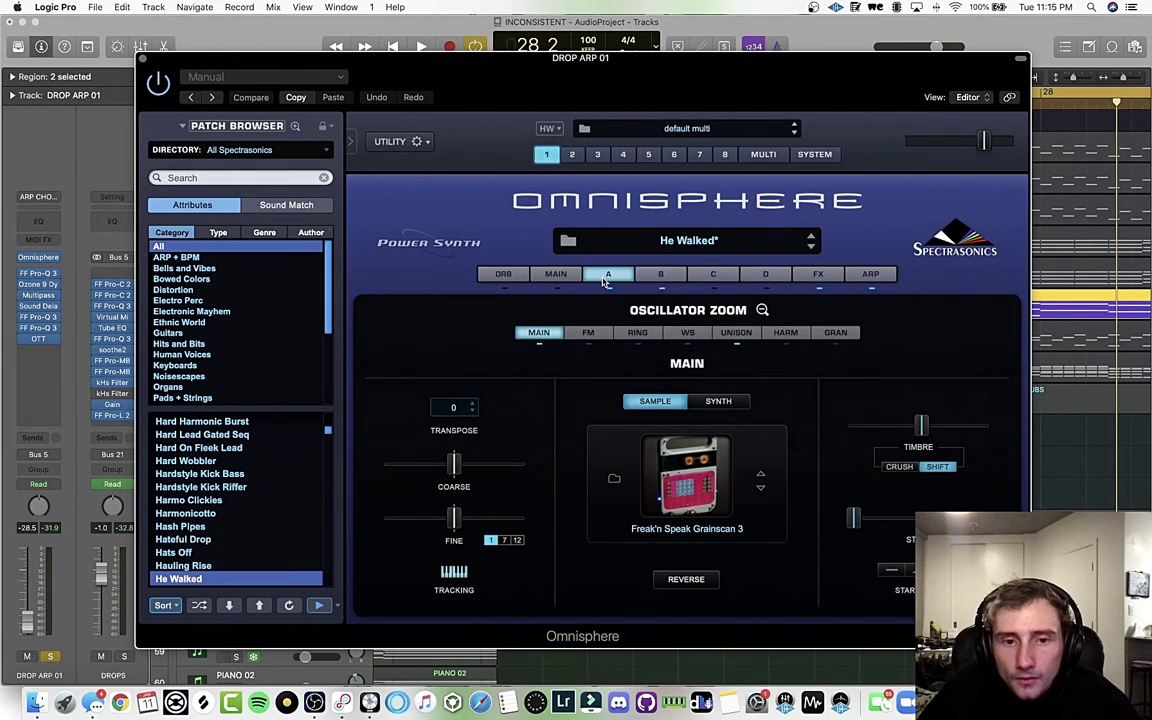
{"action": "left_click", "coordinate": [553, 275]}
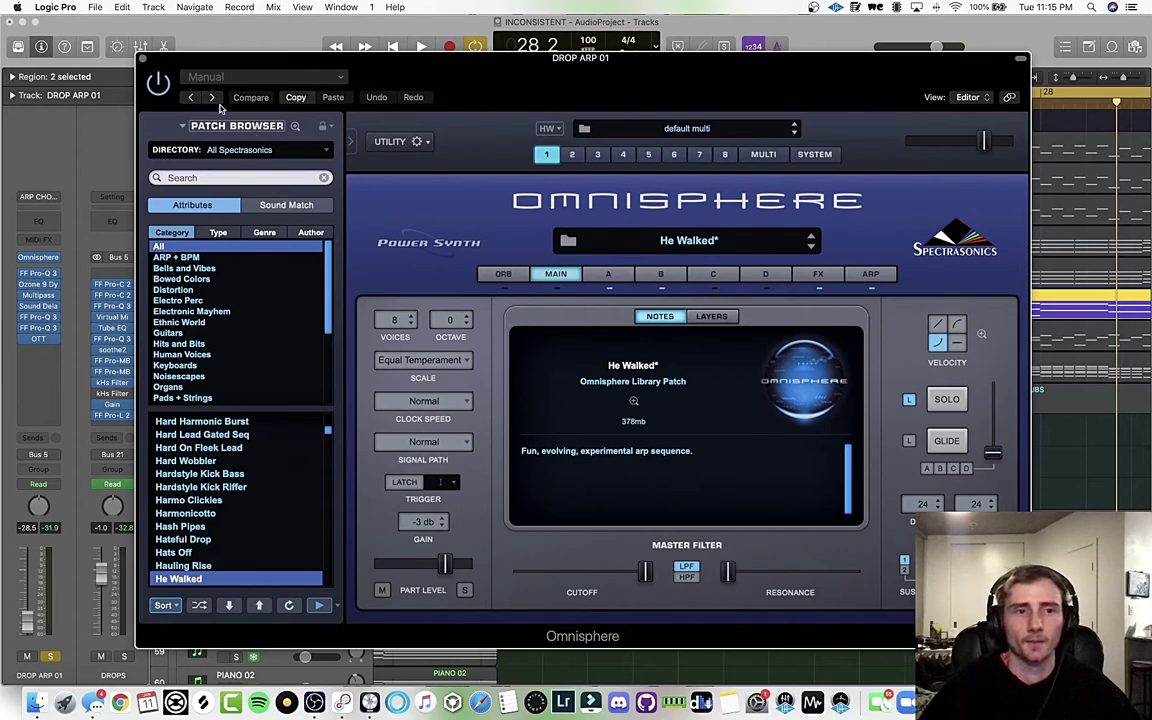
{"action": "left_click", "coordinate": [141, 60]}
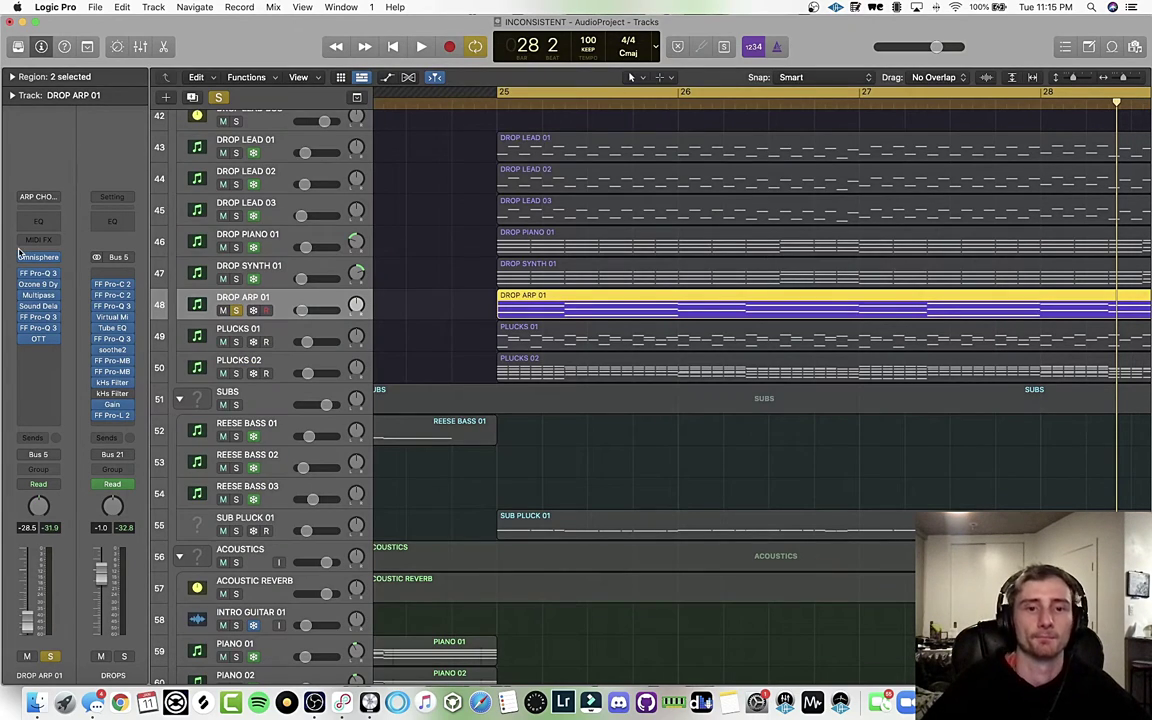
- Bypass all DROP ARP 01 effects, start playback, re-enable the first FF Pro-Q 3, and inspect its low cut before closing it
{"action": "left_click_drag", "start_coordinate": [24, 274], "coordinate": [25, 341]}
{"action": "key", "text": "space"}
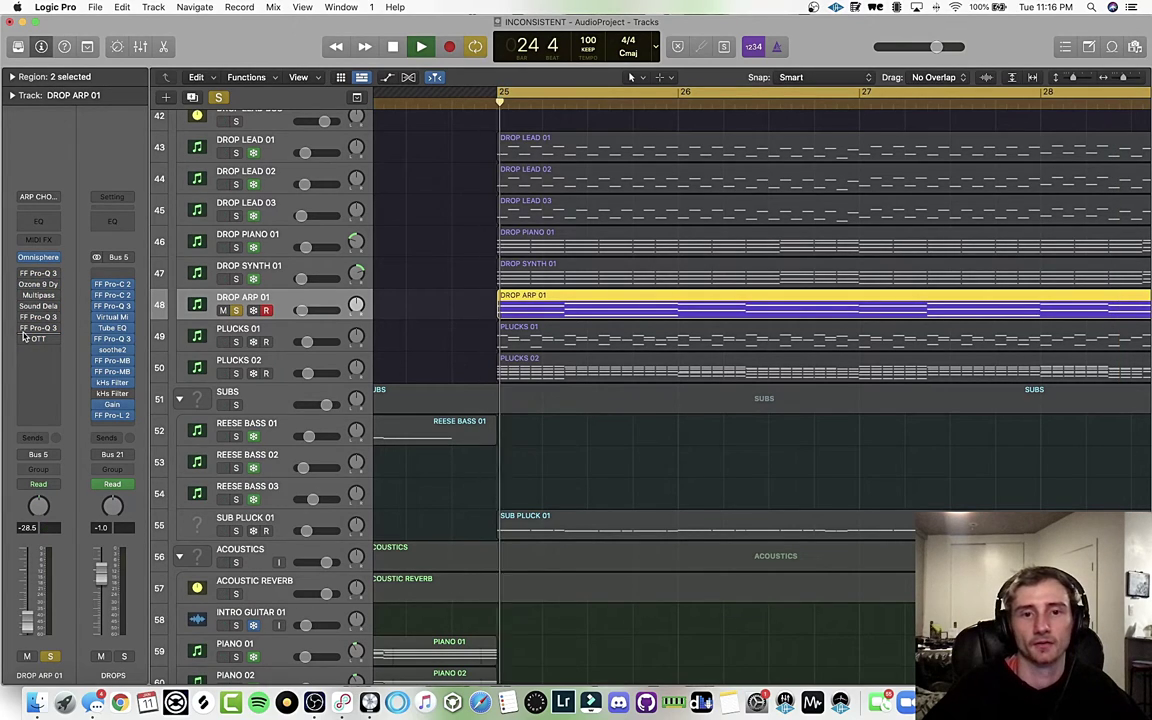
{"action": "left_click", "coordinate": [21, 273]}
{"action": "left_click", "coordinate": [38, 273]}
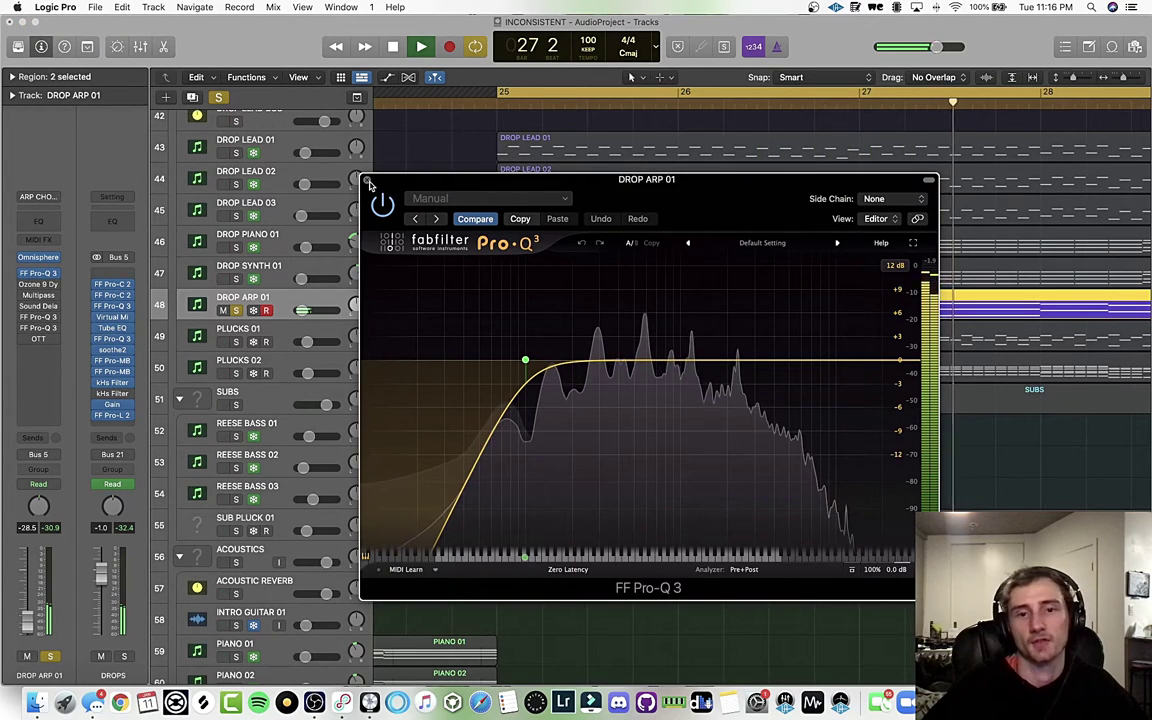
{"action": "left_click", "coordinate": [367, 180]}
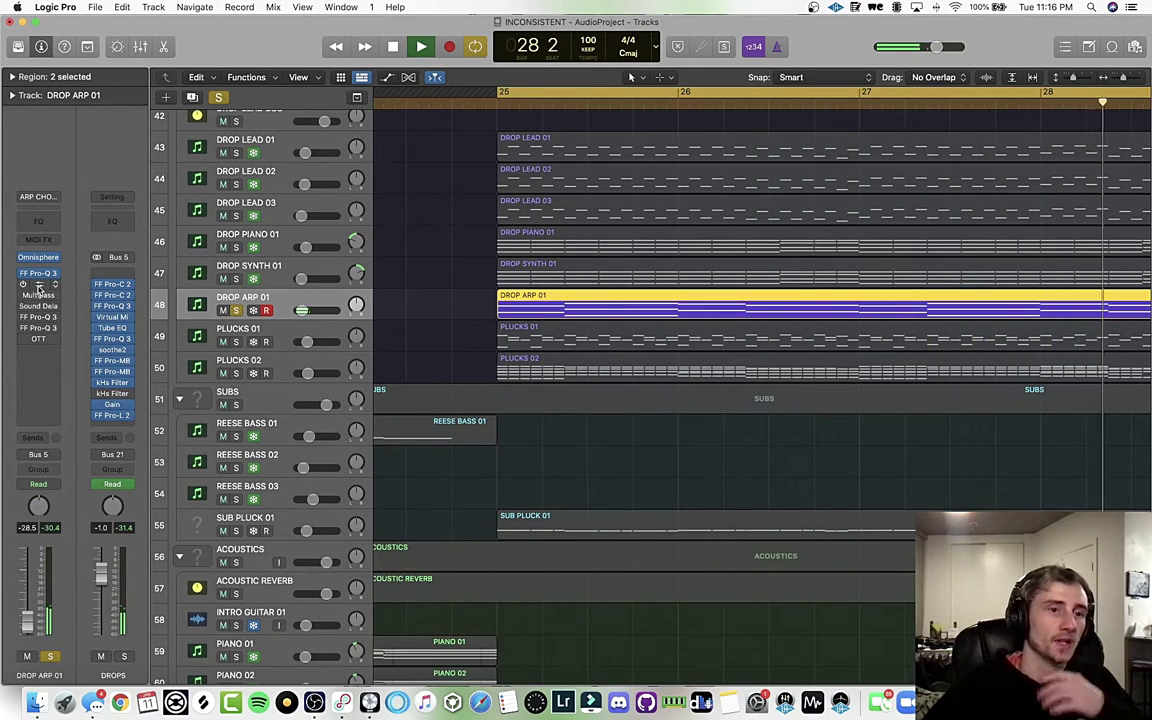
- Inspect and close Ozone 9 Dynamics on DROP ARP 01, re-enabling it and Multipass during playback
{"action": "left_click", "coordinate": [42, 285]}
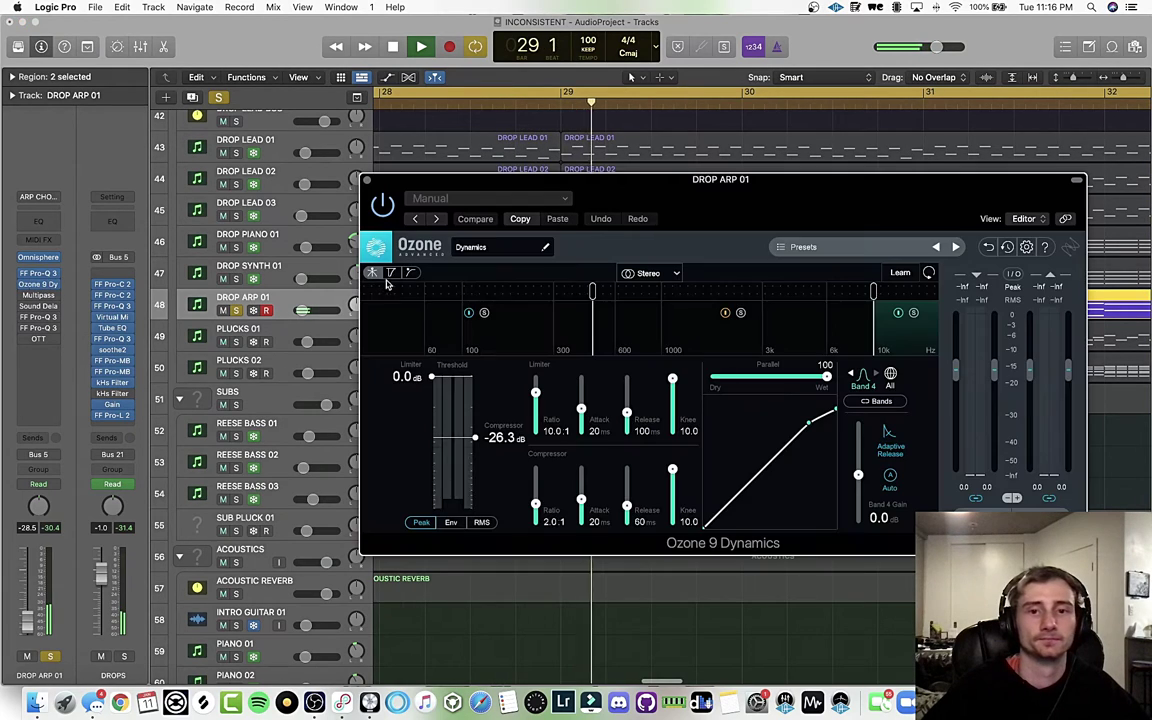
{"action": "left_click", "coordinate": [367, 181]}
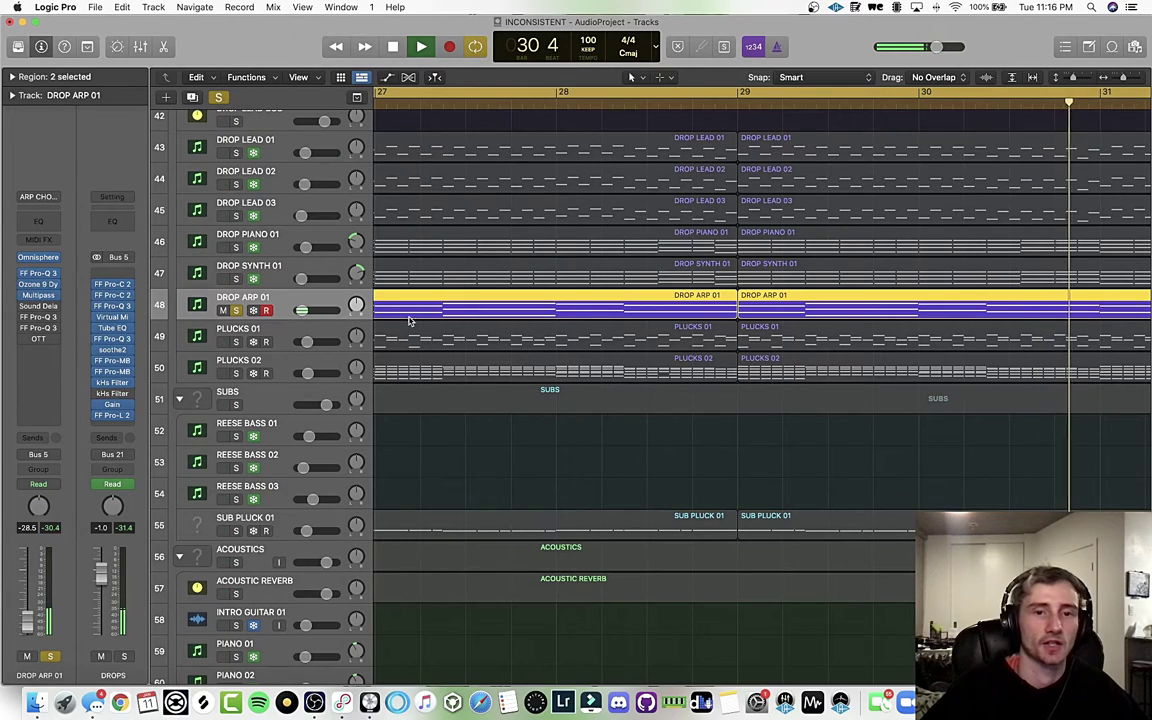
{"action": "scroll", "coordinate": [470, 318], "scroll_direction": "left", "scroll_amount": 5}
{"action": "scroll", "coordinate": [470, 318], "scroll_direction": "left", "scroll_amount": 5}
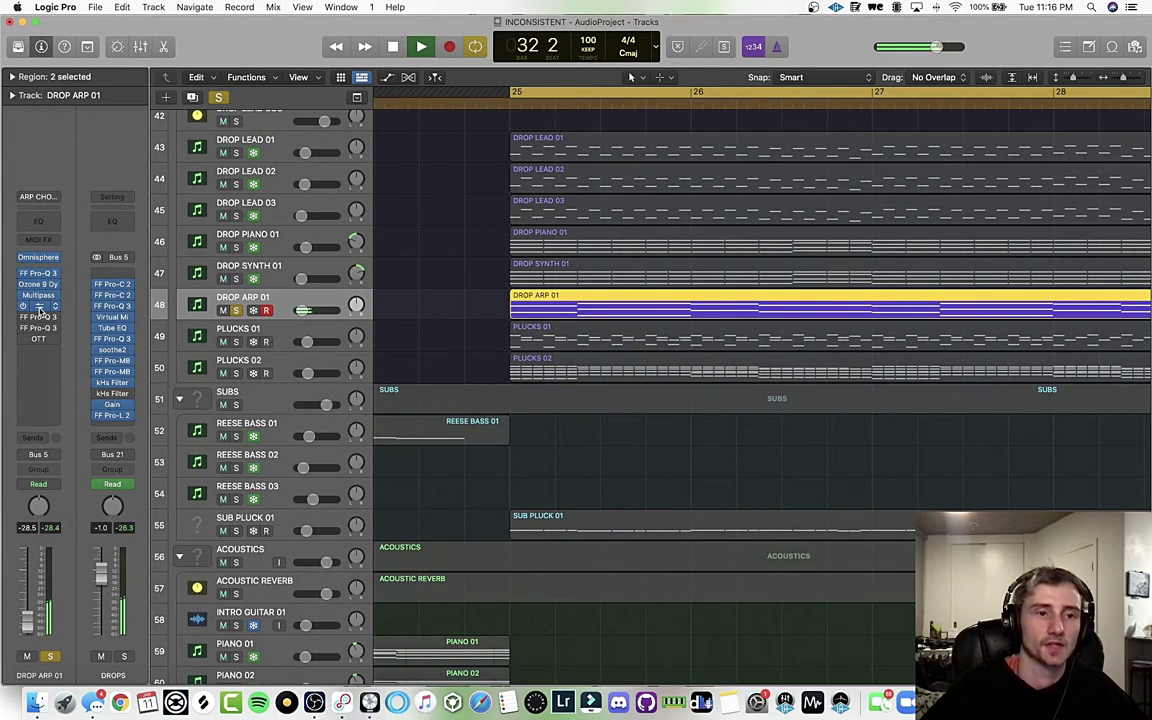
- Inspect the second and third FF Pro-Q 3 curves on DROP ARP 01, re-enabling both EQs and closing their windows
{"action": "left_click", "coordinate": [35, 318]}
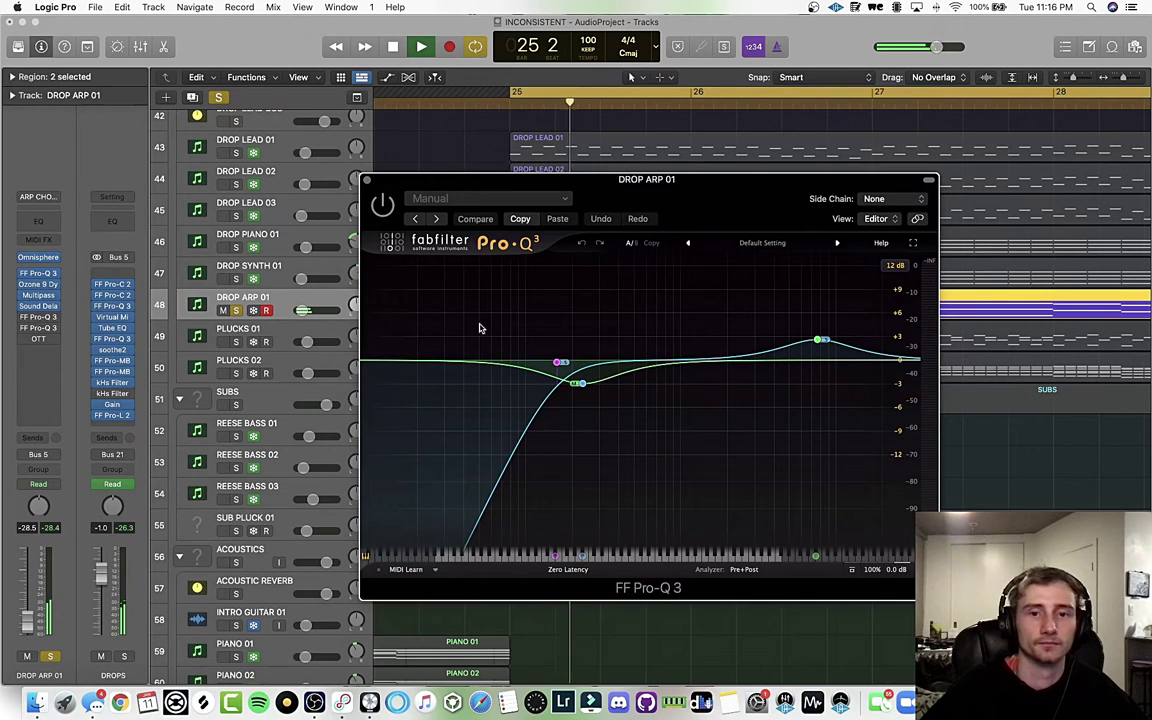
{"action": "left_click", "coordinate": [367, 180]}
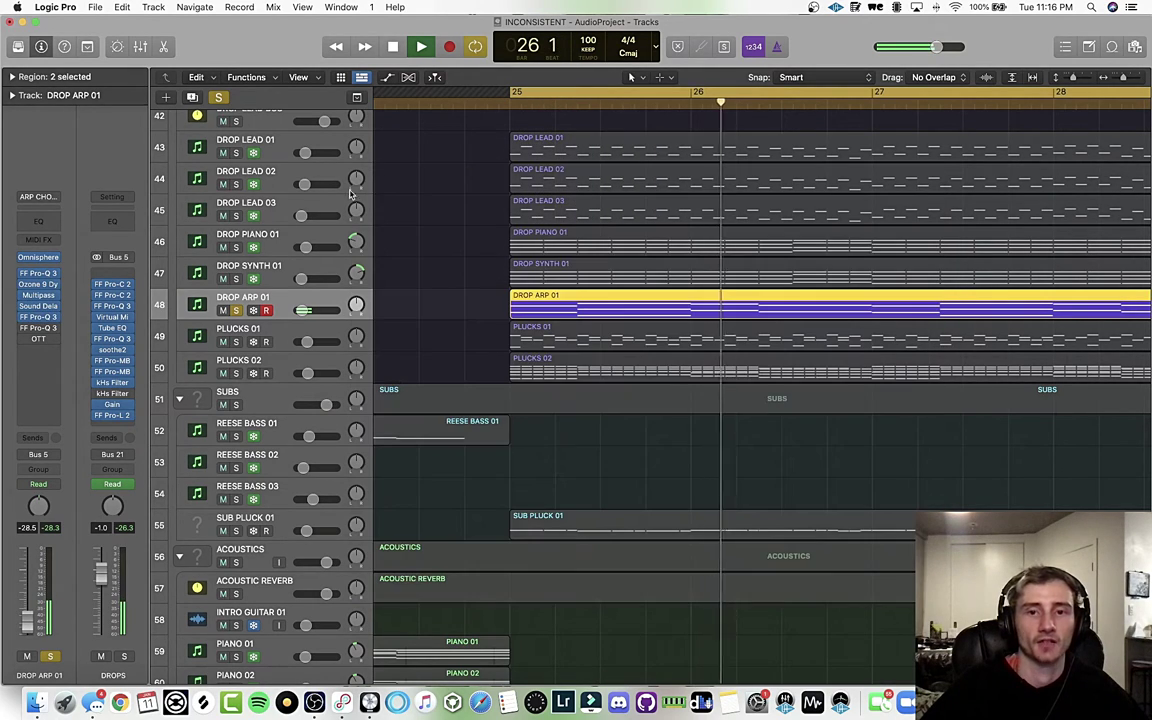
{"action": "left_click", "coordinate": [40, 329]}
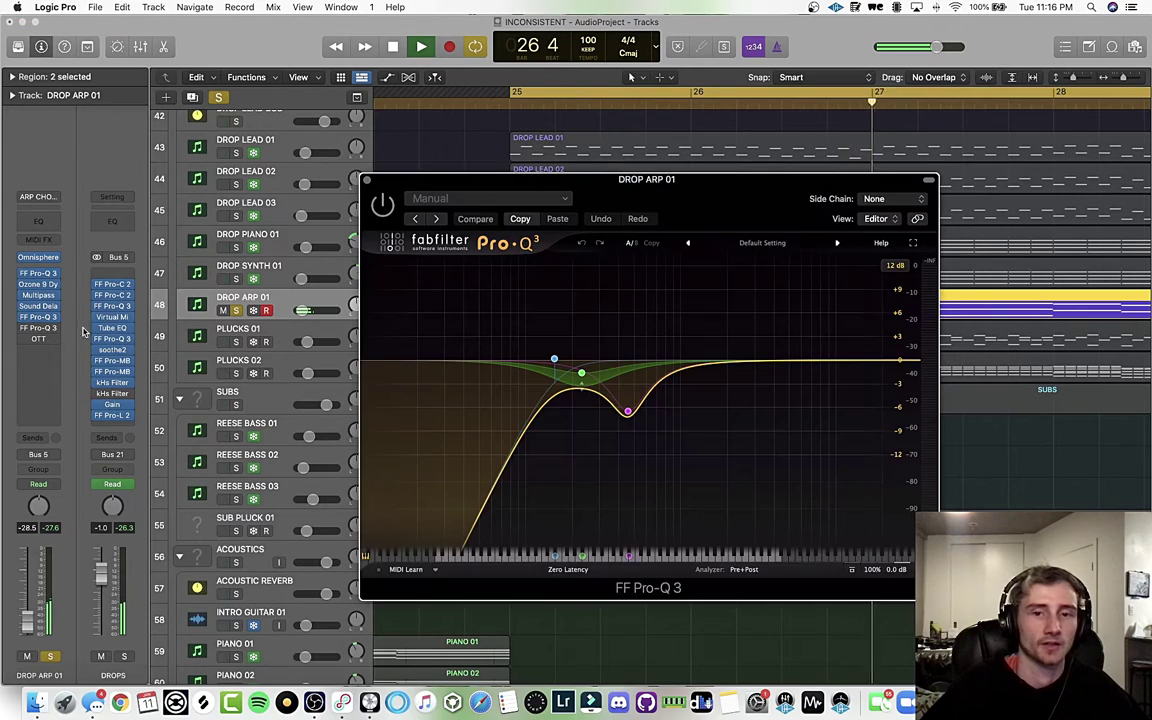
{"action": "left_click", "coordinate": [367, 180]}
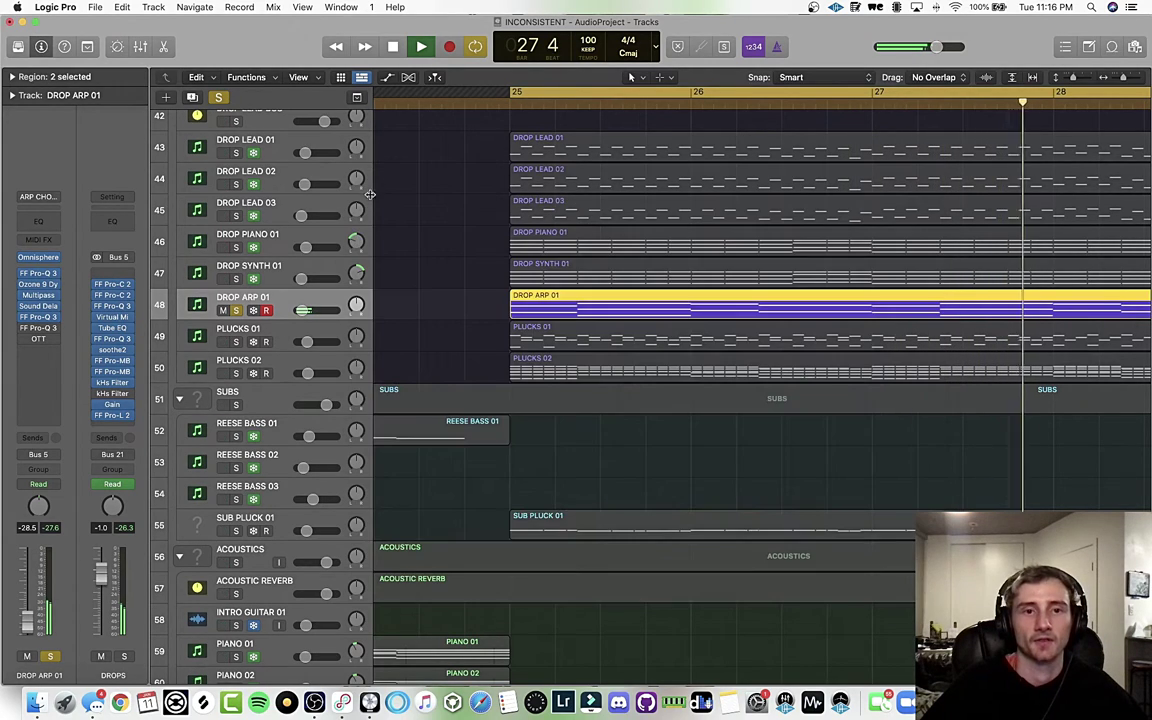
{"action": "left_click", "coordinate": [40, 328]}
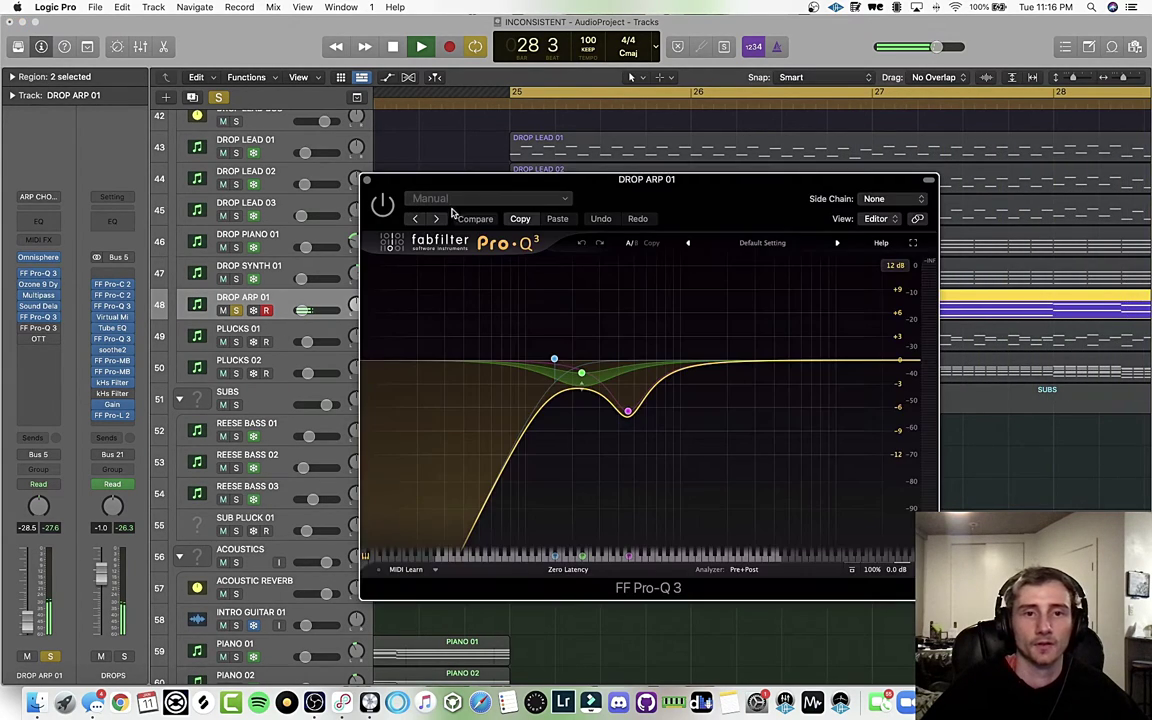
{"action": "left_click", "coordinate": [382, 206]}
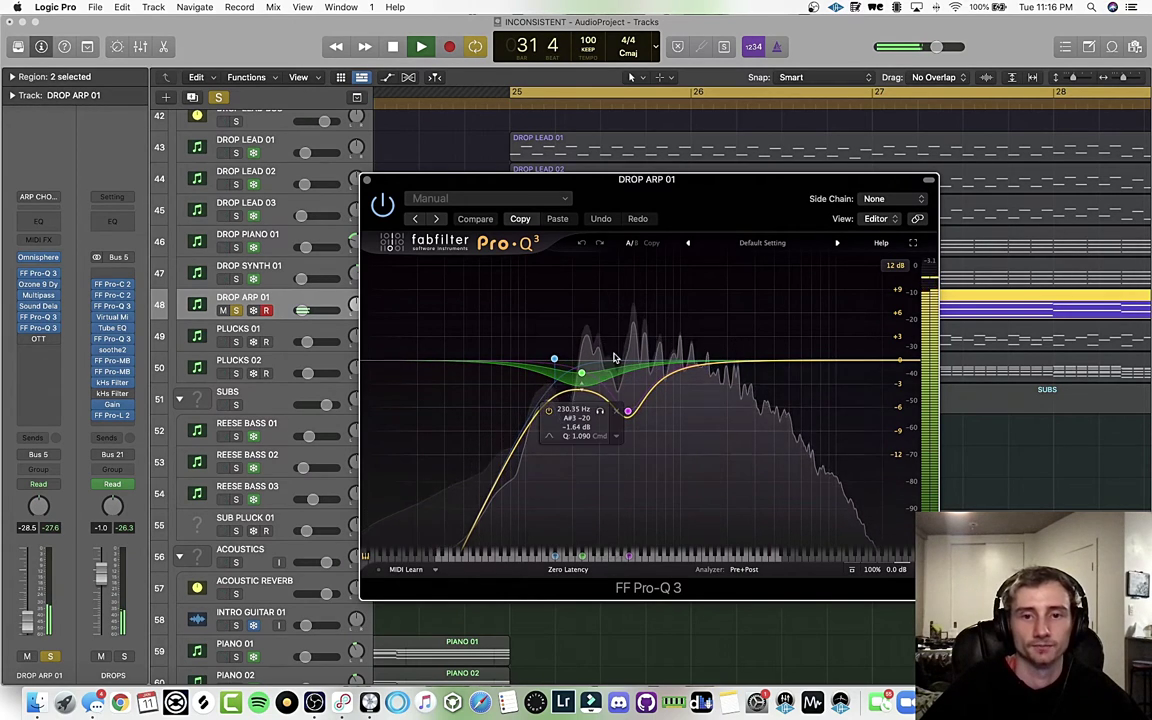
{"action": "left_click", "coordinate": [367, 182]}
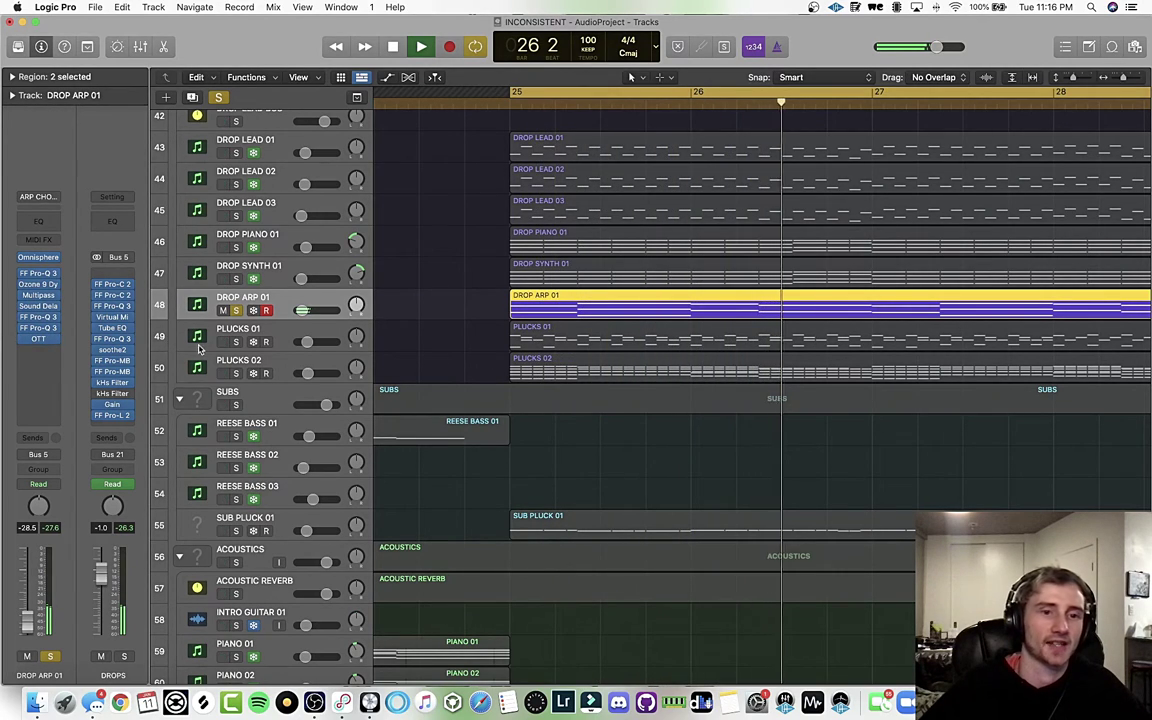
- Solo PLUCKS 01 and PLUCKS 02 together with DROP ARP 01, listen to the three layers from bar 25, and stop playback
{"action": "key", "text": "space"}
{"action": "left_click", "coordinate": [236, 341]}
{"action": "left_click", "coordinate": [236, 373]}
{"action": "key", "text": "space"}
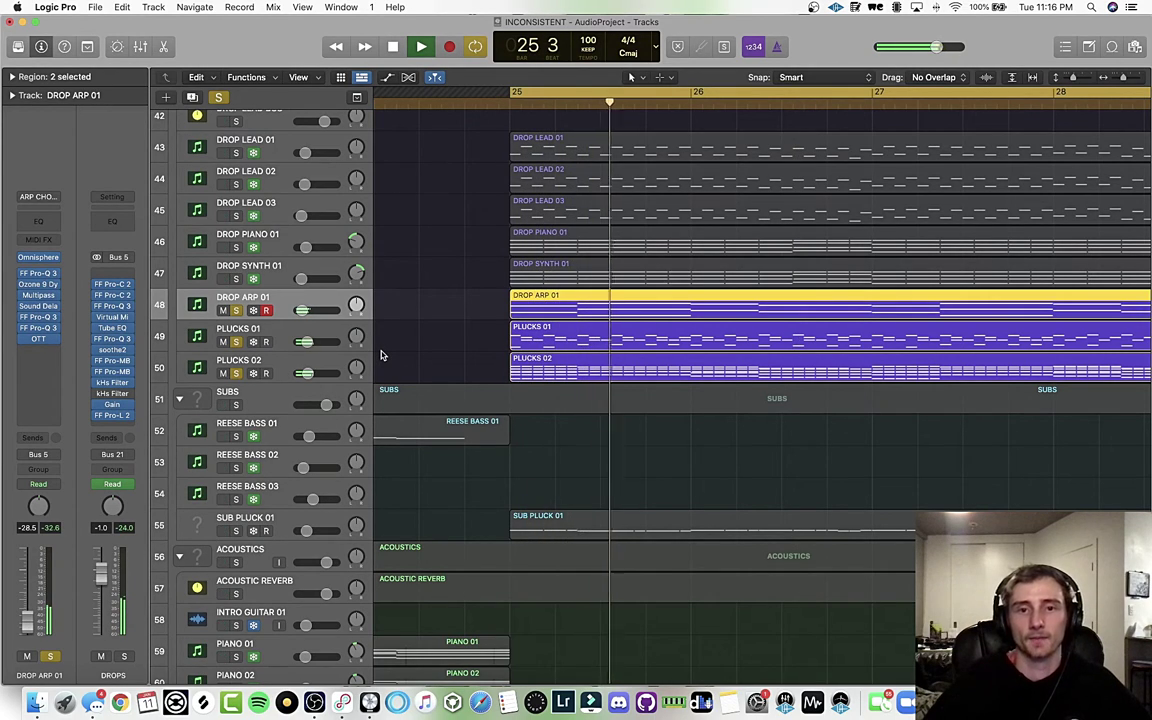
{"action": "scroll", "coordinate": [437, 336], "scroll_direction": "right", "scroll_amount": 2}
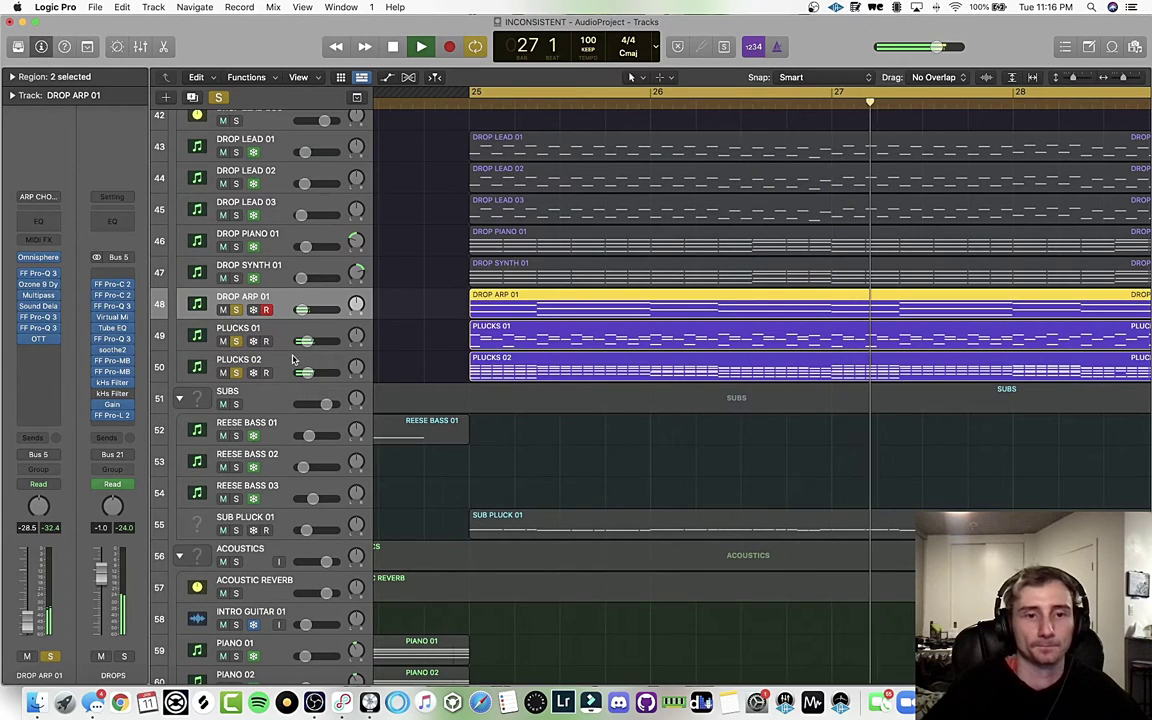
{"action": "scroll", "coordinate": [437, 336], "scroll_direction": "left", "scroll_amount": 1}
{"action": "scroll", "coordinate": [395, 355], "scroll_direction": "left", "scroll_amount": 1}
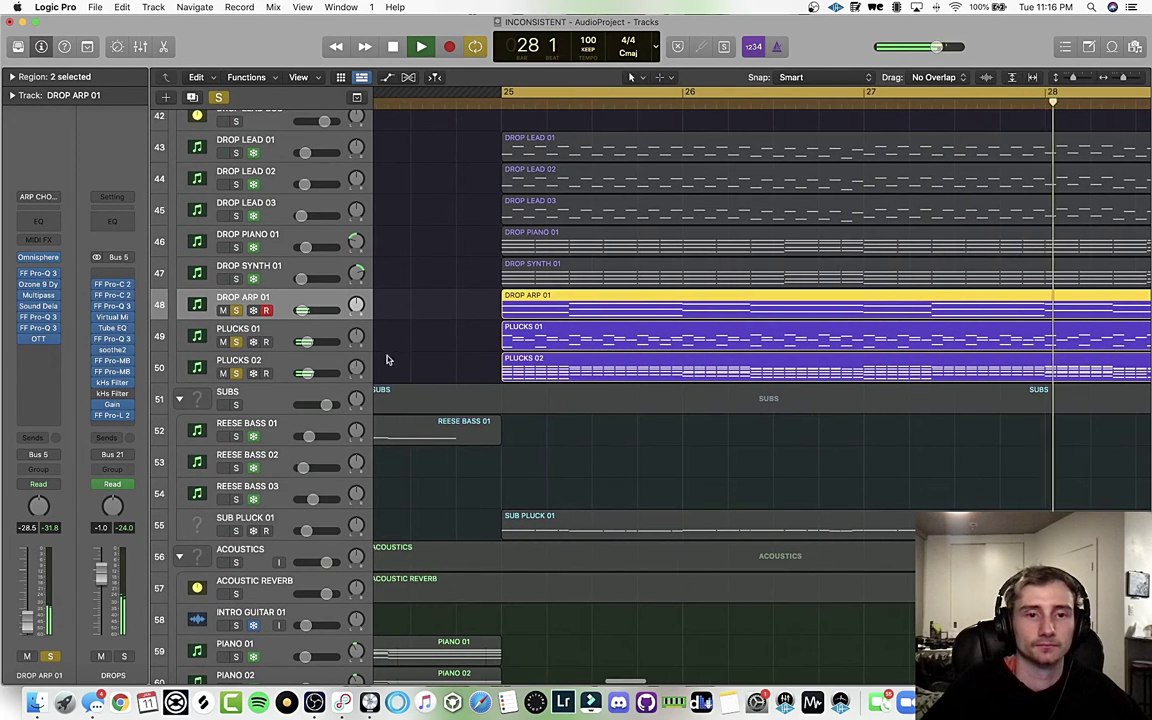
{"action": "scroll", "coordinate": [411, 342], "scroll_direction": "up", "scroll_amount": 2}
{"action": "key", "text": "space"}
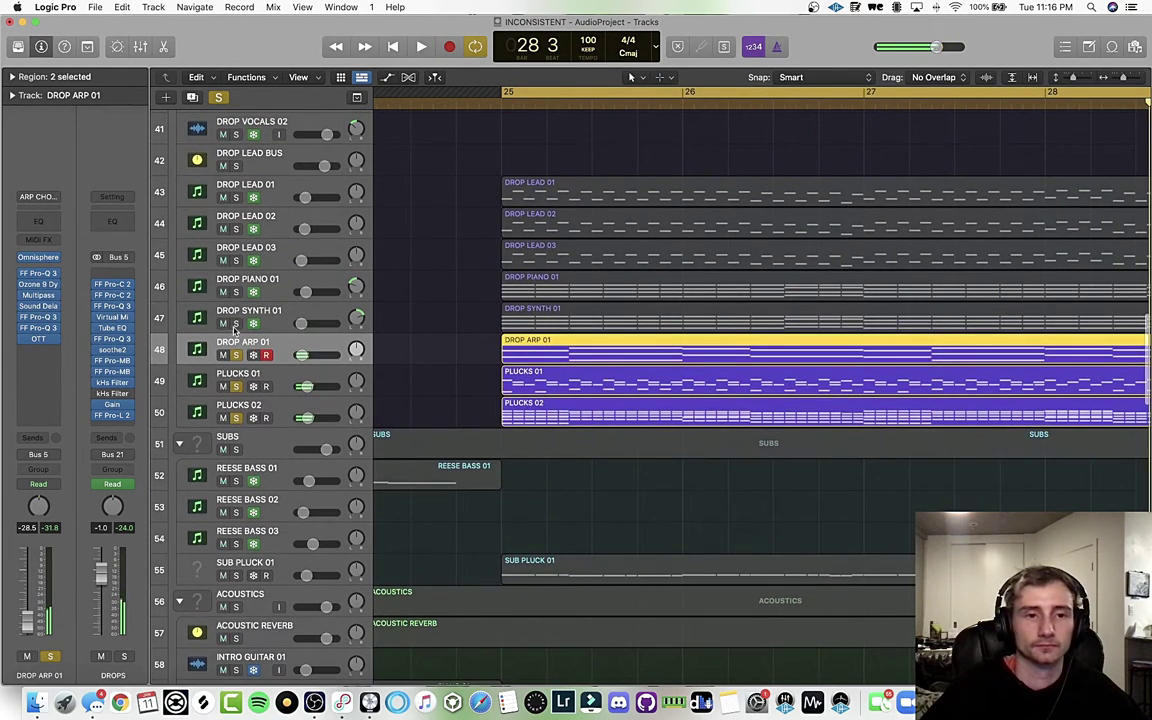
- Solo DROP SYNTH 01, unsolo DROP ARP 01 and both PLUCKS tracks, and start playback
{"action": "left_click", "coordinate": [235, 324]}
{"action": "left_click", "coordinate": [237, 355]}
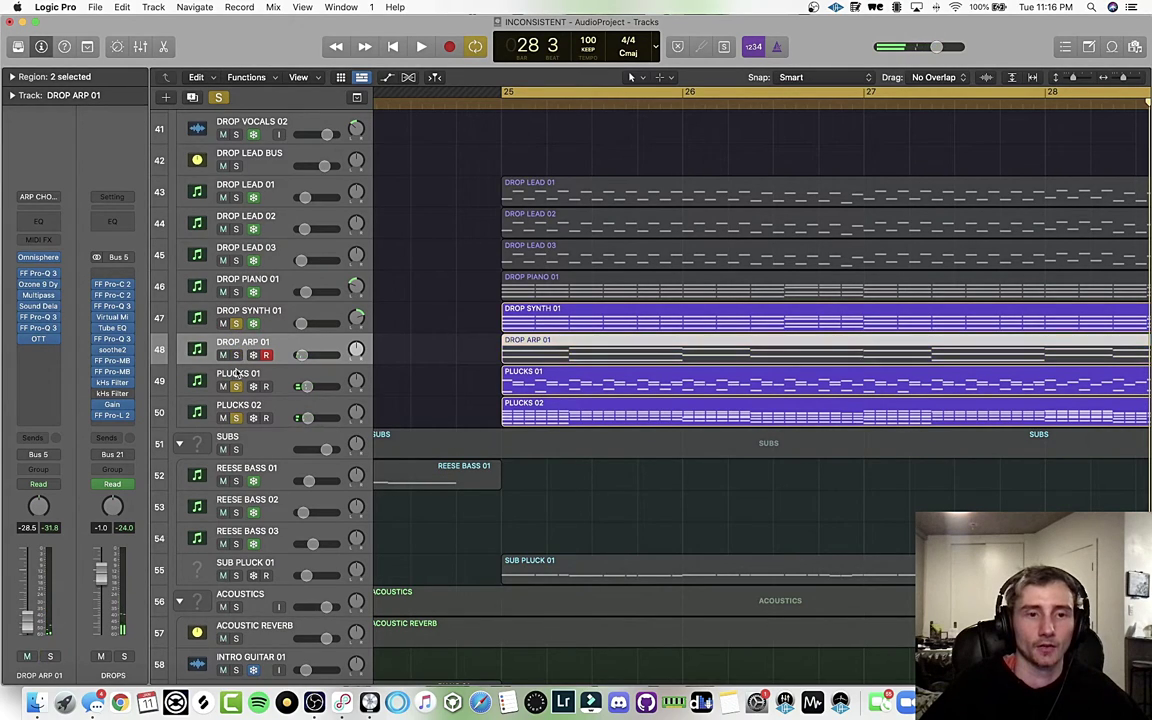
{"action": "left_click", "coordinate": [237, 386]}
{"action": "left_click", "coordinate": [237, 418]}
{"action": "key", "text": "space"}
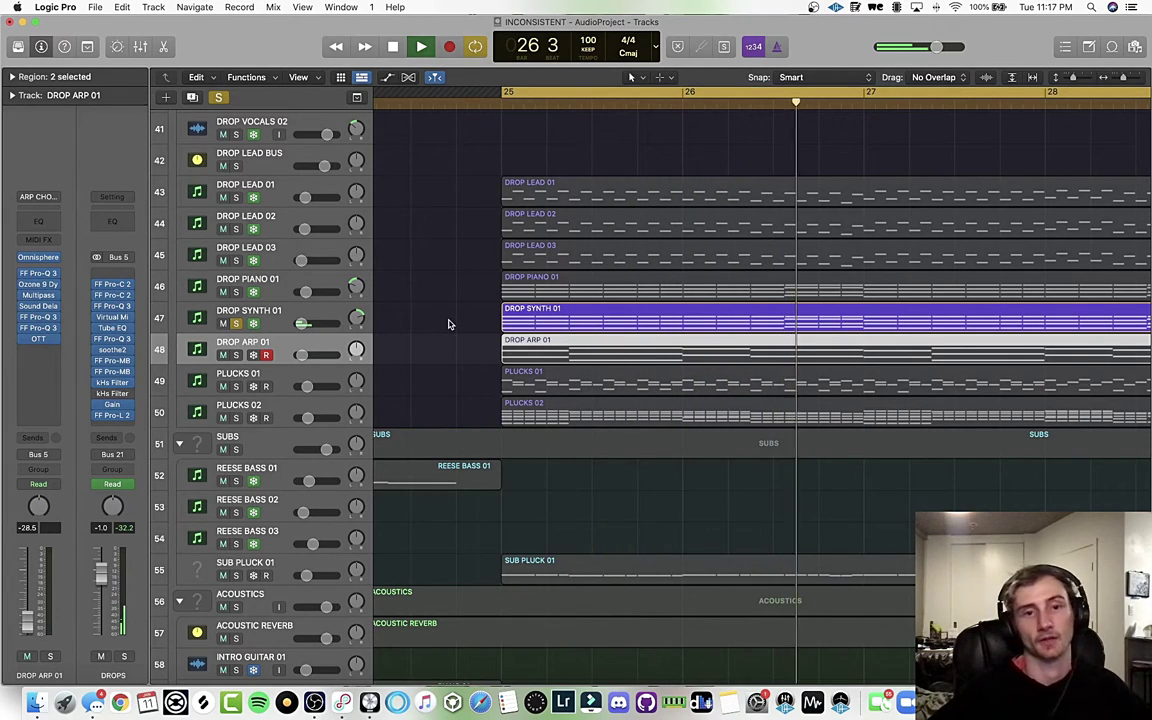
- Select the DROP SYNTH 01 track and unfreeze it so its plug-ins can be opened
{"action": "scroll", "coordinate": [440, 325], "scroll_direction": "left", "scroll_amount": 2}
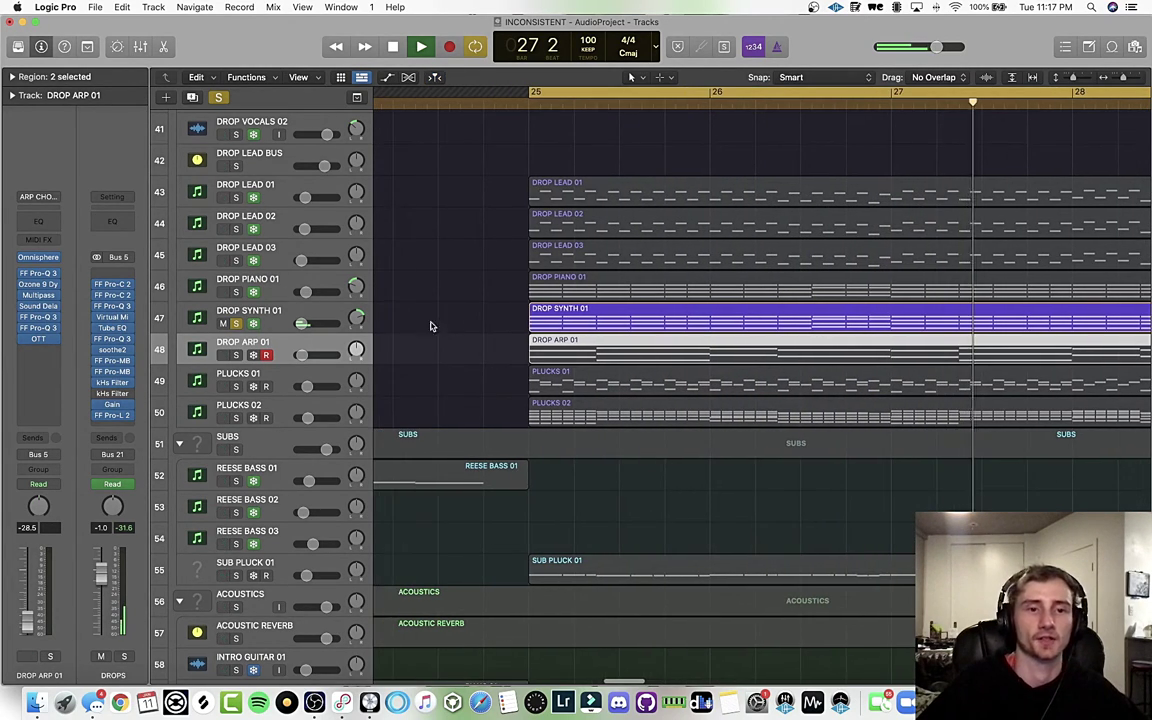
{"action": "scroll", "coordinate": [440, 325], "scroll_direction": "left", "scroll_amount": 10}
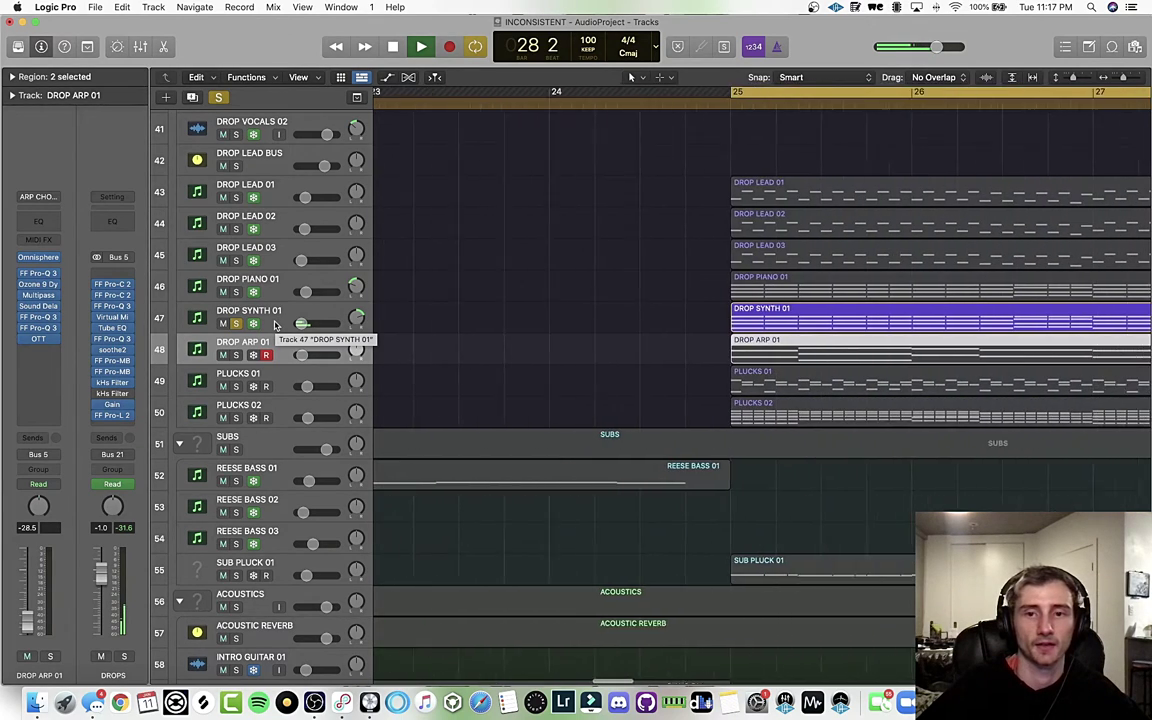
{"action": "left_click", "coordinate": [278, 324]}
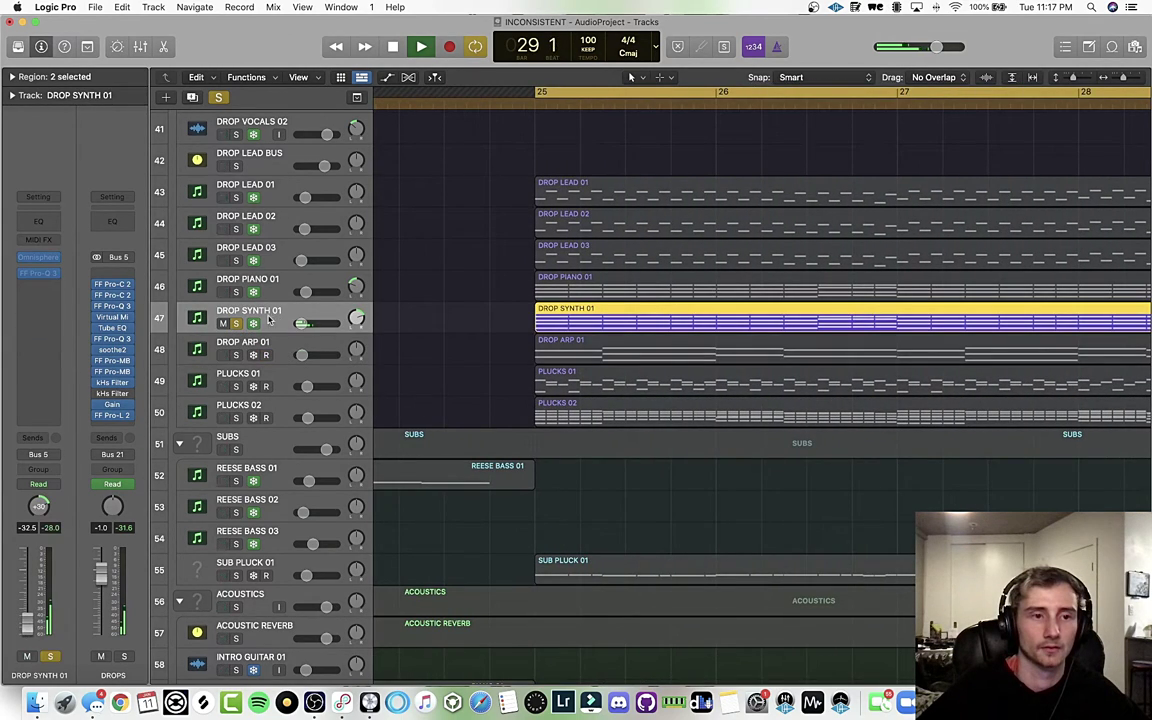
{"action": "left_click", "coordinate": [253, 324]}
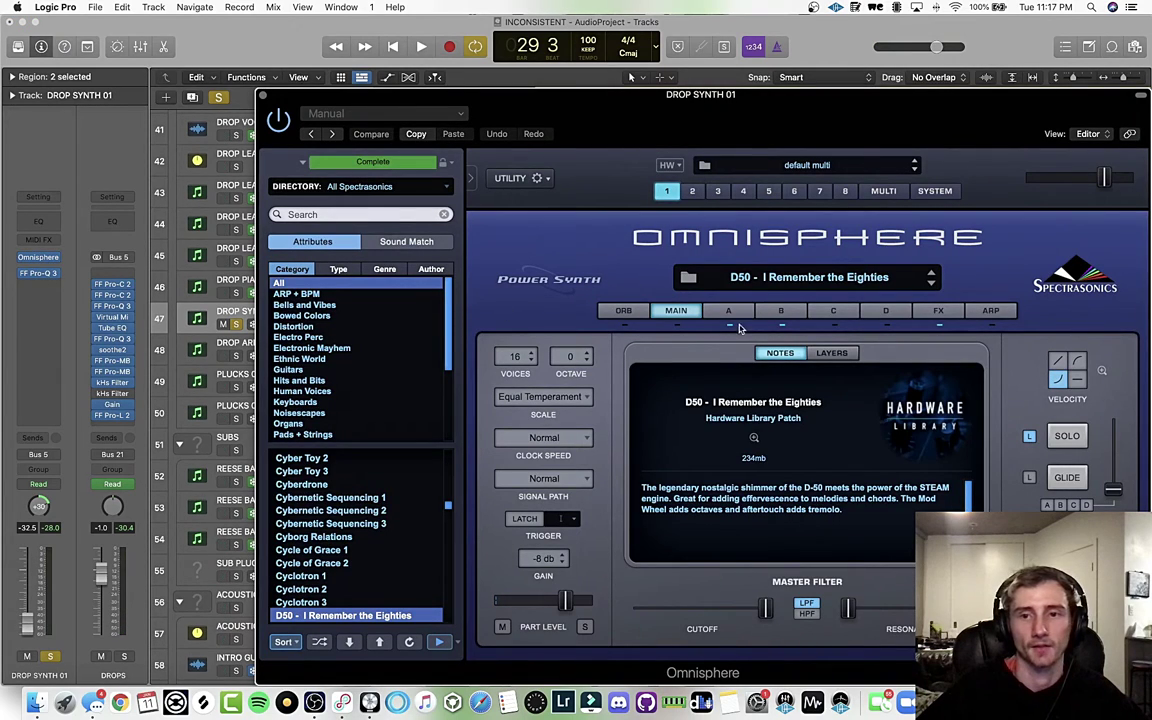
- Look over the Omnisphere patch on DROP SYNTH 01, close it, and inspect the FF Pro-Q 3 curve during playback
{"action": "left_click_drag", "start_coordinate": [897, 131], "coordinate": [764, 90]}
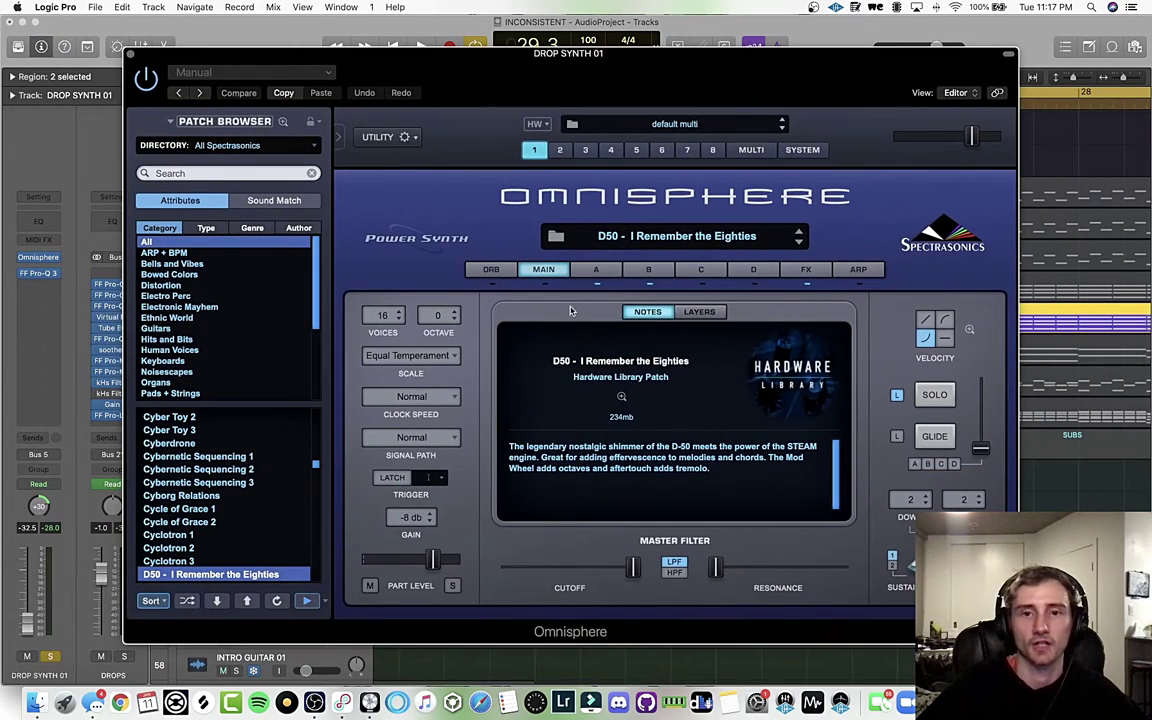
{"action": "left_click", "coordinate": [131, 55]}
{"action": "left_click", "coordinate": [38, 272]}
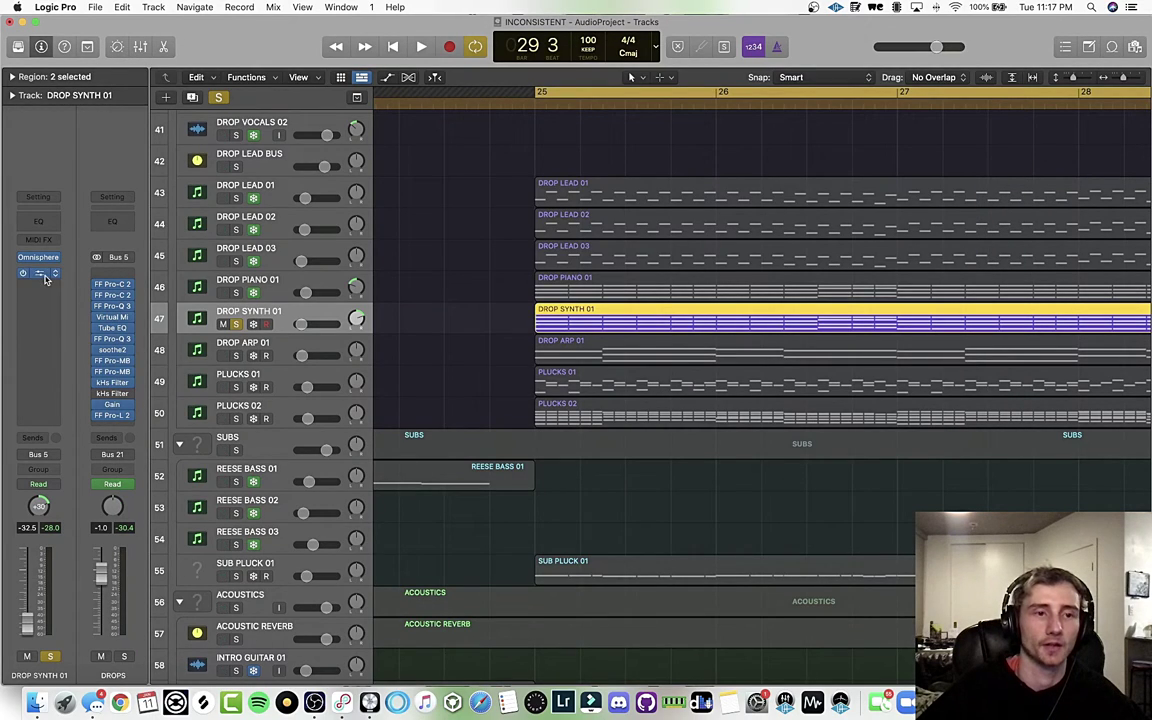
{"action": "key", "text": "space"}
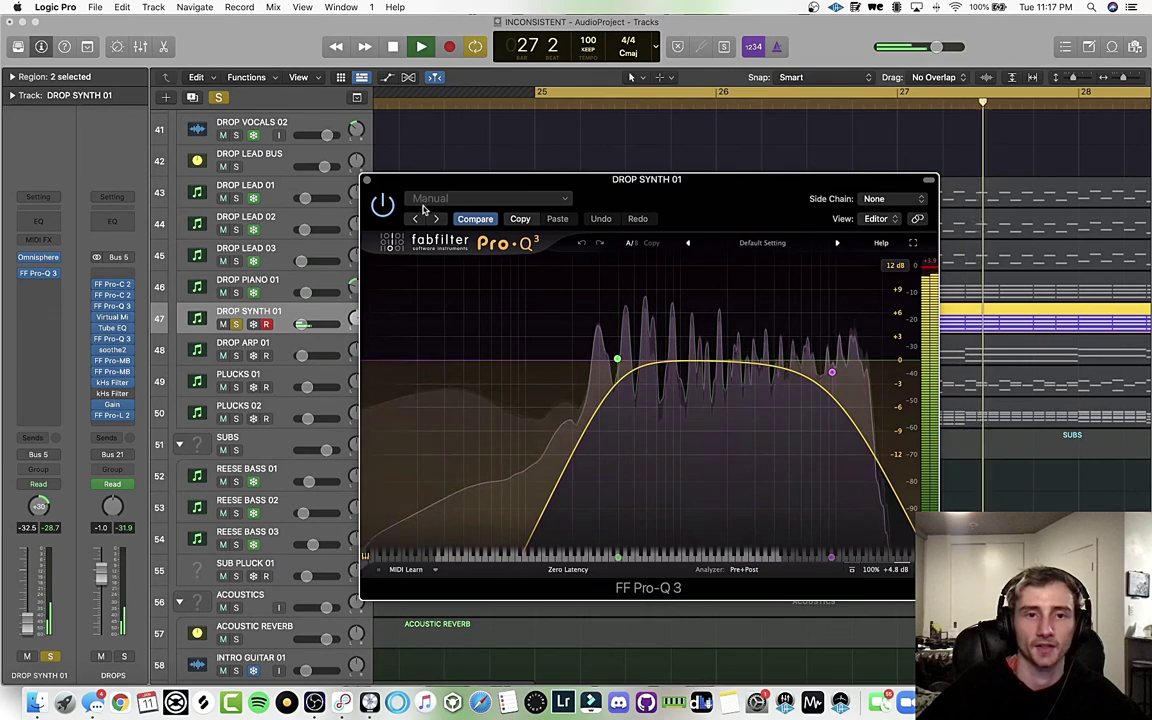
{"action": "left_click", "coordinate": [365, 180]}
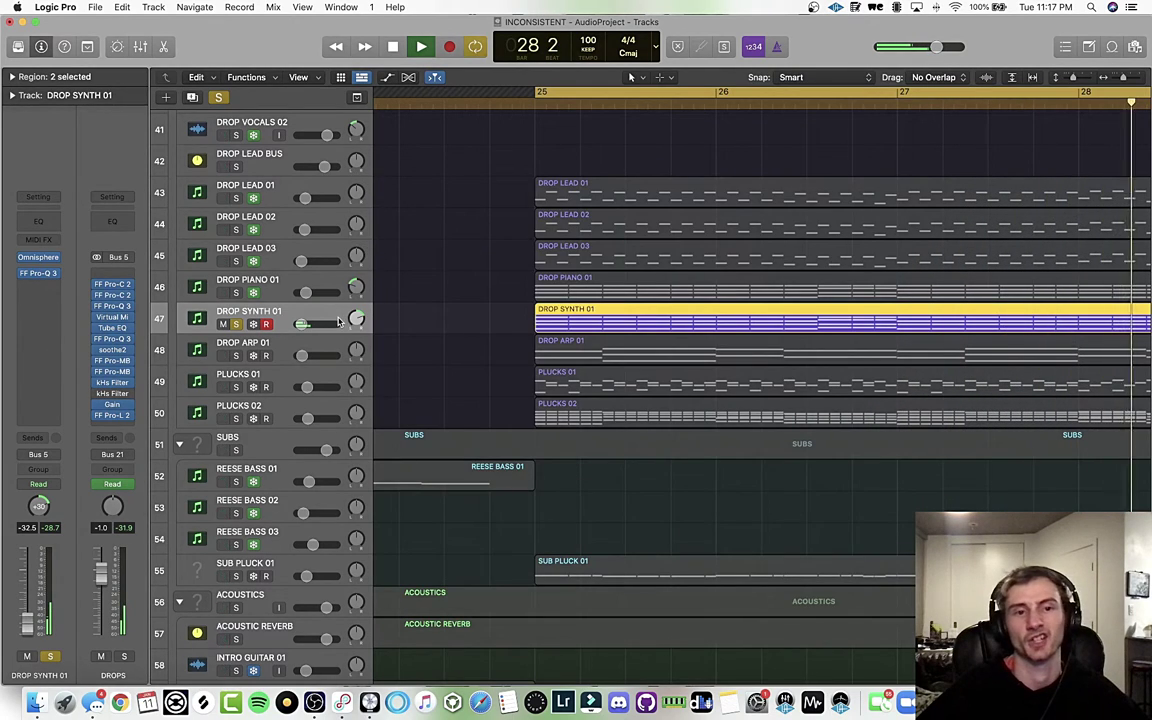
{"action": "key", "text": "space"}
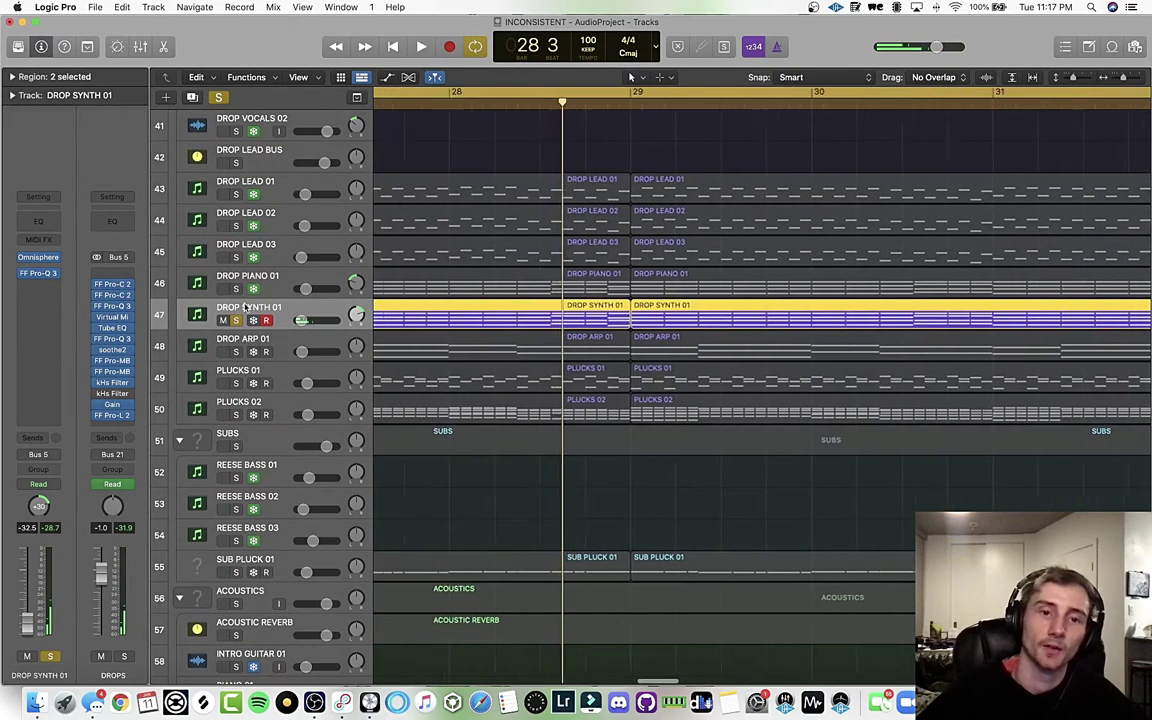
- Solo DROP PIANO 01 instead of DROP SYNTH 01, listen from bar 25, and unfreeze the piano track
{"action": "scroll", "coordinate": [310, 300], "scroll_direction": "left", "scroll_amount": 10}
{"action": "scroll", "coordinate": [345, 321], "scroll_direction": "left", "scroll_amount": 10}
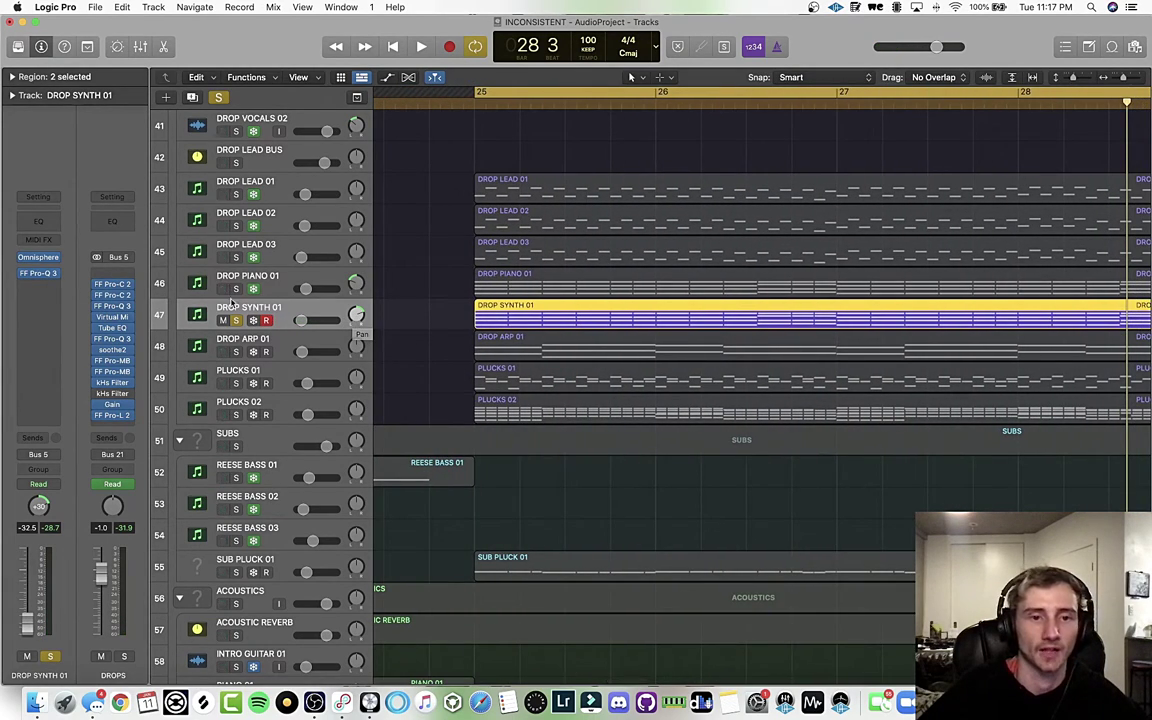
{"action": "left_click", "coordinate": [235, 289]}
{"action": "left_click", "coordinate": [235, 320]}
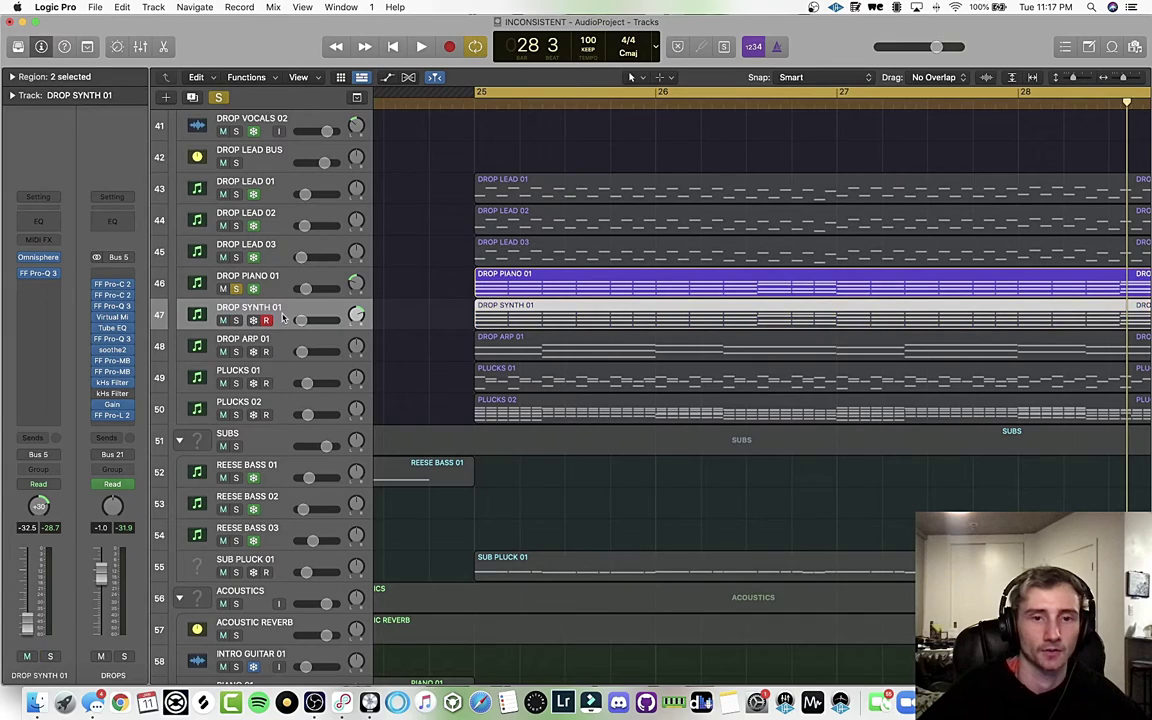
{"action": "key", "text": "space"}
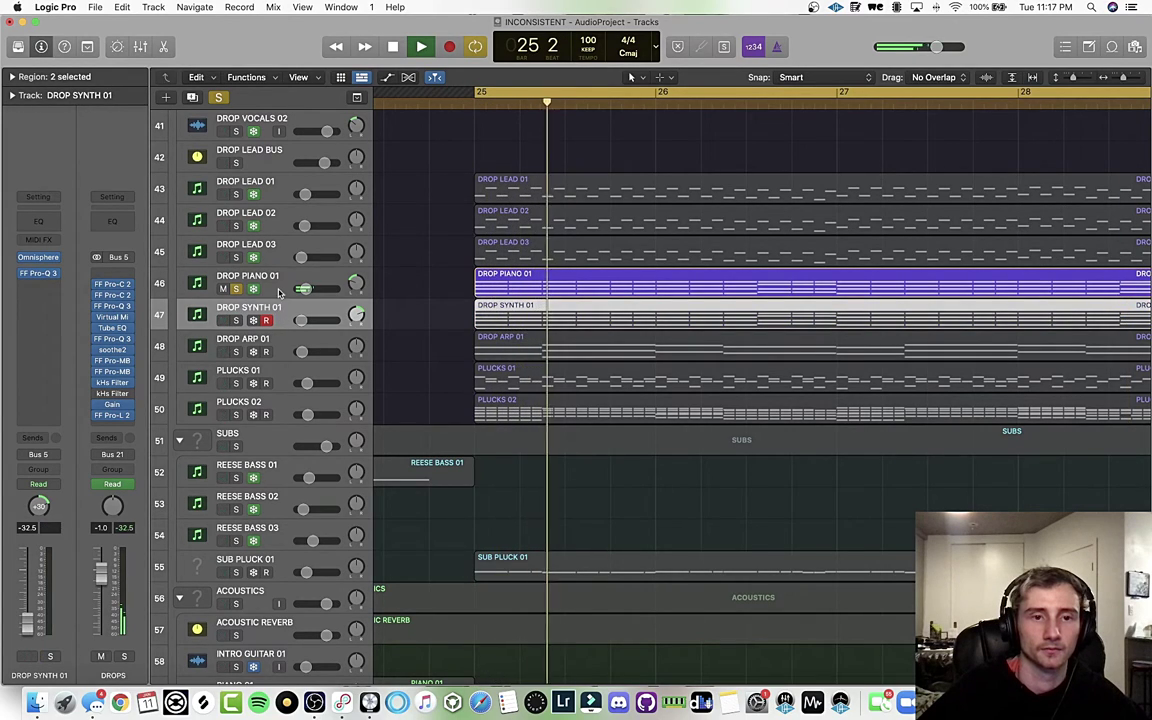
{"action": "left_click", "coordinate": [282, 289]}
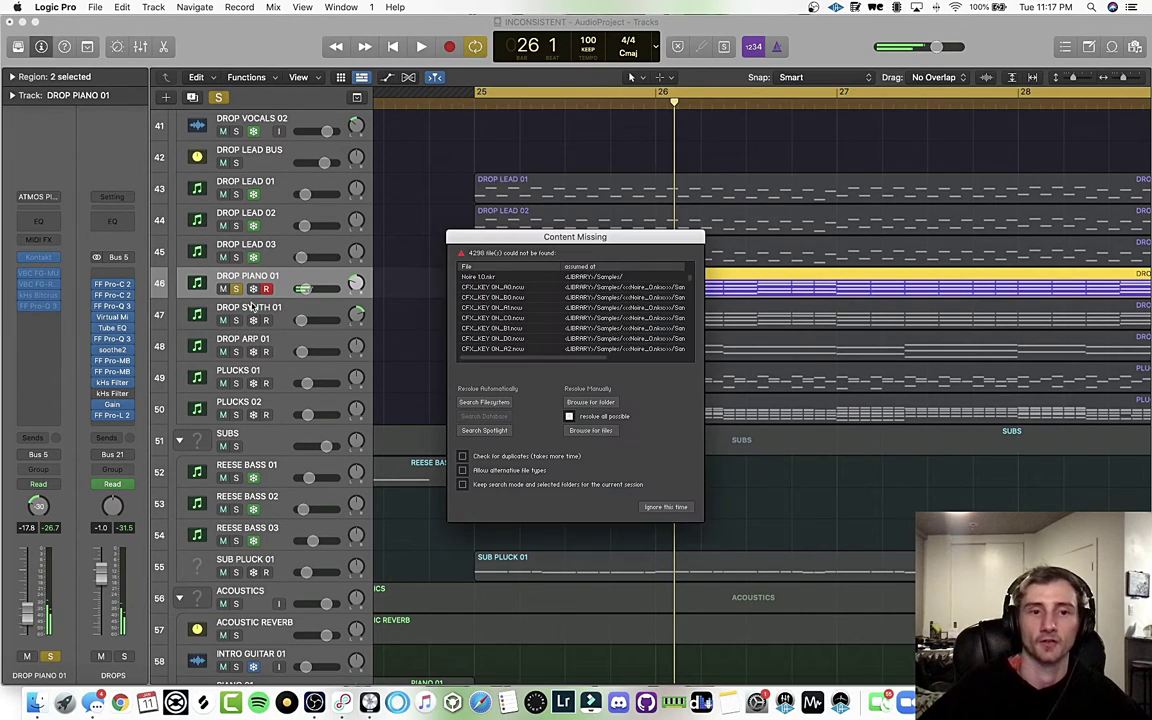
- Try to locate Kontakt's missing Noire samples with a Spotlight search, and start browsing for their folder manually
{"action": "left_click", "coordinate": [485, 431]}
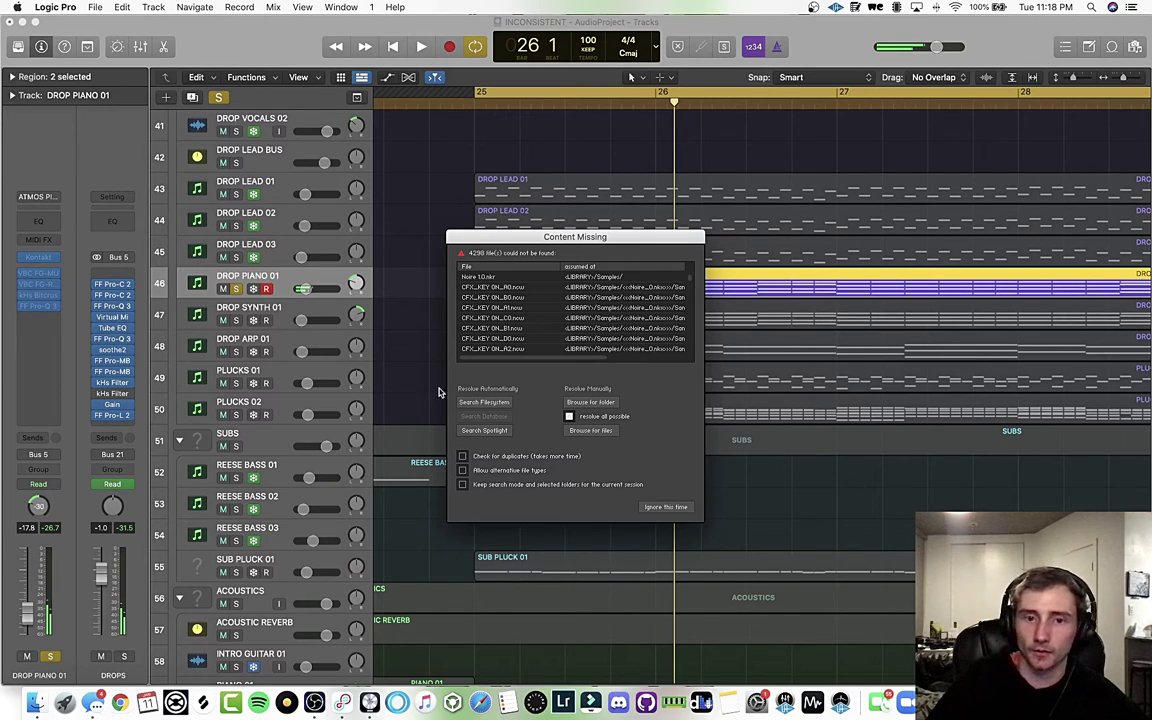
{"action": "left_click", "coordinate": [590, 403]}
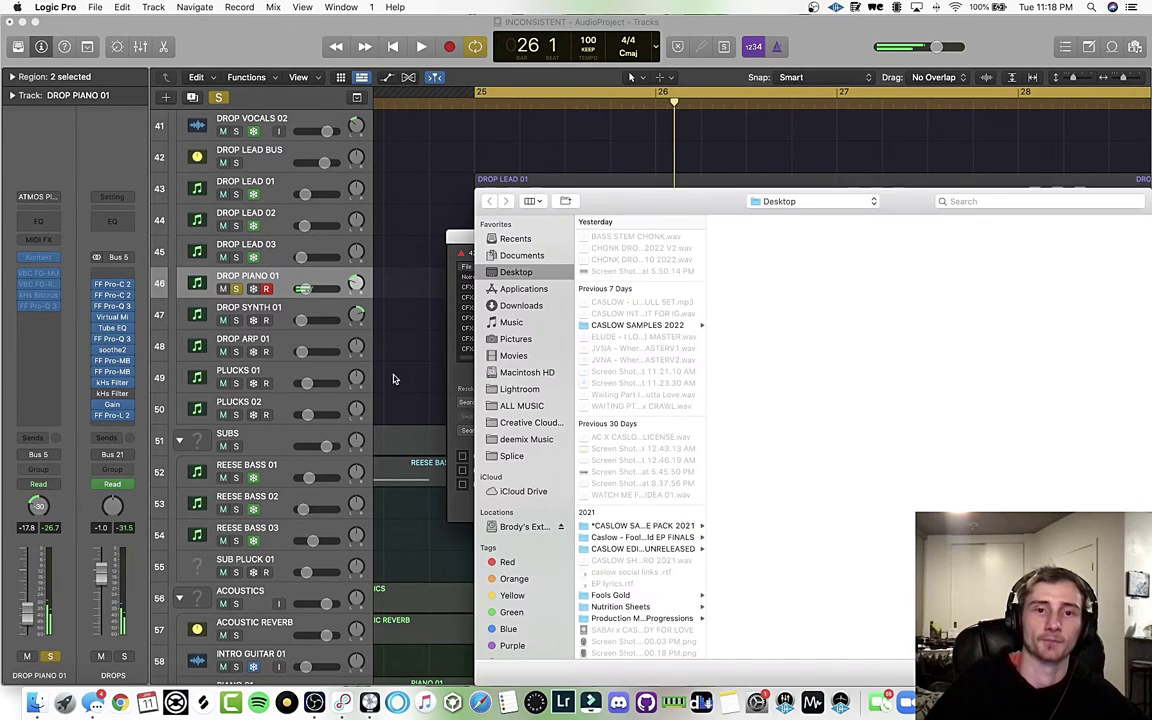
{"action": "left_click_drag", "start_coordinate": [645, 198], "coordinate": [507, 120]}
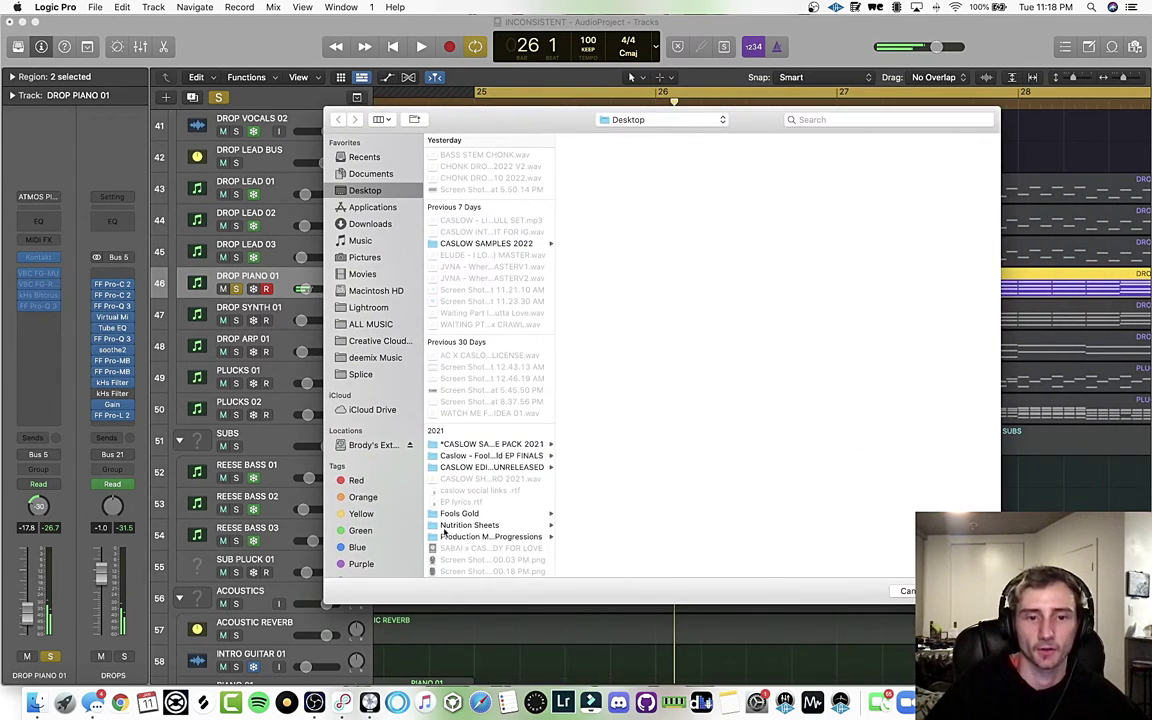
- Search the external drive for the Noire samples, including Working Kontakt Libraries and Working Kontakt Libraries 2
{"action": "left_click", "coordinate": [372, 445]}
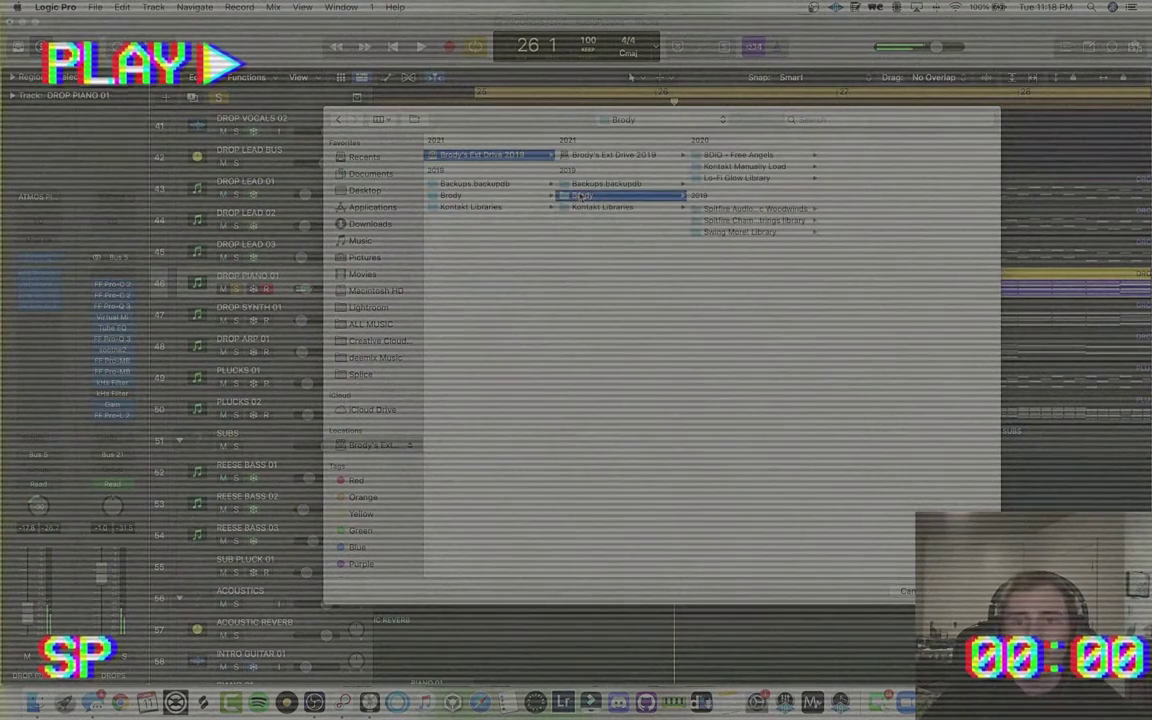
{"action": "left_click", "coordinate": [792, 247]}
{"action": "scroll", "coordinate": [848, 380], "scroll_direction": "down", "scroll_amount": 5}
{"action": "left_click", "coordinate": [765, 255]}
{"action": "left_click", "coordinate": [743, 220]}
{"action": "left_click", "coordinate": [743, 210]}
{"action": "left_click", "coordinate": [722, 256]}
{"action": "left_click", "coordinate": [731, 279]}
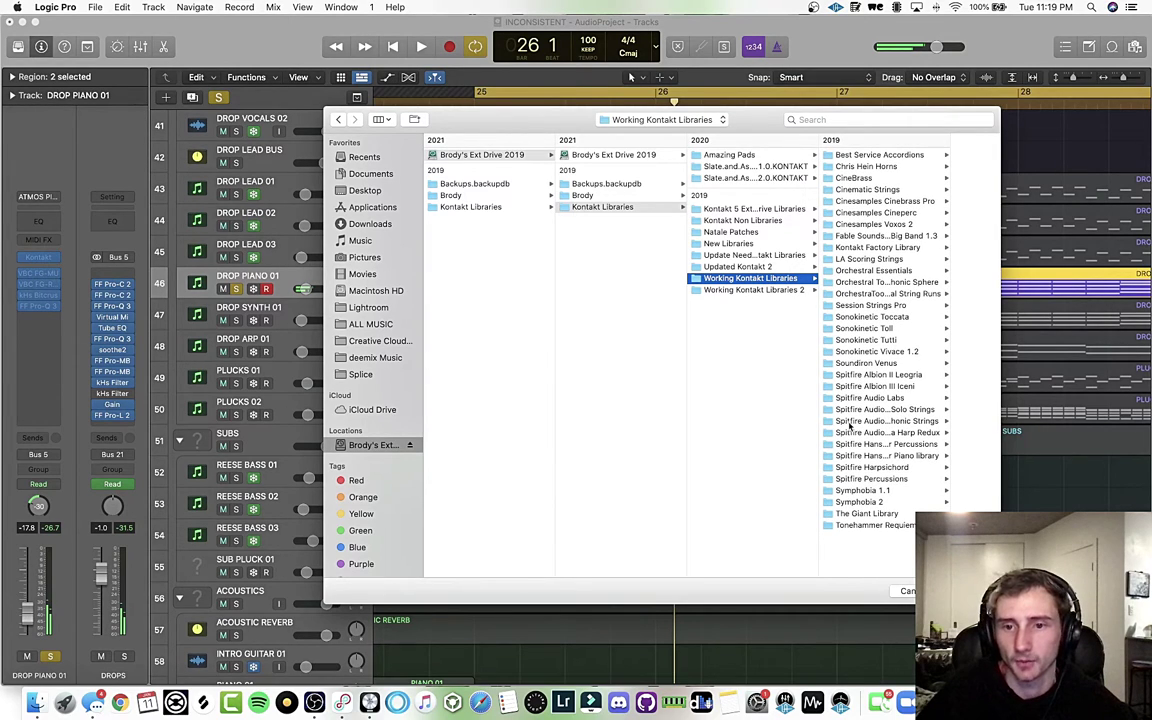
{"action": "left_click", "coordinate": [753, 290]}
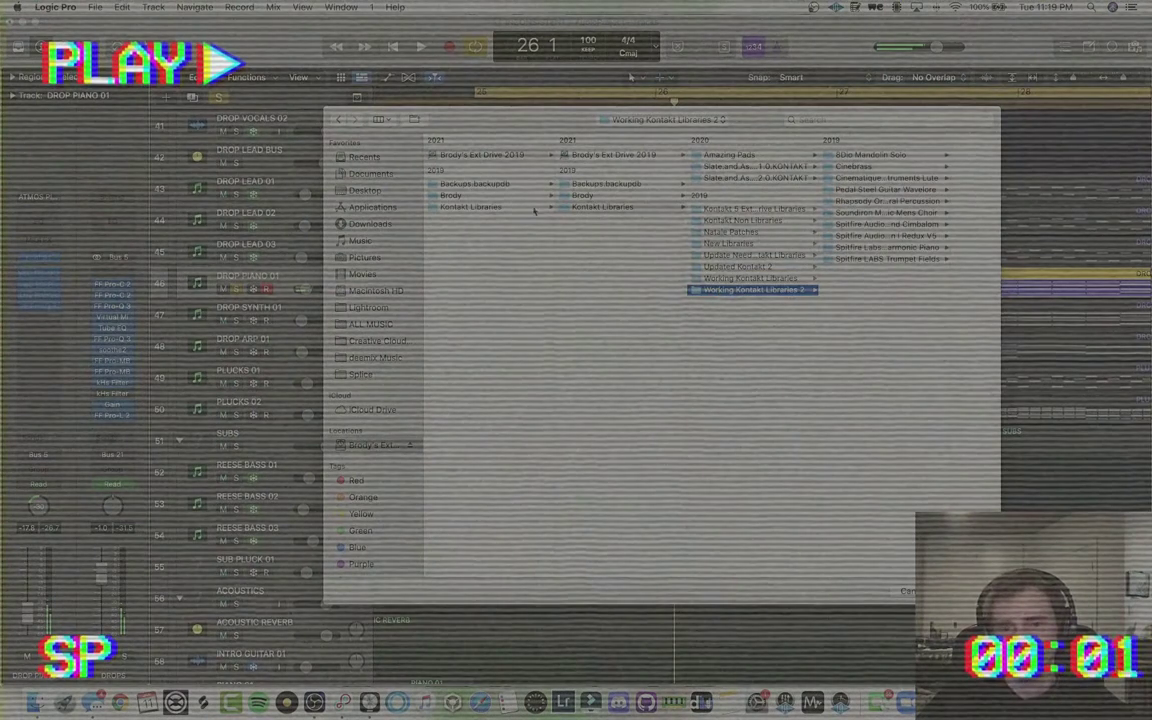
- Recheck the Kontakt Libraries subfolders on the external drive, including New Libraries and Updated Kontakt 2, for the Noire samples
{"action": "left_click", "coordinate": [452, 195]}
{"action": "left_click", "coordinate": [471, 207]}
{"action": "left_click", "coordinate": [603, 210]}
{"action": "left_click", "coordinate": [600, 243]}
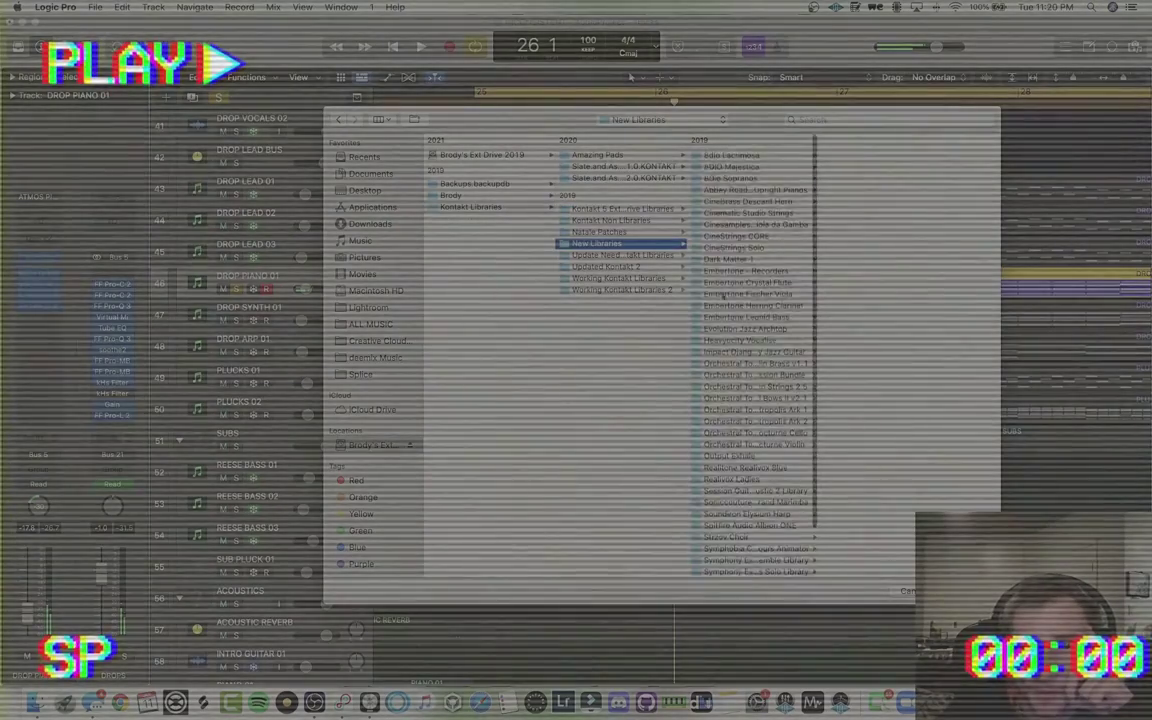
{"action": "left_click", "coordinate": [622, 255]}
{"action": "left_click", "coordinate": [722, 467]}
{"action": "left_click", "coordinate": [485, 267]}
{"action": "left_click", "coordinate": [492, 279]}
{"action": "left_click", "coordinate": [496, 290]}
{"action": "scroll", "coordinate": [599, 260], "scroll_direction": "left", "scroll_amount": 1}
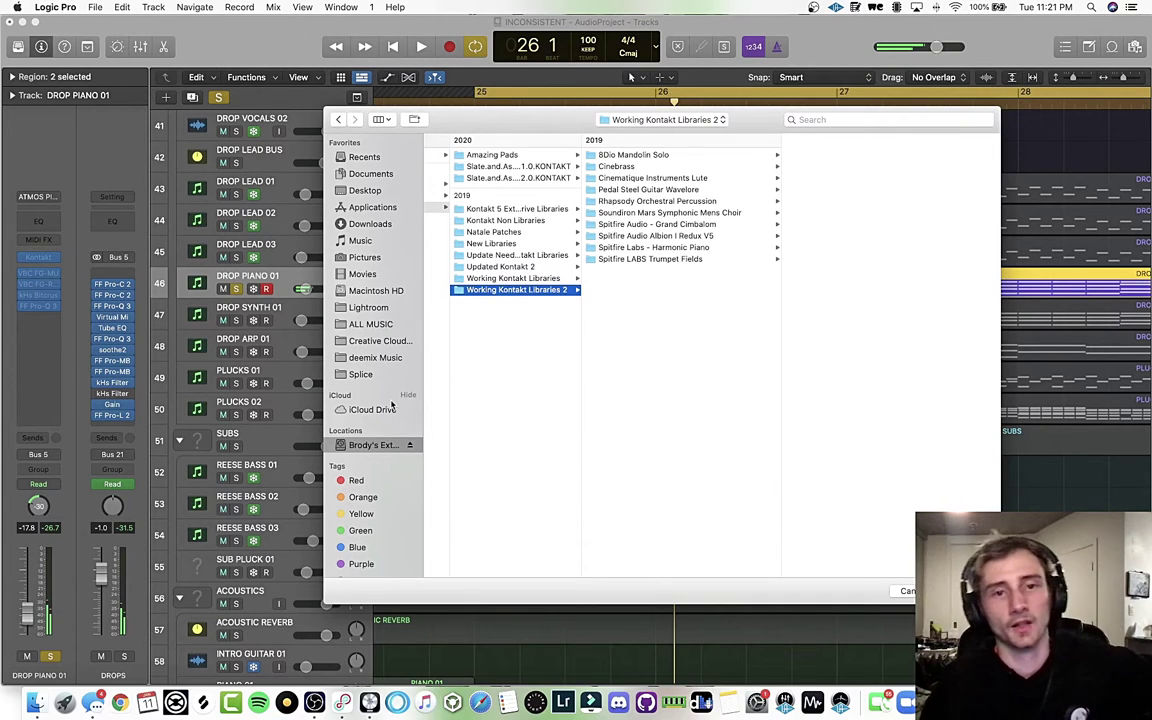
{"action": "scroll", "coordinate": [425, 412], "scroll_direction": "left", "scroll_amount": 3}
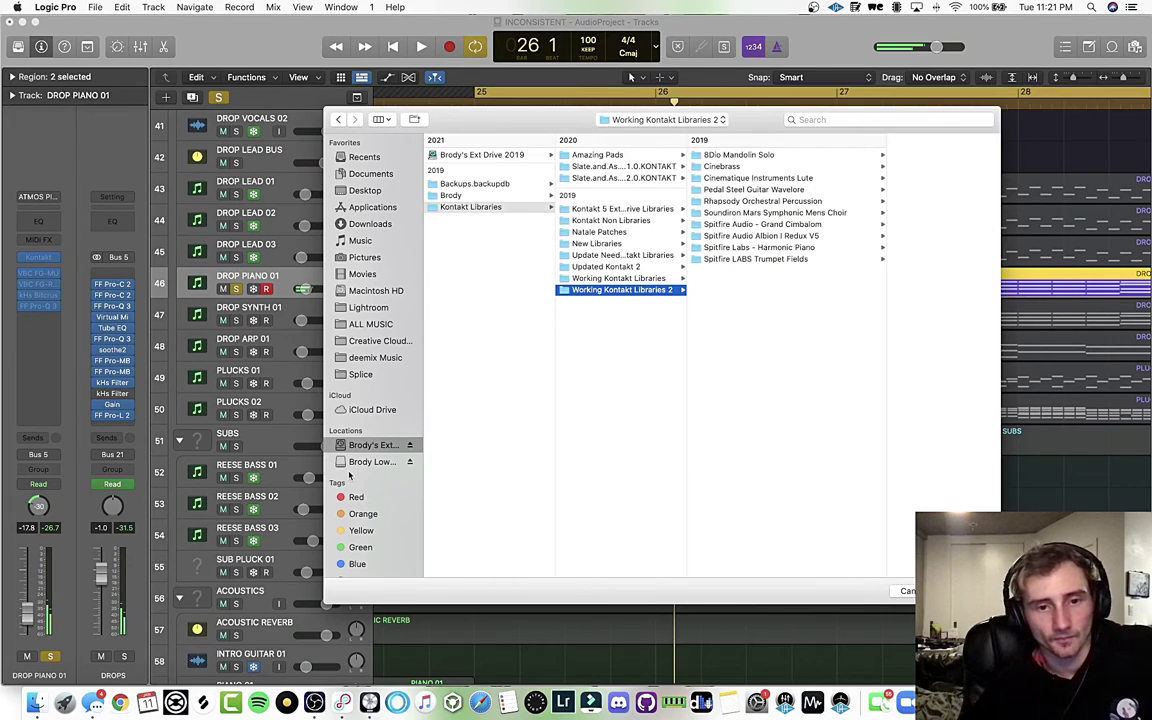
- Resolve the missing samples with the Native Instruments Noire Library folder inside the second drive's folder of Kontakt libraries moved from external
{"action": "left_click", "coordinate": [370, 461]}
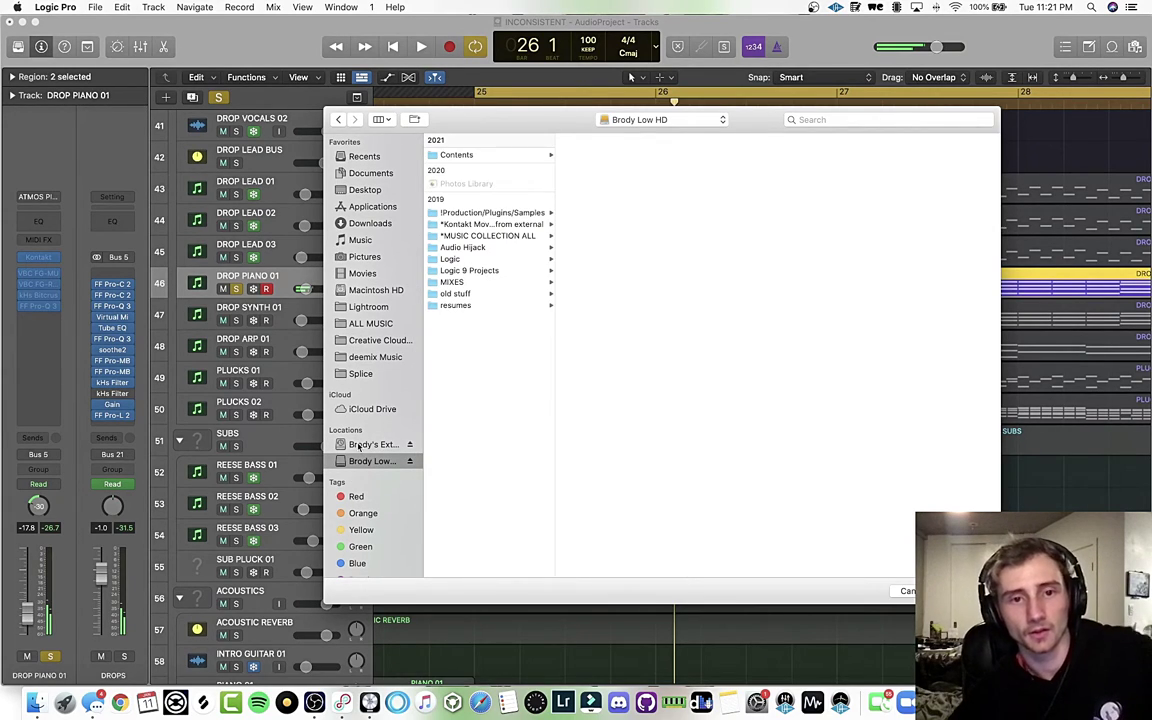
{"action": "left_click", "coordinate": [486, 225]}
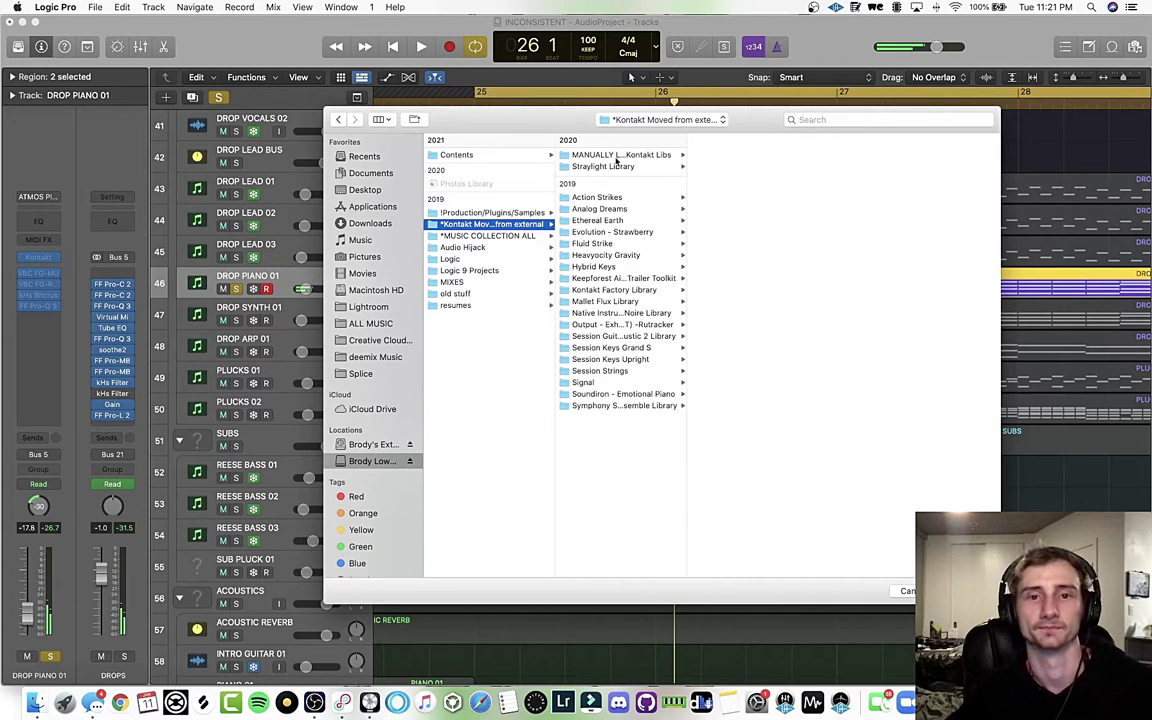
{"action": "left_click", "coordinate": [617, 156]}
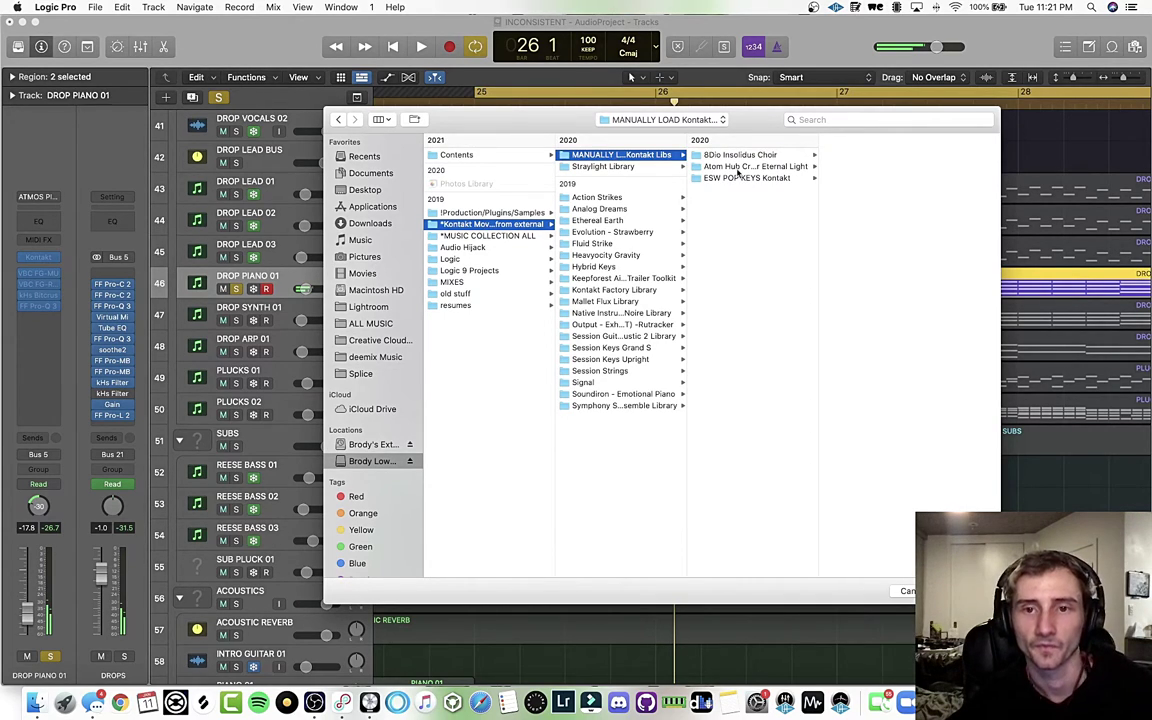
{"action": "left_click", "coordinate": [608, 167]}
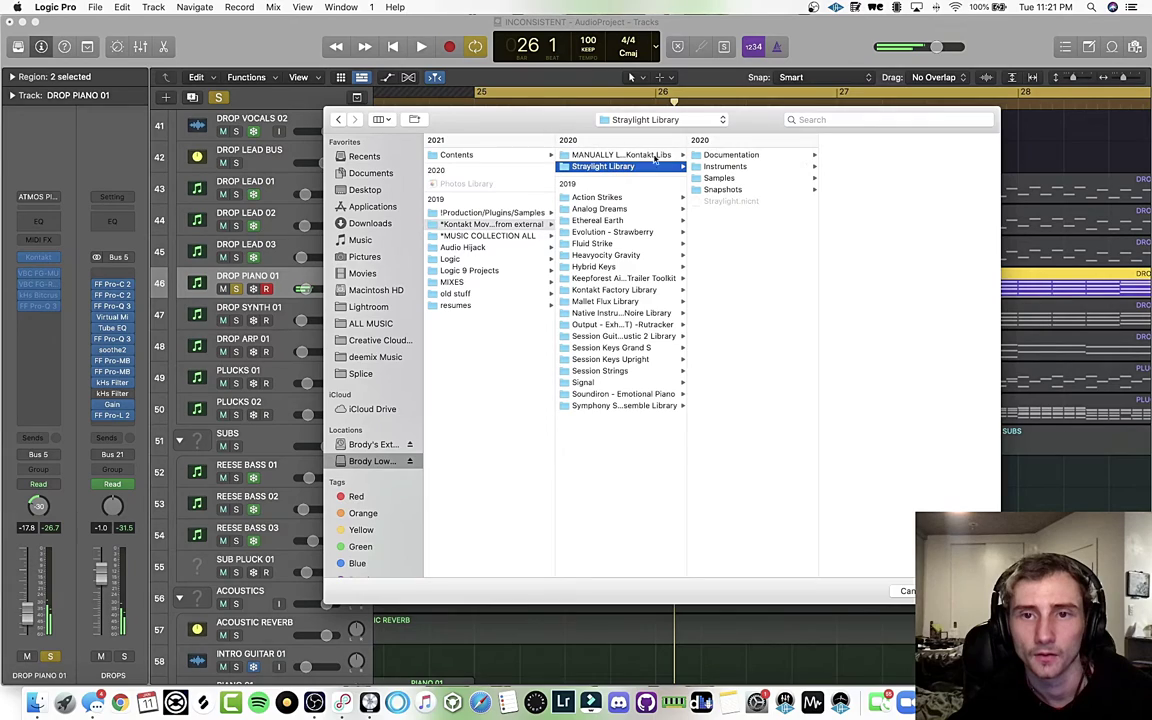
{"action": "left_click", "coordinate": [600, 313]}
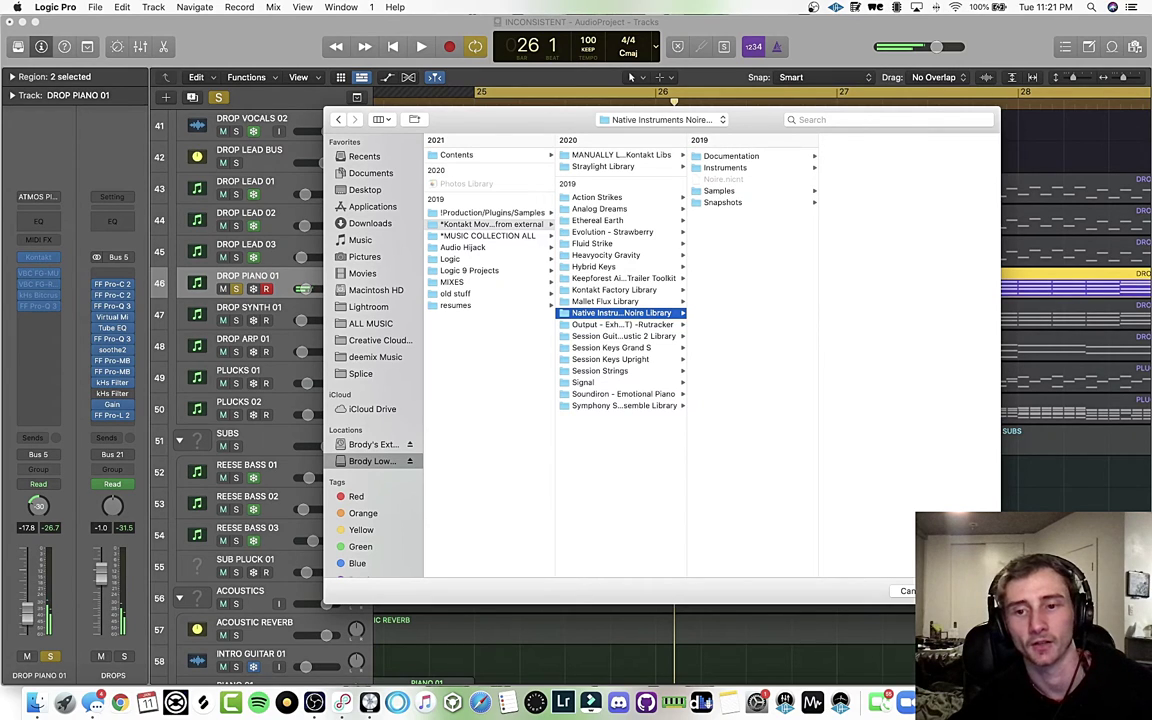
{"action": "left_click", "coordinate": [962, 591]}
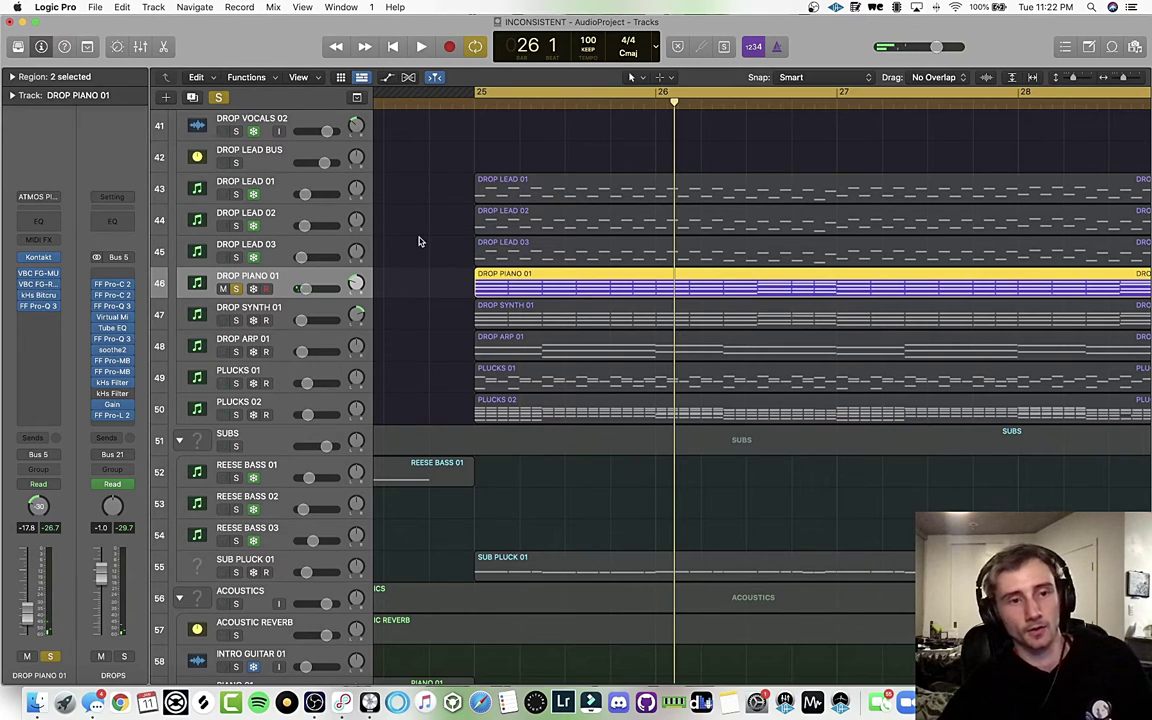
- Review the NOIRE Pure instrument in Kontakt and the kHs Bitcrush effect on DROP PIANO 01, closing both windows
{"action": "left_click", "coordinate": [38, 258]}
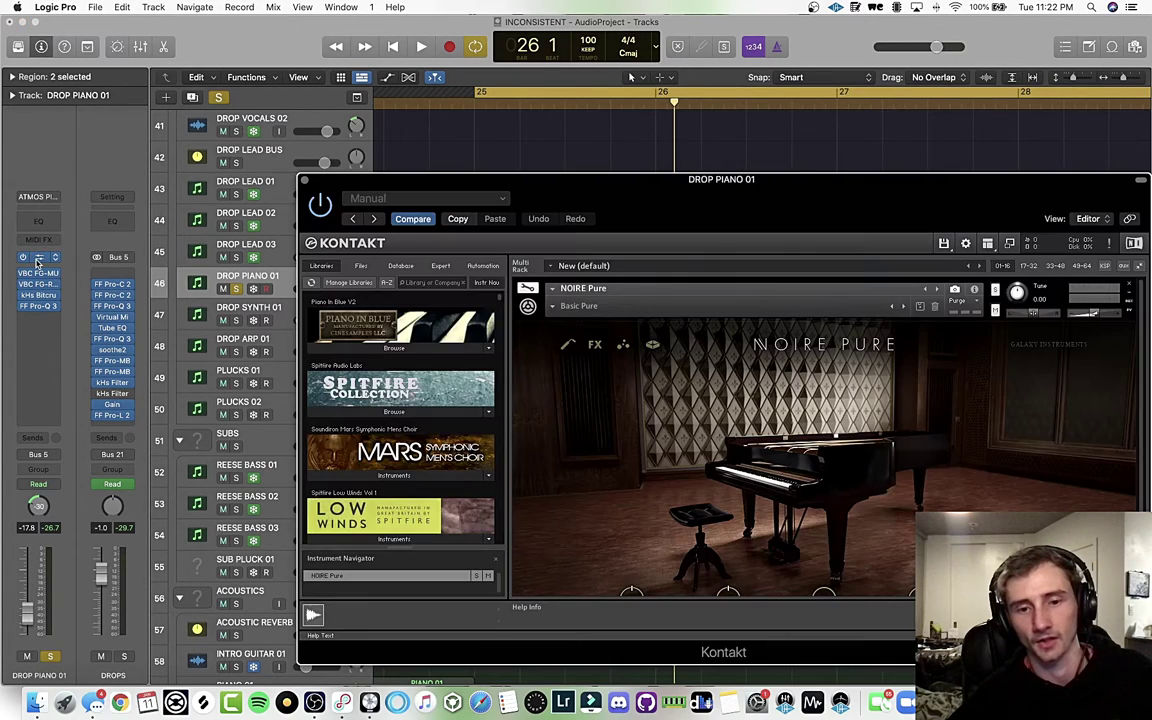
{"action": "left_click_drag", "start_coordinate": [784, 213], "coordinate": [712, 128]}
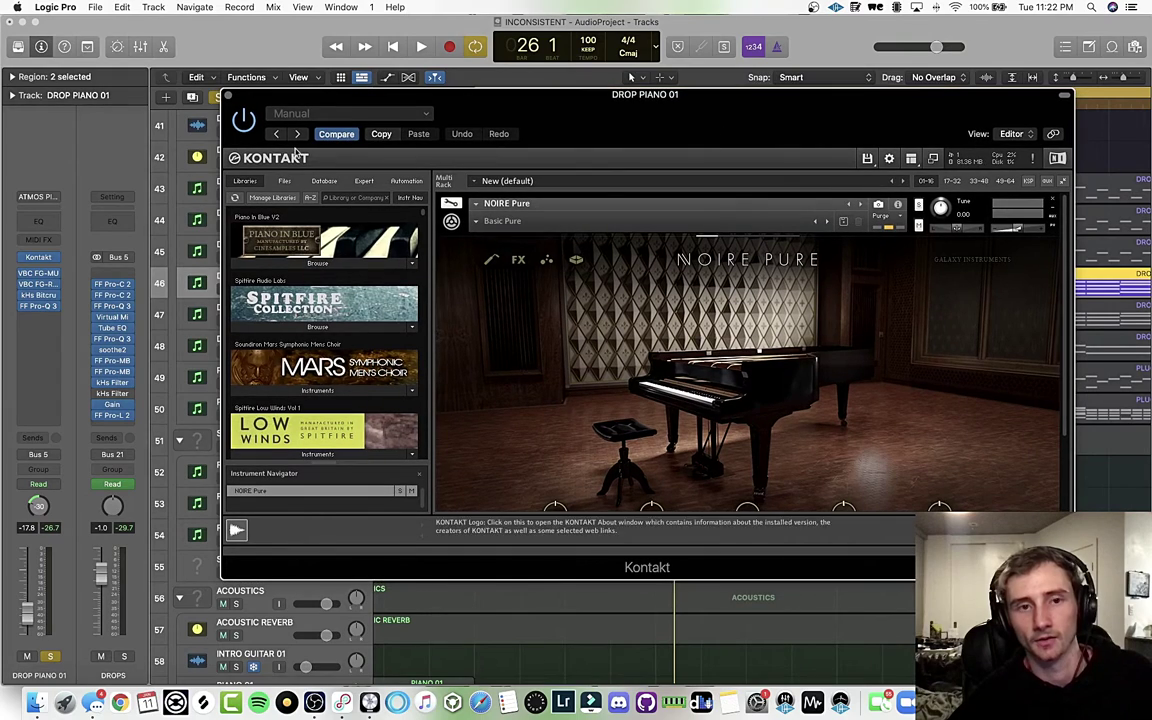
{"action": "left_click", "coordinate": [32, 260]}
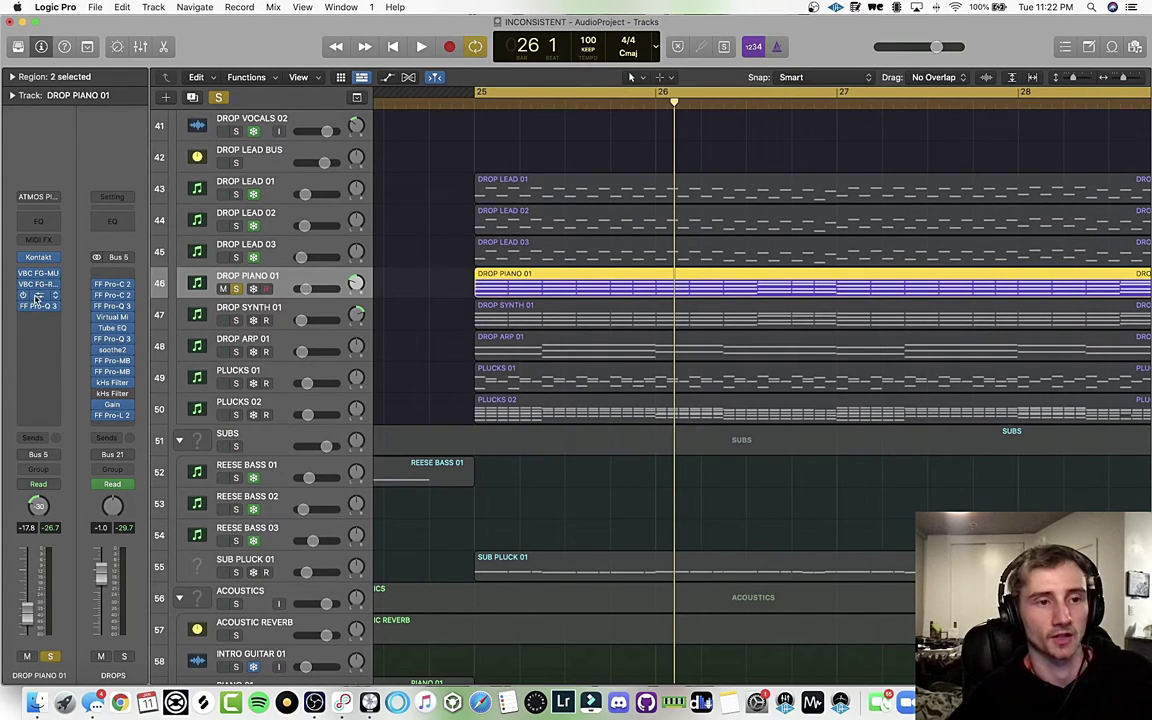
{"action": "left_click", "coordinate": [30, 295]}
{"action": "left_click", "coordinate": [366, 181]}
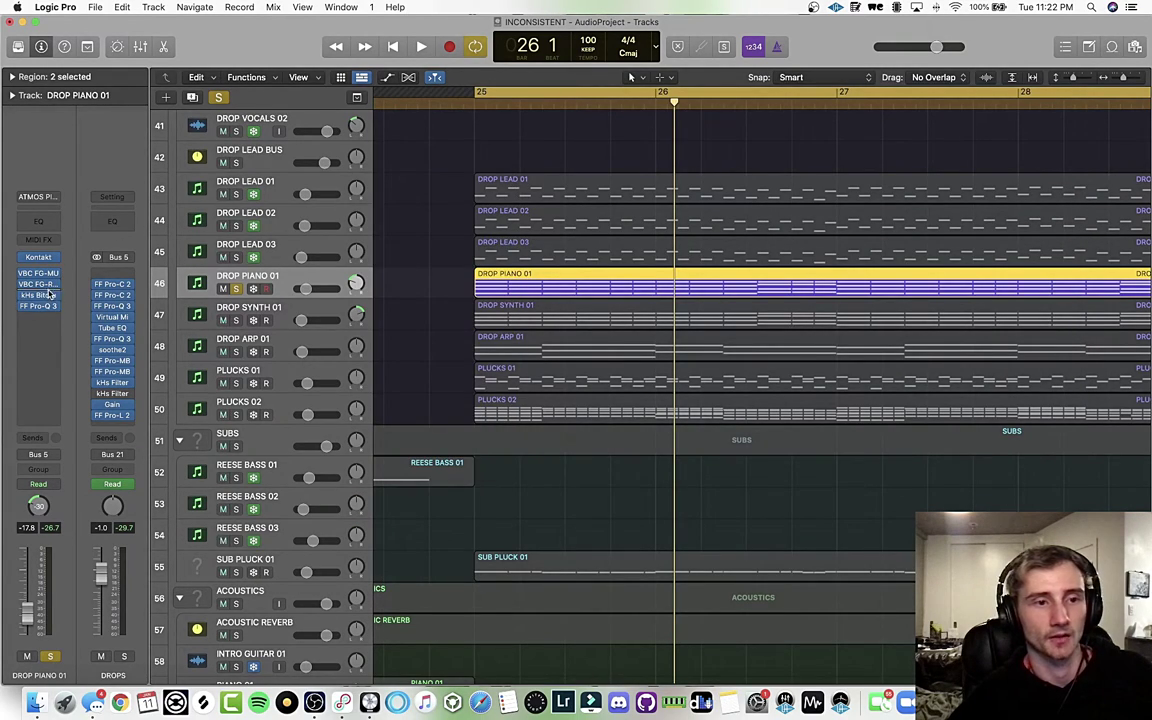
- Play DROP PIANO 01, inspect its FF Pro-Q 3 curve, close the EQ, and stop playback
{"action": "key", "text": "space"}
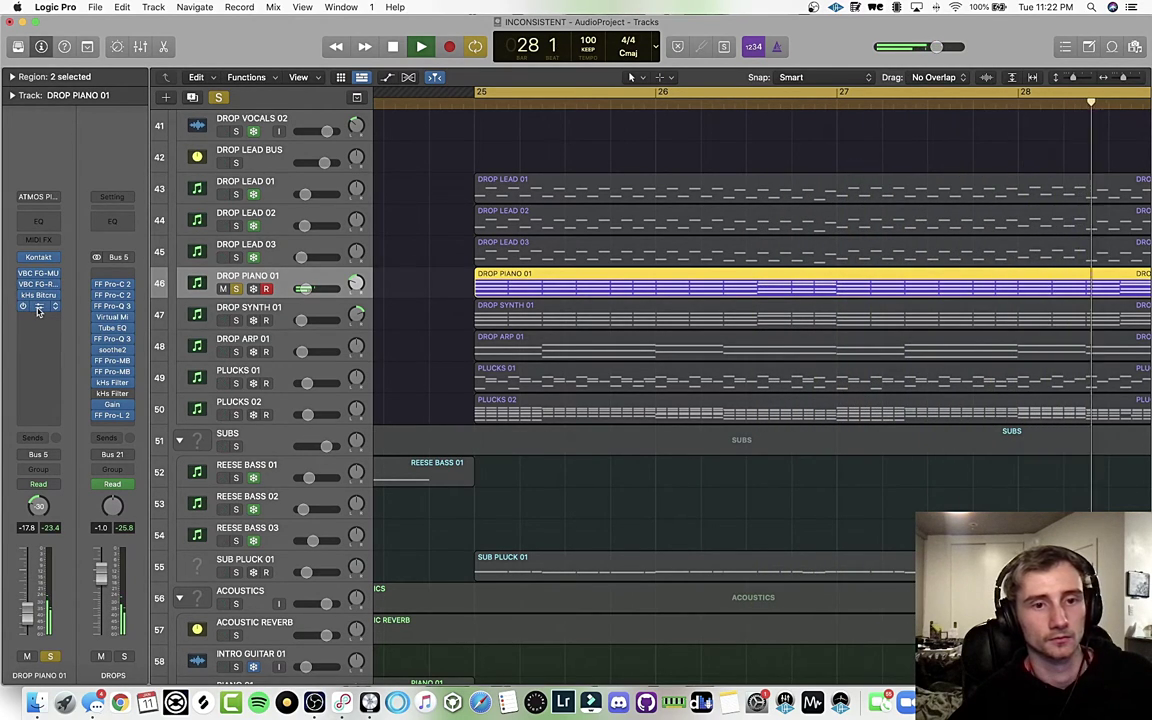
{"action": "left_click", "coordinate": [38, 307]}
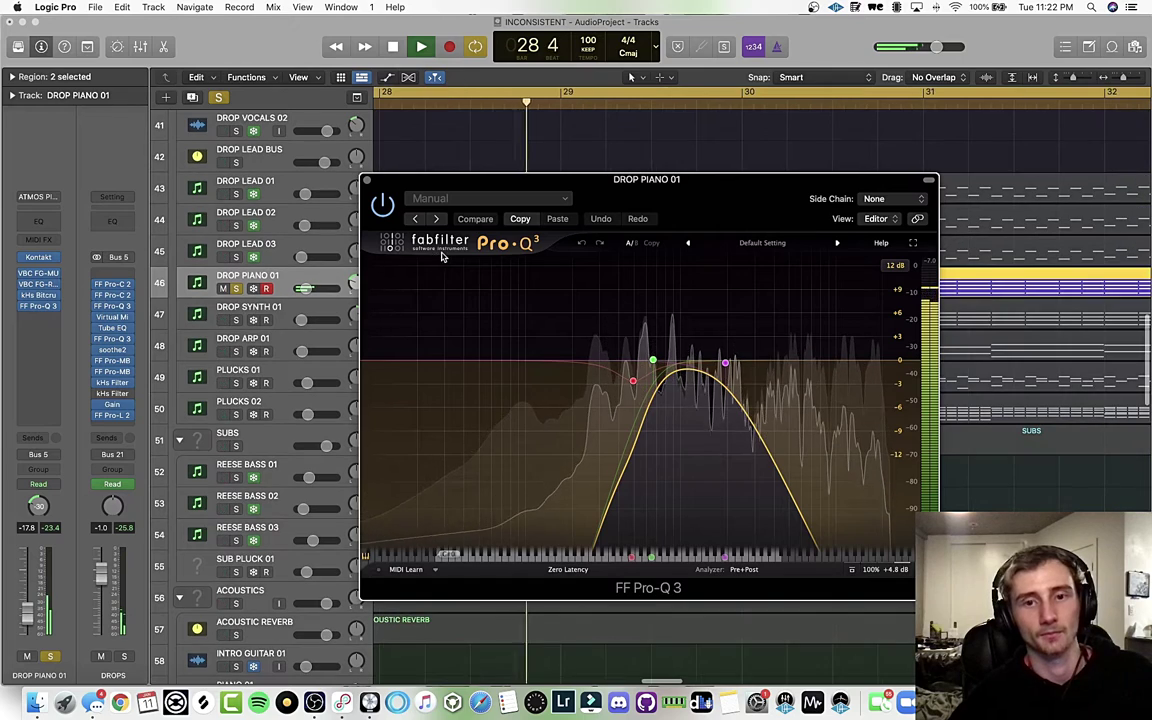
{"action": "left_click", "coordinate": [367, 180]}
{"action": "key", "text": "space"}
- Solo DROP SYNTH 01 together with DROP PIANO 01, listen to both layers from bar 25, and stop playback
{"action": "left_click", "coordinate": [231, 313]}
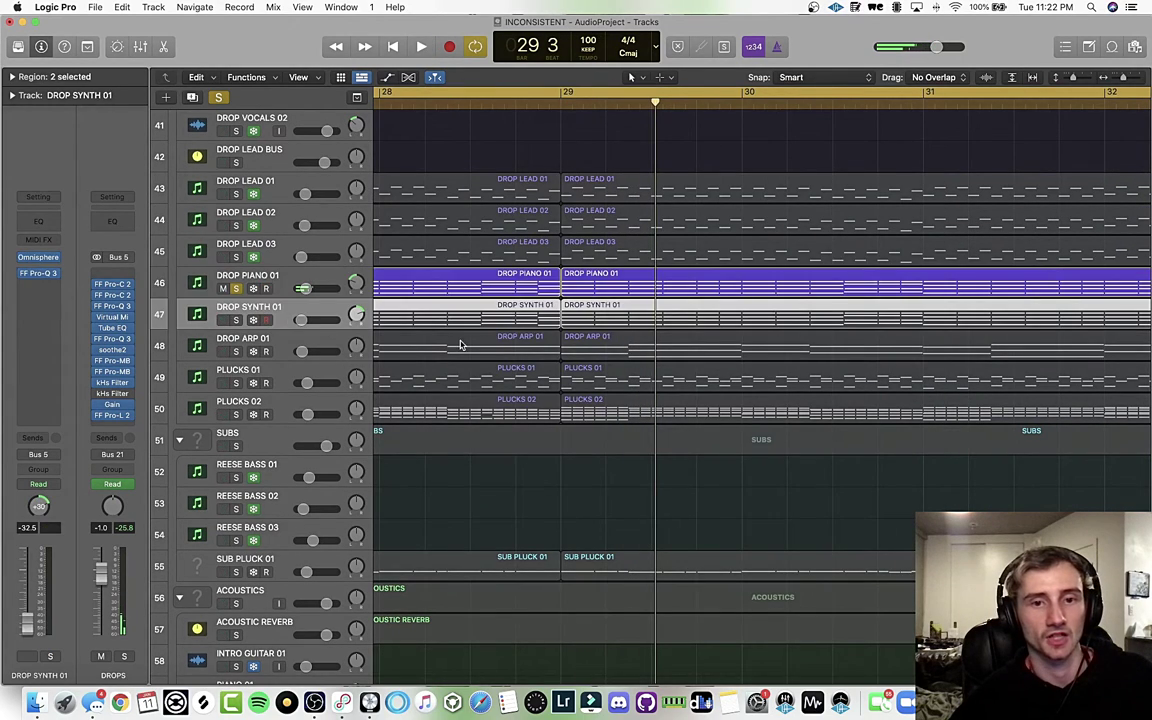
{"action": "key", "text": "space"}
{"action": "left_click", "coordinate": [236, 320]}
{"action": "key", "text": "space"}
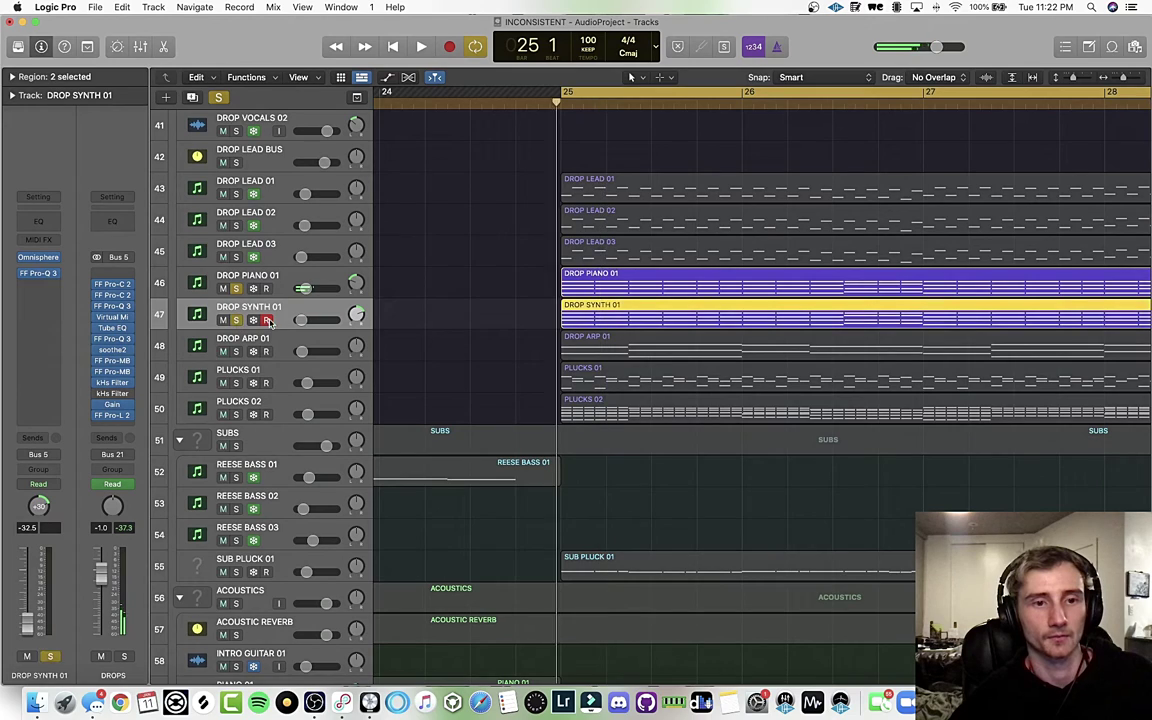
{"action": "key", "text": "space"}
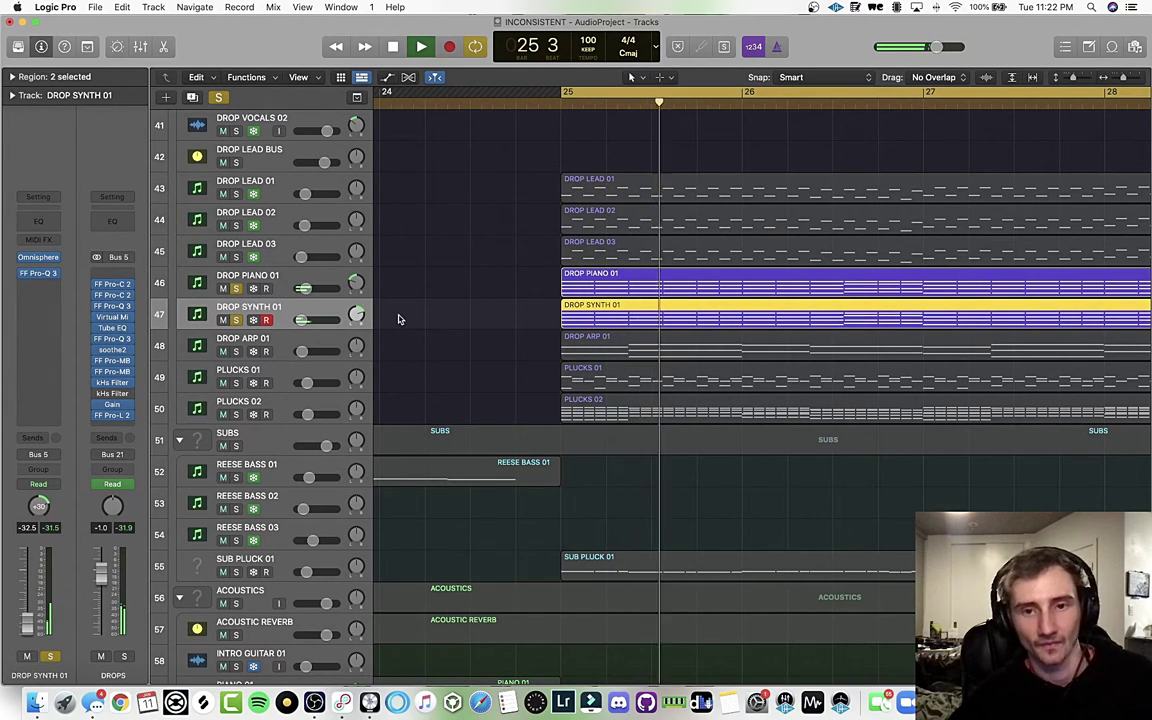
{"action": "key", "text": "space"}
- Add DROP ARP 01, PLUCKS 01 and PLUCKS 02 to the soloed tracks and play all five layers together
{"action": "left_click", "coordinate": [236, 351]}
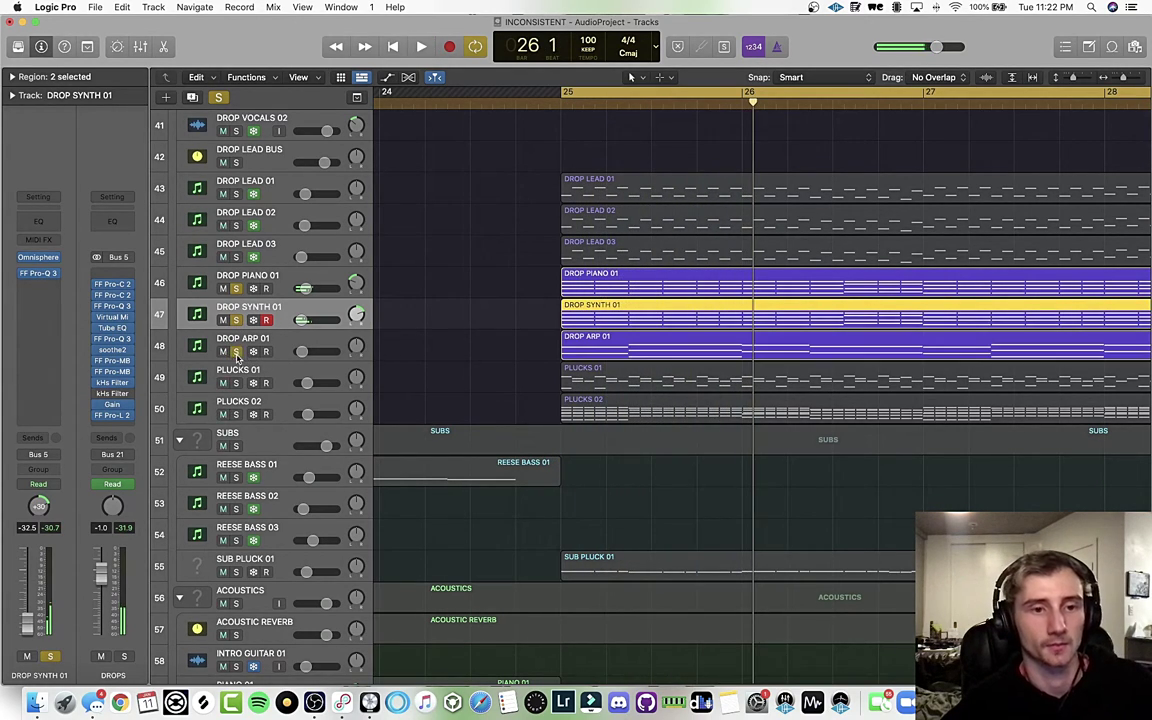
{"action": "left_click", "coordinate": [236, 383]}
{"action": "left_click", "coordinate": [236, 414]}
{"action": "key", "text": "space"}
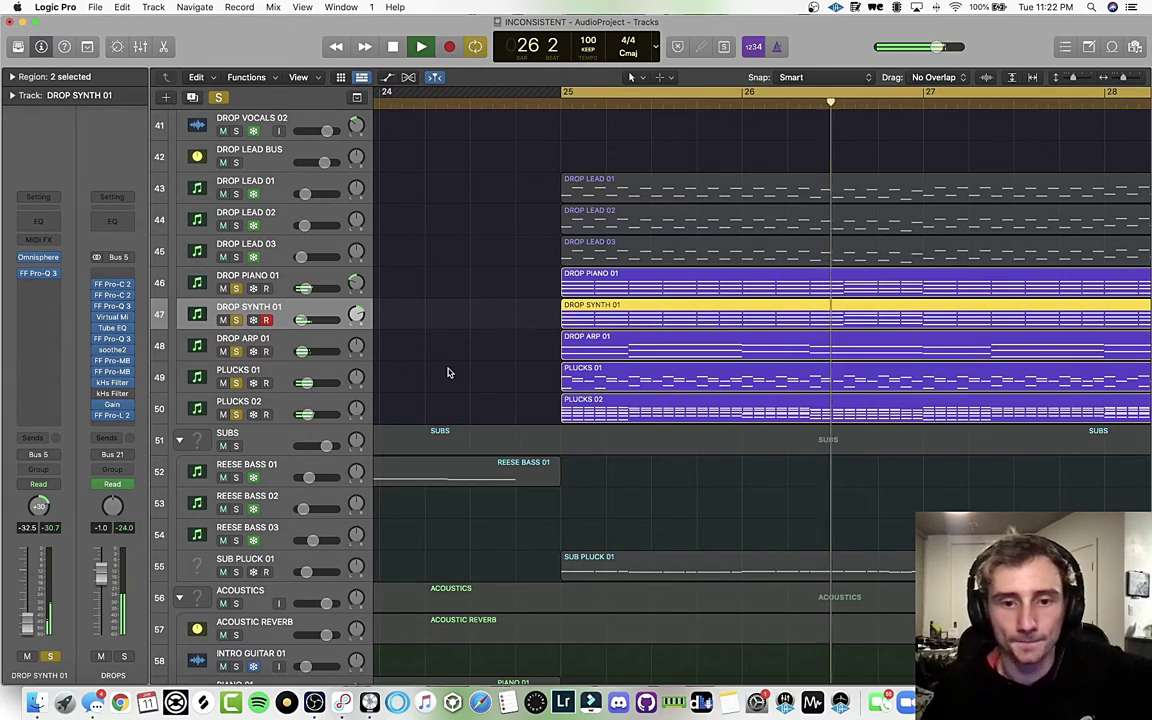
- Stop playback and clear the solo from all five soloed drop tracks
{"action": "scroll", "coordinate": [489, 306], "scroll_direction": "right", "scroll_amount": 3}
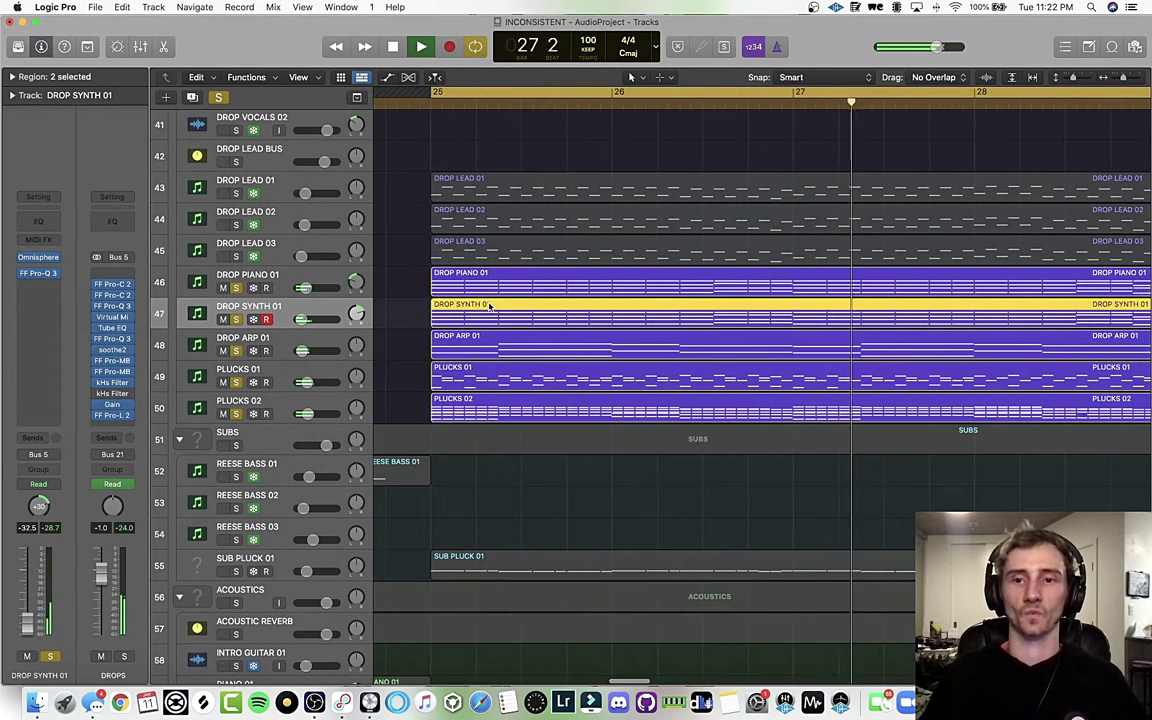
{"action": "scroll", "coordinate": [489, 306], "scroll_direction": "up", "scroll_amount": 3}
{"action": "key", "text": "space"}
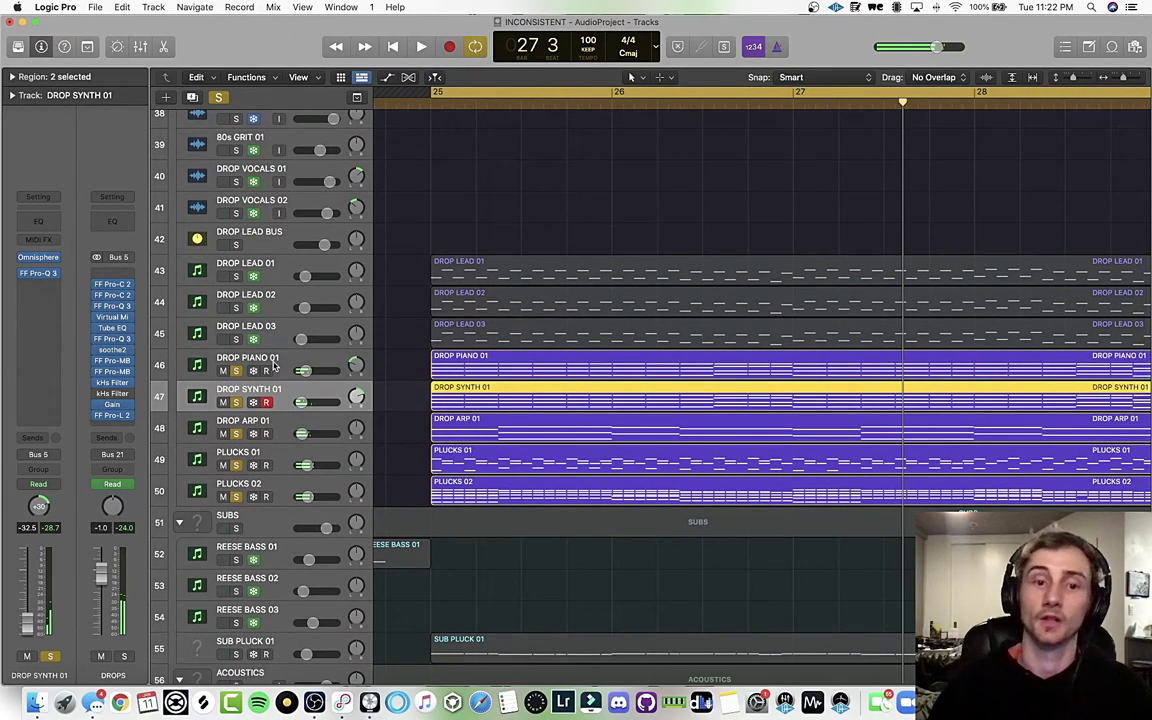
{"action": "left_click", "coordinate": [236, 373]}
{"action": "left_click", "coordinate": [236, 435], "text": "alt"}
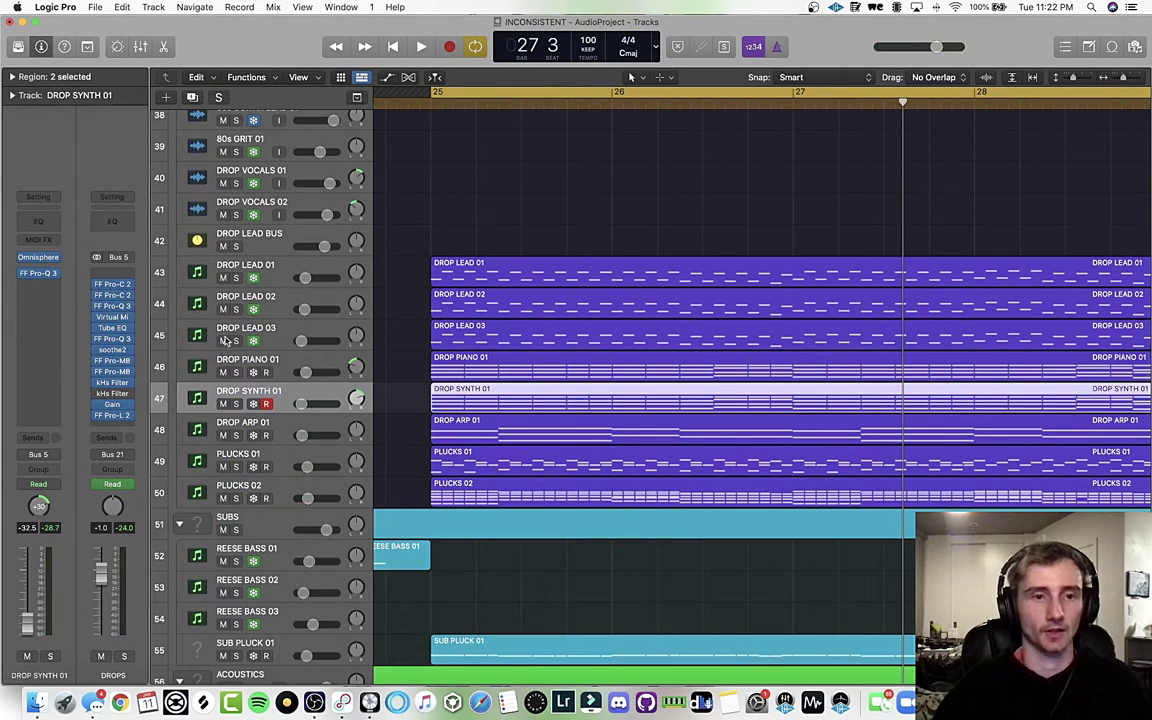
- Solo DROP LEAD BUS, listen to the three drop leads together, stop playback, and remove the solo
{"action": "left_click", "coordinate": [236, 246]}
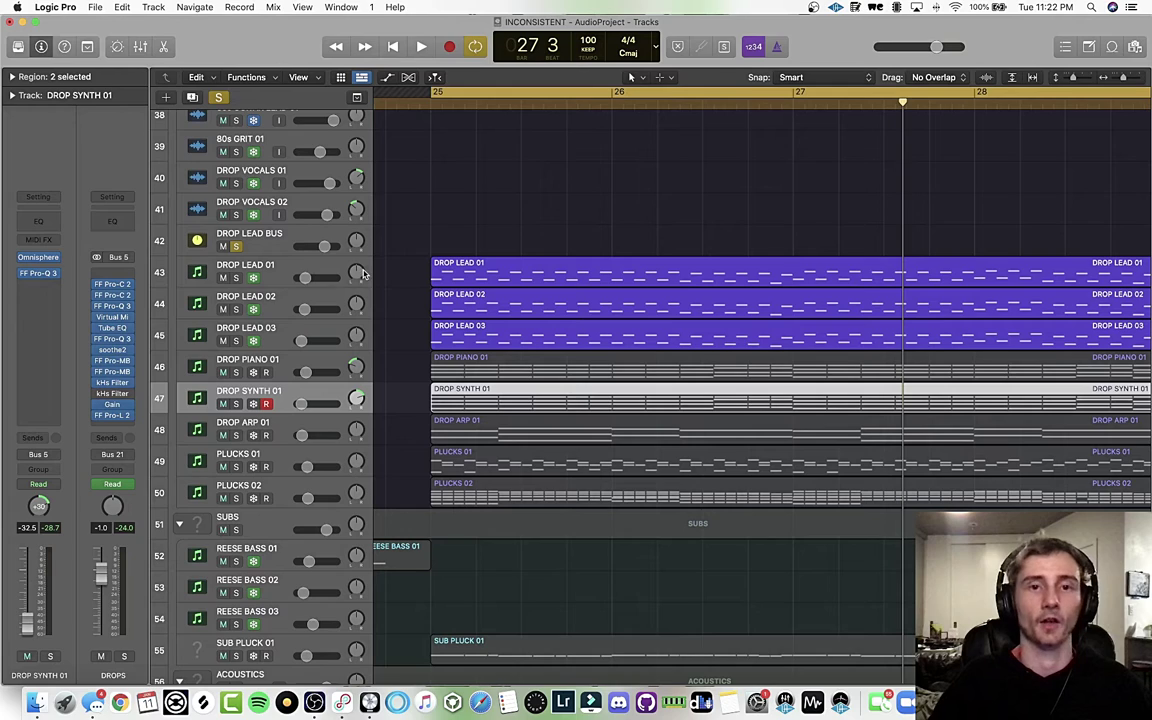
{"action": "key", "text": "space"}
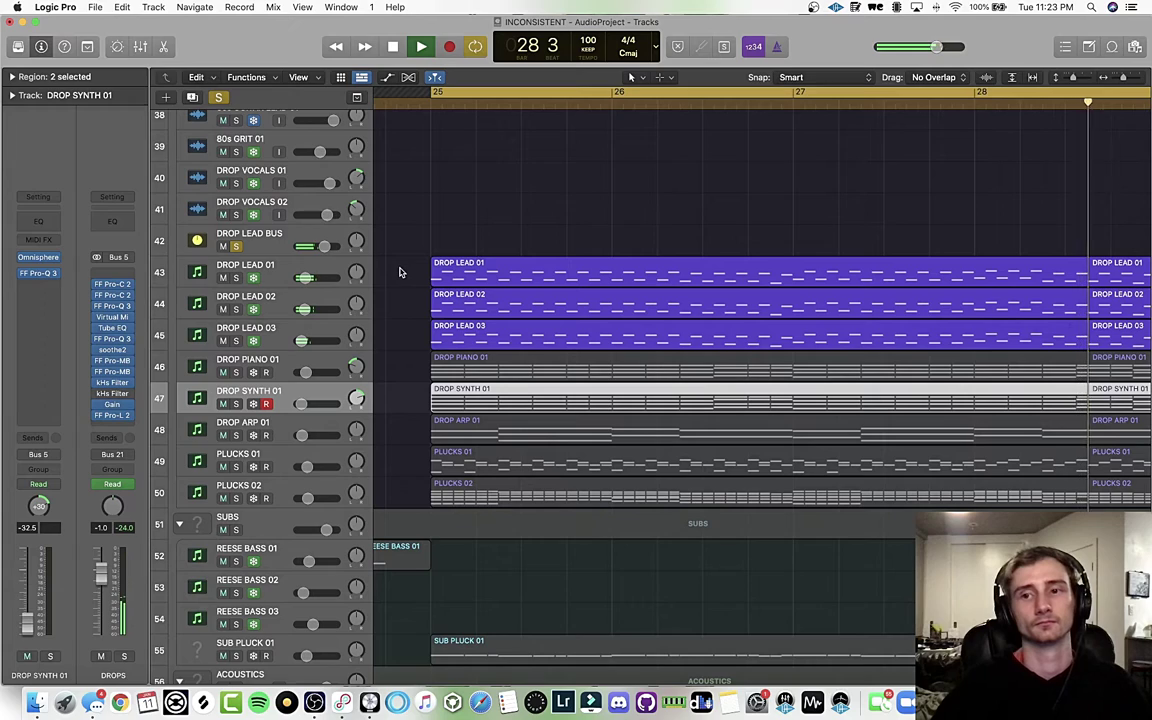
{"action": "key", "text": "space"}
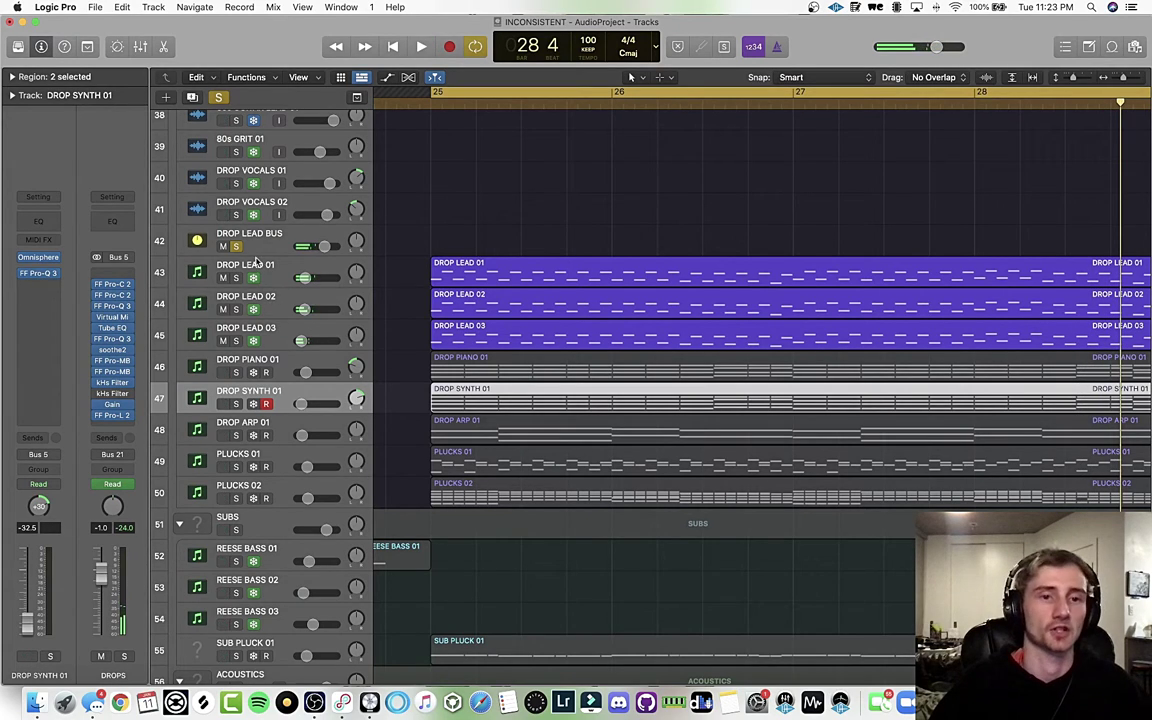
{"action": "left_click", "coordinate": [236, 246]}
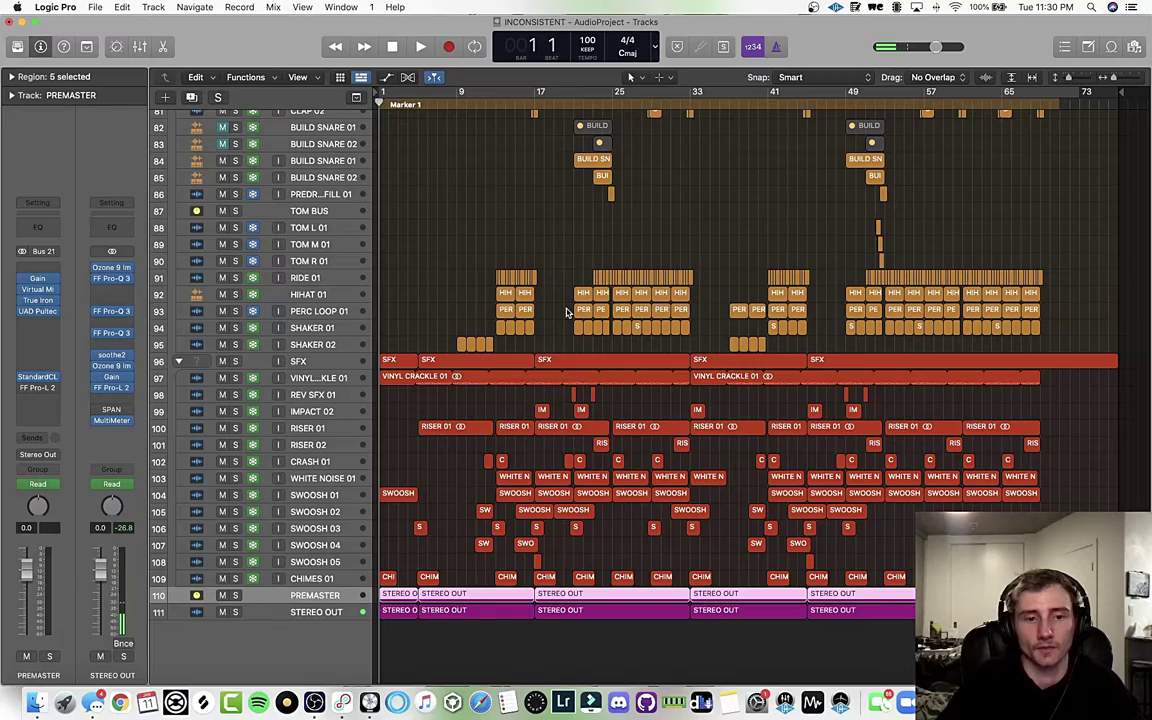
- Look over the arrangement, enlarge the tracks around the drop at bar 25, and select DROP LEAD 01
{"action": "scroll", "coordinate": [566, 313], "scroll_direction": "up", "scroll_amount": 20}
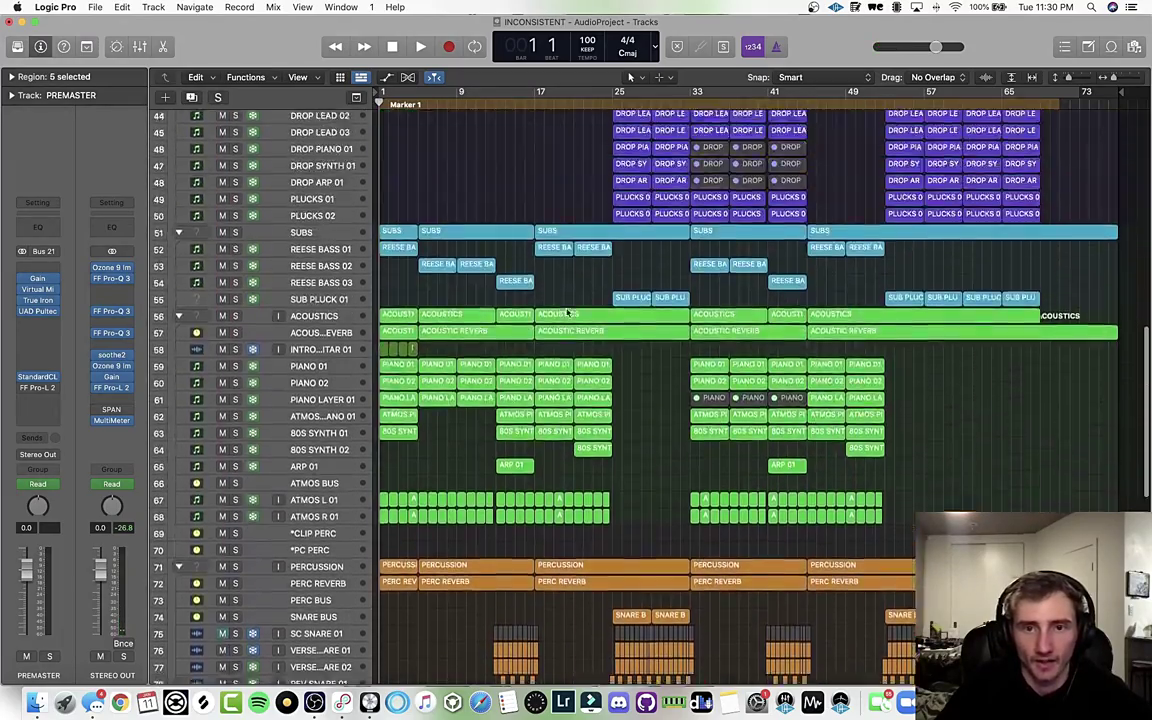
{"action": "scroll", "coordinate": [566, 313], "scroll_direction": "down", "scroll_amount": 3}
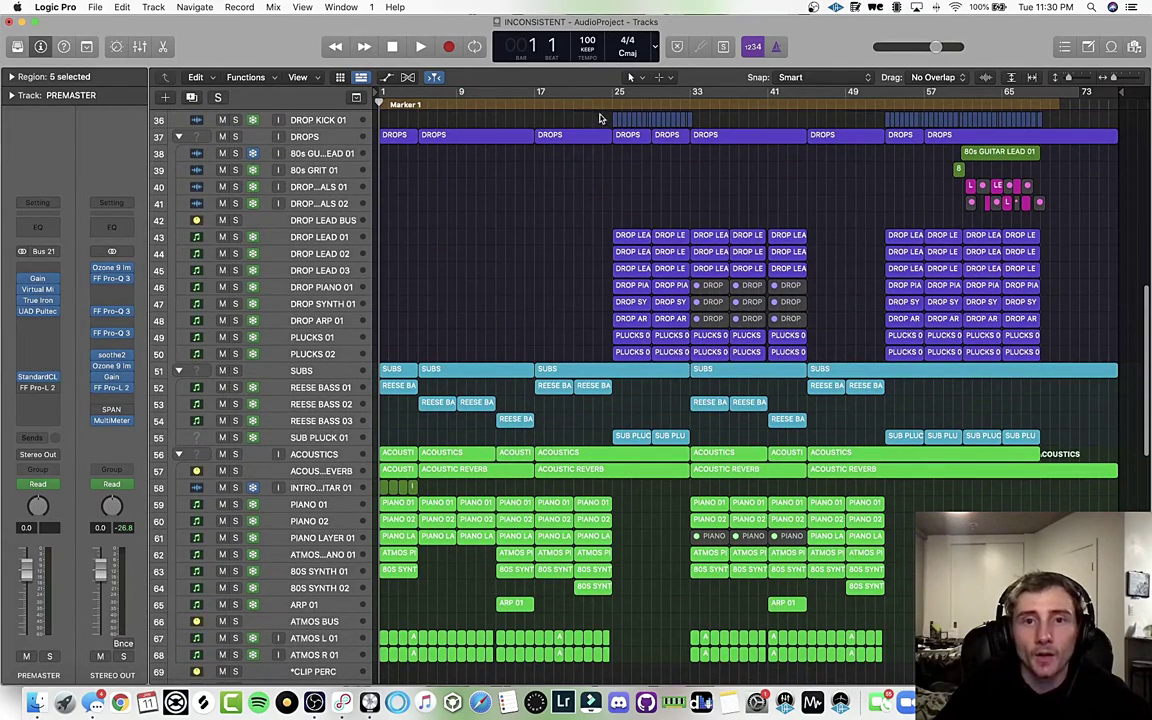
{"action": "left_click_drag", "start_coordinate": [1068, 78], "coordinate": [1121, 83]}
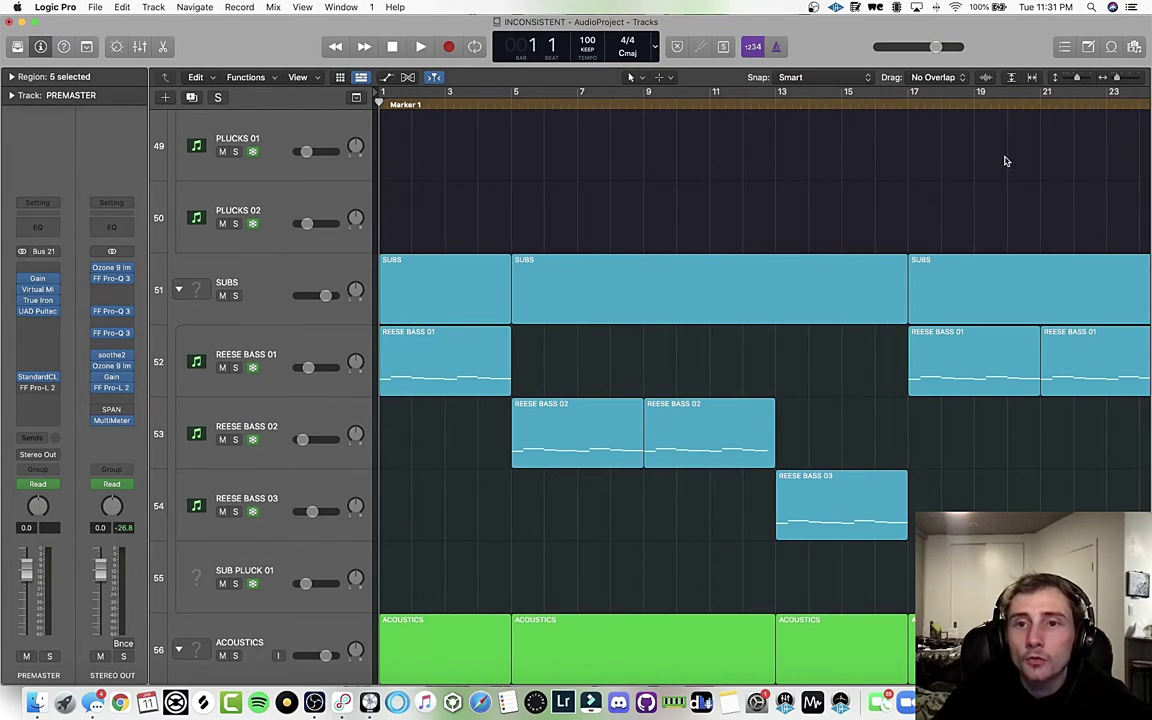
{"action": "scroll", "coordinate": [1006, 159], "scroll_direction": "right", "scroll_amount": 7}
{"action": "scroll", "coordinate": [1006, 161], "scroll_direction": "right", "scroll_amount": 3}
{"action": "scroll", "coordinate": [407, 221], "scroll_direction": "left", "scroll_amount": 3}
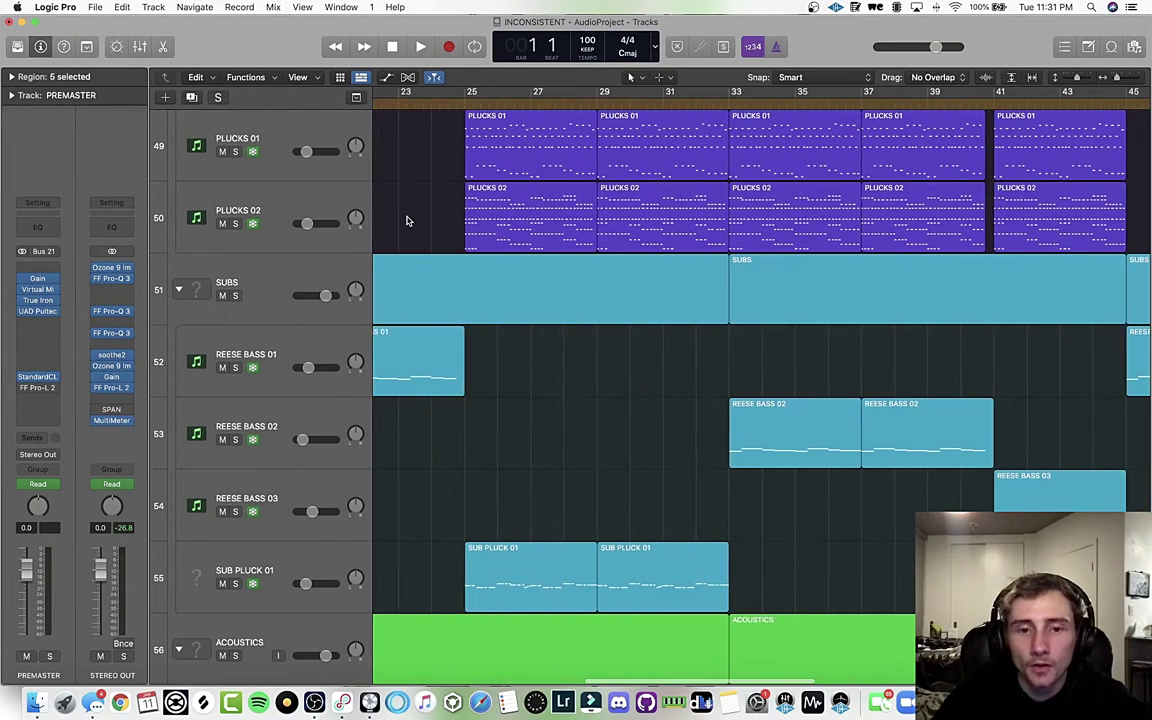
{"action": "scroll", "coordinate": [455, 245], "scroll_direction": "up", "scroll_amount": 10}
{"action": "scroll", "coordinate": [455, 245], "scroll_direction": "down", "scroll_amount": 6}
{"action": "scroll", "coordinate": [455, 245], "scroll_direction": "up", "scroll_amount": 2}
{"action": "scroll", "coordinate": [455, 245], "scroll_direction": "up", "scroll_amount": 3}
{"action": "scroll", "coordinate": [455, 245], "scroll_direction": "down", "scroll_amount": 1}
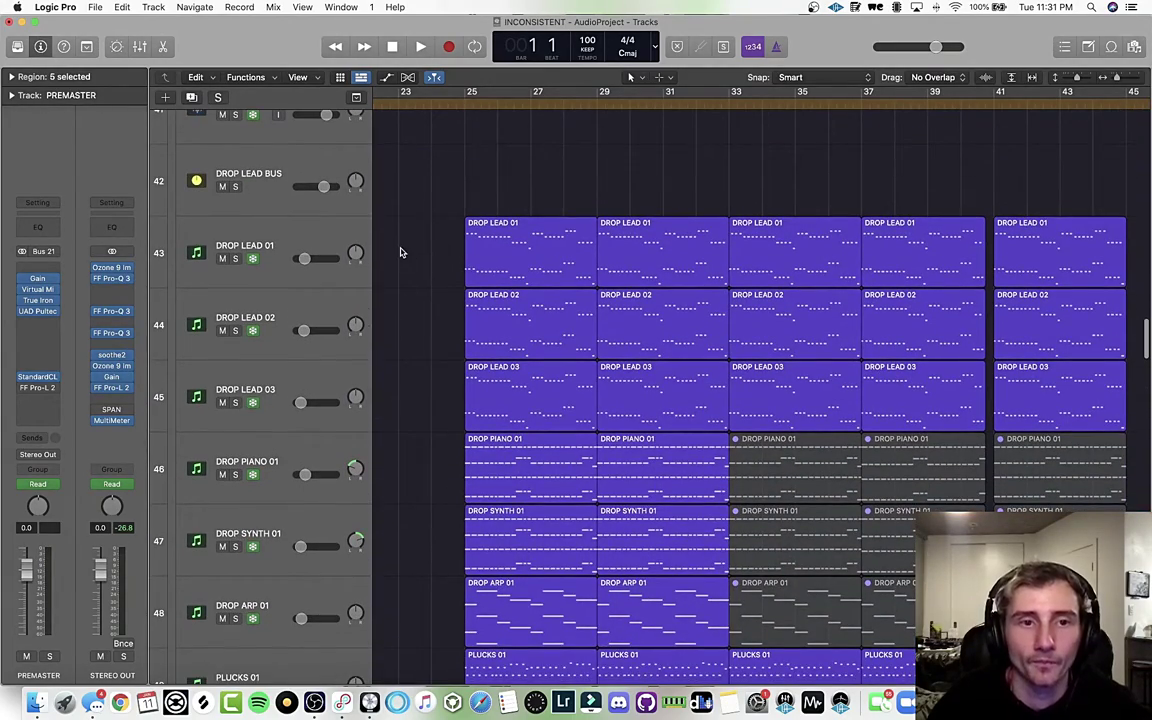
{"action": "scroll", "coordinate": [400, 252], "scroll_direction": "left", "scroll_amount": 1}
{"action": "left_click", "coordinate": [329, 238]}
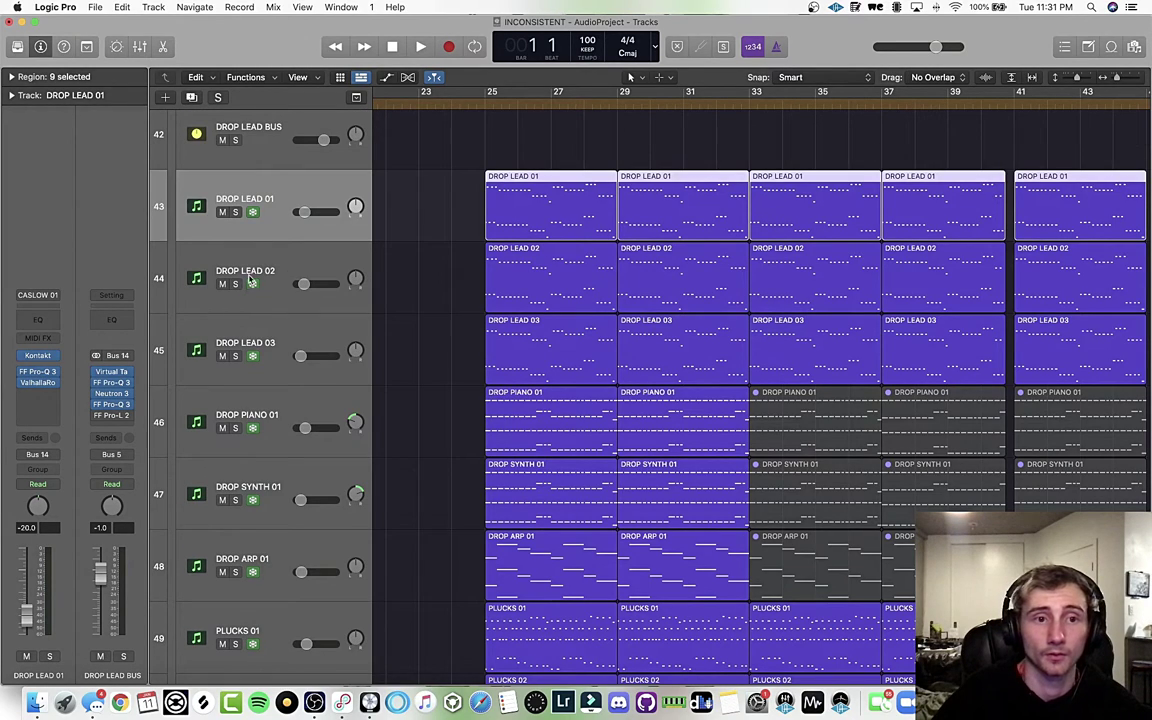
- Review the Analog Dreams instrument in Kontakt on DROP LEAD 01, close its window, and unfreeze the track
{"action": "mouse_move", "coordinate": [38, 357]}
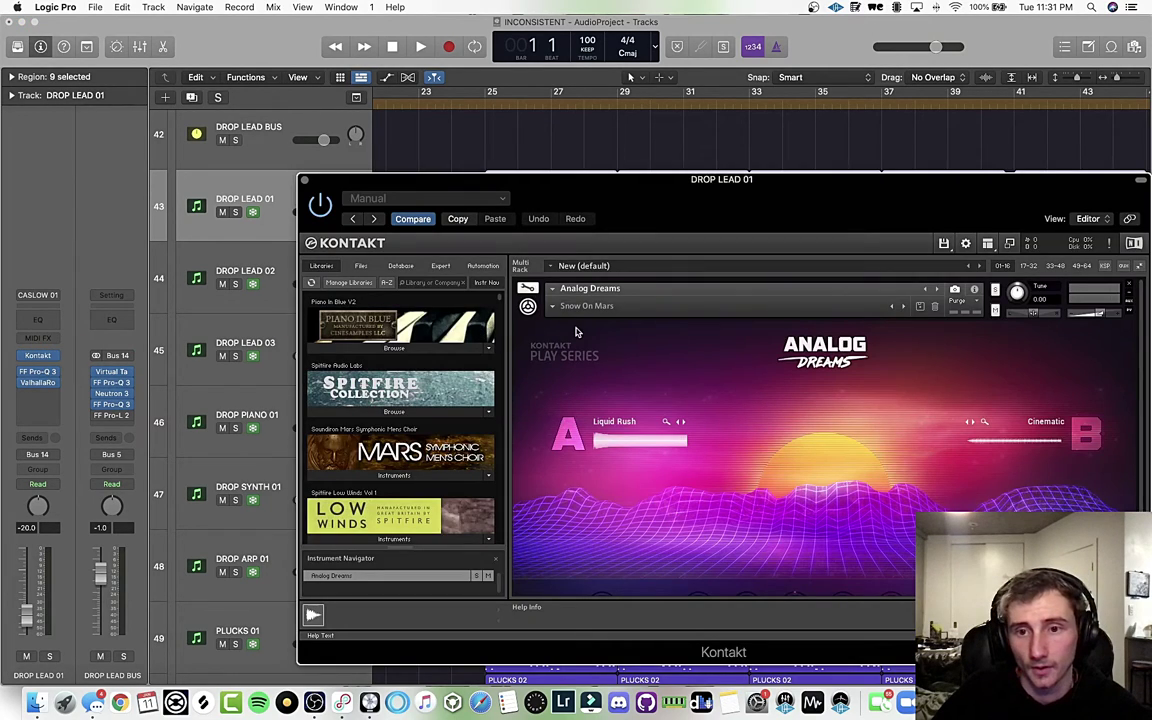
{"action": "left_click_drag", "start_coordinate": [674, 187], "coordinate": [612, 123]}
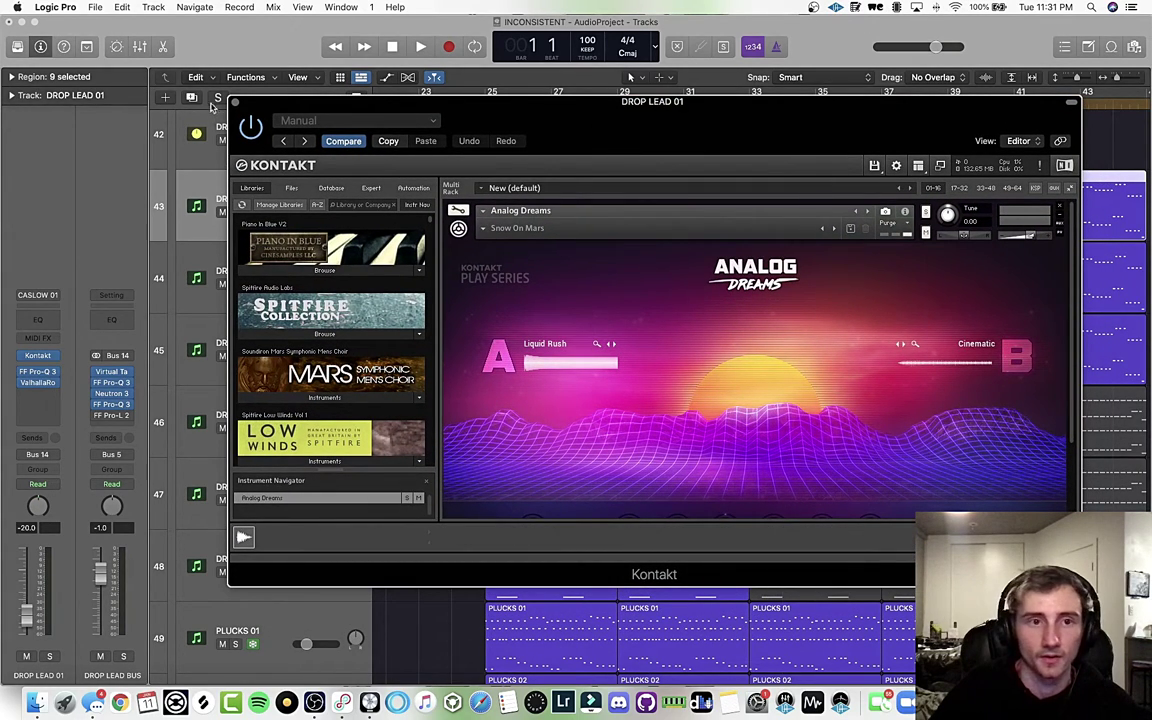
{"action": "left_click", "coordinate": [234, 103]}
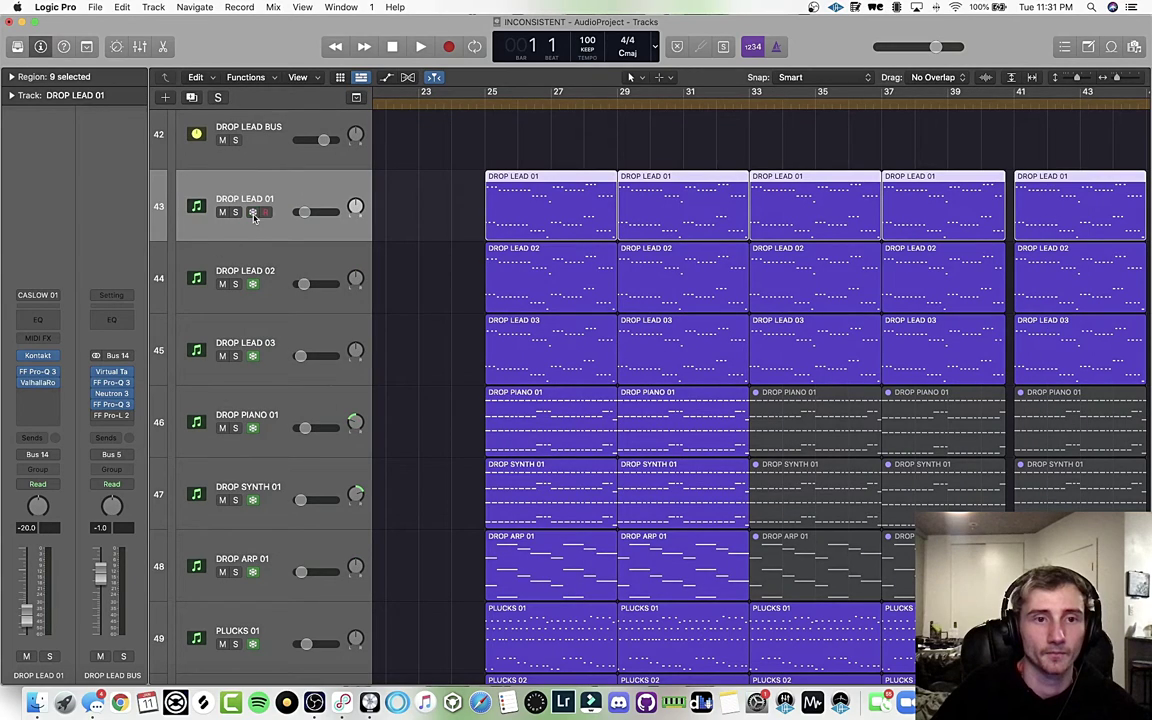
- Set a cycle range from about bar 24 to bar 44 over the drop leads, then solo DROP LEAD BUS and play it
{"action": "left_click", "coordinate": [513, 96]}
{"action": "left_click_drag", "start_coordinate": [490, 94], "coordinate": [565, 97]}
{"action": "left_click_drag", "start_coordinate": [449, 94], "coordinate": [1112, 95]}
{"action": "left_click", "coordinate": [235, 140]}
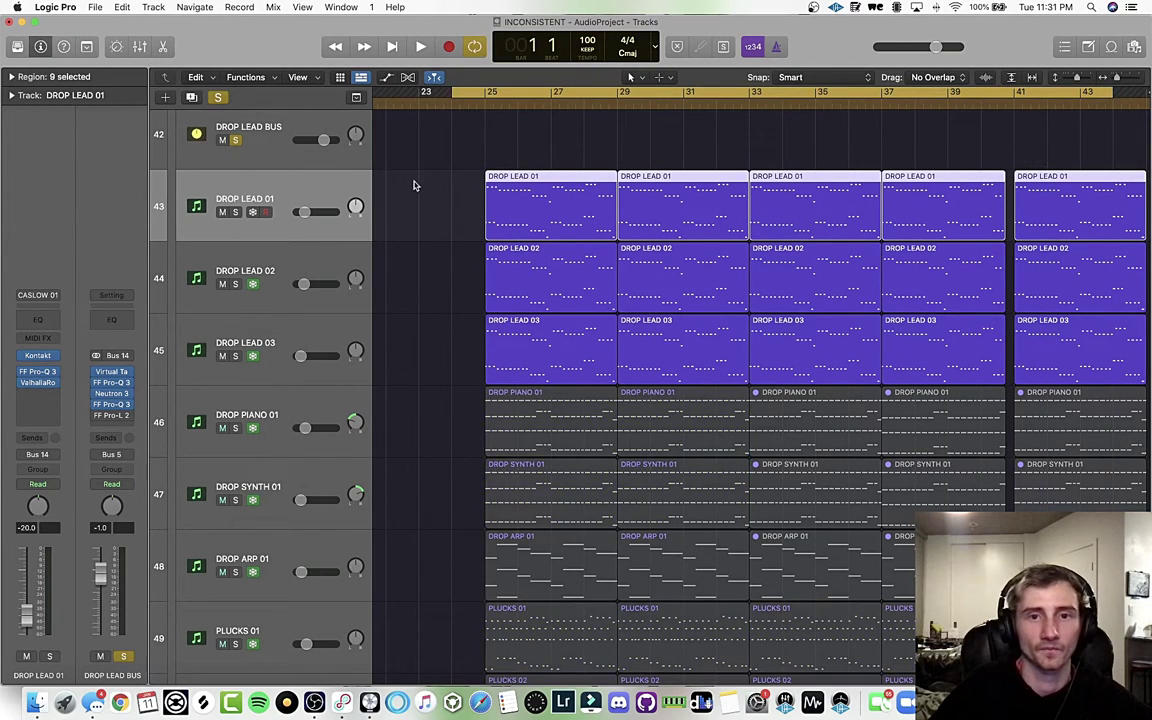
{"action": "key", "text": "c"}
{"action": "key", "text": "space"}
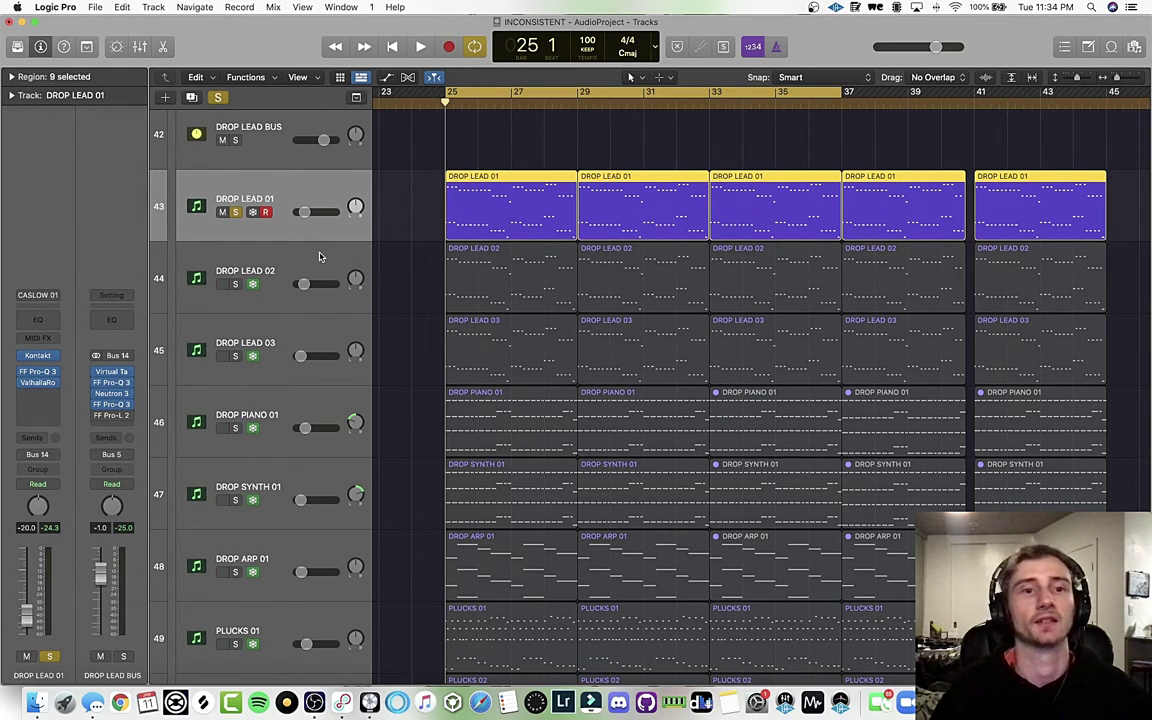
- Examine DROP LEAD 01's Snow On Mars snapshot and its sound controls in Kontakt, and close the instrument
{"action": "left_click", "coordinate": [36, 355]}
{"action": "left_click_drag", "start_coordinate": [619, 137], "coordinate": [538, 82]}
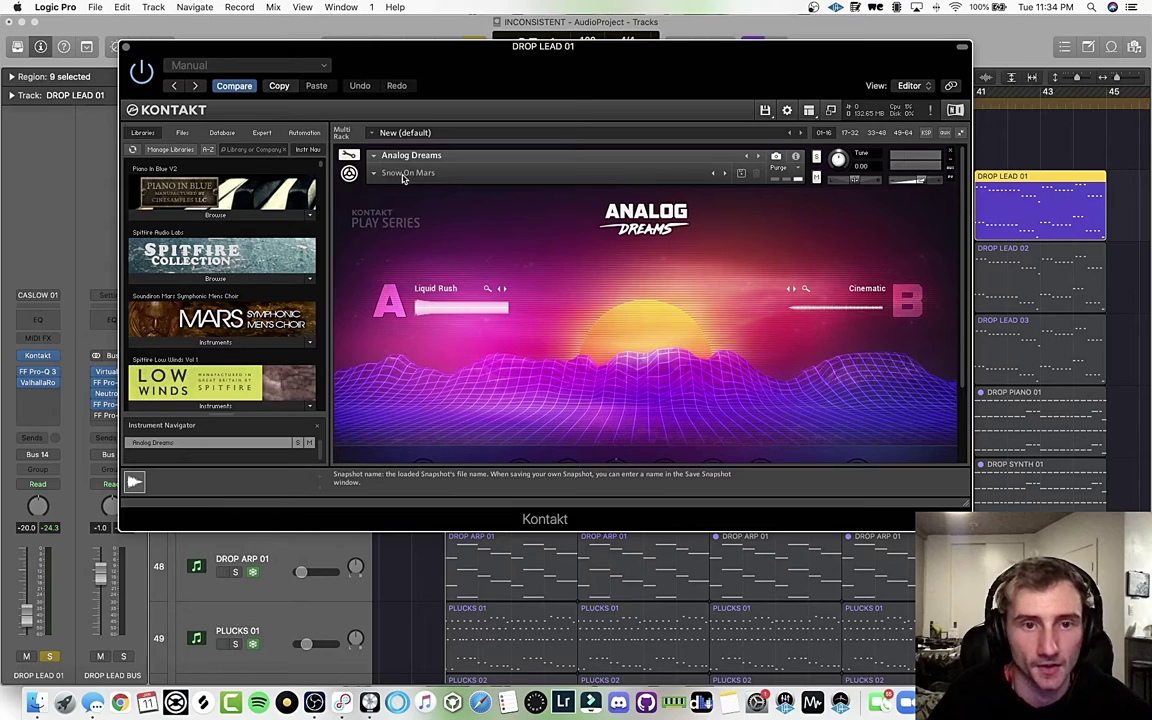
{"action": "scroll", "coordinate": [587, 275], "scroll_direction": "down", "scroll_amount": 3}
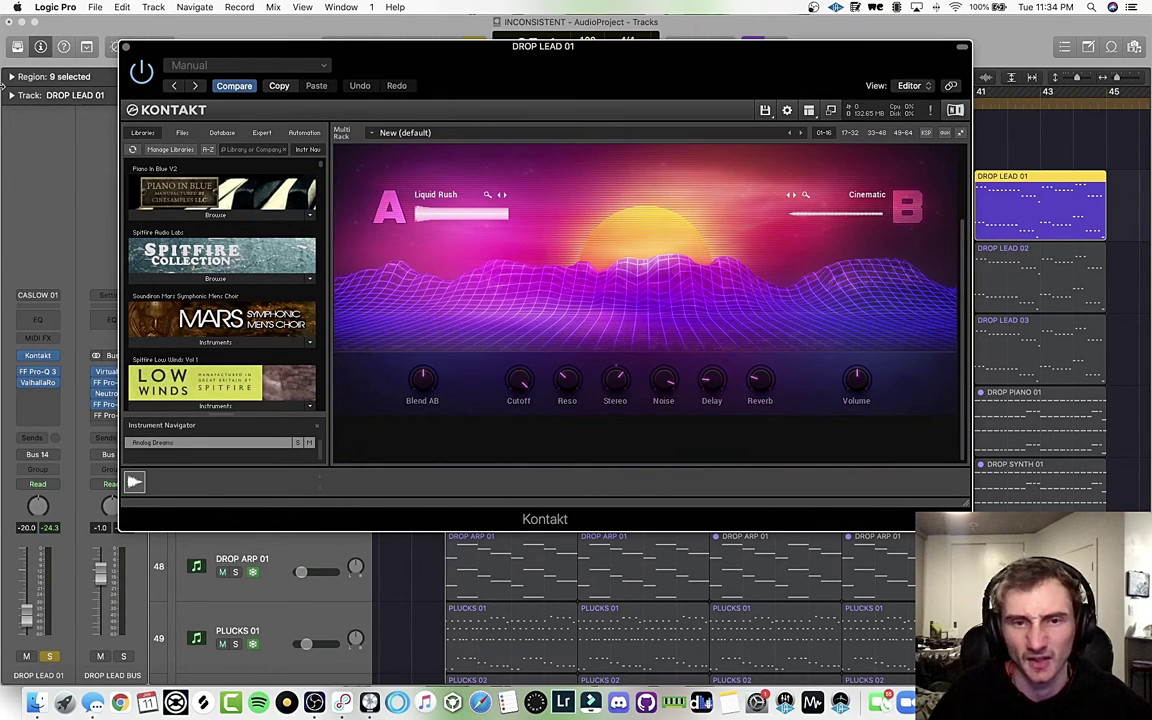
{"action": "left_click", "coordinate": [124, 47]}
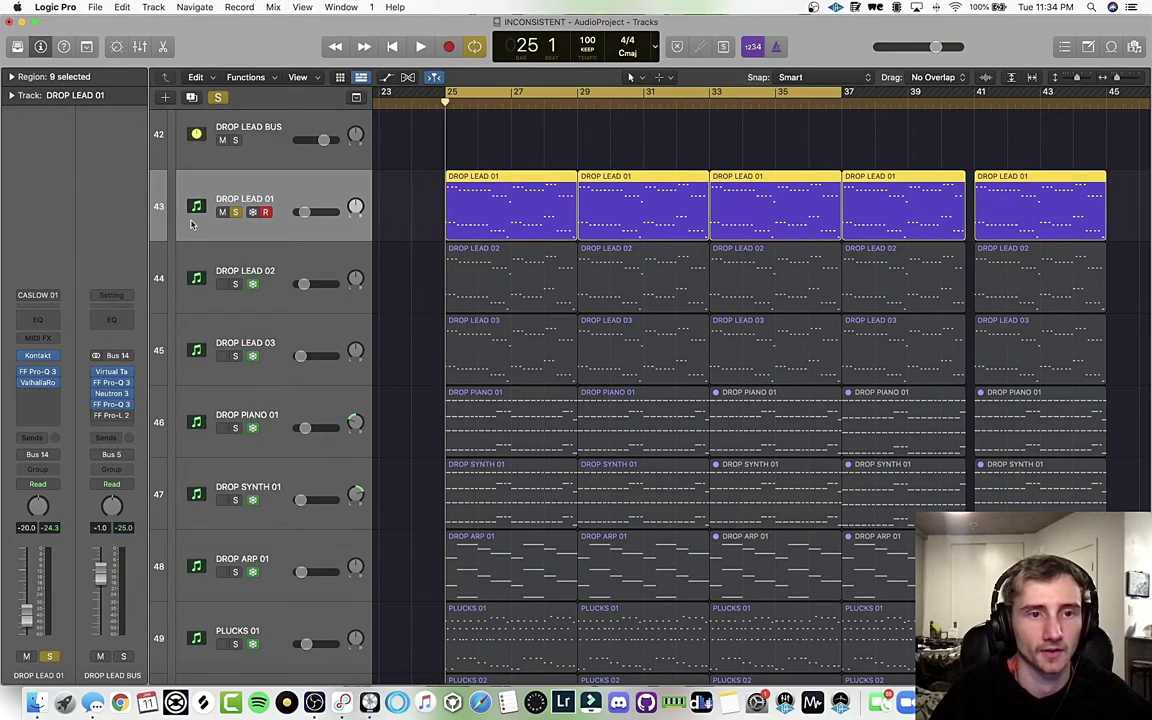
- Play DROP LEAD 01, inspect its FF Pro-Q 3 curve, audition the midrange cut band, close the EQ, and stop playback
{"action": "key", "text": "space"}
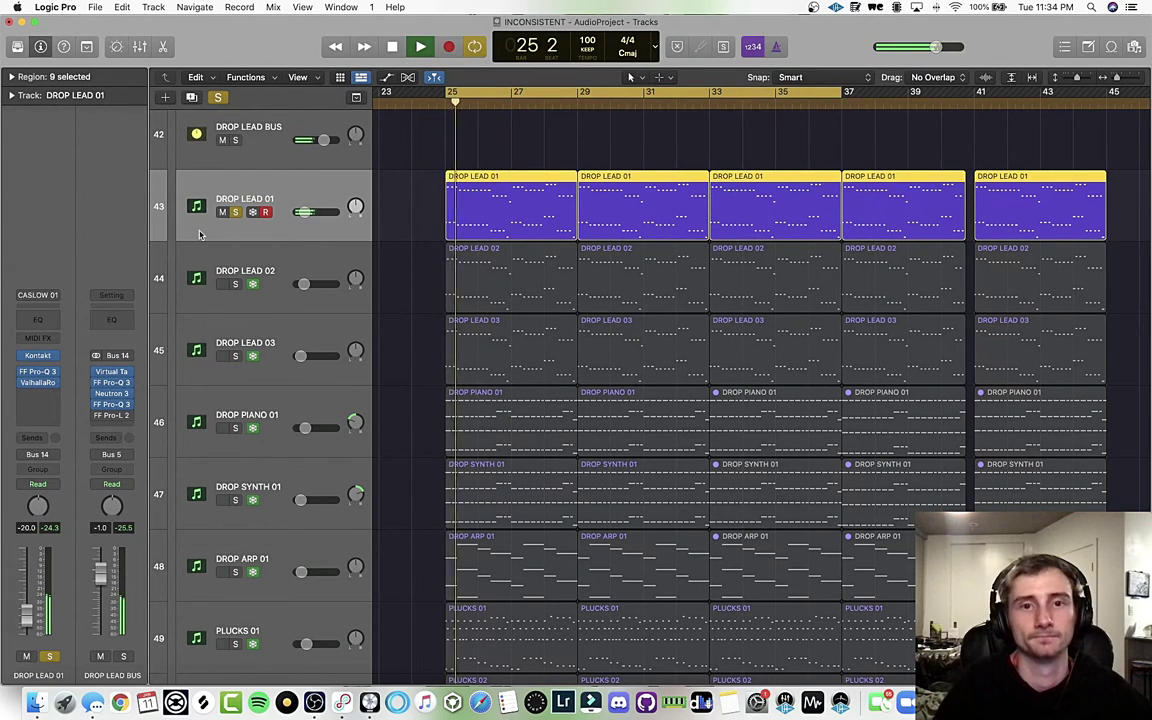
{"action": "left_click", "coordinate": [37, 372]}
{"action": "mouse_move", "coordinate": [840, 394]}
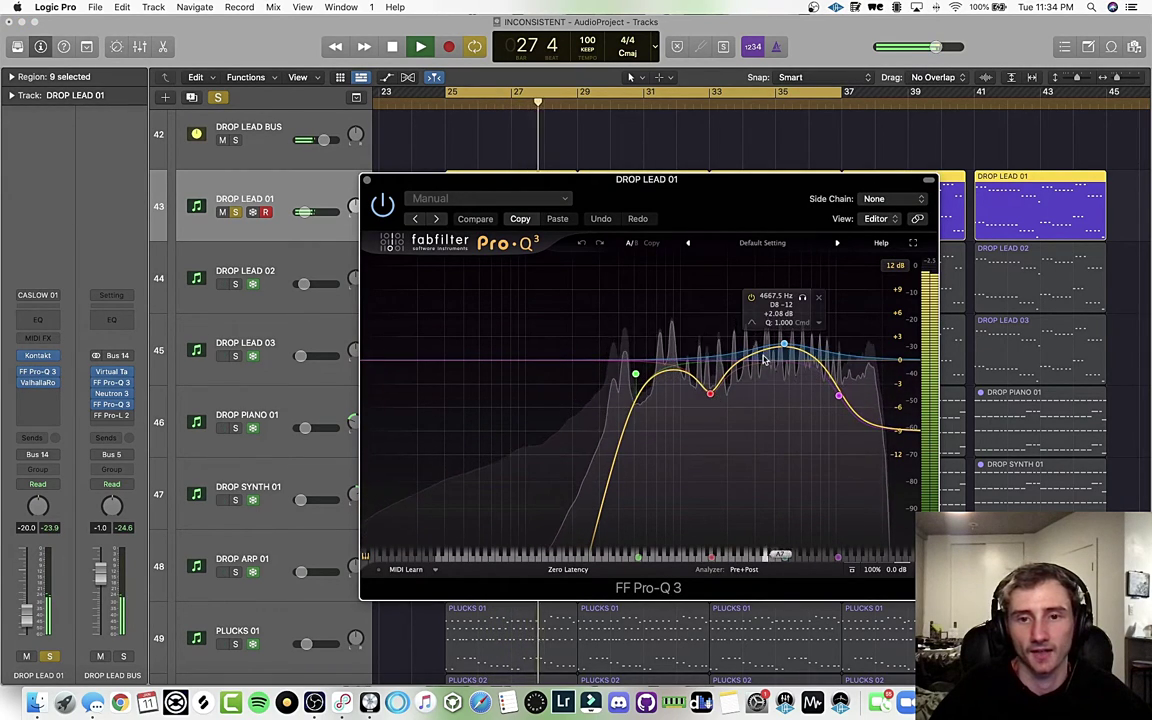
{"action": "mouse_move", "coordinate": [716, 371]}
{"action": "left_click", "coordinate": [729, 416]}
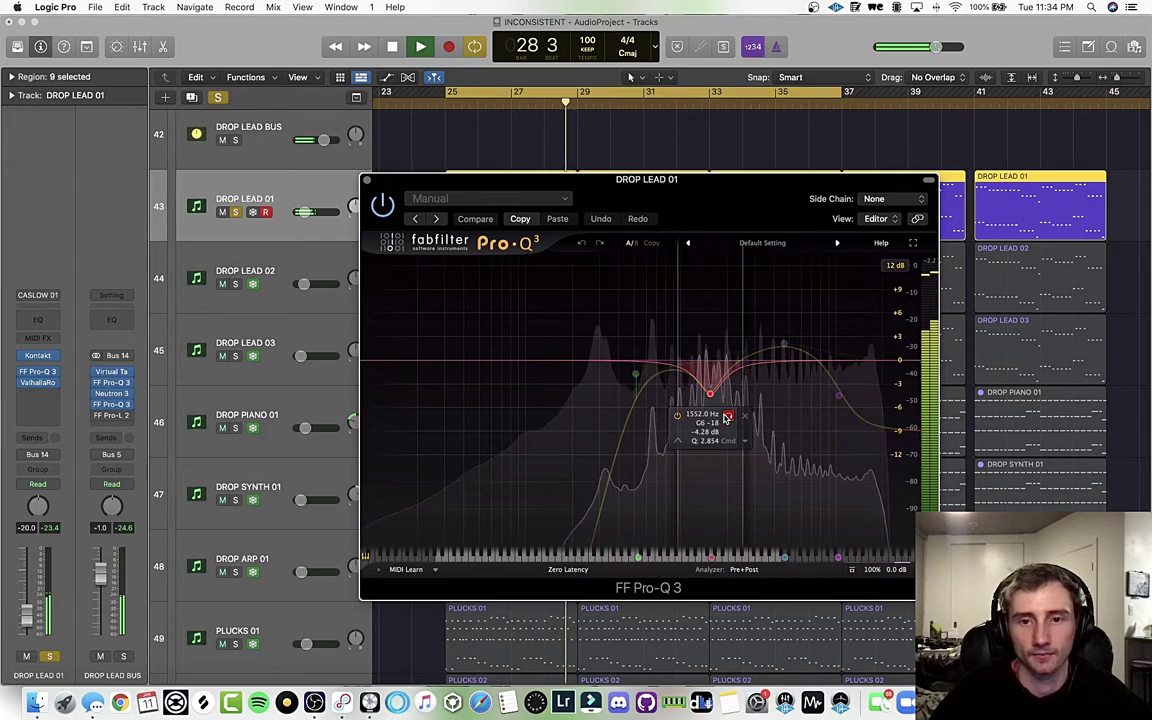
{"action": "key", "text": "super+w"}
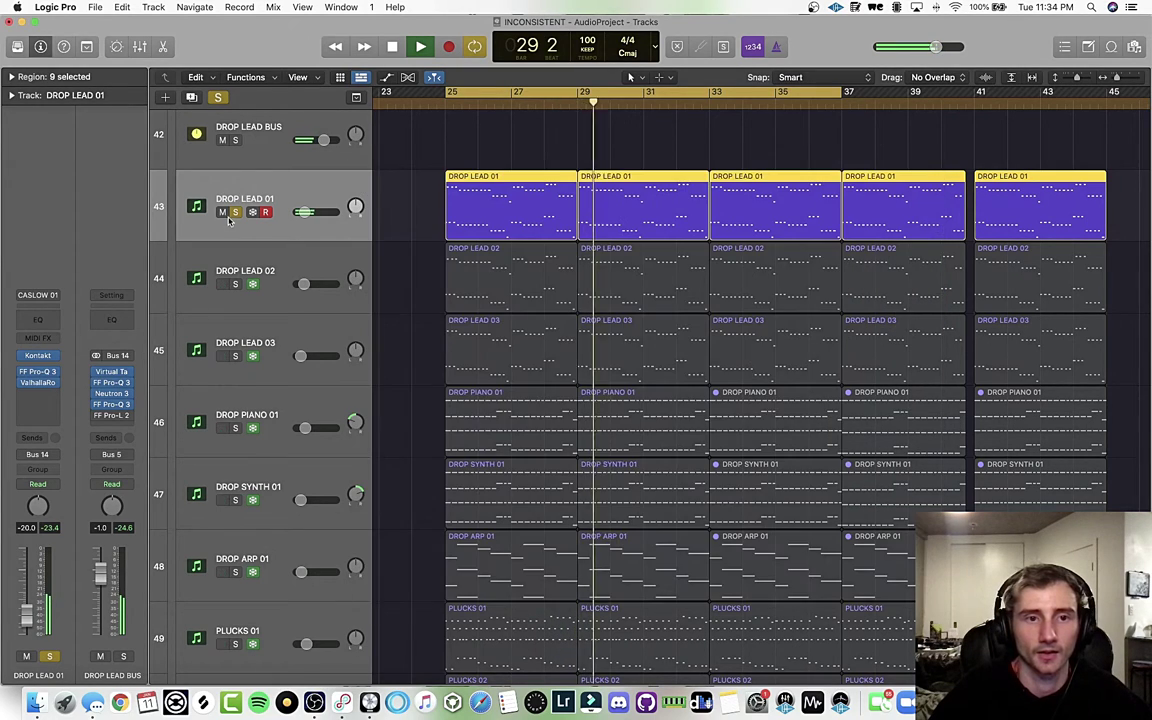
{"action": "key", "text": "space"}
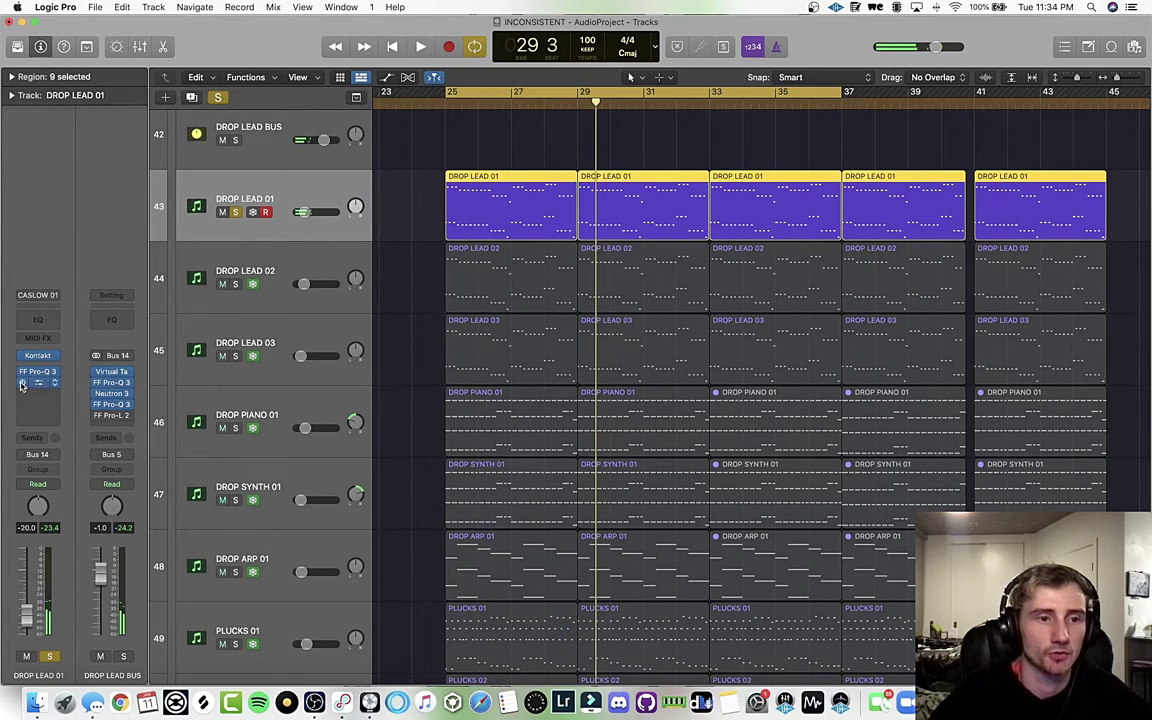
- Play DROP LEAD 01 again, review its ValhallaRoom reverb settings, close the plug-in, and stop playback
{"action": "key", "text": "space"}
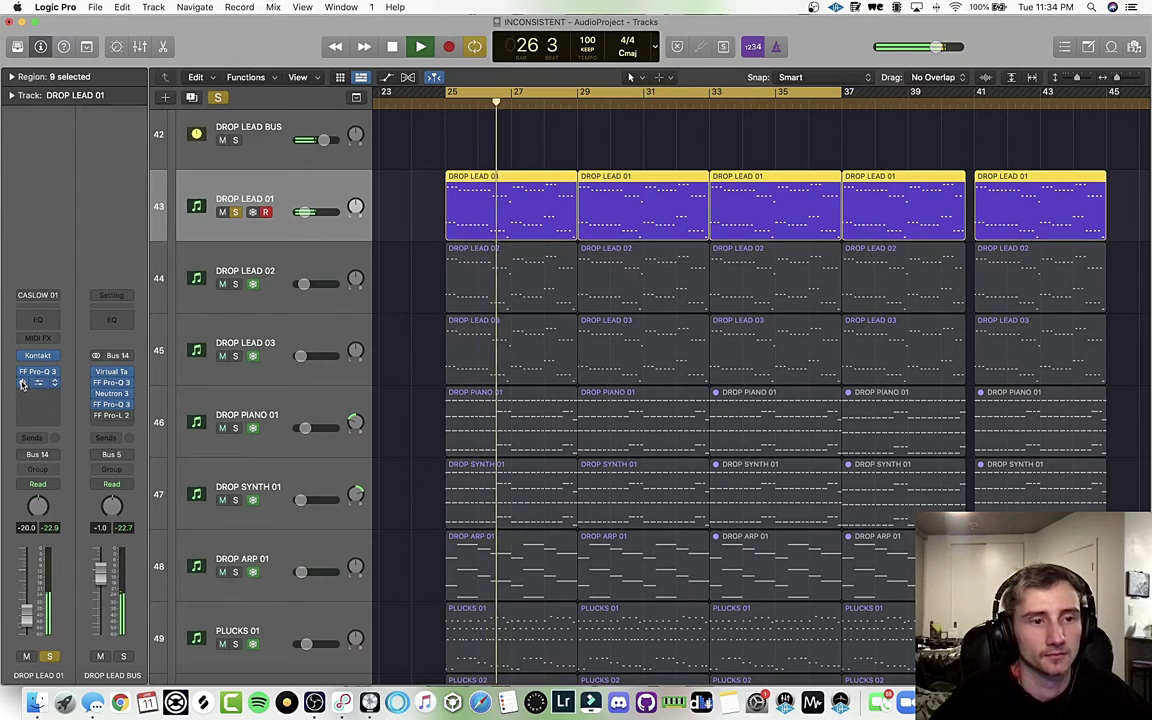
{"action": "left_click", "coordinate": [38, 383]}
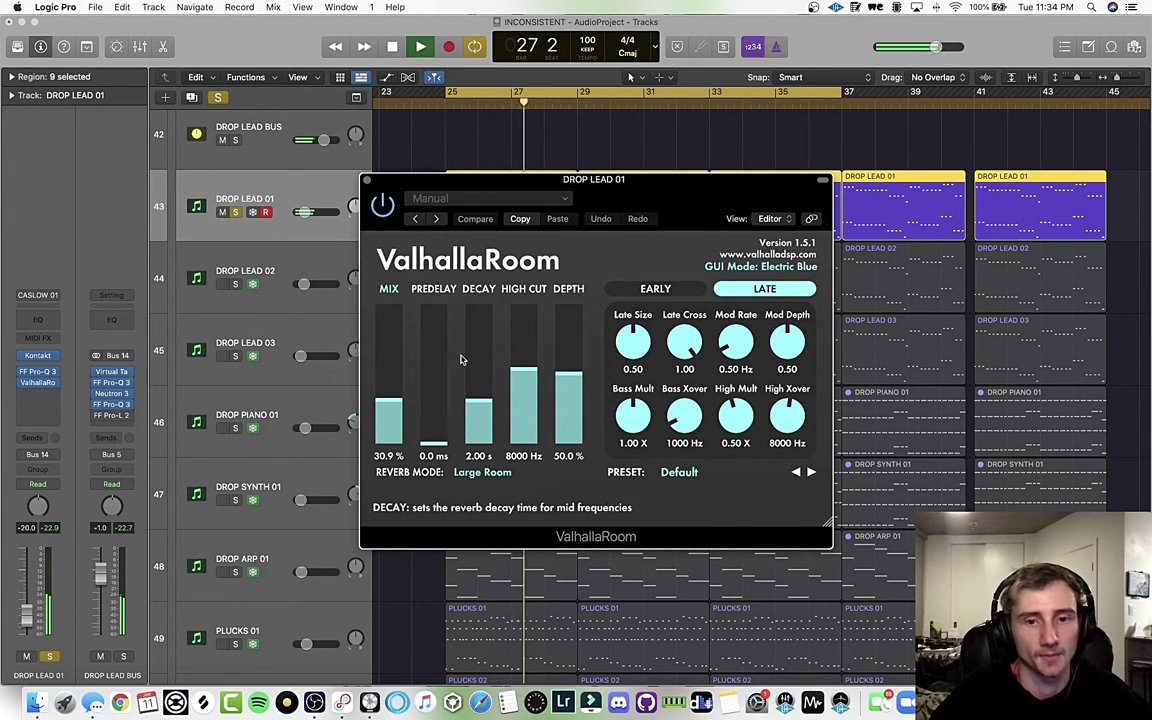
{"action": "left_click", "coordinate": [367, 182]}
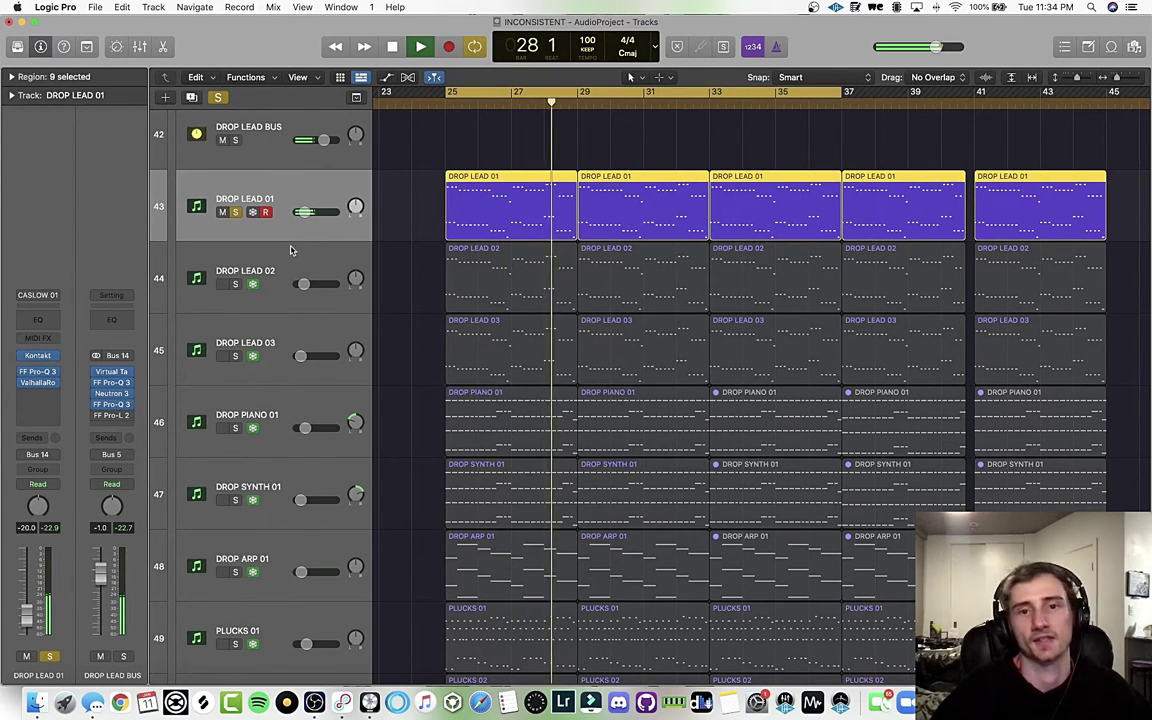
{"action": "key", "text": "space"}
- Switch the solo from DROP LEAD 01 to DROP LEAD 02, listen to it from bar 25, and stop playback
{"action": "left_click", "coordinate": [231, 283]}
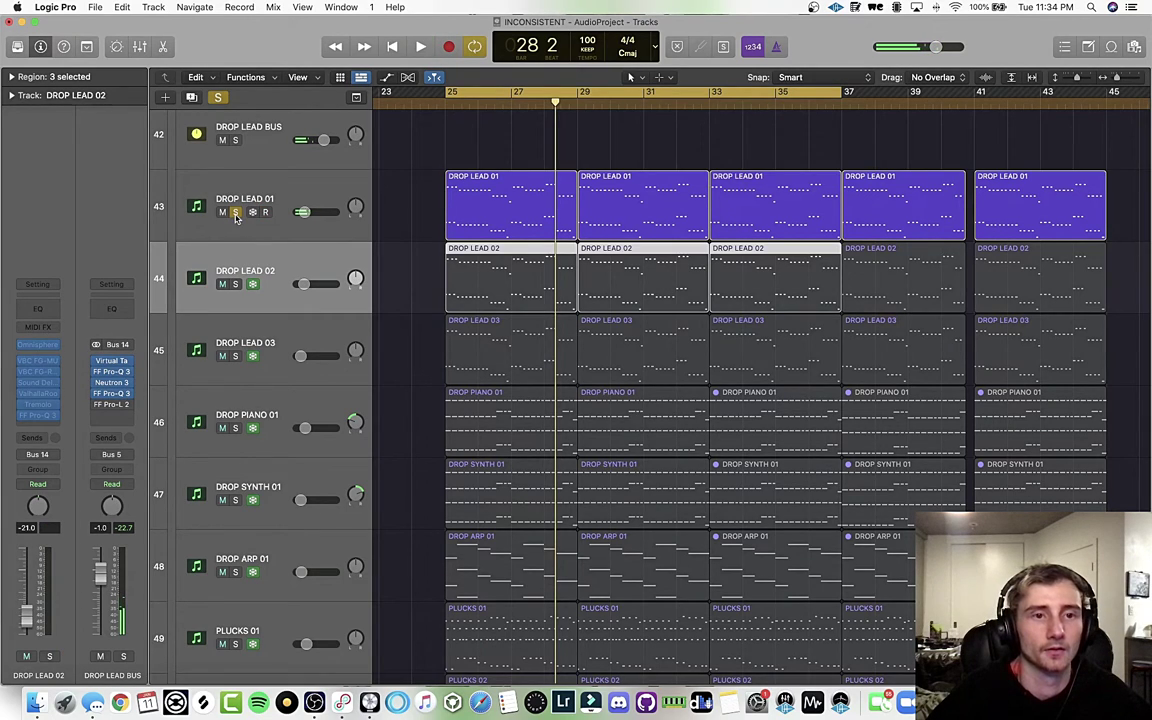
{"action": "left_click", "coordinate": [236, 213]}
{"action": "left_click", "coordinate": [235, 285]}
{"action": "key", "text": "space"}
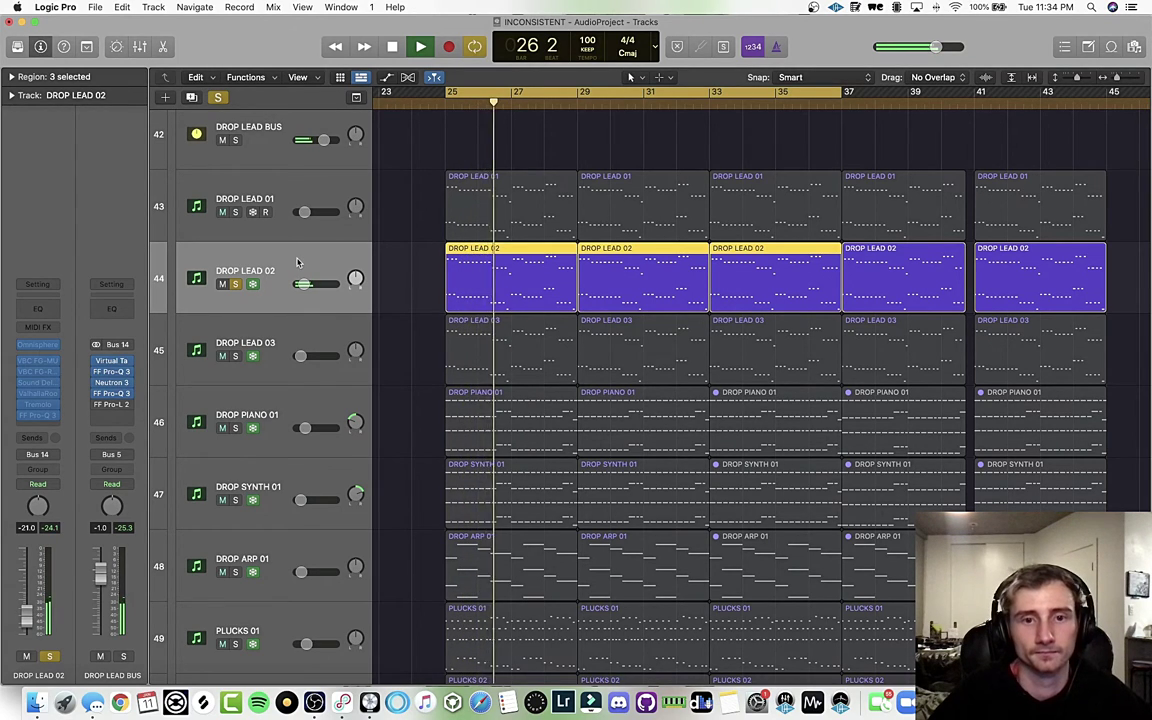
{"action": "key", "text": "space"}
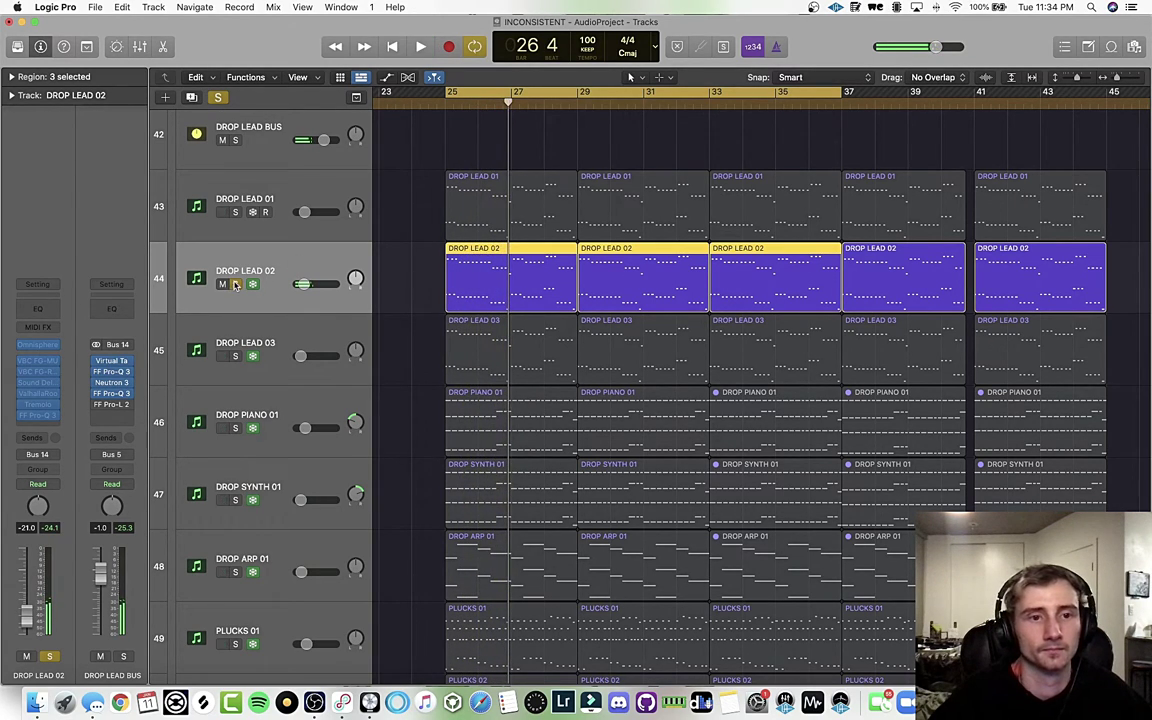
- Unfreeze DROP LEAD 02, solo it again, and open its Omnisphere instrument to show the Rollerplucker patch
{"action": "left_click", "coordinate": [235, 284]}
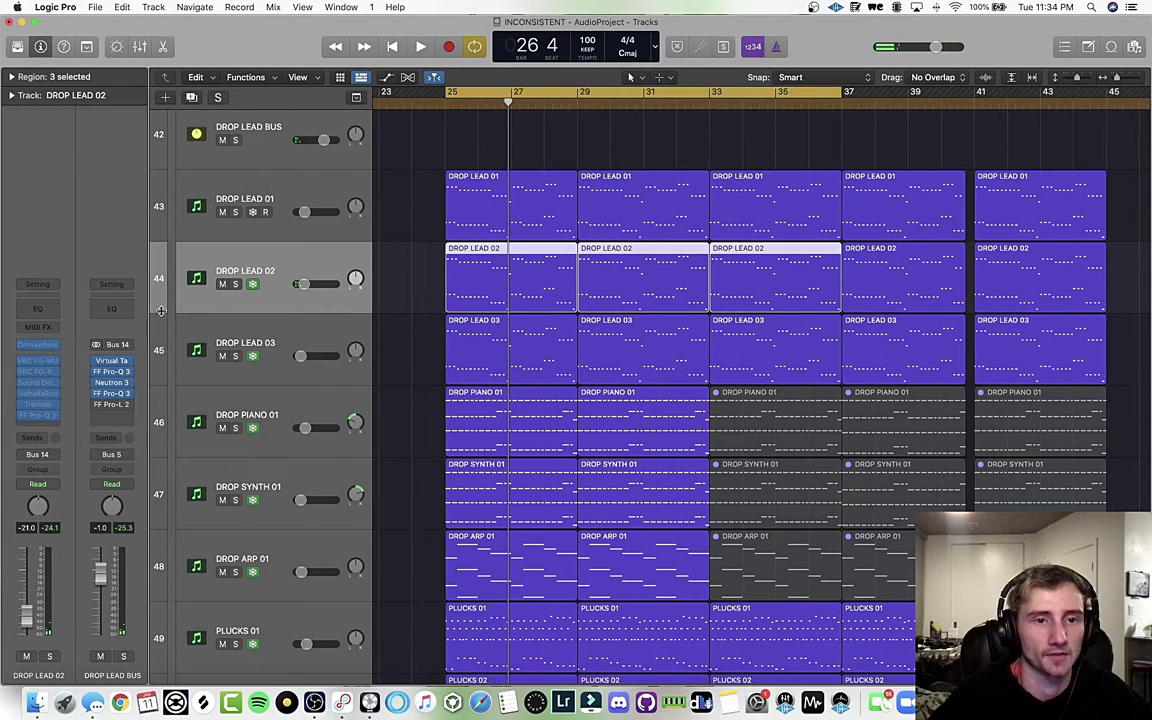
{"action": "left_click", "coordinate": [235, 284]}
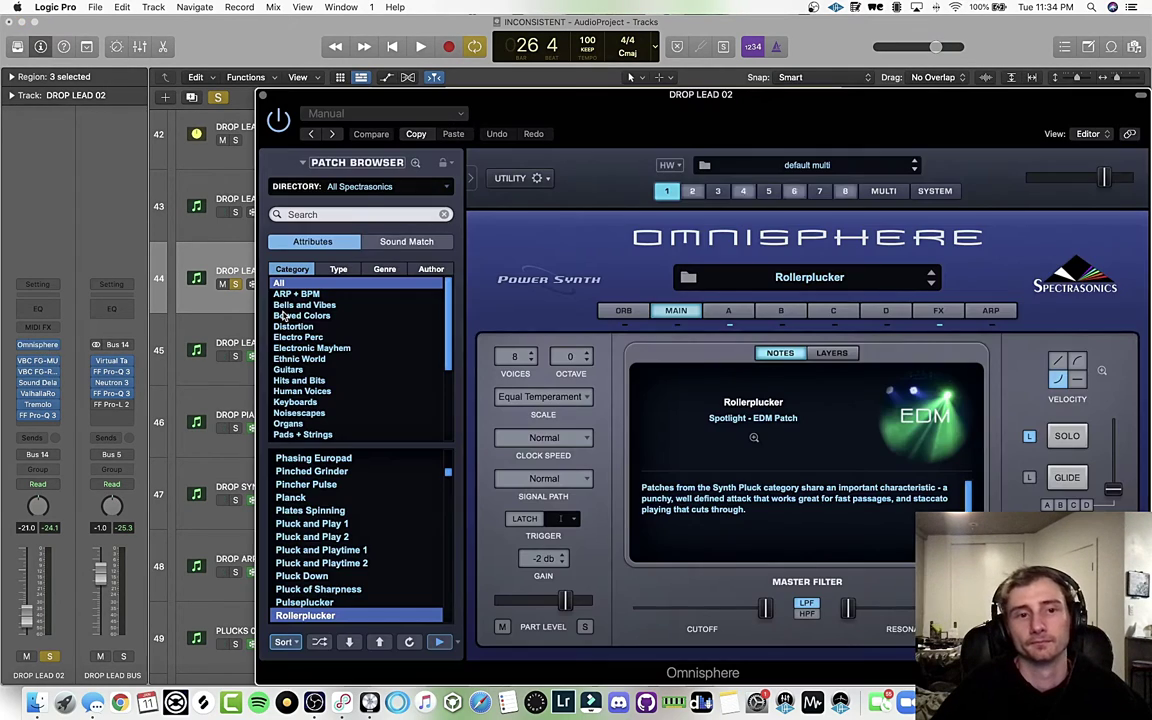
{"action": "left_click_drag", "start_coordinate": [677, 133], "coordinate": [500, 84]}
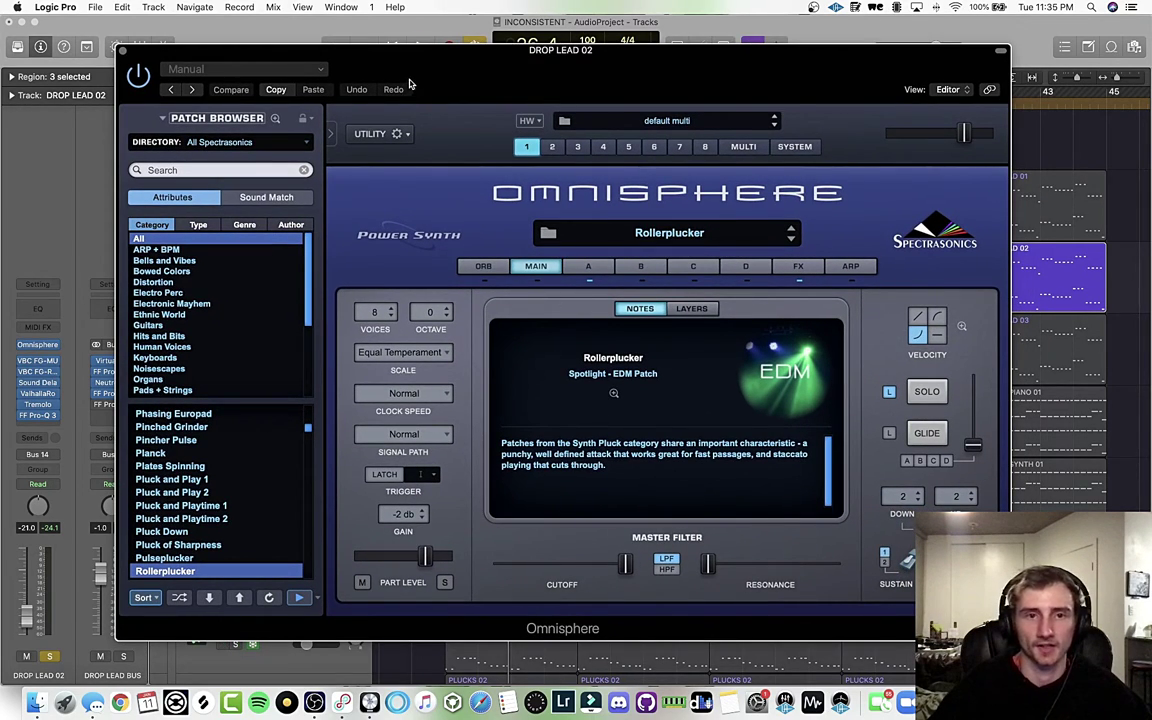
- Close Omnisphere and bypass all of DROP LEAD 02's insert effects, playing the dry sound briefly
{"action": "left_click", "coordinate": [122, 50]}
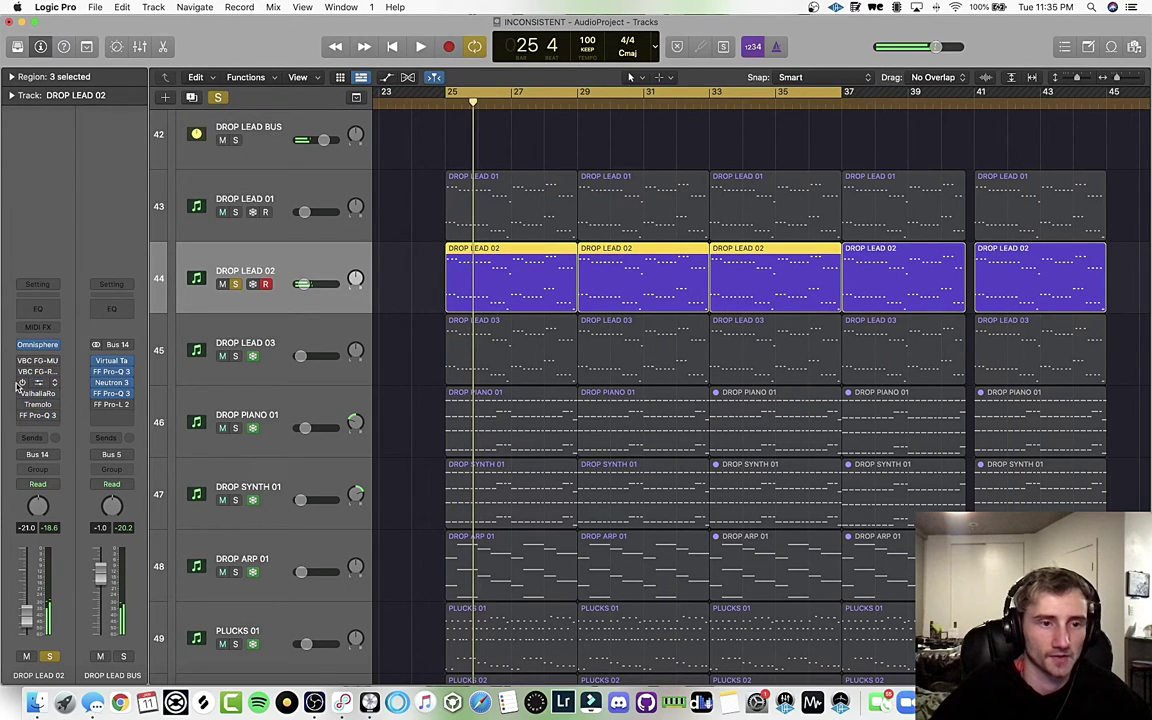
{"action": "key", "text": "space"}
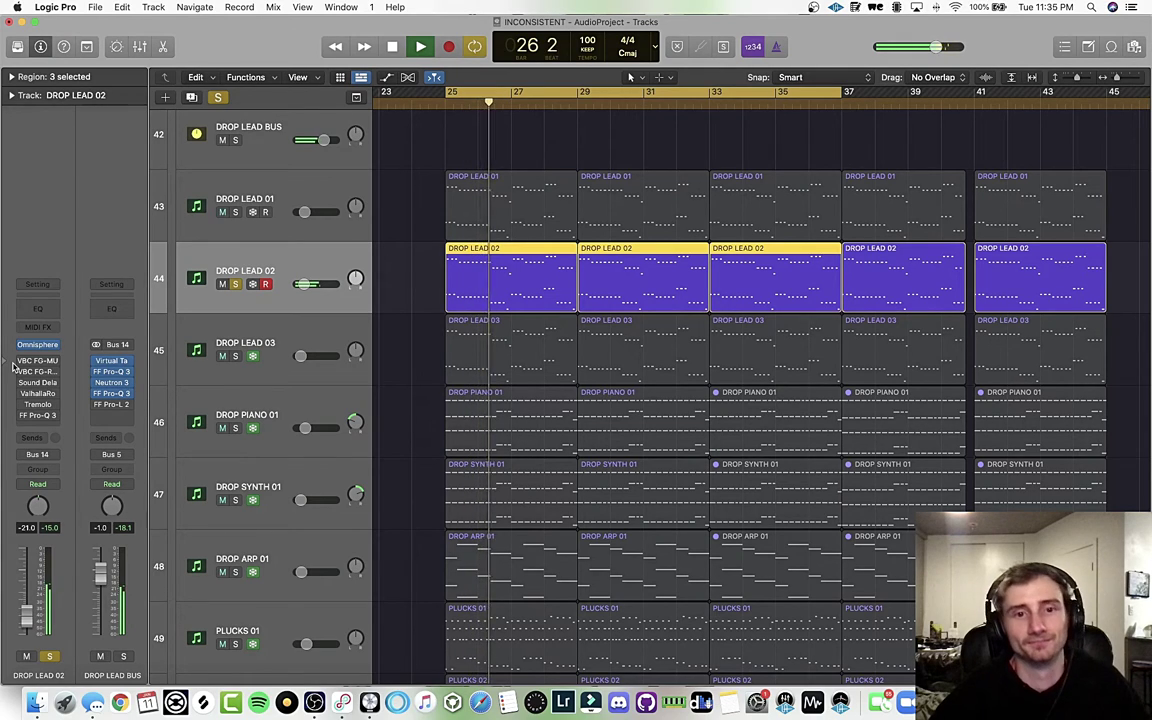
{"action": "key", "text": "space"}
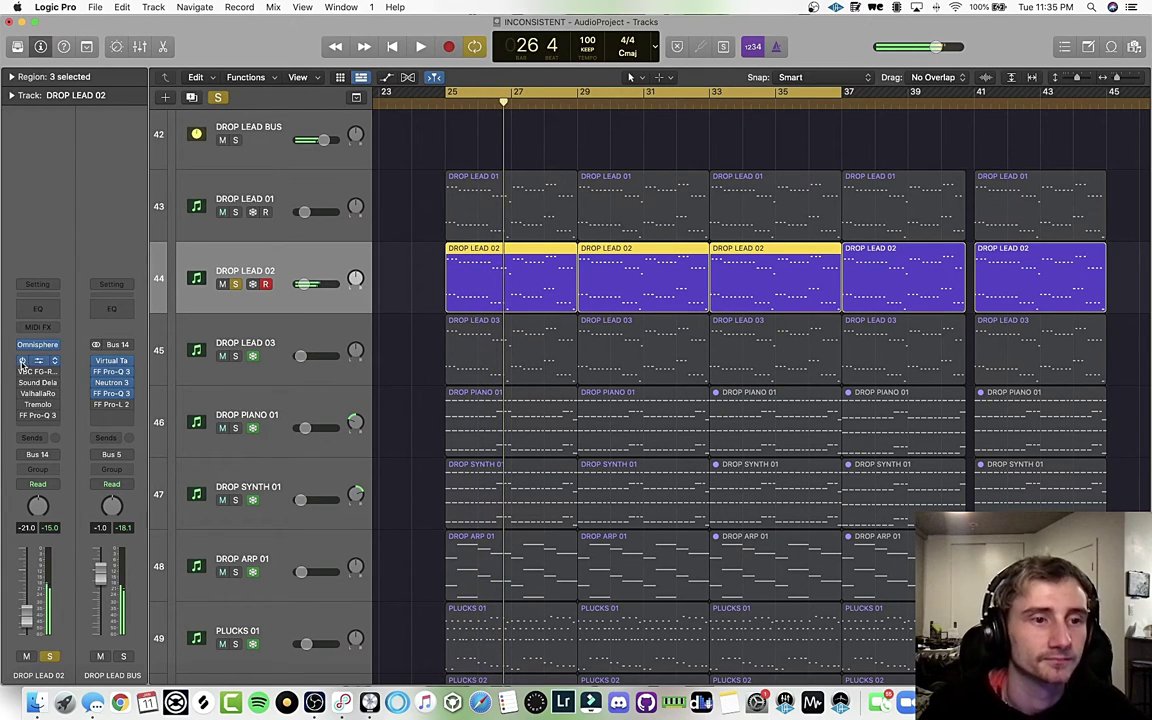
- Play DROP LEAD 02 with its VBC FG-MU compressor open, switch the plug-in back on, and close it
{"action": "left_click", "coordinate": [42, 364]}
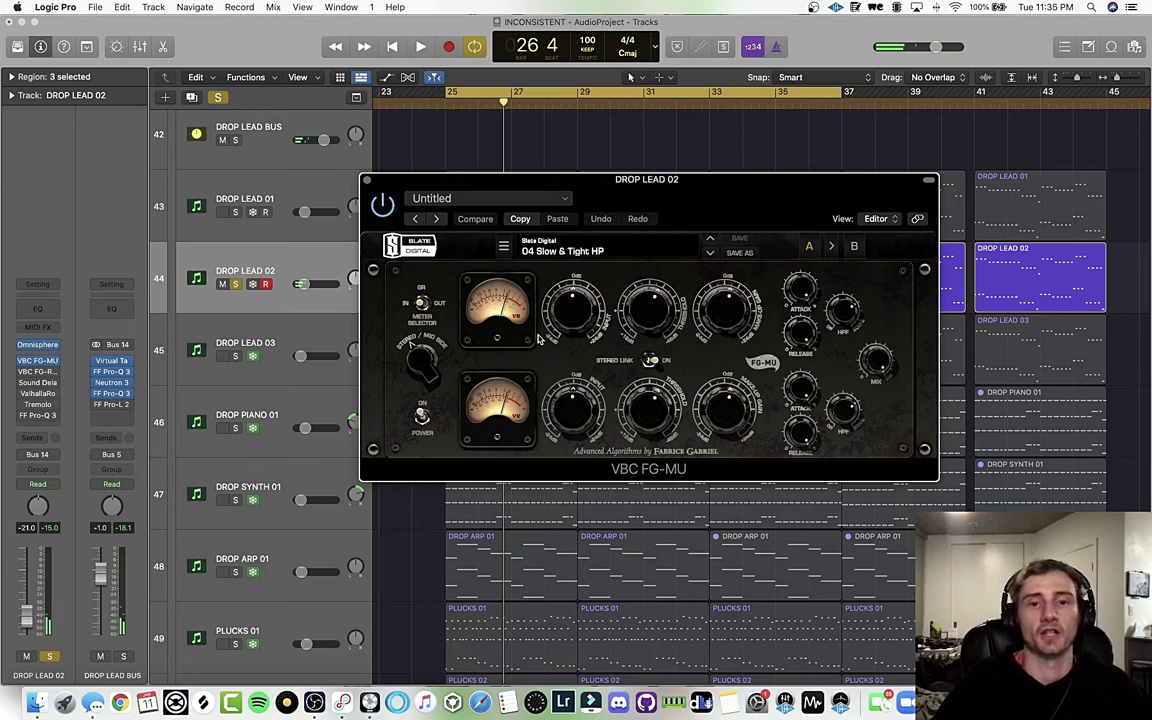
{"action": "left_click_drag", "start_coordinate": [677, 205], "coordinate": [628, 190]}
{"action": "key", "text": "space"}
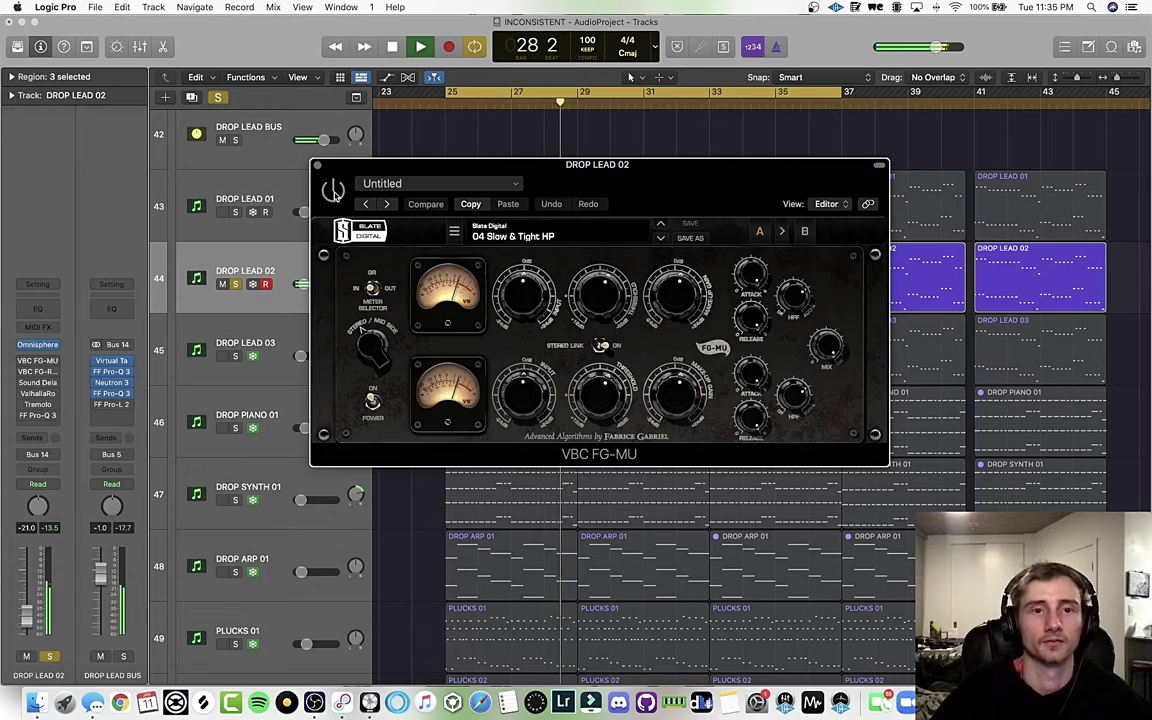
{"action": "left_click", "coordinate": [333, 190]}
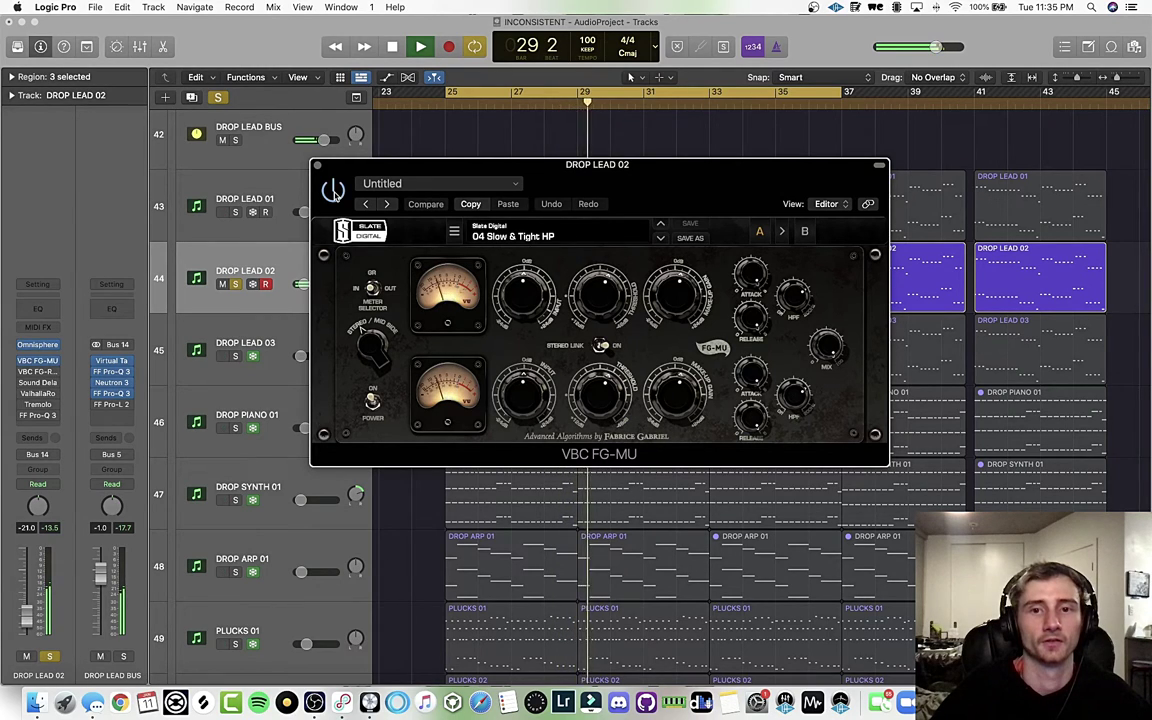
{"action": "left_click", "coordinate": [317, 166]}
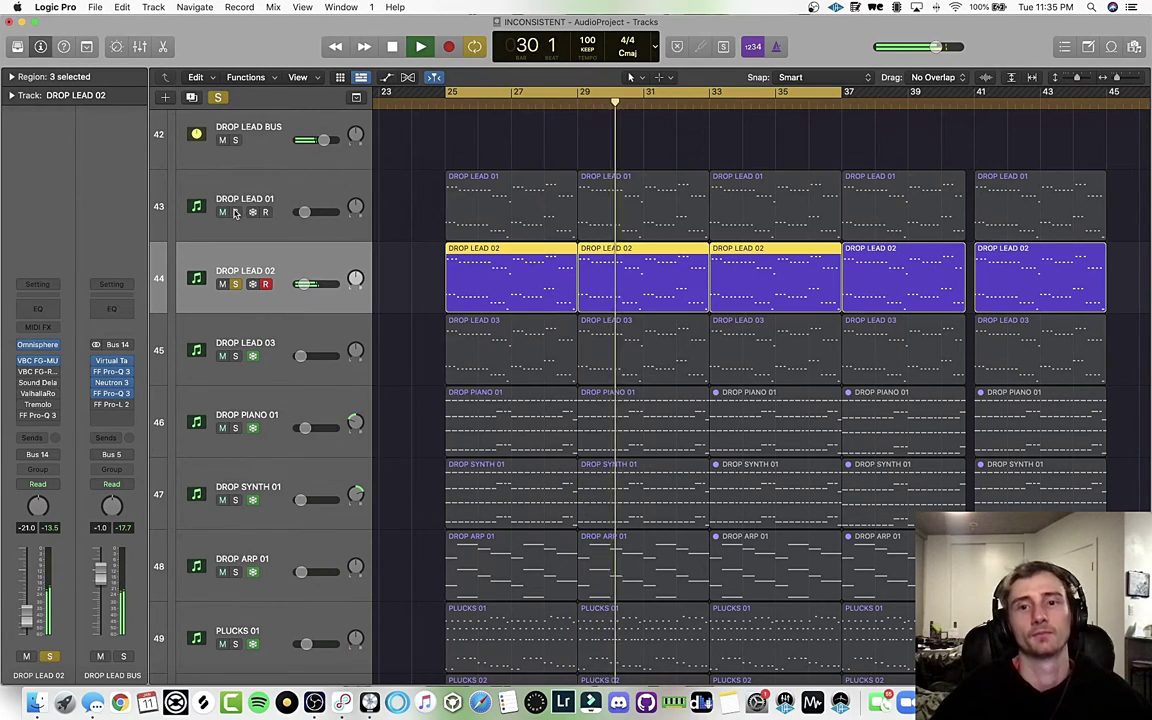
- Open VBC FG-Red on DROP LEAD 02 and re-enable it during playback, close it, and stop
{"action": "left_click", "coordinate": [36, 372]}
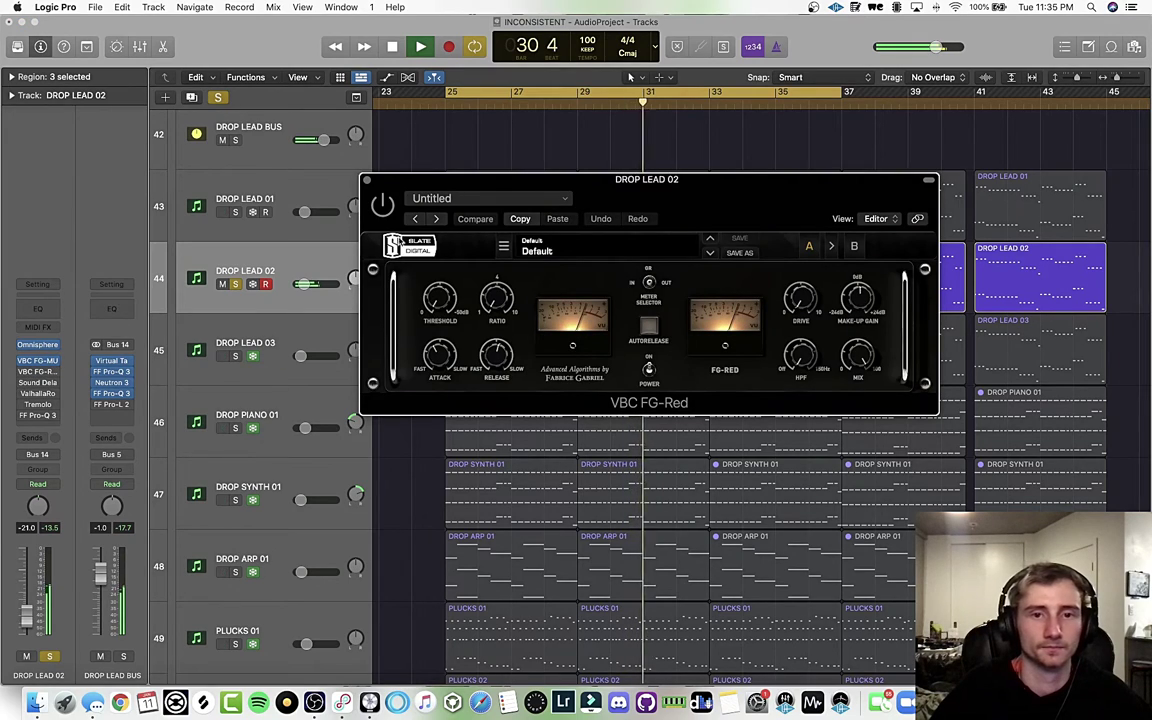
{"action": "left_click_drag", "start_coordinate": [641, 190], "coordinate": [608, 189]}
{"action": "key", "text": "space"}
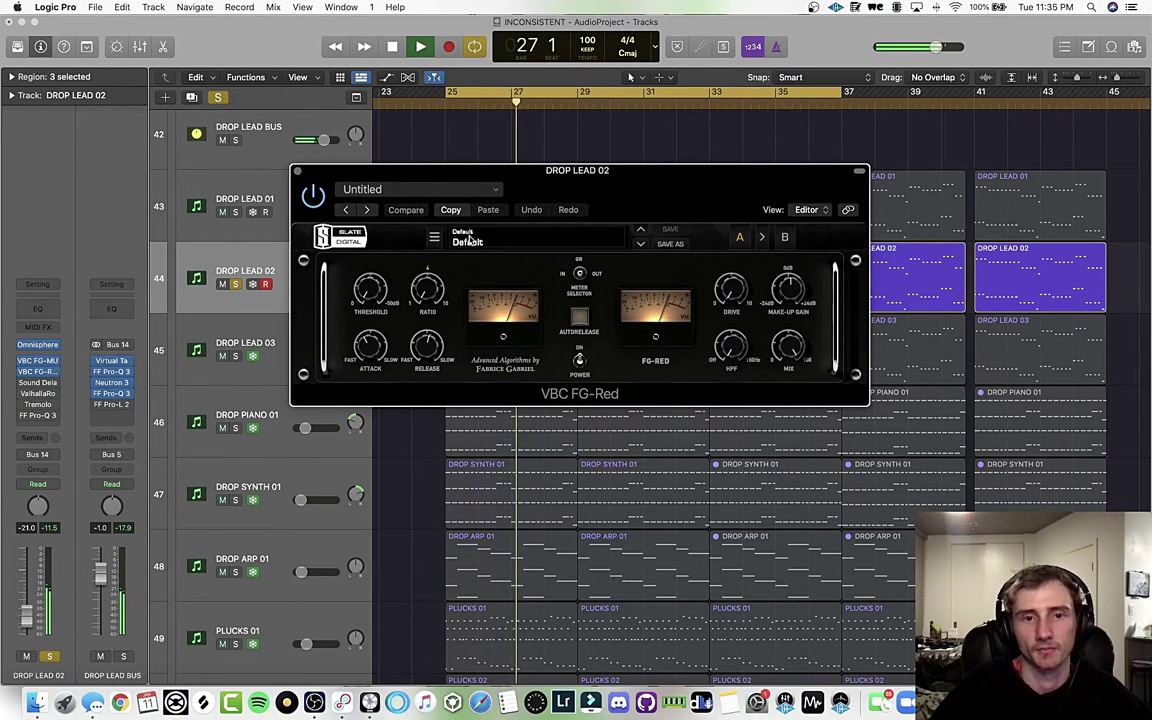
{"action": "left_click", "coordinate": [298, 171]}
{"action": "key", "text": "space"}
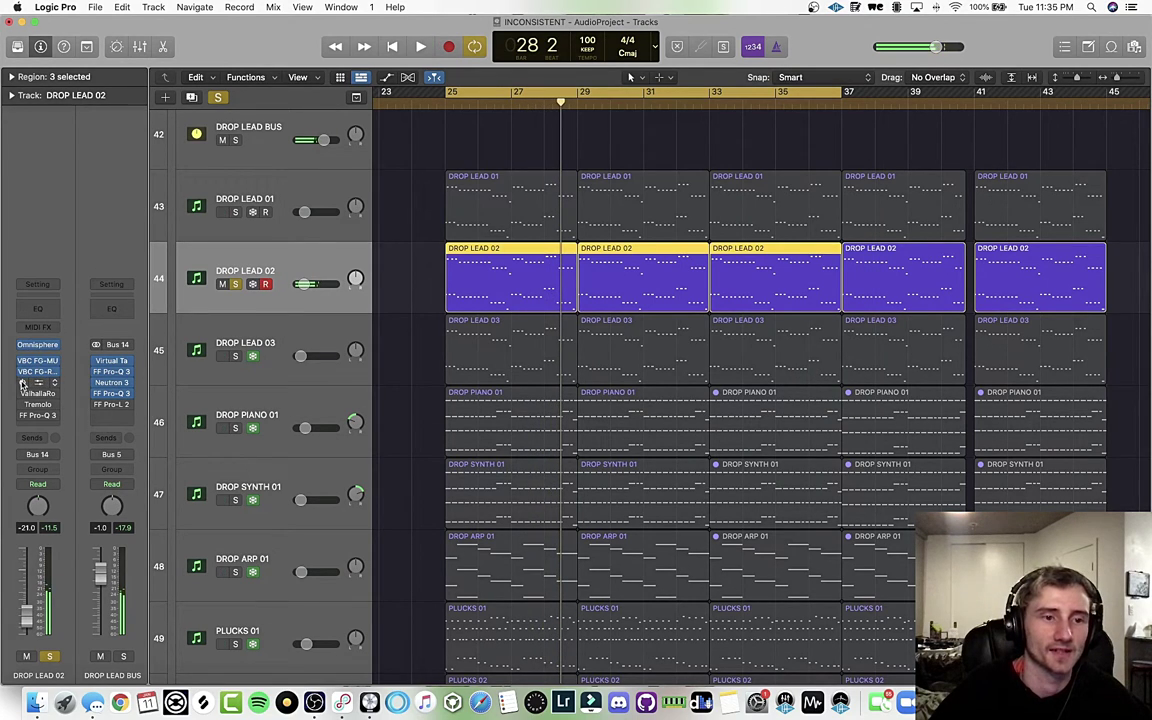
- Re-enable Sound Delay on DROP LEAD 02, listen with its window open, close it, and stop playback
{"action": "left_click", "coordinate": [39, 382]}
{"action": "key", "text": "space"}
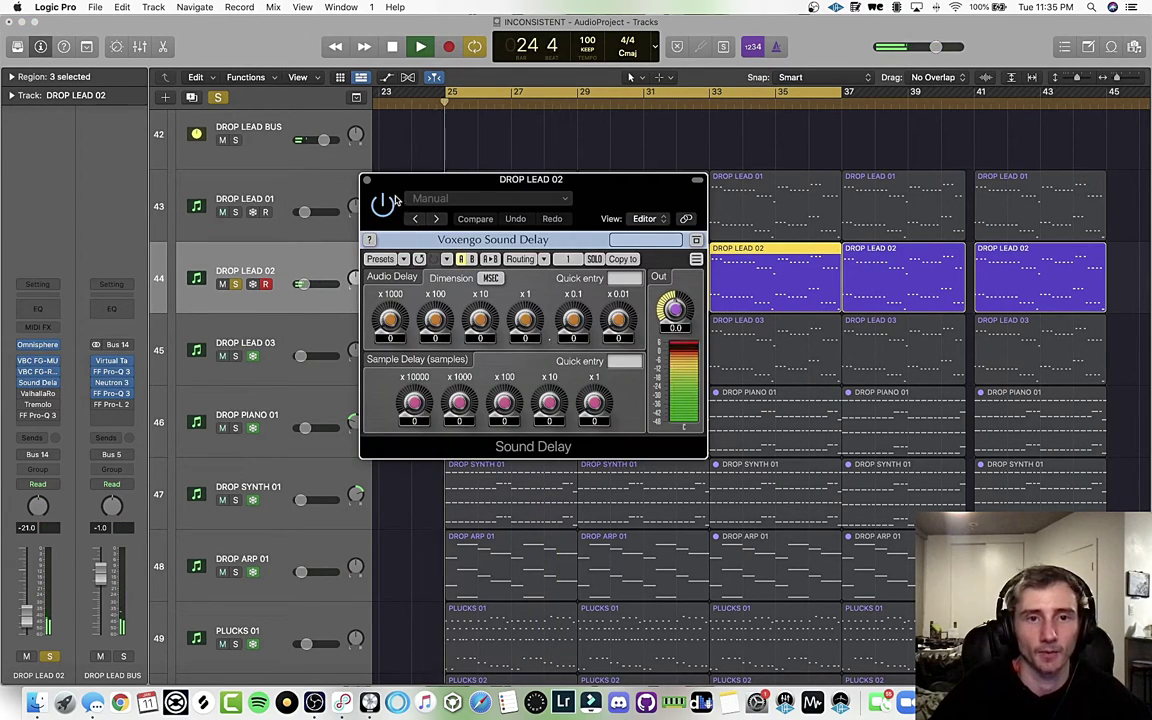
{"action": "left_click_drag", "start_coordinate": [388, 187], "coordinate": [385, 182]}
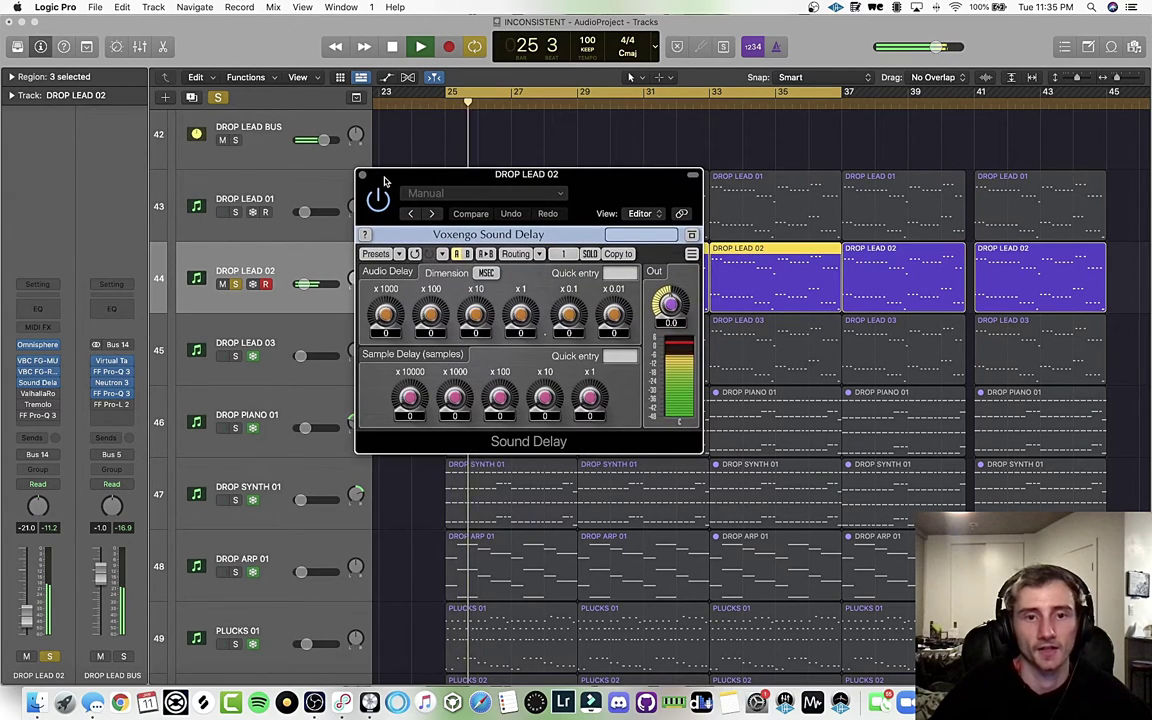
{"action": "left_click", "coordinate": [364, 176]}
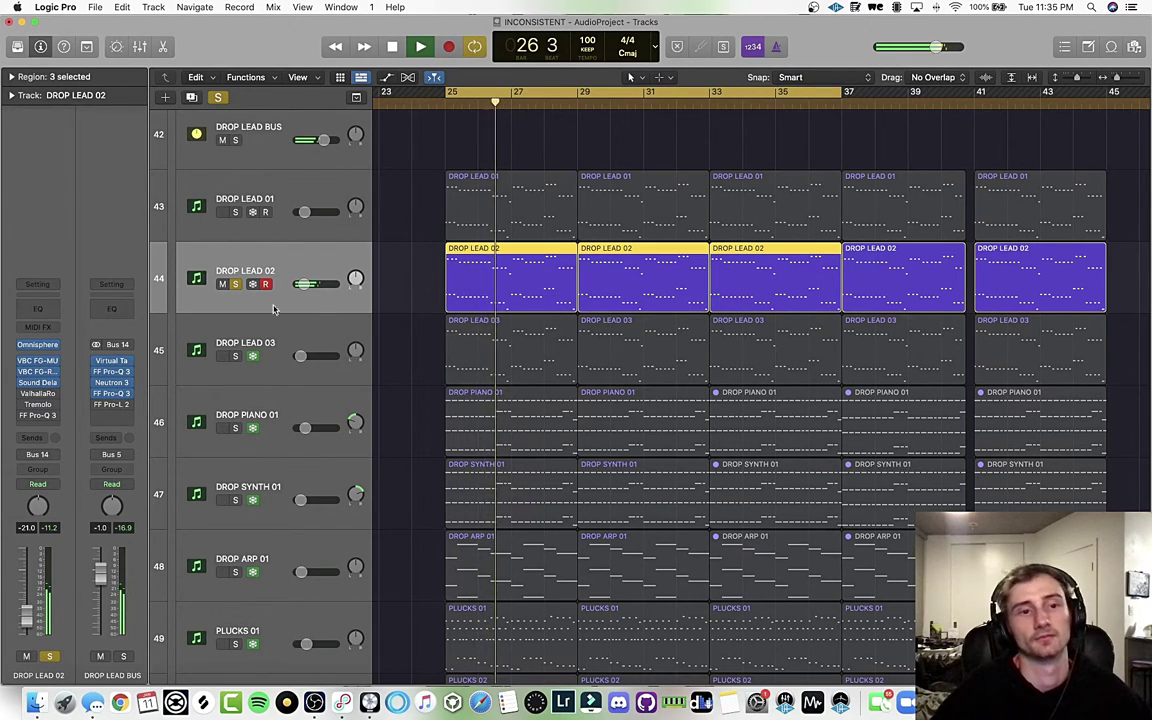
{"action": "key", "text": "space"}
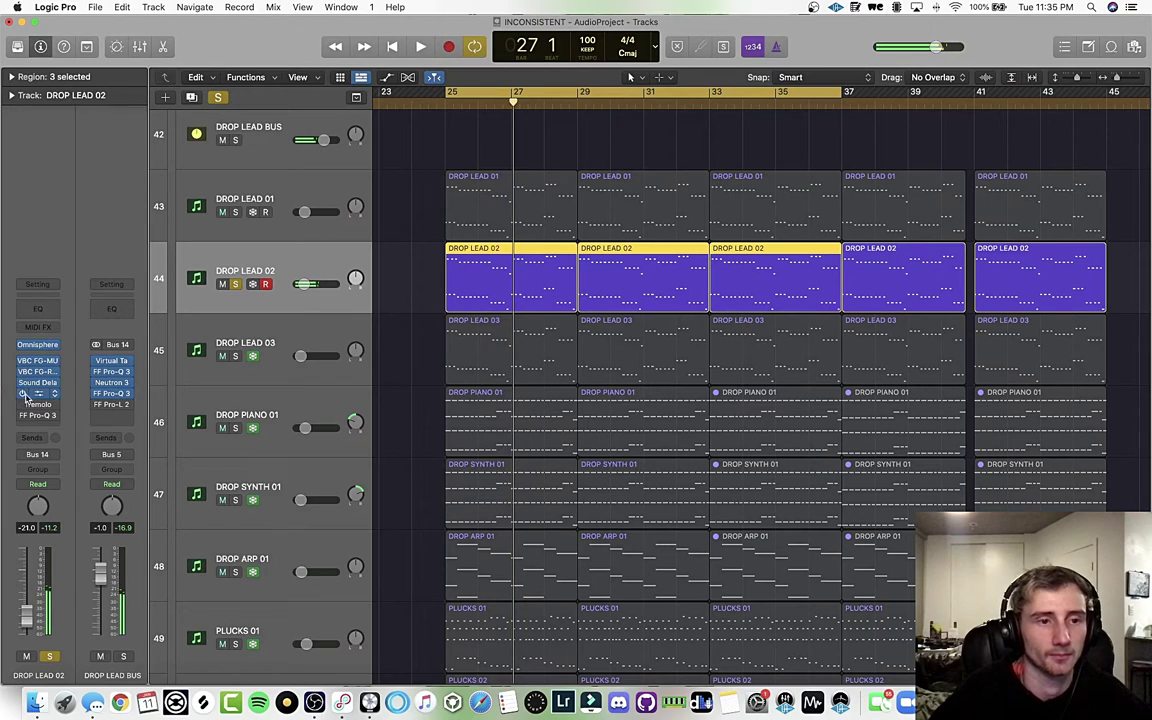
- Re-enable ValhallaRoom on DROP LEAD 02, play the track with the reverb, close the plug-in, and stop
{"action": "left_click", "coordinate": [37, 395]}
{"action": "key", "text": "space"}
{"action": "left_click_drag", "start_coordinate": [506, 184], "coordinate": [486, 177]}
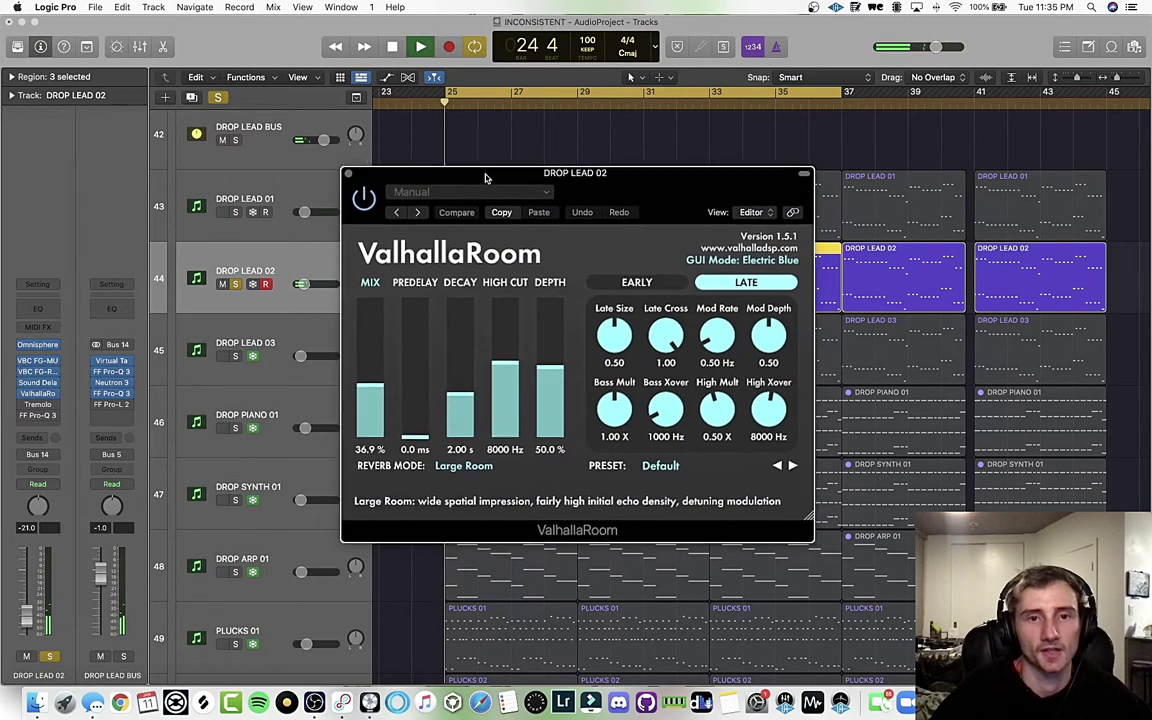
{"action": "left_click", "coordinate": [347, 174]}
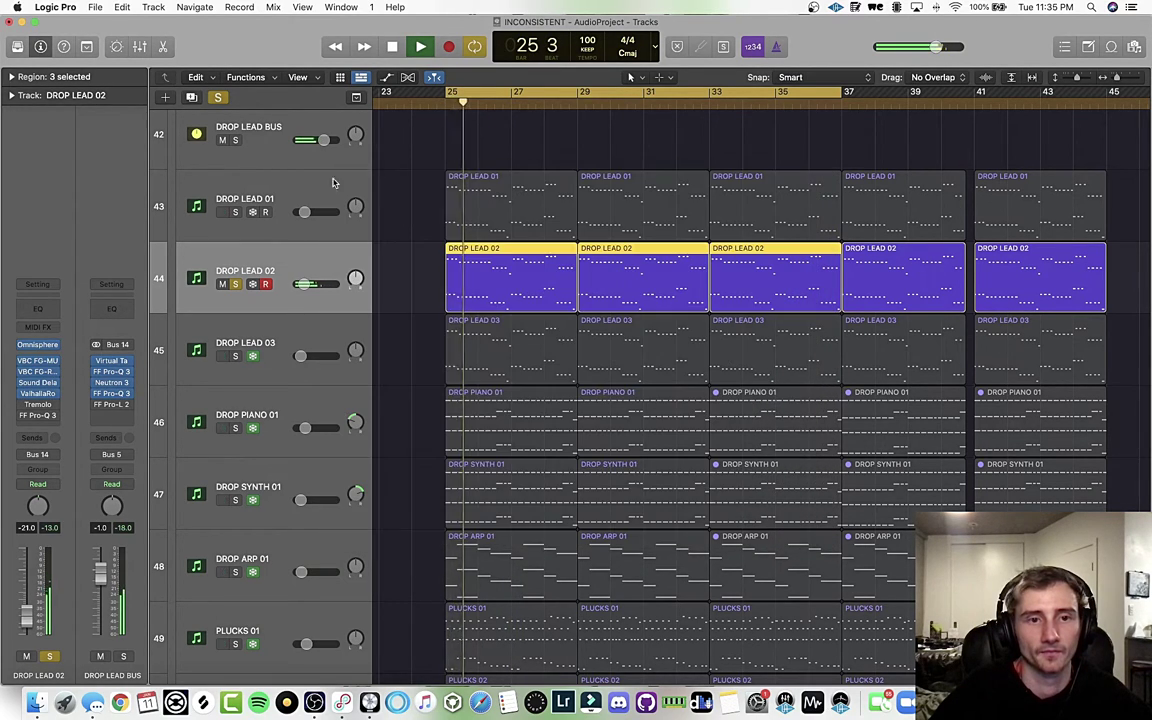
{"action": "key", "text": "space"}
- Solo DROP LEAD 01 alongside DROP LEAD 02 and play the two leads together briefly
{"action": "left_click", "coordinate": [234, 224], "text": "shift"}
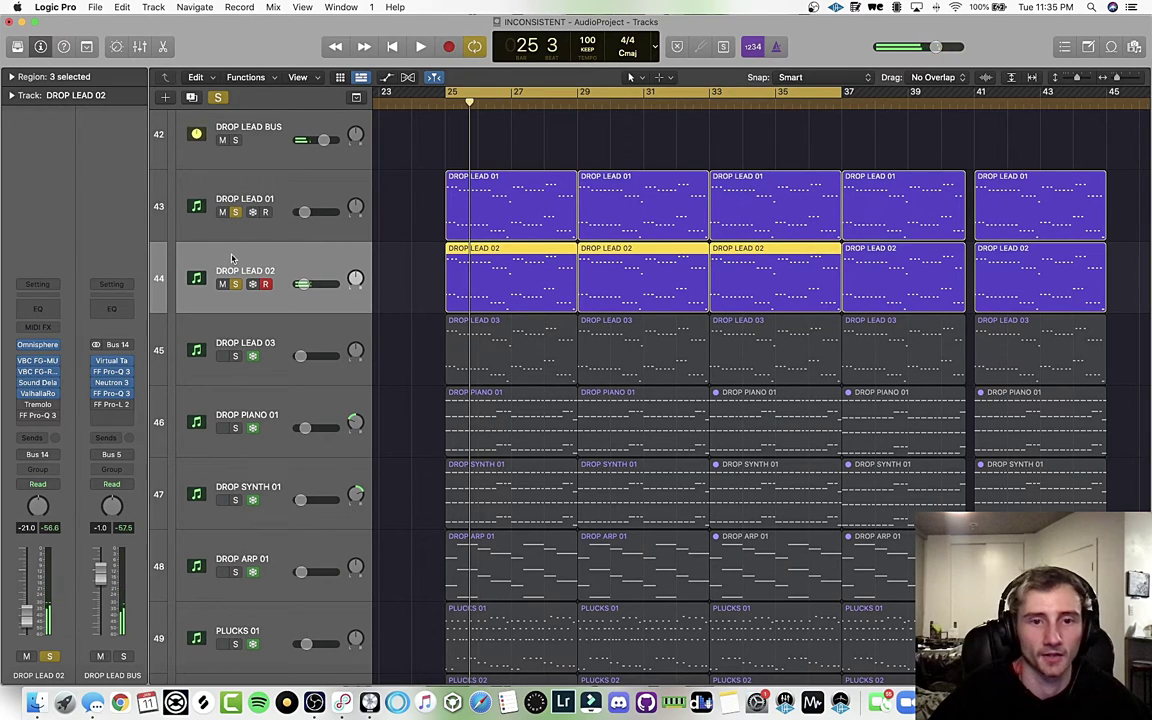
{"action": "key", "text": "space"}
{"action": "key", "text": "space"}
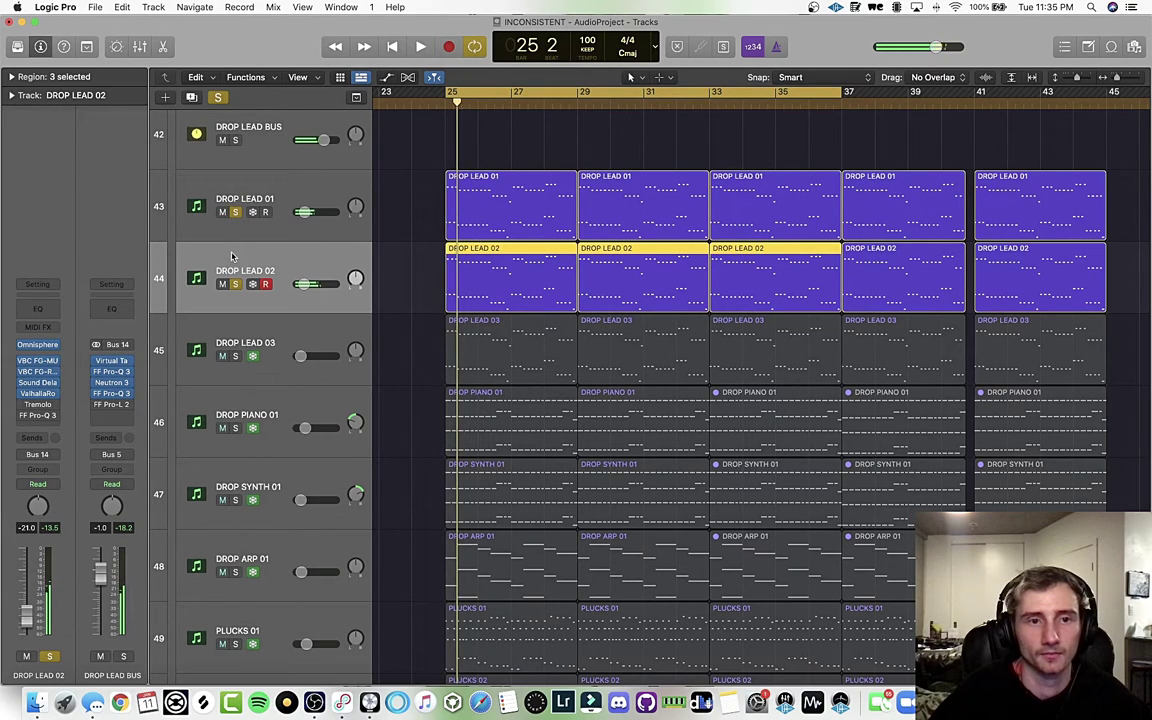
- Extend the cycle start back to bar 24 beat 3, unsolo DROP LEAD 01, and play DROP LEAD 02
{"action": "mouse_move", "coordinate": [440, 97]}
{"action": "left_mouse_down"}
{"action": "mouse_move", "coordinate": [398, 96]}
{"action": "mouse_move", "coordinate": [430, 96]}
{"action": "left_mouse_up"}
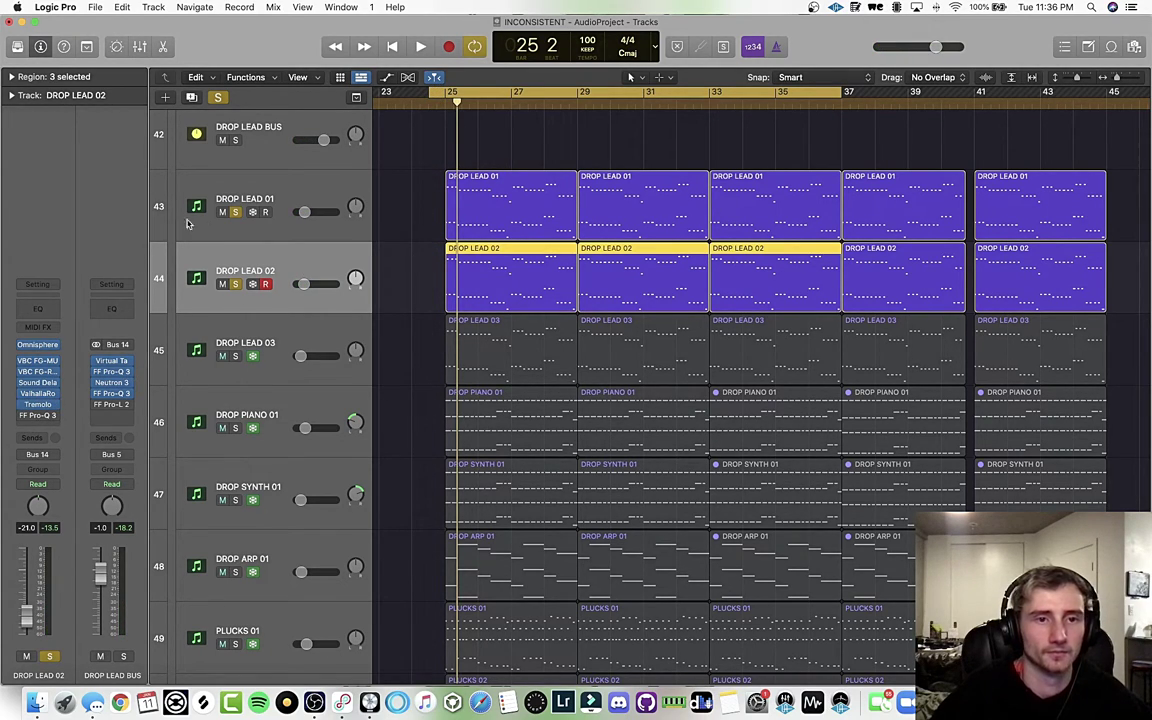
{"action": "left_click", "coordinate": [237, 212]}
{"action": "key", "text": "space"}
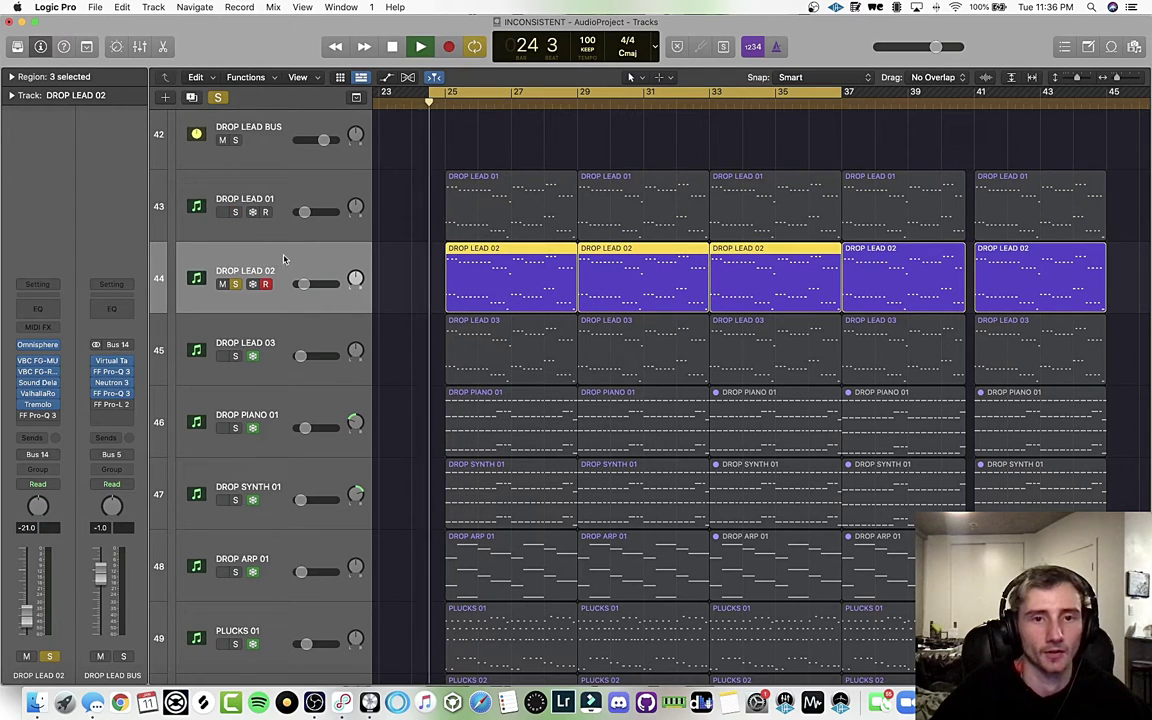
- Review DROP LEAD 02's Tremolo settings during playback, close the plug-in, and stop
{"action": "left_click", "coordinate": [37, 404]}
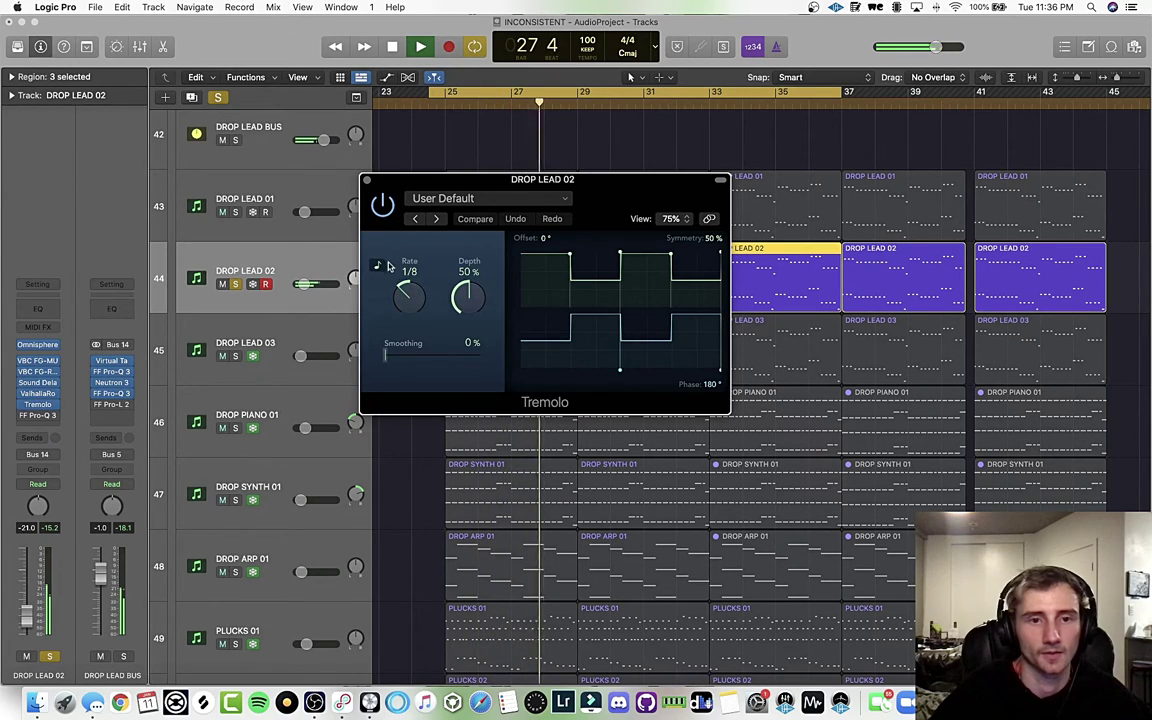
{"action": "left_click", "coordinate": [368, 183]}
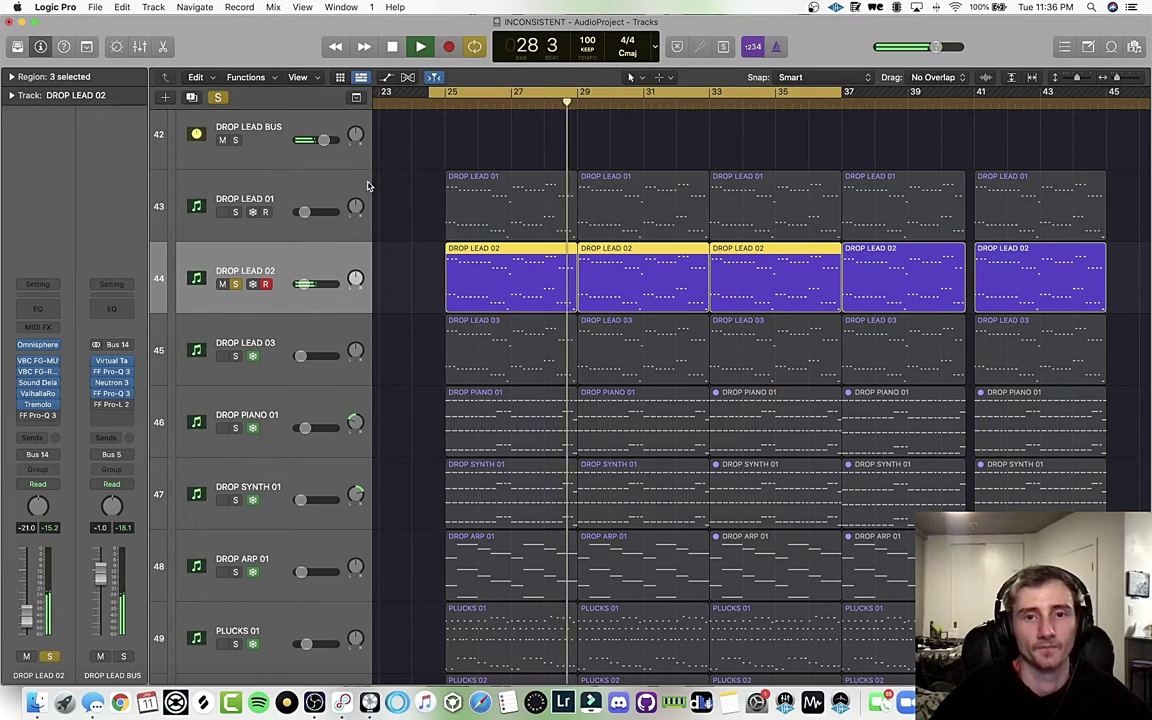
{"action": "key", "text": "space"}
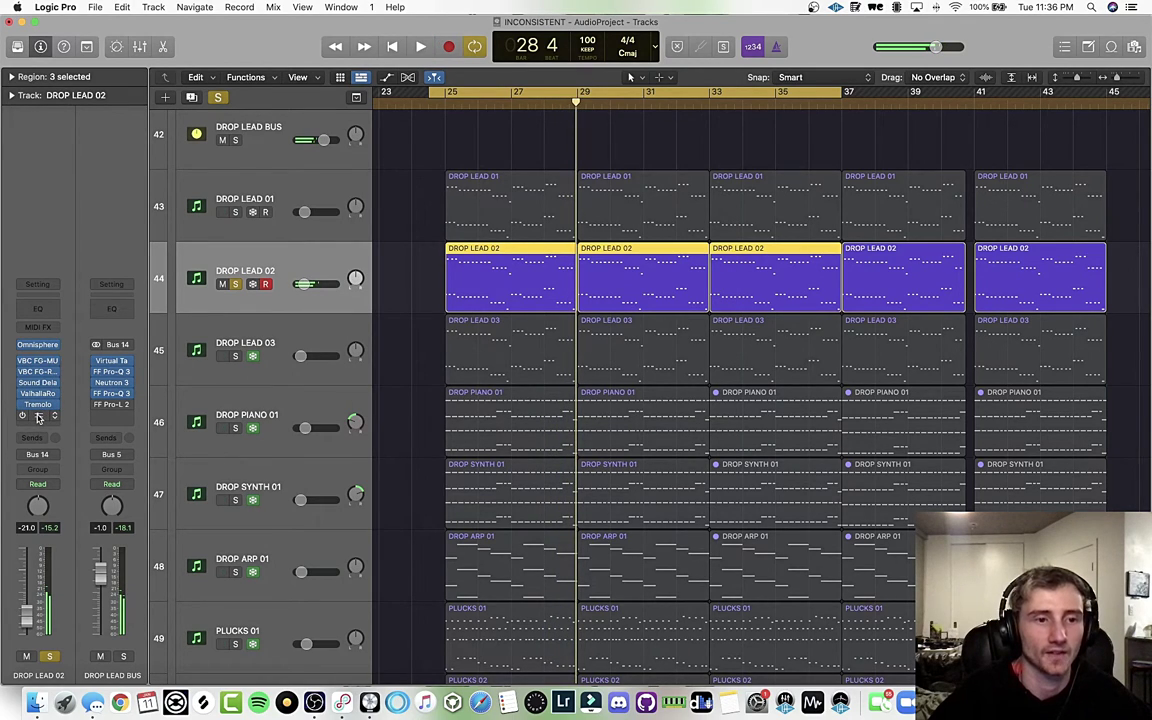
- Re-enable FF Pro-Q 3 on DROP LEAD 02, examine its EQ curve during playback, close it, and stop
{"action": "left_click", "coordinate": [39, 417]}
{"action": "key", "text": "space"}
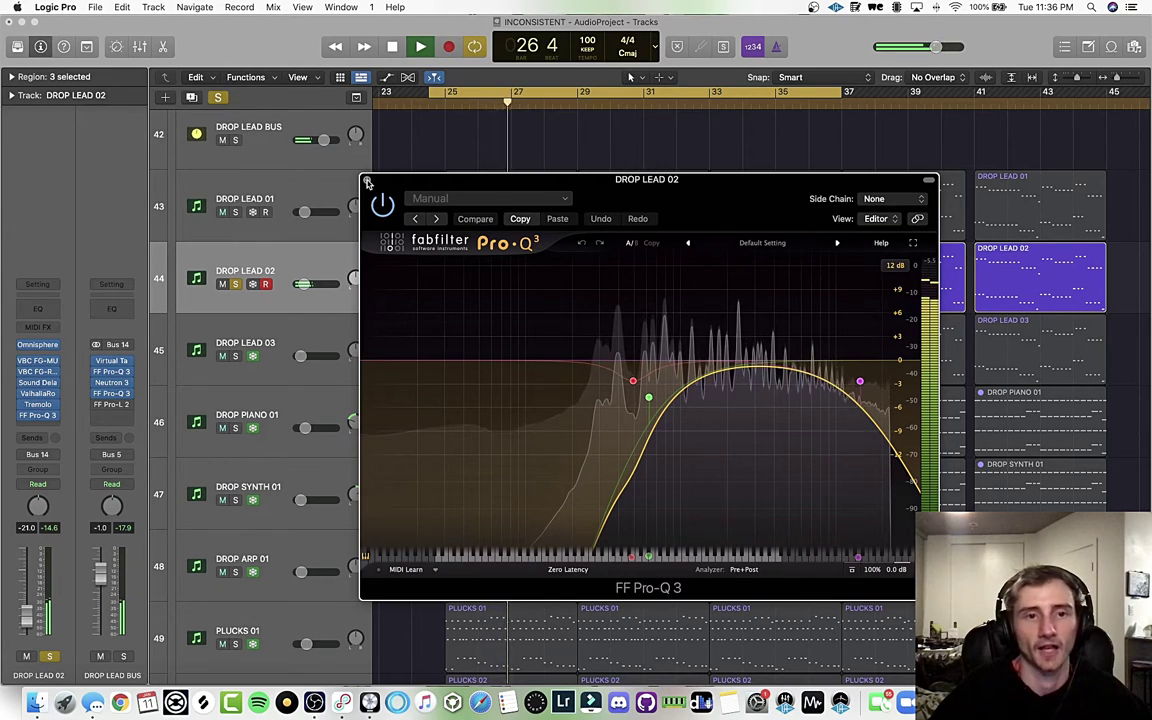
{"action": "left_click", "coordinate": [367, 180]}
{"action": "key", "text": "space"}
- Add DROP LEAD 01 to the solo and listen to both leads with DROP LEAD 02's full effects chain
{"action": "left_click", "coordinate": [235, 212]}
{"action": "key", "text": "space"}
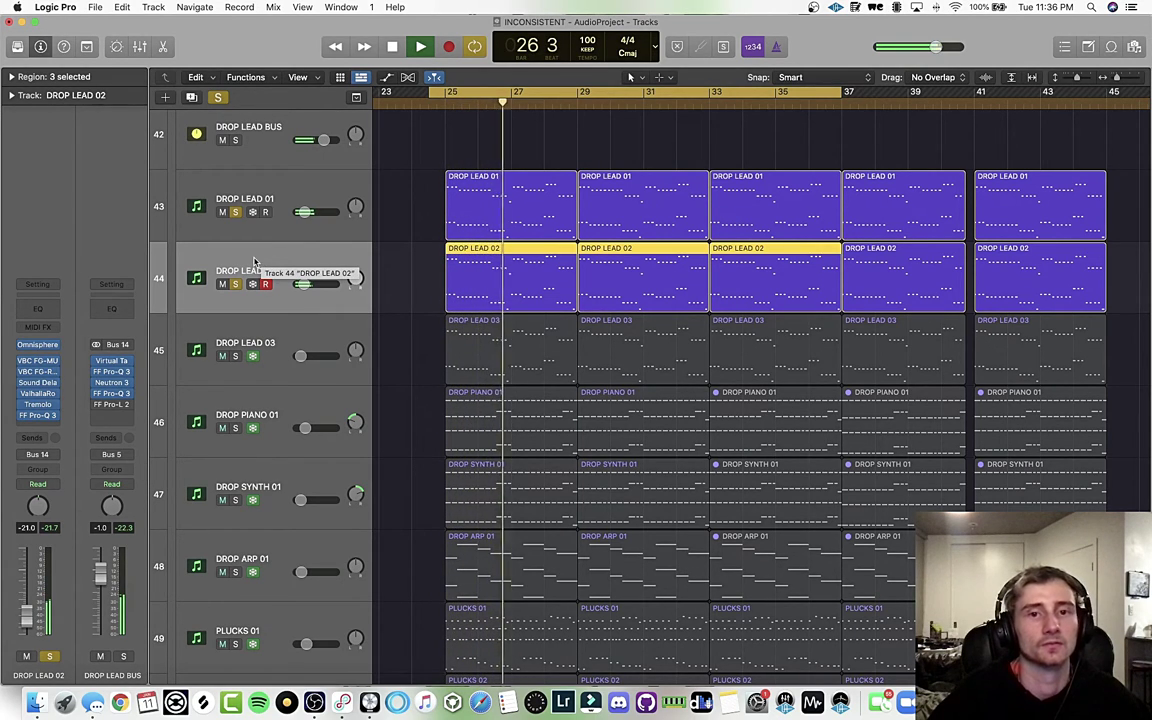
{"action": "key", "text": "space"}
- Switch the solo from DROP LEAD 01 and 02 to DROP LEAD 03 and start playback
{"action": "left_click", "coordinate": [235, 356]}
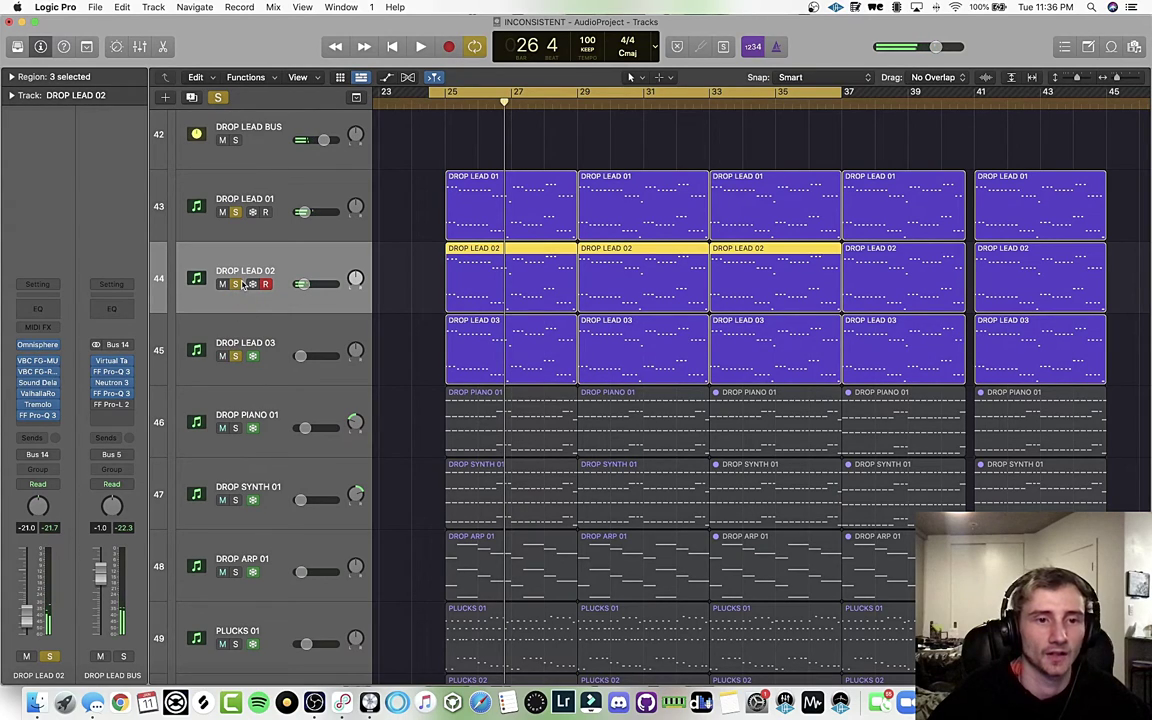
{"action": "left_click", "coordinate": [235, 212]}
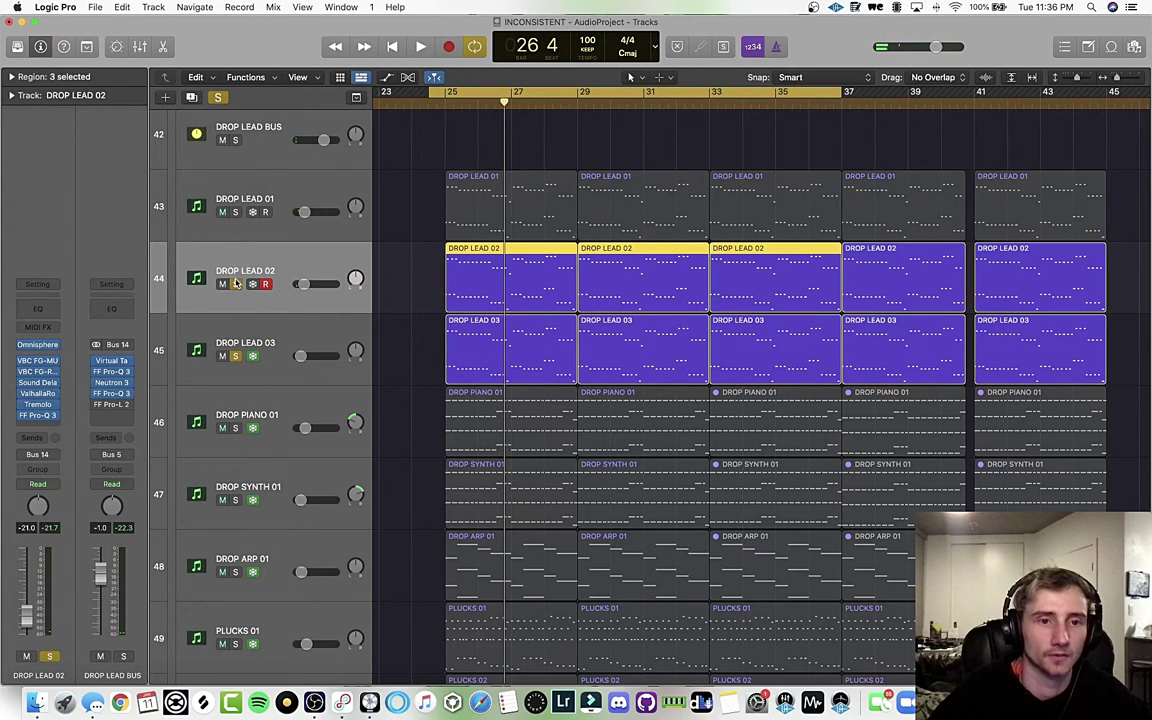
{"action": "left_click", "coordinate": [235, 284]}
{"action": "key", "text": "space"}
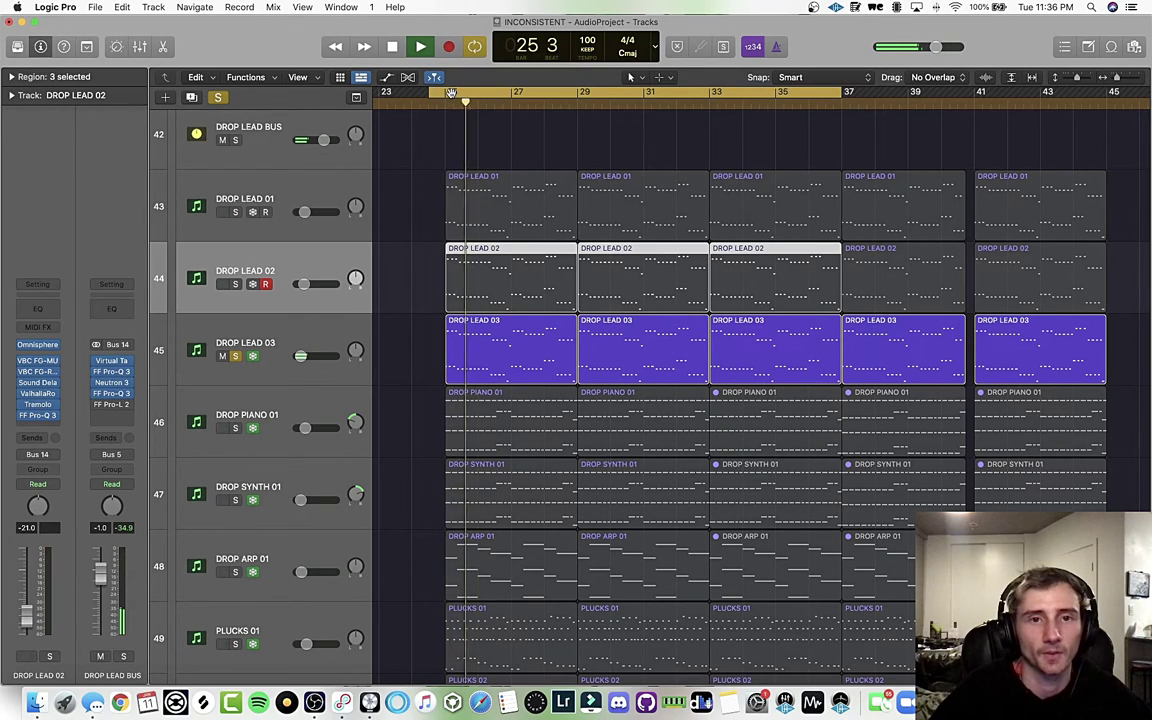
- Set the cycle range to bars 25 through 33, stop playback, and unfreeze DROP LEAD 03
{"action": "left_click_drag", "start_coordinate": [451, 93], "coordinate": [705, 110]}
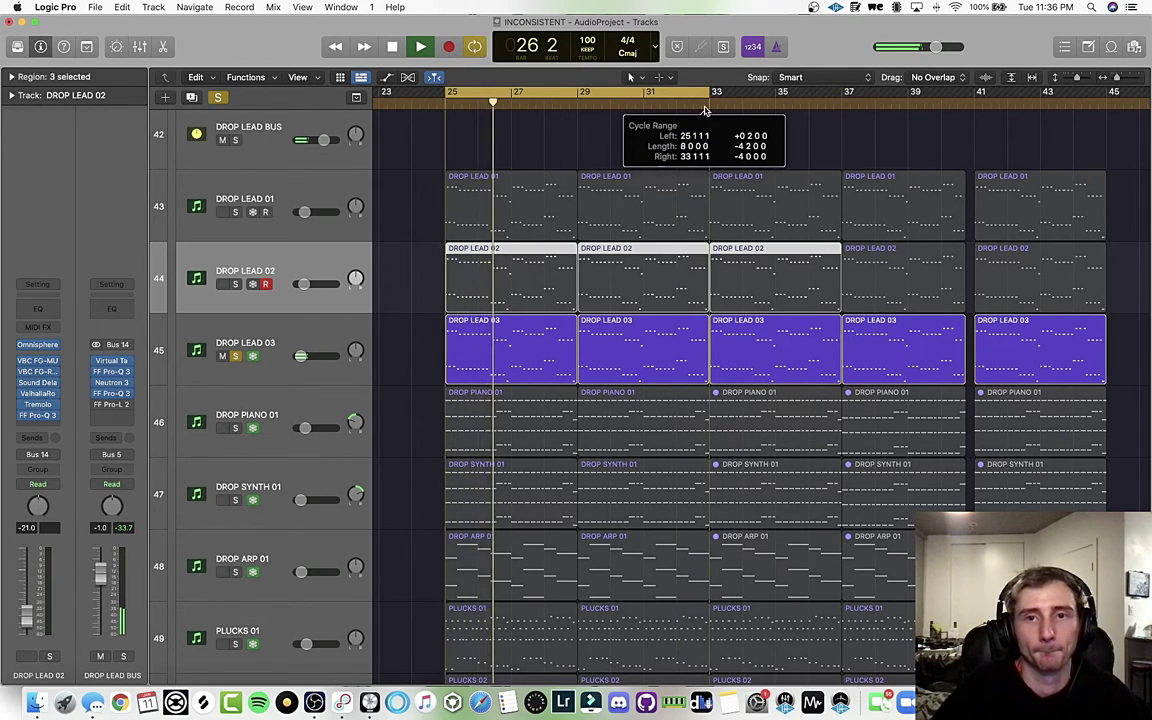
{"action": "left_click", "coordinate": [205, 340]}
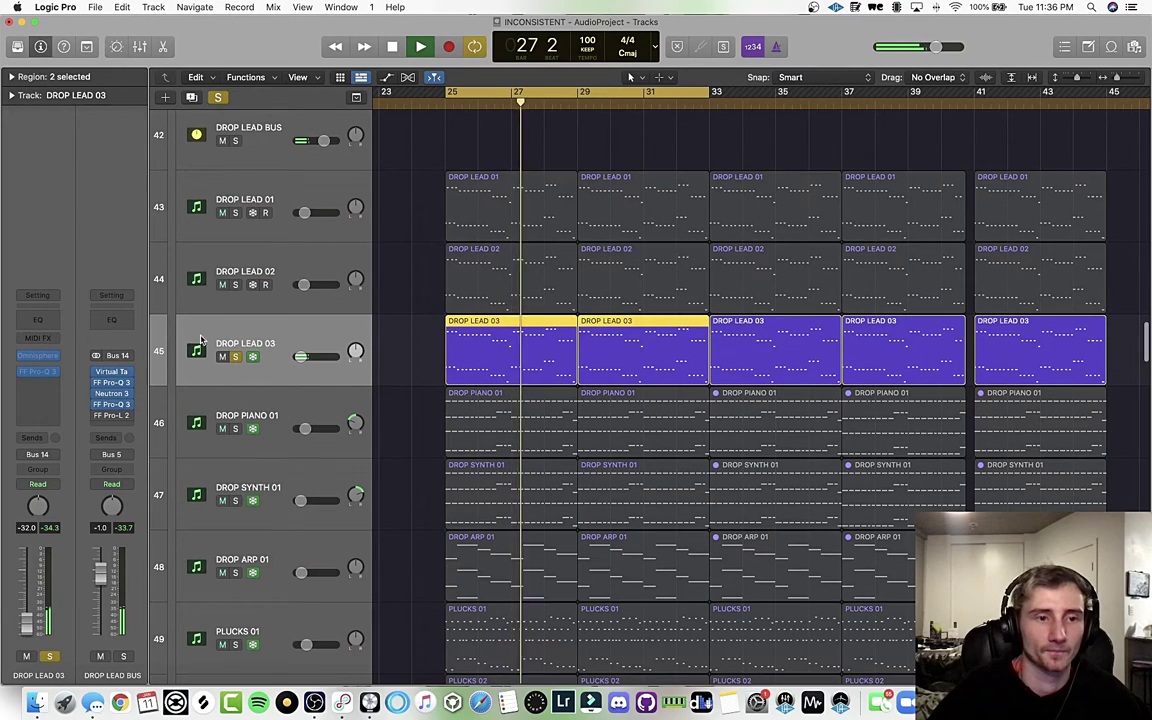
{"action": "key", "text": "space"}
{"action": "scroll", "coordinate": [204, 372], "scroll_direction": "up", "scroll_amount": 1}
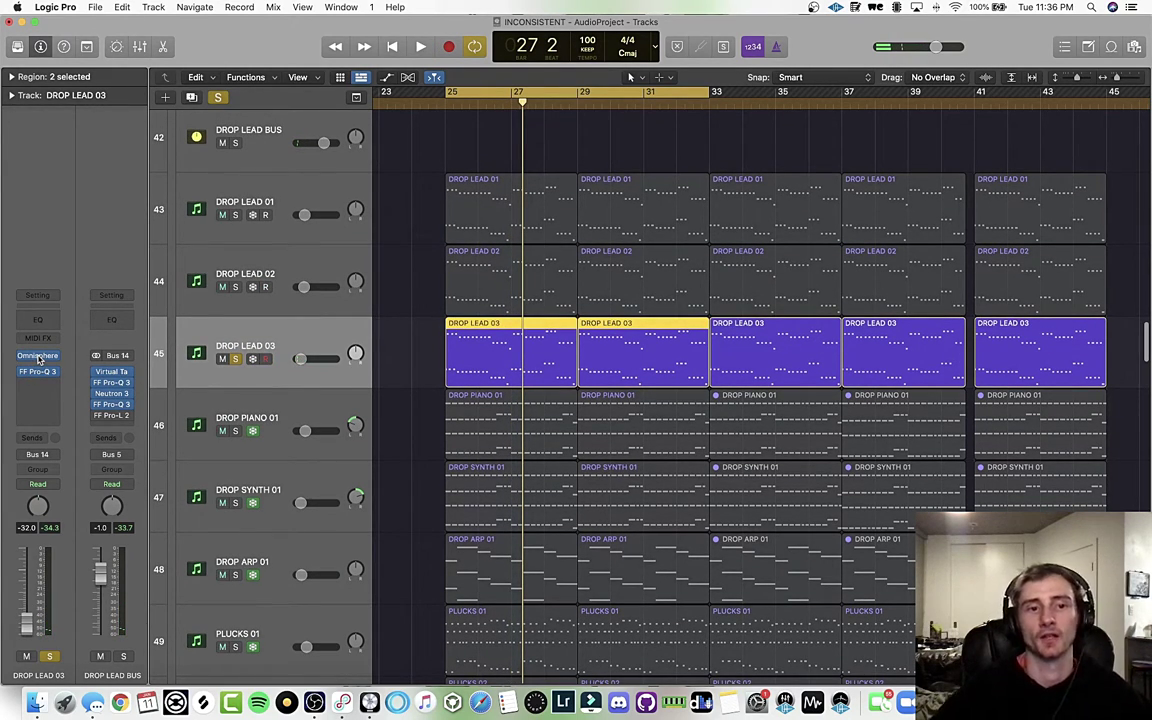
- Open DROP LEAD 03's Omnisphere instrument to show the D50 - I Remember the Eighties patch, and close it
{"action": "left_click", "coordinate": [38, 356]}
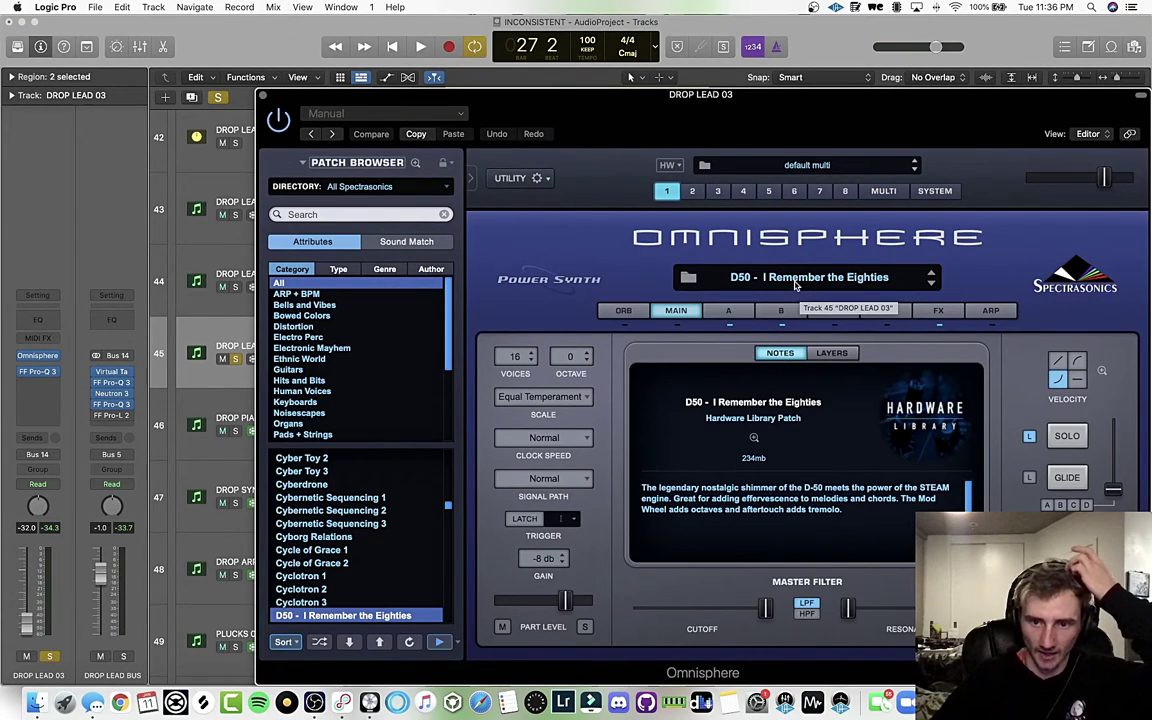
{"action": "left_click_drag", "start_coordinate": [594, 96], "coordinate": [517, 98]}
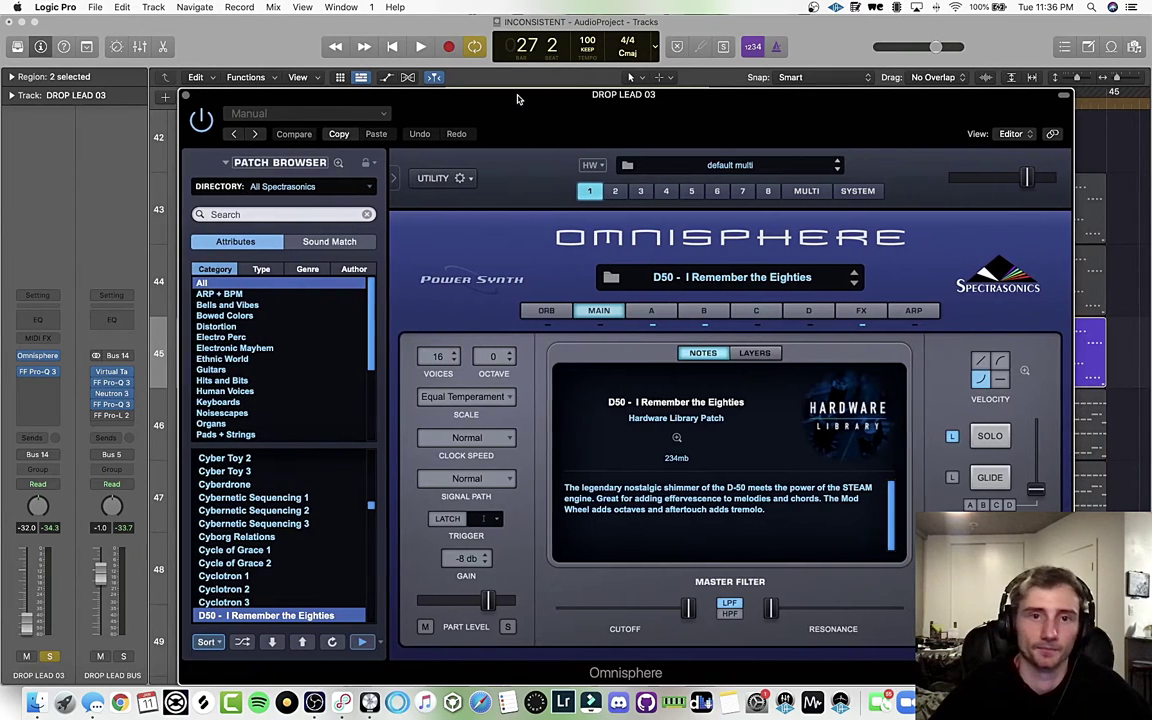
{"action": "left_click", "coordinate": [185, 96]}
- Open DROP LEAD 03's FF Pro-Q 3 during playback, audition its 2993 Hz band alone, and close the EQ
{"action": "scroll", "coordinate": [440, 330], "scroll_direction": "up", "scroll_amount": 1}
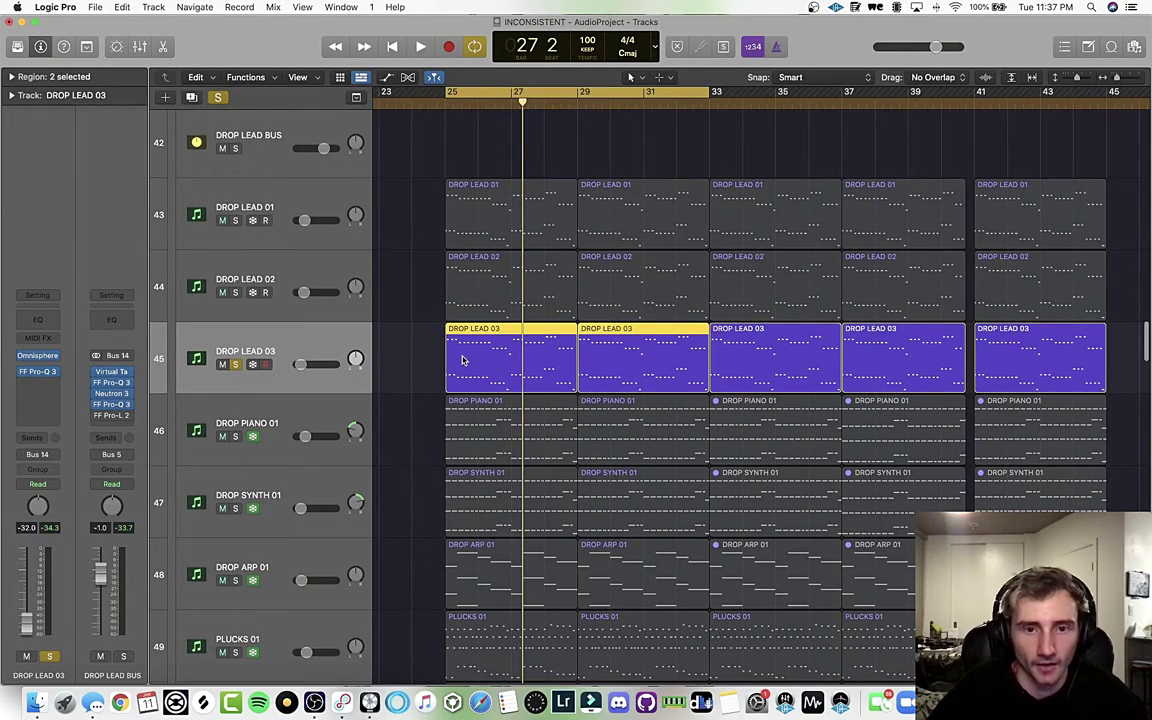
{"action": "left_click", "coordinate": [42, 376]}
{"action": "left_click_drag", "start_coordinate": [776, 234], "coordinate": [648, 156]}
{"action": "key", "text": "space"}
{"action": "mouse_move", "coordinate": [625, 345]}
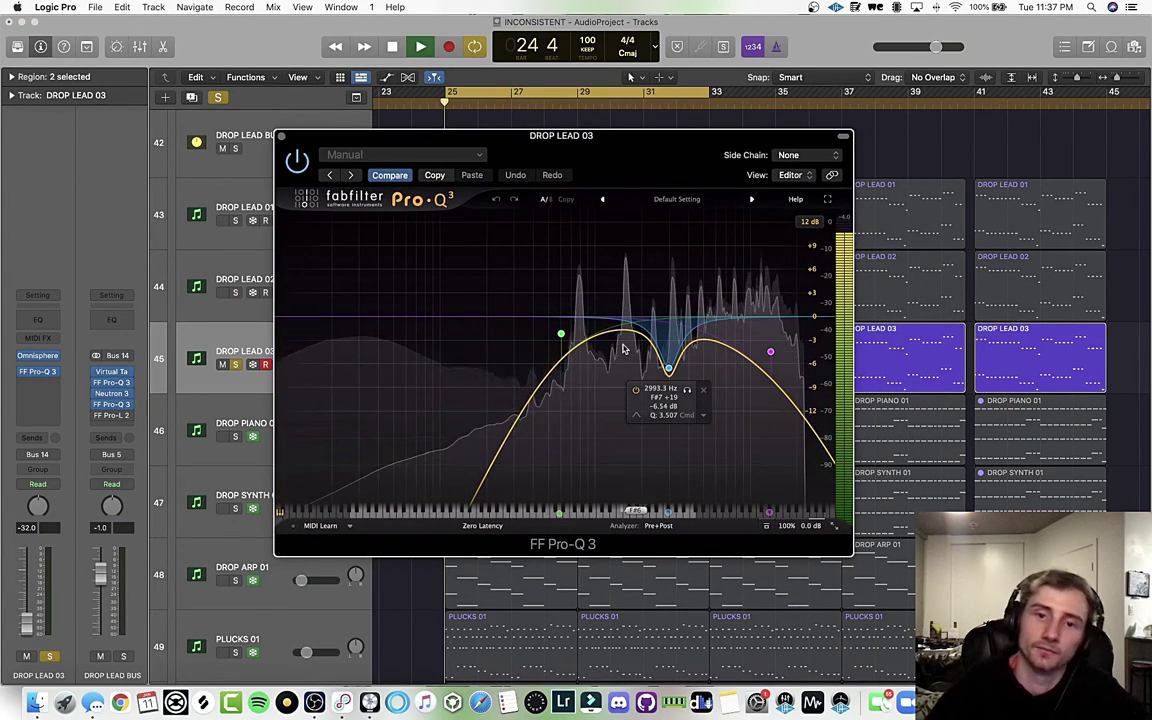
{"action": "left_click", "coordinate": [687, 390]}
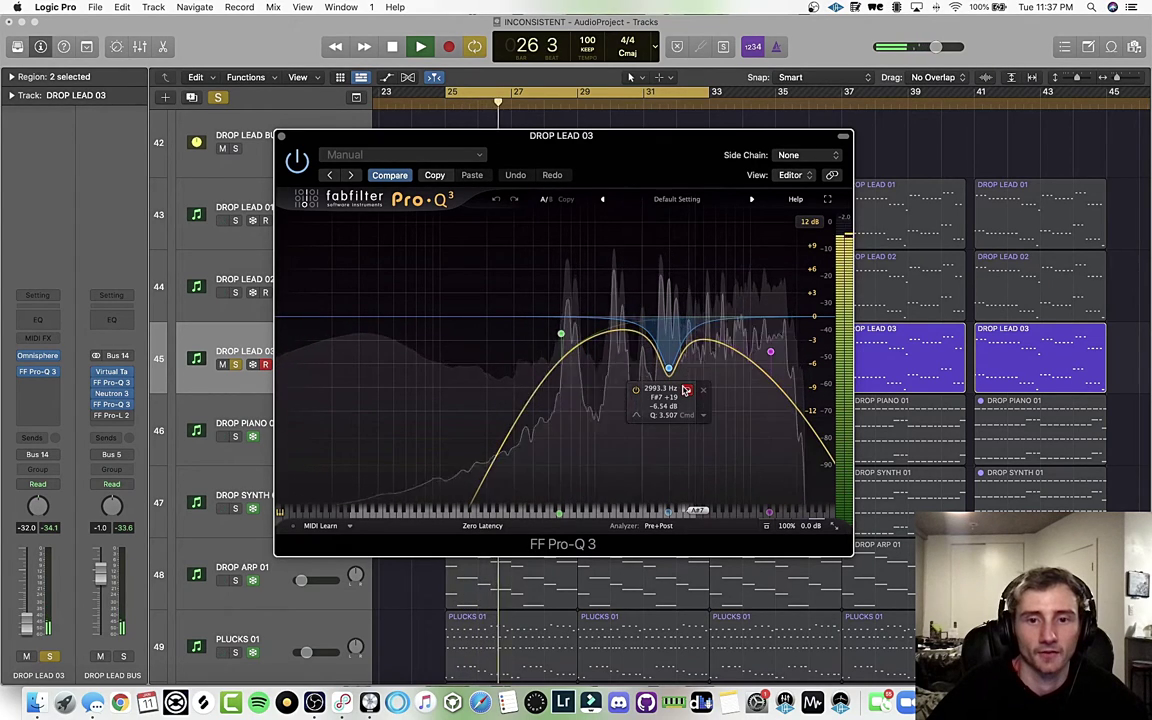
{"action": "left_click", "coordinate": [281, 136]}
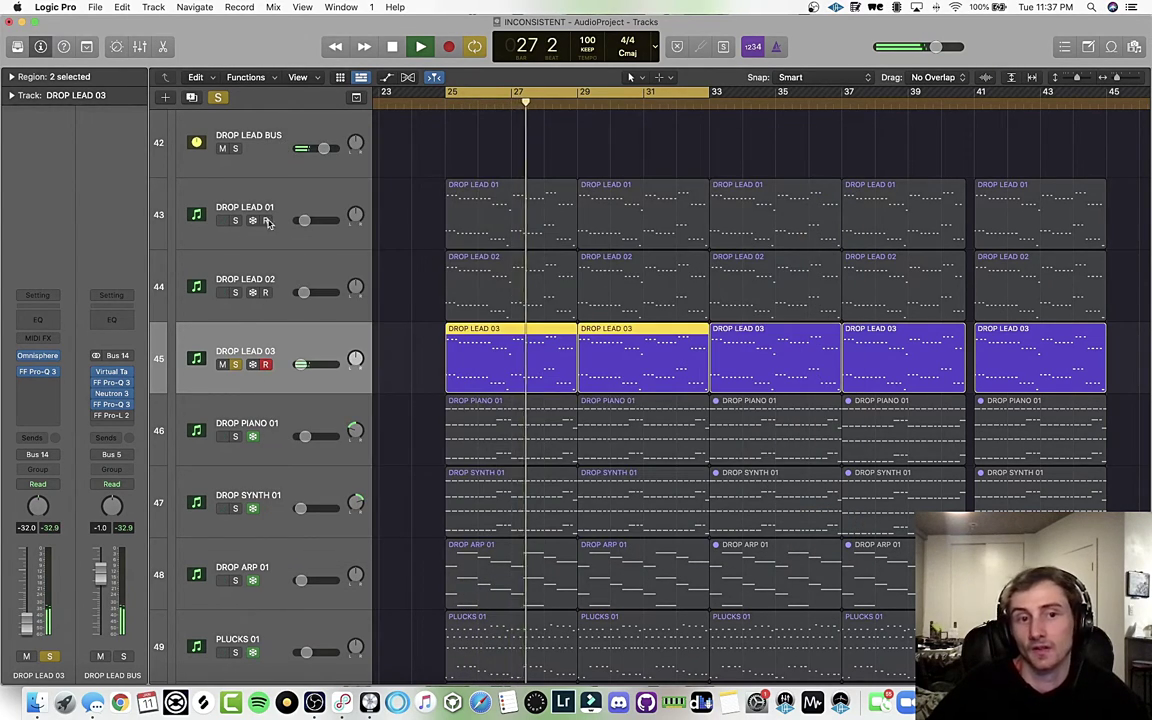
- Add DROP LEAD 02 and DROP LEAD 01 to the solo and listen to all three leads together
{"action": "left_click", "coordinate": [235, 291]}
{"action": "left_click", "coordinate": [235, 220]}
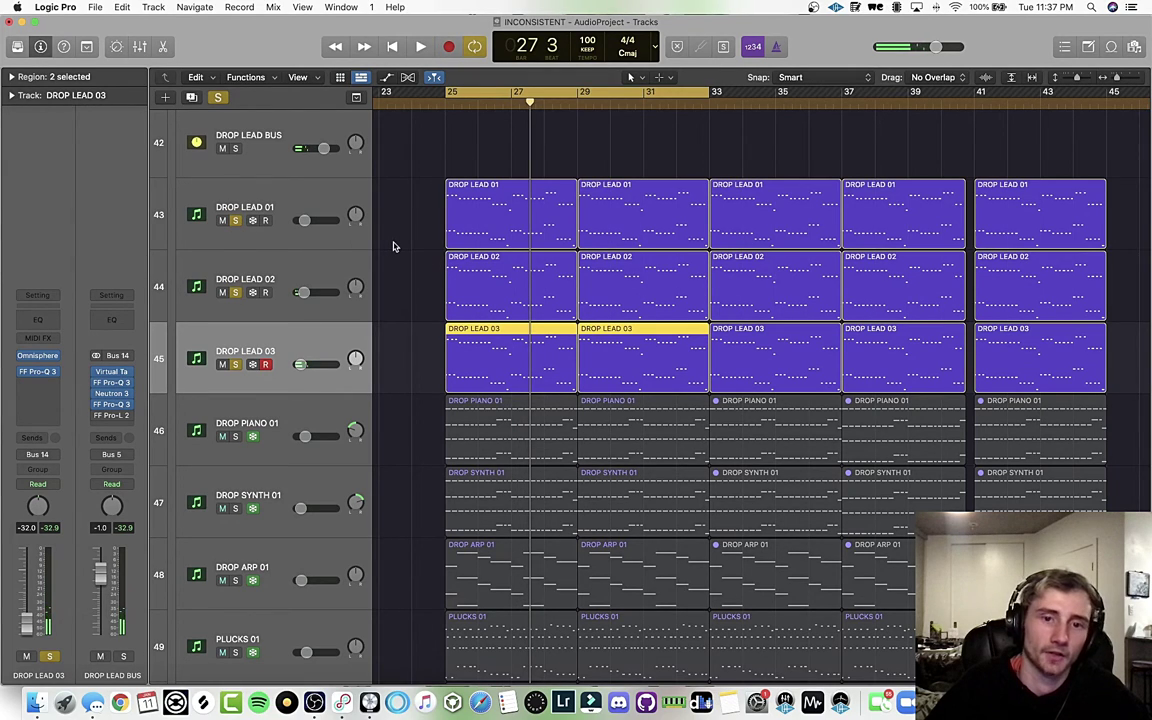
{"action": "key", "text": "space"}
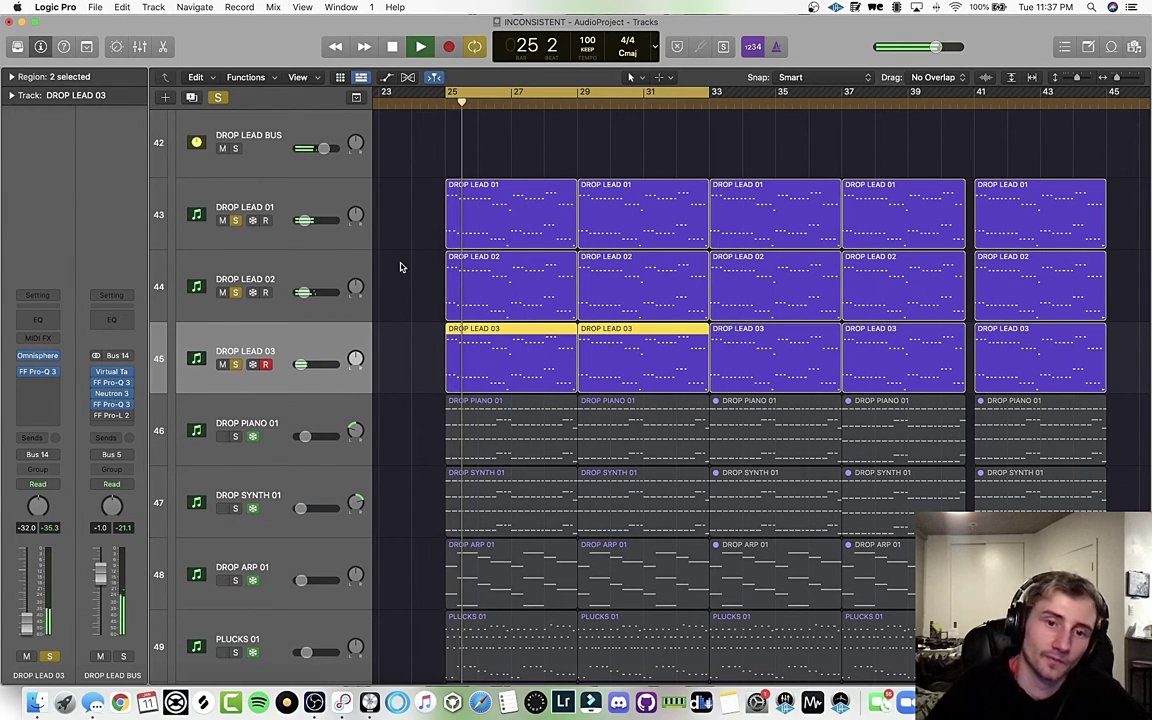
{"action": "scroll", "coordinate": [262, 274], "scroll_direction": "up", "scroll_amount": 3}
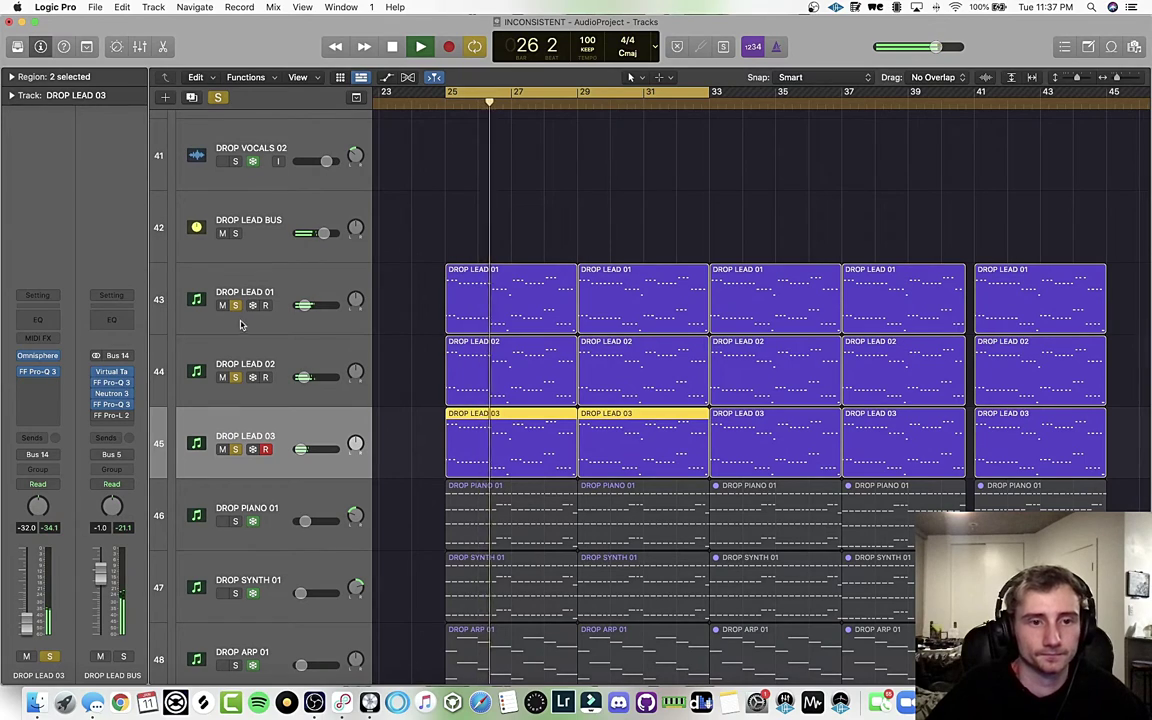
{"action": "scroll", "coordinate": [244, 327], "scroll_direction": "down", "scroll_amount": 2}
{"action": "key", "text": "space"}
- Compare the soloed leads with and without the DROP LEAD BUS effects, leaving the whole chain bypassed
{"action": "left_click", "coordinate": [265, 231]}
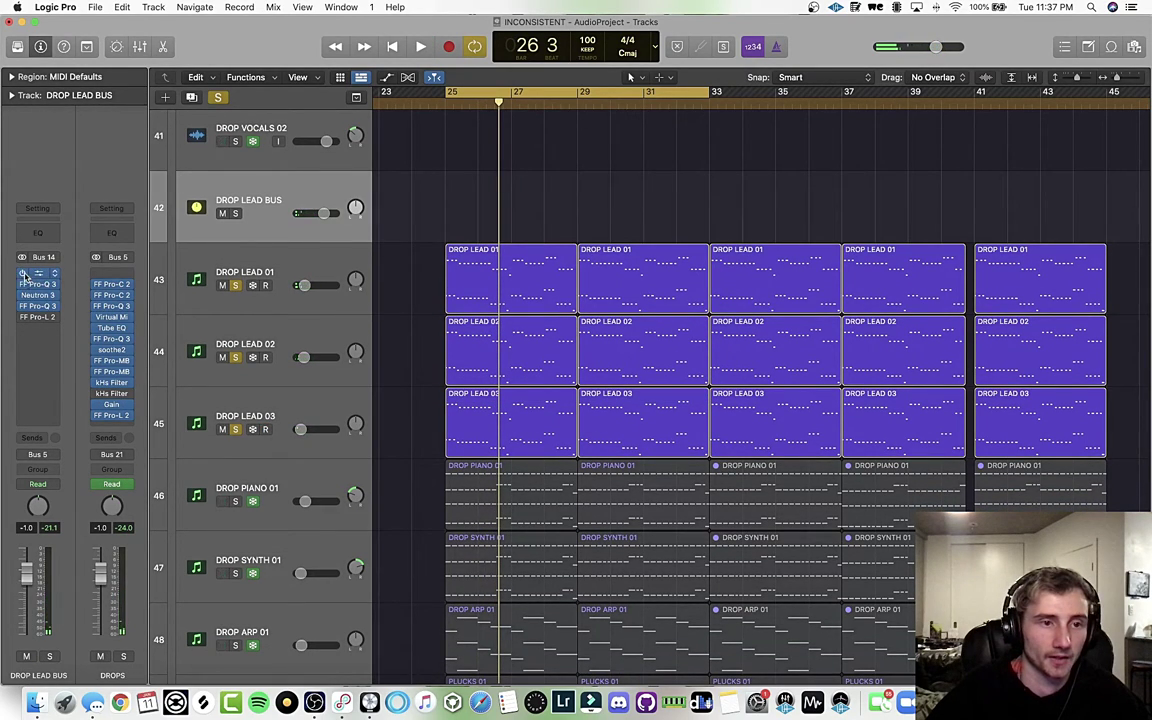
{"action": "left_click", "coordinate": [228, 399]}
{"action": "left_click", "coordinate": [271, 224]}
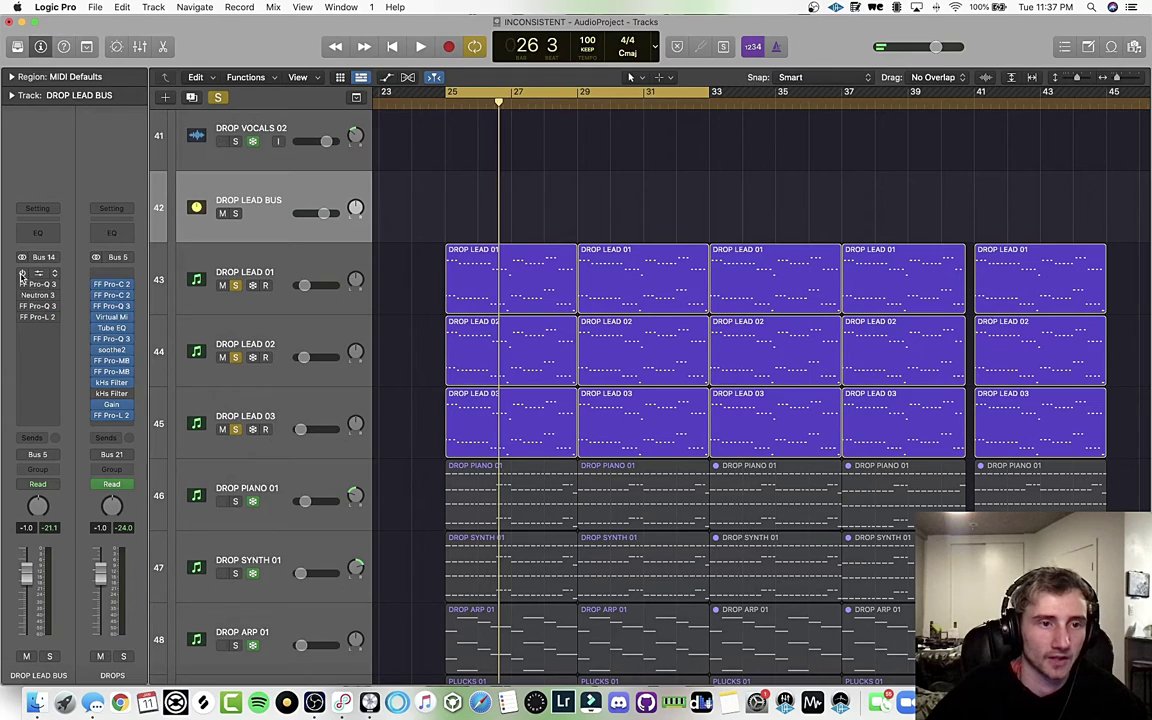
{"action": "key", "text": "space"}
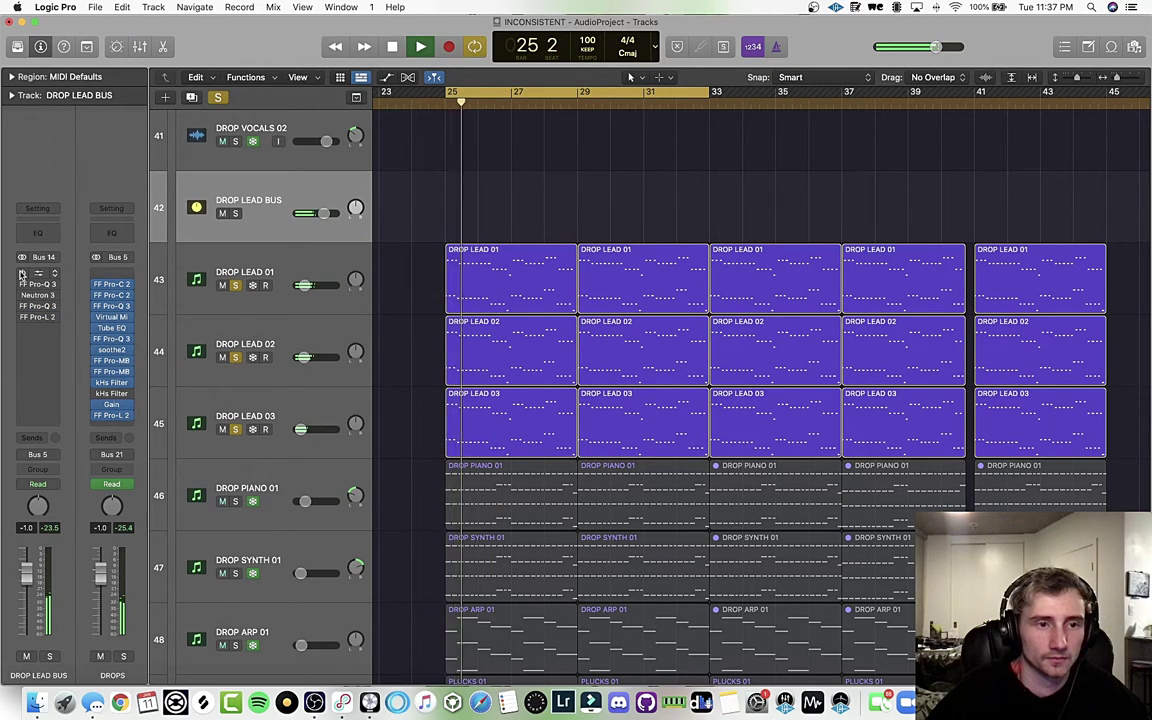
{"action": "left_click", "coordinate": [21, 274], "text": "alt"}
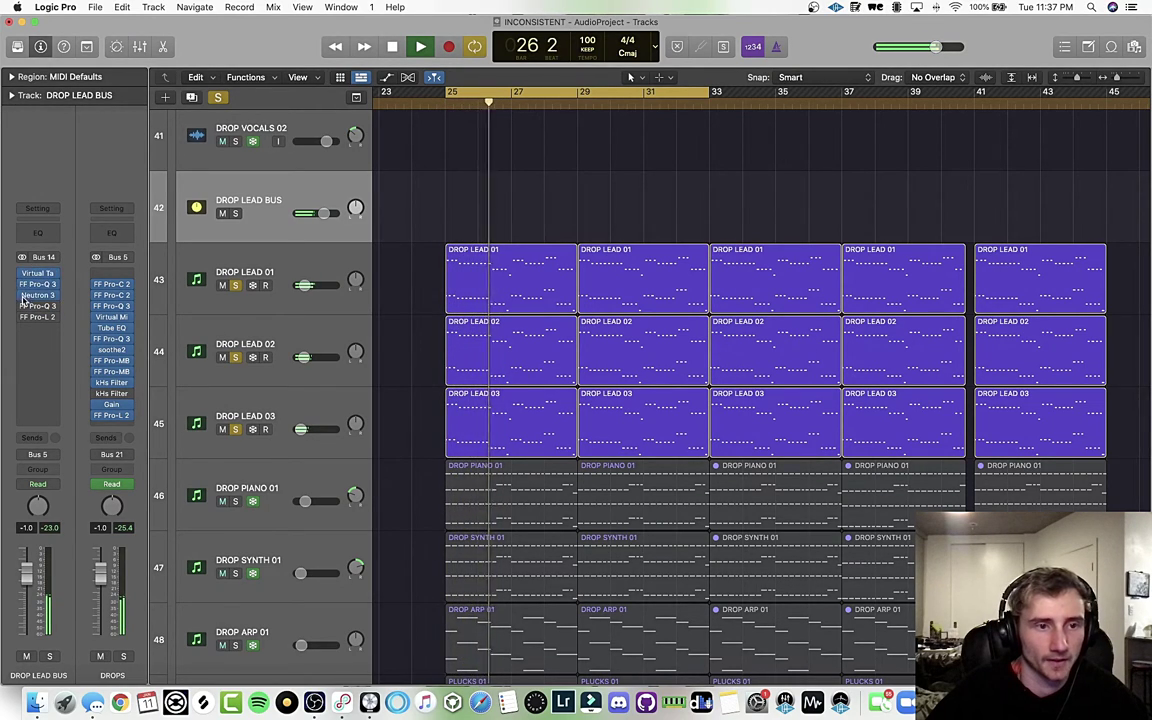
{"action": "key", "text": "space"}
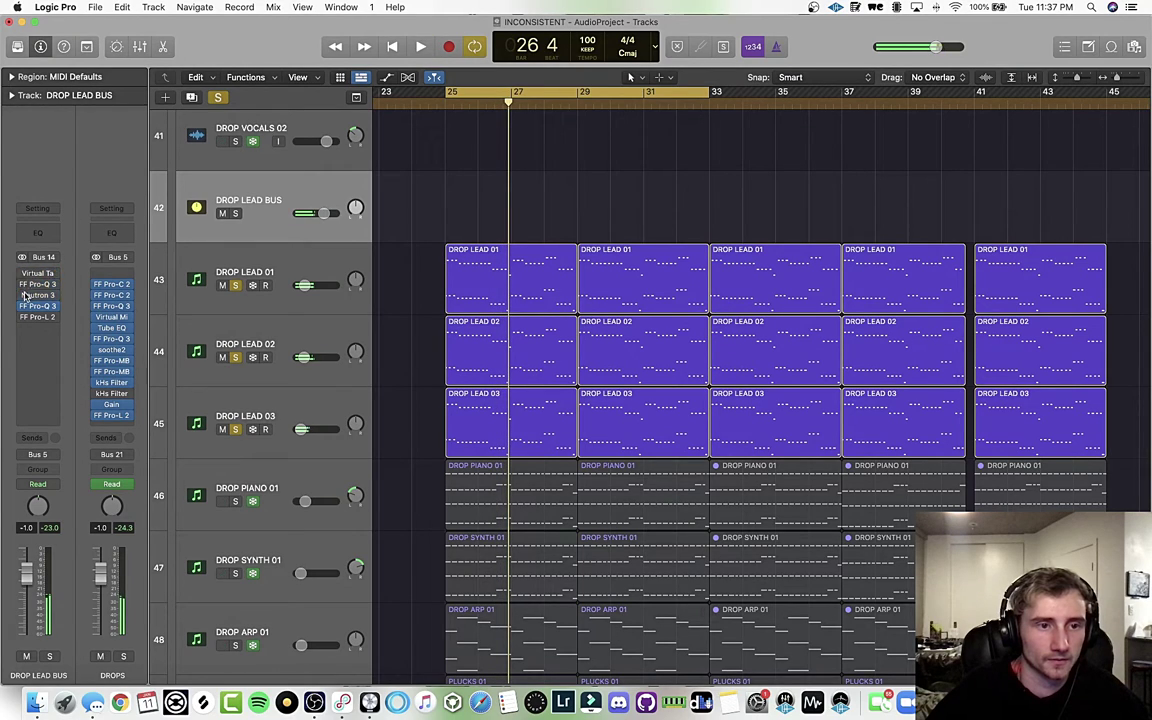
- Open and enable Virtual Tape Machines on the DROP LEAD BUS and toggle its process/bypass switch during playback
{"action": "left_click", "coordinate": [38, 274]}
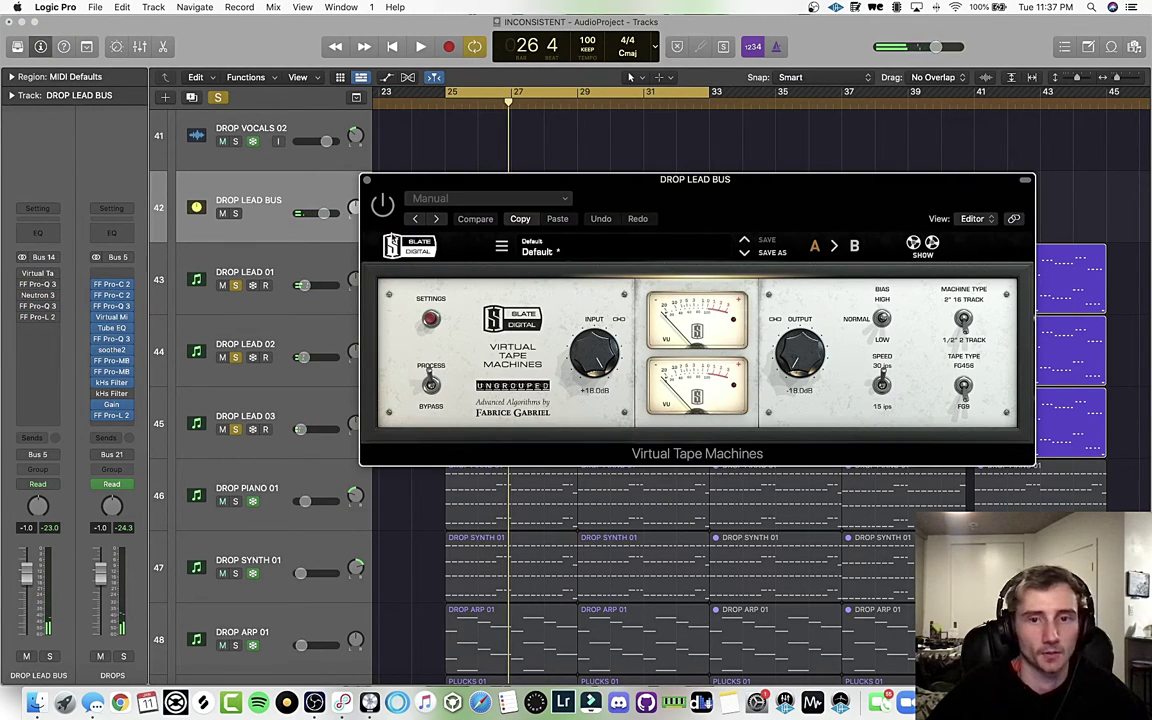
{"action": "key", "text": "space"}
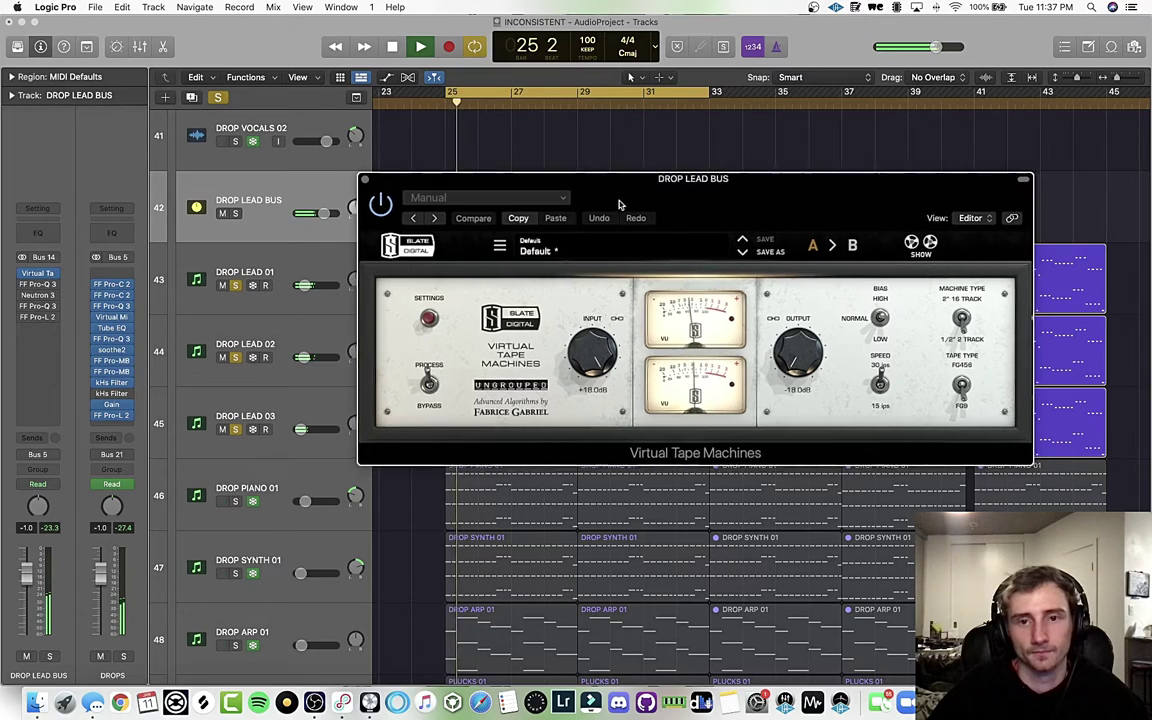
{"action": "left_click_drag", "start_coordinate": [620, 200], "coordinate": [567, 196]}
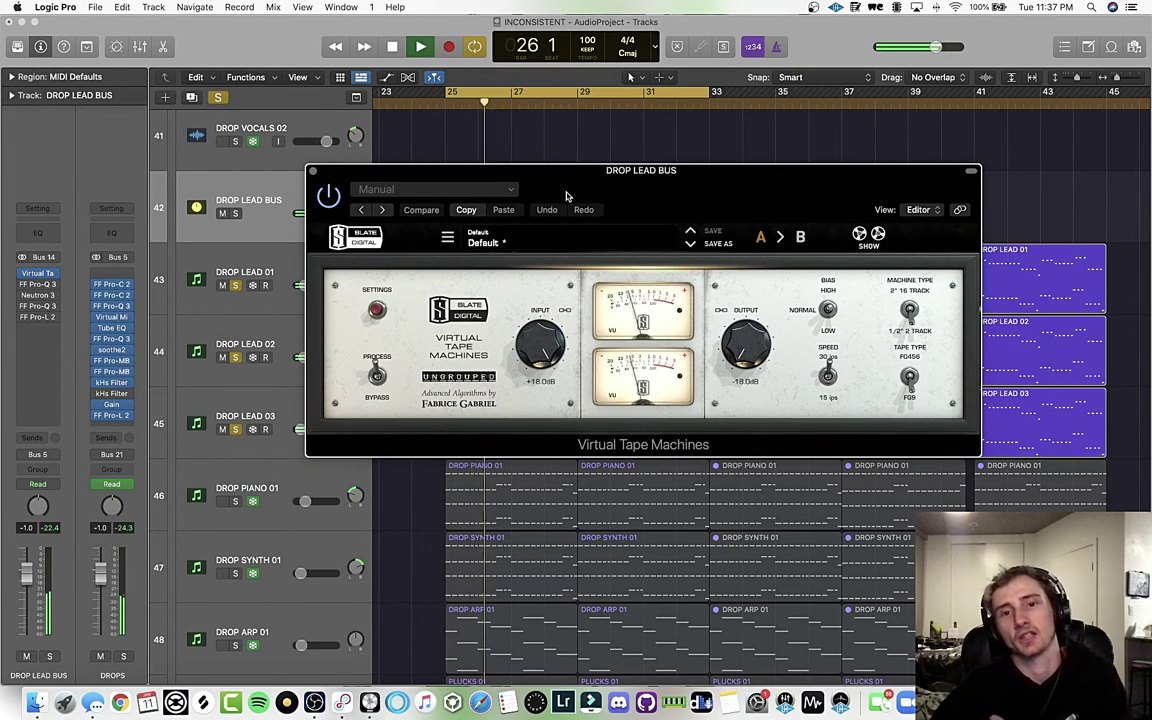
{"action": "left_click", "coordinate": [377, 380]}
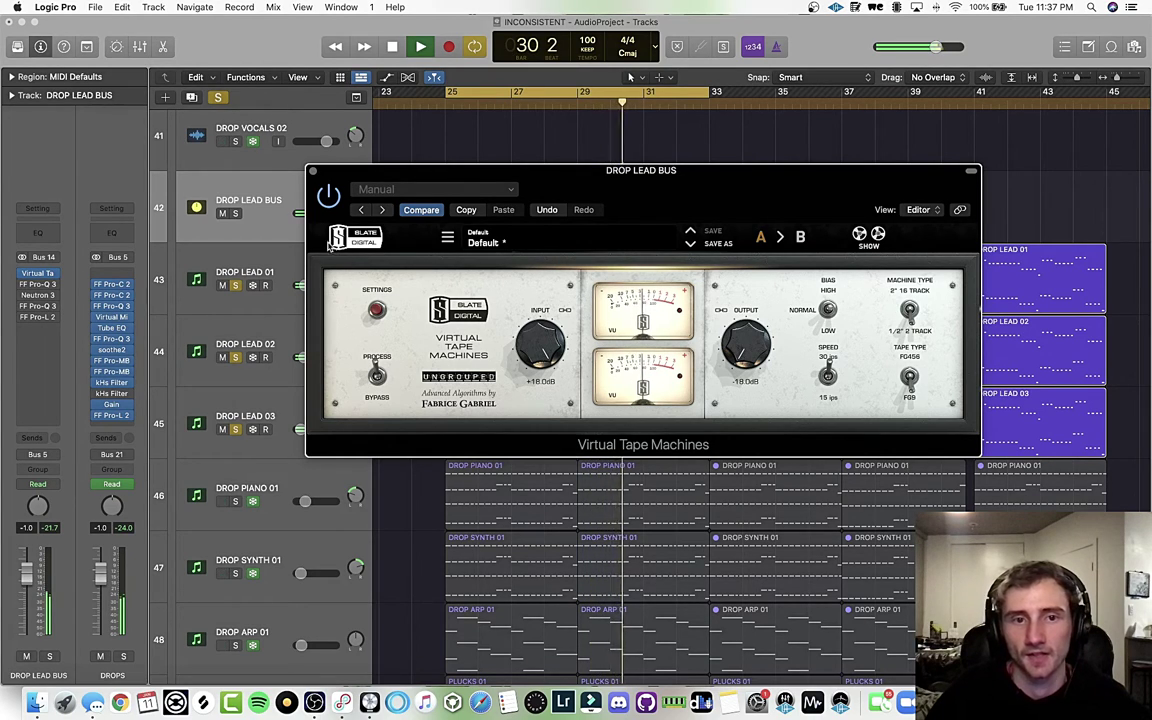
- Enable the first FF Pro-Q 3 on the DROP LEAD BUS, view its curve during playback, and close it
{"action": "left_click", "coordinate": [38, 284]}
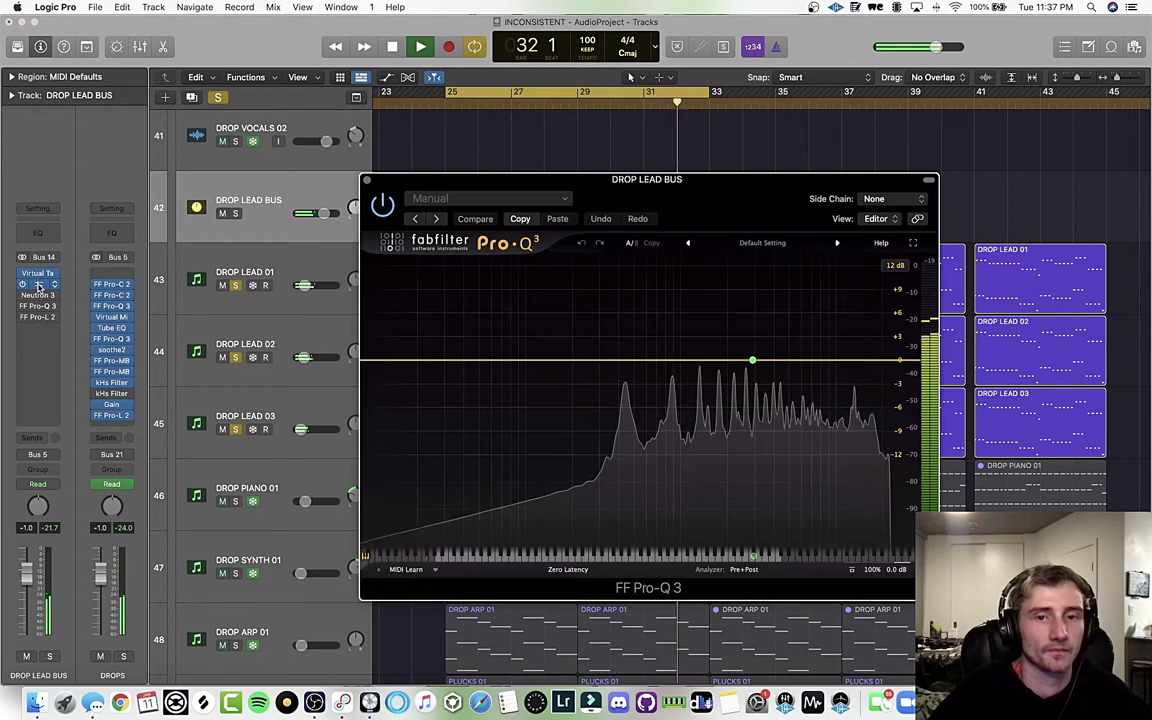
{"action": "left_click_drag", "start_coordinate": [722, 211], "coordinate": [654, 188]}
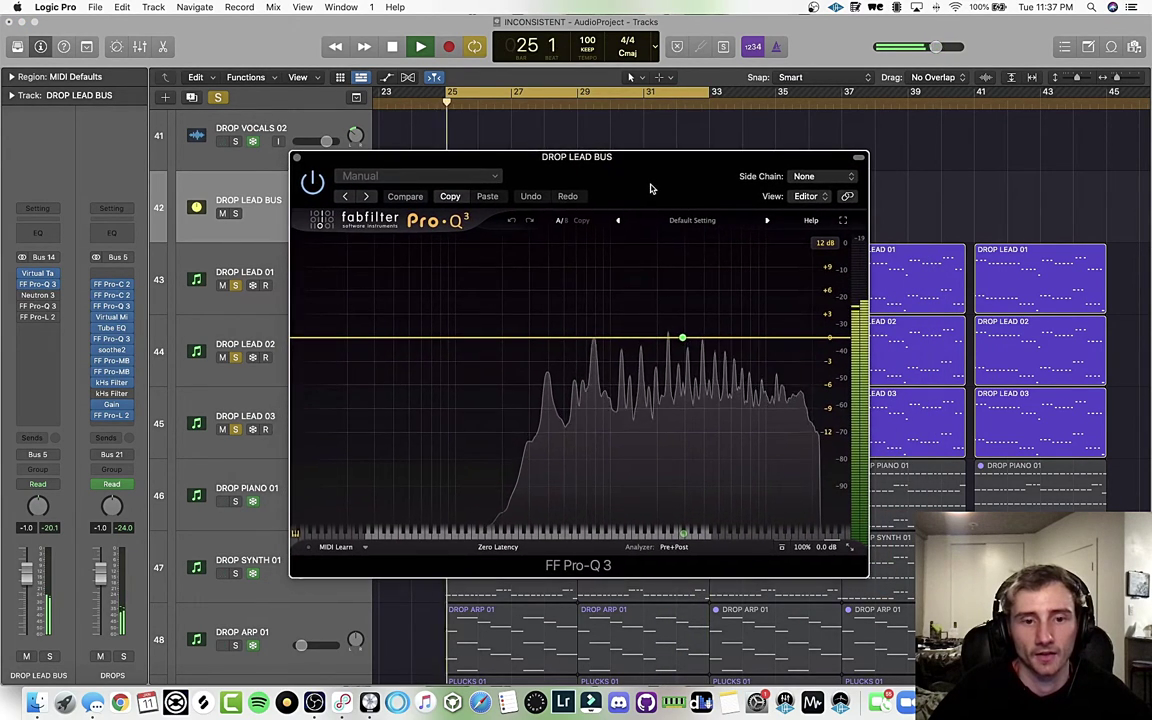
{"action": "left_click", "coordinate": [296, 158]}
- Show track automation, check the DROP LEAD BUS's list of automation parameters, and hide automation again
{"action": "key", "text": "a"}
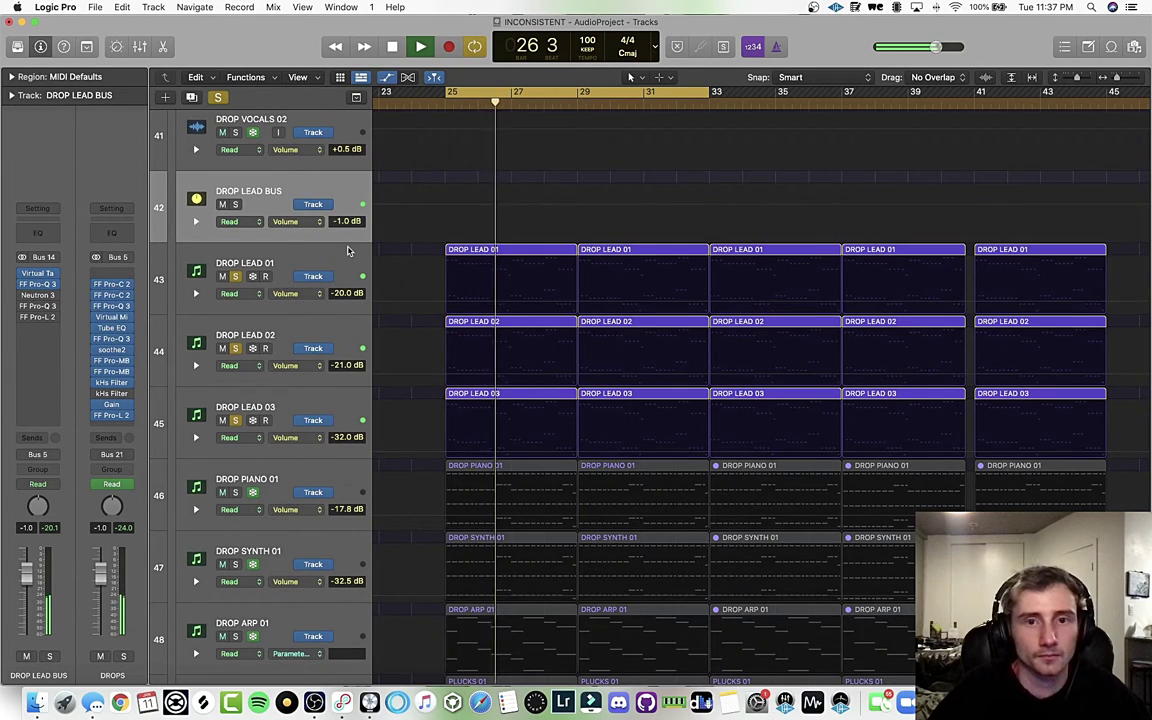
{"action": "left_click", "coordinate": [307, 223]}
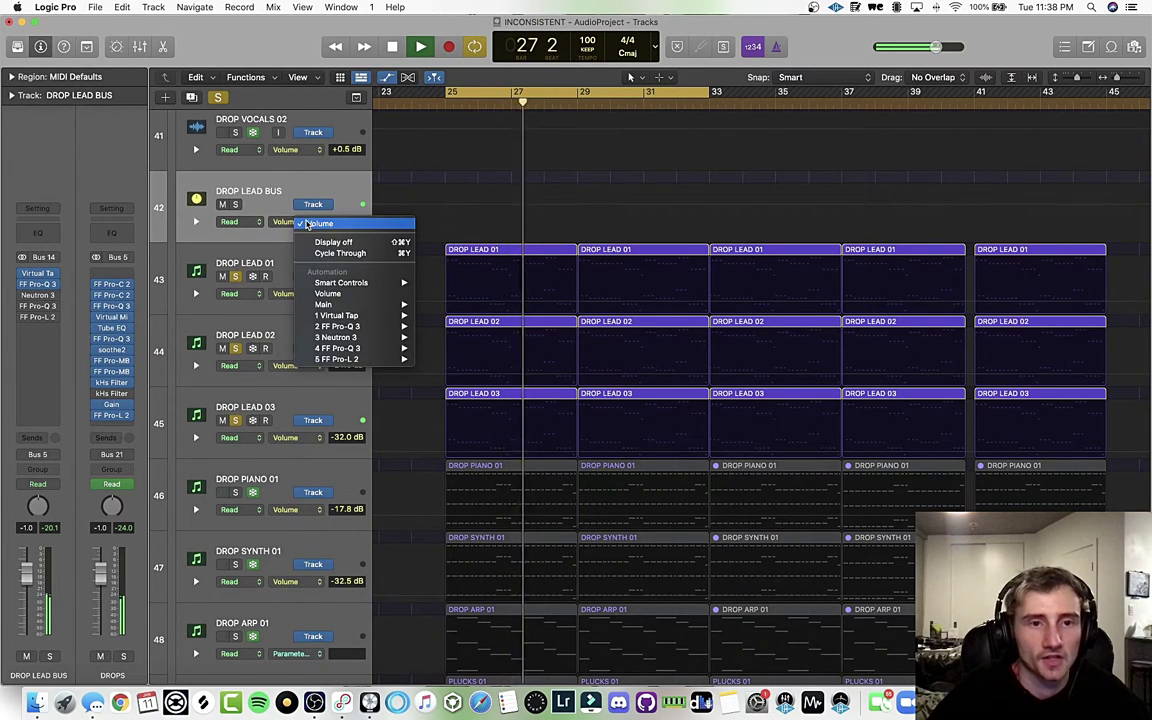
{"action": "left_click", "coordinate": [276, 240]}
{"action": "key", "text": "a"}
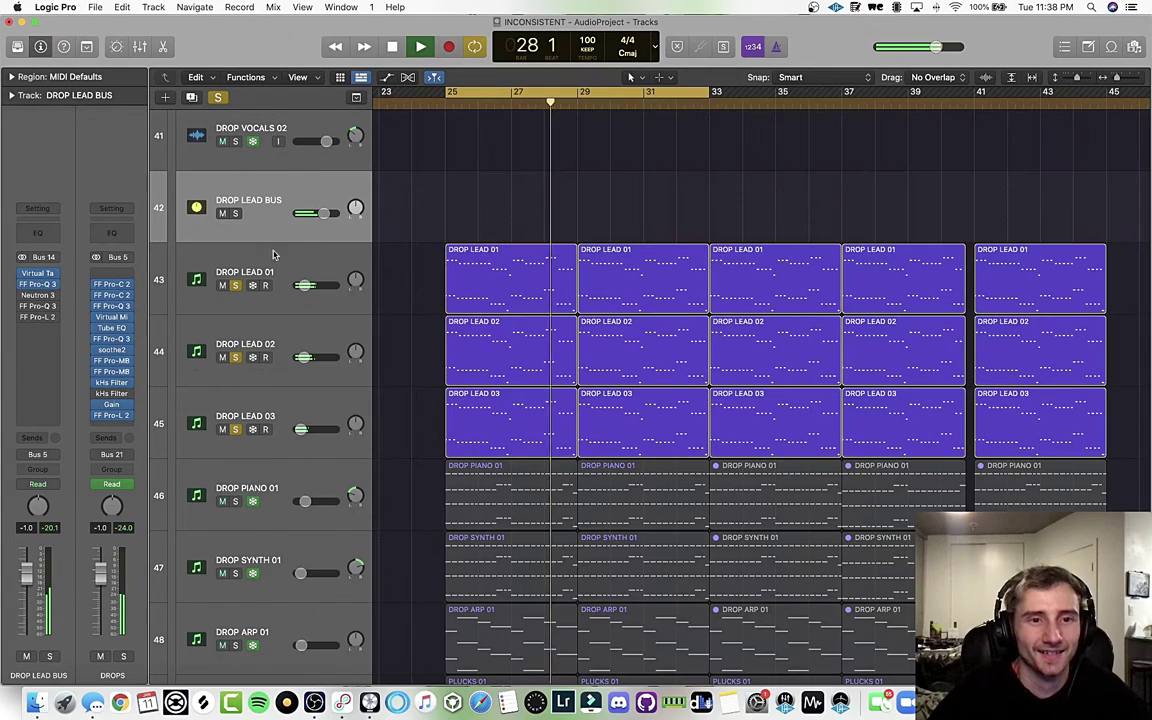
- Reopen the first FF Pro-Q 3 on the DROP LEAD BUS to examine its 2918 Hz band, and close it
{"action": "left_click", "coordinate": [38, 285]}
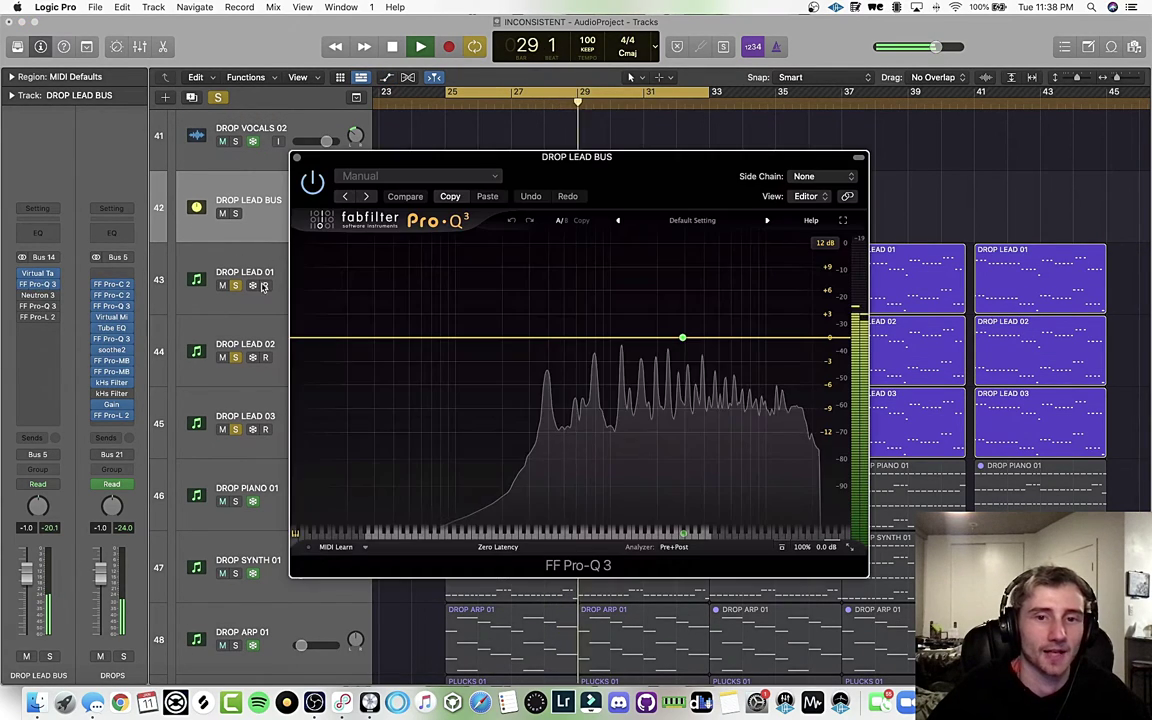
{"action": "left_click_drag", "start_coordinate": [635, 188], "coordinate": [622, 175]}
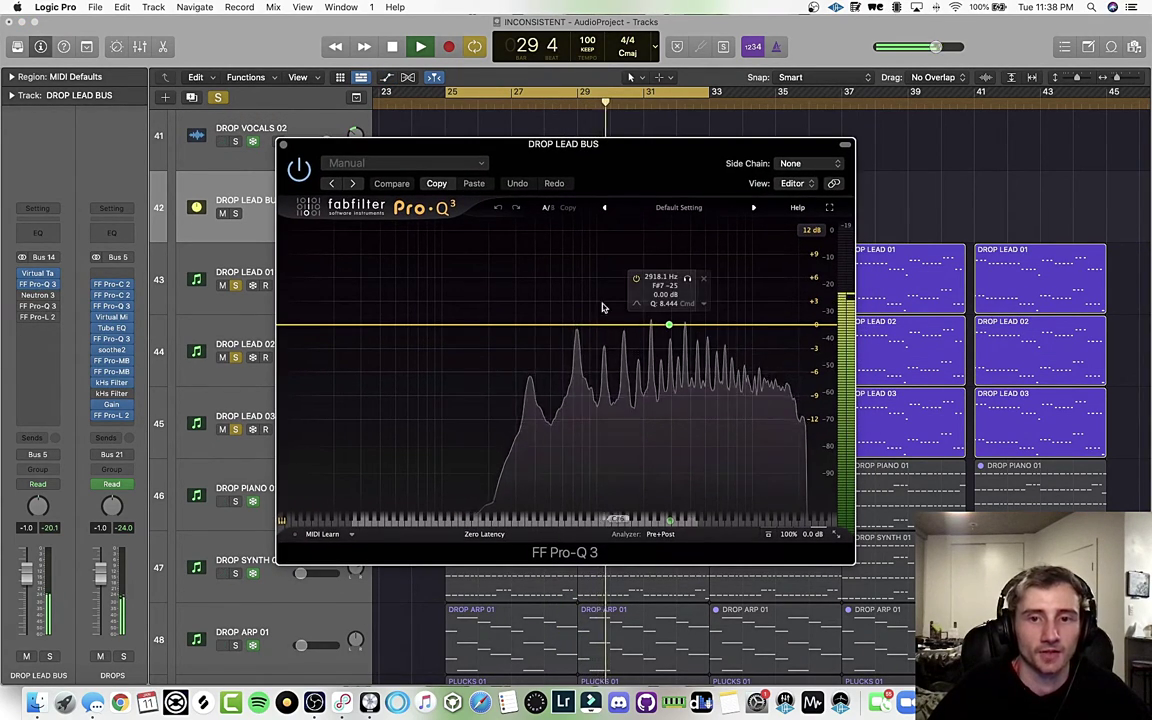
{"action": "left_click", "coordinate": [284, 146]}
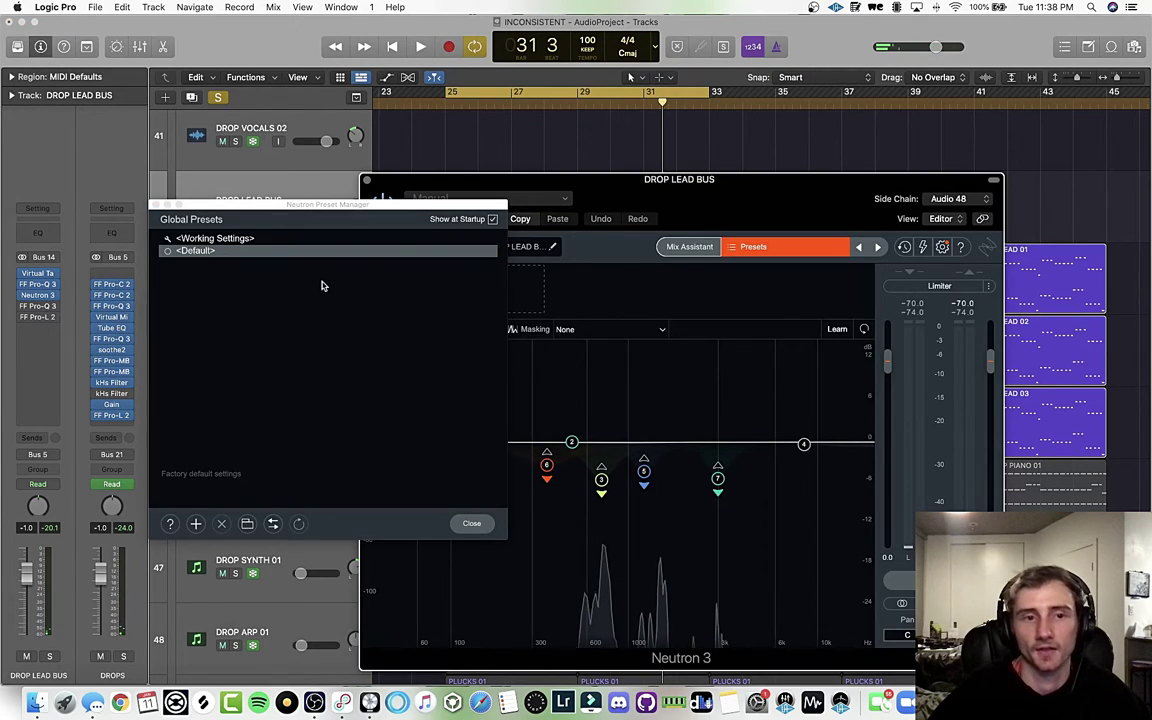
- Dismiss Neutron 3's preset manager, listen to the bus with its equalizer, check the side-chain source options, and close it
{"action": "left_click", "coordinate": [471, 524]}
{"action": "left_click_drag", "start_coordinate": [728, 206], "coordinate": [674, 178]}
{"action": "key", "text": "space"}
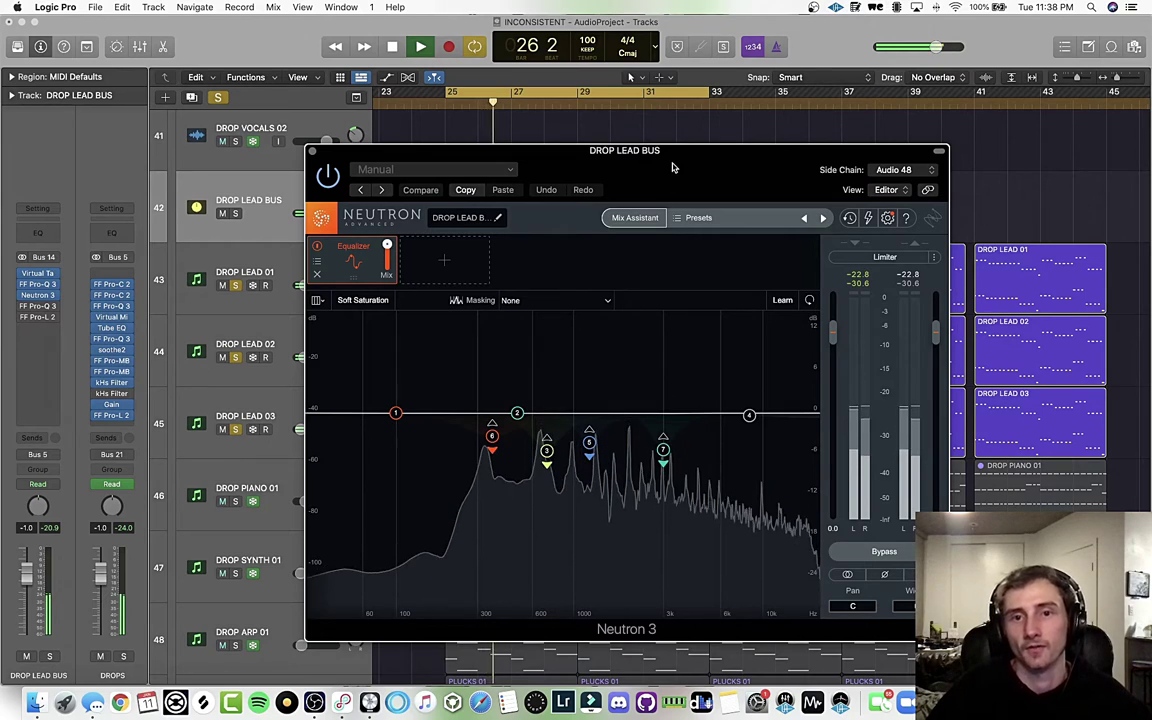
{"action": "left_click_drag", "start_coordinate": [672, 185], "coordinate": [664, 175]}
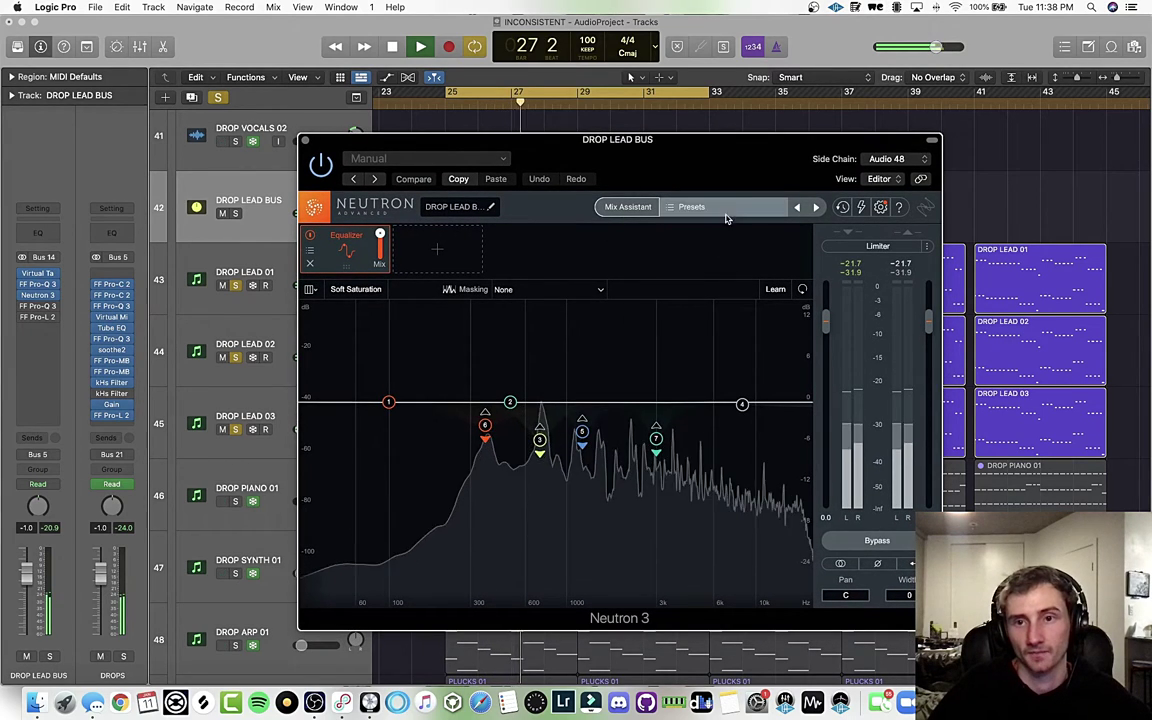
{"action": "left_click", "coordinate": [890, 159]}
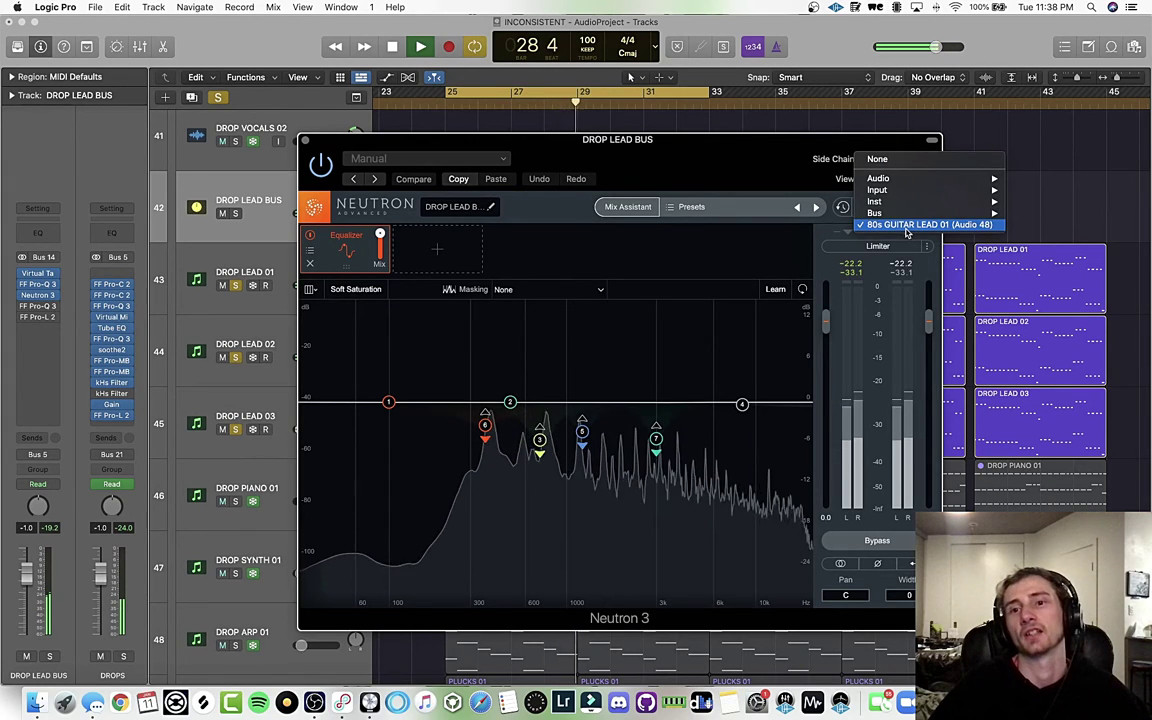
{"action": "left_click", "coordinate": [780, 145]}
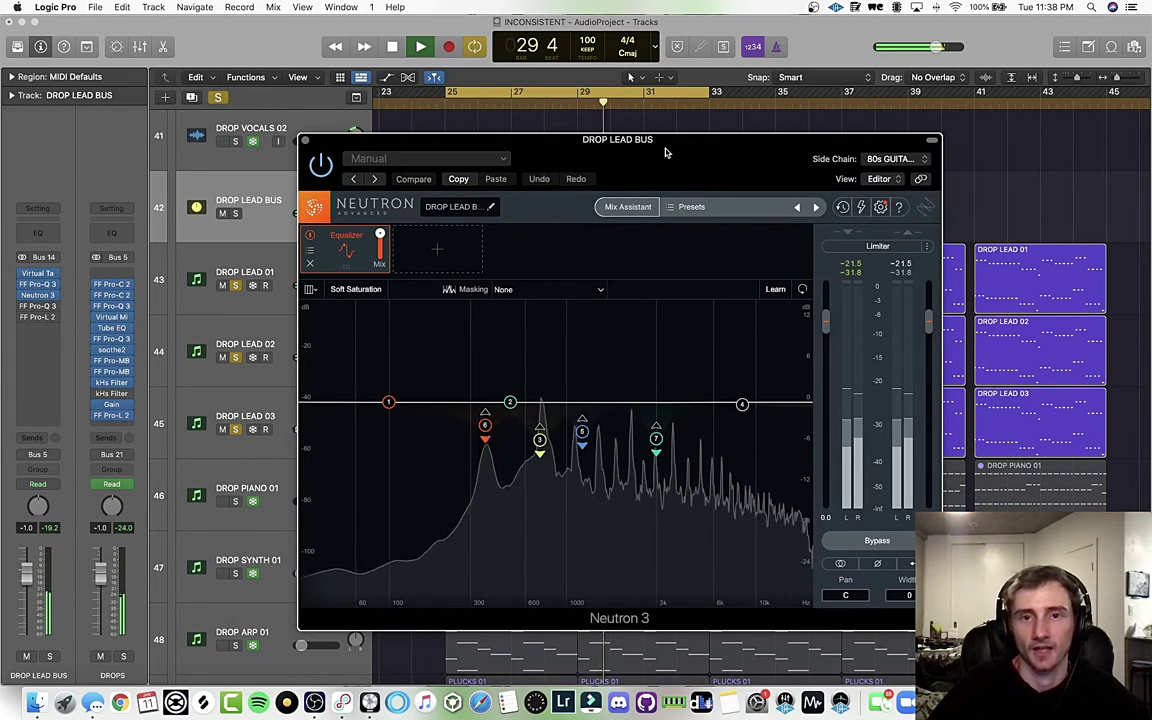
{"action": "left_click", "coordinate": [306, 141]}
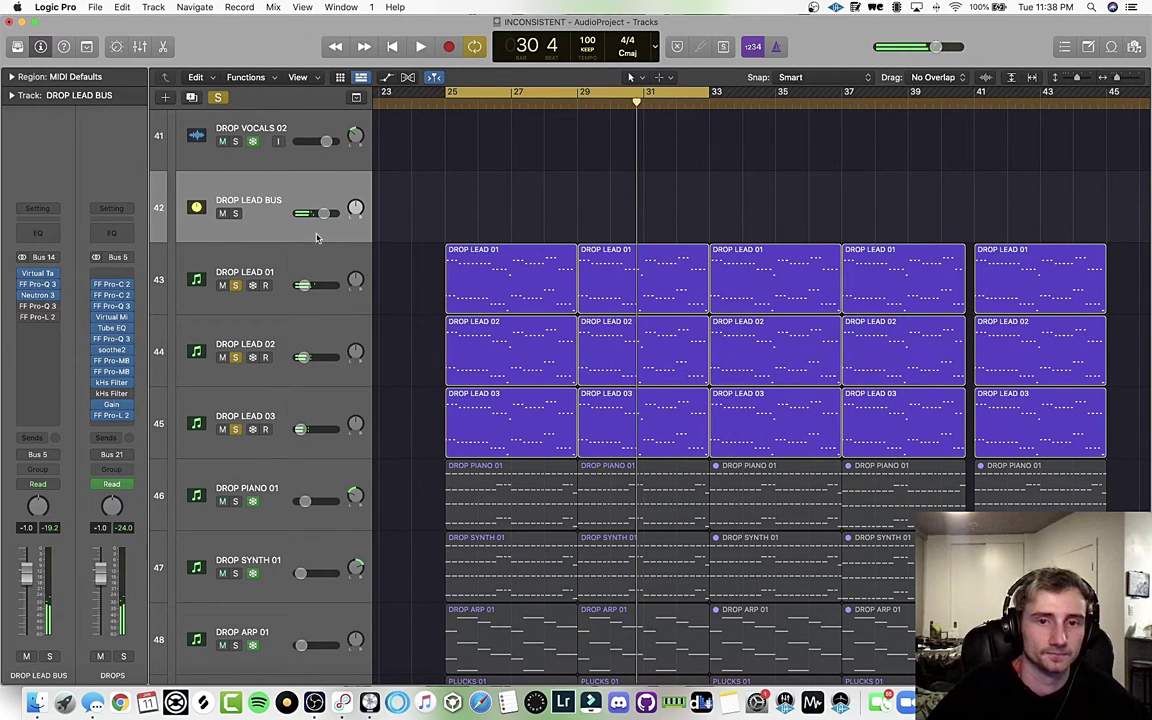
- Turn off cycle mode and bring the second drop around bar 61 into view with its vocal and lead tracks
{"action": "left_click", "coordinate": [533, 90]}
{"action": "scroll", "coordinate": [540, 128], "scroll_direction": "right", "scroll_amount": 15}
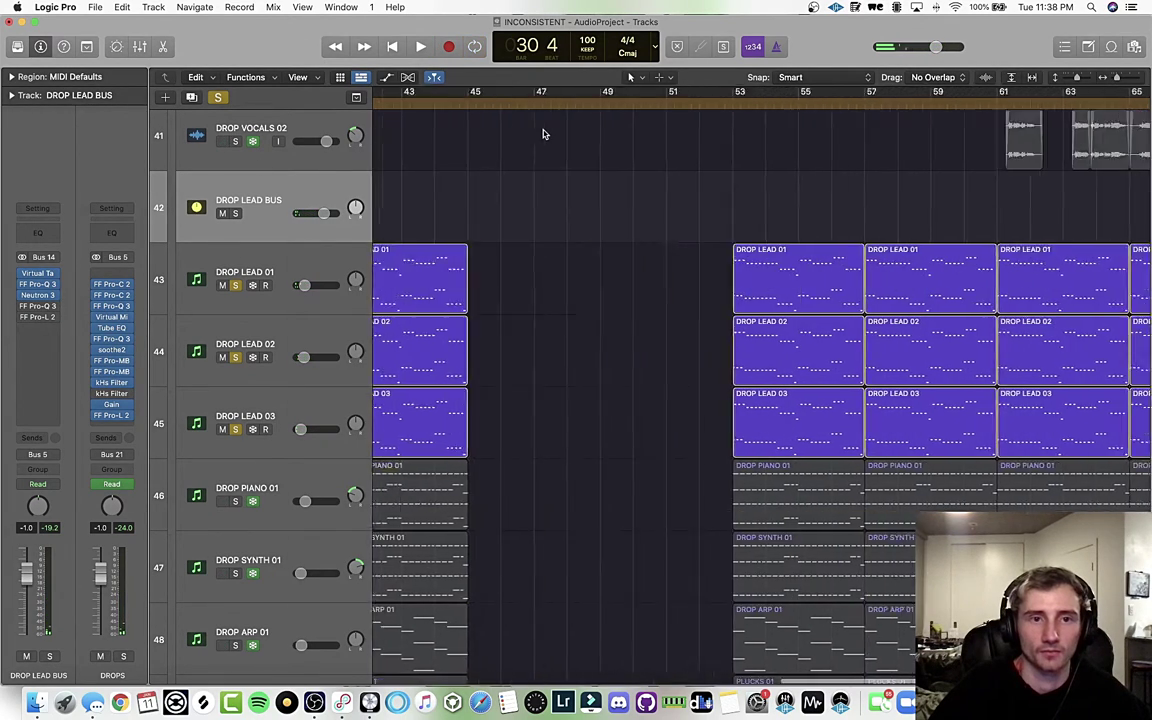
{"action": "scroll", "coordinate": [545, 133], "scroll_direction": "up", "scroll_amount": 5}
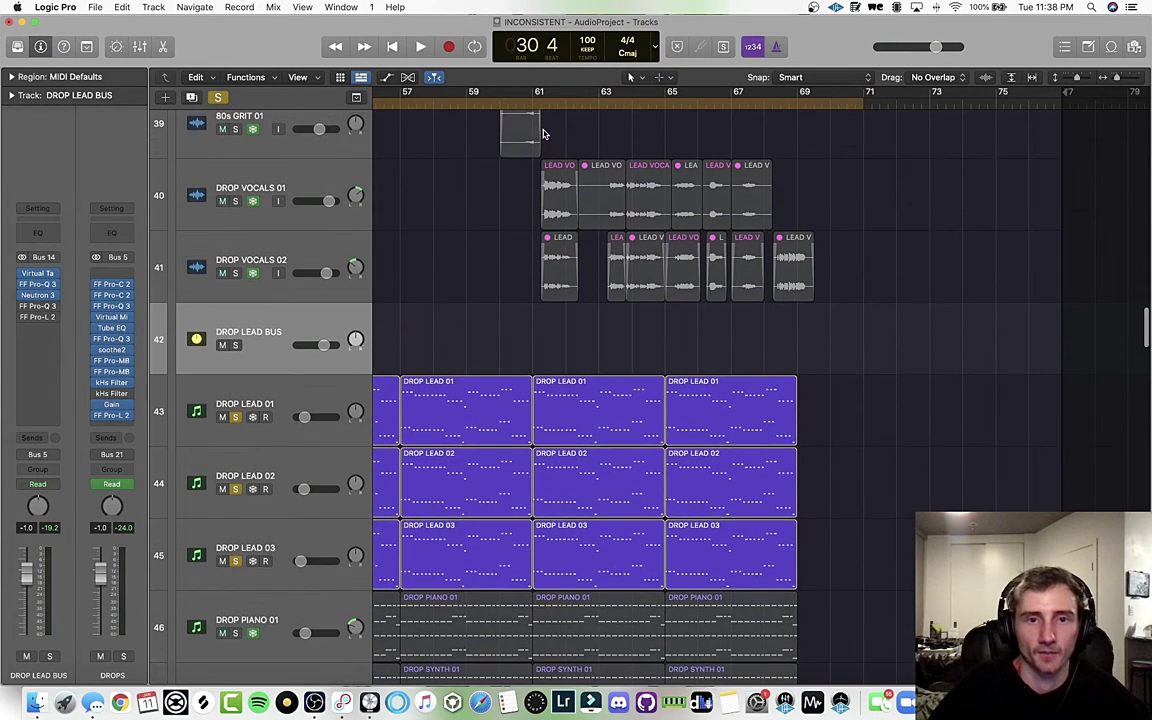
- Set the cycle range over the last drop section, from about bar 61 to bar 69
{"action": "scroll", "coordinate": [288, 186], "scroll_direction": "up", "scroll_amount": 7}
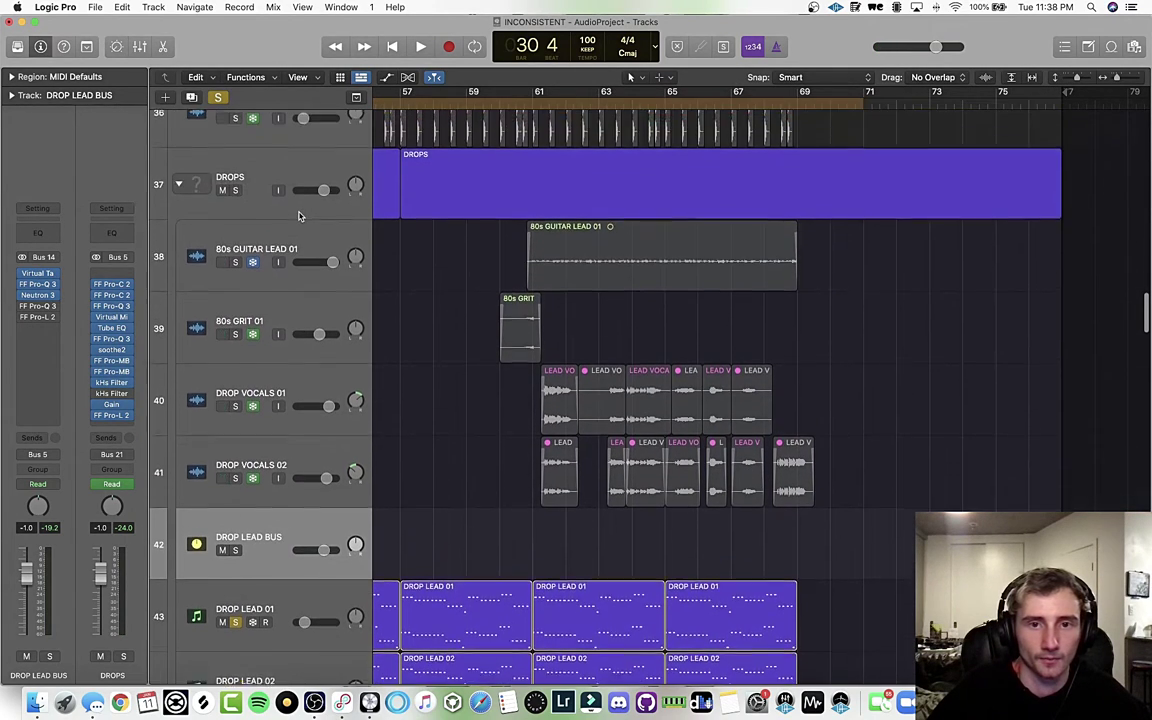
{"action": "scroll", "coordinate": [450, 309], "scroll_direction": "down", "scroll_amount": 2}
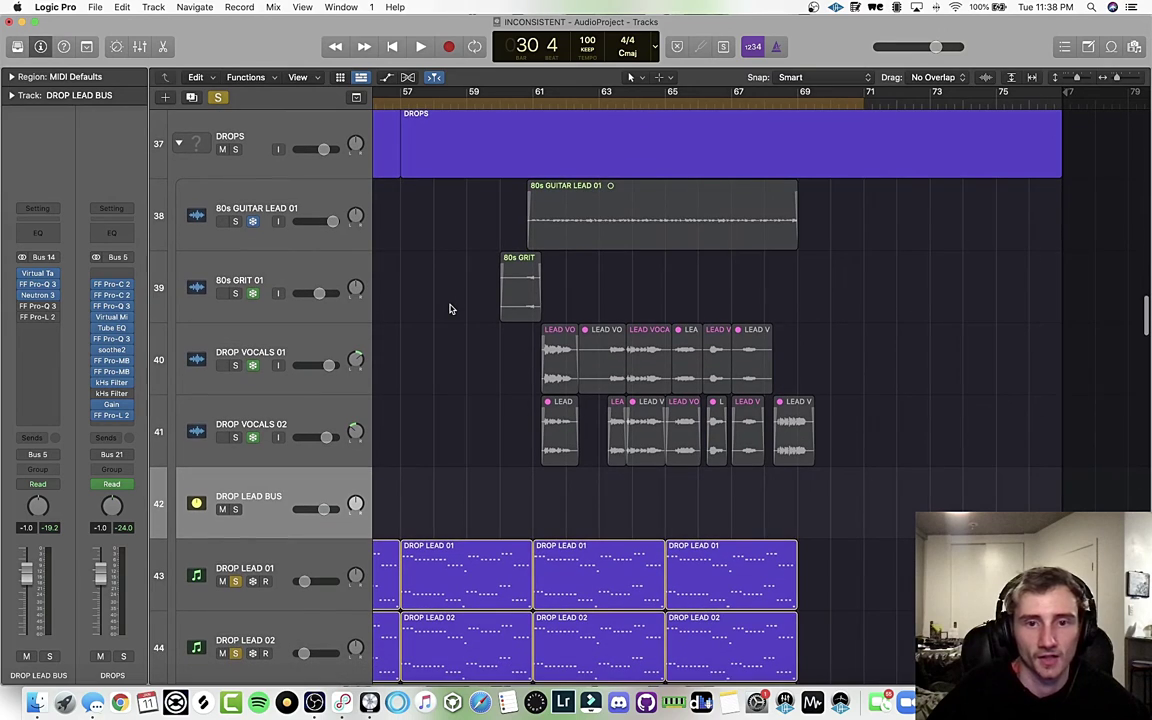
{"action": "scroll", "coordinate": [302, 334], "scroll_direction": "down", "scroll_amount": 1}
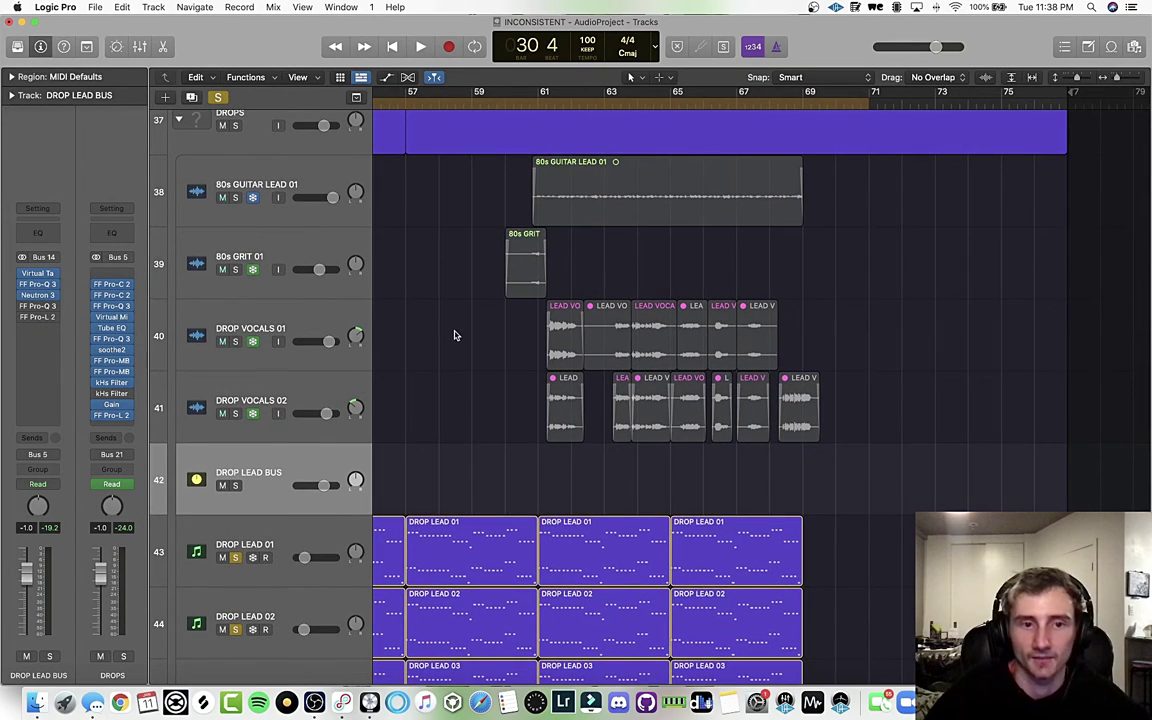
{"action": "key", "text": "space"}
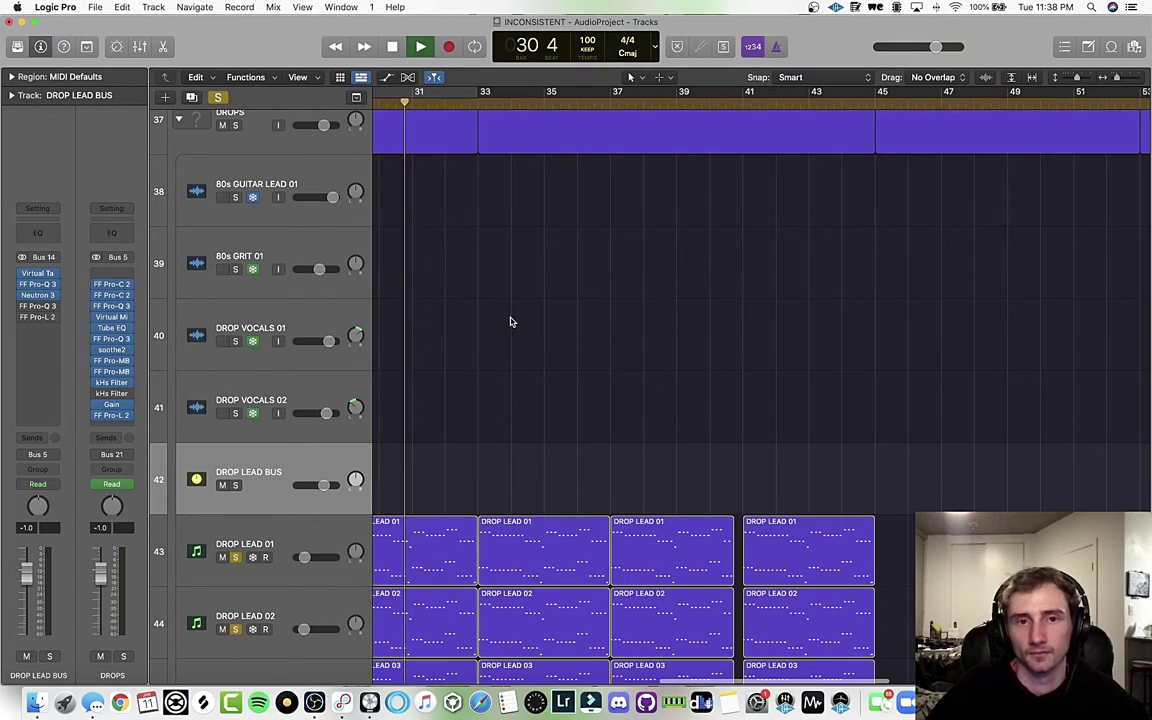
{"action": "scroll", "coordinate": [510, 322], "scroll_direction": "right", "scroll_amount": 10}
{"action": "key", "text": "space"}
{"action": "left_click_drag", "start_coordinate": [549, 93], "coordinate": [826, 93]}
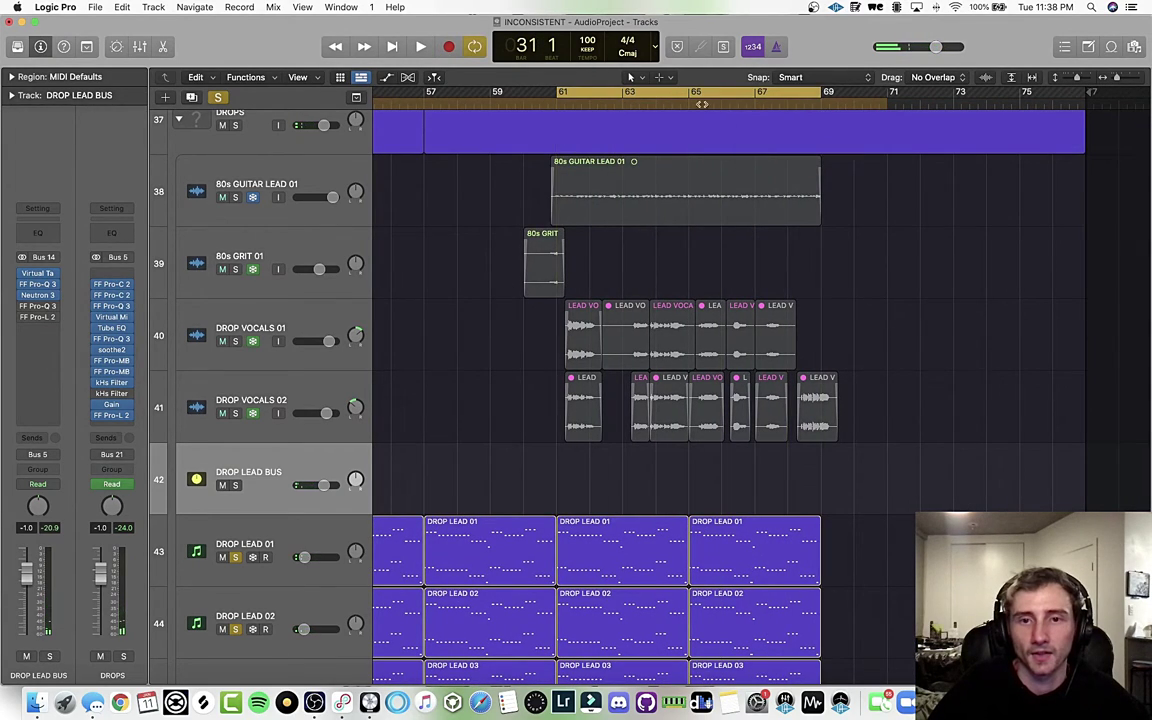
{"action": "left_click_drag", "start_coordinate": [563, 97], "coordinate": [523, 175]}
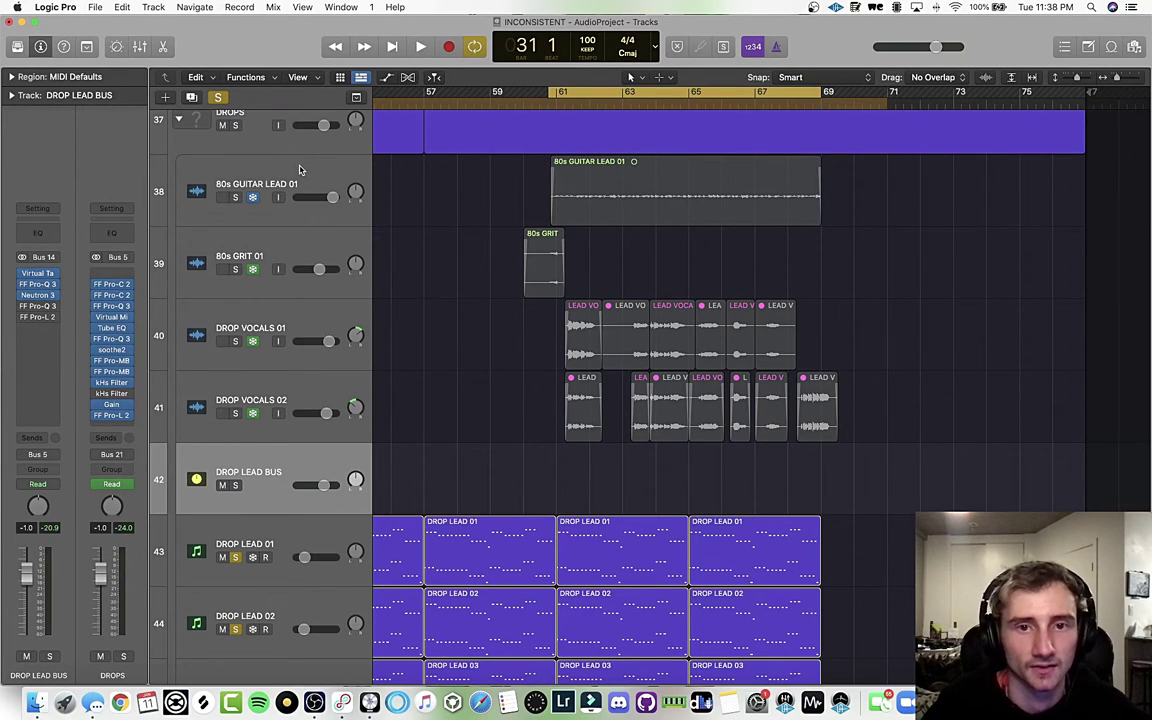
- Solo the 80s GUITAR LEAD 01 track alongside the drop leads
{"action": "left_click", "coordinate": [298, 170]}
{"action": "left_click", "coordinate": [235, 197]}
- Open Neutron 3 on the DROP LEAD BUS, dismiss its preset manager, and examine the equalizer's dynamic bands during playback
{"action": "scroll", "coordinate": [445, 350], "scroll_direction": "down", "scroll_amount": 6}
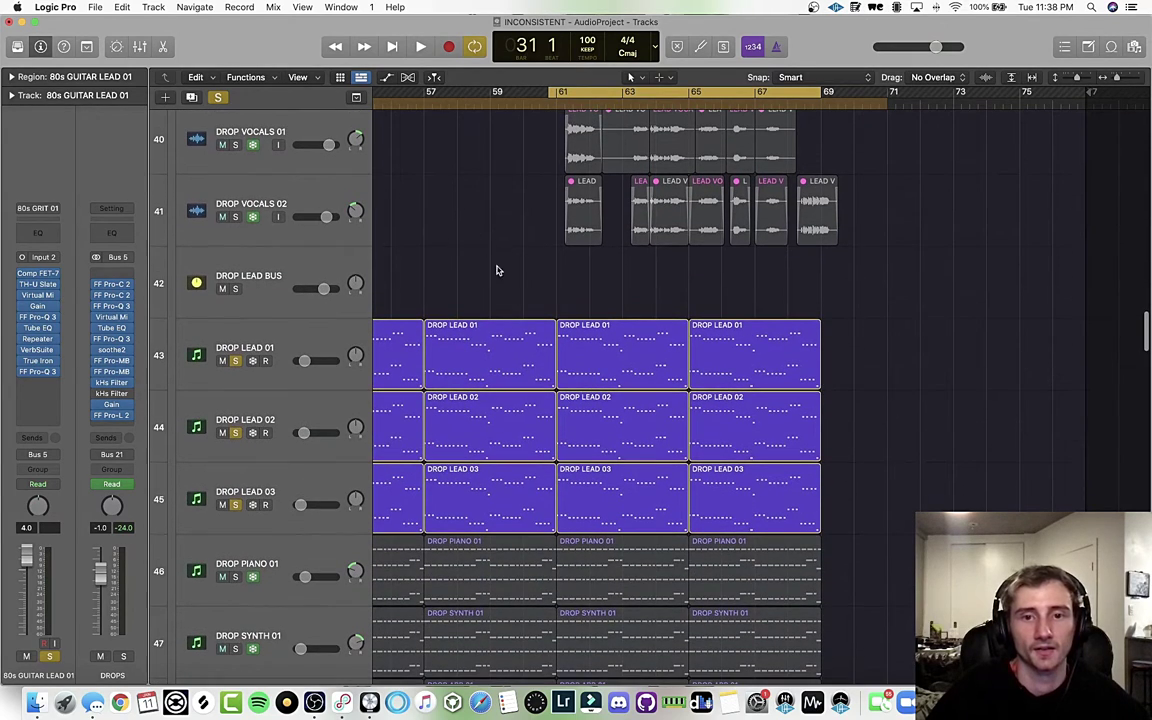
{"action": "left_click", "coordinate": [290, 262]}
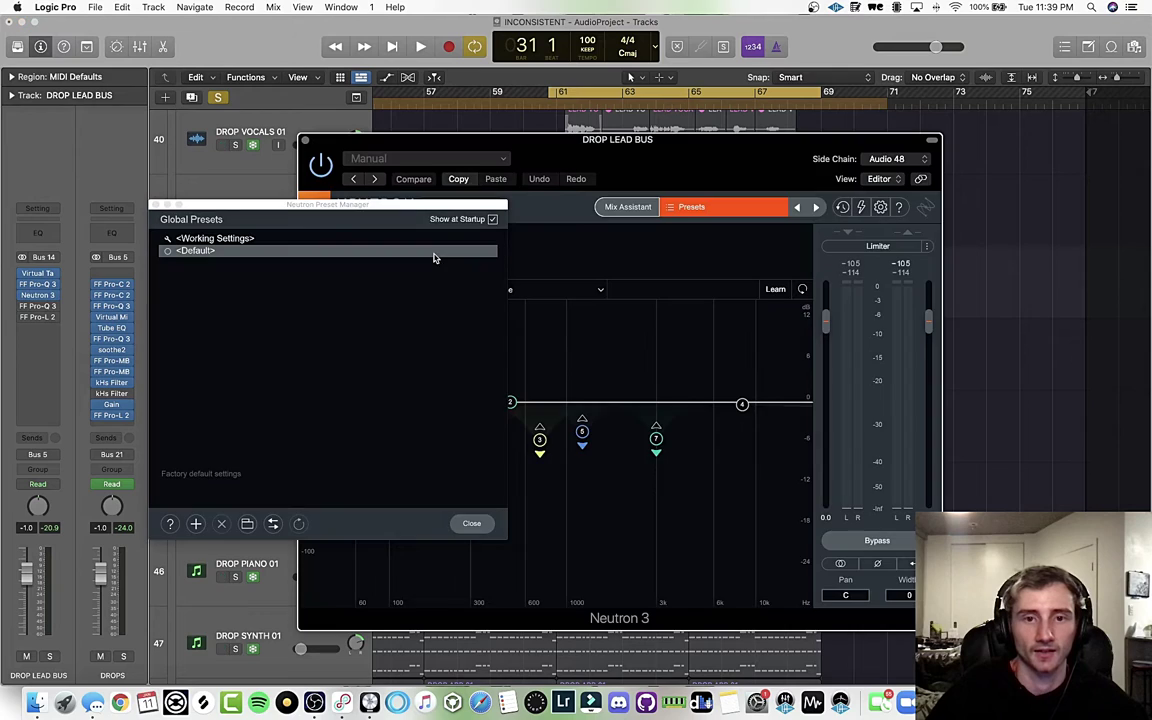
{"action": "left_click", "coordinate": [471, 524]}
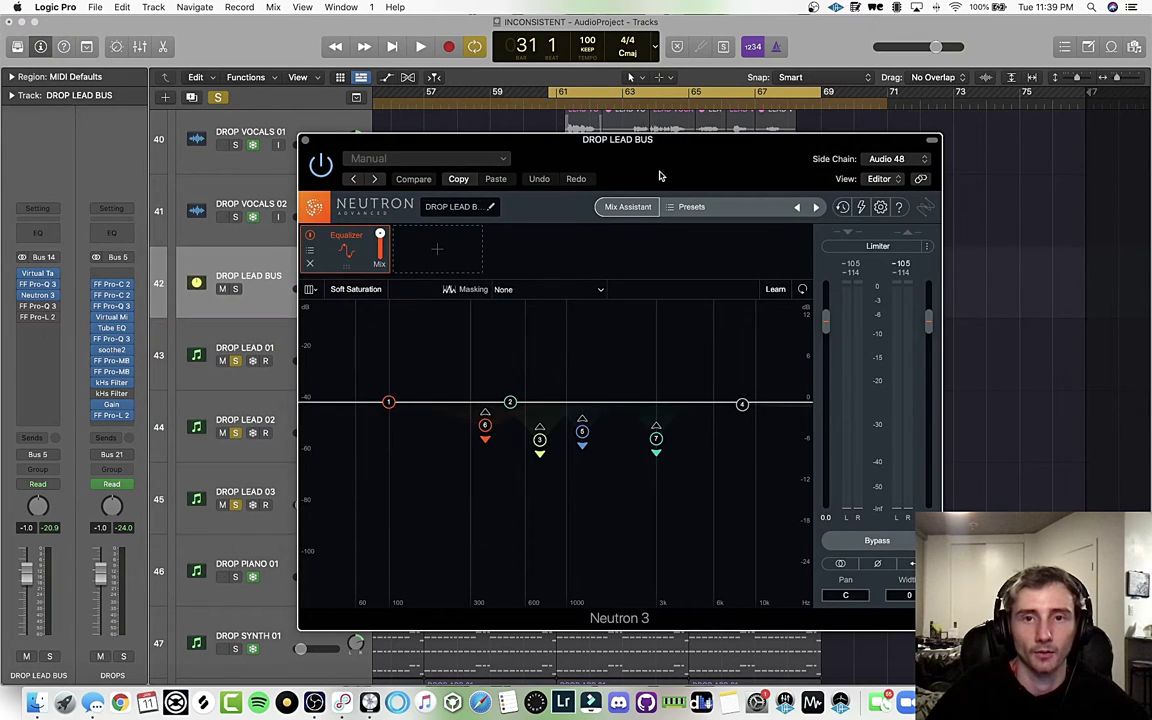
{"action": "left_click_drag", "start_coordinate": [658, 176], "coordinate": [573, 146]}
{"action": "key", "text": "space"}
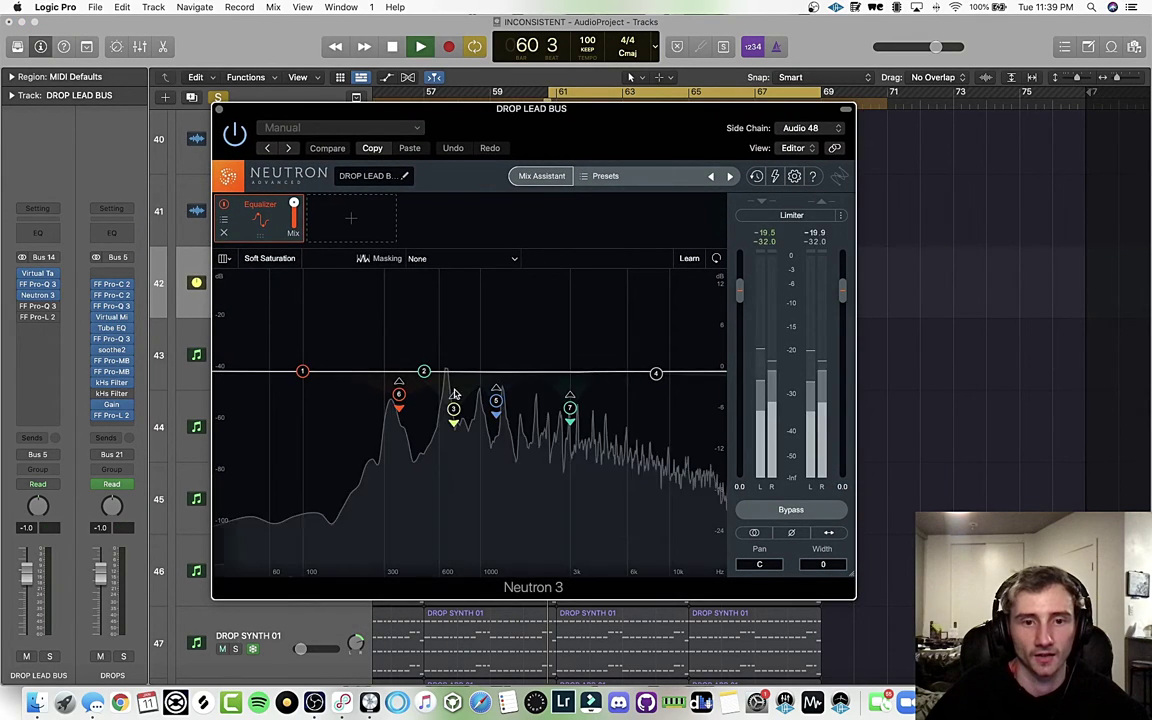
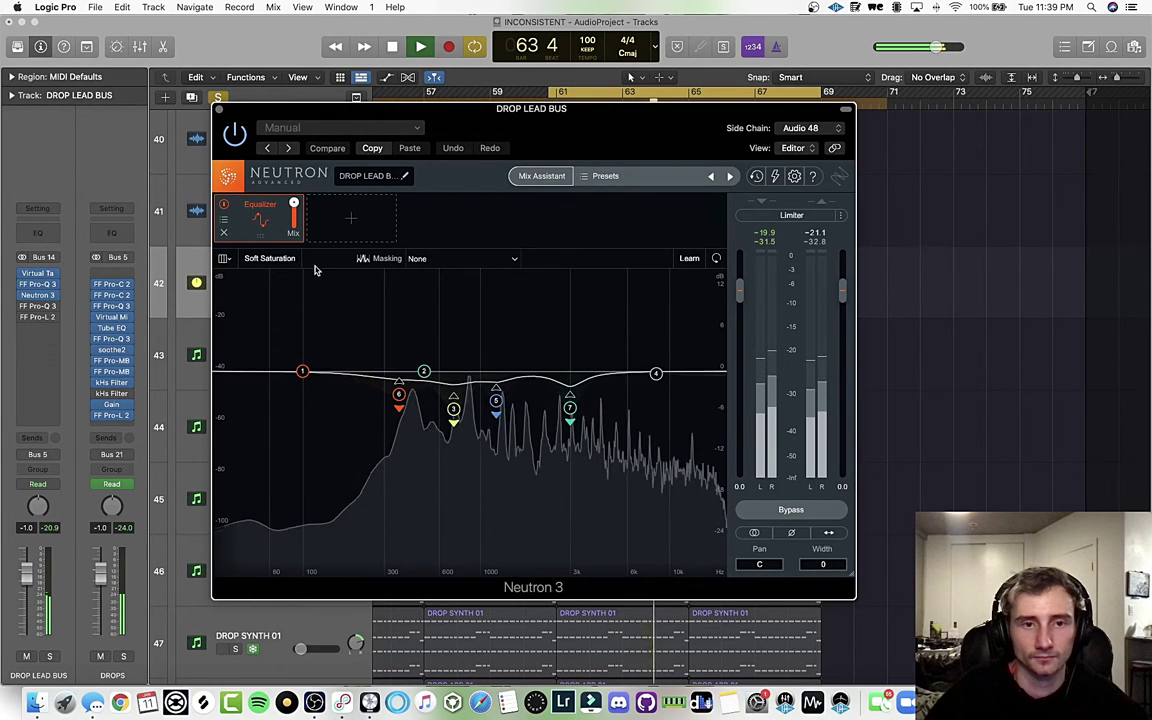
{"action": "left_click", "coordinate": [219, 109]}
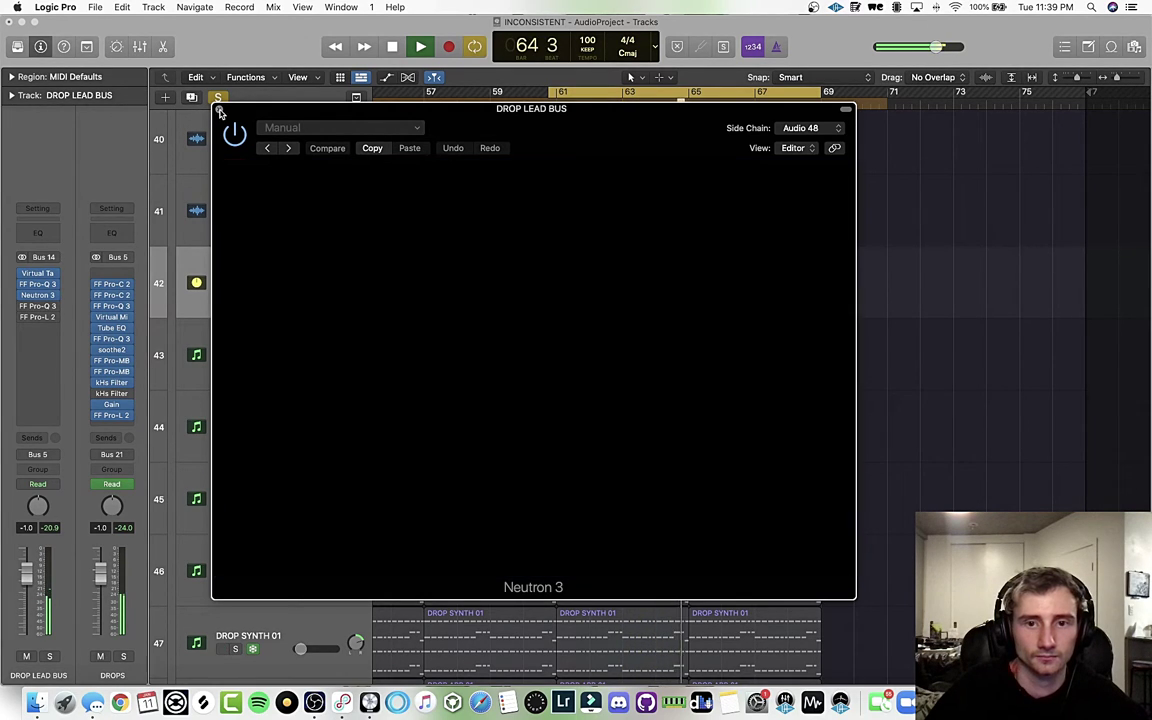
- Stop playback and take the 80s GUITAR LEAD 01 track out of solo
{"action": "scroll", "coordinate": [535, 266], "scroll_direction": "up", "scroll_amount": 2}
{"action": "scroll", "coordinate": [535, 266], "scroll_direction": "up", "scroll_amount": 5}
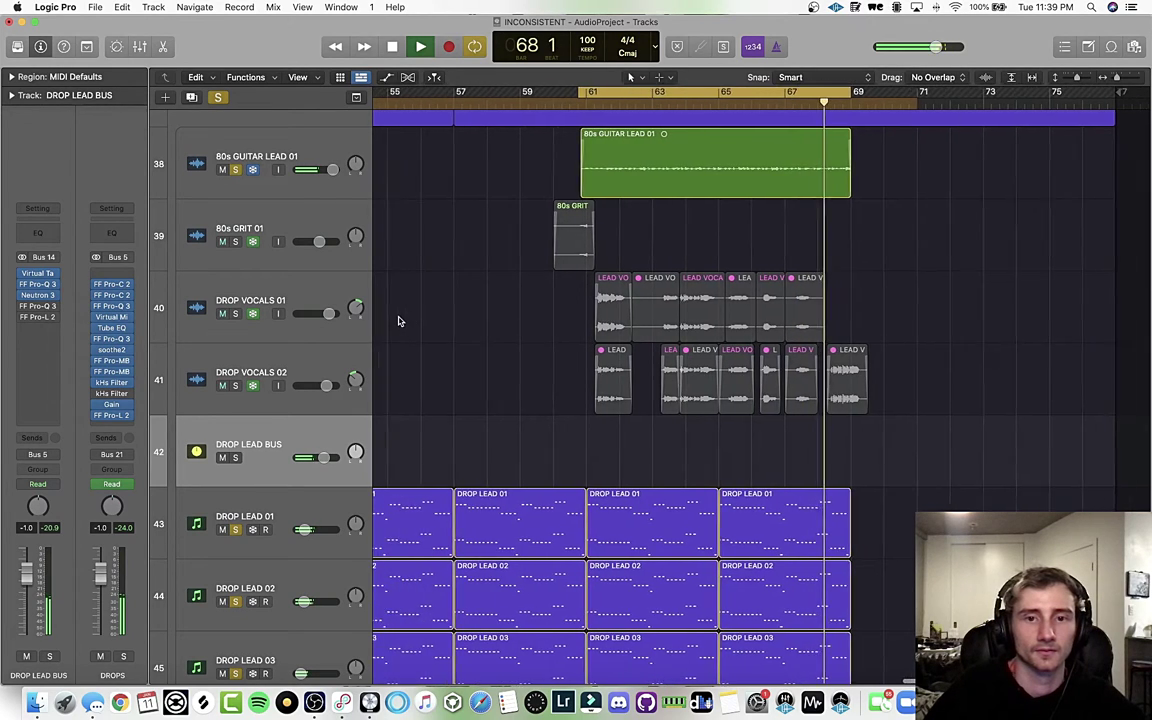
{"action": "key", "text": "space"}
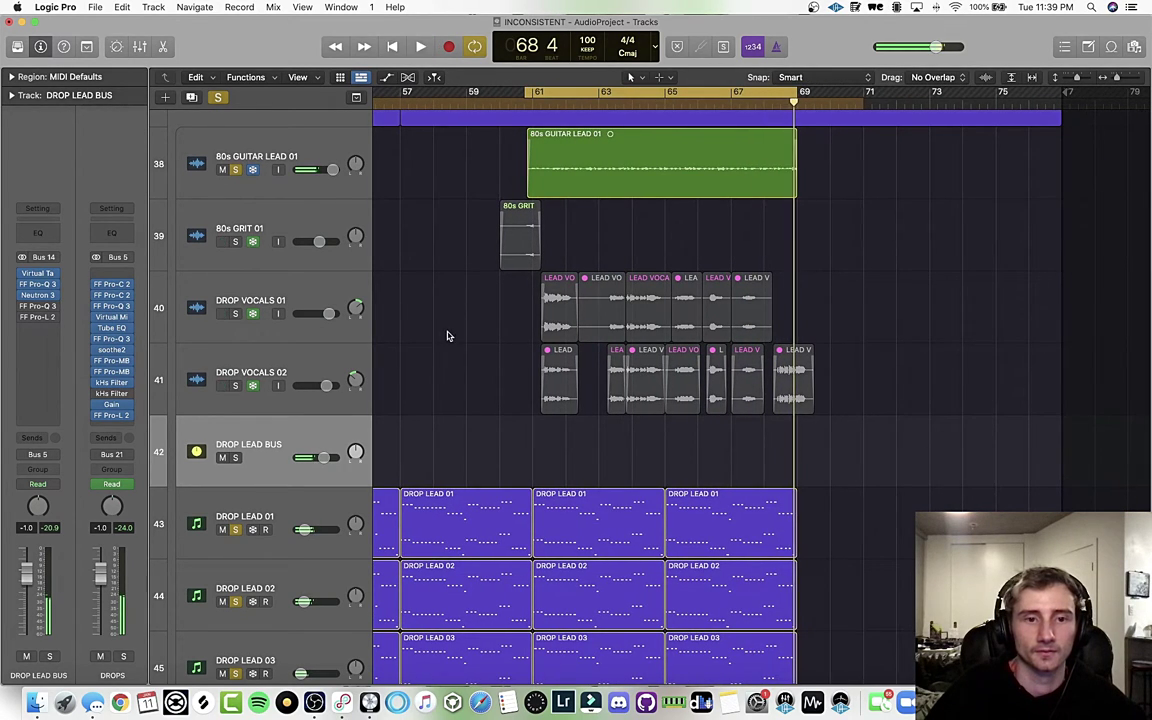
{"action": "left_click", "coordinate": [223, 169]}
- Enable and open the bypassed FF Pro-Q 3 following Neutron 3 on the DROP LEAD BUS, and play the looped section
{"action": "scroll", "coordinate": [432, 244], "scroll_direction": "left", "scroll_amount": 5}
{"action": "scroll", "coordinate": [511, 285], "scroll_direction": "right", "scroll_amount": 1}
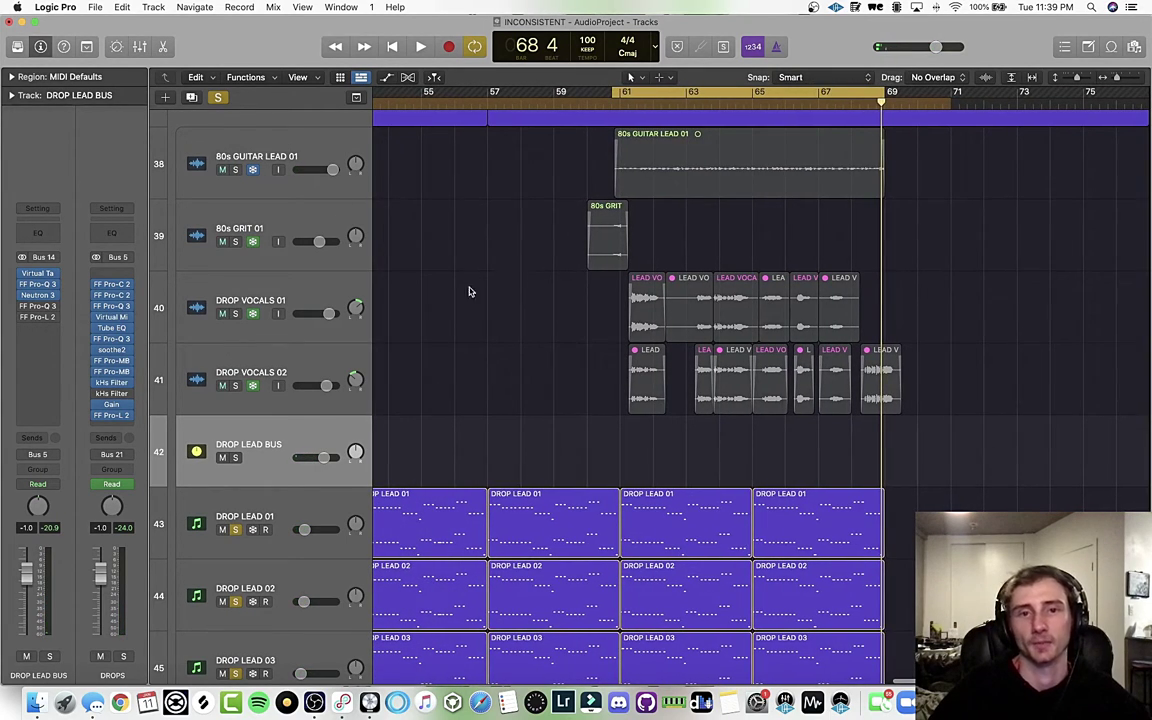
{"action": "left_click", "coordinate": [38, 306]}
{"action": "left_click_drag", "start_coordinate": [687, 216], "coordinate": [625, 190]}
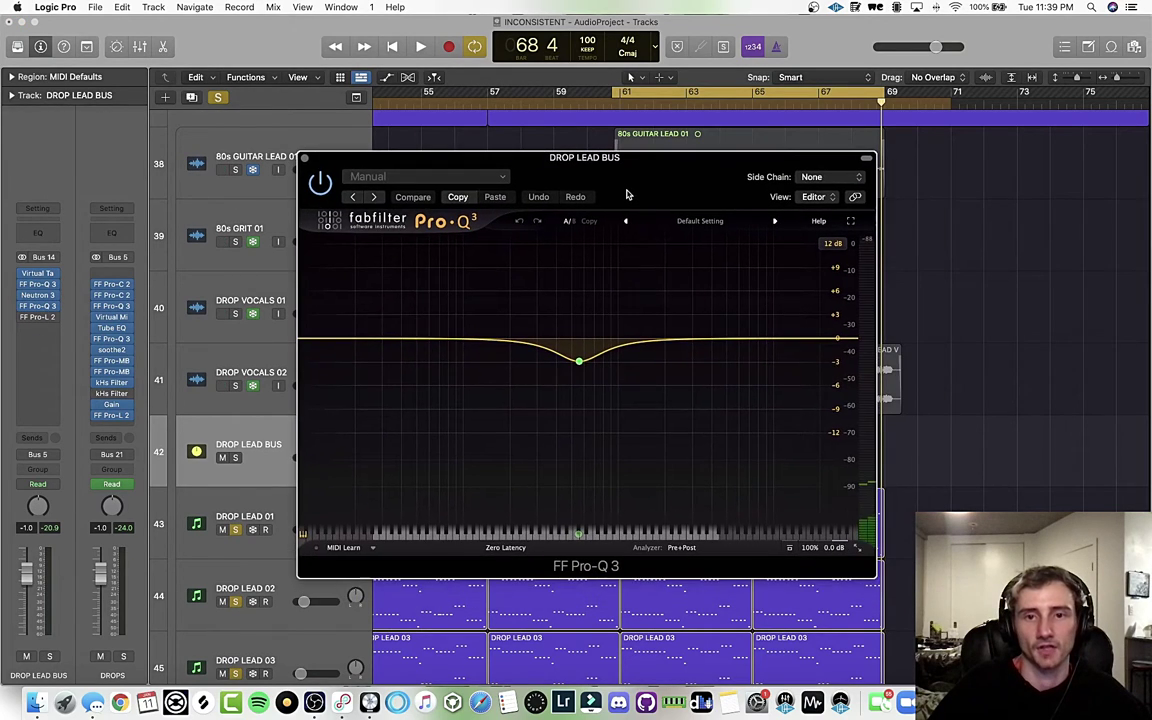
{"action": "key", "text": "space"}
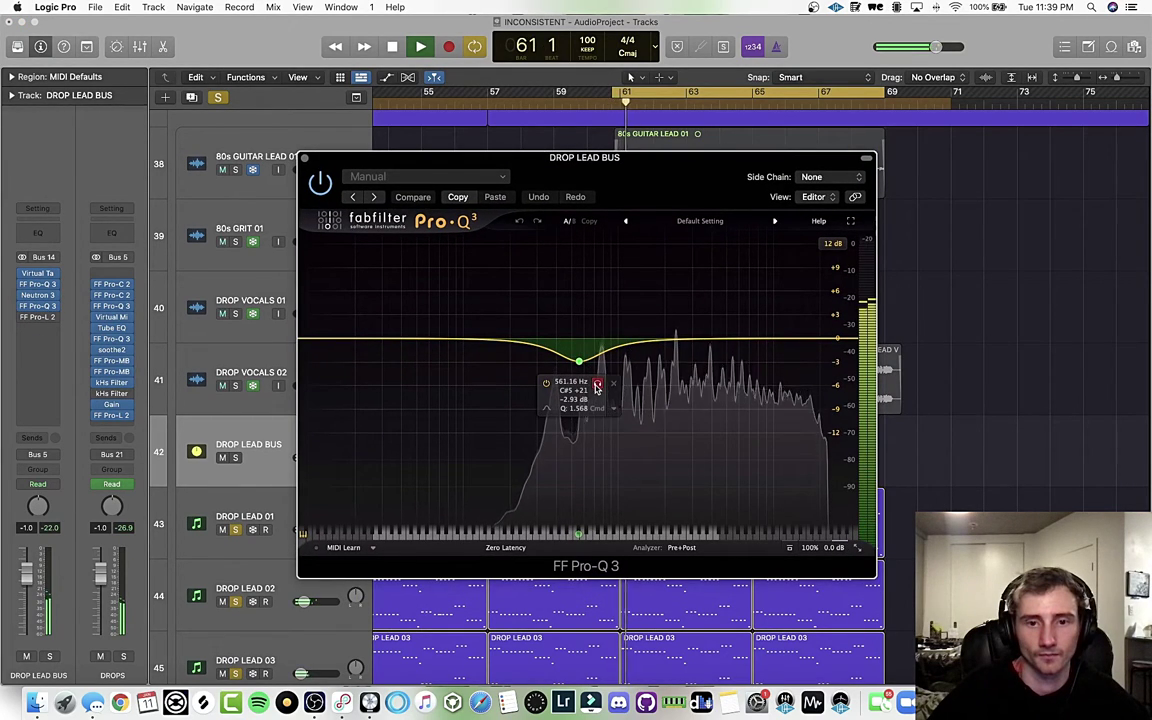
- Audition the Pro-Q 3 cut band at 561.16 Hz in isolation, return to the full signal, and close the plug-in
{"action": "left_click", "coordinate": [597, 386]}
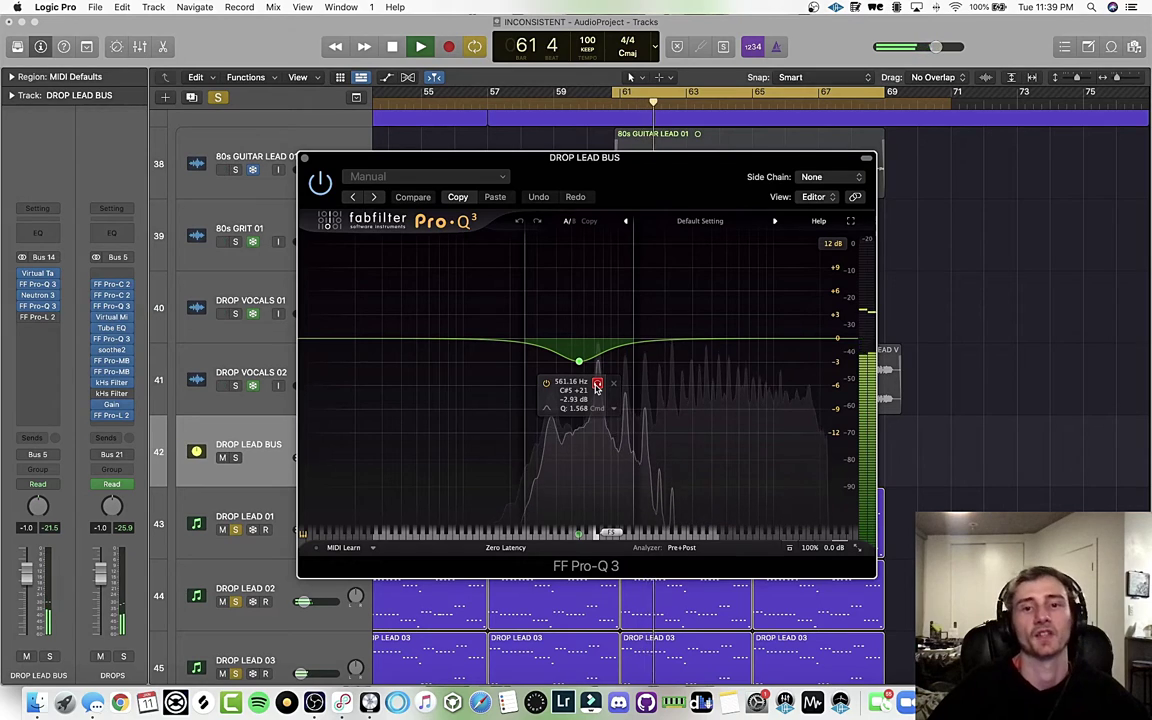
{"action": "left_click", "coordinate": [597, 386]}
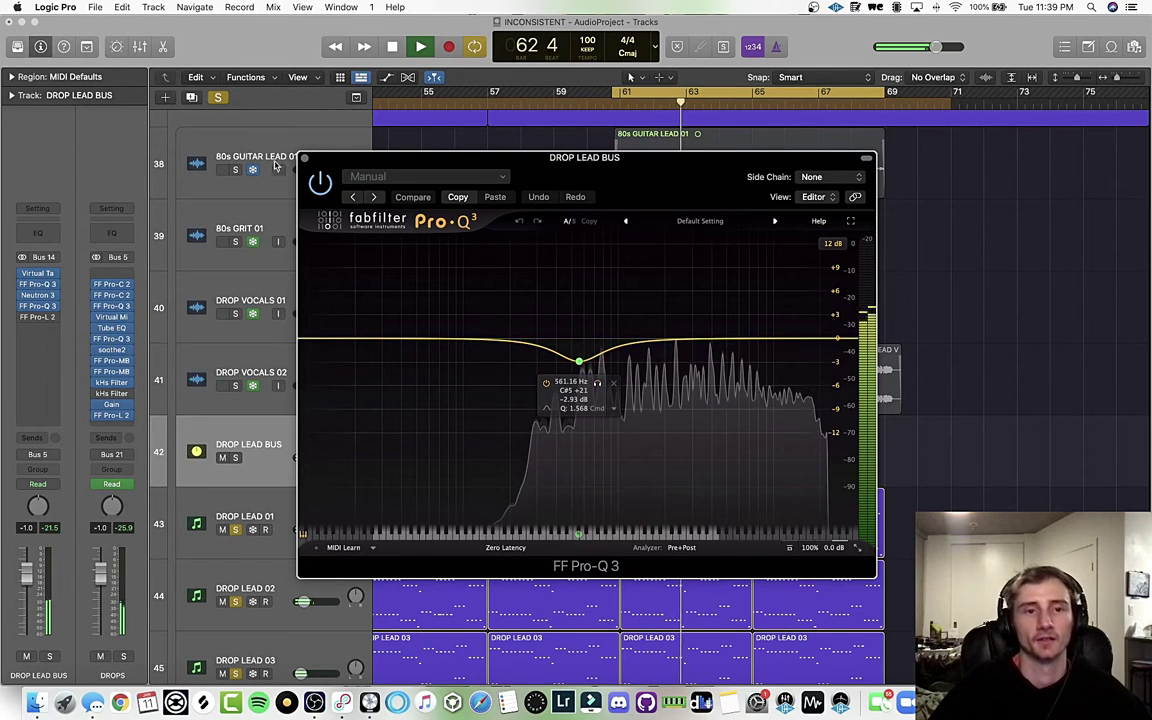
{"action": "left_click", "coordinate": [305, 159]}
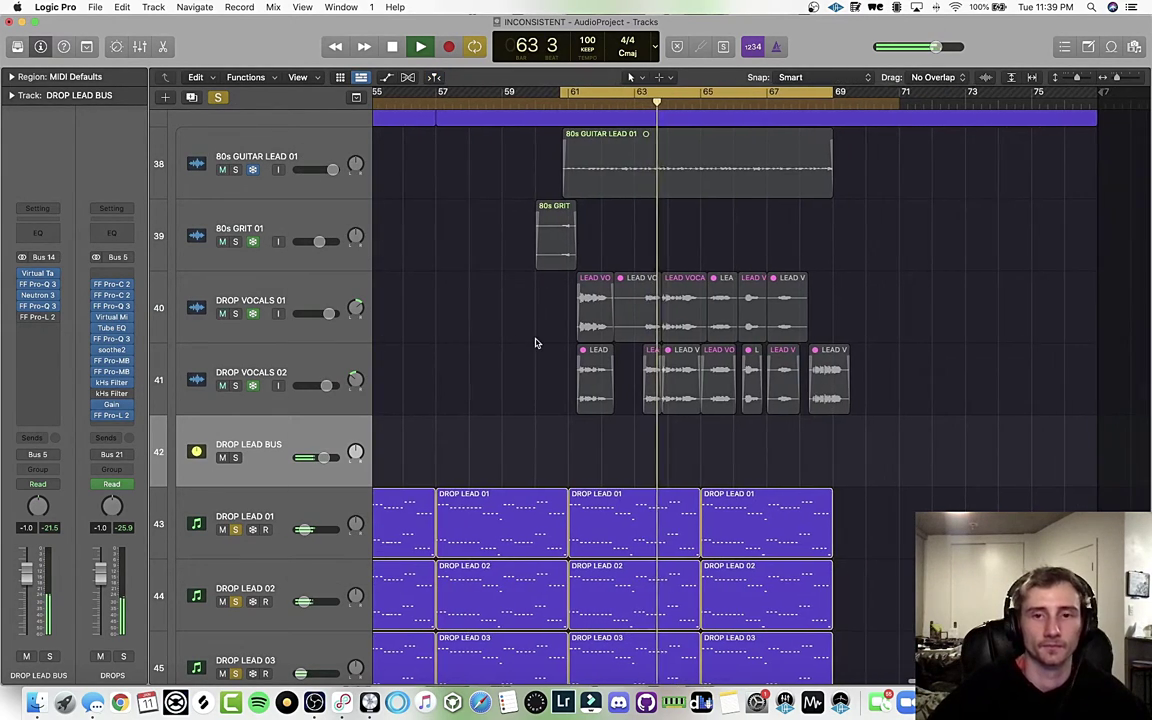
- Stop playback and replace the solos on DROP LEAD 01, 02 and 03 with a solo on the DROP LEAD BUS
{"action": "scroll", "coordinate": [535, 343], "scroll_direction": "down", "scroll_amount": 10}
{"action": "scroll", "coordinate": [535, 343], "scroll_direction": "up", "scroll_amount": 5}
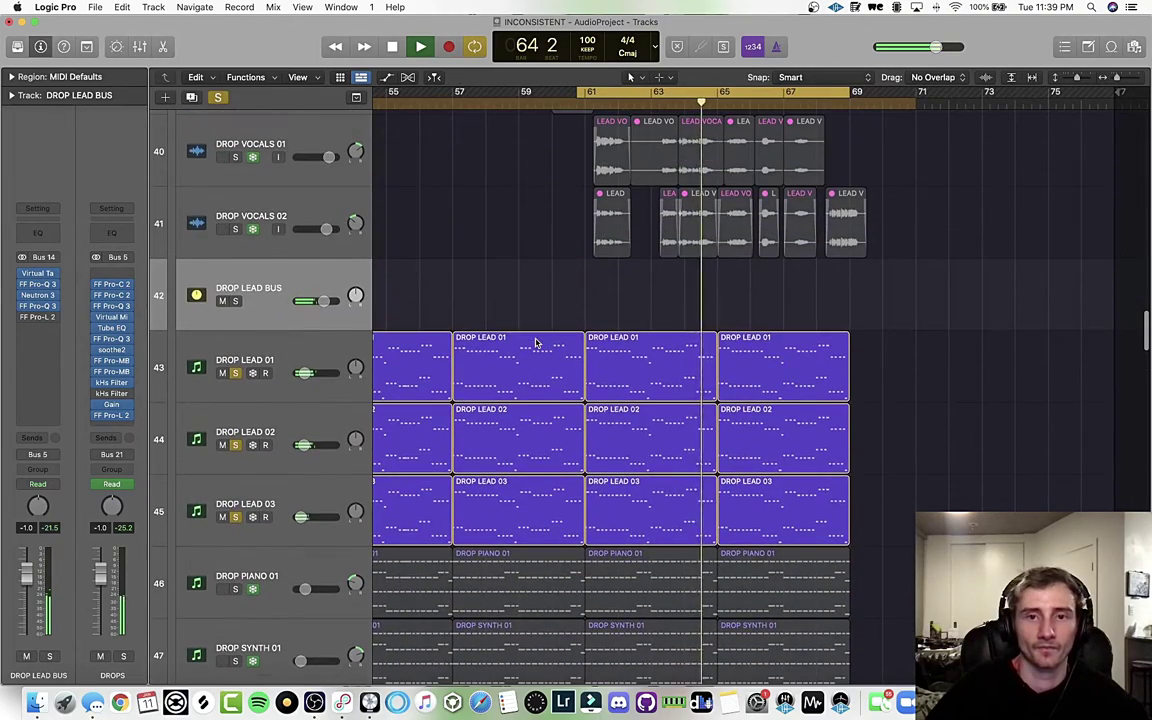
{"action": "key", "text": "space"}
{"action": "scroll", "coordinate": [237, 343], "scroll_direction": "up", "scroll_amount": 5}
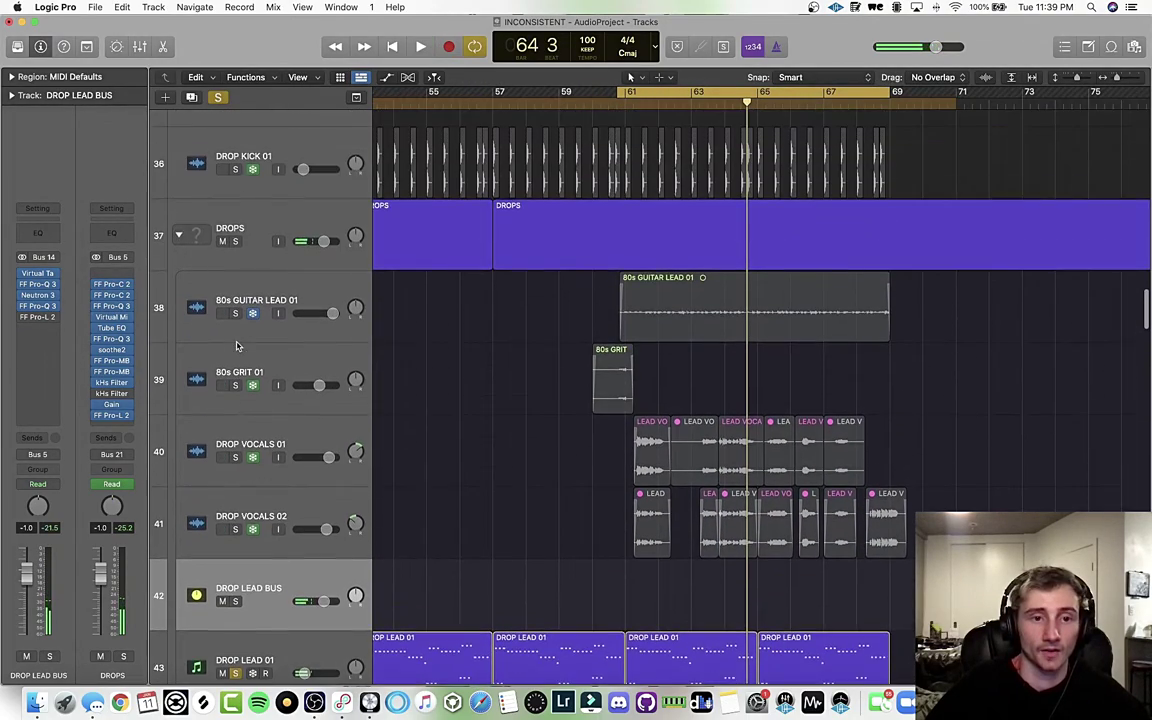
{"action": "scroll", "coordinate": [236, 342], "scroll_direction": "down", "scroll_amount": 7}
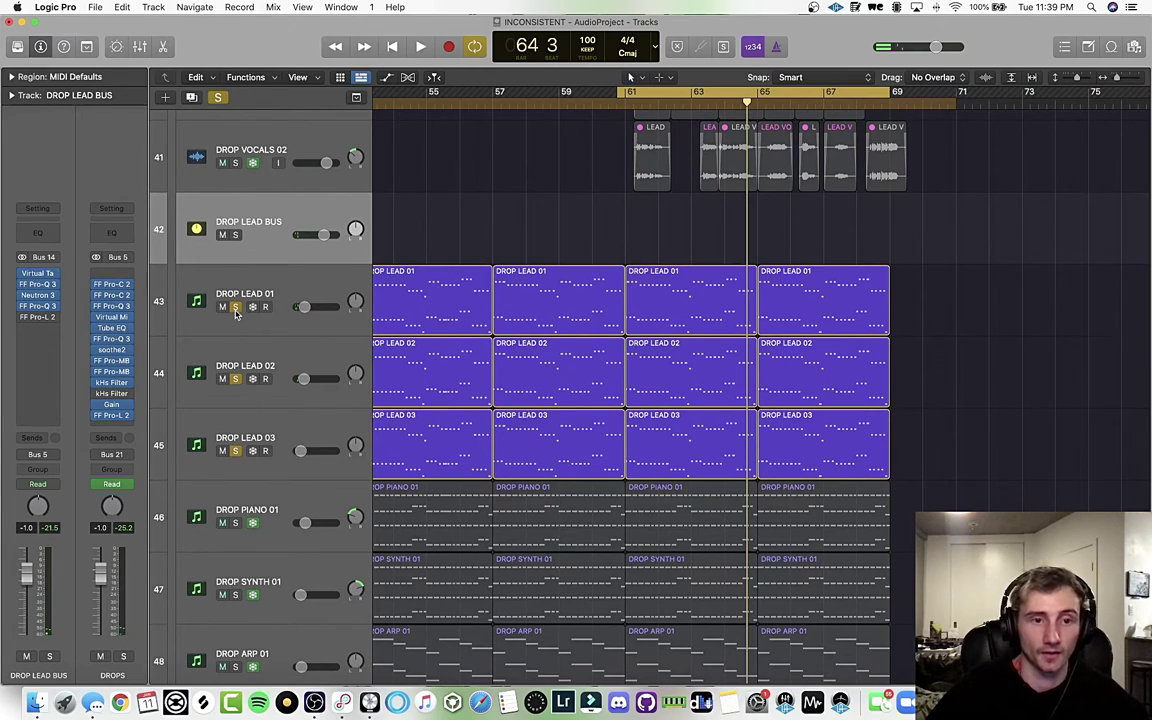
{"action": "left_click", "coordinate": [235, 307]}
{"action": "left_click", "coordinate": [236, 379]}
{"action": "left_click", "coordinate": [237, 451]}
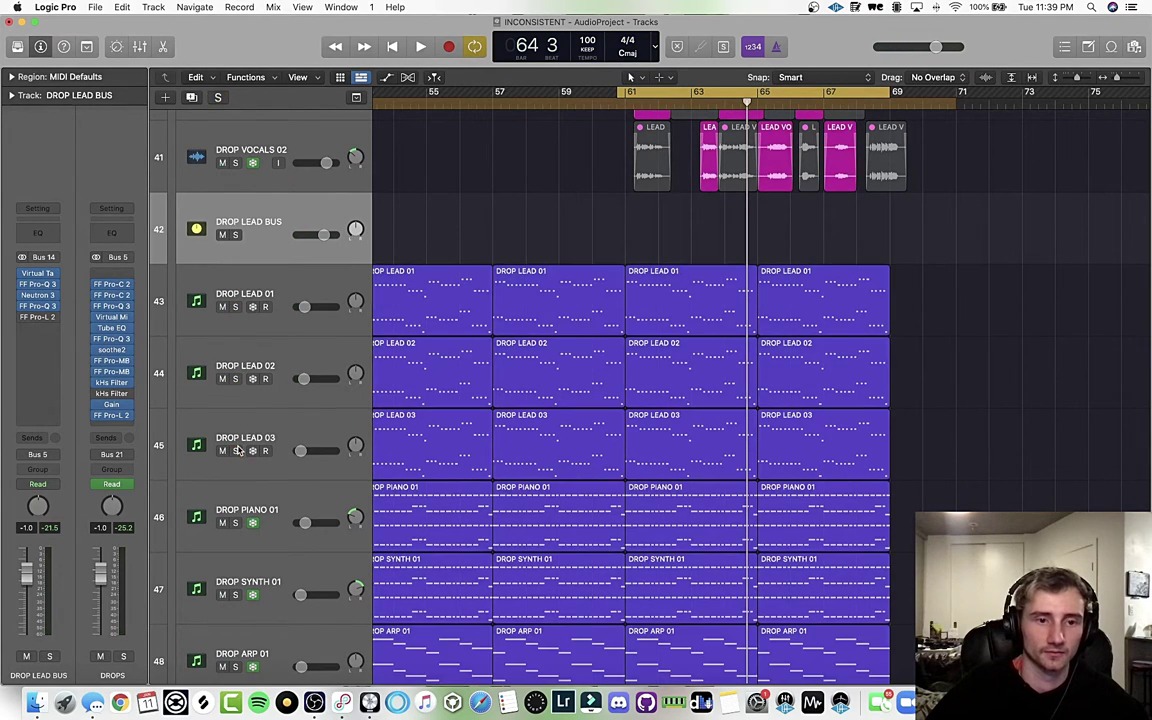
{"action": "left_click", "coordinate": [234, 235]}
- Add DROP PIANO 01, DROP SYNTH 01, DROP ARP 01, PLUCKS 01 and PLUCKS 02 to the solo and play the loop
{"action": "scroll", "coordinate": [422, 281], "scroll_direction": "down", "scroll_amount": 5}
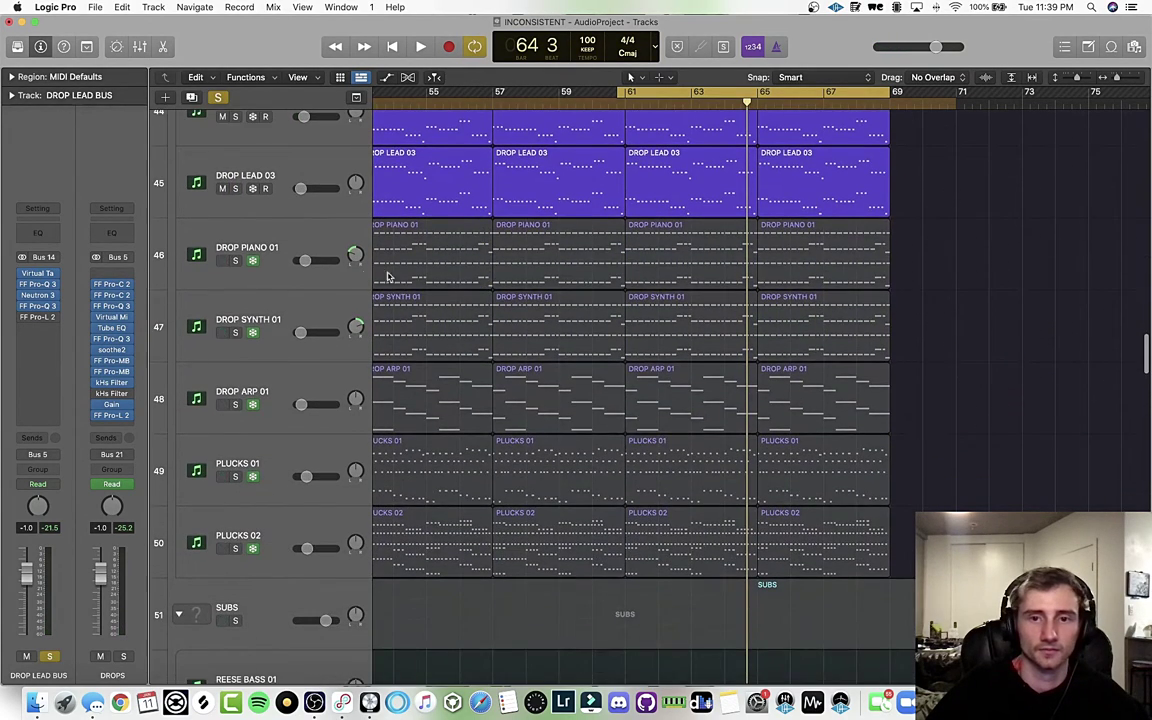
{"action": "scroll", "coordinate": [230, 242], "scroll_direction": "up", "scroll_amount": 1}
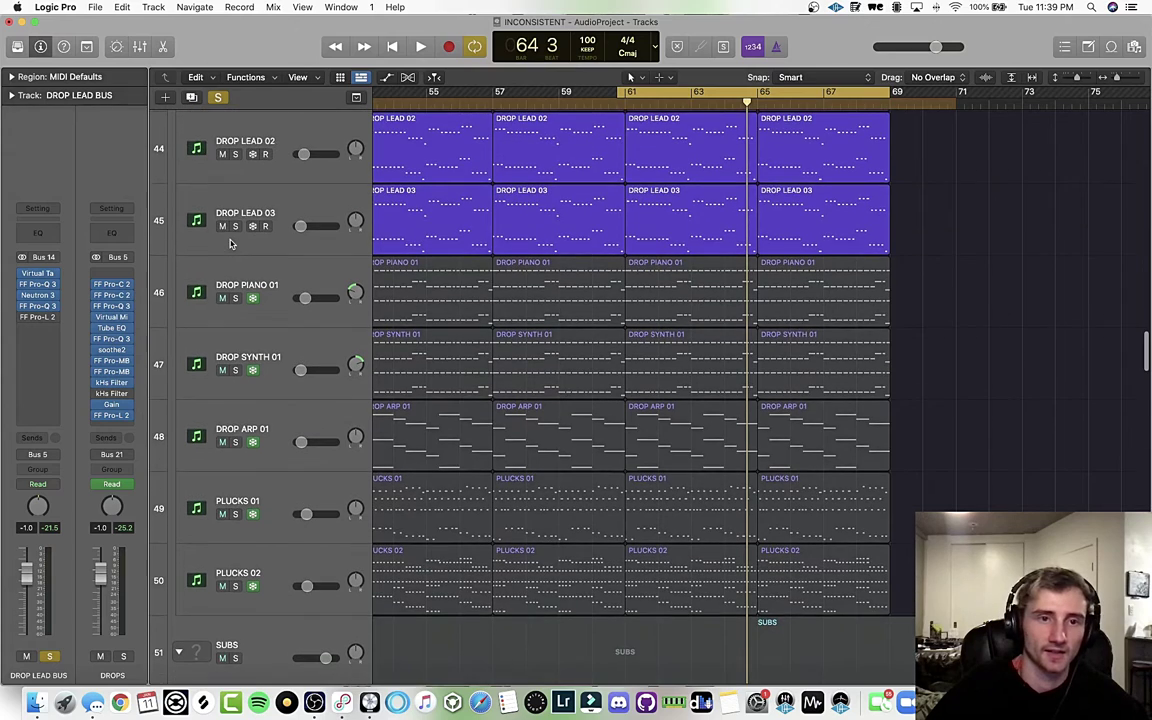
{"action": "scroll", "coordinate": [231, 288], "scroll_direction": "up", "scroll_amount": 1}
{"action": "left_click", "coordinate": [234, 311]}
{"action": "scroll", "coordinate": [233, 315], "scroll_direction": "down", "scroll_amount": 3}
{"action": "left_click", "coordinate": [235, 326]}
{"action": "scroll", "coordinate": [233, 335], "scroll_direction": "down", "scroll_amount": 4}
{"action": "left_click", "coordinate": [235, 319]}
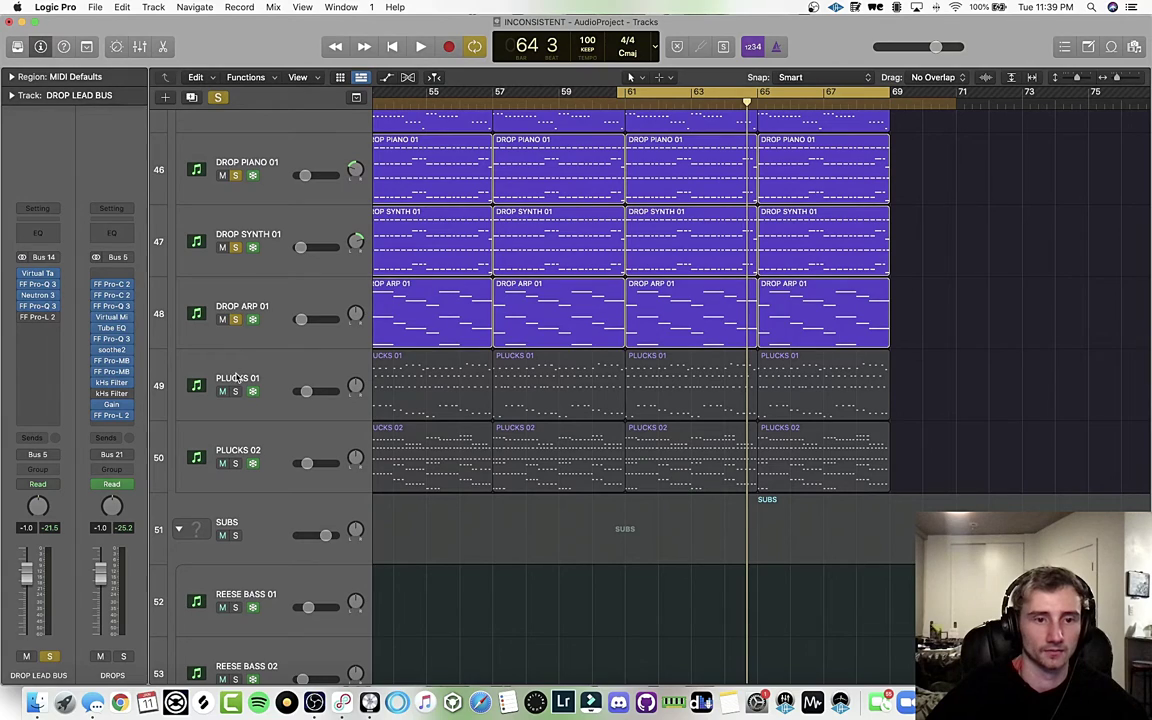
{"action": "left_click", "coordinate": [235, 391]}
{"action": "scroll", "coordinate": [236, 394], "scroll_direction": "up", "scroll_amount": 1}
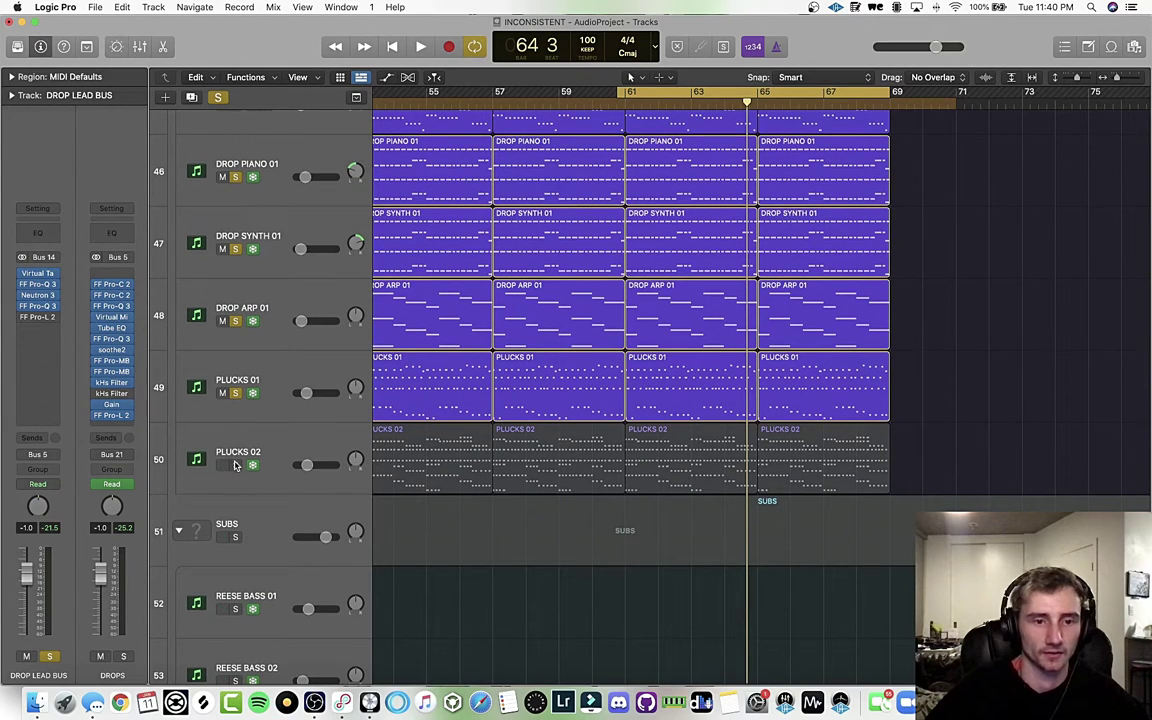
{"action": "left_click", "coordinate": [235, 465]}
{"action": "key", "text": "space"}
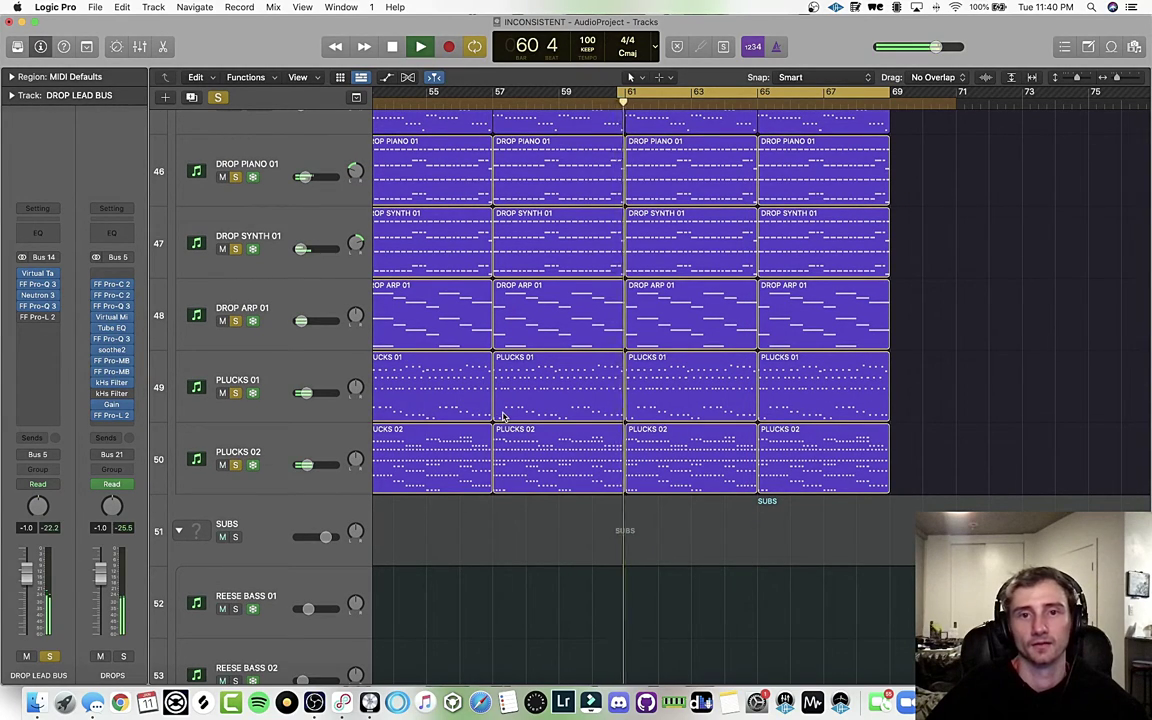
- Add the SUB PLUCK 01 track to the soloed drop tracks and play the looped section again
{"action": "scroll", "coordinate": [632, 414], "scroll_direction": "right", "scroll_amount": 4}
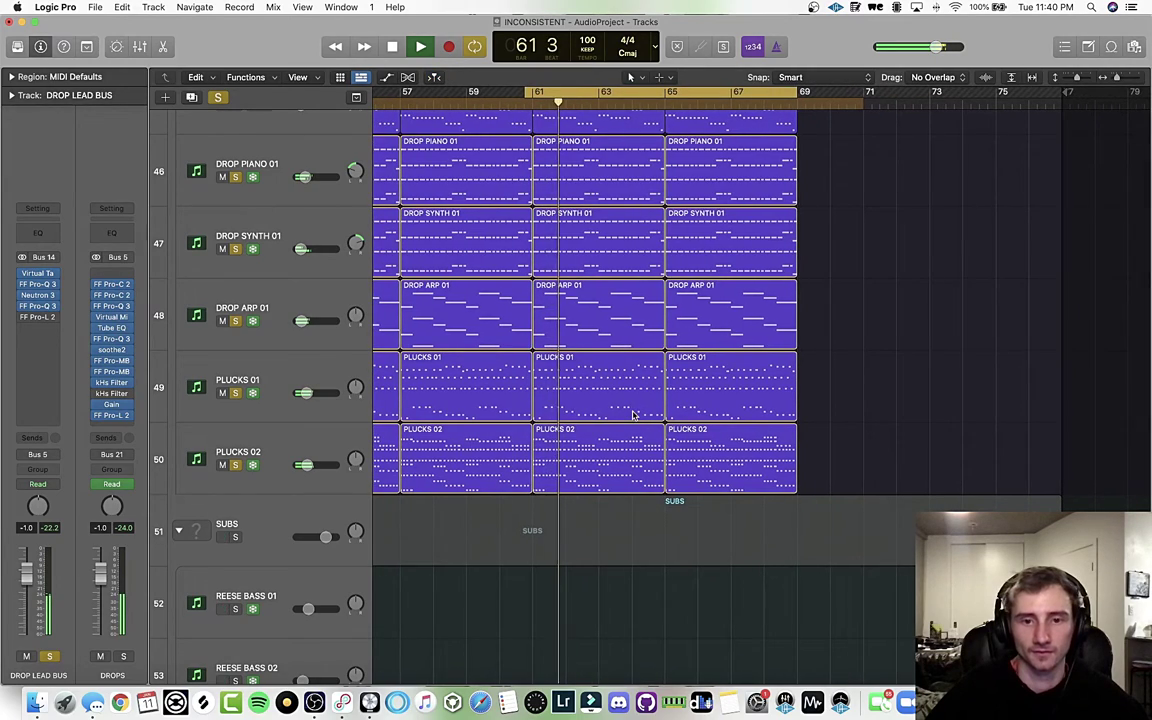
{"action": "scroll", "coordinate": [595, 414], "scroll_direction": "down", "scroll_amount": 2}
{"action": "scroll", "coordinate": [580, 412], "scroll_direction": "up", "scroll_amount": 6}
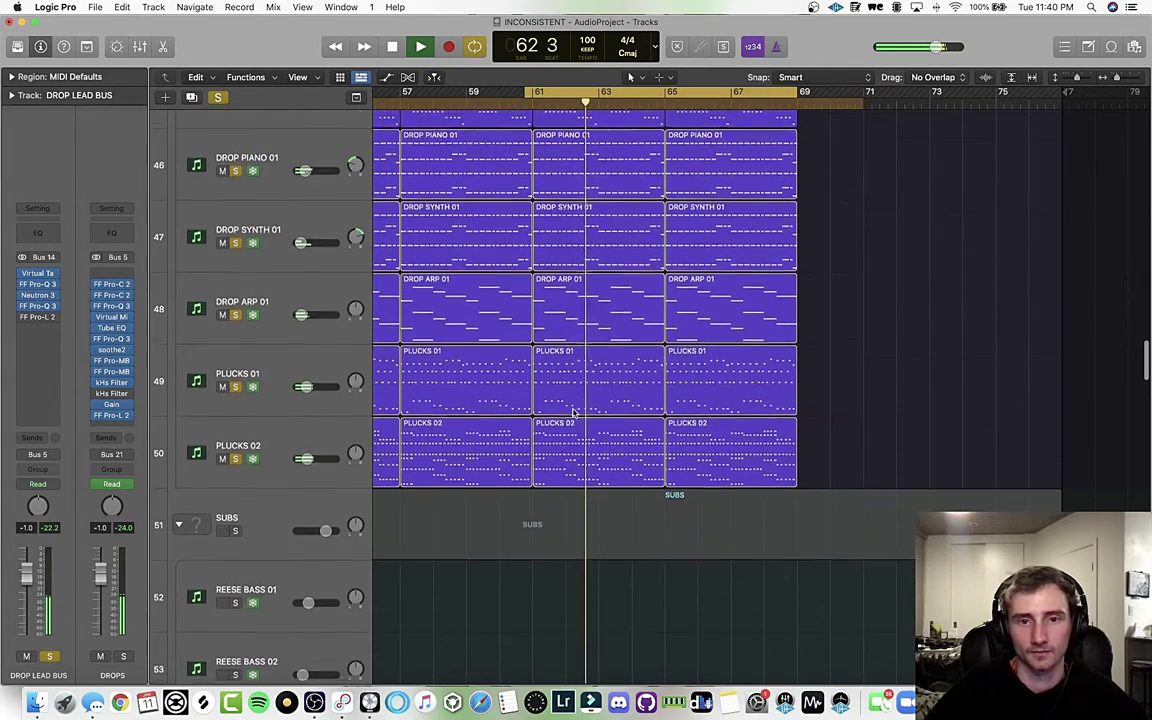
{"action": "scroll", "coordinate": [573, 412], "scroll_direction": "up", "scroll_amount": 8}
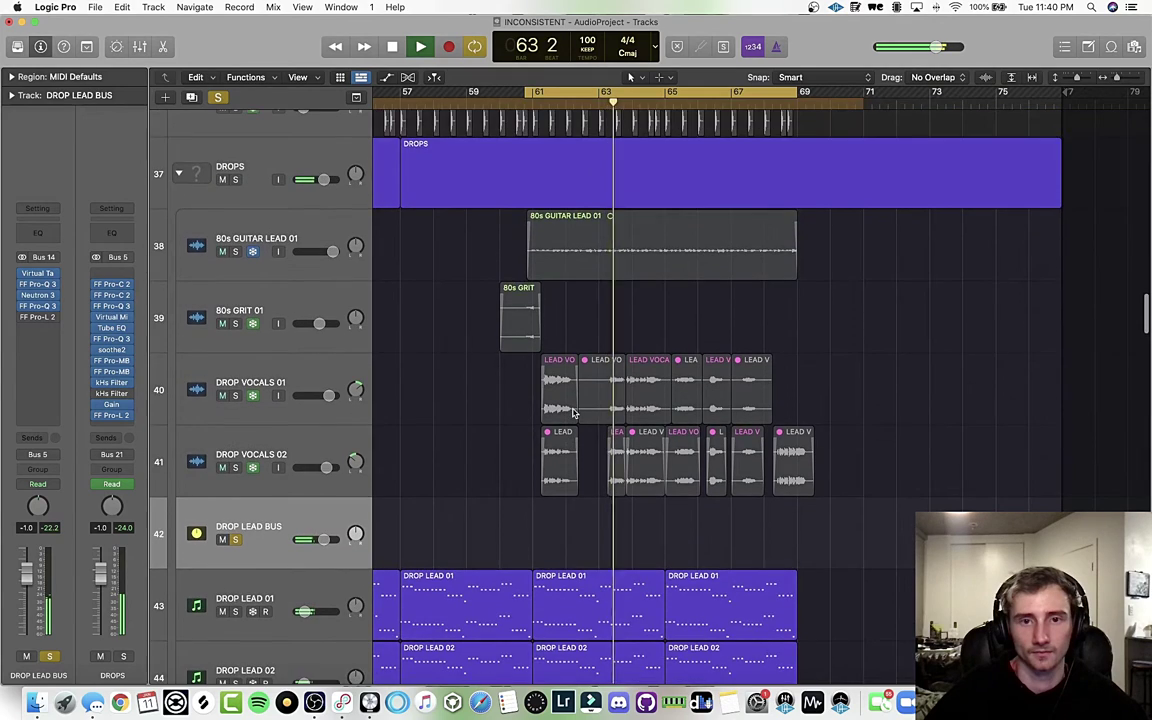
{"action": "scroll", "coordinate": [573, 412], "scroll_direction": "down", "scroll_amount": 10}
{"action": "scroll", "coordinate": [573, 413], "scroll_direction": "down", "scroll_amount": 8}
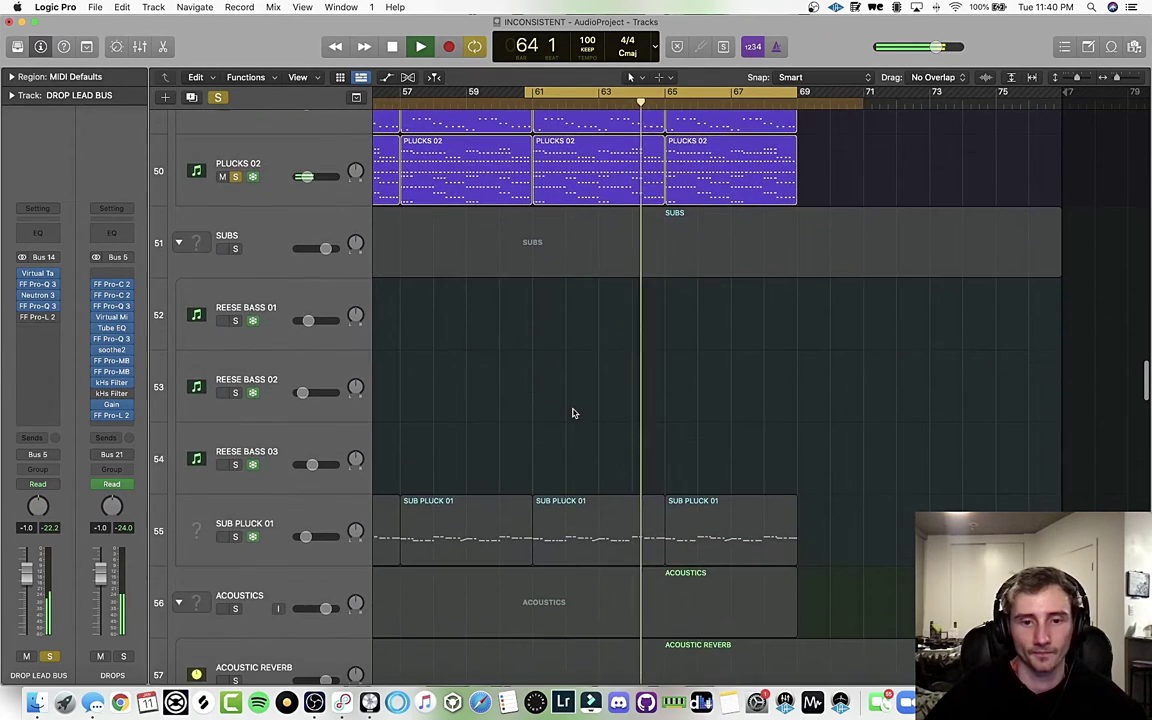
{"action": "left_click", "coordinate": [278, 531]}
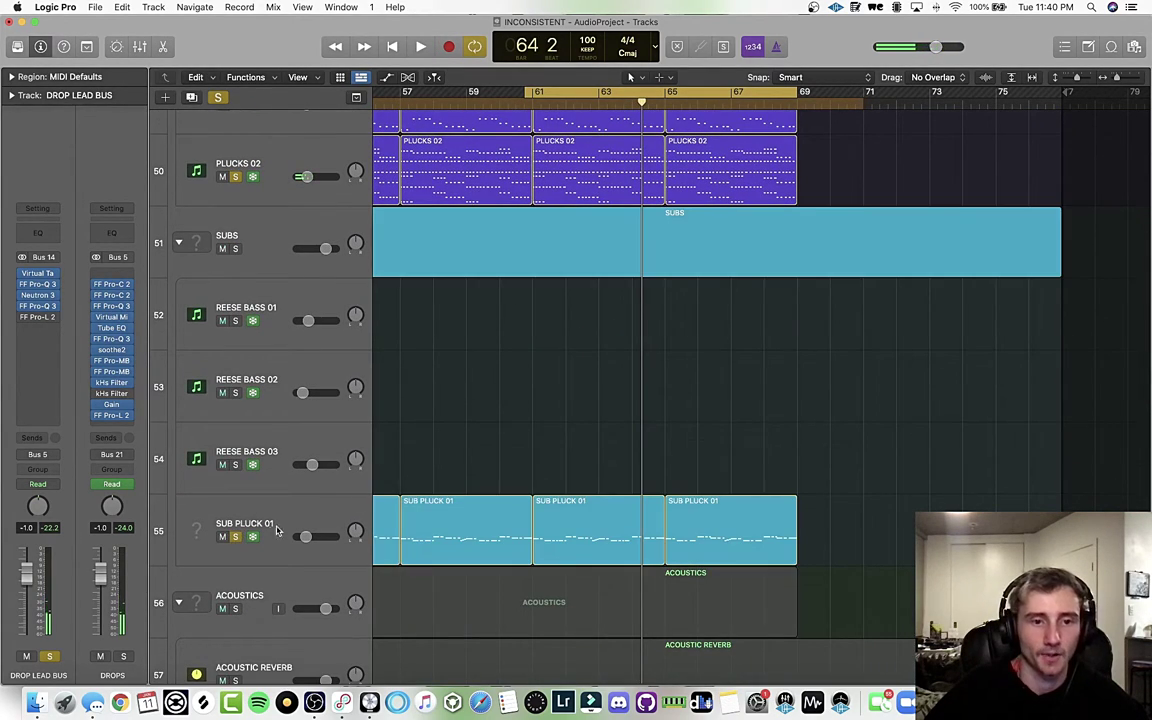
{"action": "key", "text": "space"}
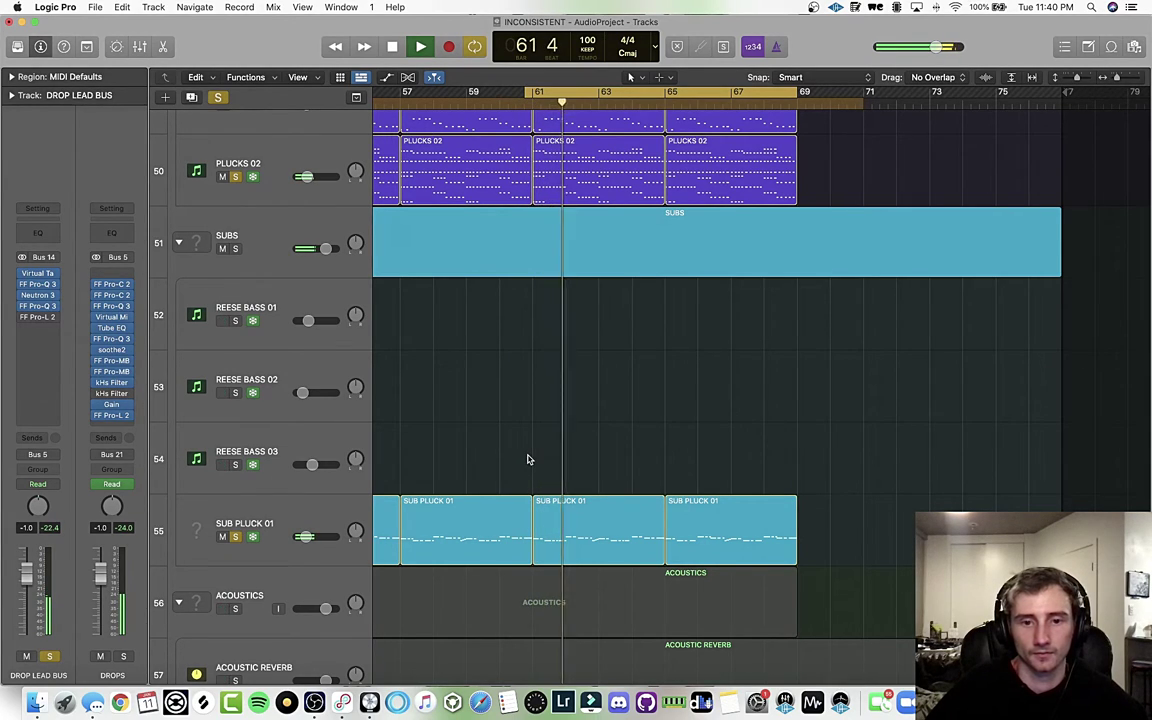
- Add the 80s GUITAR LEAD 01 track to the soloed drop tracks and play the looped section
{"action": "left_click", "coordinate": [316, 506]}
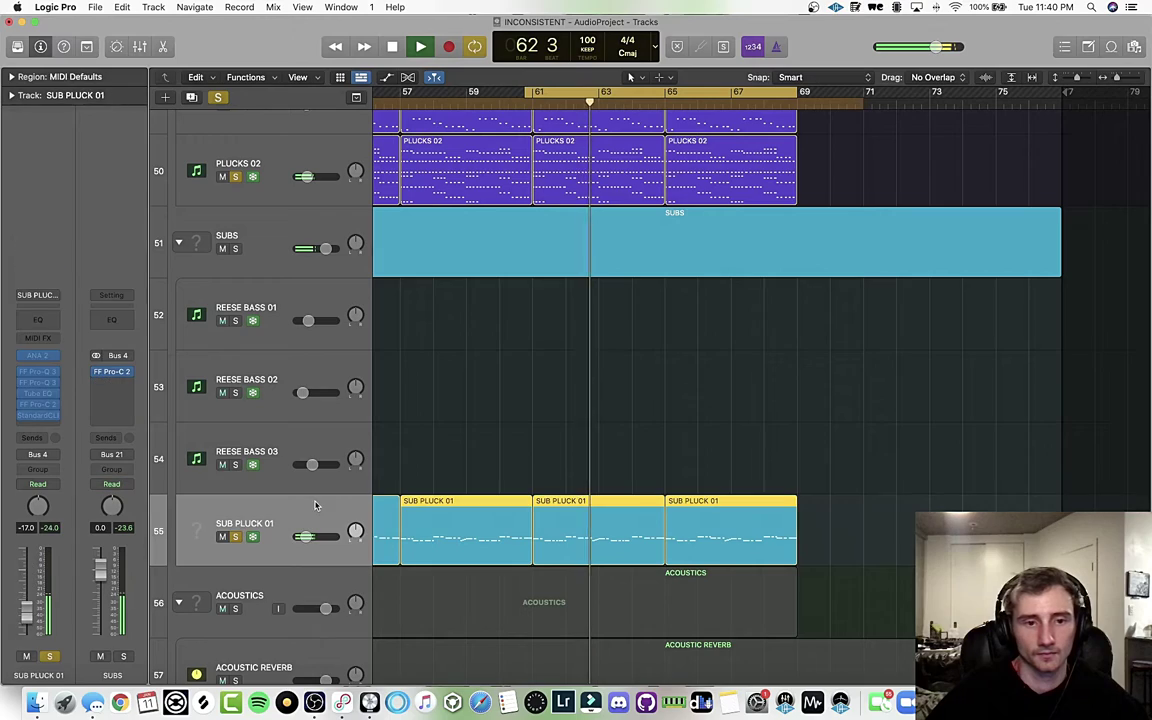
{"action": "scroll", "coordinate": [534, 421], "scroll_direction": "up", "scroll_amount": 10}
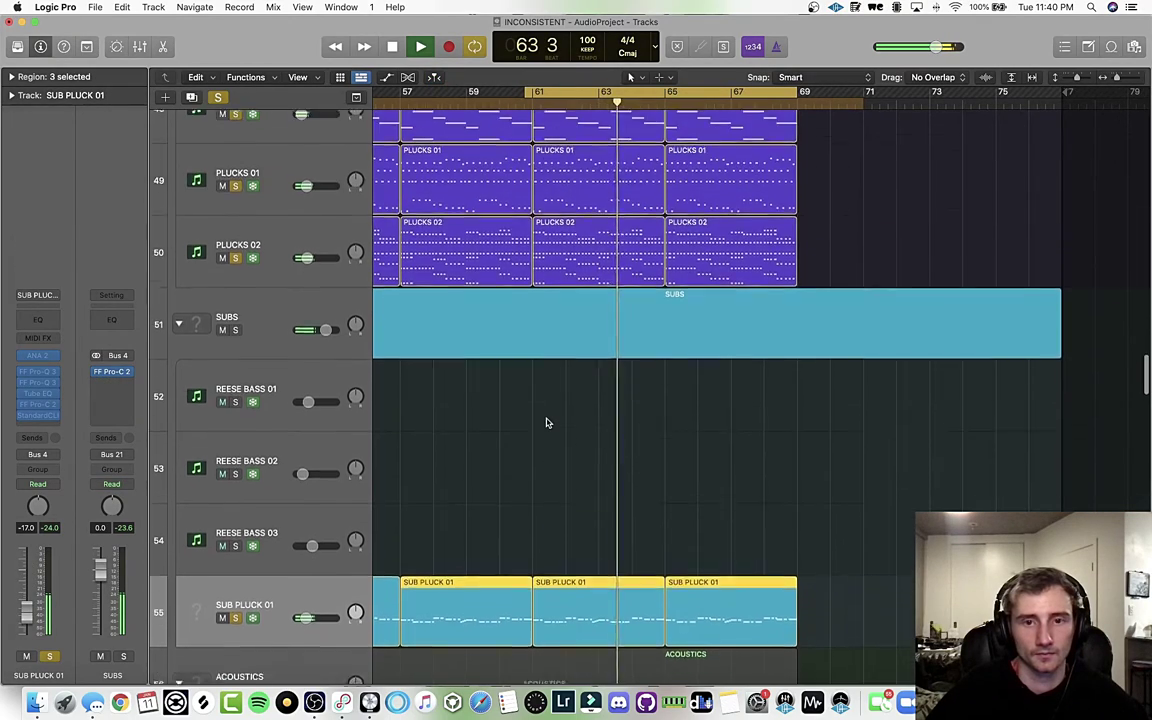
{"action": "scroll", "coordinate": [546, 421], "scroll_direction": "up", "scroll_amount": 6}
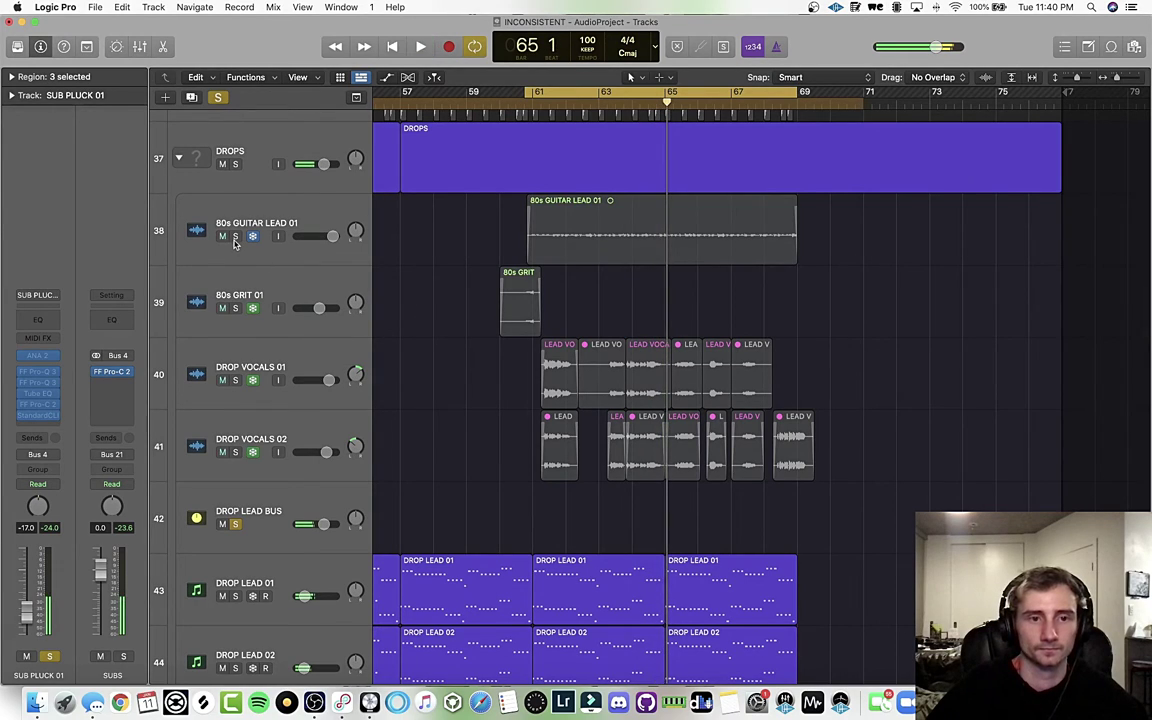
{"action": "left_click", "coordinate": [235, 236]}
{"action": "key", "text": "space"}
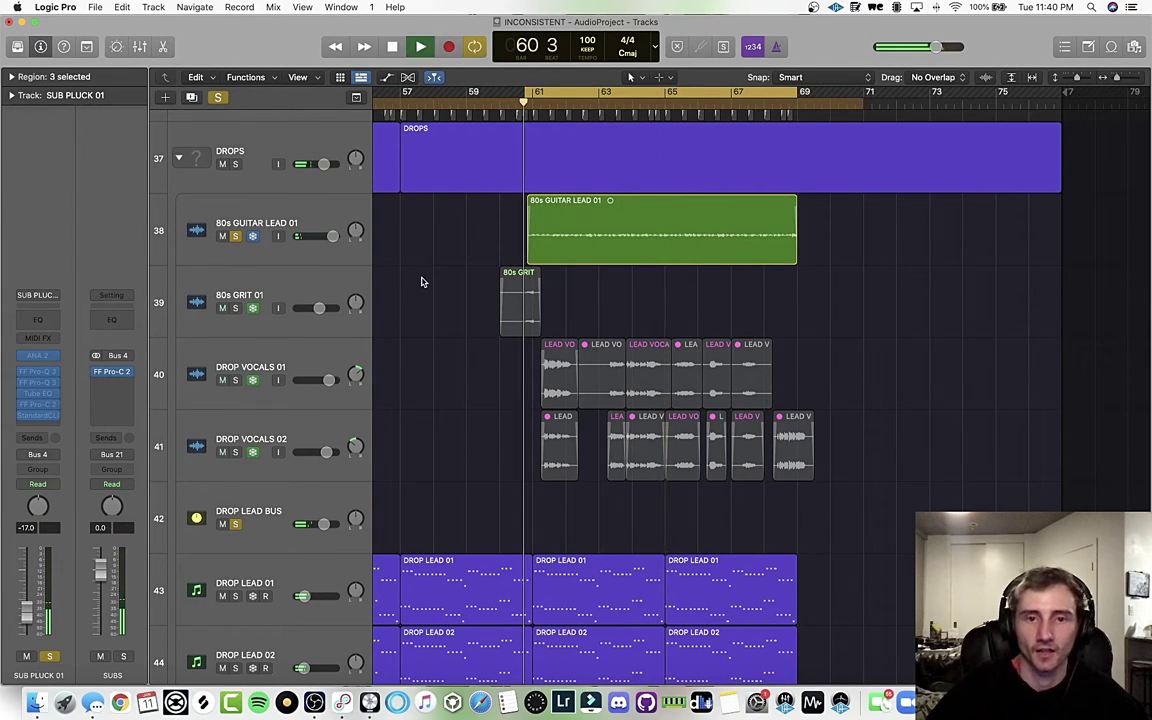
- Add 80s GRIT 01 to the soloed loop to audition it, and clear all solos after listening
{"action": "left_click", "coordinate": [235, 308]}
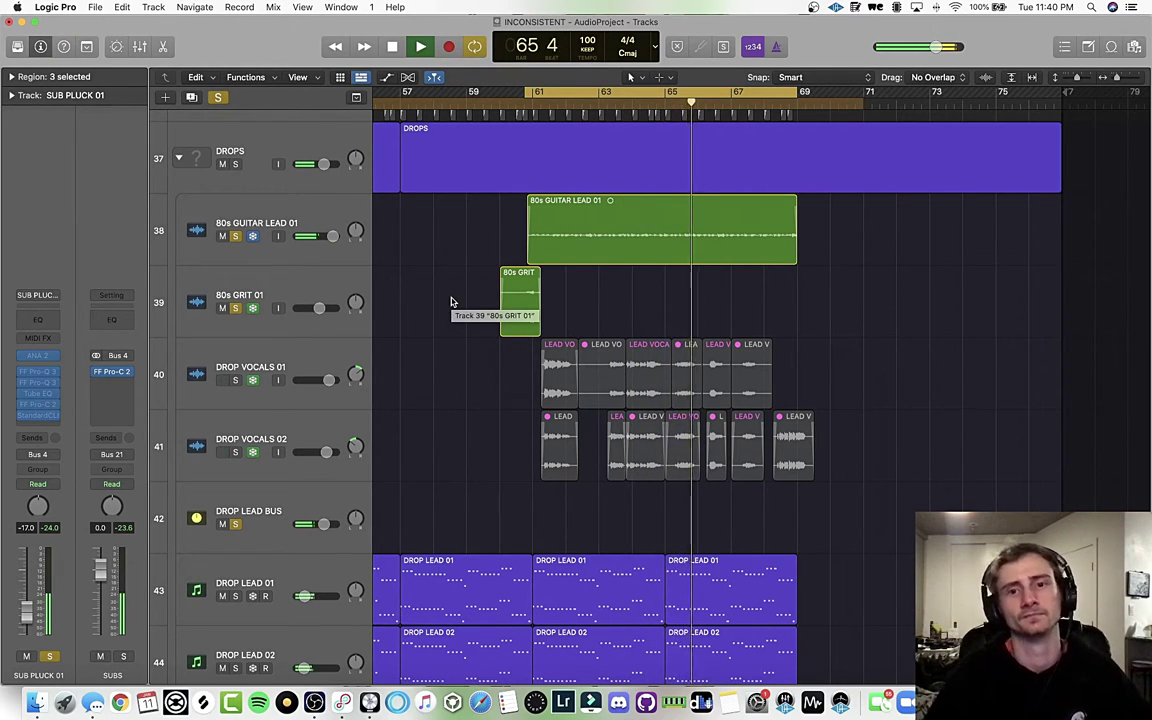
{"action": "scroll", "coordinate": [435, 278], "scroll_direction": "left", "scroll_amount": 1}
{"action": "scroll", "coordinate": [435, 278], "scroll_direction": "left", "scroll_amount": 2}
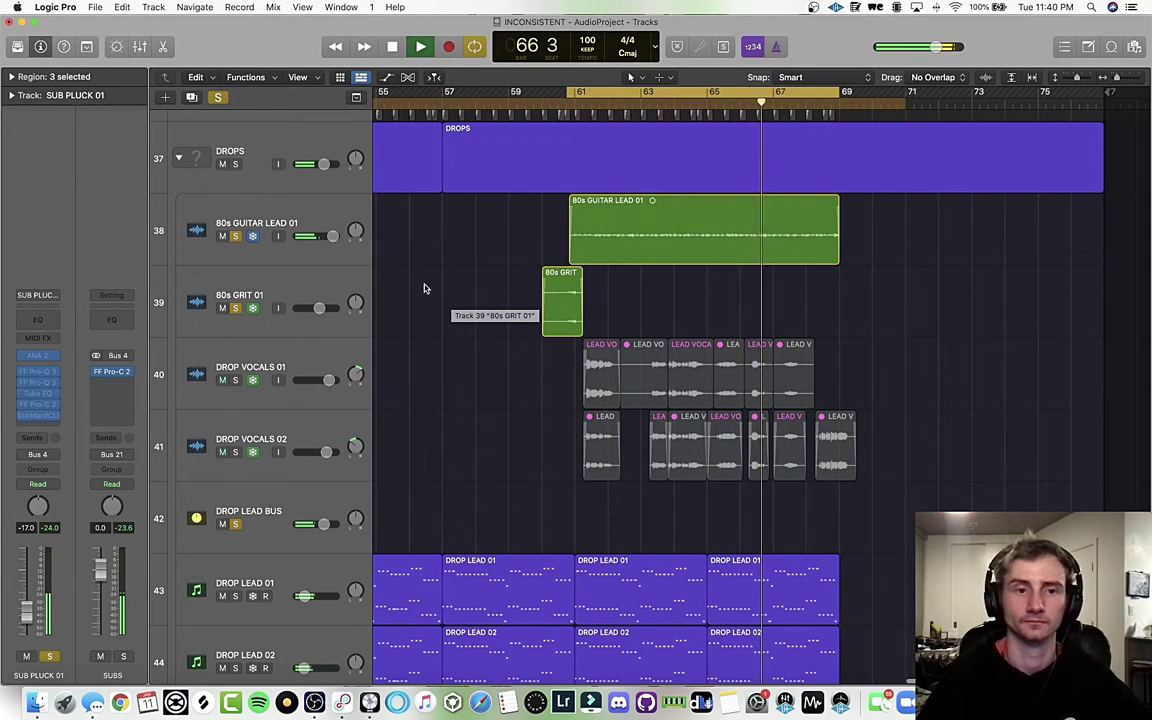
{"action": "scroll", "coordinate": [427, 334], "scroll_direction": "right", "scroll_amount": 1}
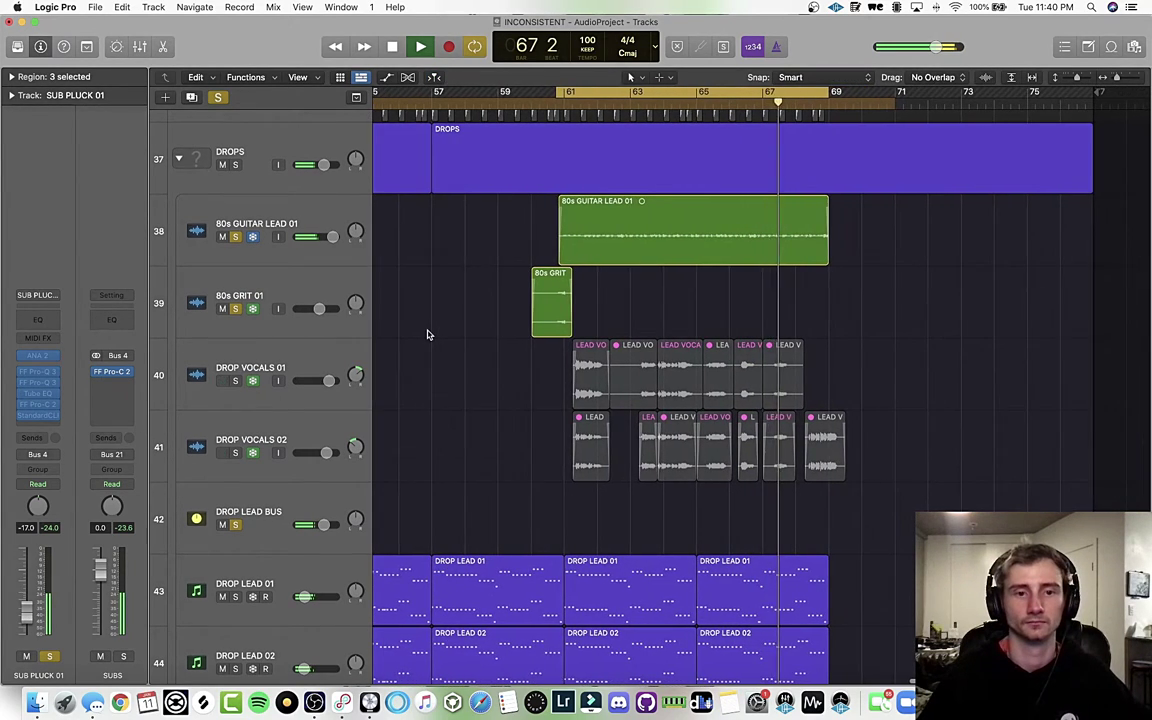
{"action": "scroll", "coordinate": [457, 335], "scroll_direction": "left", "scroll_amount": 1}
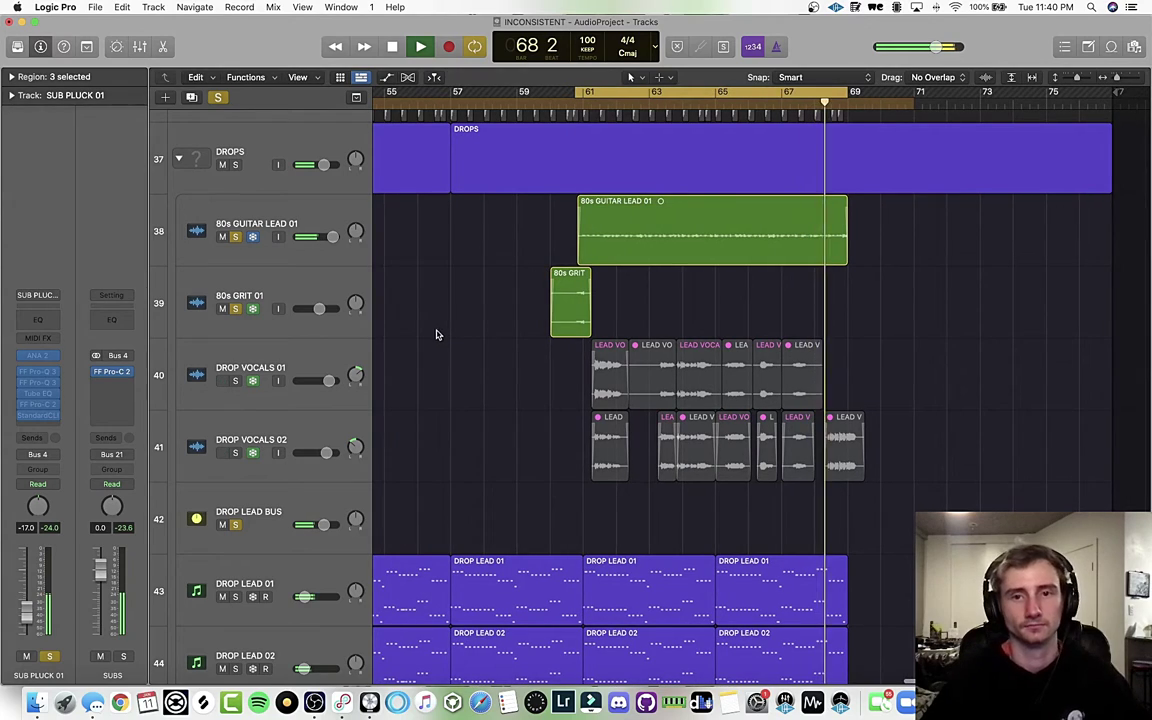
{"action": "left_click", "coordinate": [217, 98]}
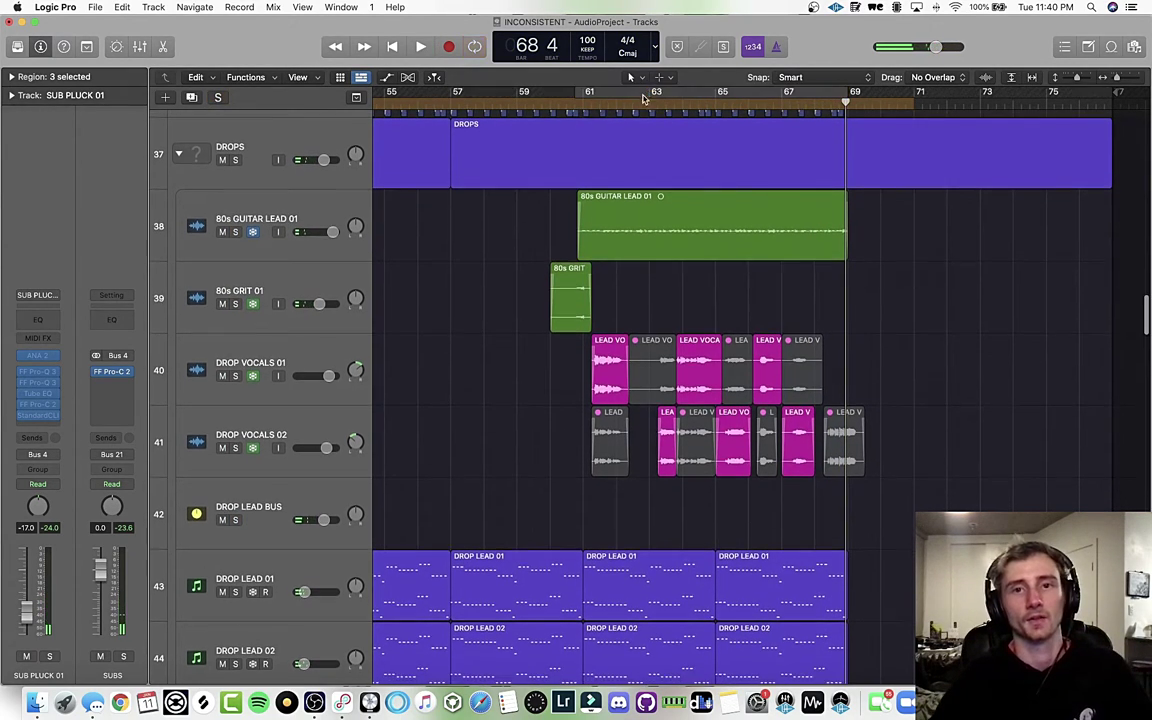
- Set the cycle range from just before bar 45 to bar 53, across the gap between the DROP LEAD regions
{"action": "scroll", "coordinate": [462, 208], "scroll_direction": "left", "scroll_amount": 15}
{"action": "scroll", "coordinate": [462, 208], "scroll_direction": "left", "scroll_amount": 2}
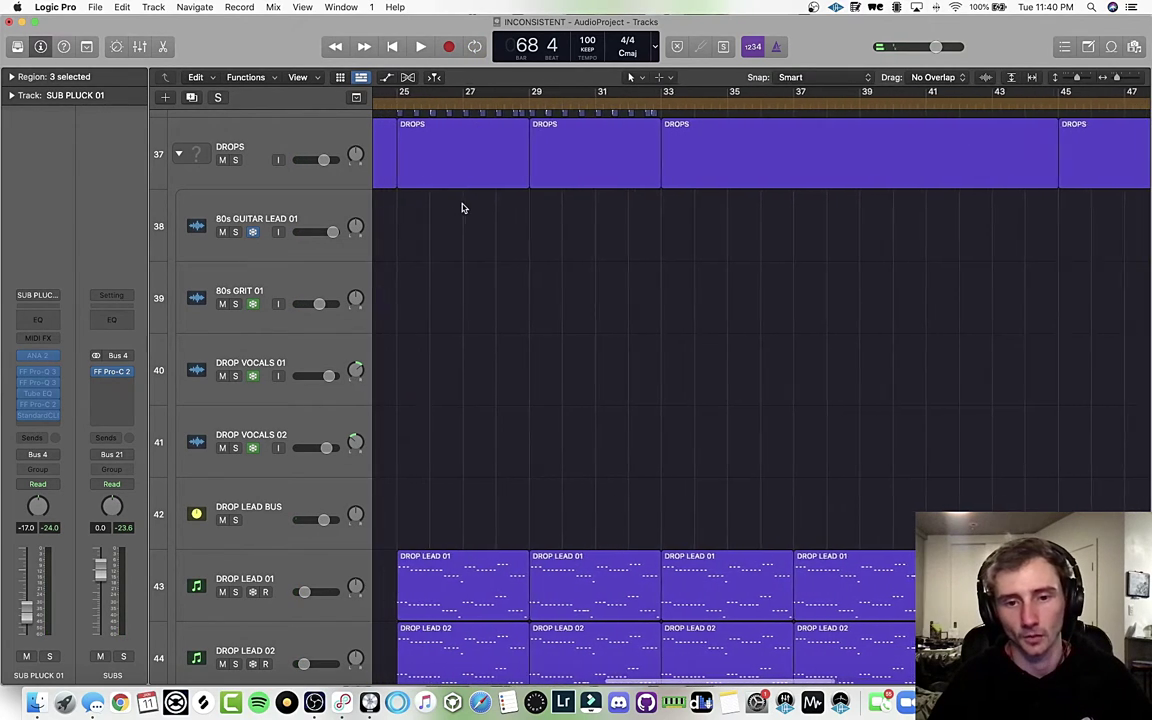
{"action": "scroll", "coordinate": [462, 208], "scroll_direction": "right", "scroll_amount": 5}
{"action": "scroll", "coordinate": [462, 208], "scroll_direction": "right", "scroll_amount": 5}
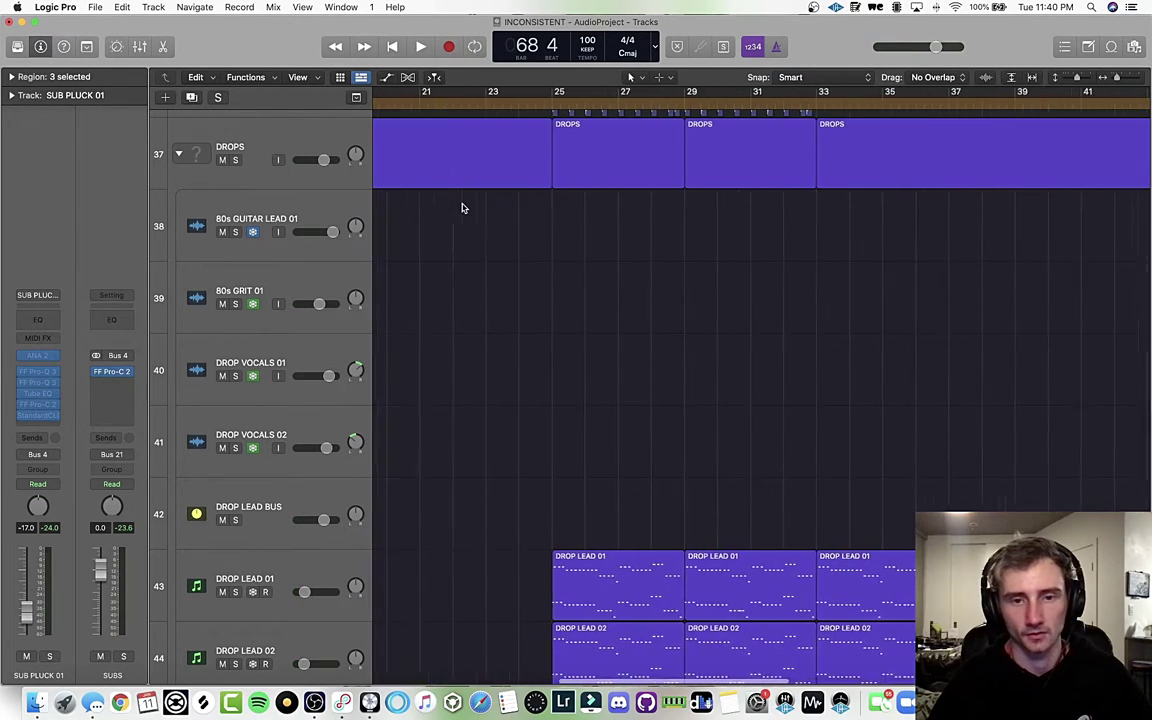
{"action": "scroll", "coordinate": [481, 234], "scroll_direction": "down", "scroll_amount": 1}
{"action": "left_click_drag", "start_coordinate": [560, 97], "coordinate": [790, 95]}
{"action": "left_click_drag", "start_coordinate": [574, 93], "coordinate": [560, 95]}
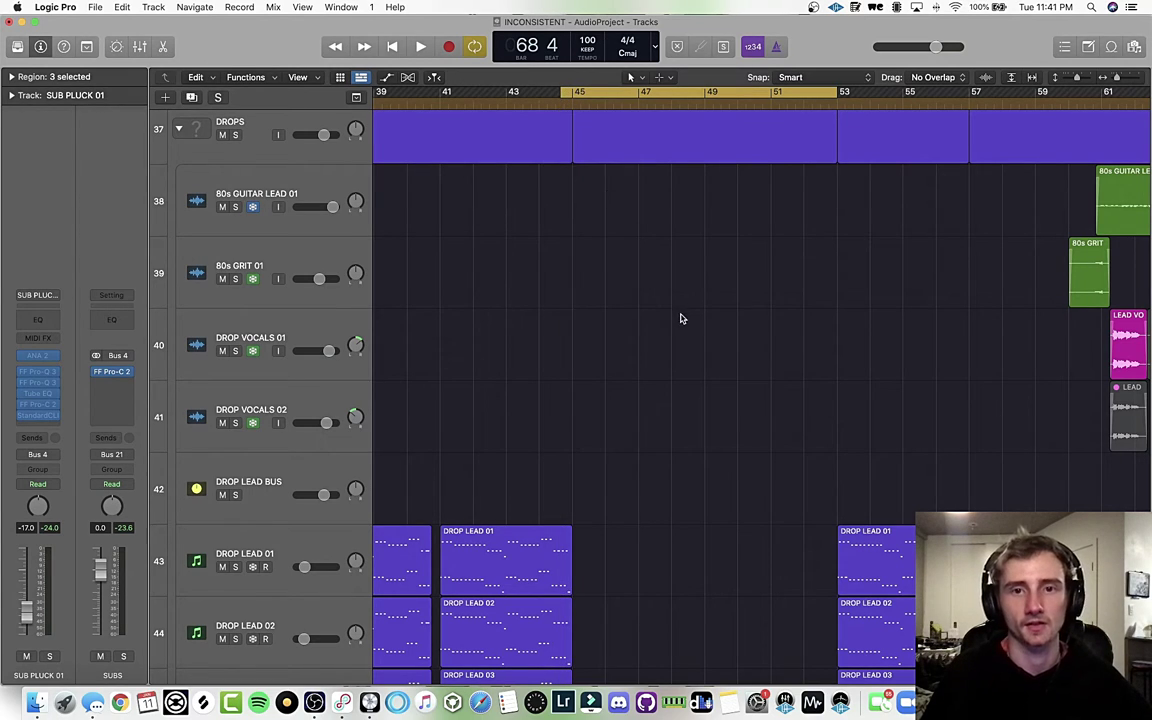
- Examine which bass, acoustic and kick tracks have regions in the section between bars 45 and 53
{"action": "scroll", "coordinate": [681, 319], "scroll_direction": "down", "scroll_amount": 12}
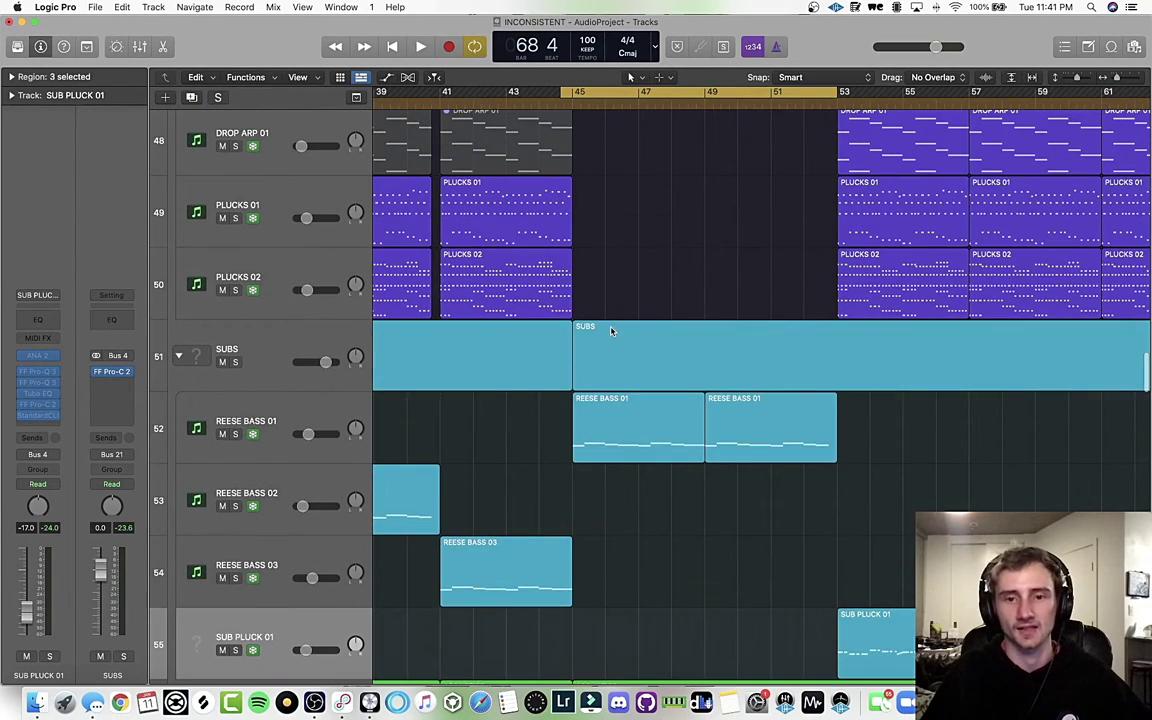
{"action": "scroll", "coordinate": [612, 331], "scroll_direction": "up", "scroll_amount": 10}
{"action": "scroll", "coordinate": [612, 331], "scroll_direction": "down", "scroll_amount": 10}
{"action": "scroll", "coordinate": [611, 331], "scroll_direction": "down", "scroll_amount": 10}
{"action": "scroll", "coordinate": [612, 331], "scroll_direction": "right", "scroll_amount": 5}
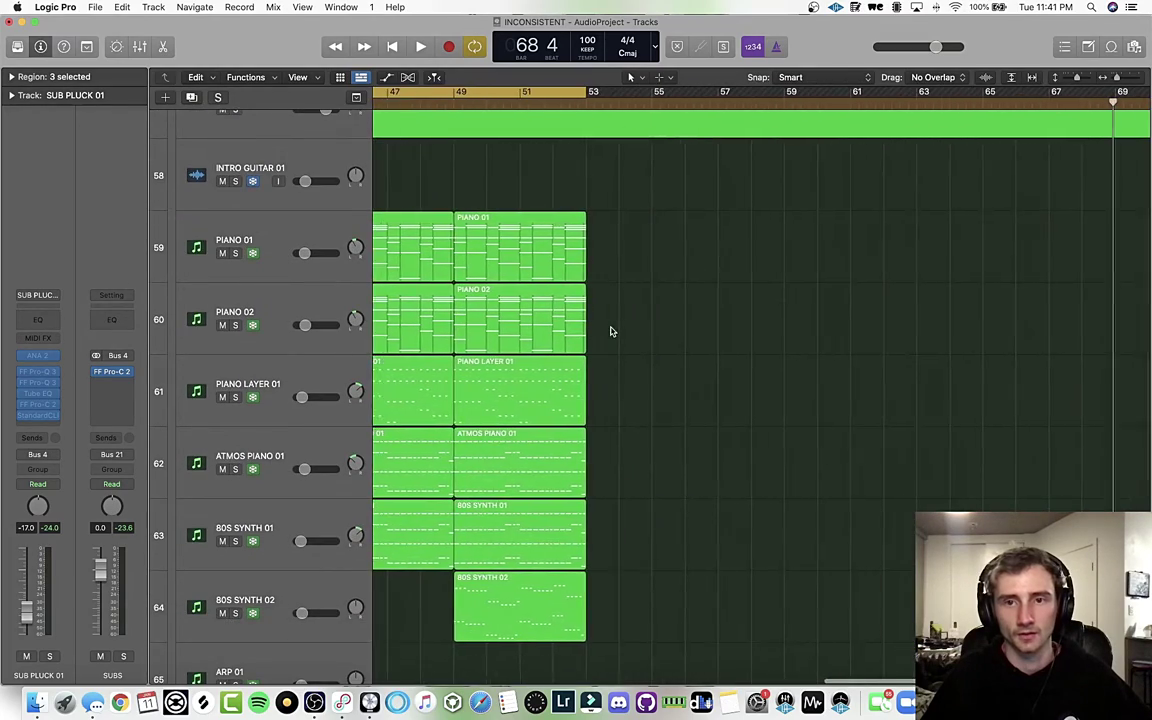
{"action": "scroll", "coordinate": [612, 331], "scroll_direction": "up", "scroll_amount": 16}
{"action": "scroll", "coordinate": [612, 331], "scroll_direction": "up", "scroll_amount": 5}
{"action": "scroll", "coordinate": [612, 331], "scroll_direction": "up", "scroll_amount": 3}
{"action": "scroll", "coordinate": [612, 331], "scroll_direction": "left", "scroll_amount": 3}
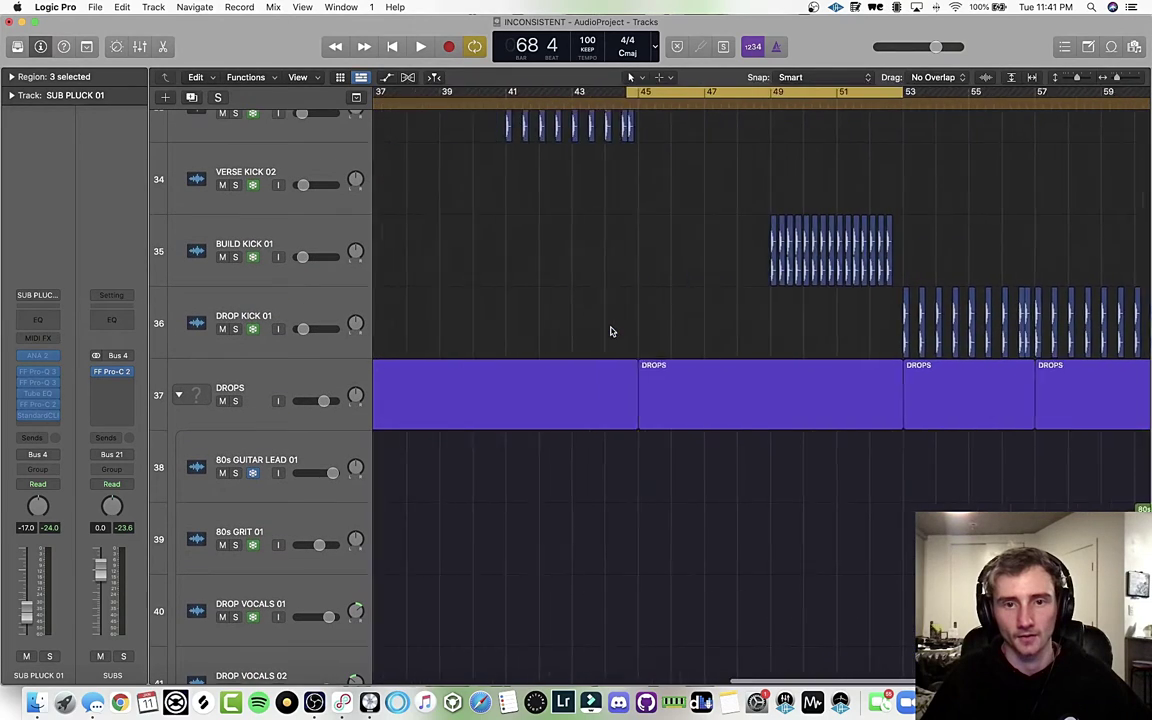
- Move the cycle range to bar 41 through about bar 46 and check the kick, pluck and bass parts there
{"action": "scroll", "coordinate": [612, 331], "scroll_direction": "up", "scroll_amount": 3}
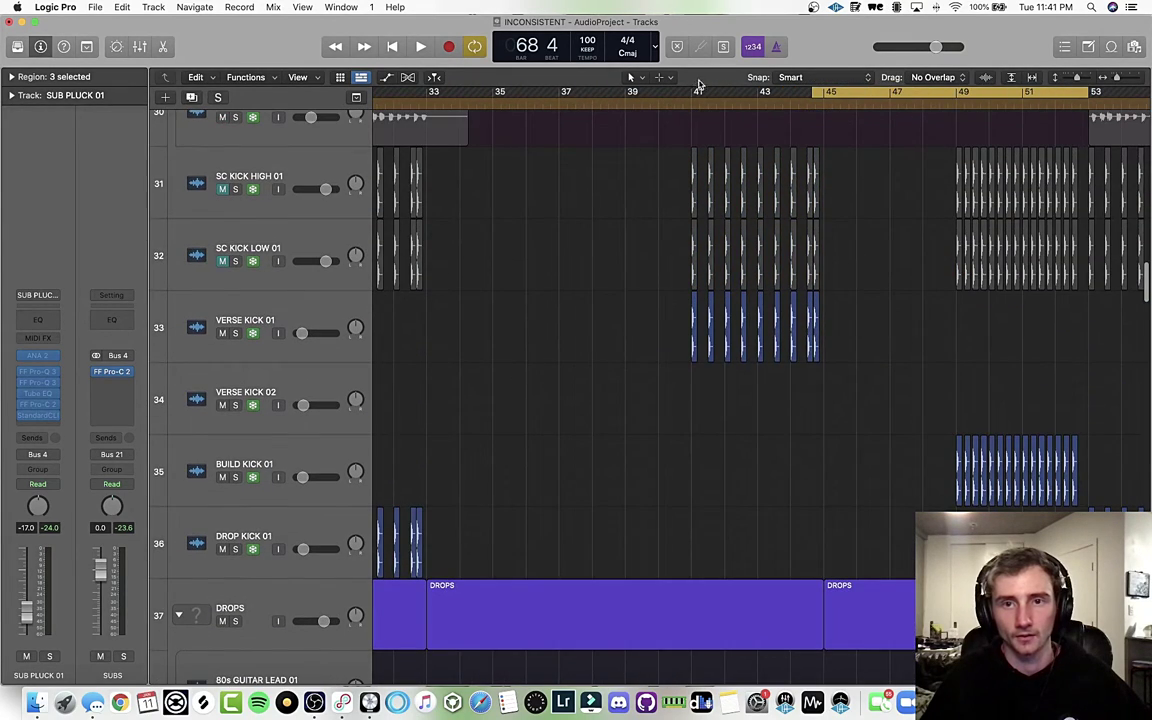
{"action": "scroll", "coordinate": [643, 175], "scroll_direction": "up", "scroll_amount": 3}
{"action": "scroll", "coordinate": [643, 175], "scroll_direction": "left", "scroll_amount": 3}
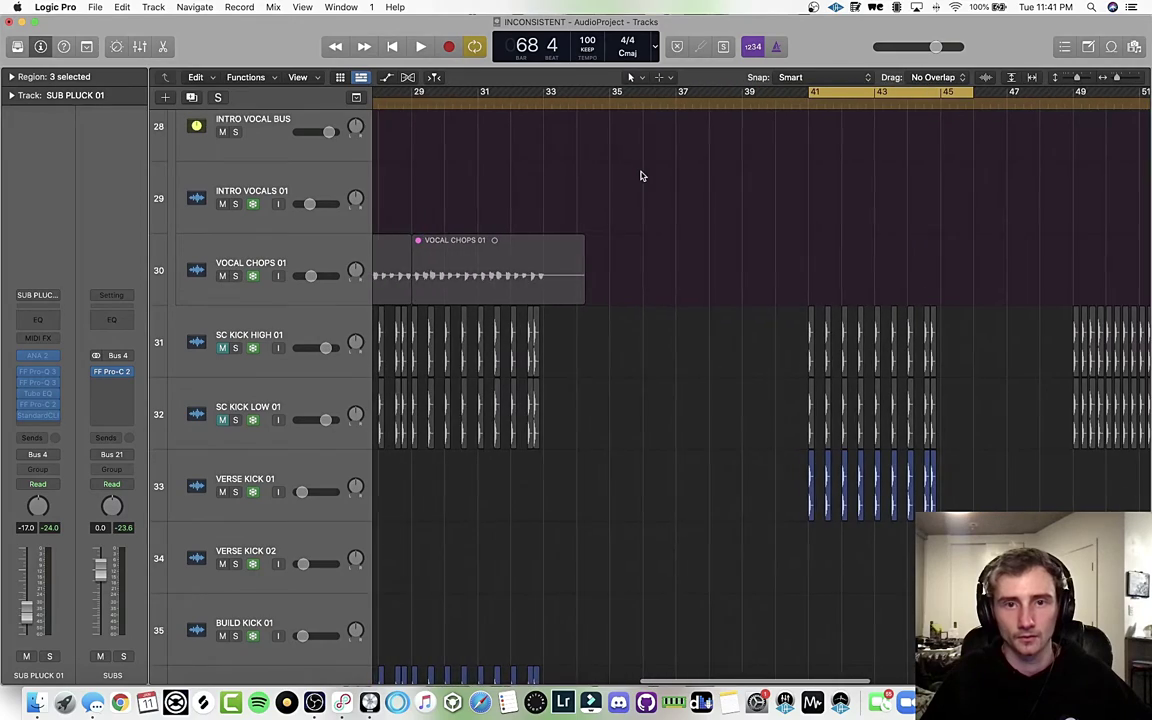
{"action": "scroll", "coordinate": [643, 175], "scroll_direction": "down", "scroll_amount": 6}
{"action": "scroll", "coordinate": [641, 175], "scroll_direction": "left", "scroll_amount": 2}
{"action": "scroll", "coordinate": [641, 175], "scroll_direction": "down", "scroll_amount": 12}
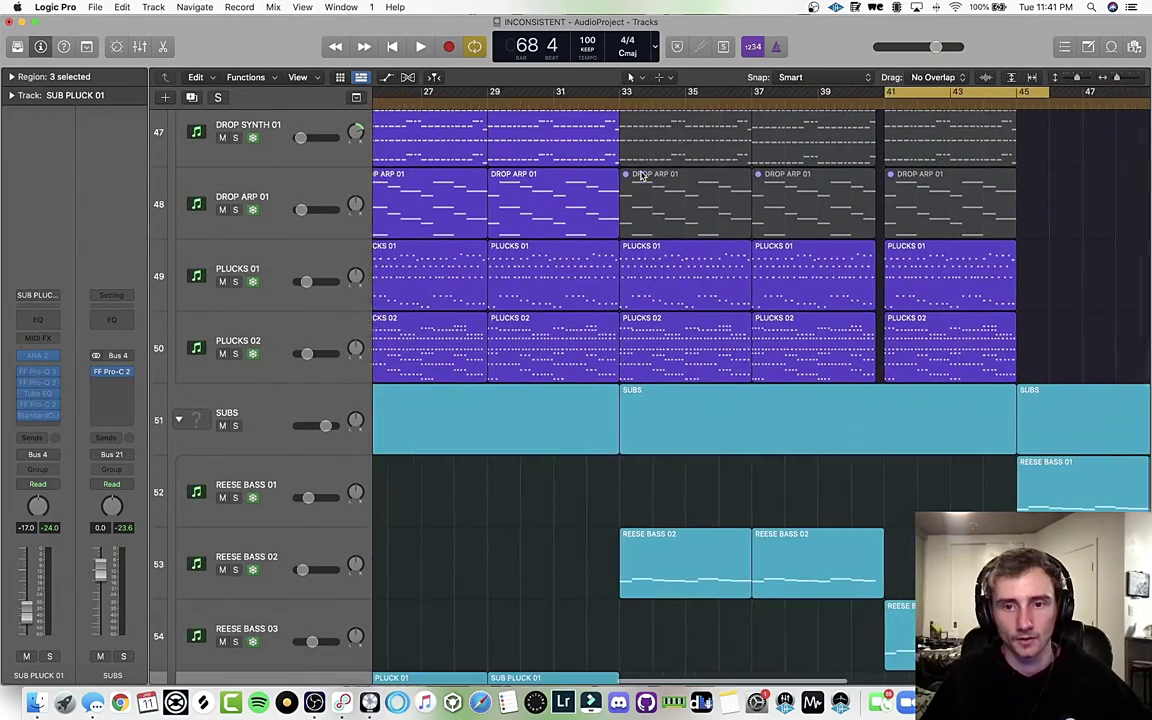
- Set the cycle range to bars 45 to 53, spanning the two REESE BASS 01 regions
{"action": "scroll", "coordinate": [641, 175], "scroll_direction": "right", "scroll_amount": 5}
{"action": "scroll", "coordinate": [642, 175], "scroll_direction": "down", "scroll_amount": 3}
{"action": "scroll", "coordinate": [643, 175], "scroll_direction": "up", "scroll_amount": 1}
{"action": "left_click_drag", "start_coordinate": [690, 96], "coordinate": [926, 97]}
- Examine the lead, ad-lib and backing vocal tracks around the section between bars 45 and 53
{"action": "scroll", "coordinate": [784, 249], "scroll_direction": "up", "scroll_amount": 20}
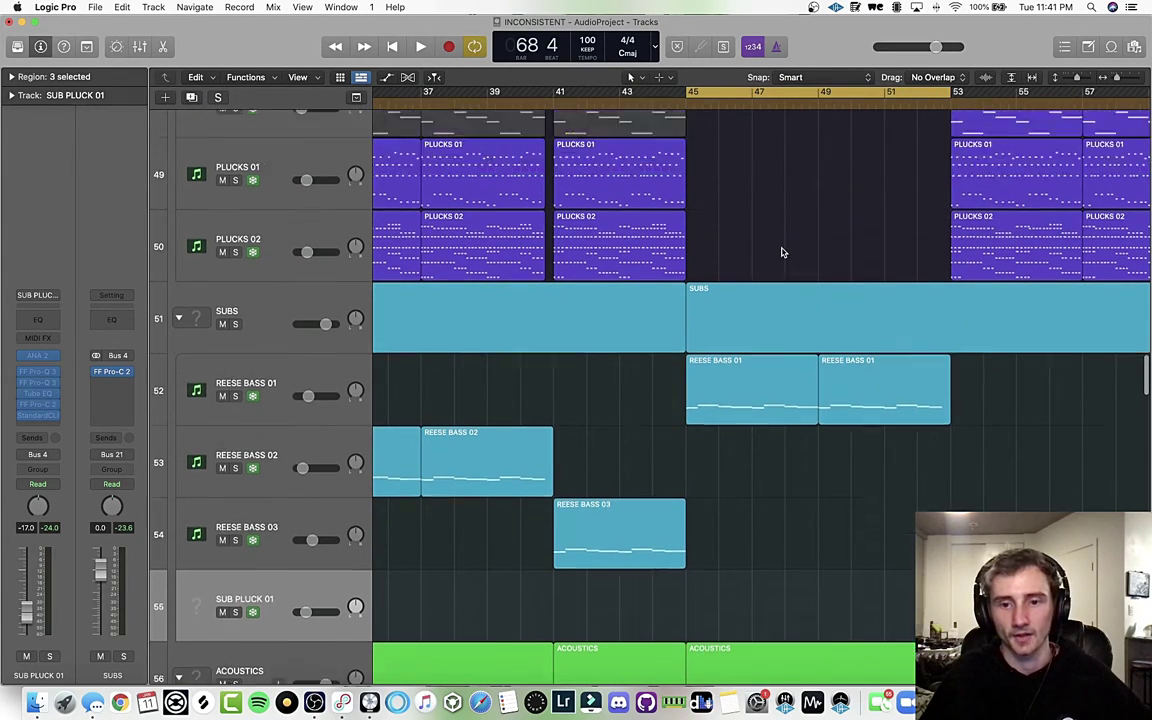
{"action": "scroll", "coordinate": [784, 253], "scroll_direction": "up", "scroll_amount": 20}
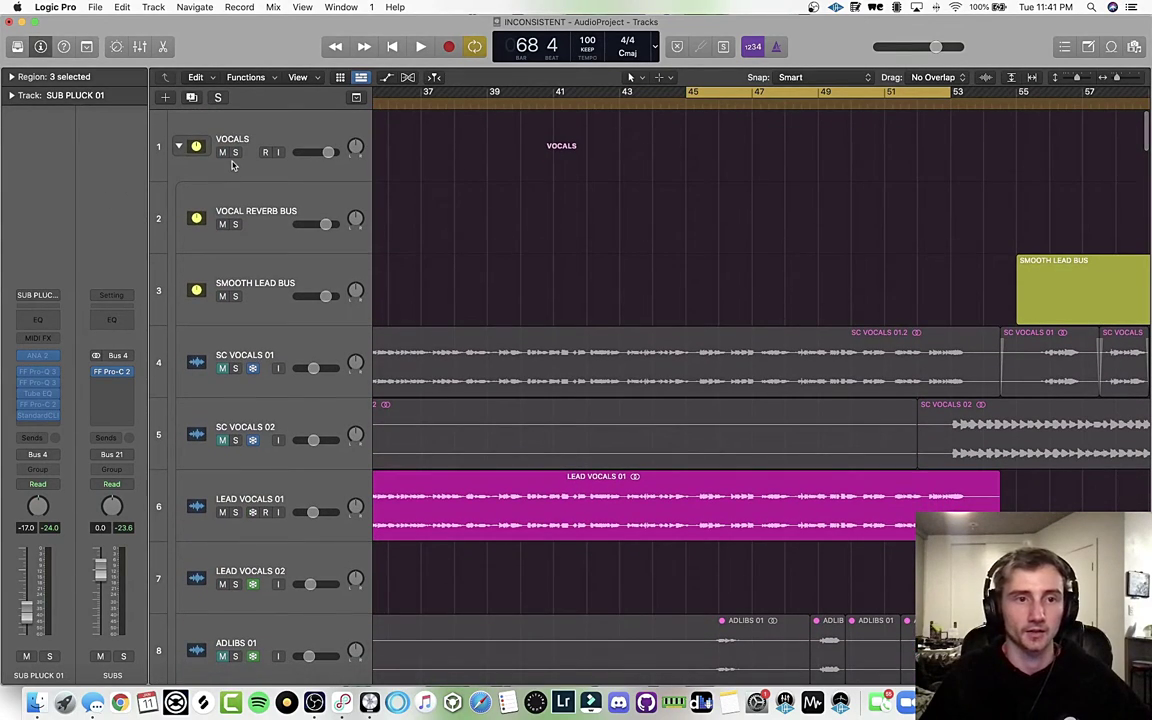
{"action": "scroll", "coordinate": [232, 168], "scroll_direction": "down", "scroll_amount": 3}
{"action": "scroll", "coordinate": [228, 185], "scroll_direction": "up", "scroll_amount": 3}
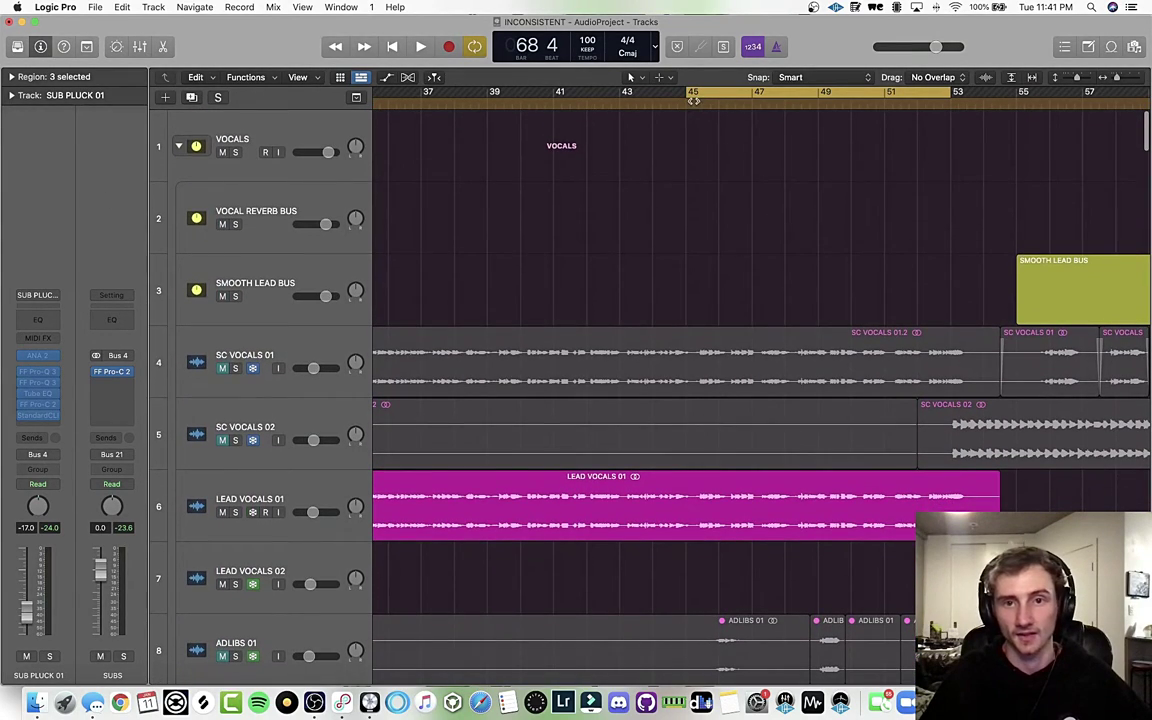
{"action": "scroll", "coordinate": [668, 160], "scroll_direction": "down", "scroll_amount": 3}
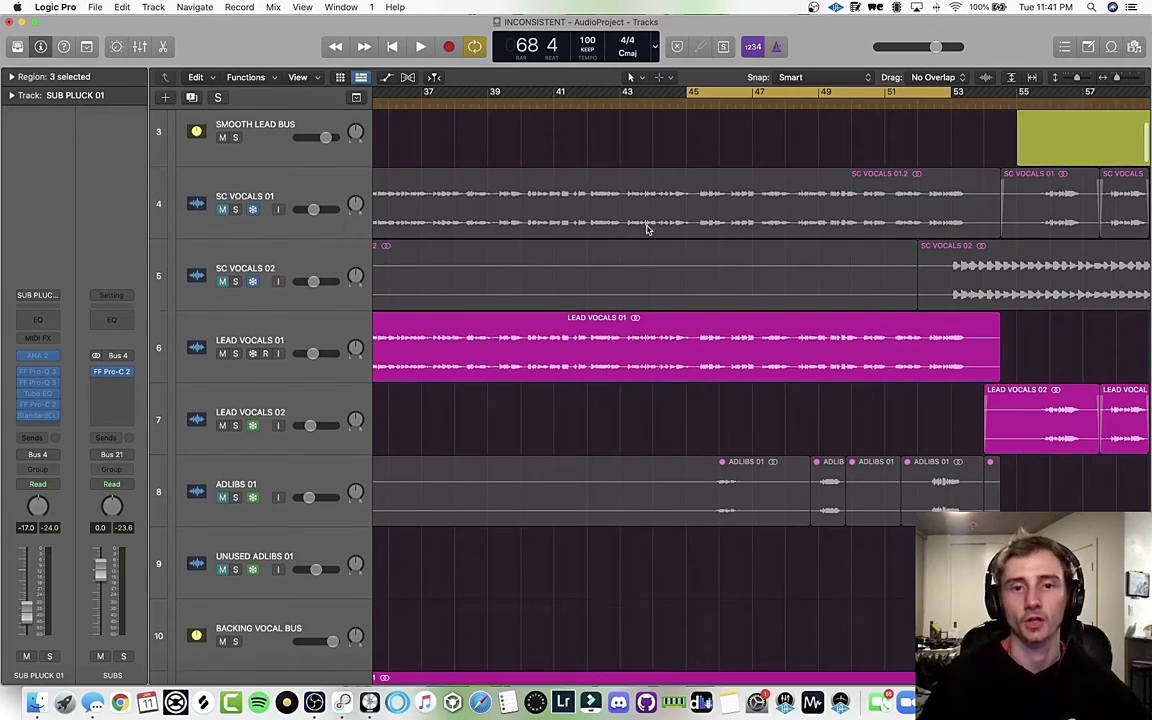
{"action": "scroll", "coordinate": [646, 229], "scroll_direction": "down", "scroll_amount": 10}
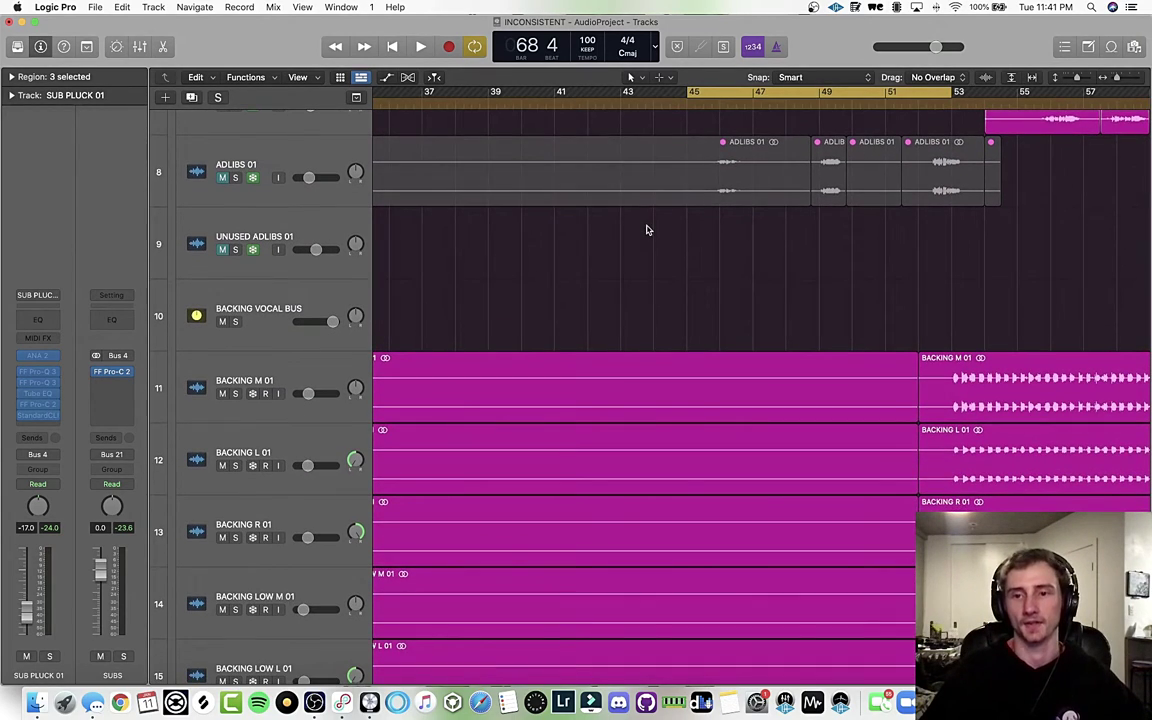
- Examine the vocal, vocal chop, kick and drop tracks across the final drop from bar 53 to bar 69
{"action": "scroll", "coordinate": [646, 229], "scroll_direction": "right", "scroll_amount": 10}
{"action": "scroll", "coordinate": [600, 155], "scroll_direction": "up", "scroll_amount": 2}
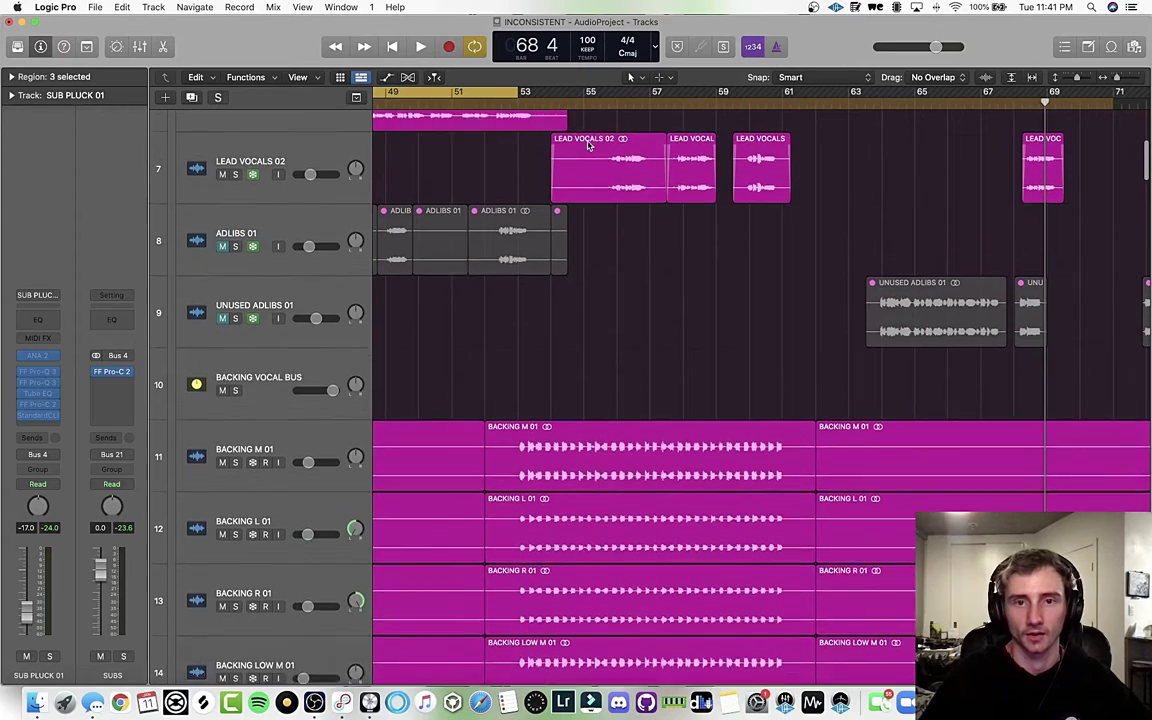
{"action": "scroll", "coordinate": [588, 146], "scroll_direction": "up", "scroll_amount": 2}
{"action": "scroll", "coordinate": [563, 188], "scroll_direction": "down", "scroll_amount": 12}
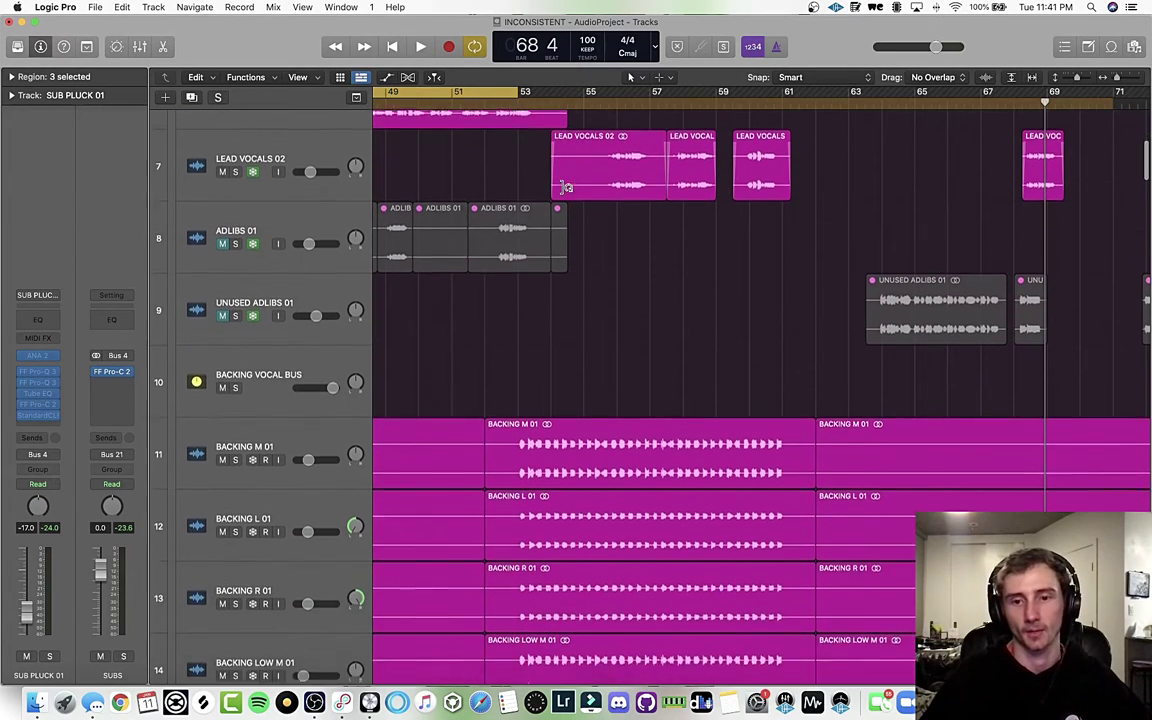
{"action": "scroll", "coordinate": [543, 187], "scroll_direction": "down", "scroll_amount": 20}
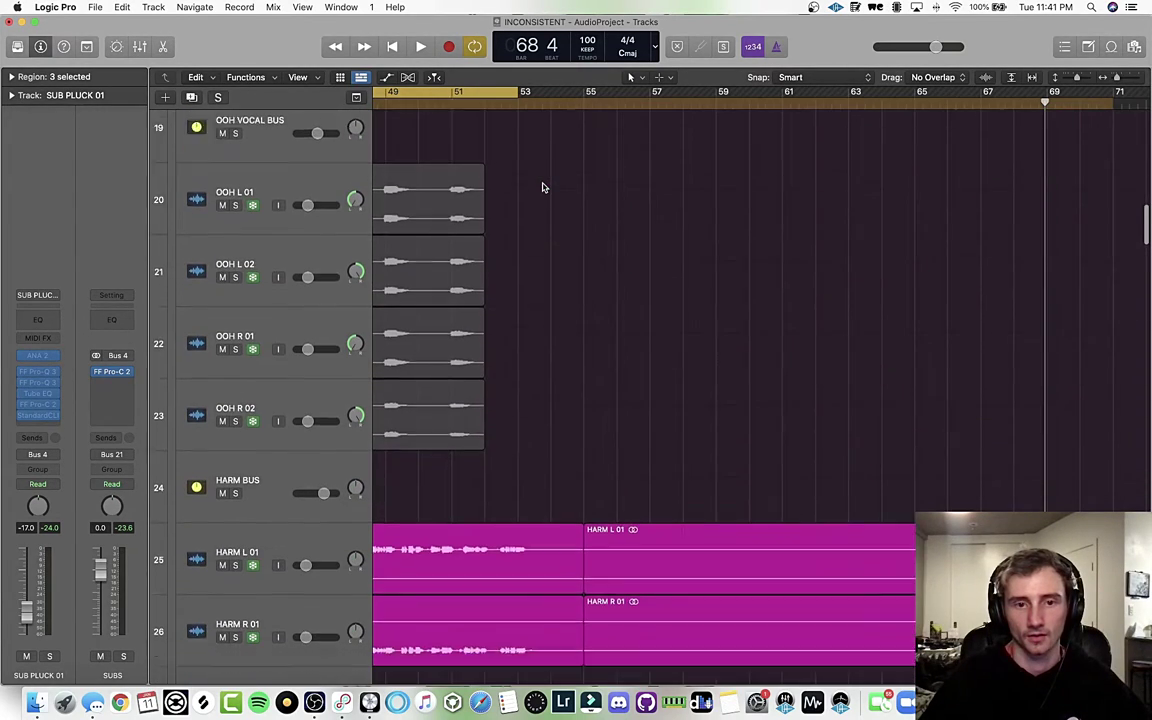
{"action": "scroll", "coordinate": [543, 187], "scroll_direction": "down", "scroll_amount": 17}
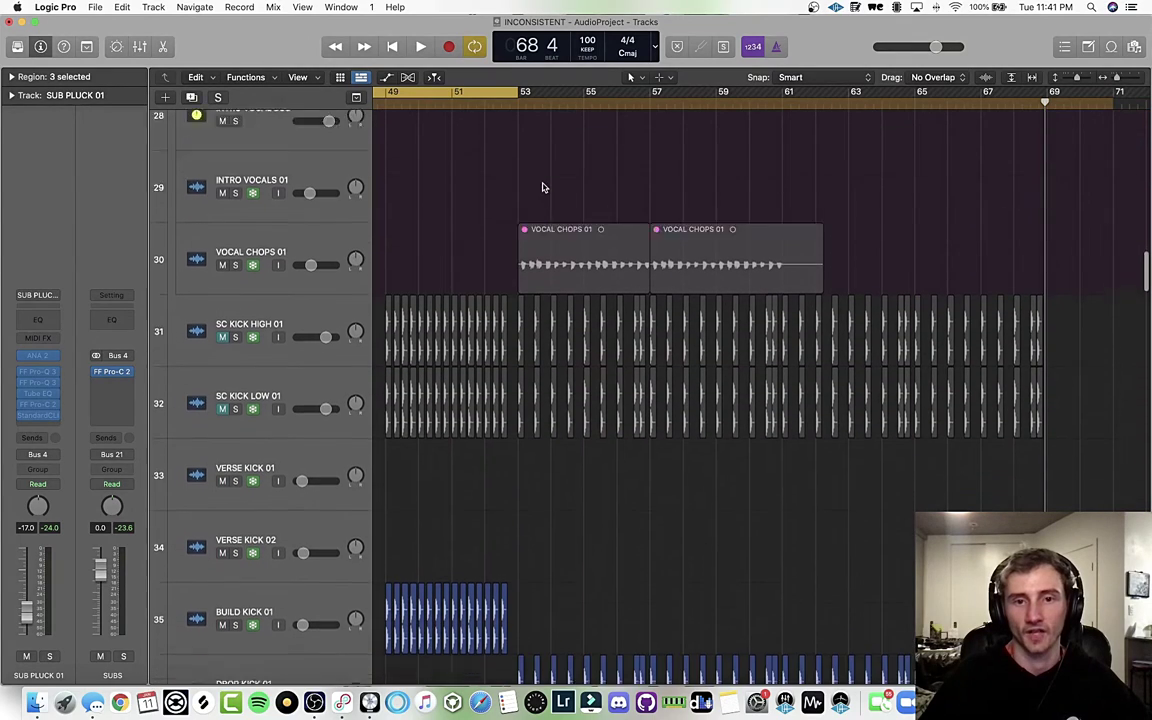
{"action": "scroll", "coordinate": [543, 187], "scroll_direction": "down", "scroll_amount": 10}
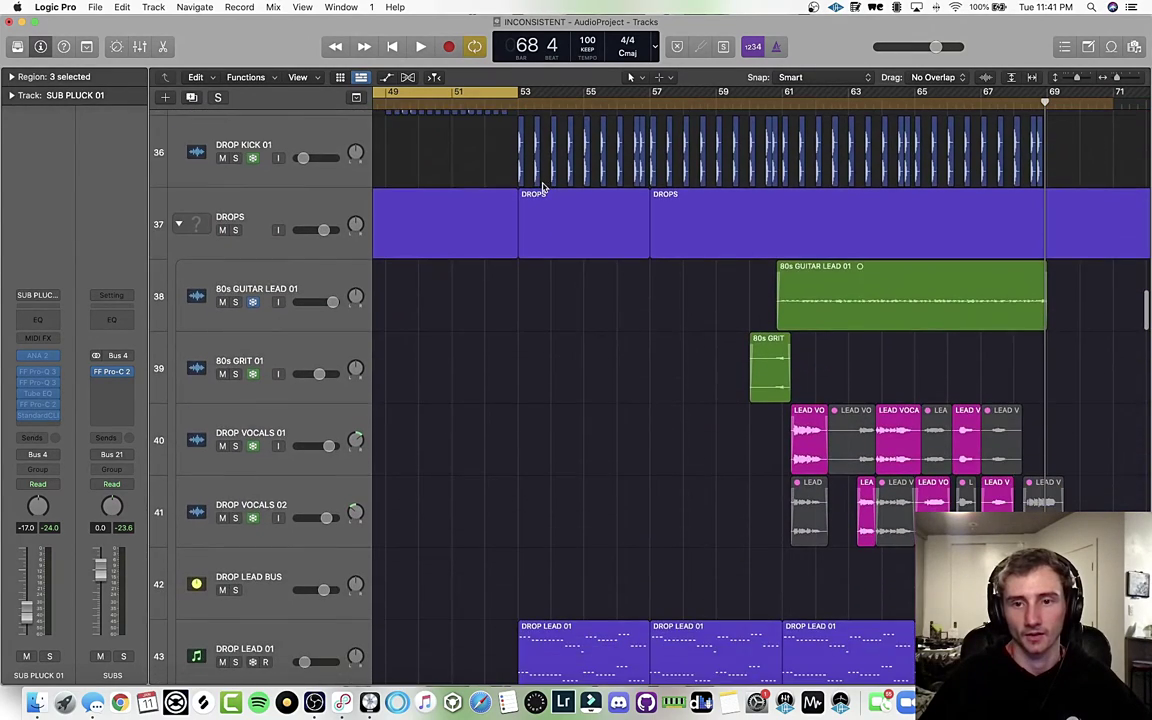
- Set the cycle range from bar 25 to bar 34, around the first drop's backing vocal phrases
{"action": "scroll", "coordinate": [543, 187], "scroll_direction": "up", "scroll_amount": 13}
{"action": "scroll", "coordinate": [543, 187], "scroll_direction": "up", "scroll_amount": 20}
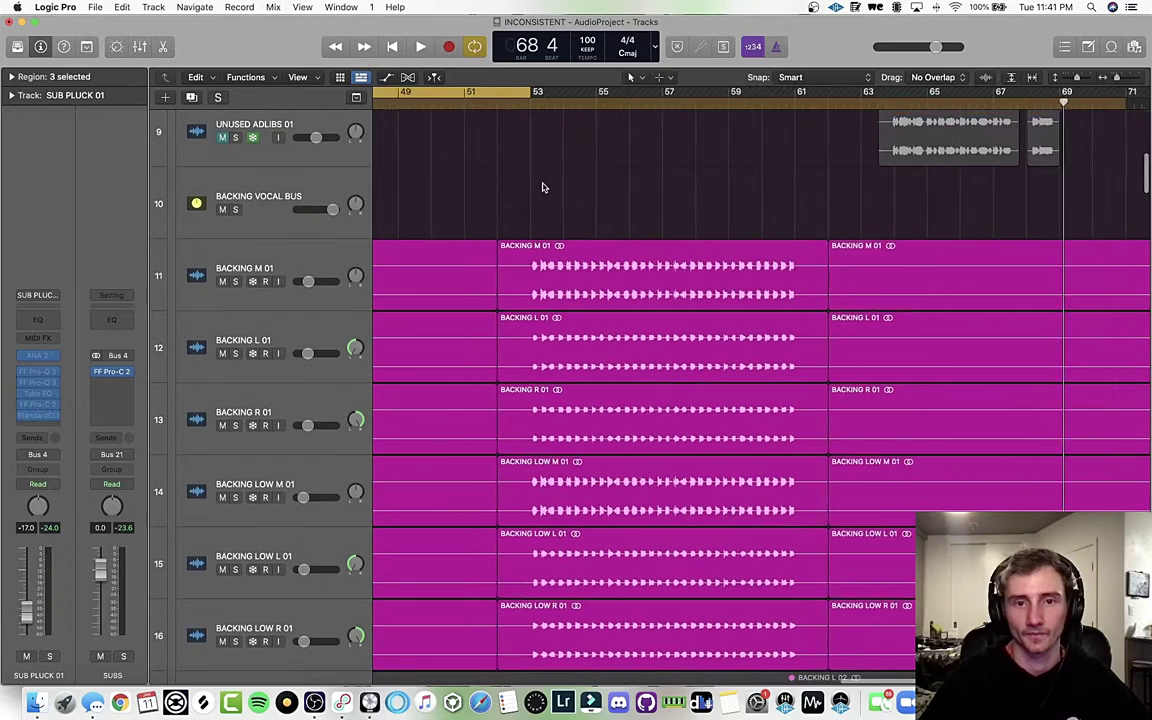
{"action": "scroll", "coordinate": [543, 187], "scroll_direction": "left", "scroll_amount": 10}
{"action": "scroll", "coordinate": [543, 187], "scroll_direction": "left", "scroll_amount": 3}
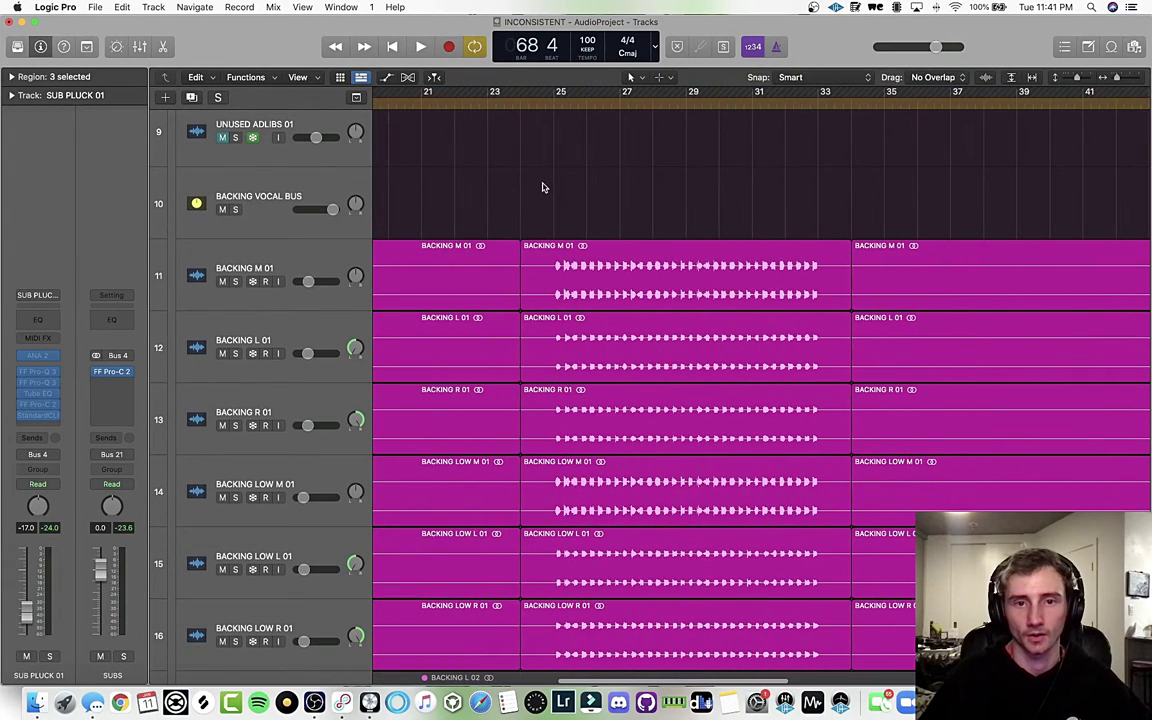
{"action": "left_click_drag", "start_coordinate": [541, 93], "coordinate": [848, 105]}
{"action": "scroll", "coordinate": [719, 121], "scroll_direction": "up", "scroll_amount": 1}
{"action": "scroll", "coordinate": [553, 158], "scroll_direction": "up", "scroll_amount": 8}
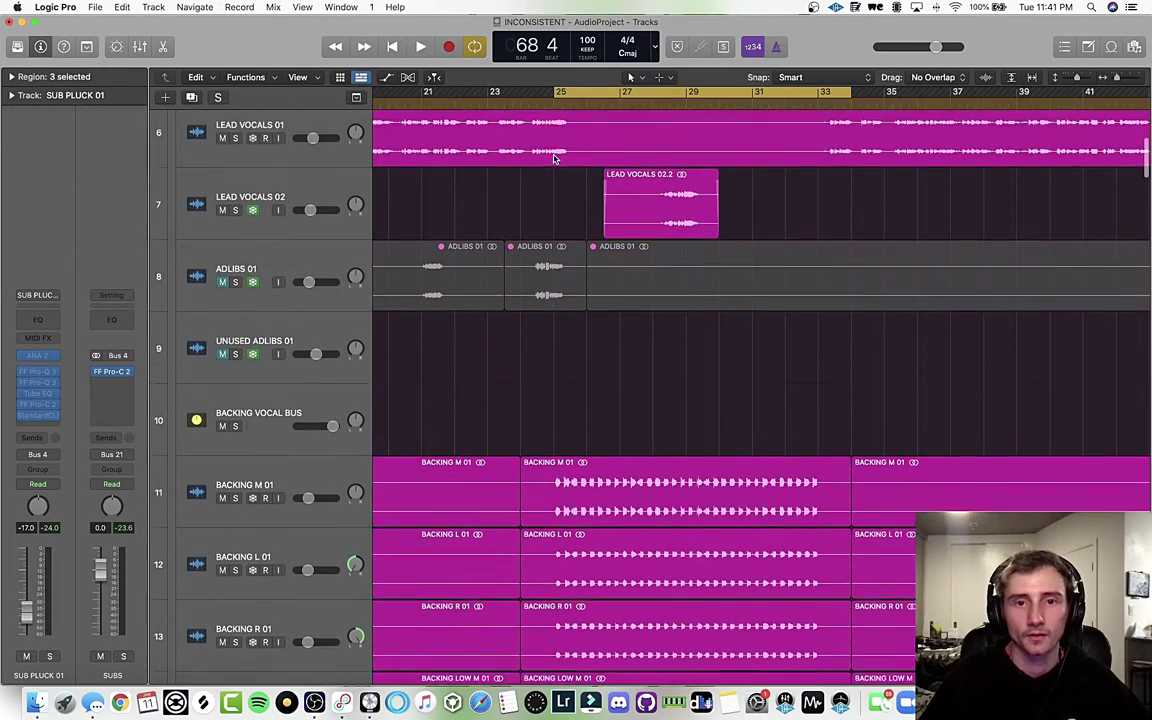
{"action": "mouse_move", "coordinate": [553, 90]}
{"action": "left_mouse_down"}
{"action": "mouse_move", "coordinate": [541, 91]}
{"action": "mouse_move", "coordinate": [579, 92]}
{"action": "mouse_move", "coordinate": [557, 92]}
{"action": "left_mouse_up"}
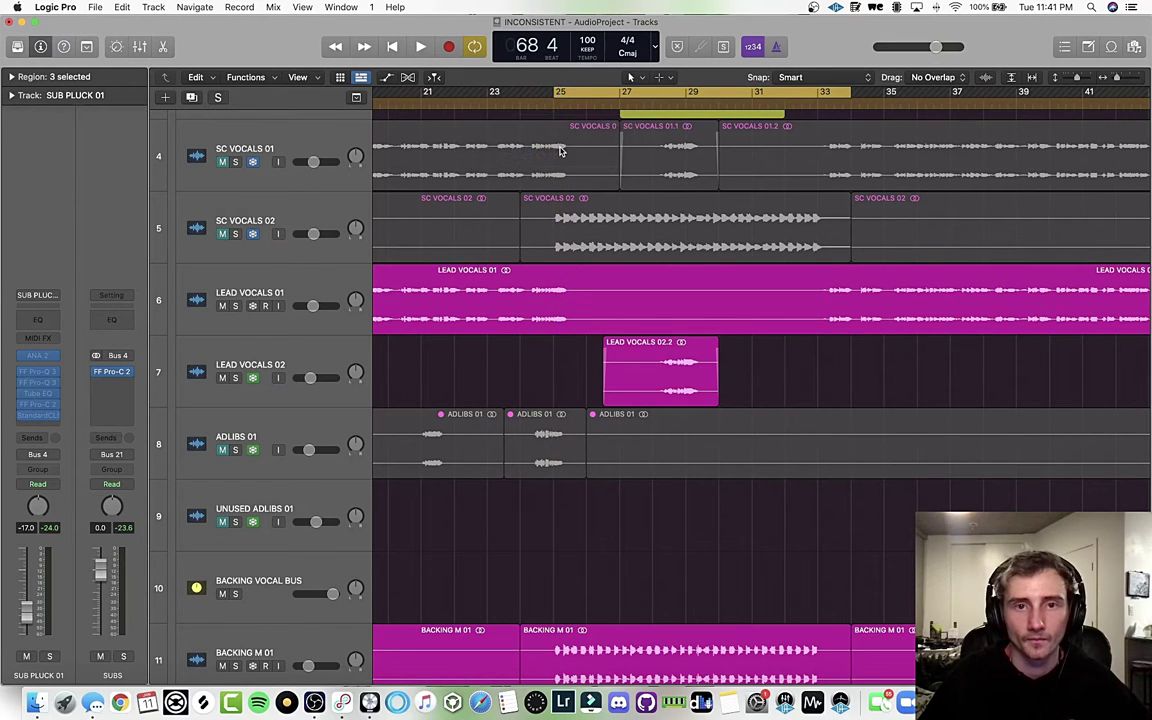
- Solo the VOCALS stack, play the looped first-drop section and follow the backing vocal tracks
{"action": "scroll", "coordinate": [560, 147], "scroll_direction": "up", "scroll_amount": 5}
{"action": "scroll", "coordinate": [560, 149], "scroll_direction": "down", "scroll_amount": 2}
{"action": "scroll", "coordinate": [560, 148], "scroll_direction": "up", "scroll_amount": 1}
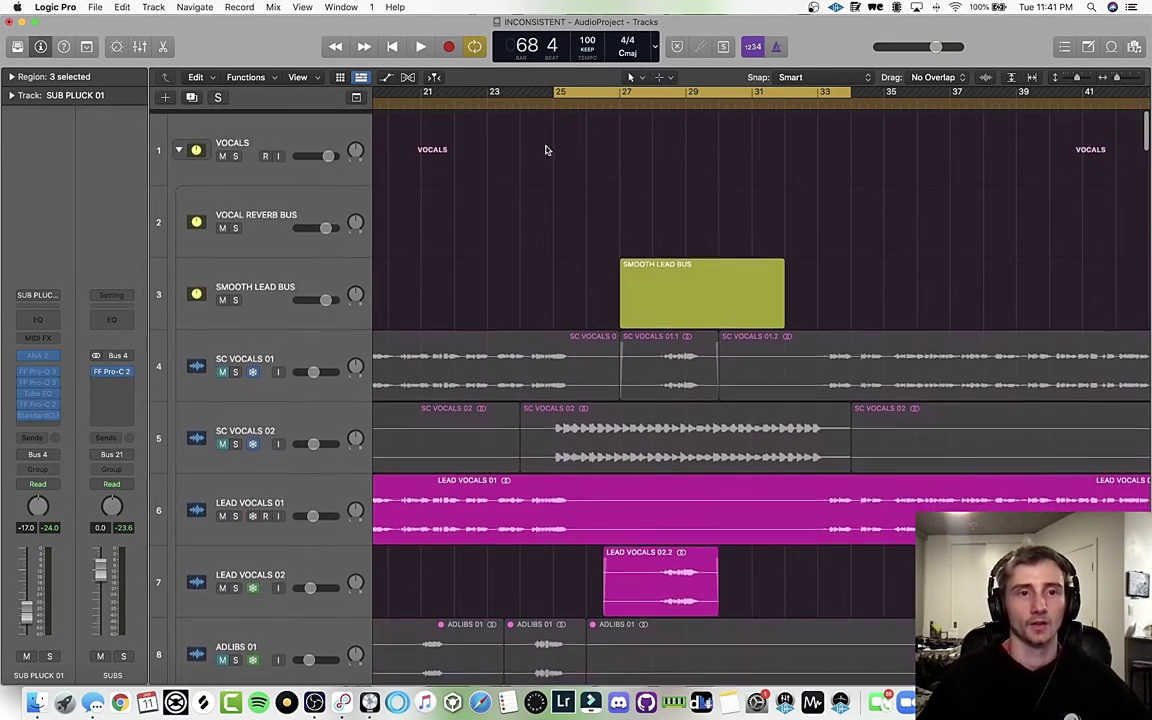
{"action": "scroll", "coordinate": [557, 180], "scroll_direction": "down", "scroll_amount": 6}
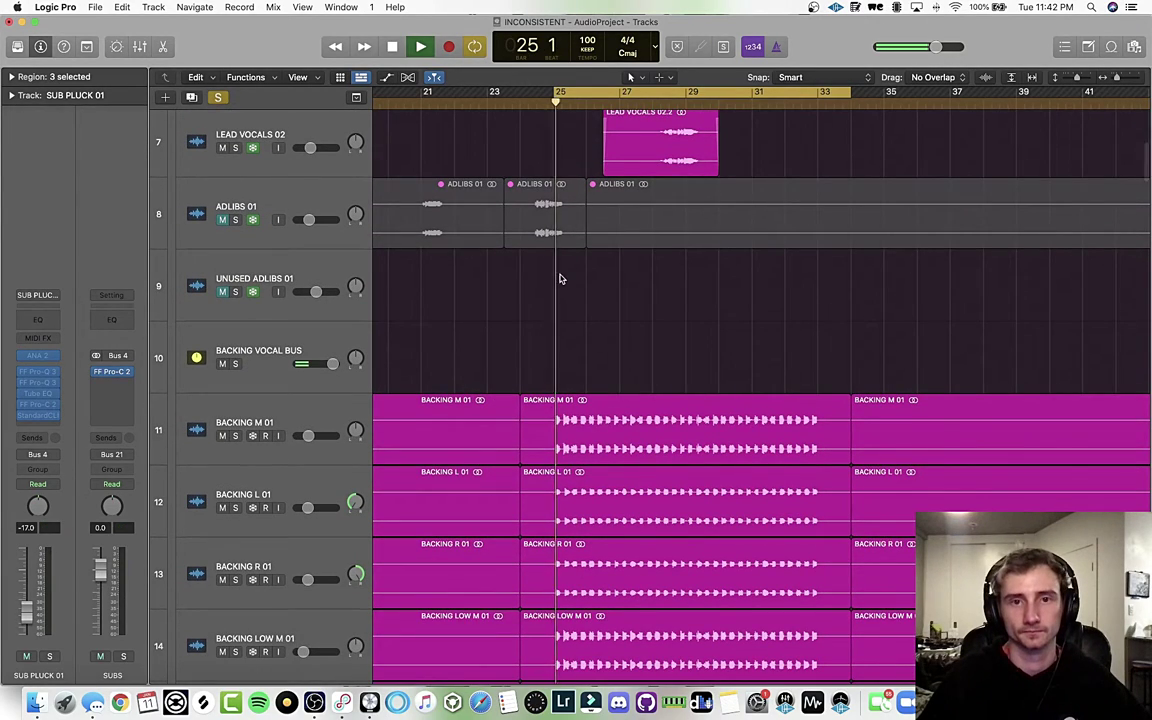
{"action": "scroll", "coordinate": [560, 278], "scroll_direction": "down", "scroll_amount": 4}
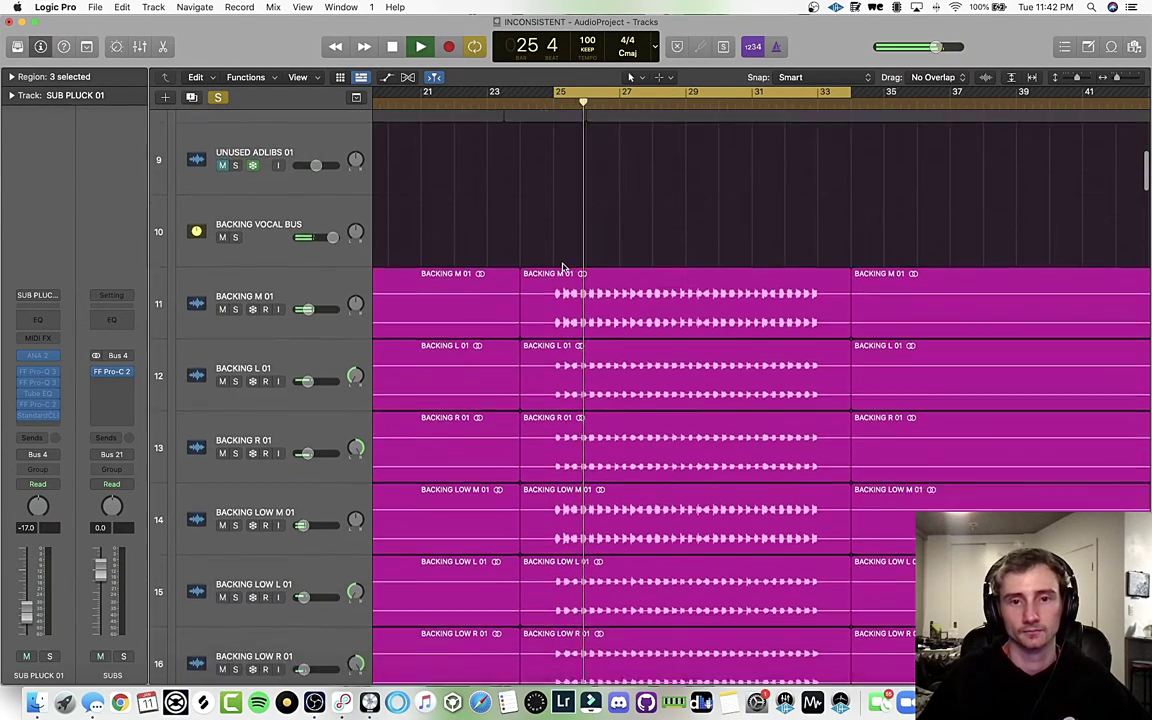
- Follow the soloed backing vocal tracks down to the OOH vocal tracks during loop playback, then stop playback
{"action": "scroll", "coordinate": [563, 268], "scroll_direction": "up", "scroll_amount": 1}
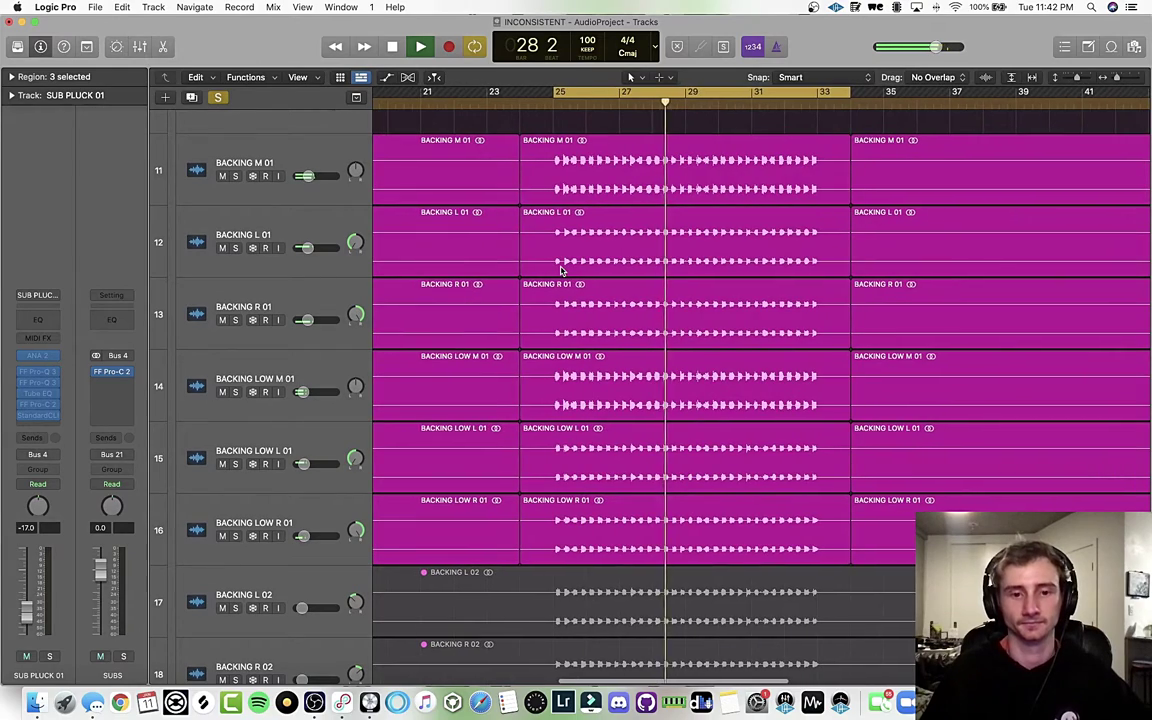
{"action": "scroll", "coordinate": [563, 268], "scroll_direction": "down", "scroll_amount": 1}
{"action": "scroll", "coordinate": [561, 271], "scroll_direction": "right", "scroll_amount": 1}
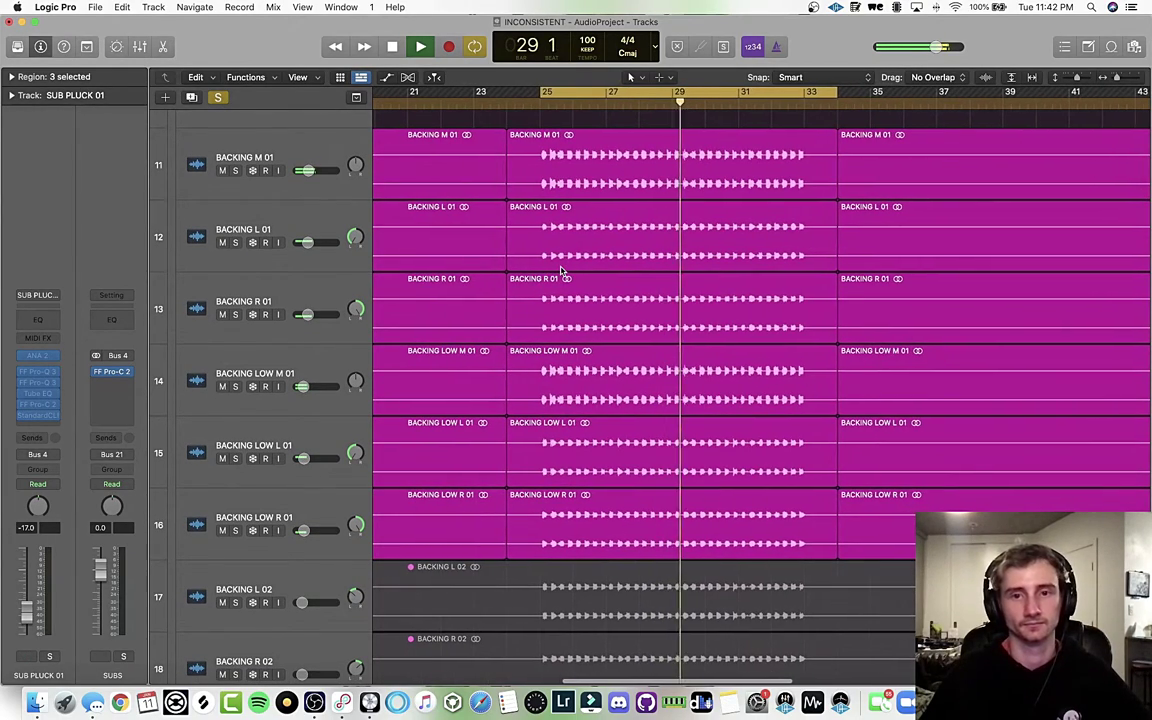
{"action": "scroll", "coordinate": [561, 270], "scroll_direction": "down", "scroll_amount": 8}
{"action": "scroll", "coordinate": [561, 270], "scroll_direction": "right", "scroll_amount": 2}
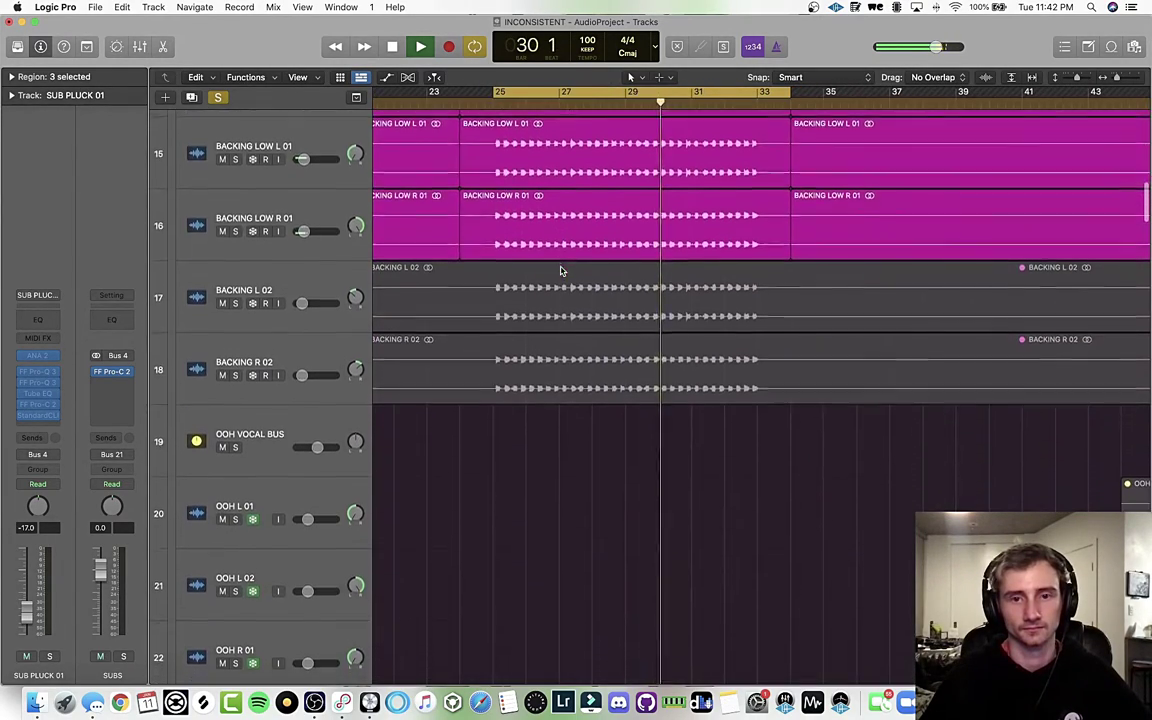
{"action": "scroll", "coordinate": [530, 268], "scroll_direction": "down", "scroll_amount": 3}
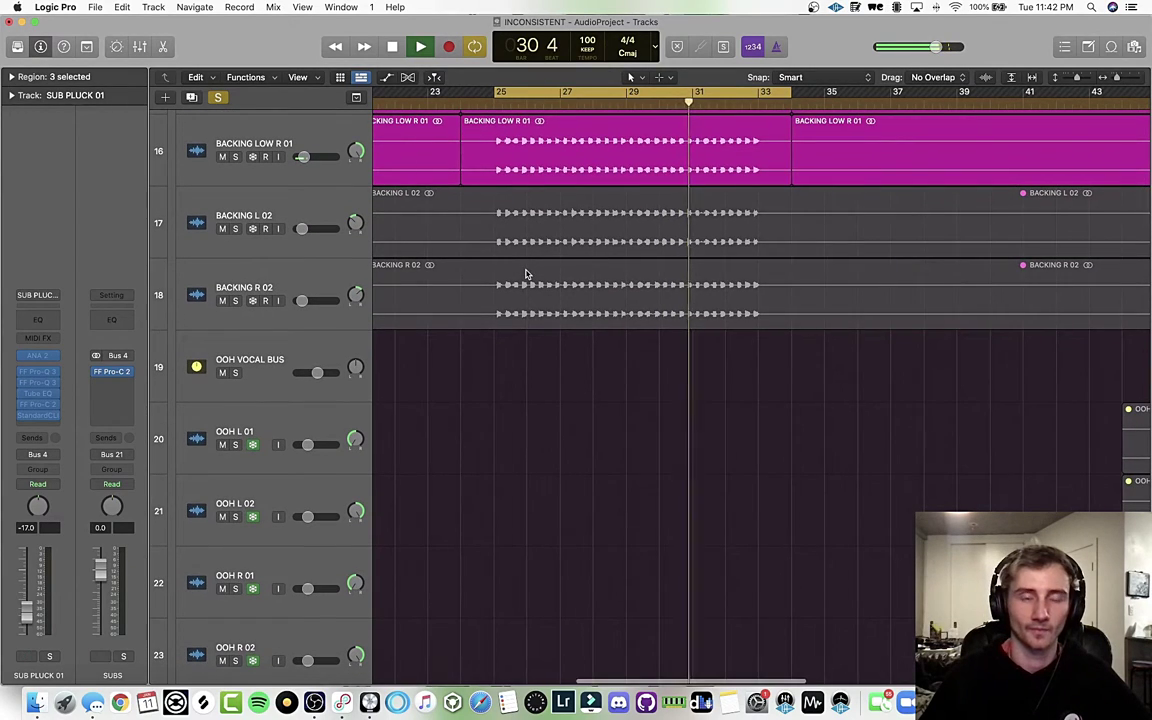
{"action": "scroll", "coordinate": [526, 273], "scroll_direction": "up", "scroll_amount": 3}
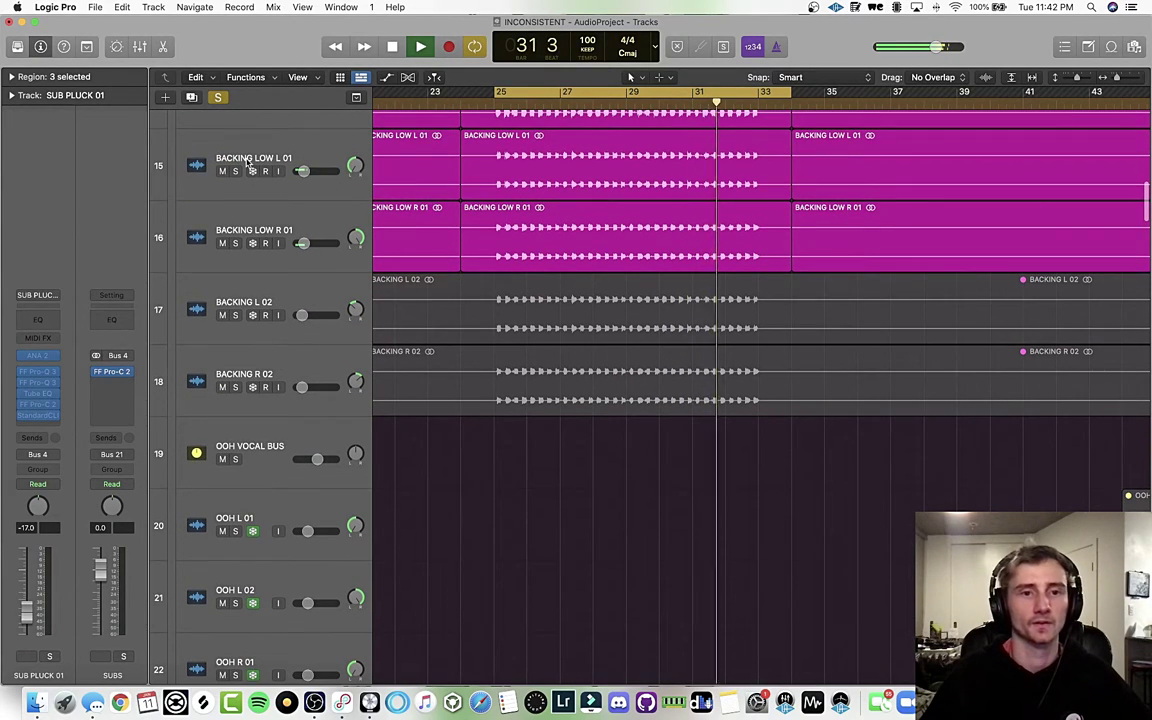
{"action": "scroll", "coordinate": [219, 110], "scroll_direction": "down", "scroll_amount": 1}
{"action": "key", "text": "space"}
- Turn off all solos and start the cycle range about half a bar before bar 25
{"action": "left_click", "coordinate": [218, 99]}
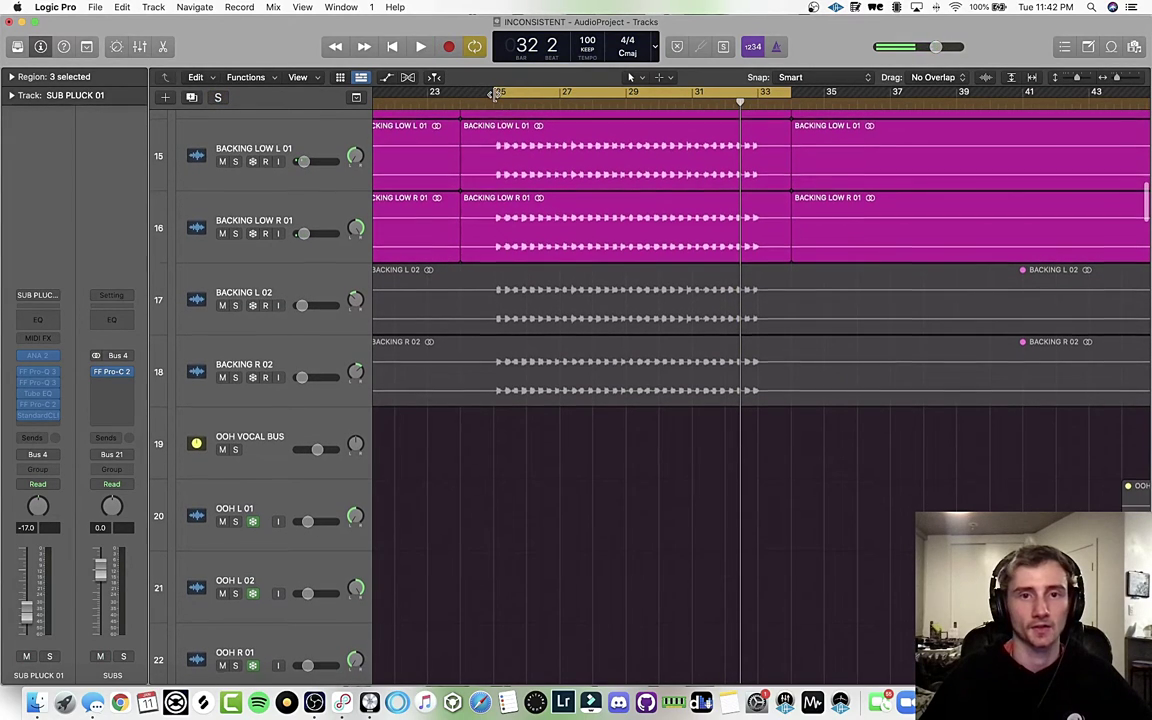
{"action": "left_click_drag", "start_coordinate": [493, 92], "coordinate": [483, 92]}
{"action": "scroll", "coordinate": [490, 130], "scroll_direction": "down", "scroll_amount": 1}
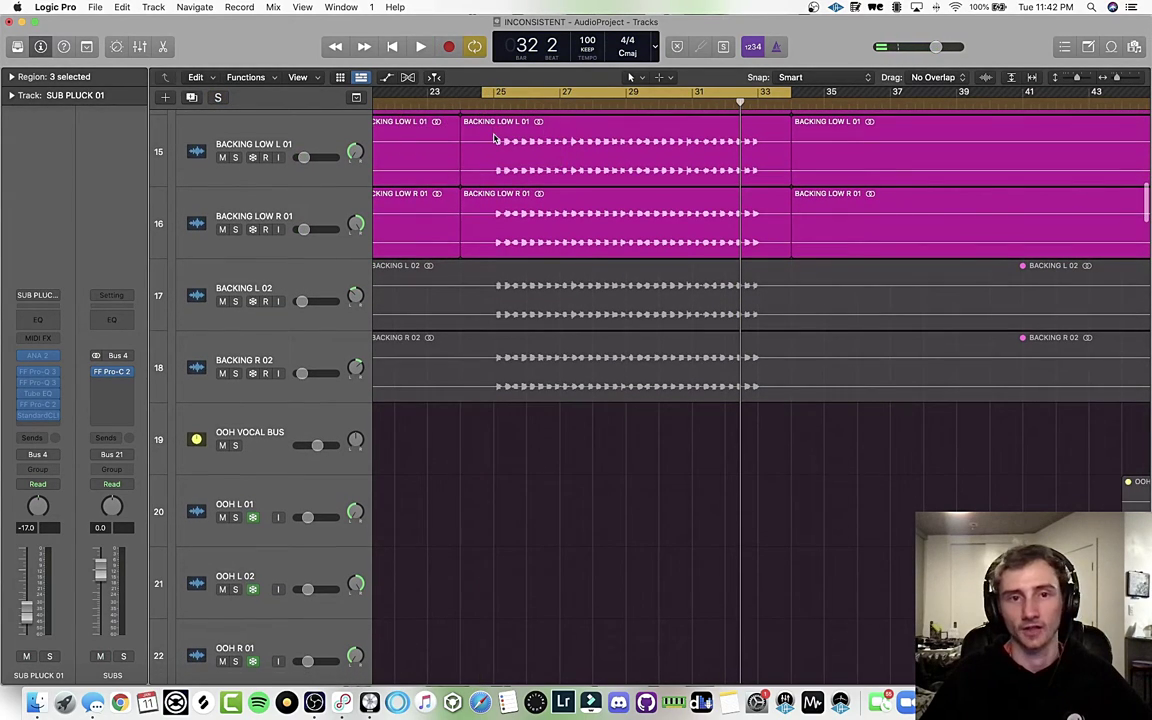
- Play the looped first drop in the full mix while viewing the backing vocal tracks, then stop playback
{"action": "key", "text": "space"}
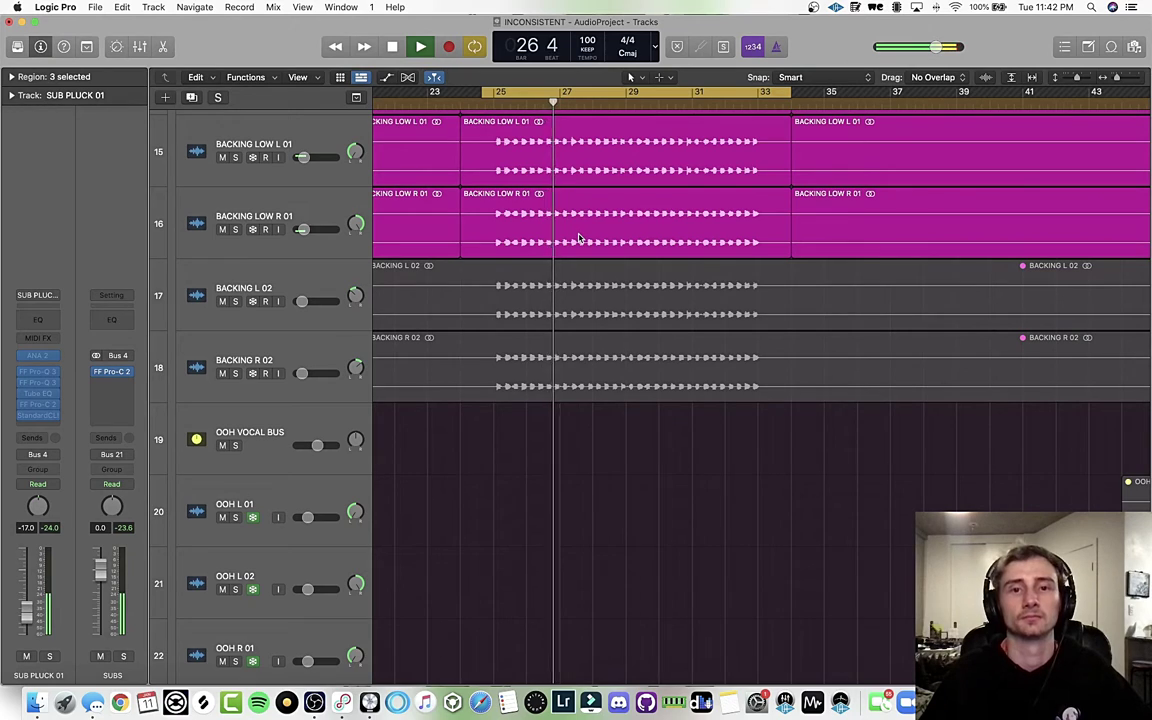
{"action": "scroll", "coordinate": [578, 238], "scroll_direction": "up", "scroll_amount": 8}
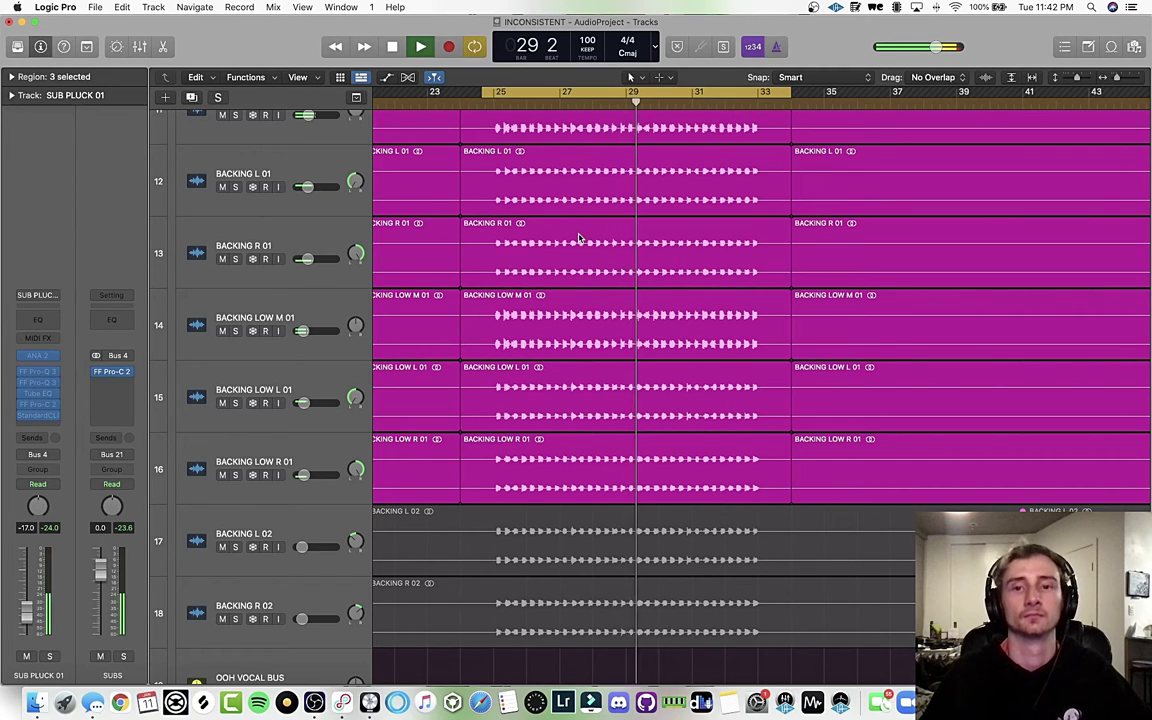
{"action": "scroll", "coordinate": [578, 238], "scroll_direction": "up", "scroll_amount": 4}
{"action": "key", "text": "space"}
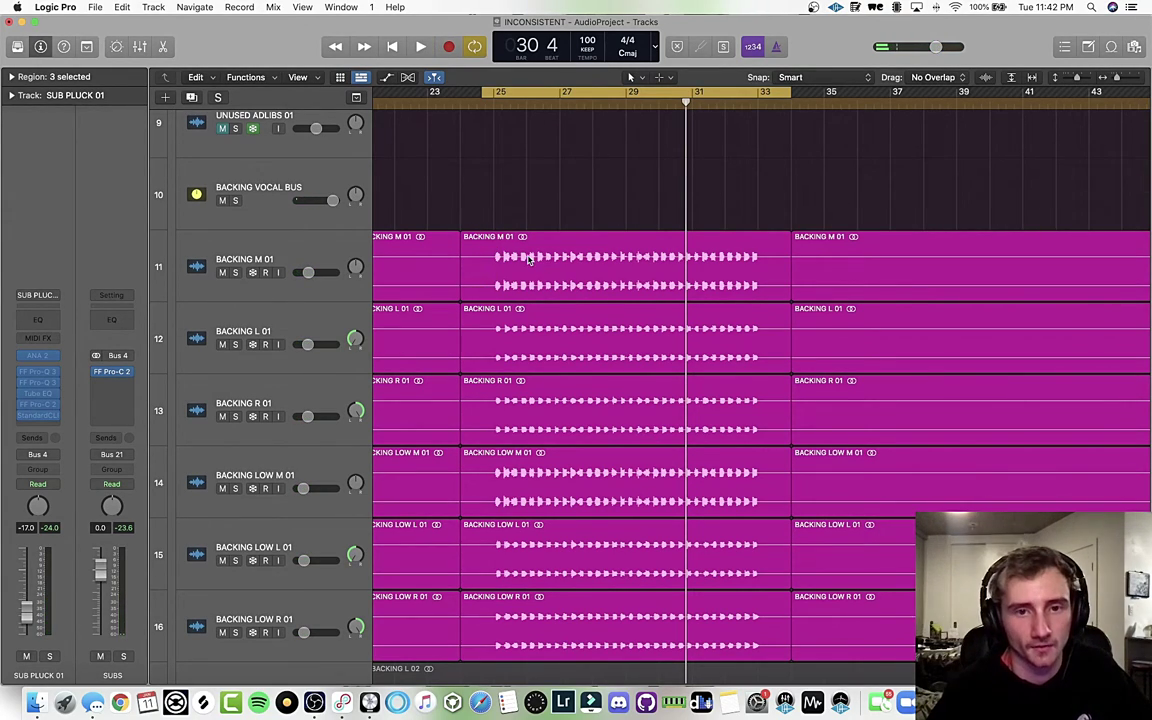
- Solo the BACKING VOCAL BUS
{"action": "scroll", "coordinate": [482, 220], "scroll_direction": "down", "scroll_amount": 3}
{"action": "scroll", "coordinate": [482, 220], "scroll_direction": "up", "scroll_amount": 4}
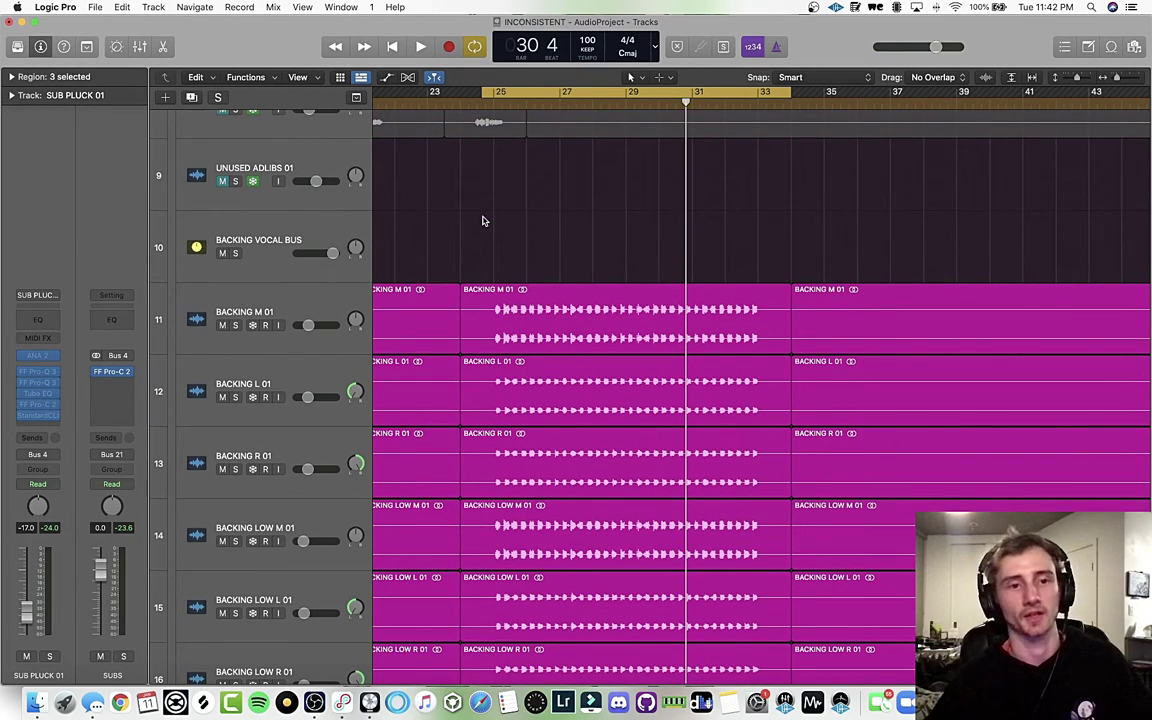
{"action": "scroll", "coordinate": [486, 221], "scroll_direction": "up", "scroll_amount": 5}
{"action": "scroll", "coordinate": [486, 221], "scroll_direction": "down", "scroll_amount": 6}
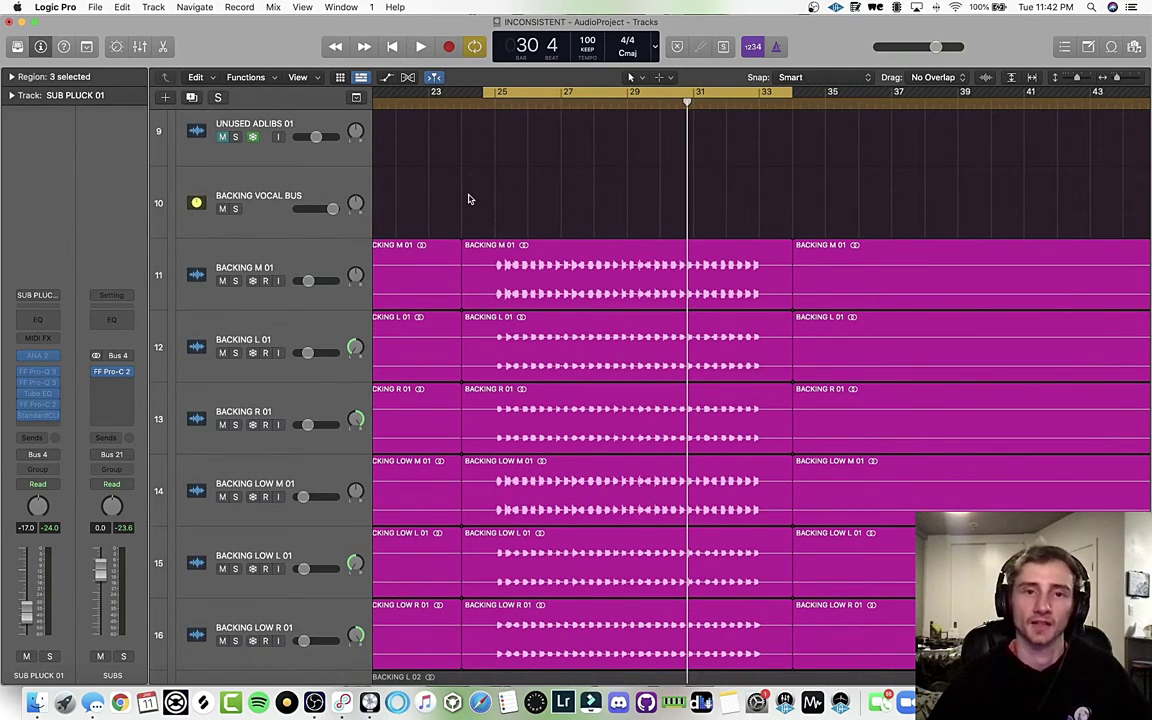
{"action": "scroll", "coordinate": [472, 201], "scroll_direction": "down", "scroll_amount": 2}
{"action": "scroll", "coordinate": [474, 202], "scroll_direction": "up", "scroll_amount": 1}
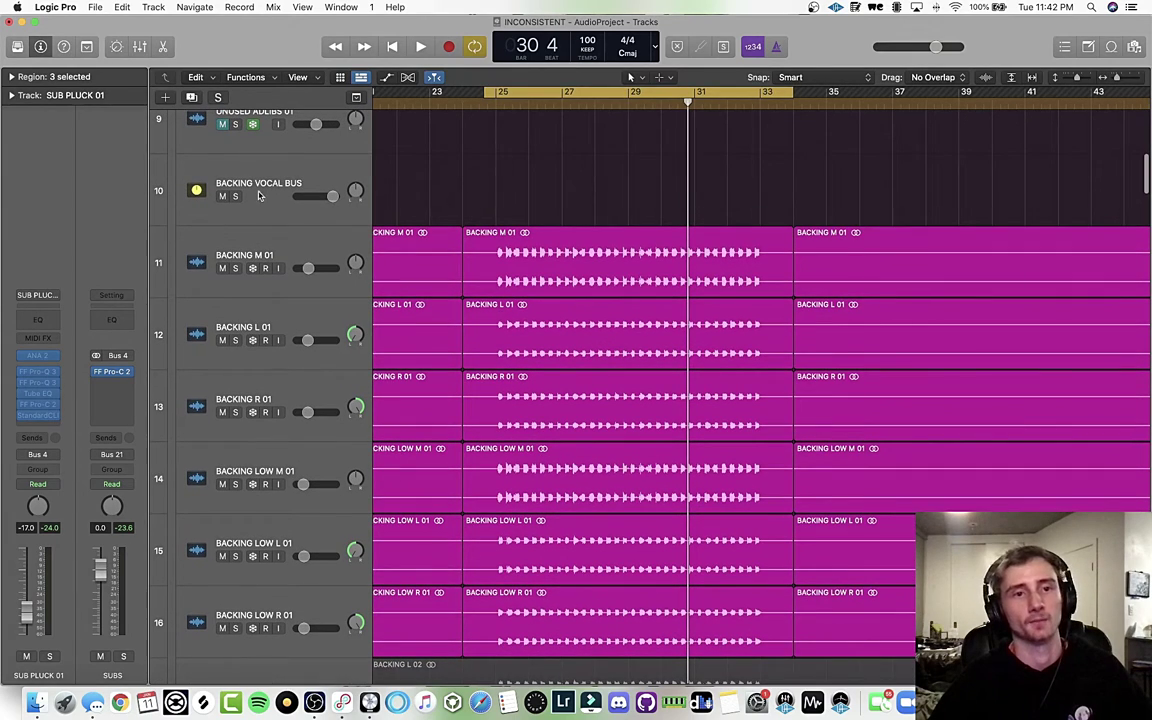
{"action": "scroll", "coordinate": [537, 202], "scroll_direction": "up", "scroll_amount": 20}
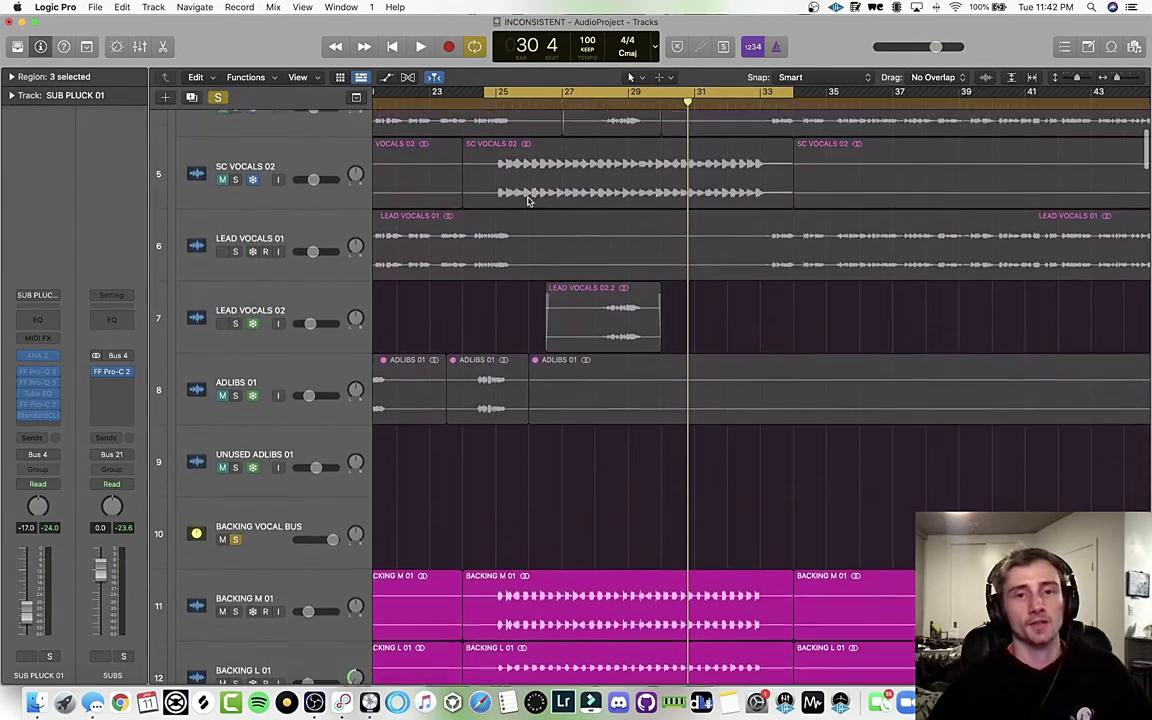
- Select the VOCALS stack and look over its tracks down to the backing vocals
{"action": "scroll", "coordinate": [502, 205], "scroll_direction": "down", "scroll_amount": 6}
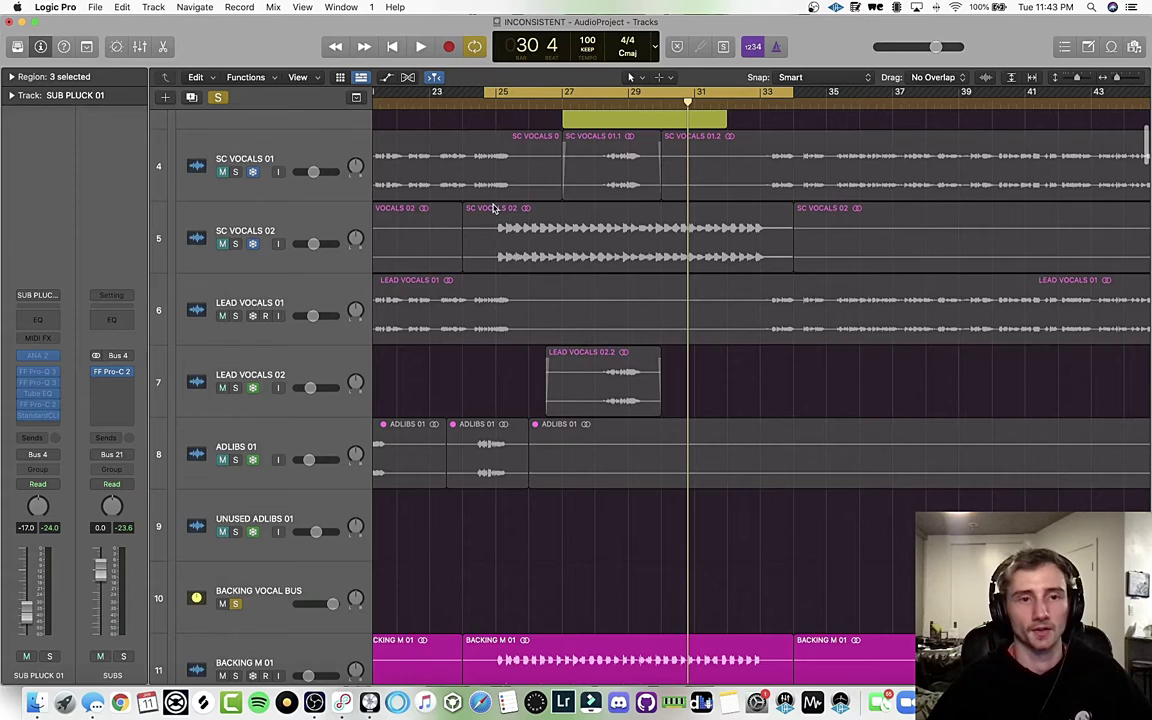
{"action": "scroll", "coordinate": [494, 206], "scroll_direction": "up", "scroll_amount": 7}
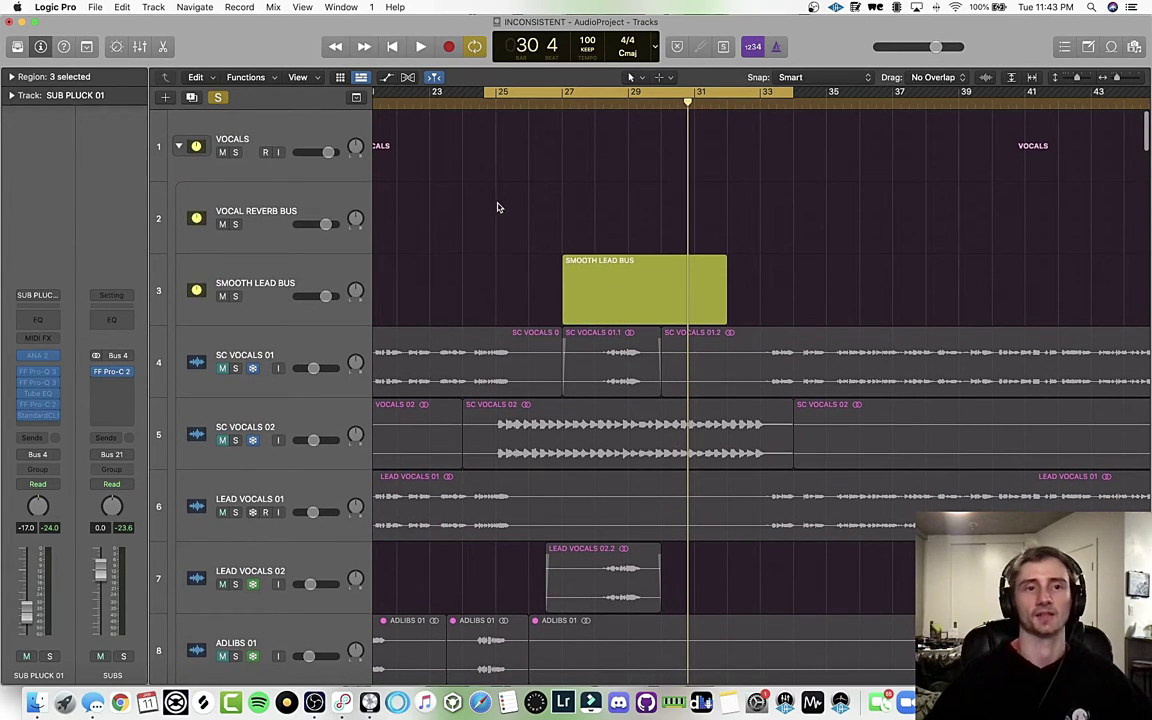
{"action": "left_click", "coordinate": [284, 143]}
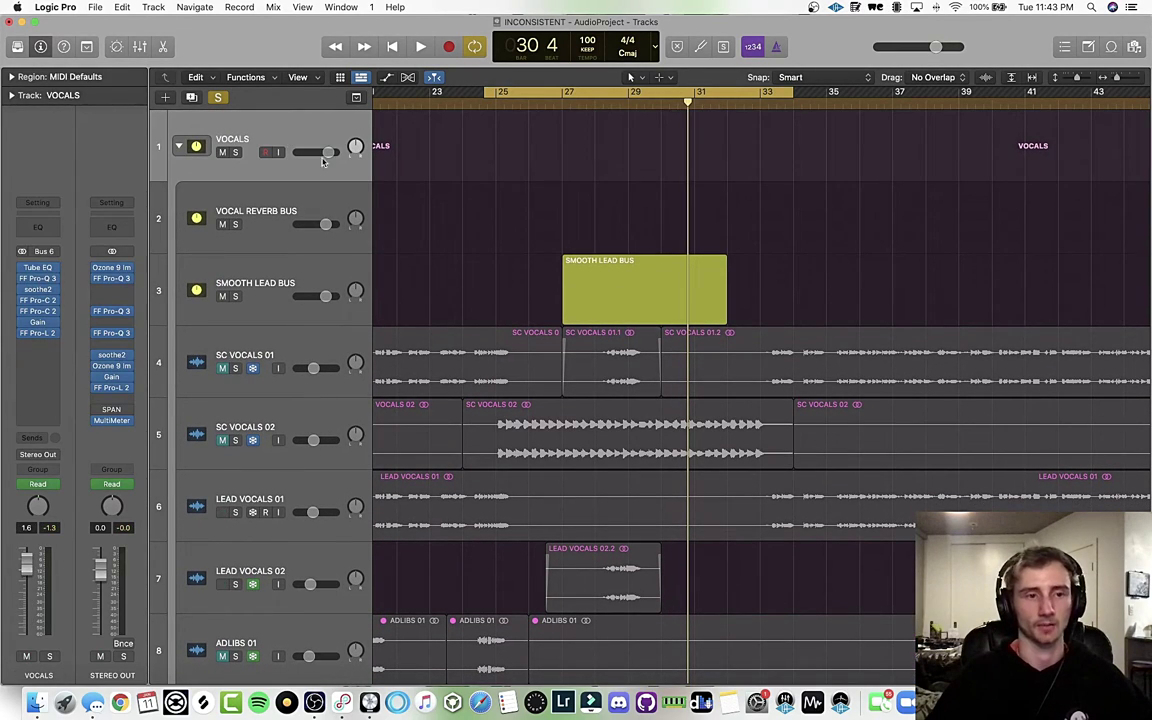
{"action": "scroll", "coordinate": [505, 218], "scroll_direction": "down", "scroll_amount": 10}
{"action": "scroll", "coordinate": [505, 218], "scroll_direction": "up", "scroll_amount": 3}
{"action": "scroll", "coordinate": [505, 218], "scroll_direction": "down", "scroll_amount": 5}
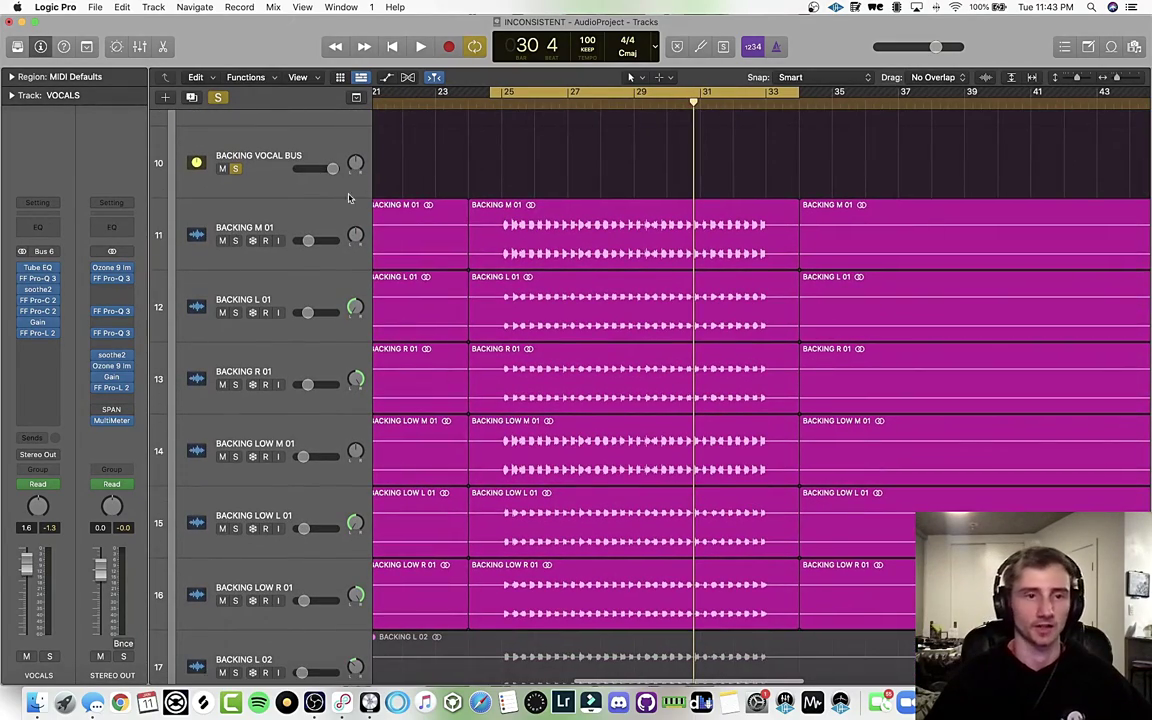
{"action": "scroll", "coordinate": [480, 256], "scroll_direction": "up", "scroll_amount": 5}
{"action": "scroll", "coordinate": [480, 257], "scroll_direction": "down", "scroll_amount": 6}
{"action": "scroll", "coordinate": [283, 254], "scroll_direction": "up", "scroll_amount": 3}
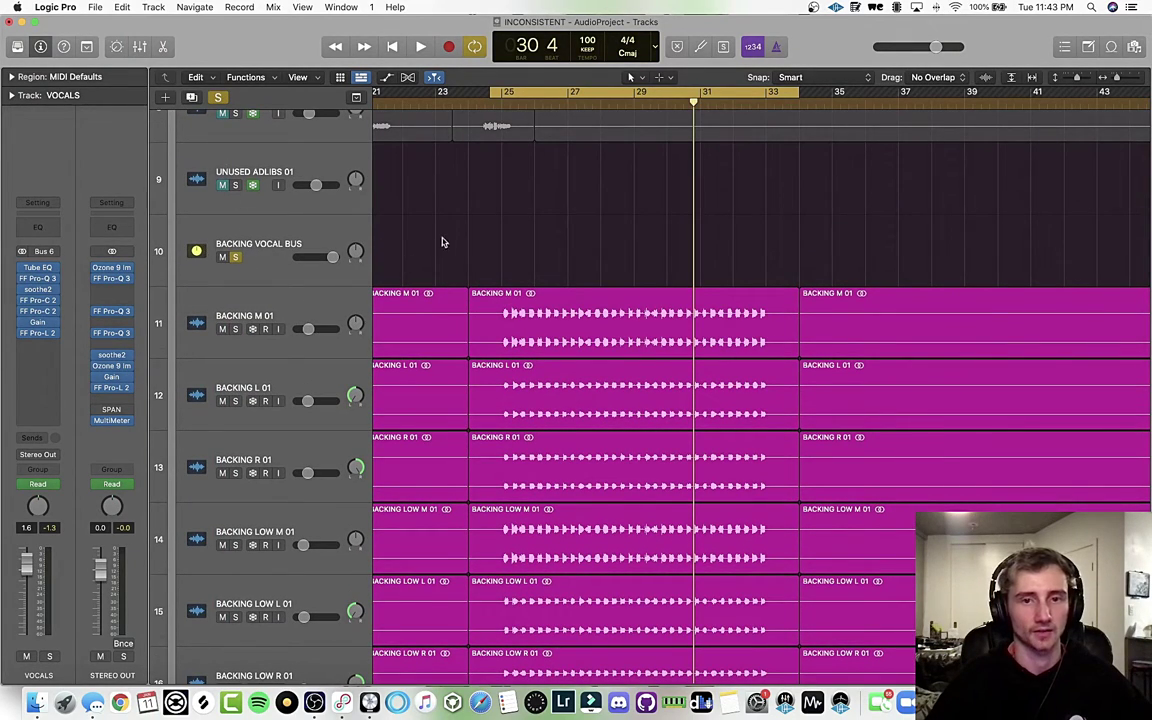
- Play the soloed backing vocals and set the cycle range to start at bar 25
{"action": "key", "text": "space"}
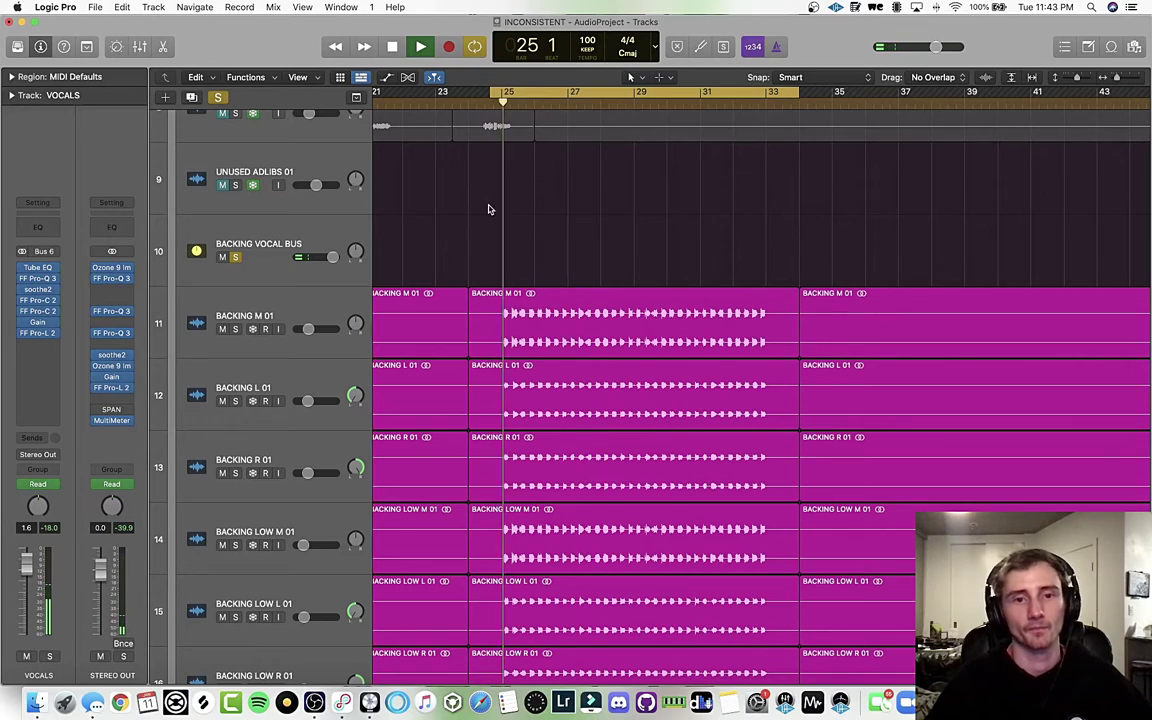
{"action": "left_click_drag", "start_coordinate": [492, 98], "coordinate": [504, 98]}
{"action": "scroll", "coordinate": [497, 183], "scroll_direction": "down", "scroll_amount": 3}
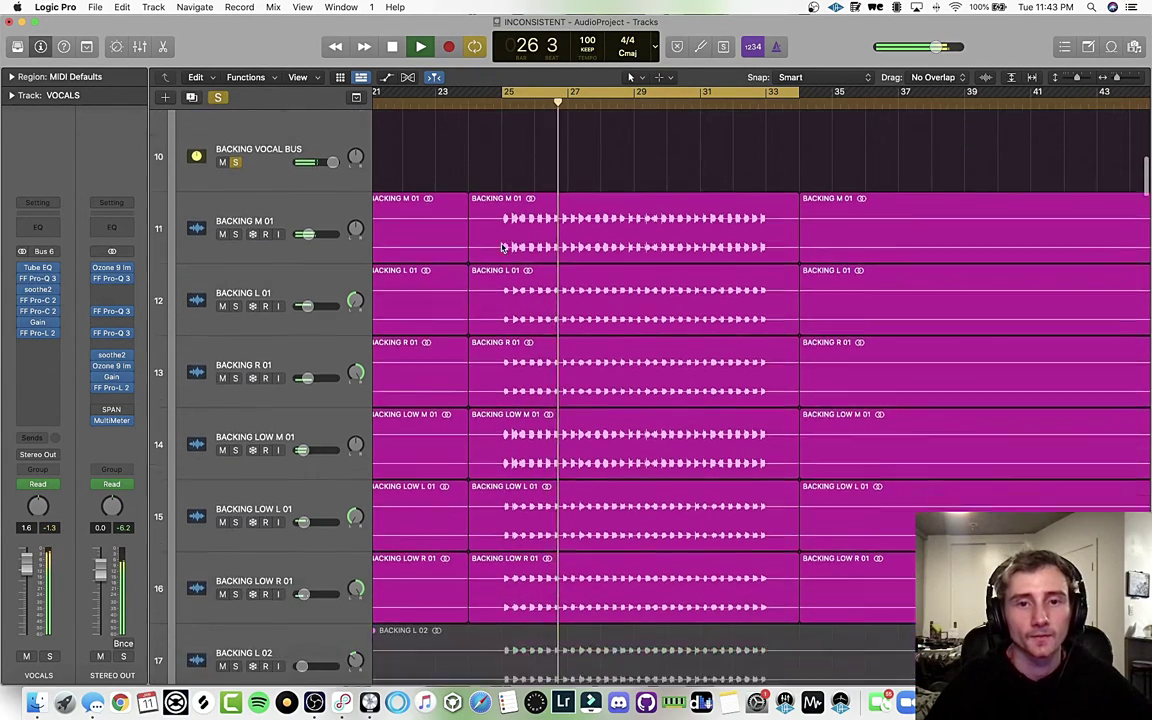
- Solo only BACKING M 01, play the loop and inspect the track's ValhallaRoom reverb settings
{"action": "left_click", "coordinate": [310, 205]}
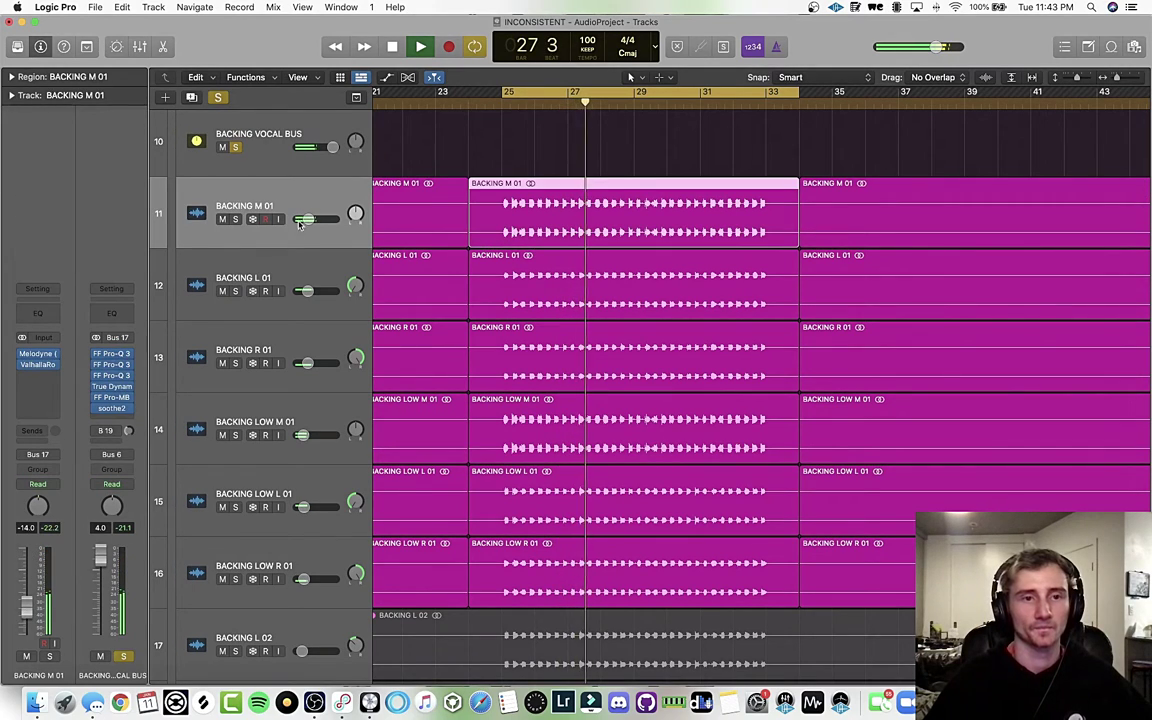
{"action": "left_click", "coordinate": [235, 219]}
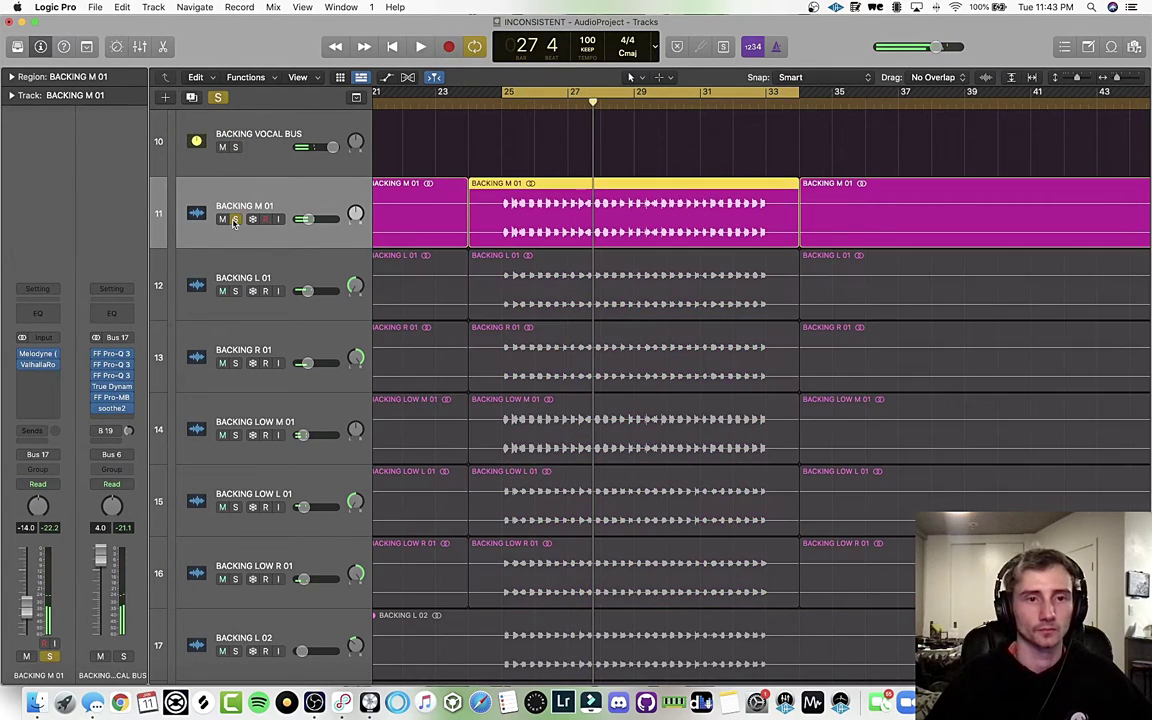
{"action": "key", "text": "space"}
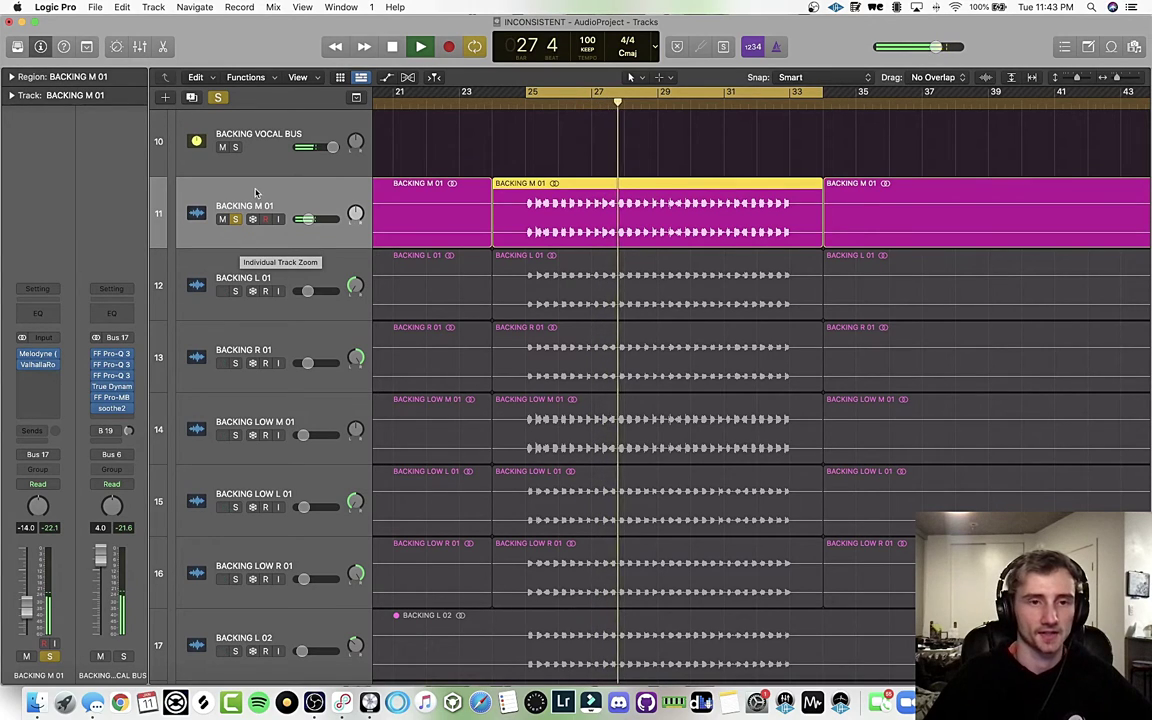
{"action": "left_click", "coordinate": [38, 367]}
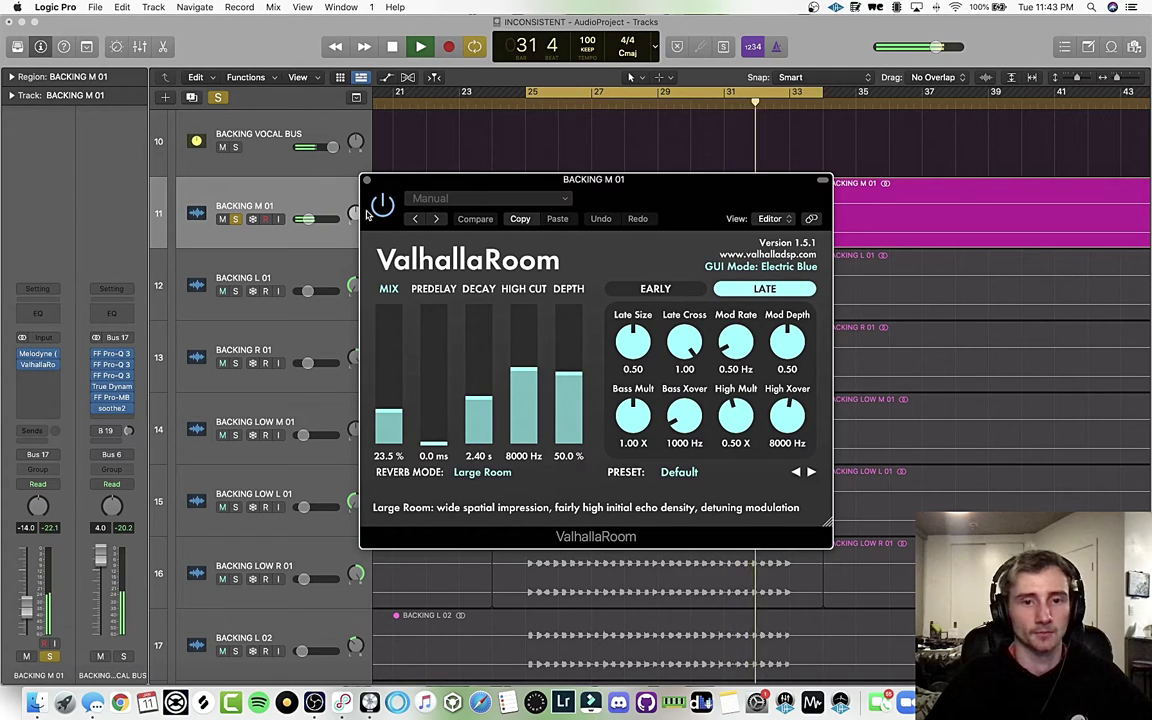
{"action": "left_click", "coordinate": [367, 182]}
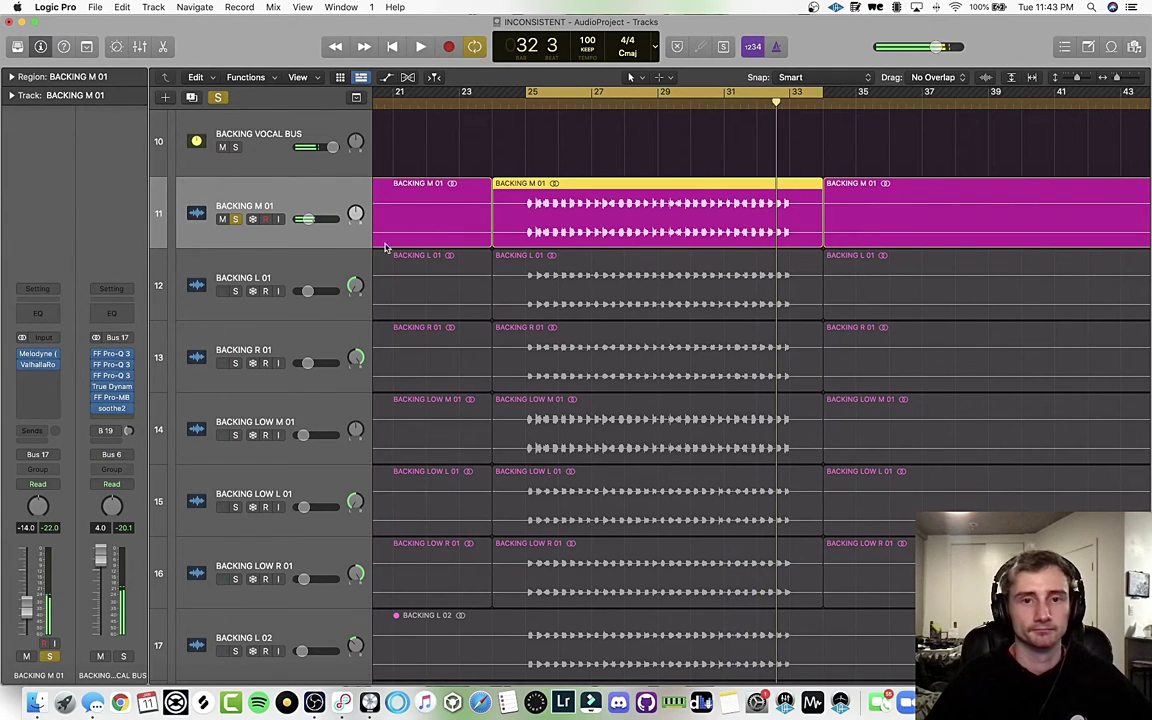
- Move the solo from BACKING M 01 to BACKING L 01, play the loop and select that track
{"action": "left_click", "coordinate": [298, 273]}
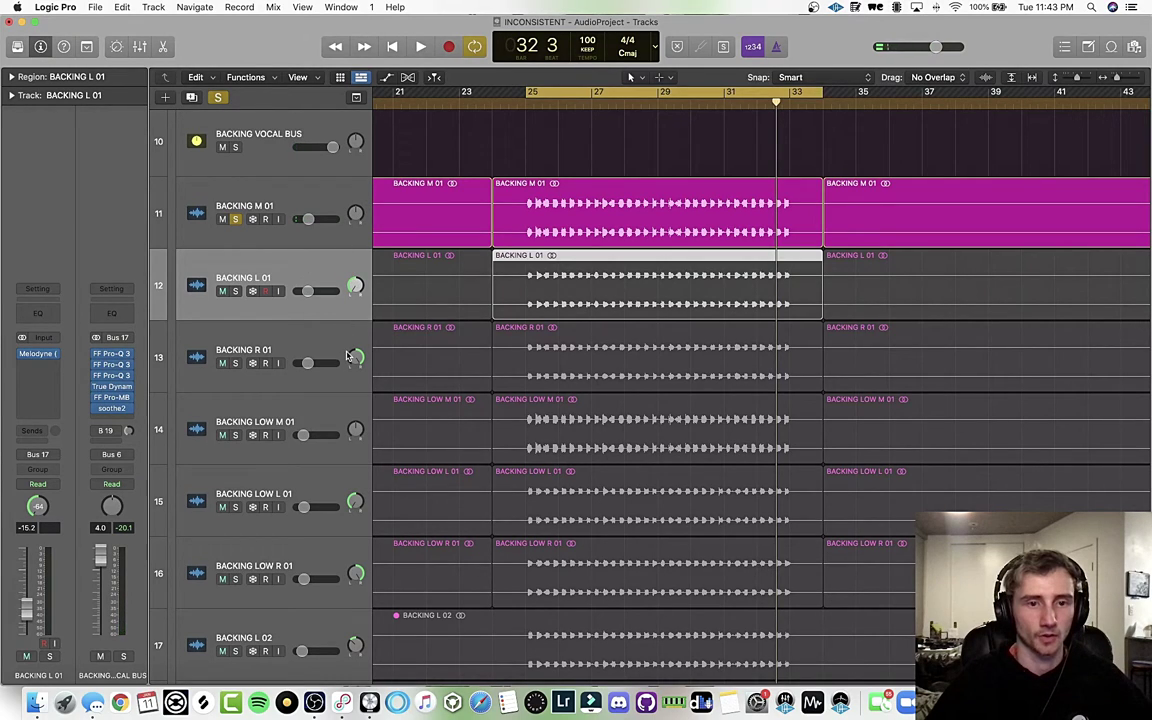
{"action": "left_click", "coordinate": [236, 292]}
{"action": "left_click", "coordinate": [266, 205]}
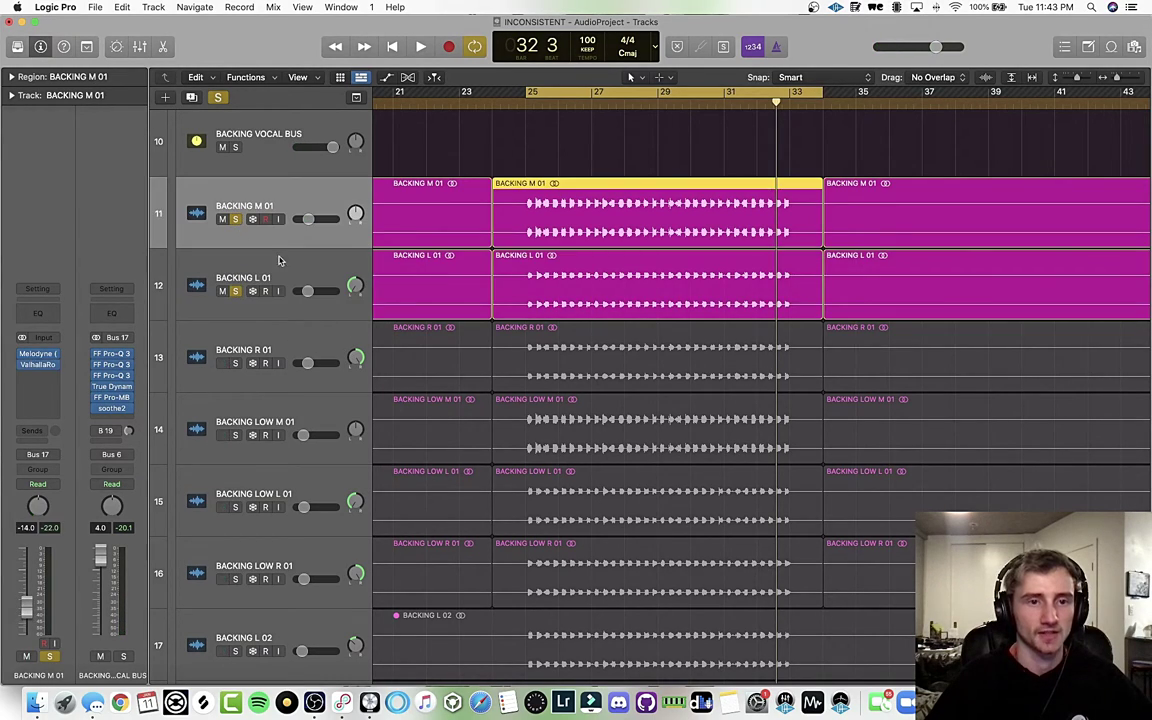
{"action": "left_click", "coordinate": [235, 219]}
{"action": "key", "text": "space"}
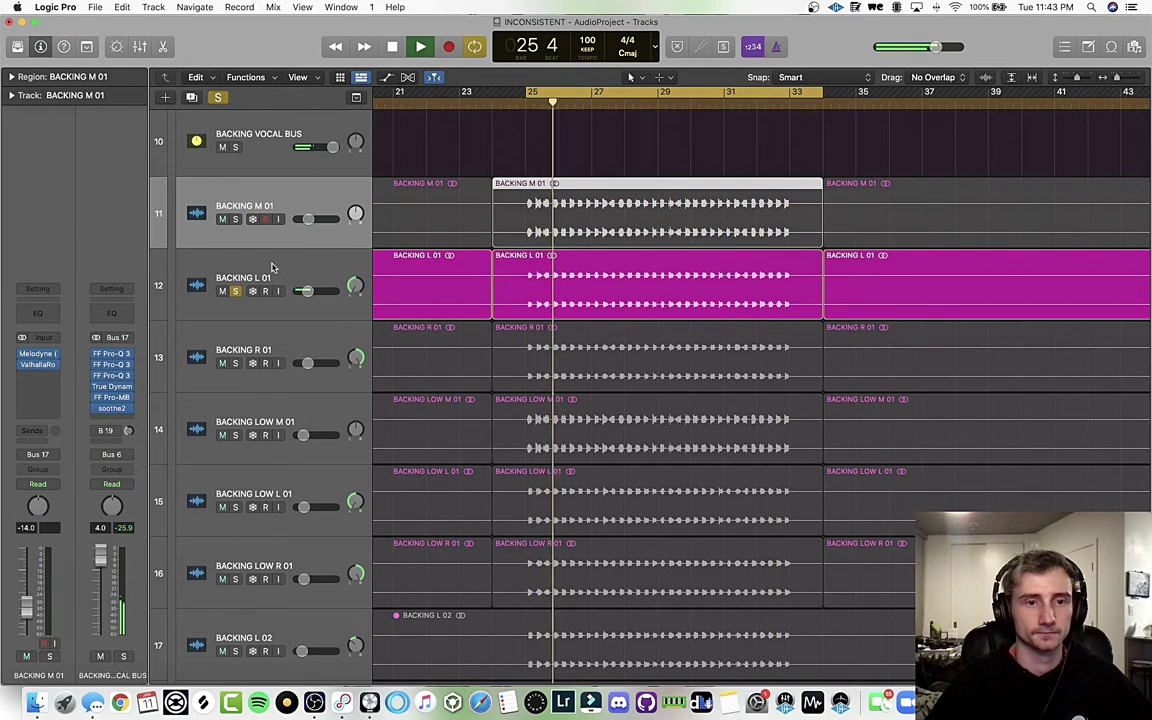
{"action": "left_click", "coordinate": [270, 266]}
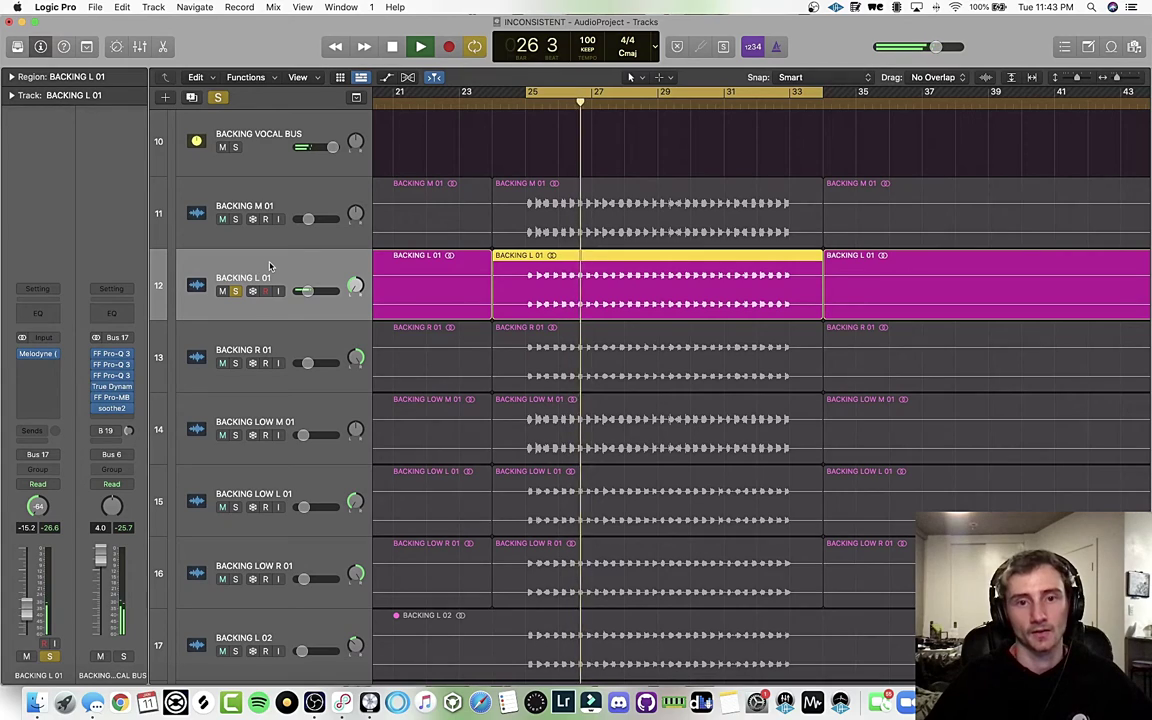
- Add BACKING R 01 to the solo and play it together with BACKING L 01
{"action": "left_click", "coordinate": [298, 345]}
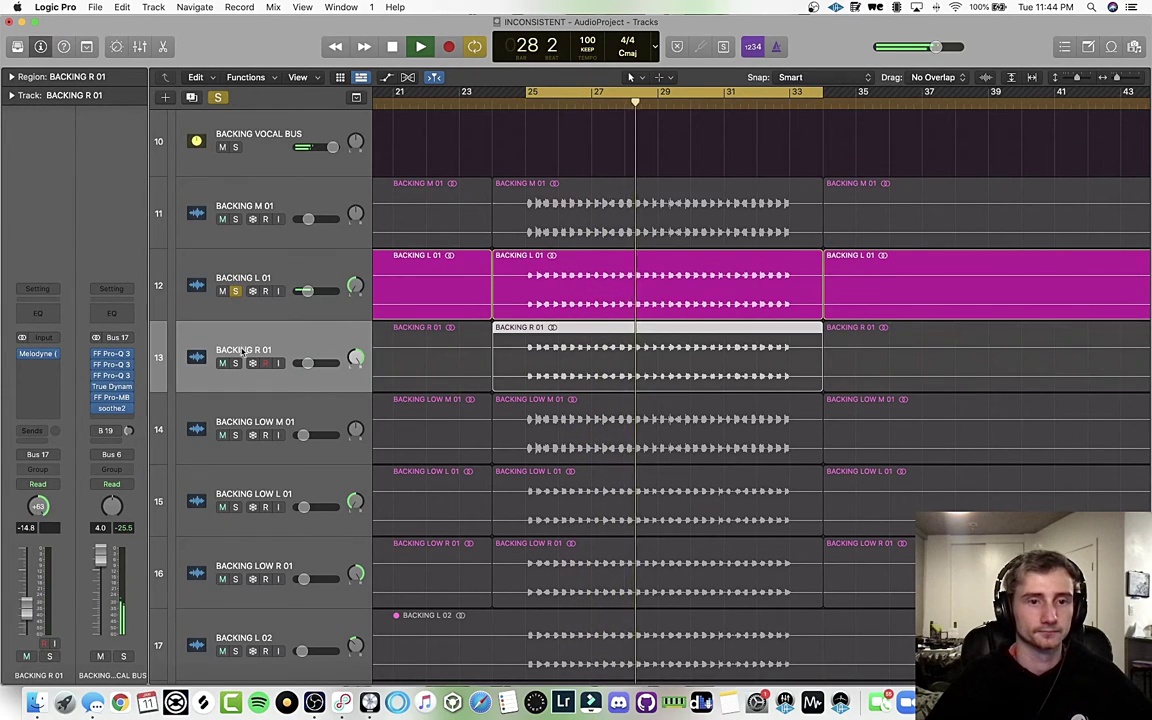
{"action": "key", "text": "space"}
{"action": "left_click", "coordinate": [235, 363]}
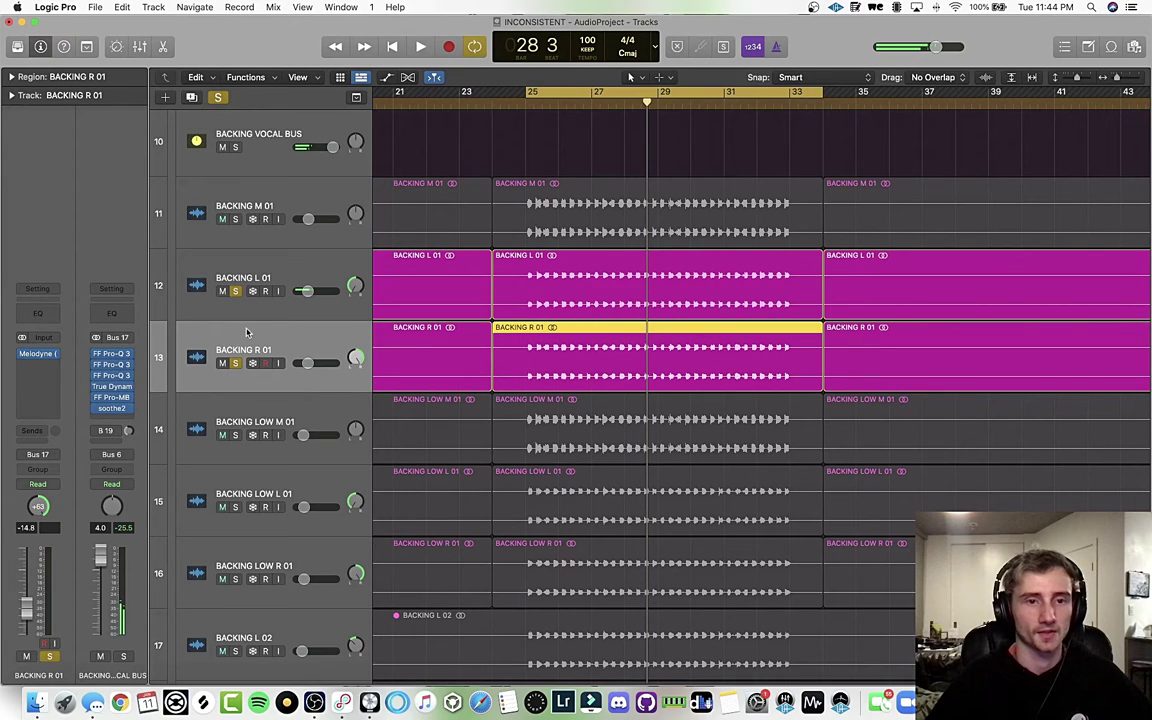
{"action": "key", "text": "space"}
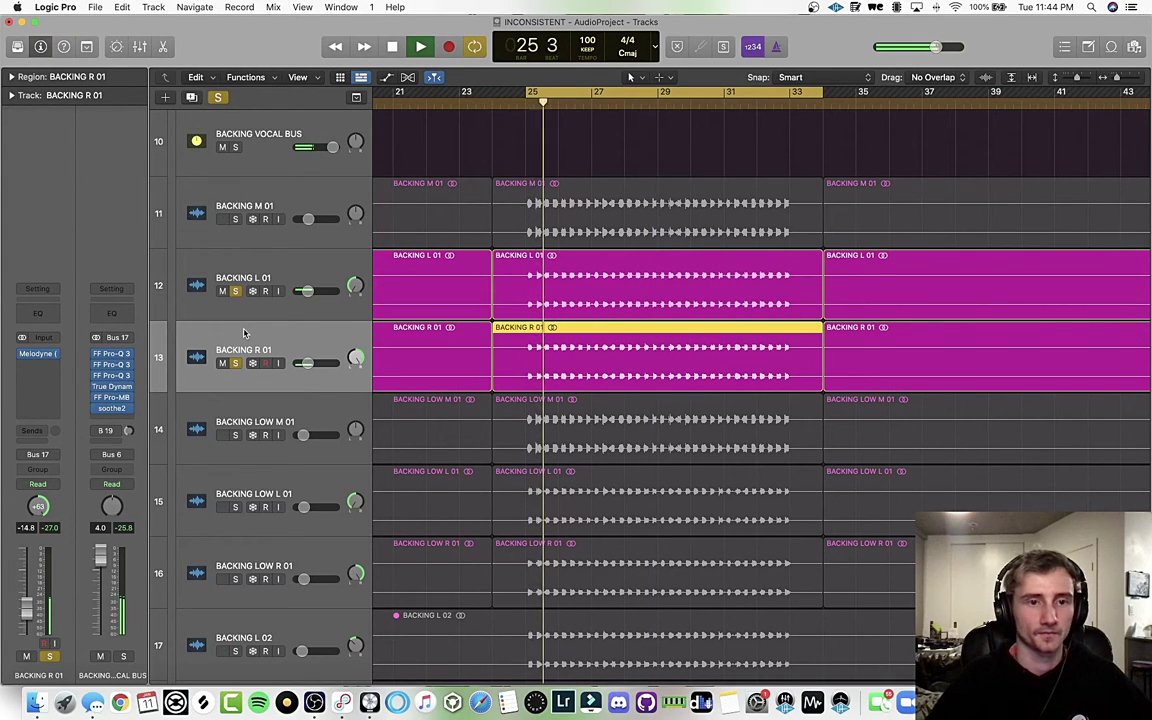
- Add BACKING M 01 to the solo and play the middle, left and right backing vocals together
{"action": "key", "text": "space"}
{"action": "left_click", "coordinate": [235, 219]}
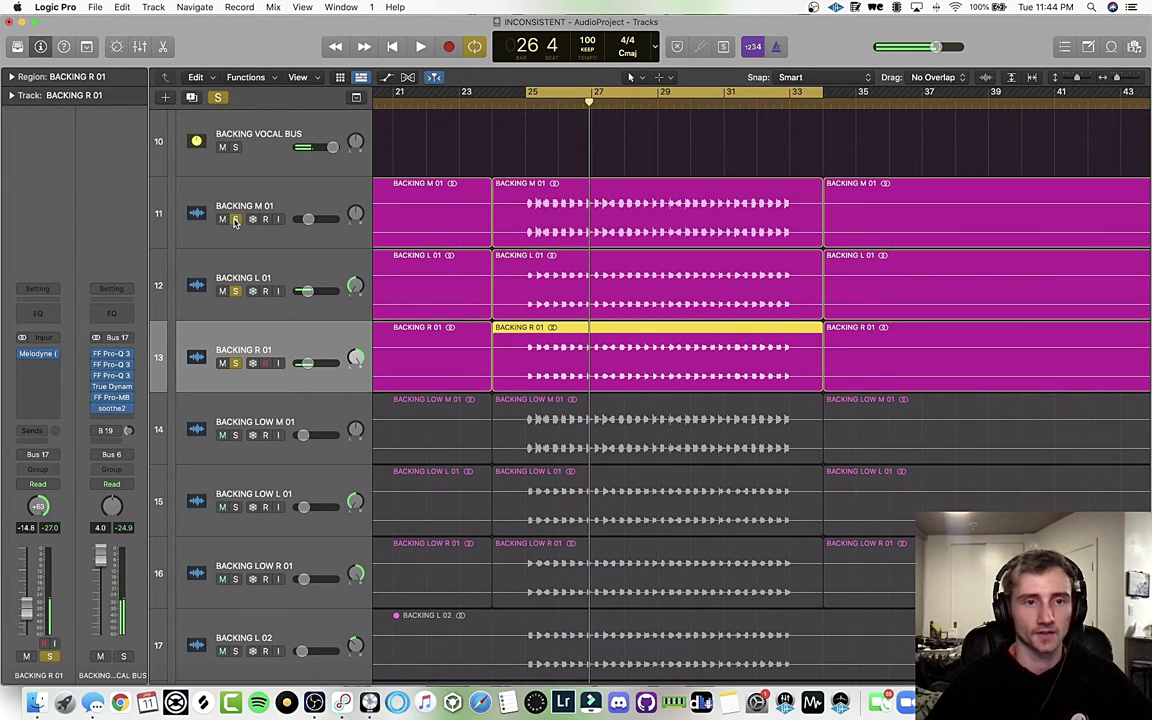
{"action": "key", "text": "space"}
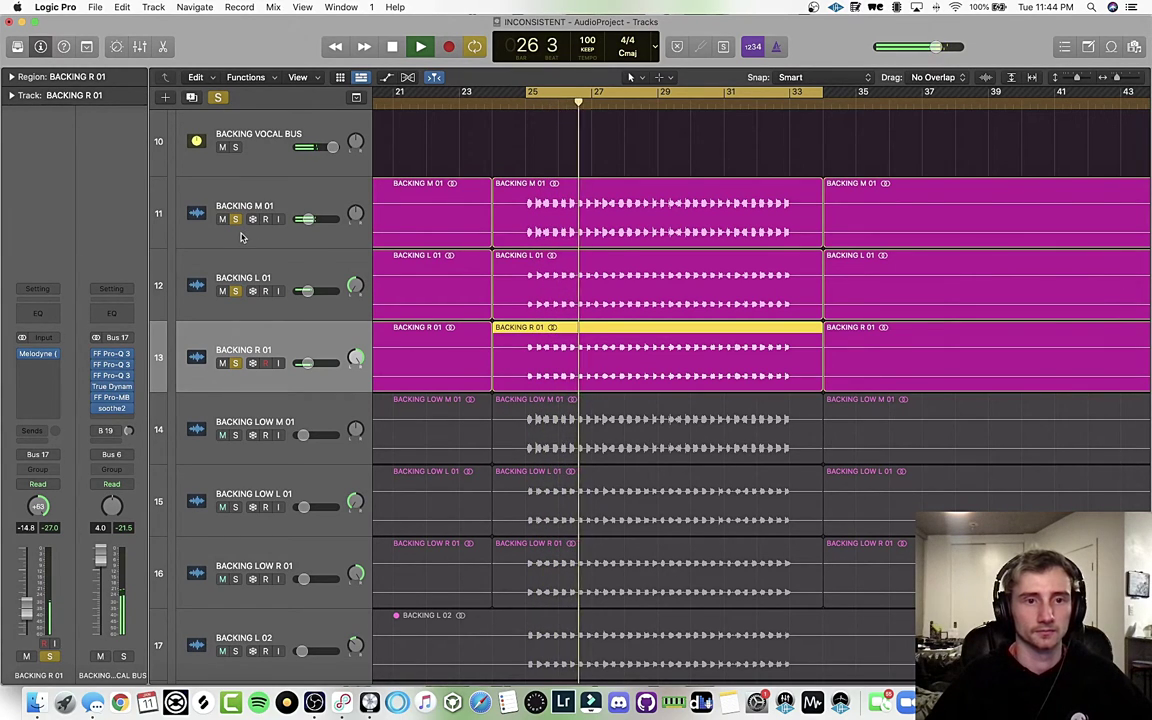
- Move the solo from the three BACKING 01 tracks to BACKING LOW M 01, play the loop and select that track
{"action": "key", "text": "space"}
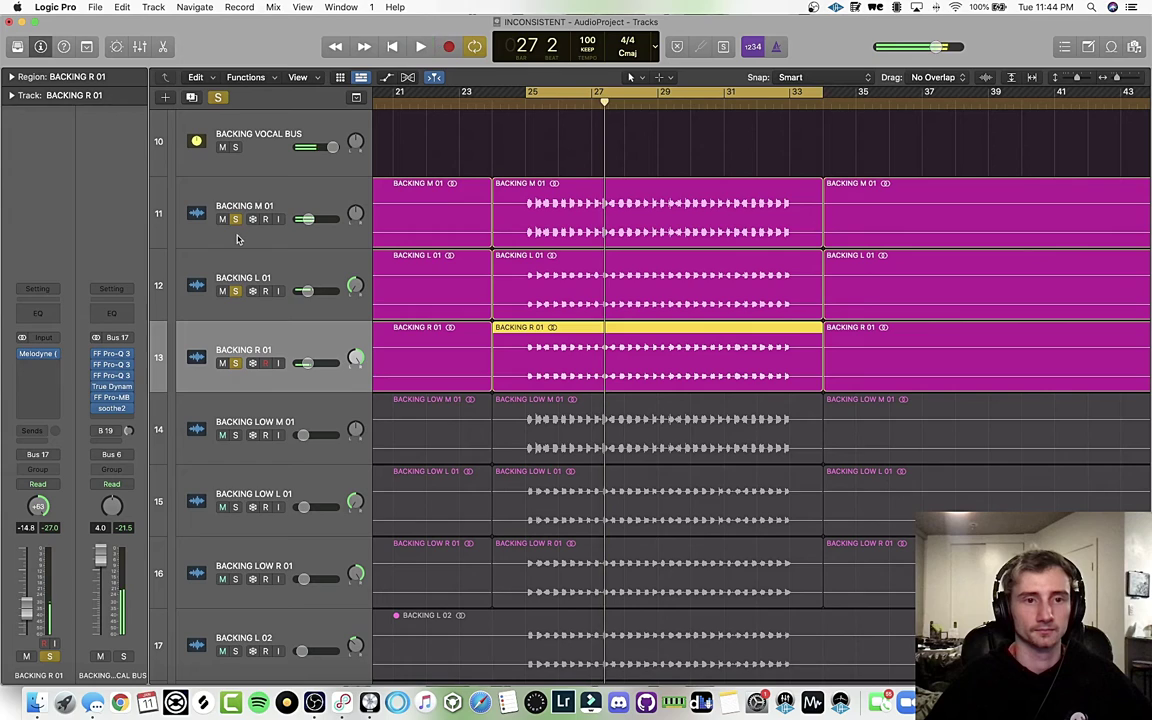
{"action": "left_click", "coordinate": [236, 219]}
{"action": "left_click", "coordinate": [236, 291]}
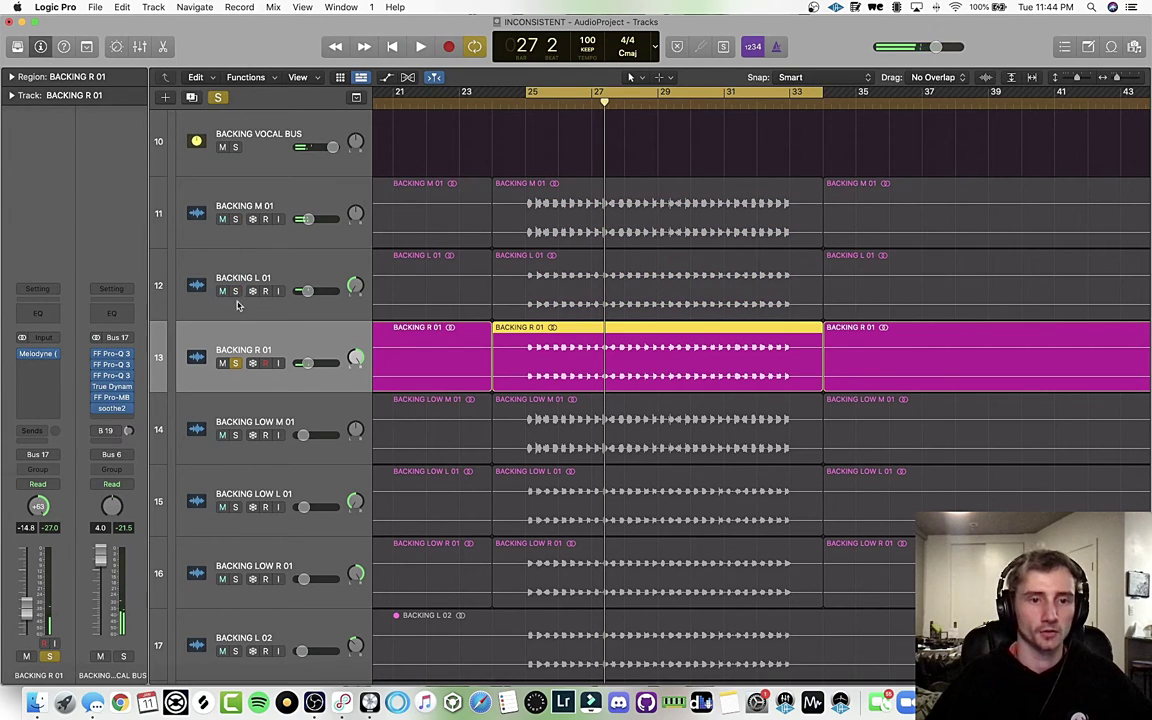
{"action": "left_click", "coordinate": [236, 363]}
{"action": "scroll", "coordinate": [234, 335], "scroll_direction": "down", "scroll_amount": 3}
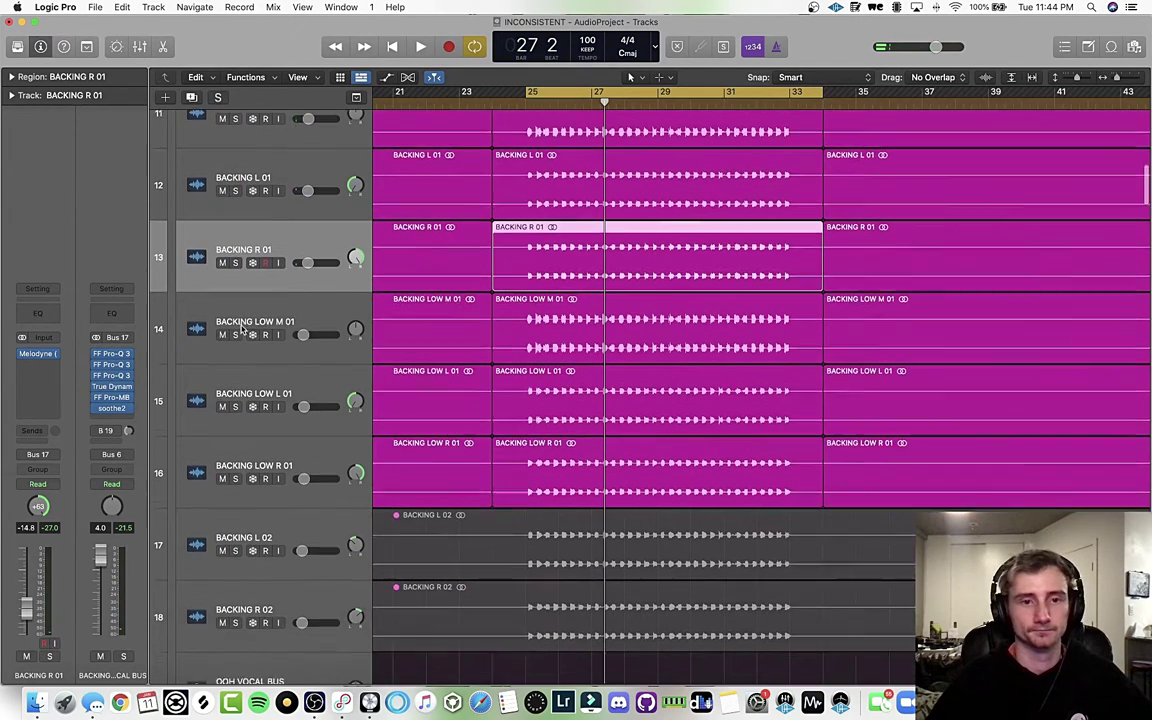
{"action": "left_click", "coordinate": [234, 327]}
{"action": "key", "text": "space"}
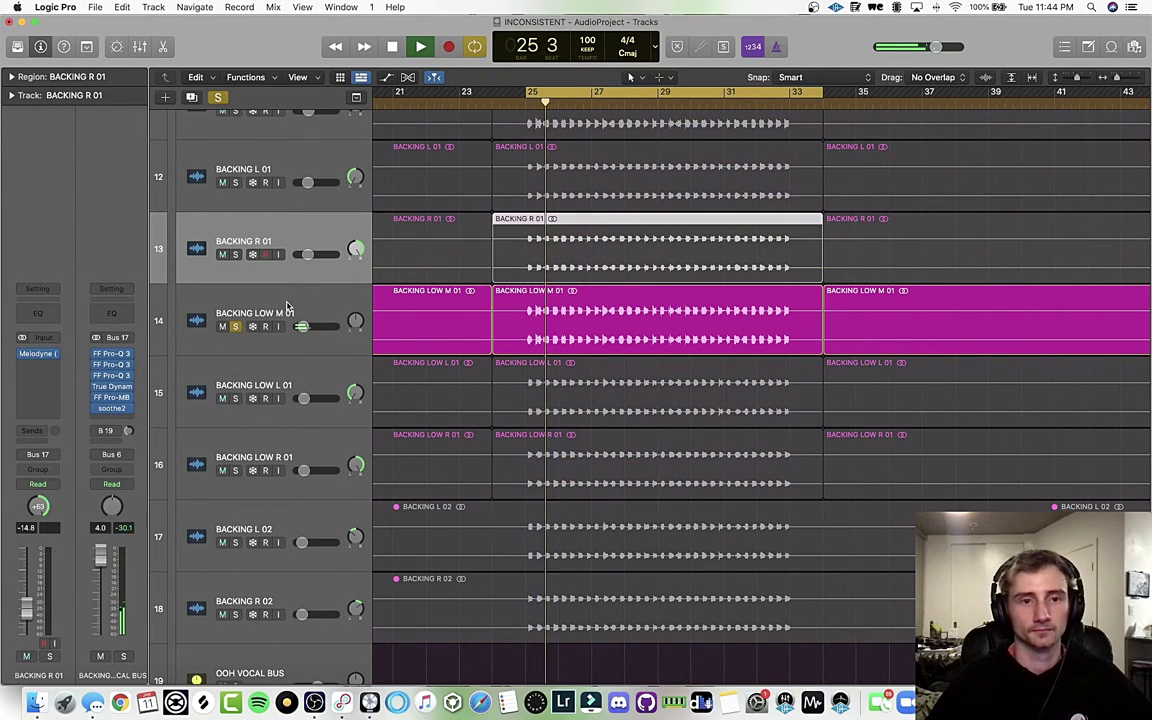
{"action": "left_click", "coordinate": [181, 309]}
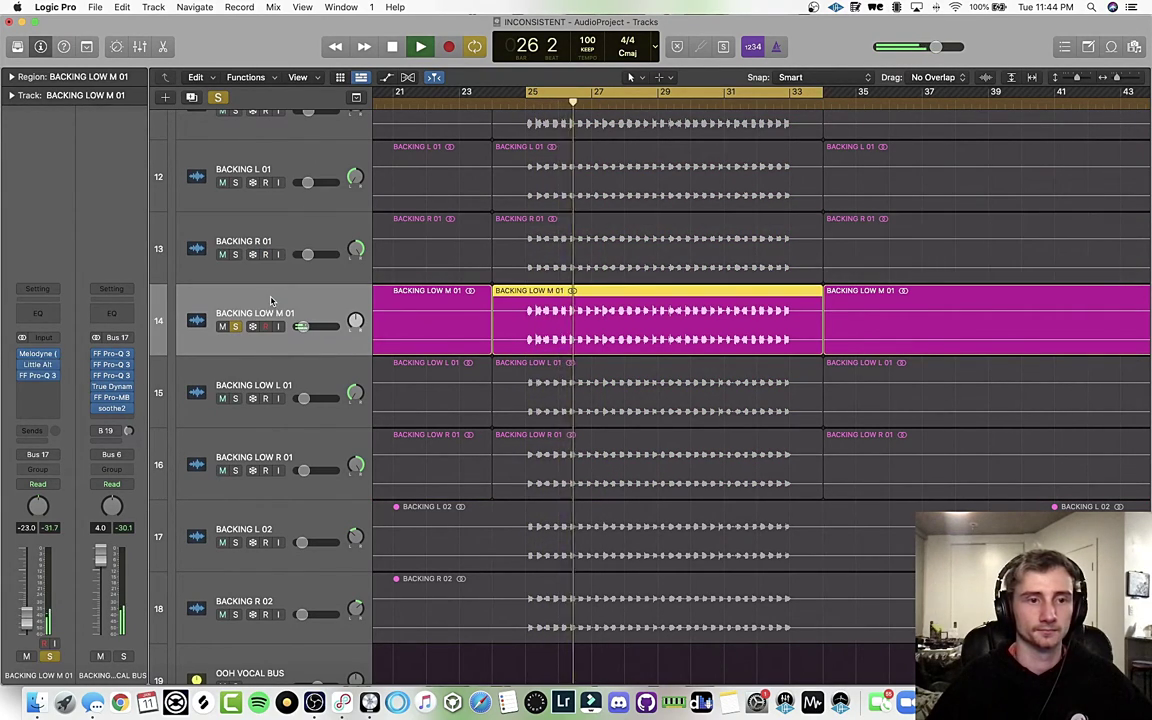
- Inspect the Little AlterBoy pitch and formant settings and the FF Pro-Q 3 curve on BACKING LOW M 01
{"action": "left_click", "coordinate": [40, 366]}
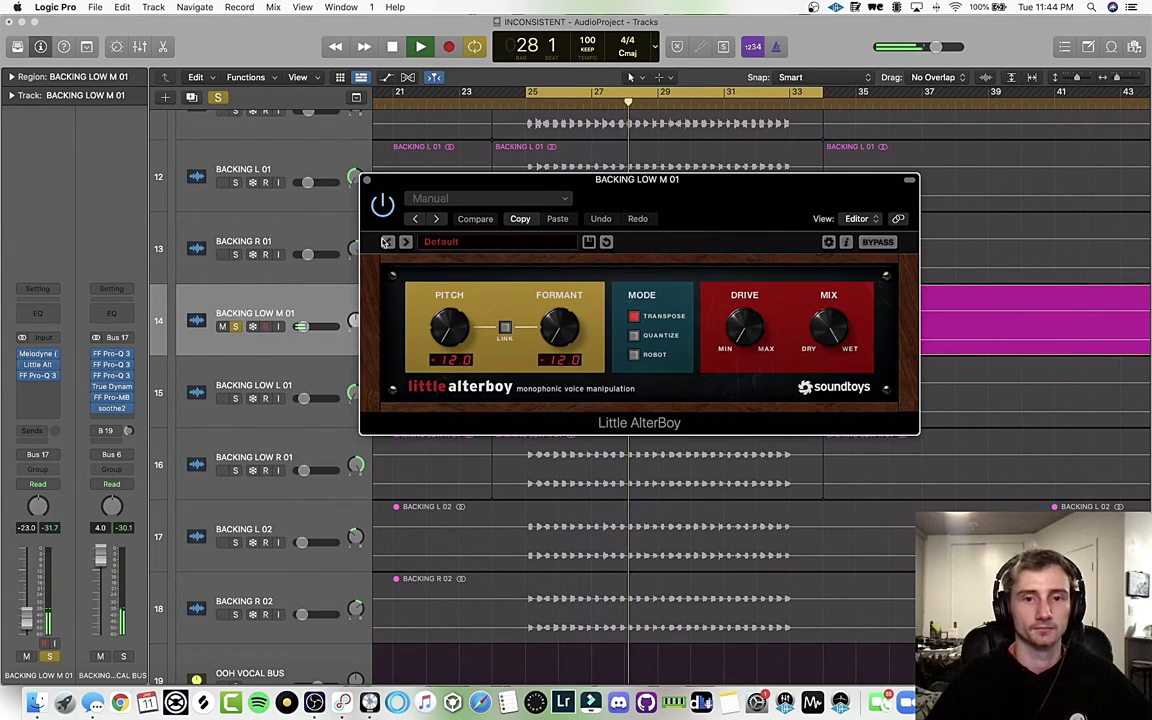
{"action": "left_click", "coordinate": [367, 181]}
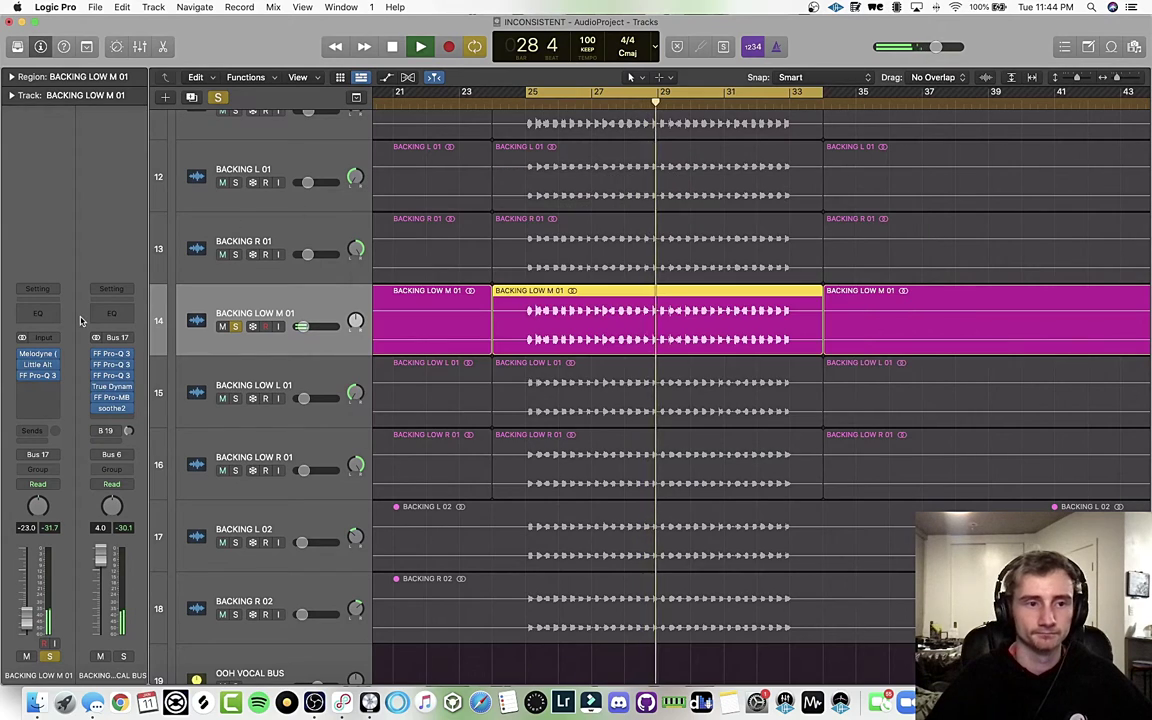
{"action": "left_click", "coordinate": [38, 377]}
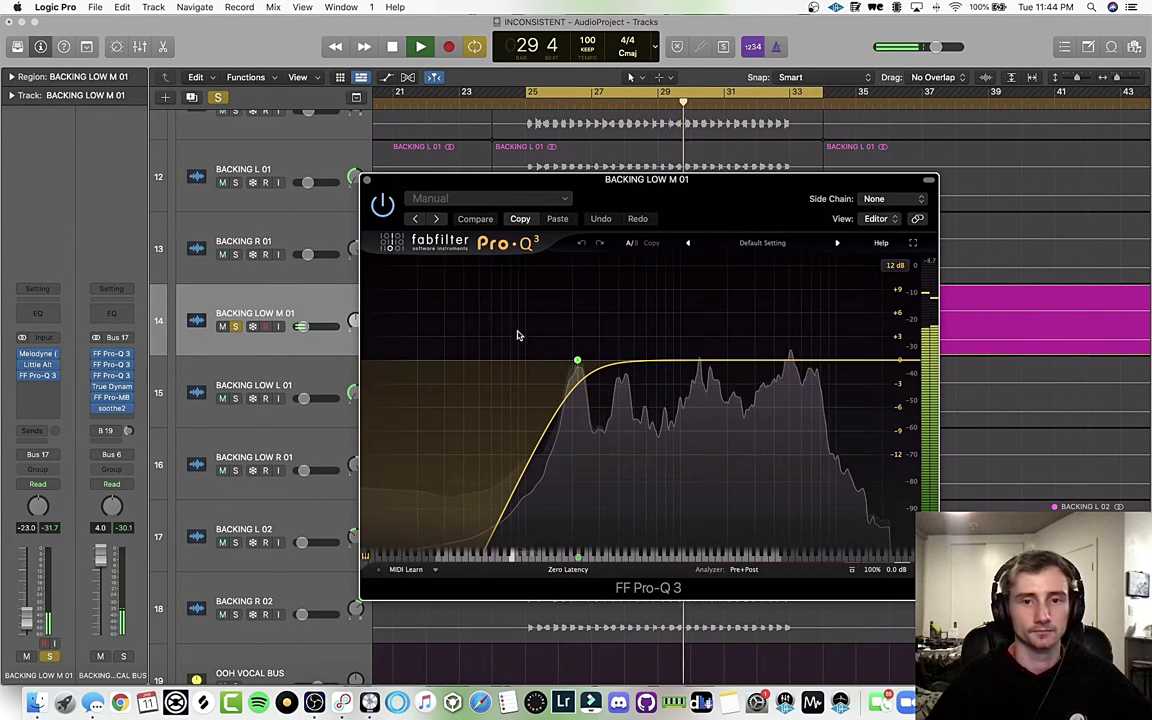
{"action": "left_click", "coordinate": [367, 181]}
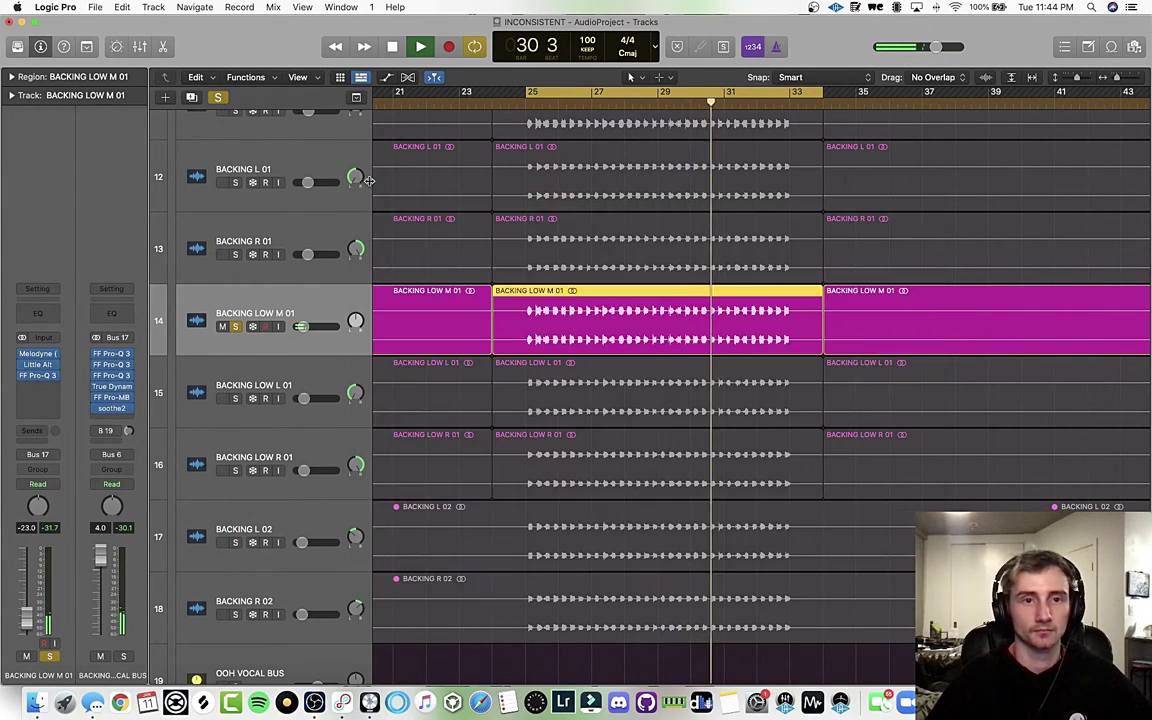
- Add BACKING M 01 to the solo and play it together with BACKING LOW M 01 from the loop start
{"action": "scroll", "coordinate": [235, 290], "scroll_direction": "up", "scroll_amount": 5}
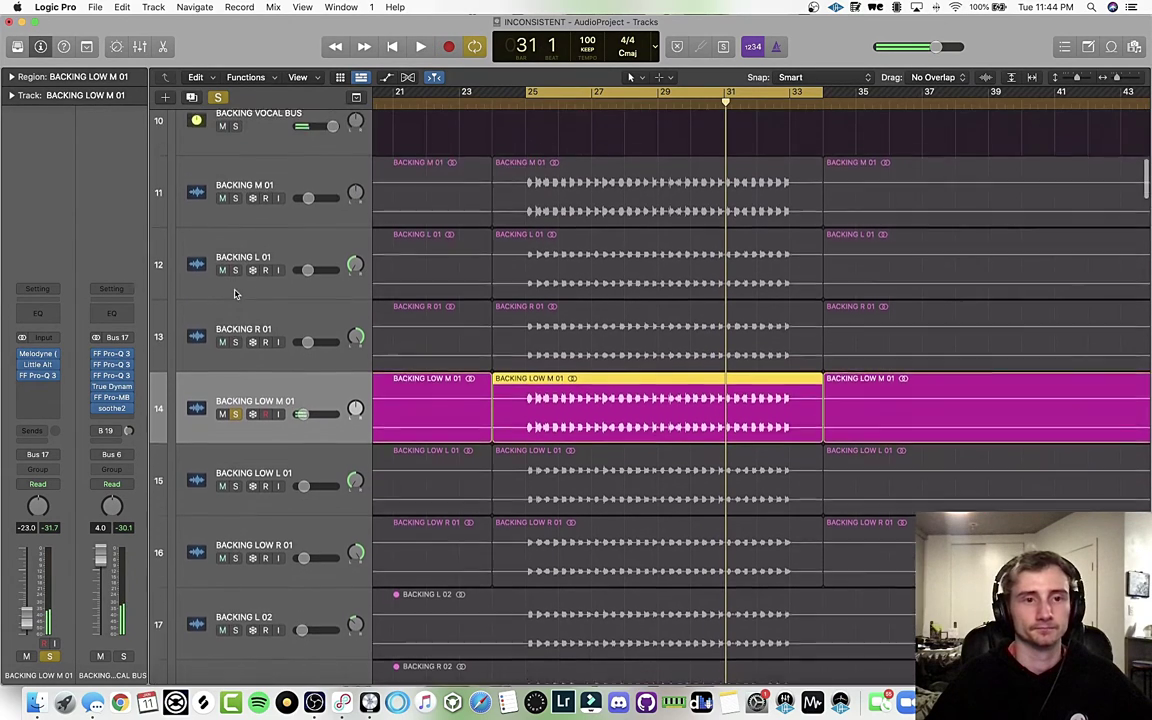
{"action": "left_click", "coordinate": [234, 259]}
{"action": "key", "text": "space"}
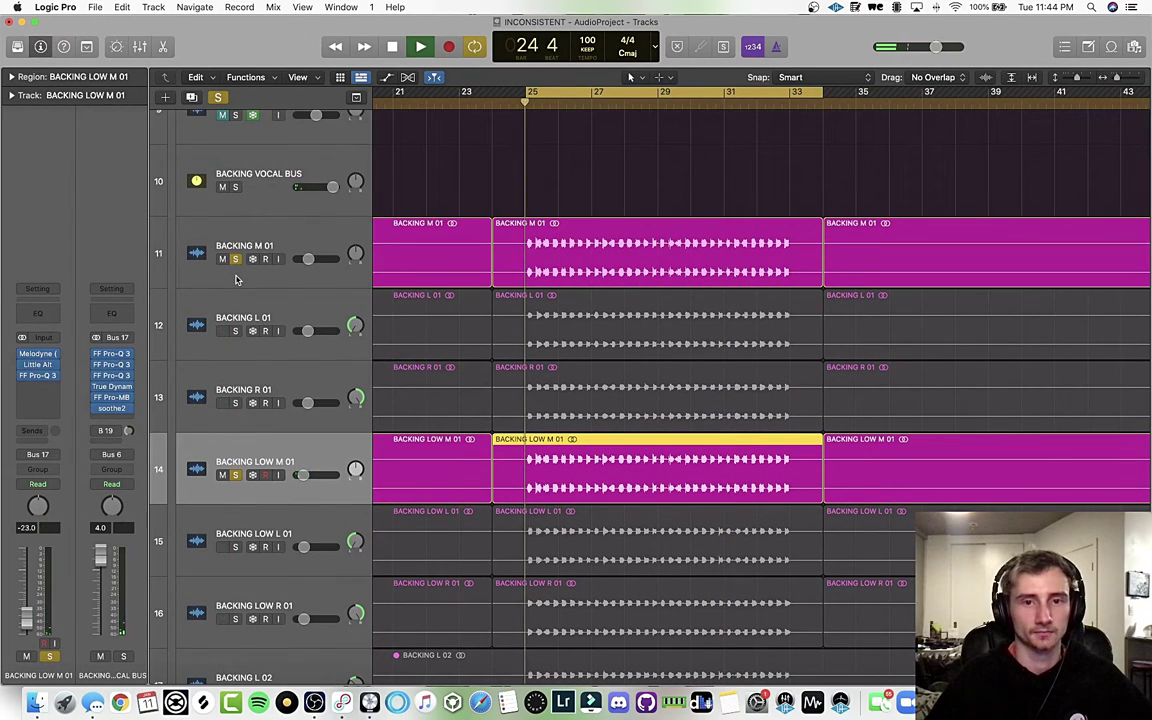
{"action": "scroll", "coordinate": [234, 288], "scroll_direction": "down", "scroll_amount": 2}
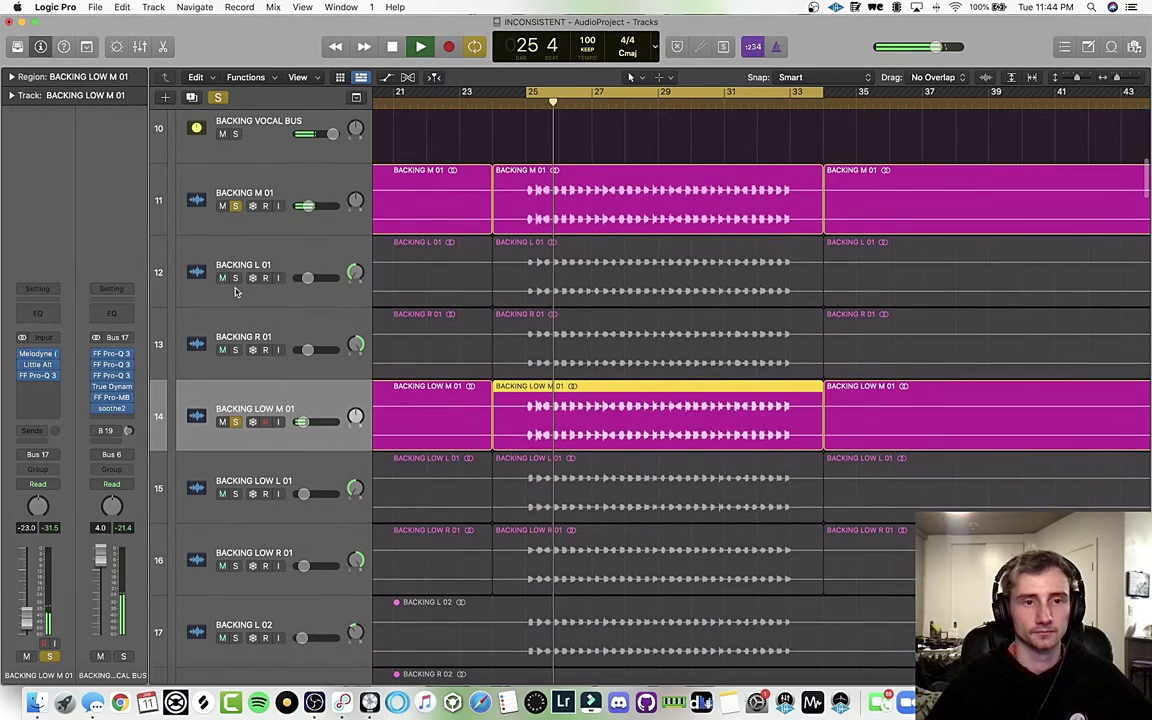
{"action": "scroll", "coordinate": [234, 377], "scroll_direction": "down", "scroll_amount": 3}
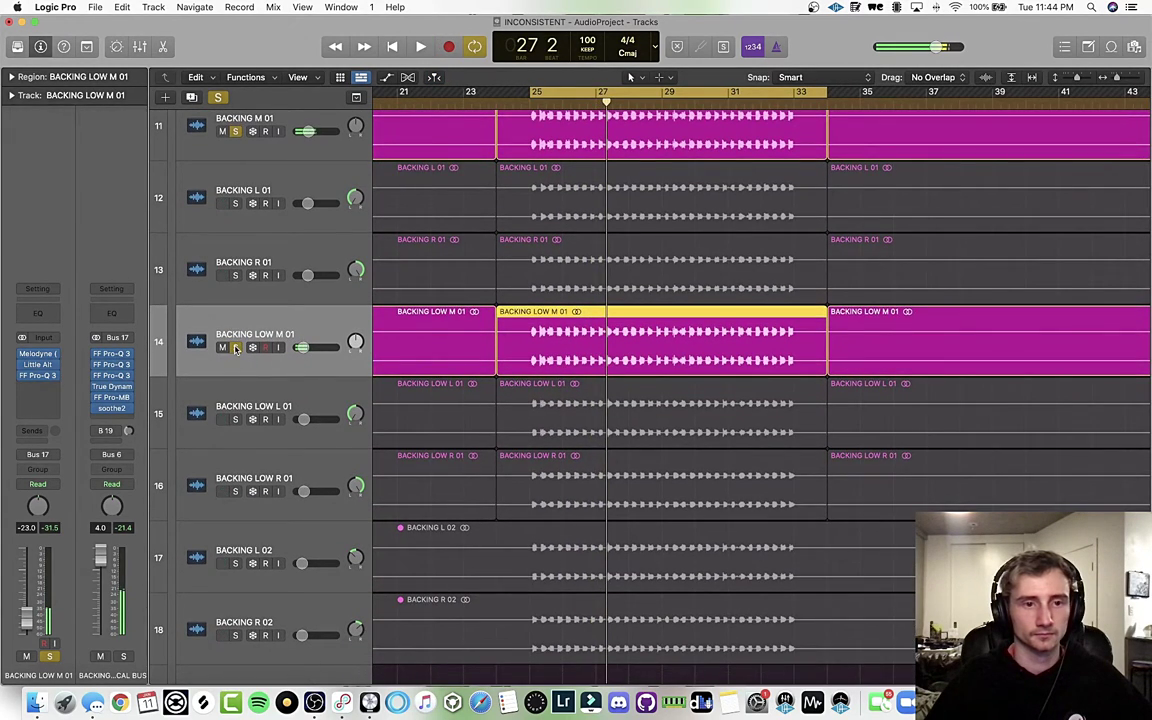
- Move the solo from BACKING LOW M 01 and BACKING M 01 to BACKING LOW L 01, select that track and play the loop
{"action": "left_click", "coordinate": [236, 348]}
{"action": "scroll", "coordinate": [238, 340], "scroll_direction": "up", "scroll_amount": 1}
{"action": "left_click", "coordinate": [235, 143]}
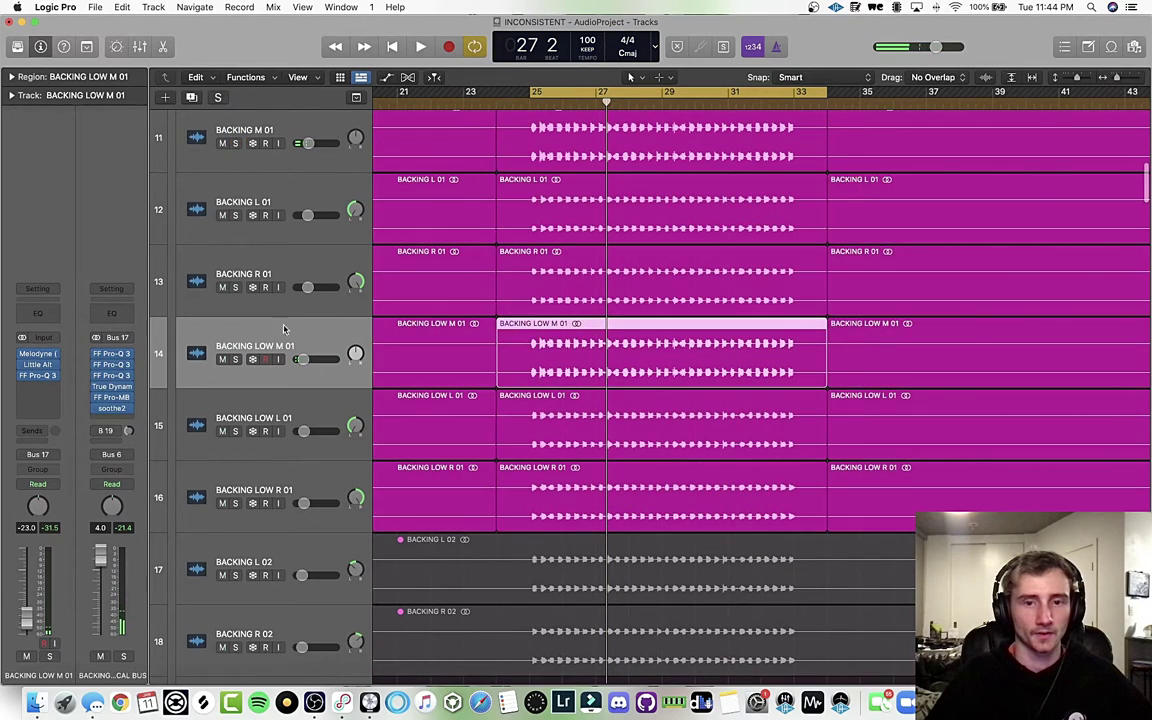
{"action": "scroll", "coordinate": [284, 332], "scroll_direction": "down", "scroll_amount": 1}
{"action": "left_click", "coordinate": [236, 390]}
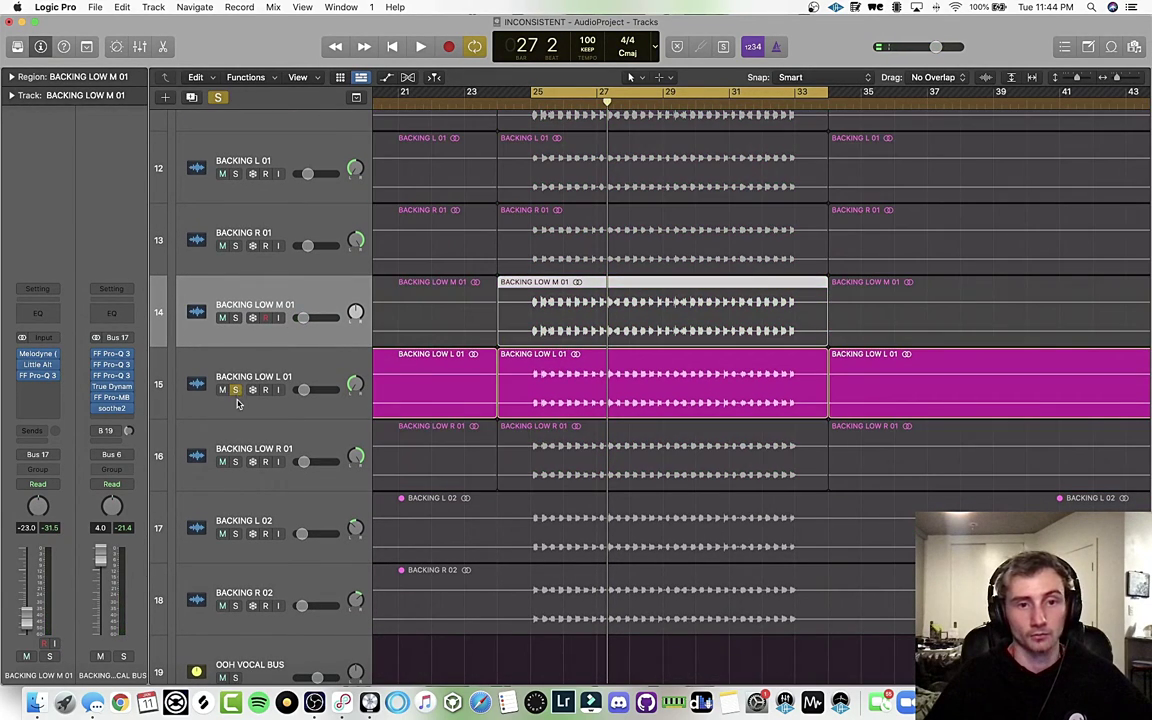
{"action": "left_click", "coordinate": [238, 410]}
{"action": "key", "text": "space"}
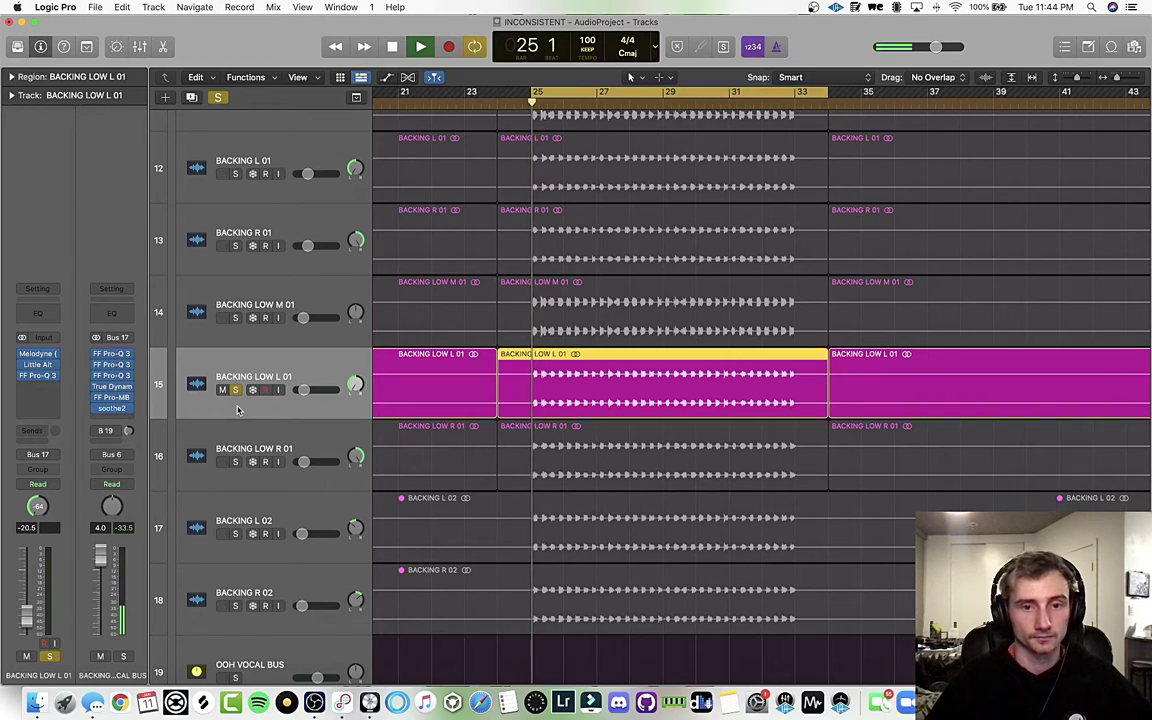
{"action": "scroll", "coordinate": [238, 405], "scroll_direction": "down", "scroll_amount": 1}
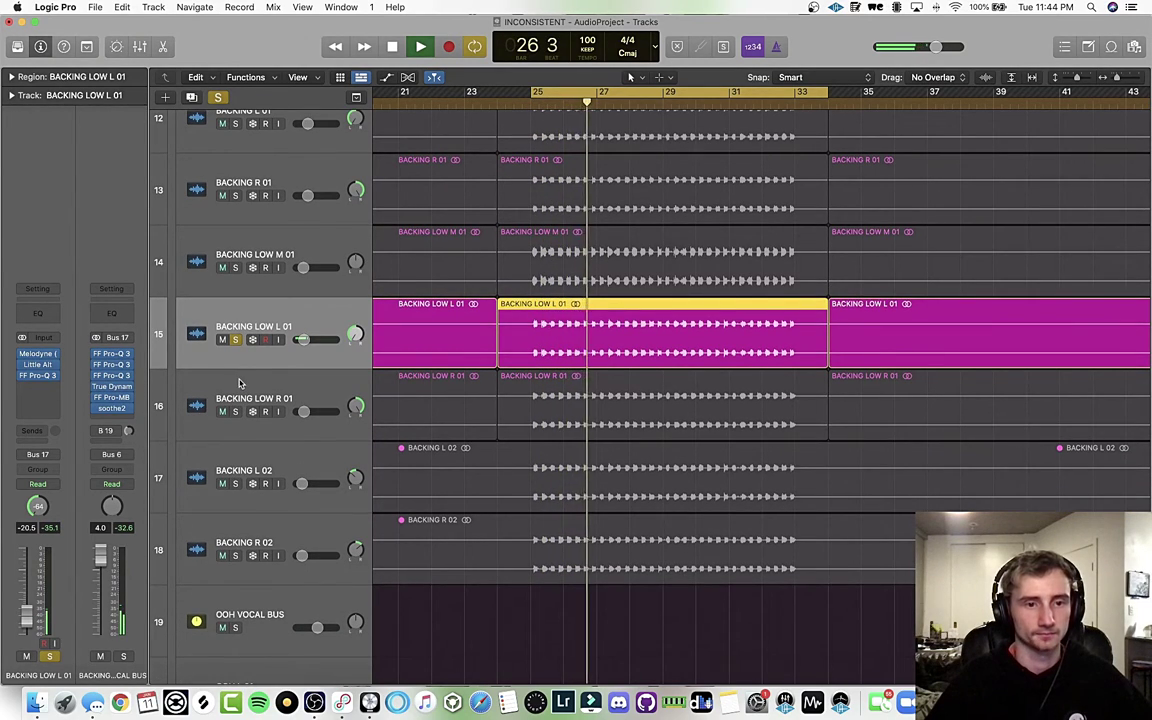
- Select BACKING LOW R 01 and add it to the solo to hear it together with BACKING LOW L 01
{"action": "left_click", "coordinate": [240, 383]}
{"action": "left_click", "coordinate": [234, 412]}
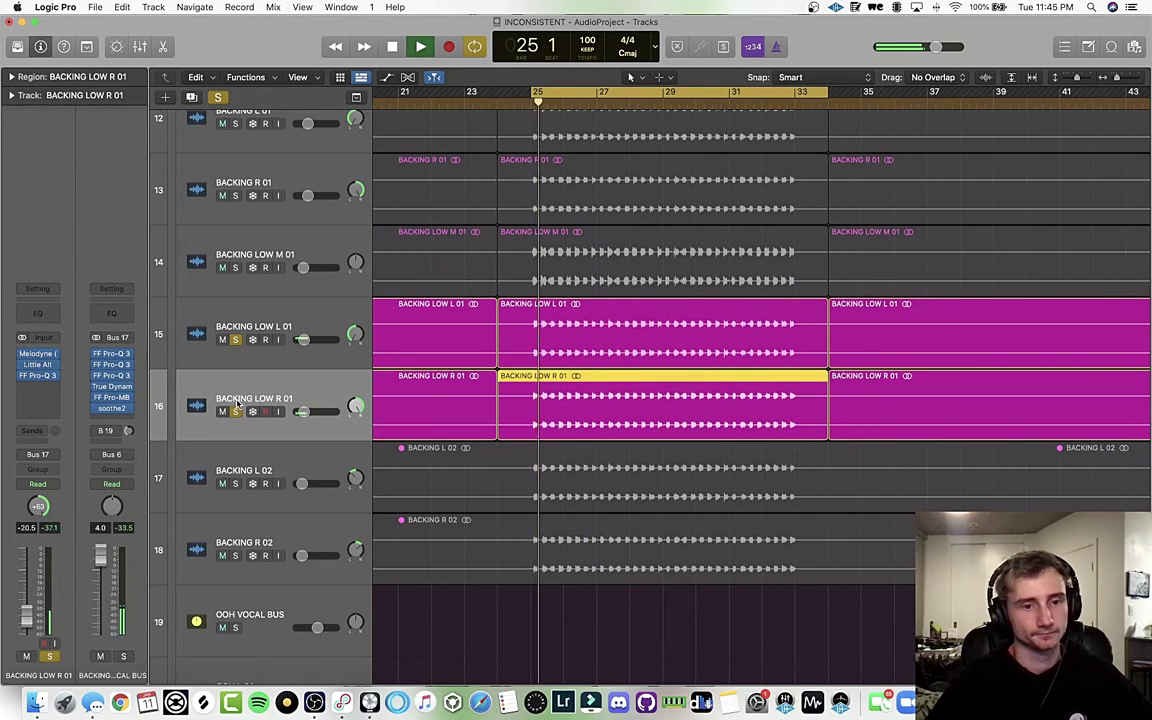
{"action": "scroll", "coordinate": [237, 406], "scroll_direction": "down", "scroll_amount": 2}
- Look at the BACKING L 02 and BACKING R 02 tracks, selecting each one while the low backing vocals play
{"action": "left_click", "coordinate": [236, 411]}
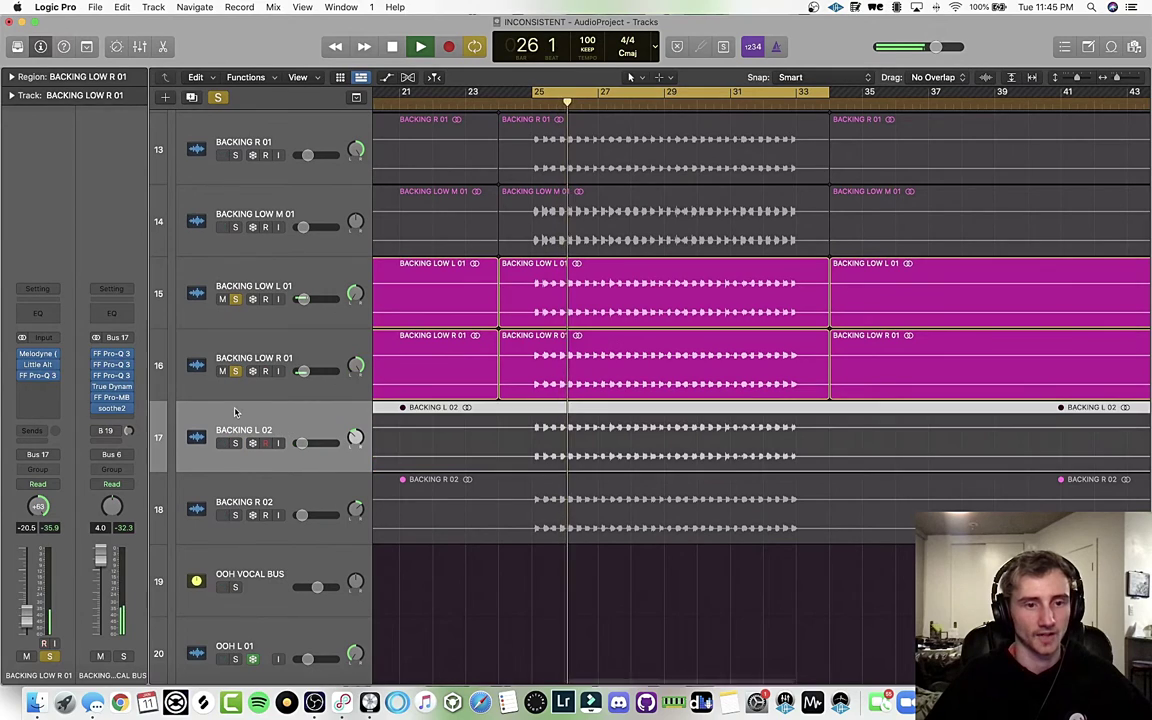
{"action": "left_click", "coordinate": [270, 493]}
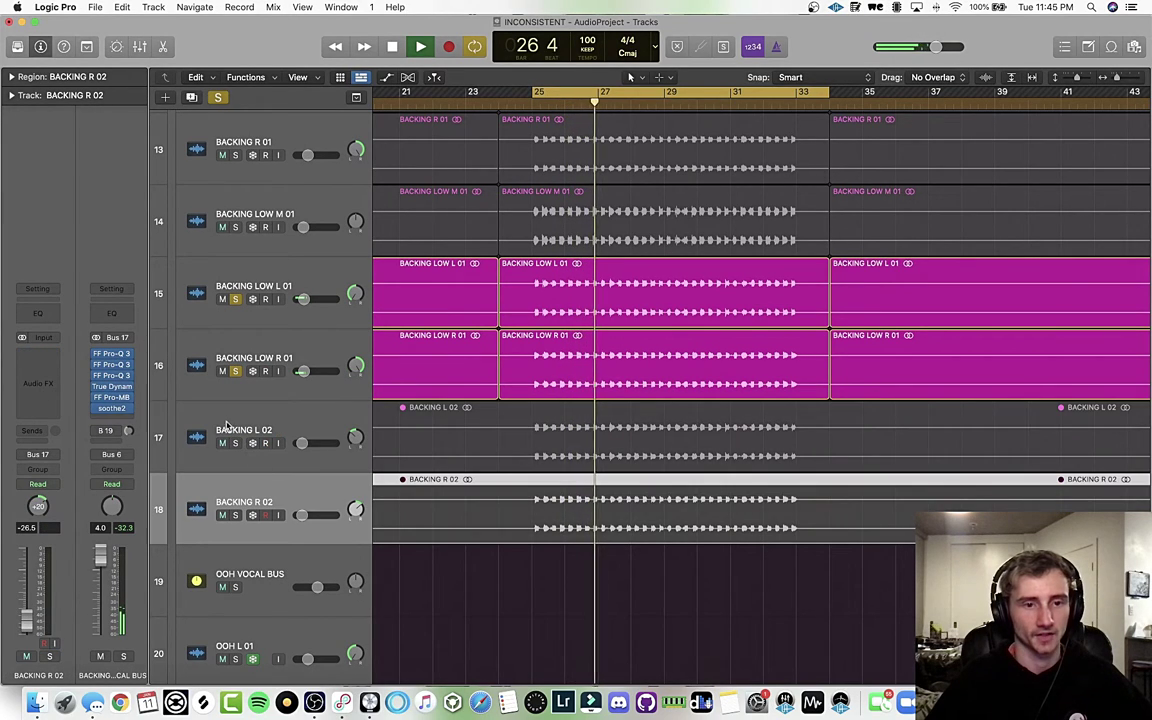
{"action": "left_click", "coordinate": [226, 425]}
{"action": "scroll", "coordinate": [226, 425], "scroll_direction": "down", "scroll_amount": 3}
{"action": "scroll", "coordinate": [226, 424], "scroll_direction": "up", "scroll_amount": 5}
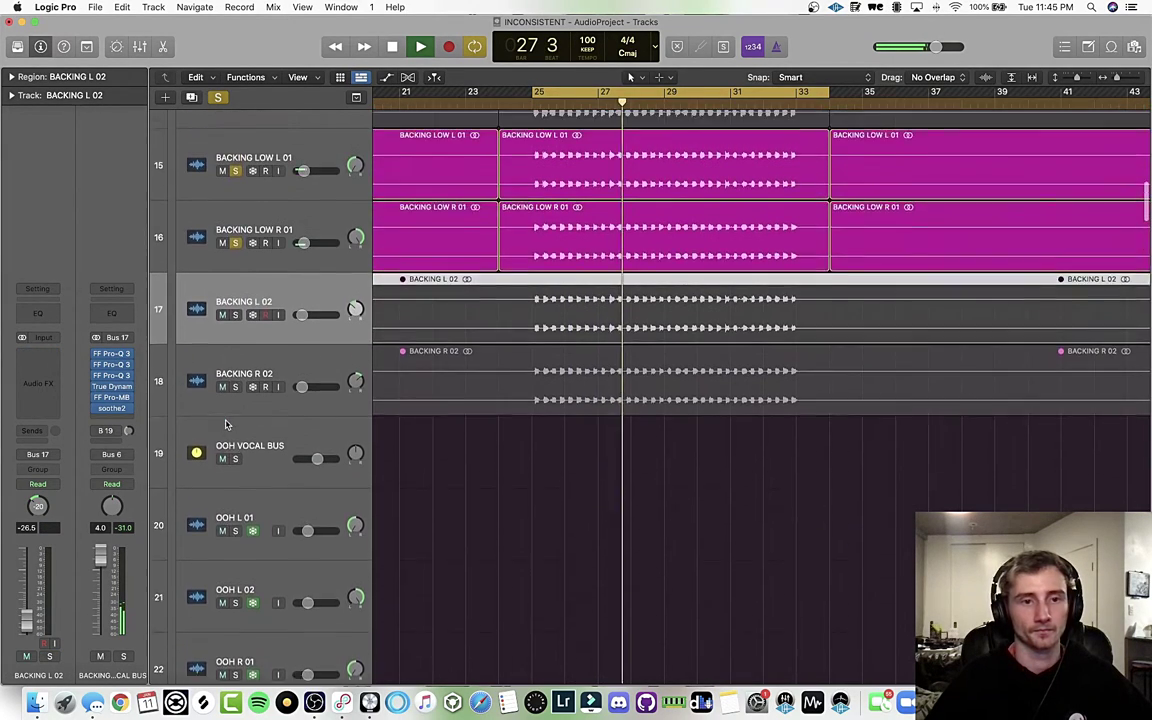
- Add BACKING LOW M 01 to the solo and replay the loop with all three low backing vocals
{"action": "key", "text": "space"}
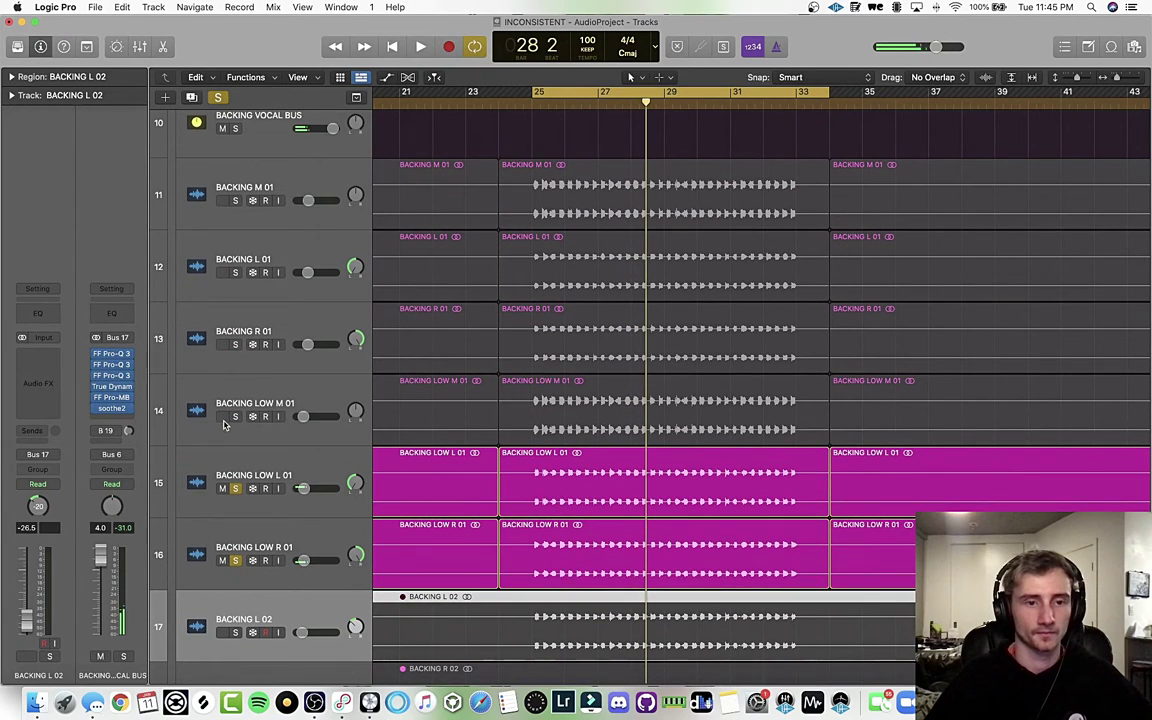
{"action": "left_click", "coordinate": [234, 416]}
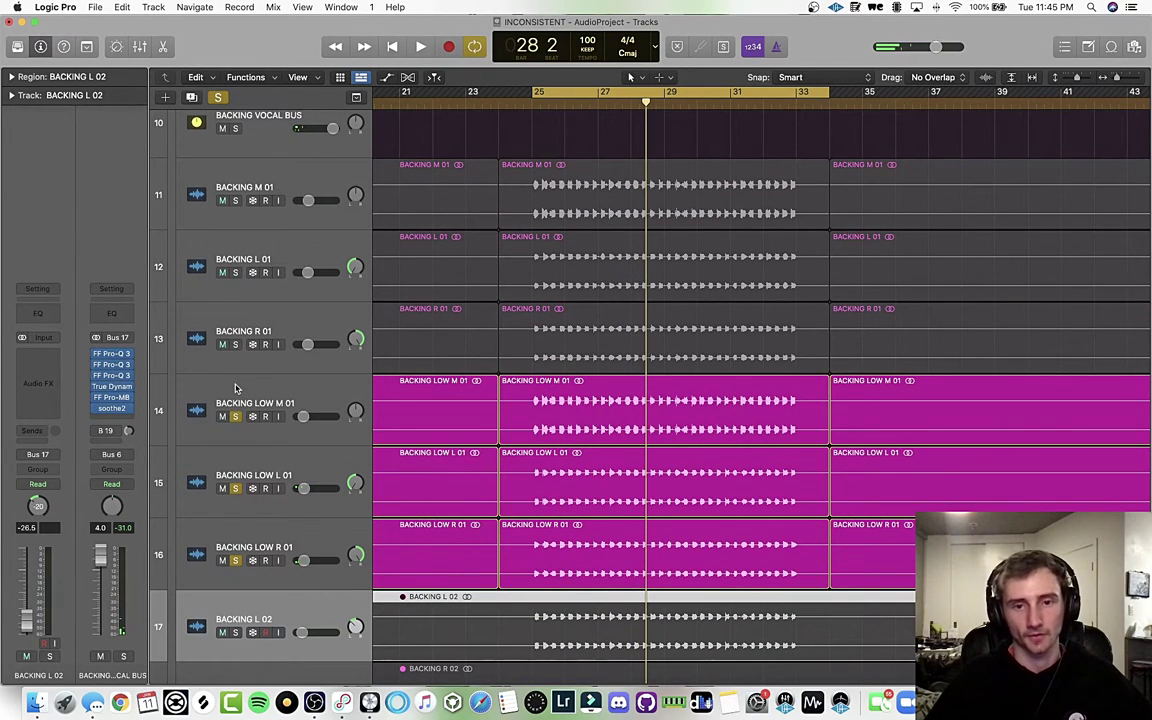
{"action": "key", "text": "space"}
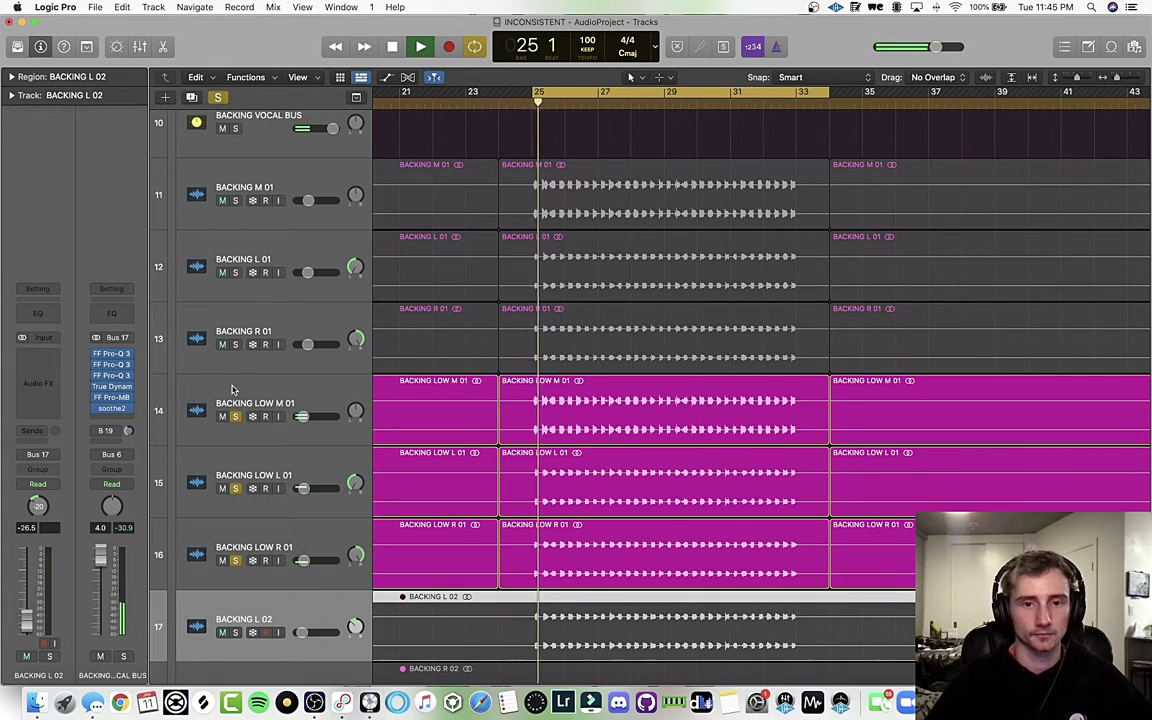
- Add BACKING R 01, BACKING L 01 and BACKING M 01 to the solo one by one during playback
{"action": "left_click", "coordinate": [234, 345]}
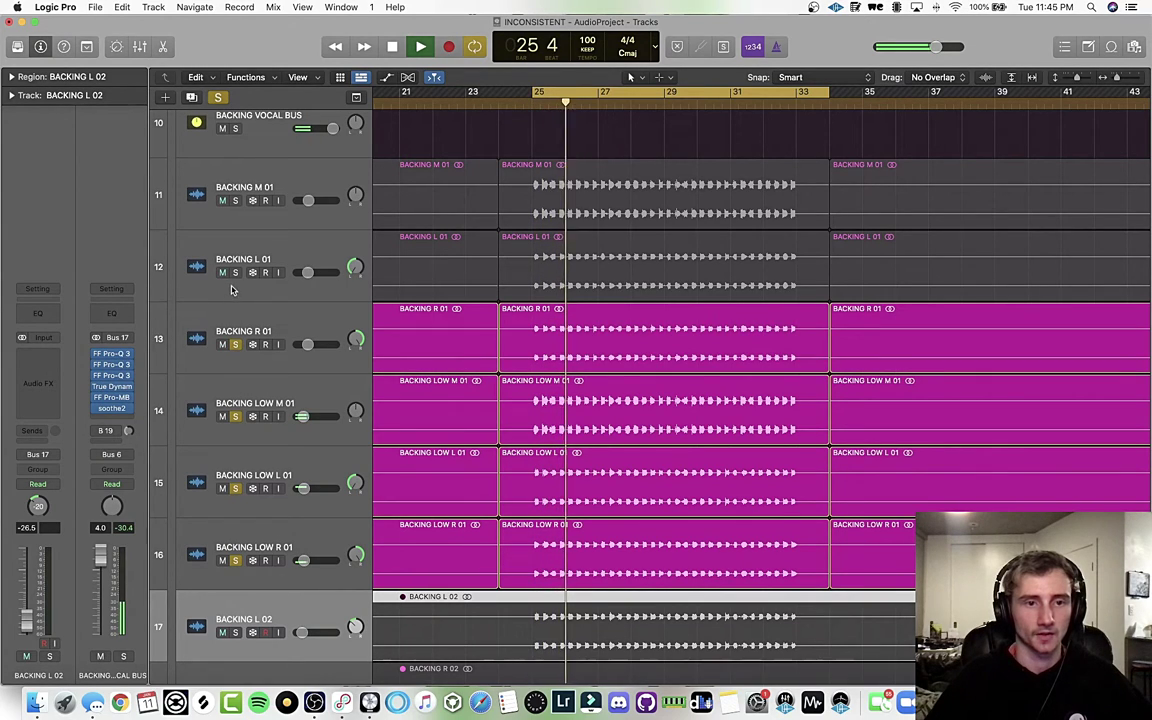
{"action": "left_click", "coordinate": [235, 272]}
{"action": "scroll", "coordinate": [237, 313], "scroll_direction": "up", "scroll_amount": 3}
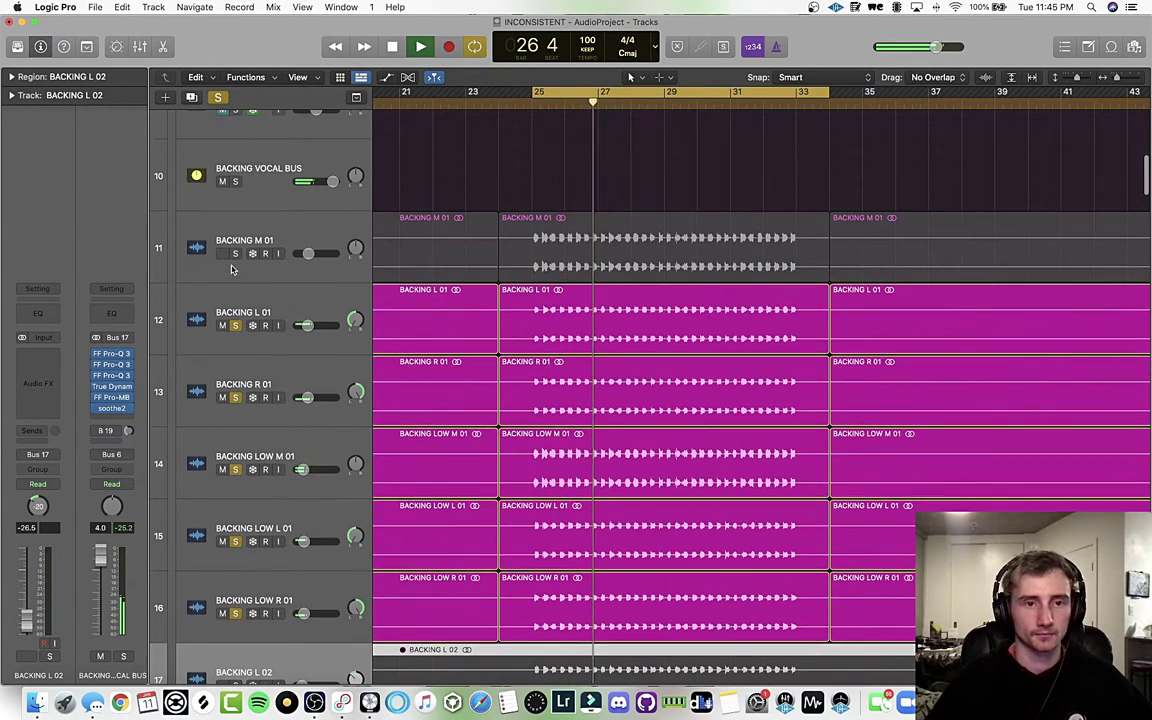
{"action": "left_click", "coordinate": [235, 254]}
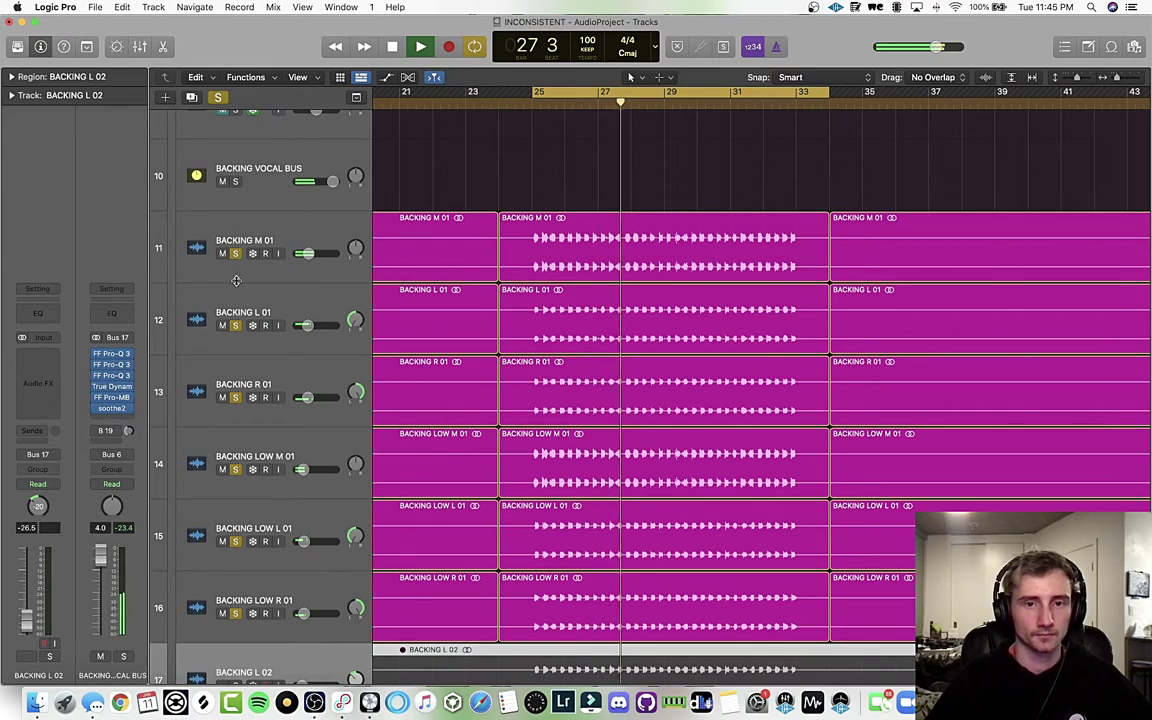
- Listen to the six soloed backing vocals while looking over the backing, adlib, lead and SC vocal tracks
{"action": "scroll", "coordinate": [505, 342], "scroll_direction": "down", "scroll_amount": 3}
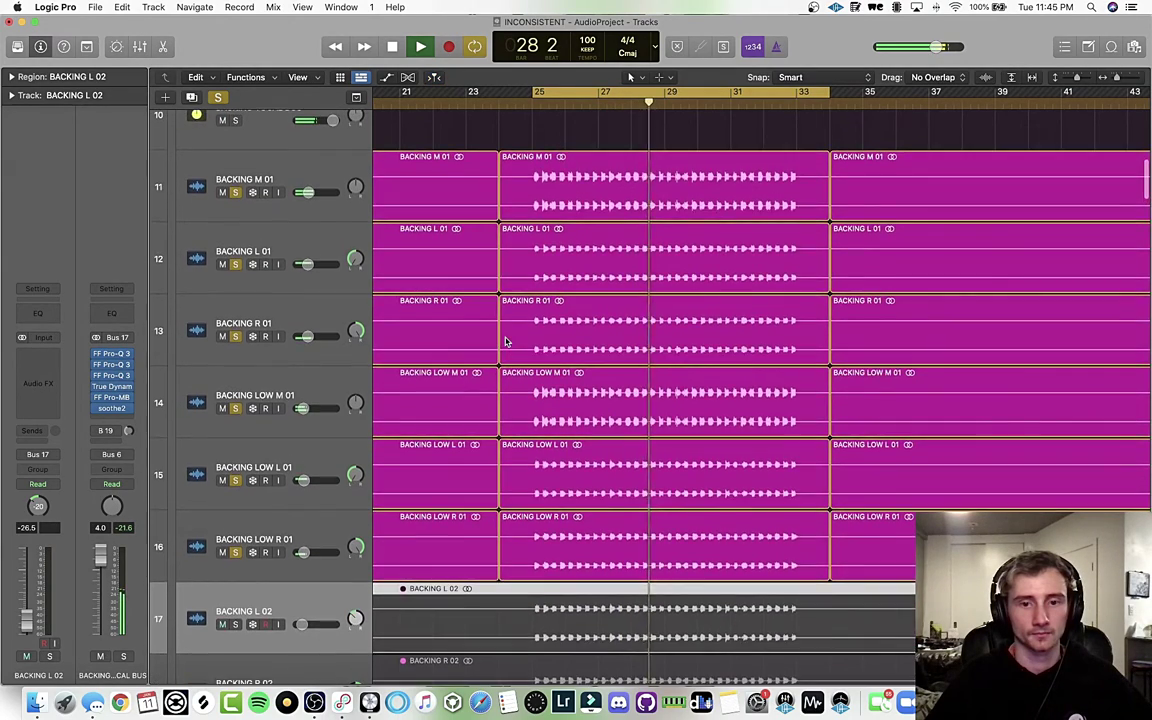
{"action": "scroll", "coordinate": [505, 342], "scroll_direction": "down", "scroll_amount": 5}
{"action": "scroll", "coordinate": [505, 342], "scroll_direction": "up", "scroll_amount": 6}
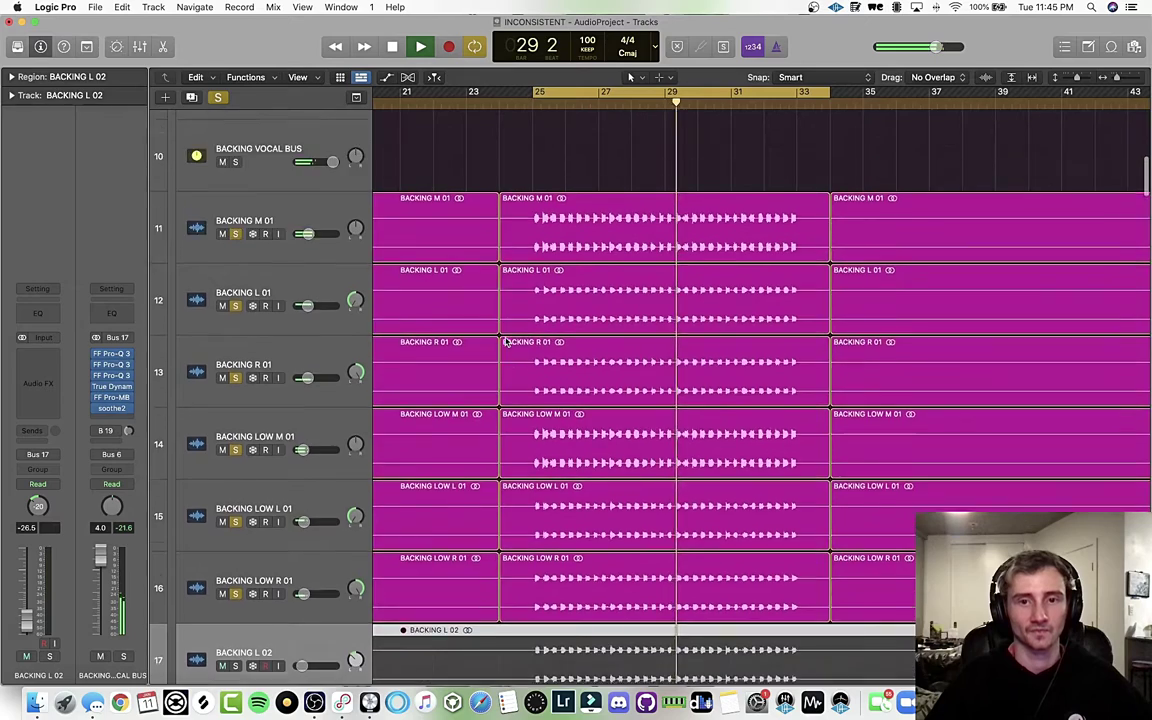
{"action": "scroll", "coordinate": [505, 342], "scroll_direction": "up", "scroll_amount": 8}
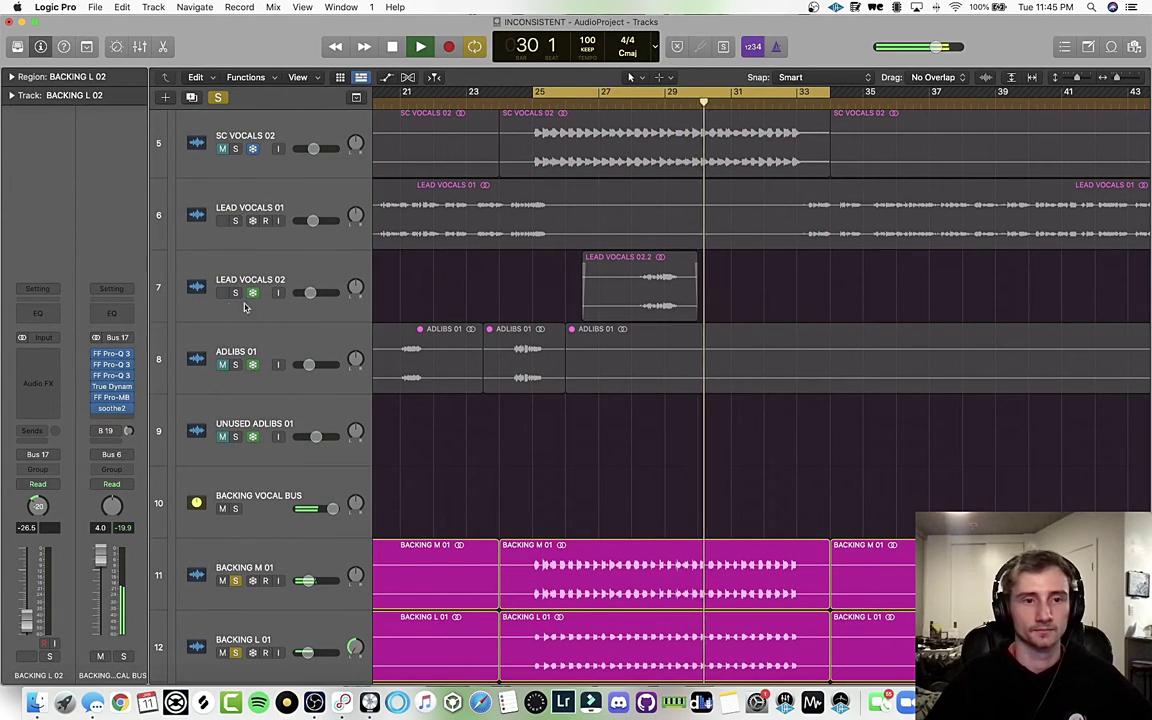
{"action": "scroll", "coordinate": [479, 284], "scroll_direction": "up", "scroll_amount": 1}
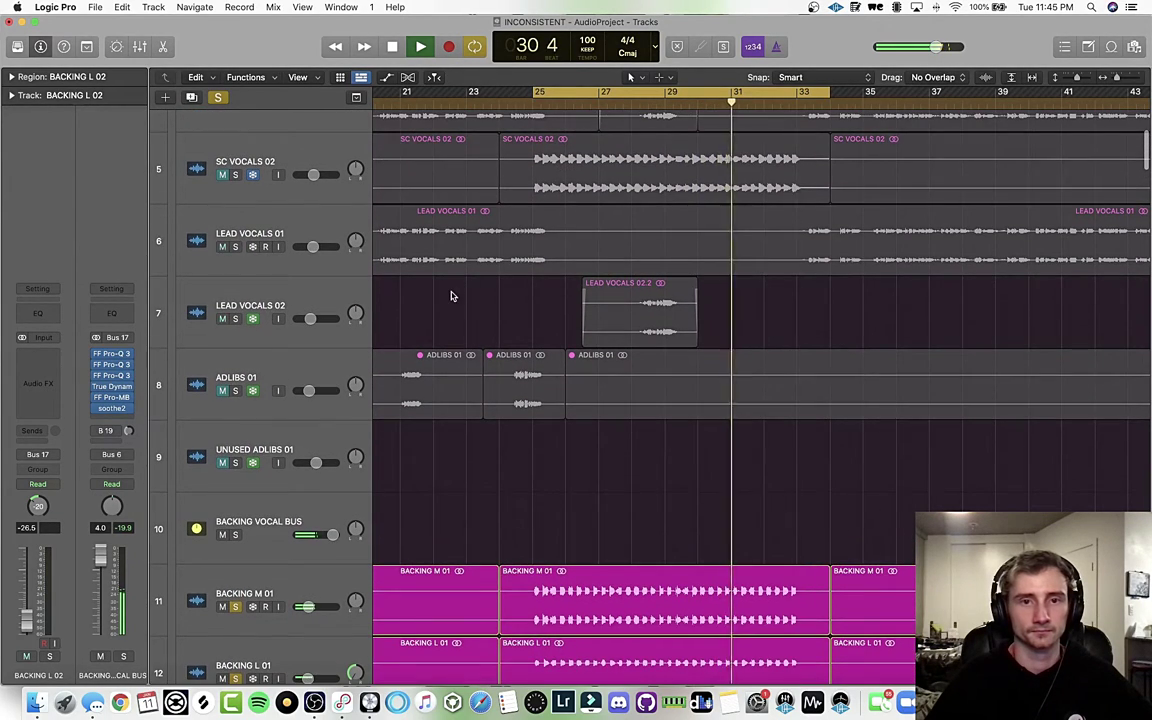
{"action": "scroll", "coordinate": [457, 296], "scroll_direction": "up", "scroll_amount": 5}
{"action": "scroll", "coordinate": [309, 283], "scroll_direction": "up", "scroll_amount": 5}
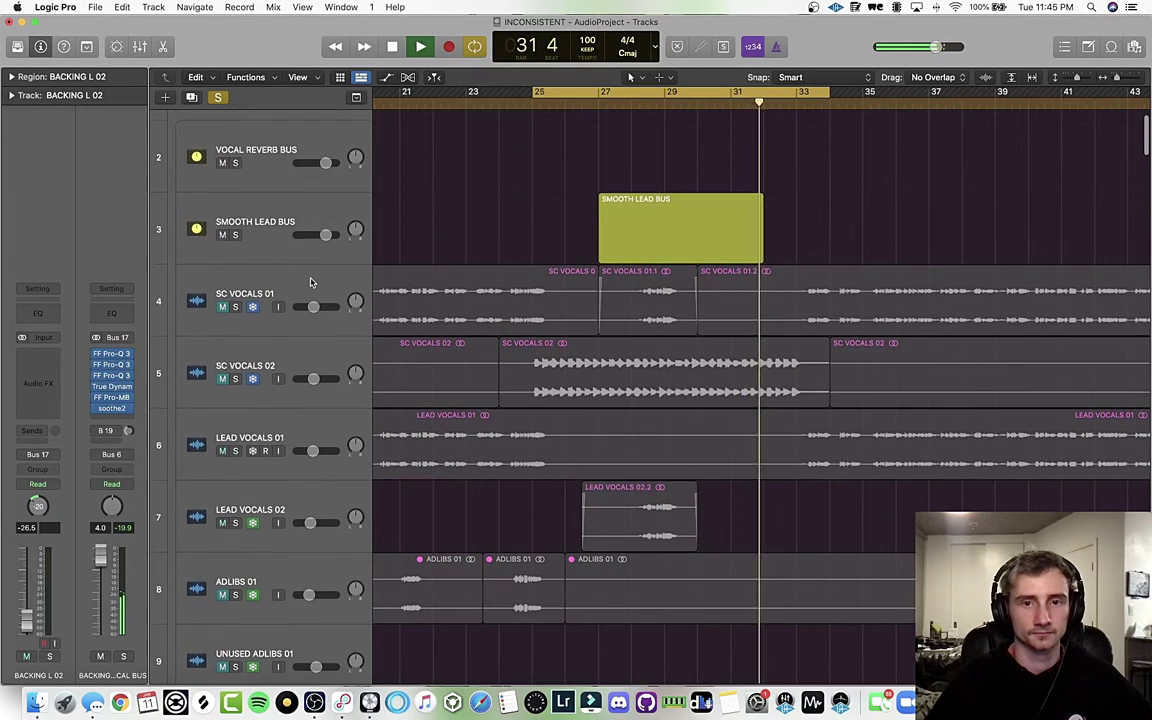
{"action": "scroll", "coordinate": [519, 240], "scroll_direction": "down", "scroll_amount": 4}
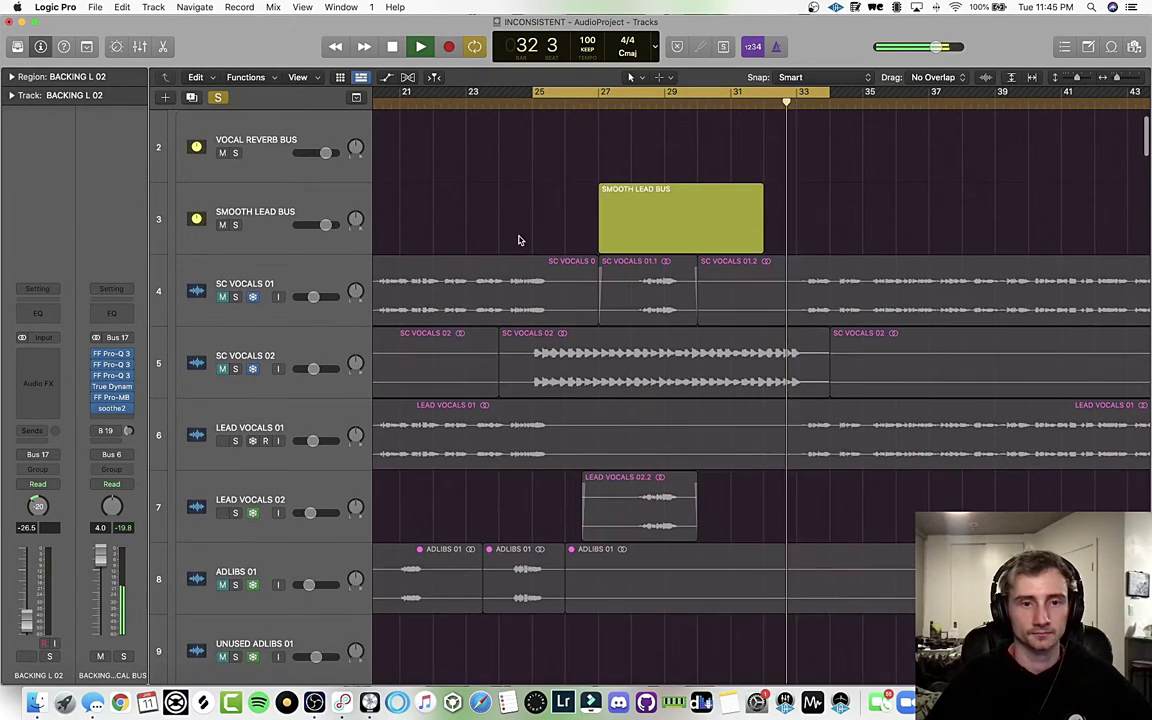
- Stop playback and clear the solo from all tracks
{"action": "left_click", "coordinate": [218, 99]}
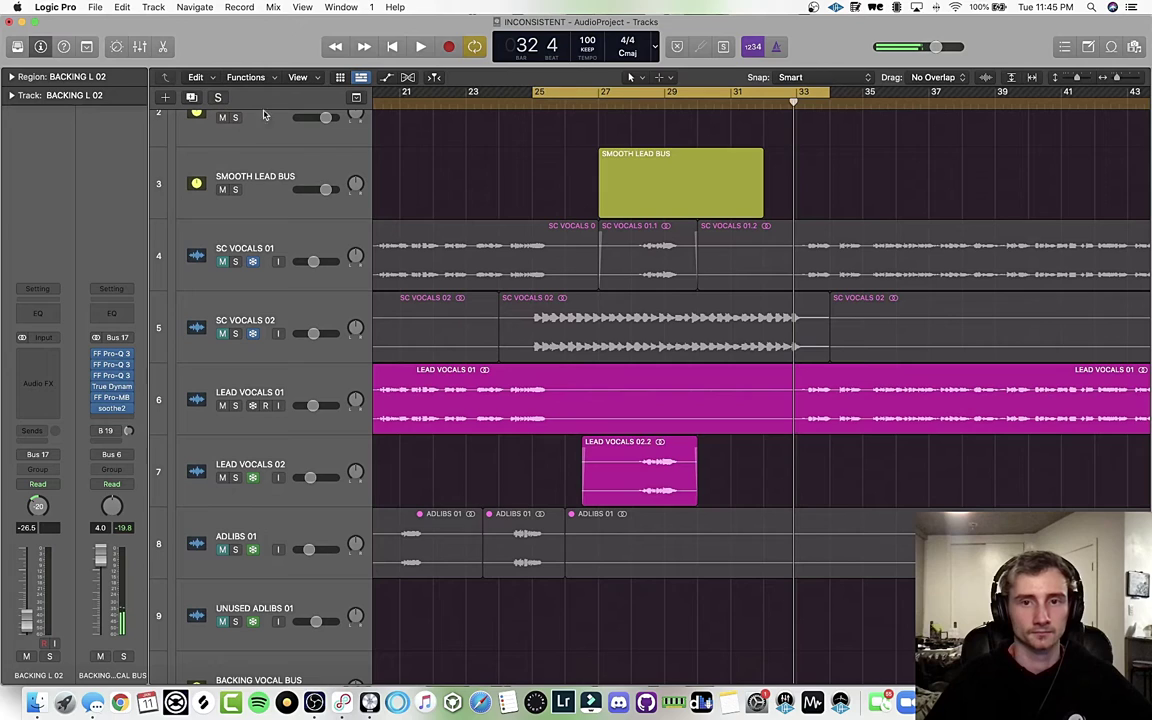
{"action": "scroll", "coordinate": [456, 189], "scroll_direction": "down", "scroll_amount": 2}
{"action": "scroll", "coordinate": [458, 190], "scroll_direction": "up", "scroll_amount": 4}
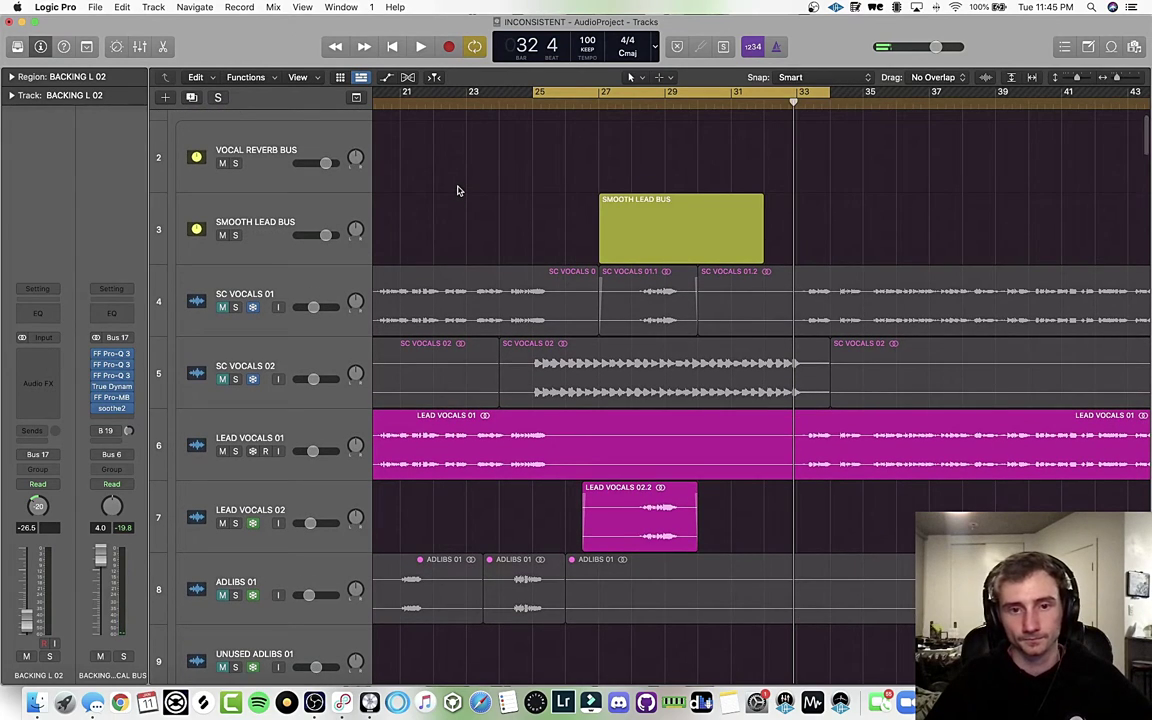
- Play the drop loop with all vocals and look over the lead, adlib and backing vocal tracks
{"action": "scroll", "coordinate": [548, 244], "scroll_direction": "up", "scroll_amount": 2}
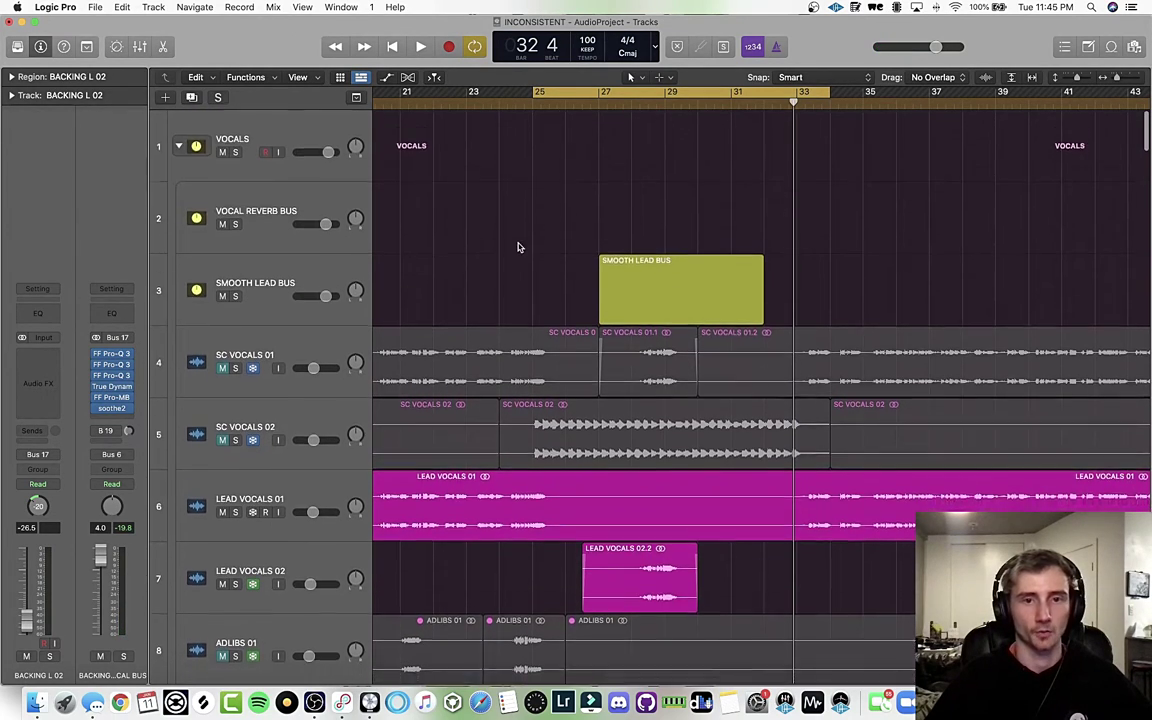
{"action": "scroll", "coordinate": [520, 248], "scroll_direction": "down", "scroll_amount": 6}
{"action": "scroll", "coordinate": [519, 247], "scroll_direction": "up", "scroll_amount": 2}
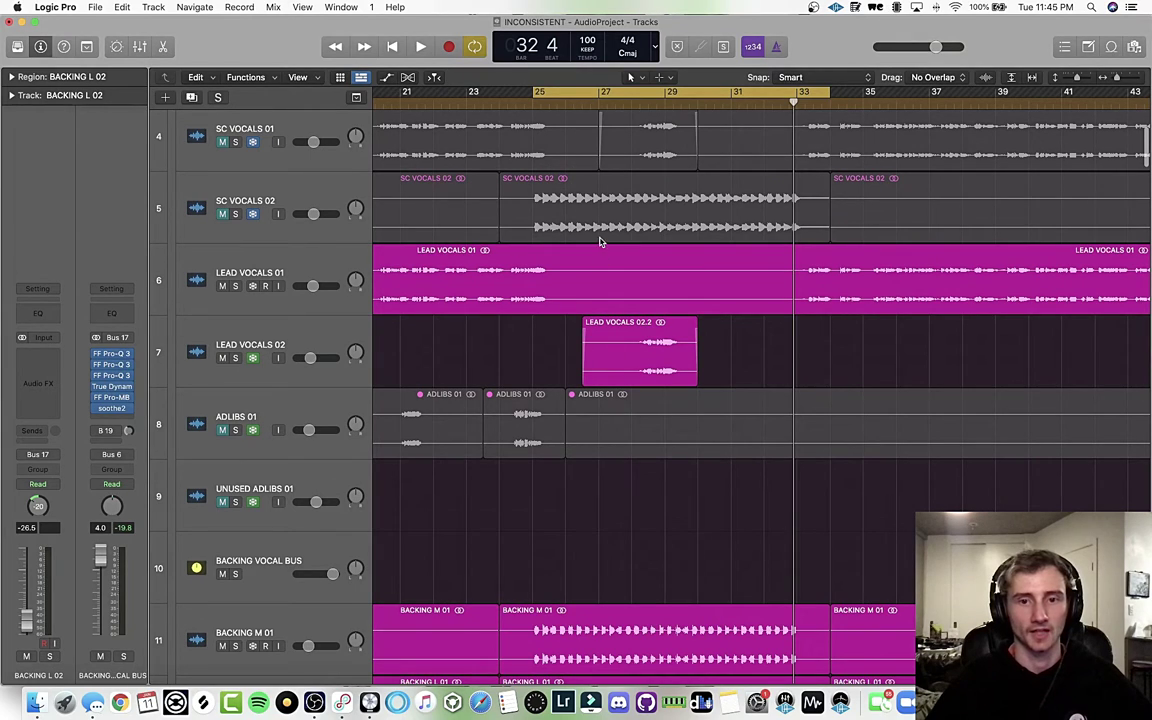
{"action": "key", "text": "space"}
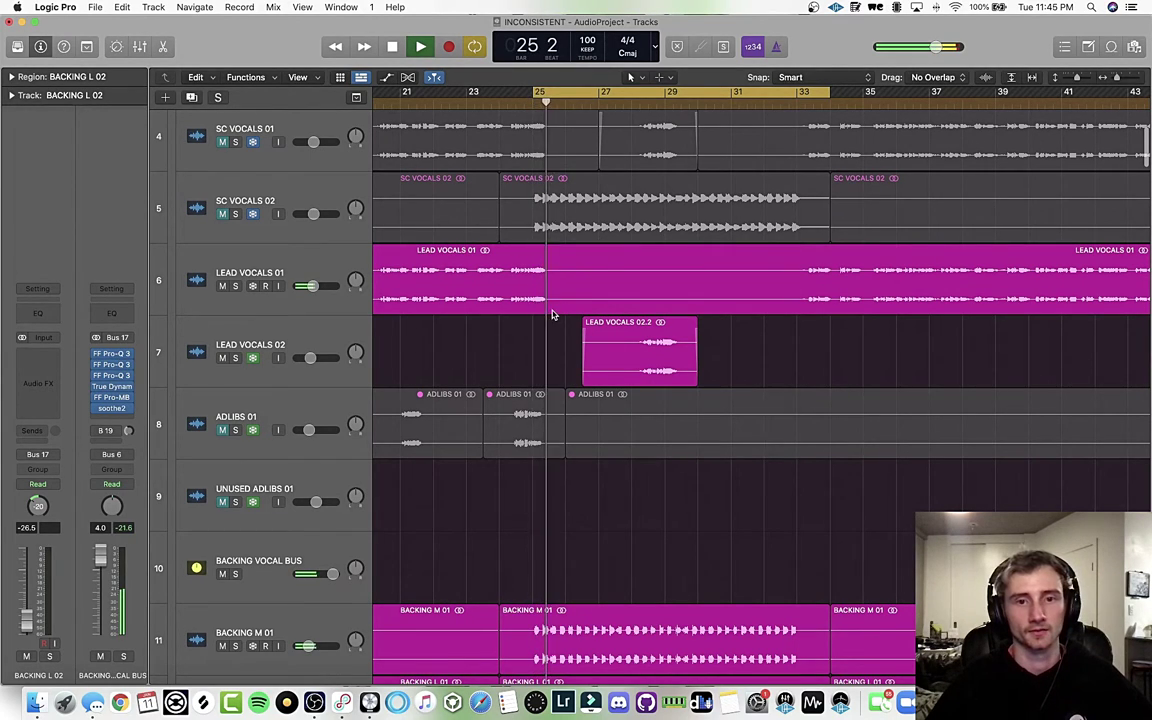
{"action": "scroll", "coordinate": [550, 310], "scroll_direction": "down", "scroll_amount": 3}
{"action": "scroll", "coordinate": [551, 314], "scroll_direction": "down", "scroll_amount": 4}
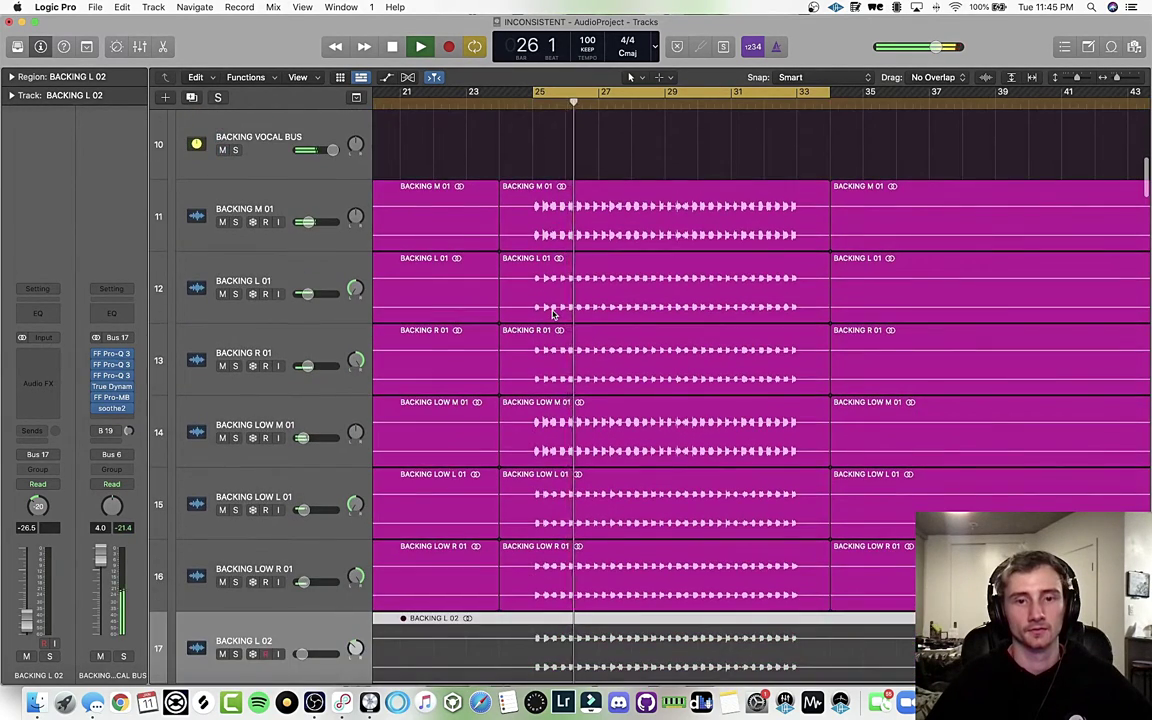
{"action": "scroll", "coordinate": [551, 314], "scroll_direction": "up", "scroll_amount": 5}
{"action": "scroll", "coordinate": [551, 314], "scroll_direction": "up", "scroll_amount": 2}
{"action": "scroll", "coordinate": [551, 314], "scroll_direction": "down", "scroll_amount": 1}
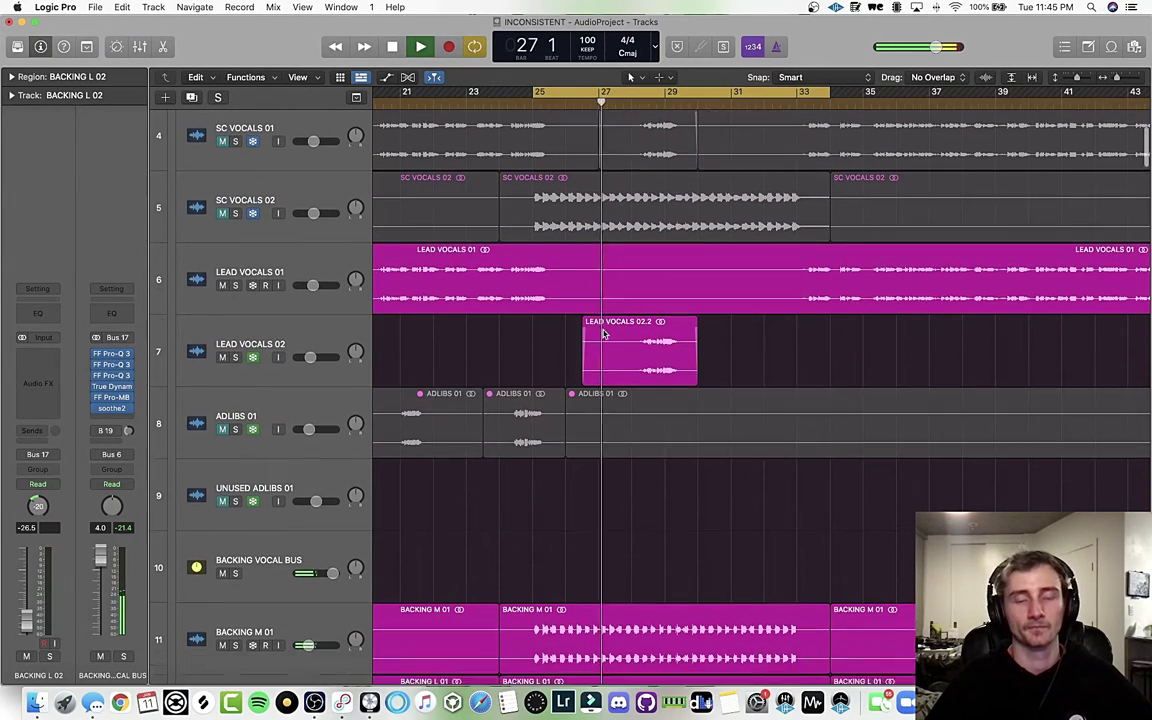
- Audition LEAD VOCALS 02 in solo, stop playback and compare its region with the backing vocal tracks
{"action": "left_click", "coordinate": [235, 348]}
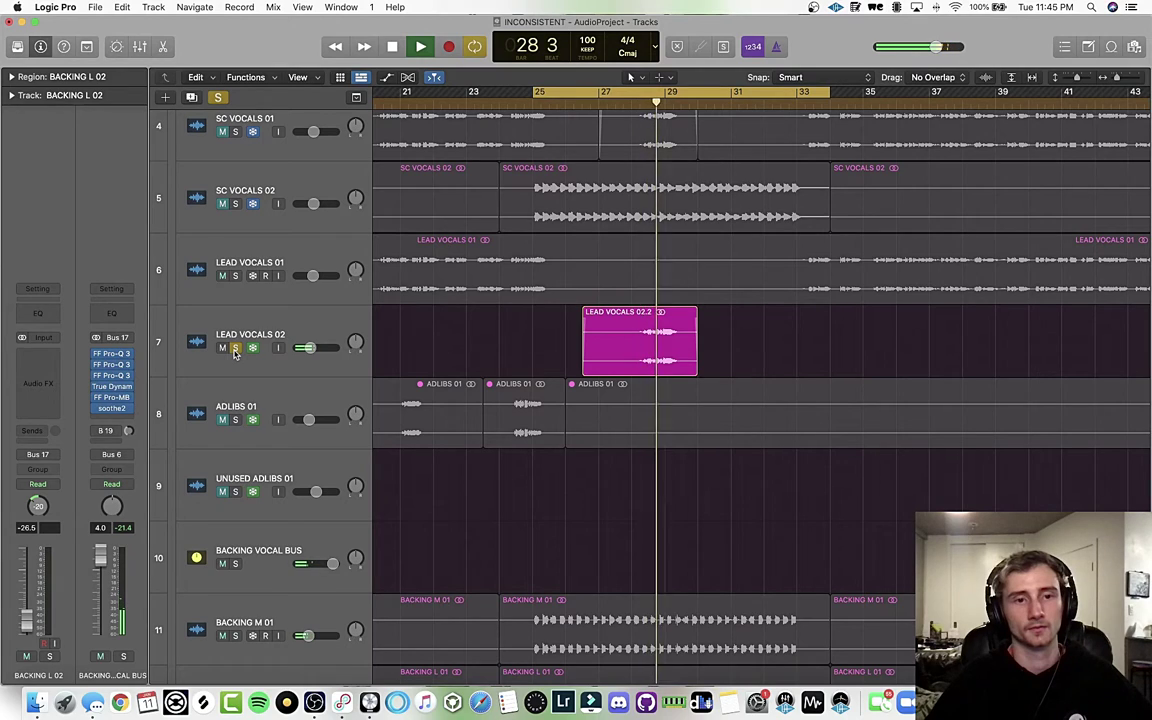
{"action": "key", "text": "space"}
{"action": "left_click", "coordinate": [319, 329]}
{"action": "scroll", "coordinate": [605, 343], "scroll_direction": "down", "scroll_amount": 6}
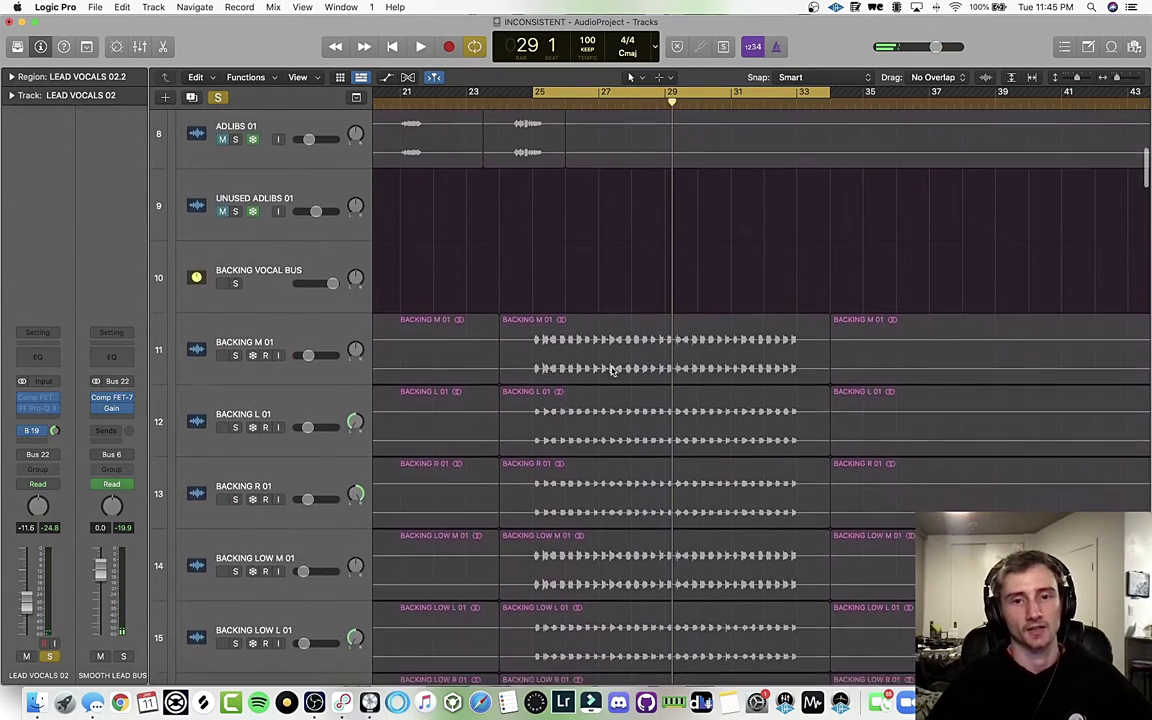
{"action": "scroll", "coordinate": [604, 335], "scroll_direction": "up", "scroll_amount": 4}
{"action": "scroll", "coordinate": [650, 320], "scroll_direction": "down", "scroll_amount": 5}
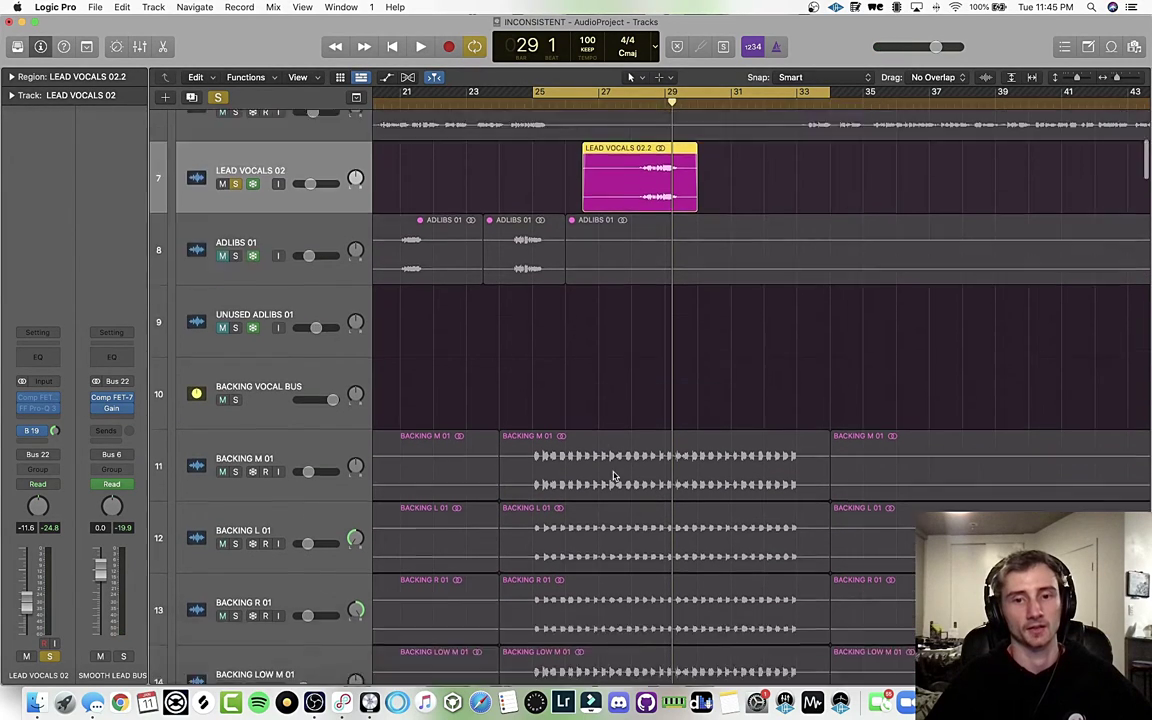
{"action": "scroll", "coordinate": [249, 152], "scroll_direction": "up", "scroll_amount": 4}
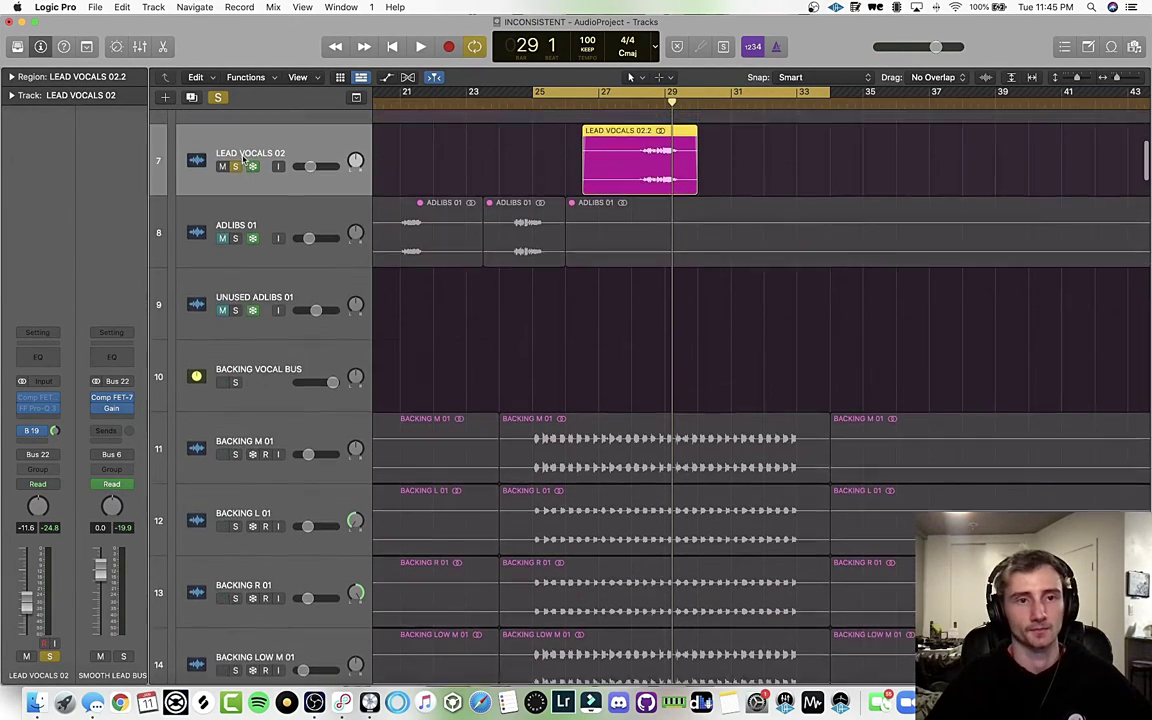
- Clear the solo from all tracks and replay the loop from about bar 27
{"action": "left_click", "coordinate": [218, 98]}
{"action": "key", "text": "space"}
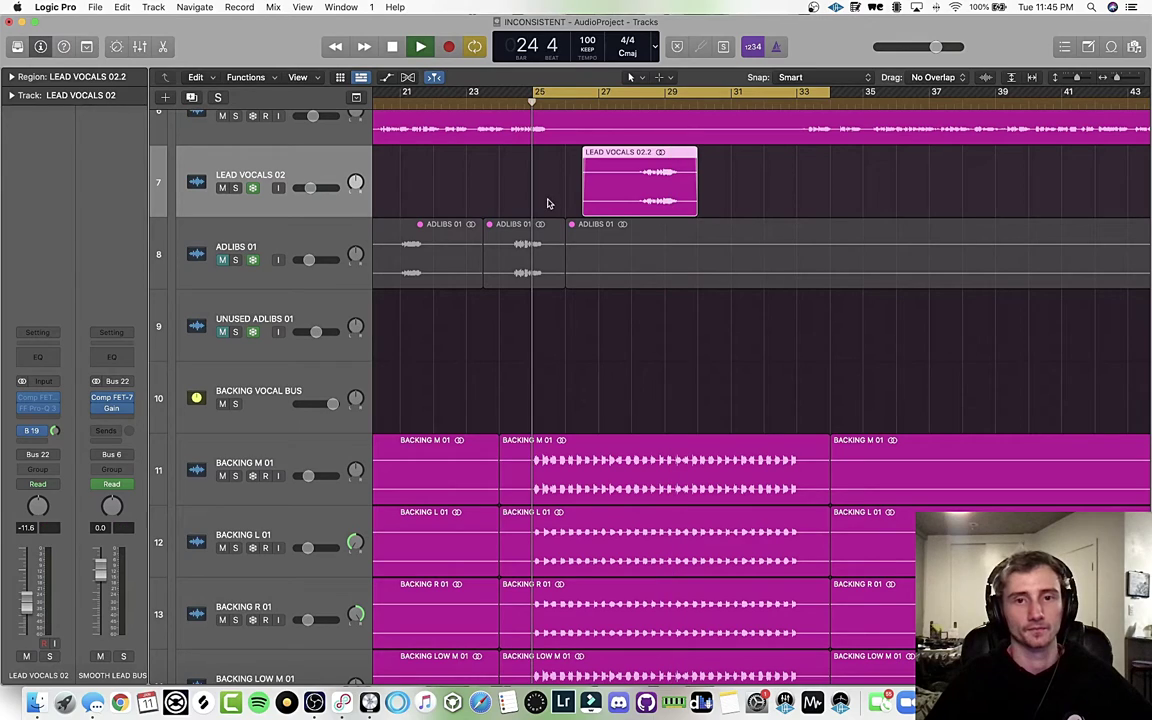
{"action": "left_click", "coordinate": [609, 105]}
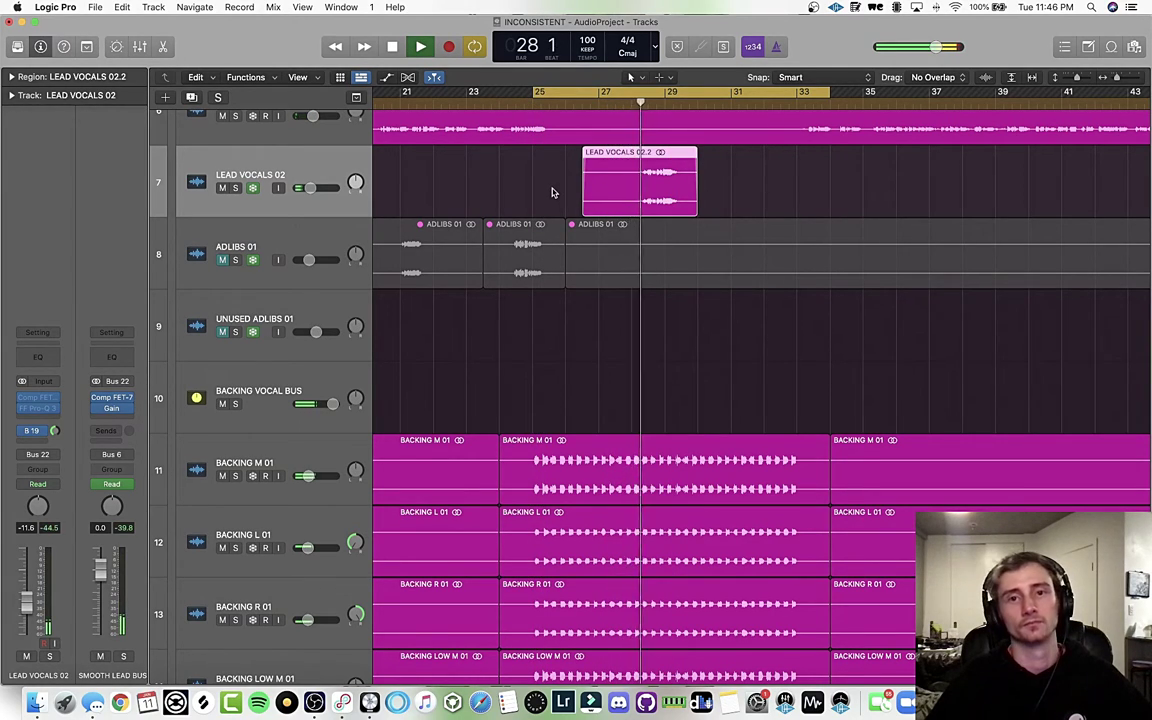
- Look over the vocal tracks from the VOCALS stack down to the backing vocals during playback
{"action": "scroll", "coordinate": [549, 190], "scroll_direction": "up", "scroll_amount": 2}
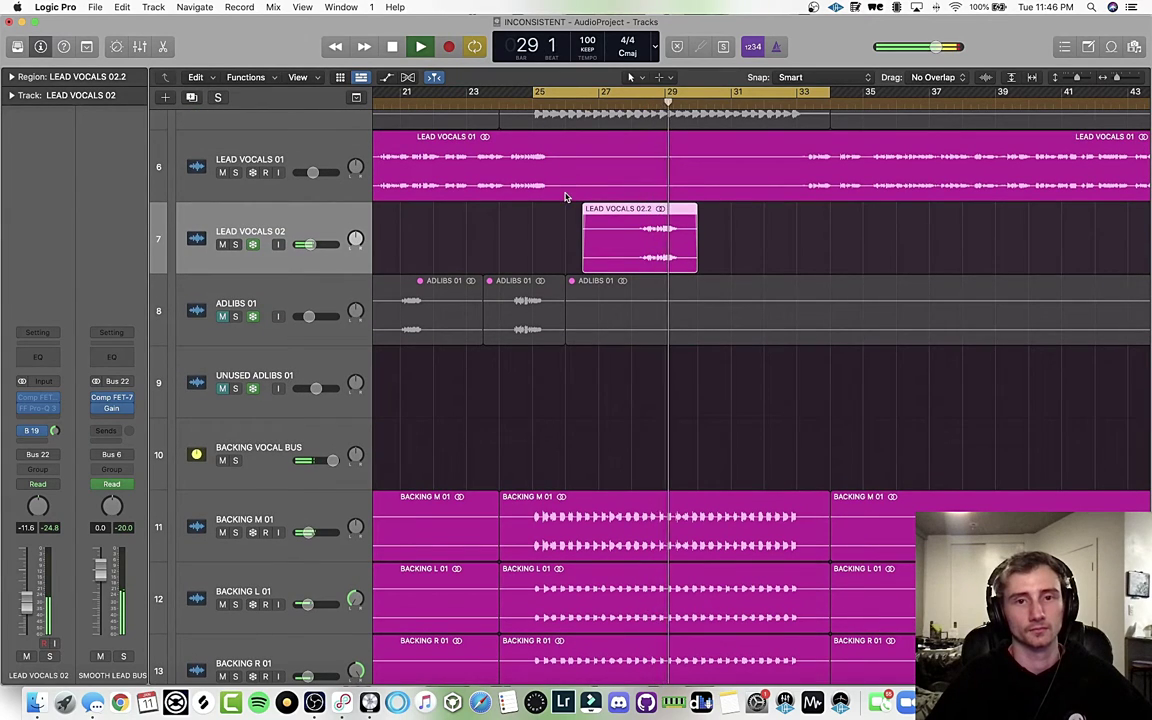
{"action": "scroll", "coordinate": [565, 193], "scroll_direction": "up", "scroll_amount": 8}
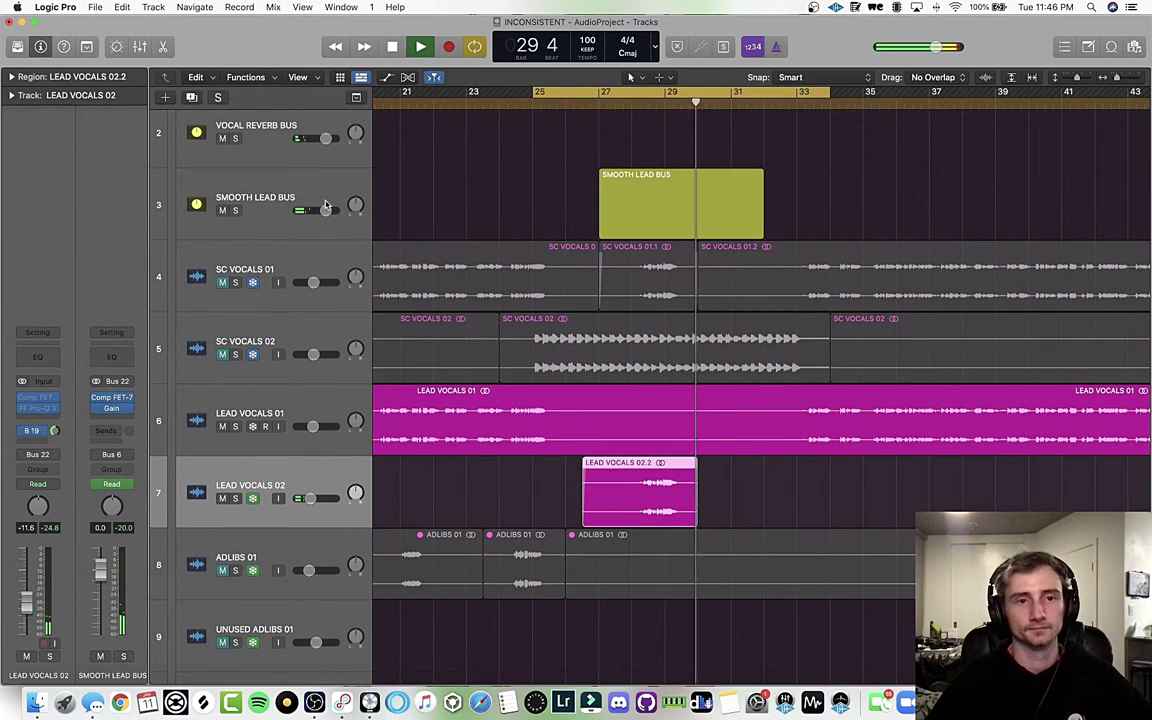
{"action": "scroll", "coordinate": [474, 216], "scroll_direction": "up", "scroll_amount": 2}
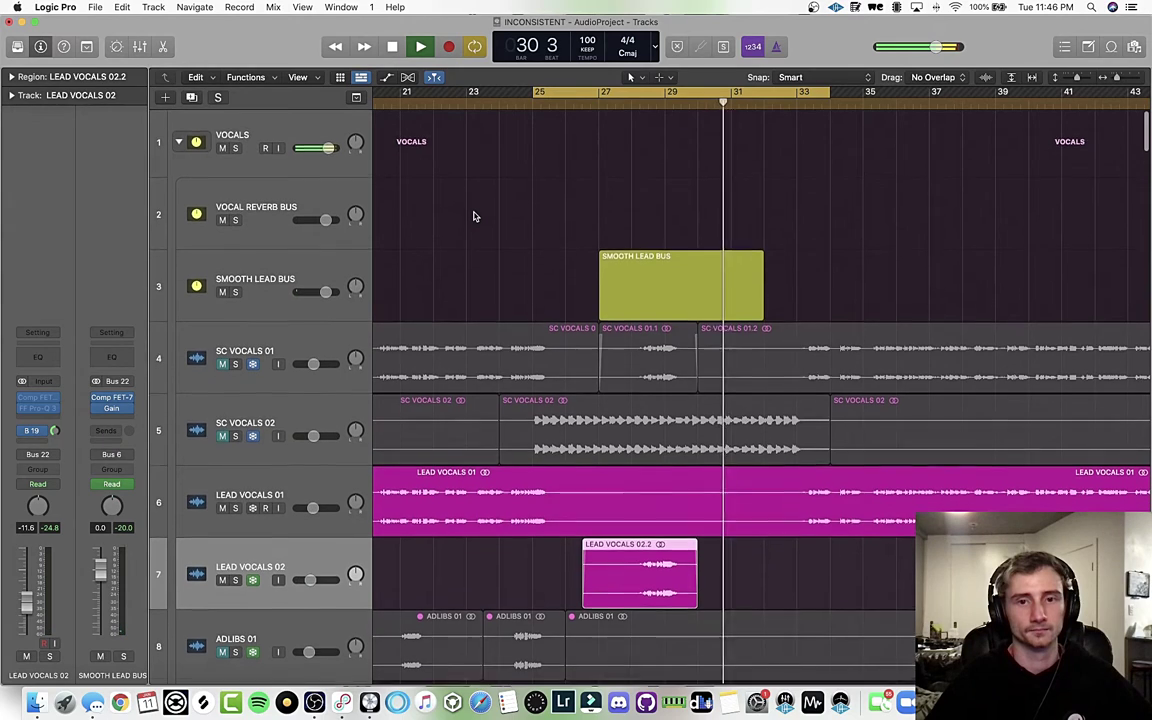
{"action": "scroll", "coordinate": [474, 216], "scroll_direction": "down", "scroll_amount": 12}
{"action": "scroll", "coordinate": [474, 216], "scroll_direction": "down", "scroll_amount": 3}
{"action": "scroll", "coordinate": [474, 216], "scroll_direction": "up", "scroll_amount": 2}
{"action": "scroll", "coordinate": [474, 219], "scroll_direction": "down", "scroll_amount": 4}
- Solo the BACKING VOCAL BUS and replay the loop with all six of its insert plug-ins bypassed
{"action": "key", "text": "space"}
{"action": "left_click", "coordinate": [297, 258]}
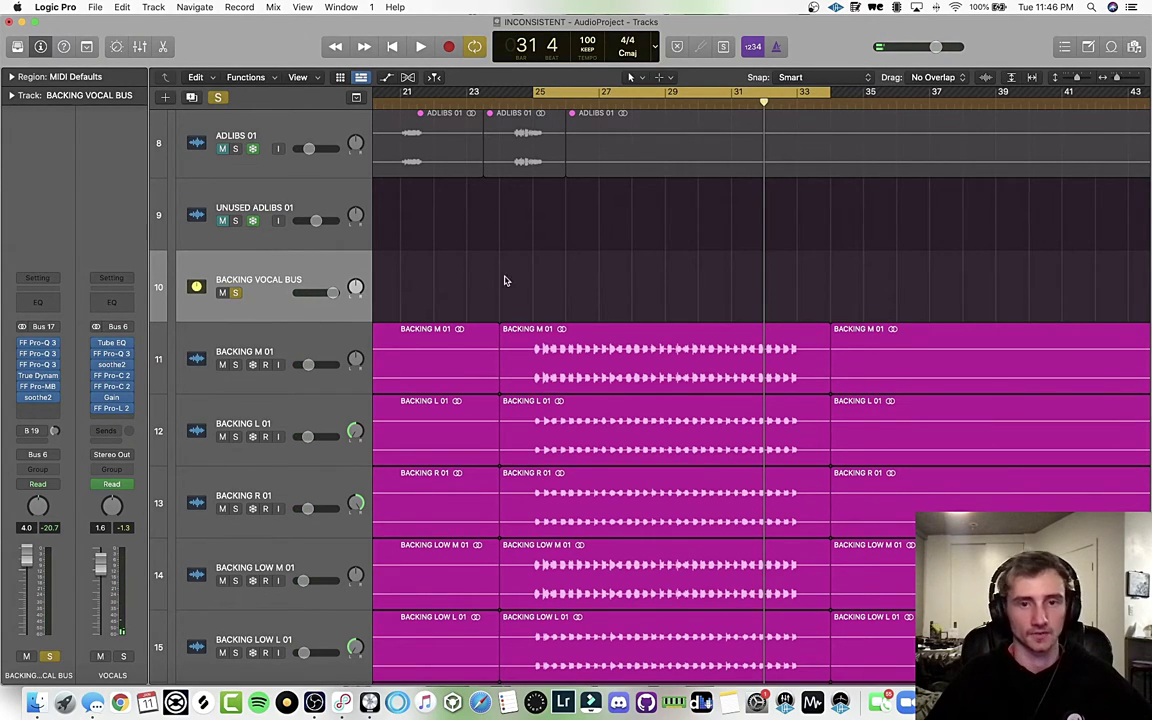
{"action": "scroll", "coordinate": [505, 281], "scroll_direction": "down", "scroll_amount": 3}
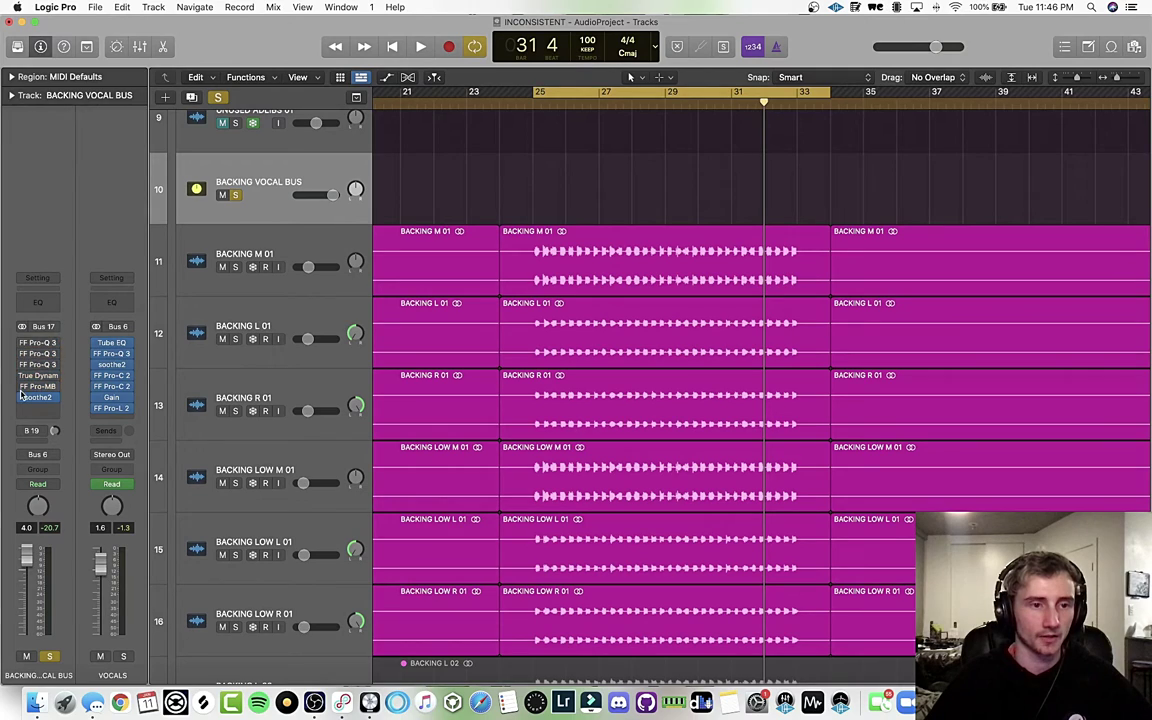
{"action": "key", "text": "space"}
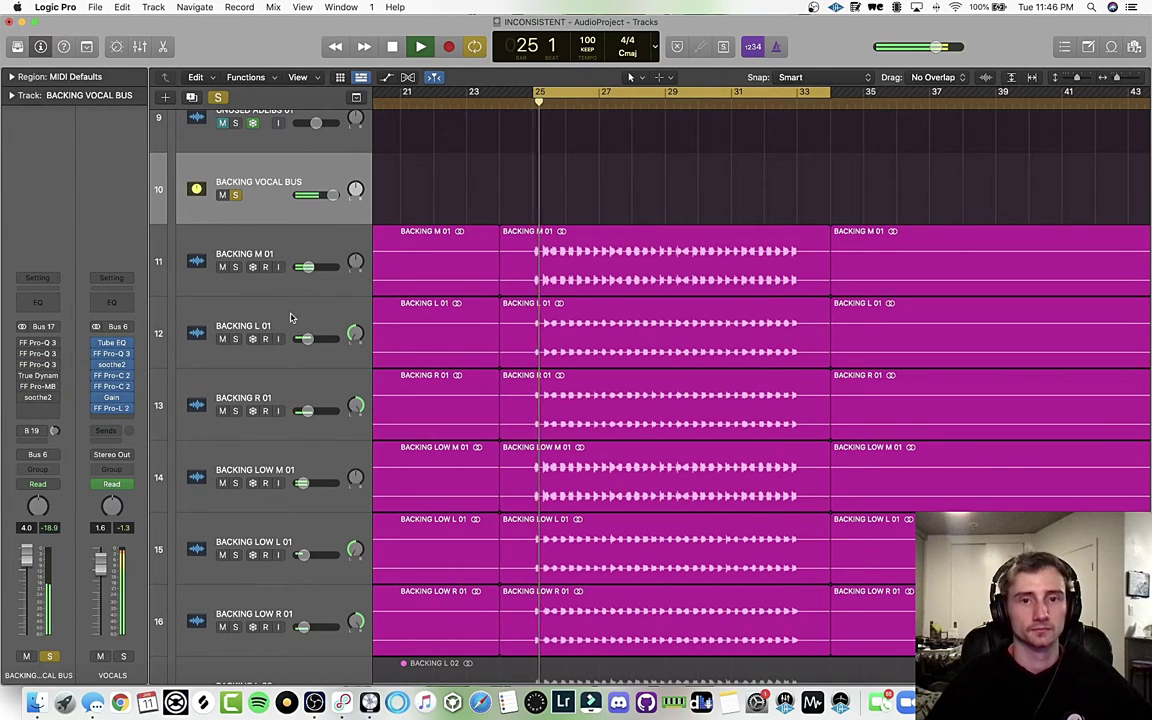
{"action": "scroll", "coordinate": [208, 290], "scroll_direction": "down", "scroll_amount": 1}
{"action": "scroll", "coordinate": [208, 290], "scroll_direction": "down", "scroll_amount": 2}
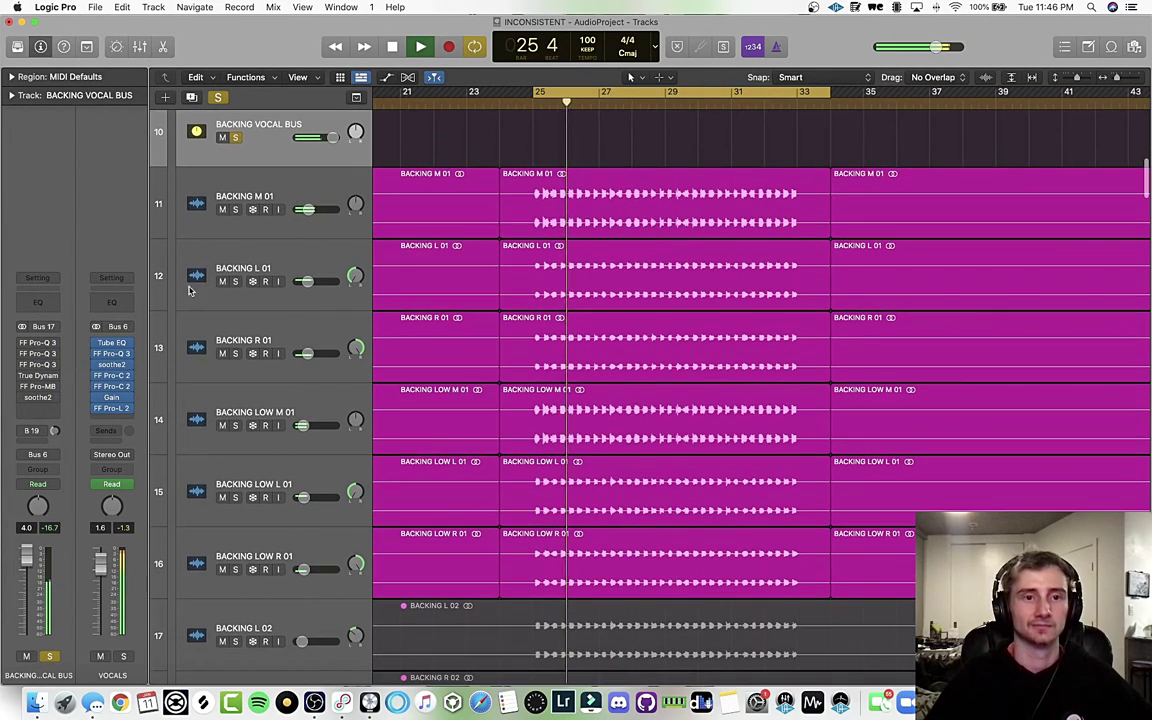
{"action": "left_click_drag", "start_coordinate": [22, 343], "coordinate": [28, 397]}
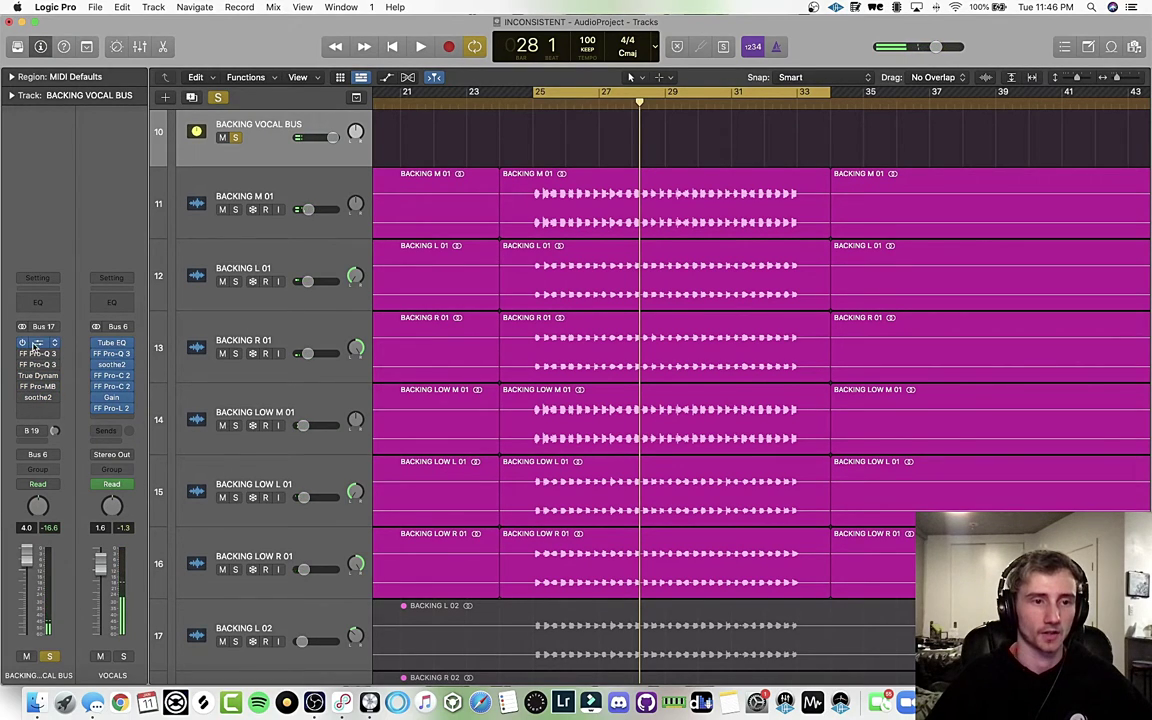
- Enable the backing bus's first FF Pro-Q 3 and audition its high shelf, 992 Hz and 351 Hz bands during playback
{"action": "left_click", "coordinate": [35, 345]}
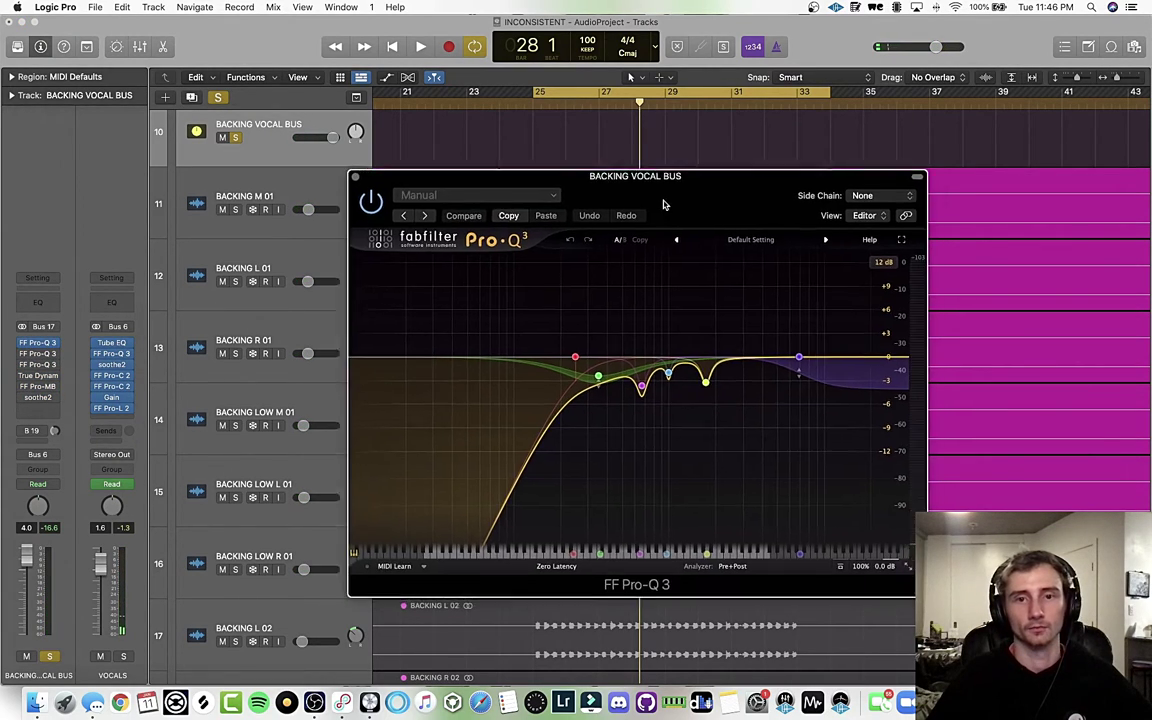
{"action": "left_click_drag", "start_coordinate": [622, 206], "coordinate": [514, 175]}
{"action": "key", "text": "space"}
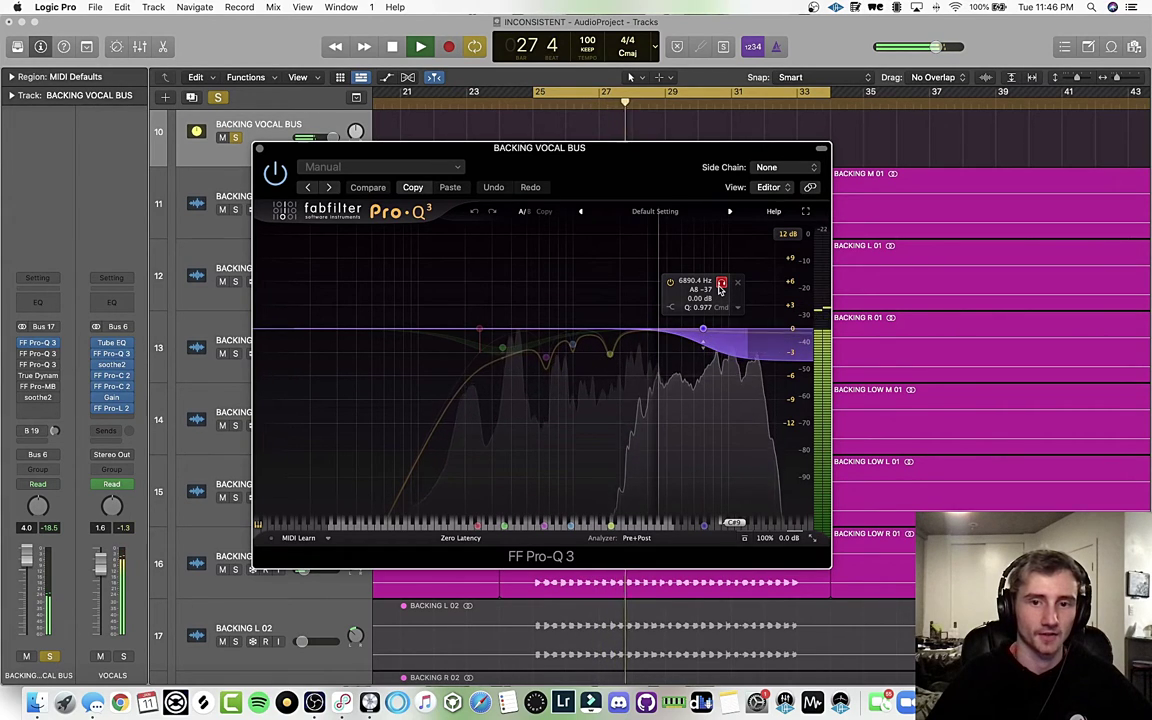
{"action": "left_click", "coordinate": [720, 288]}
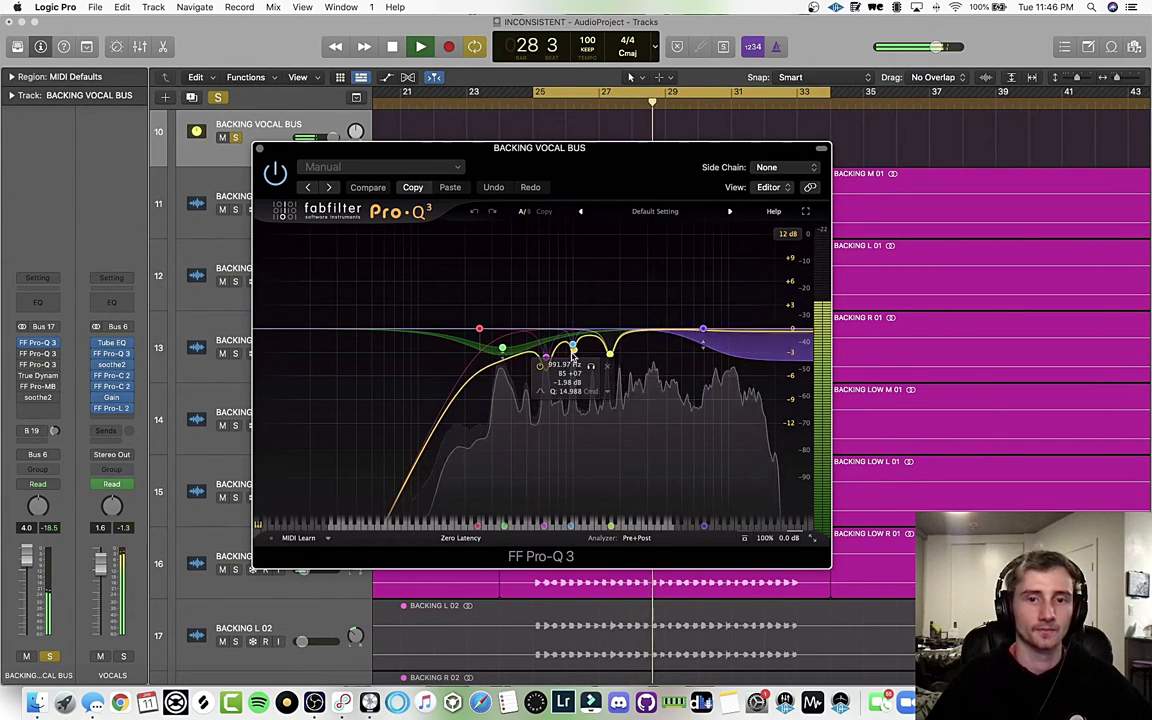
{"action": "left_click", "coordinate": [591, 367]}
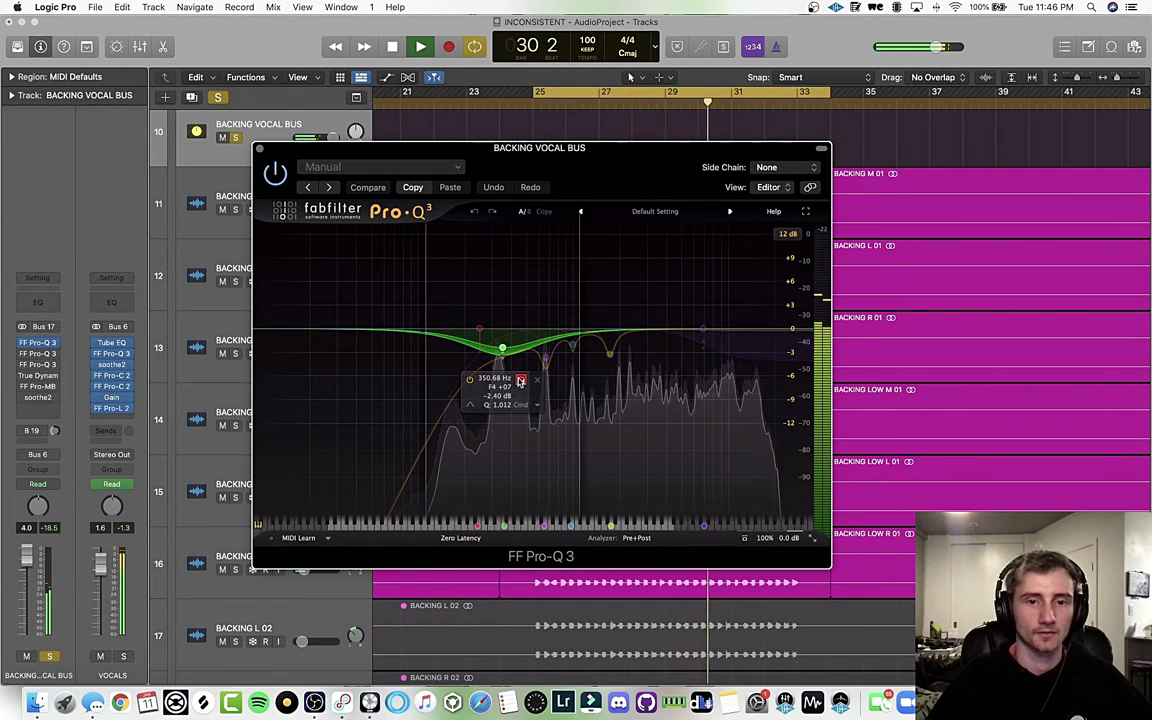
{"action": "left_click", "coordinate": [520, 381]}
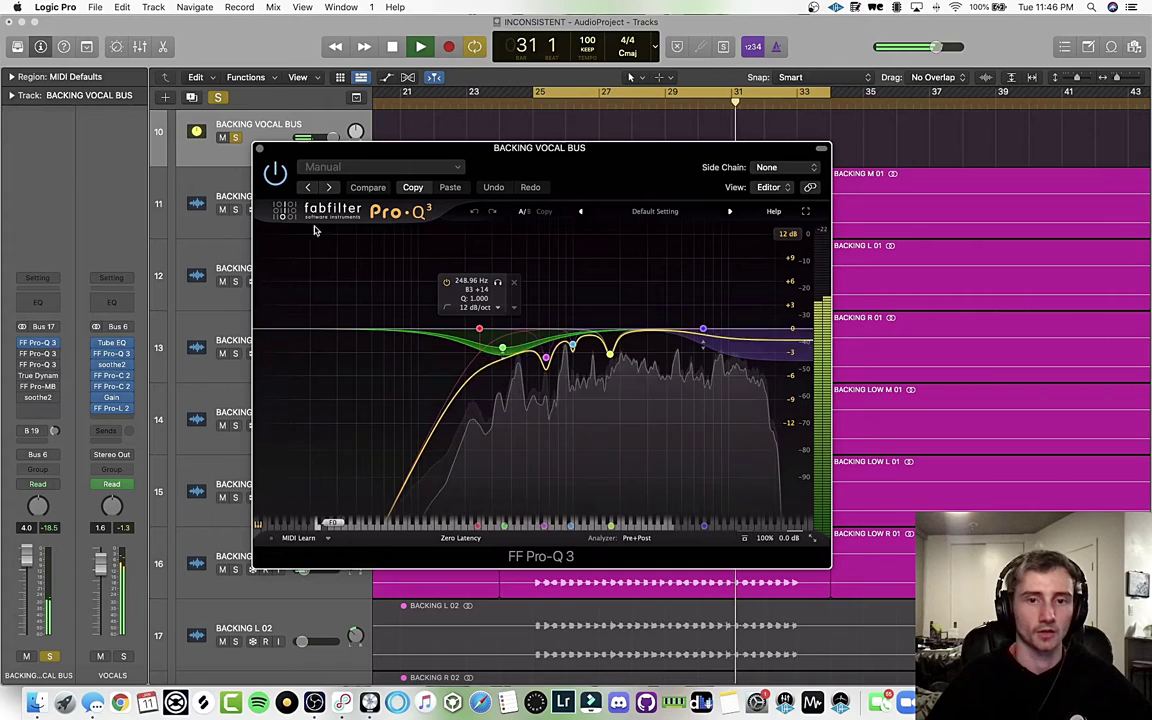
{"action": "left_click", "coordinate": [258, 149]}
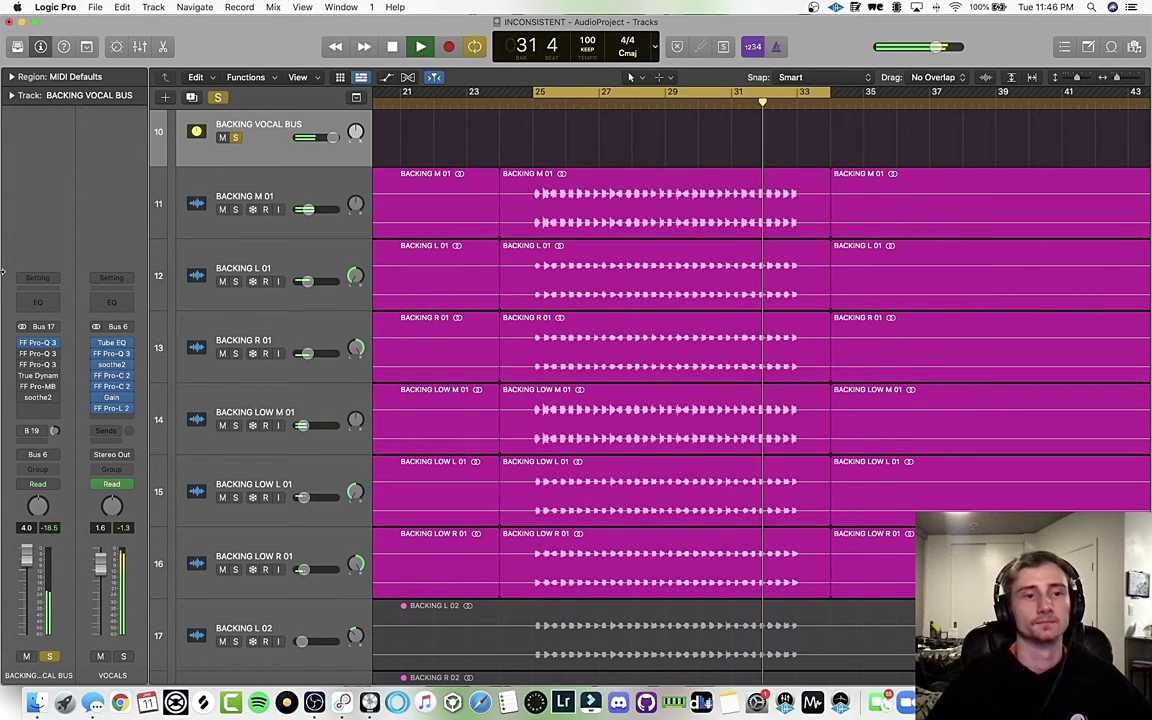
- Enable the backing bus's second FF Pro-Q 3, audition its low-cut and high-cut bands during playback, inspect the 4404 Hz dip, and close it
{"action": "left_click", "coordinate": [38, 354]}
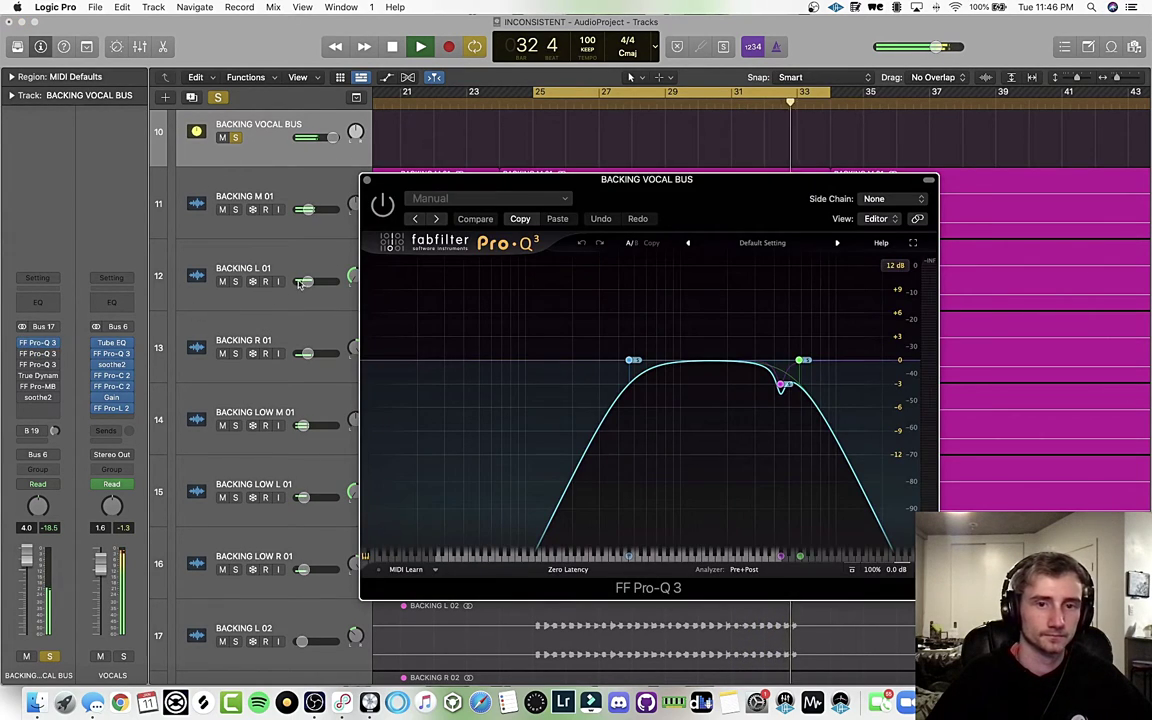
{"action": "left_click_drag", "start_coordinate": [714, 209], "coordinate": [623, 189]}
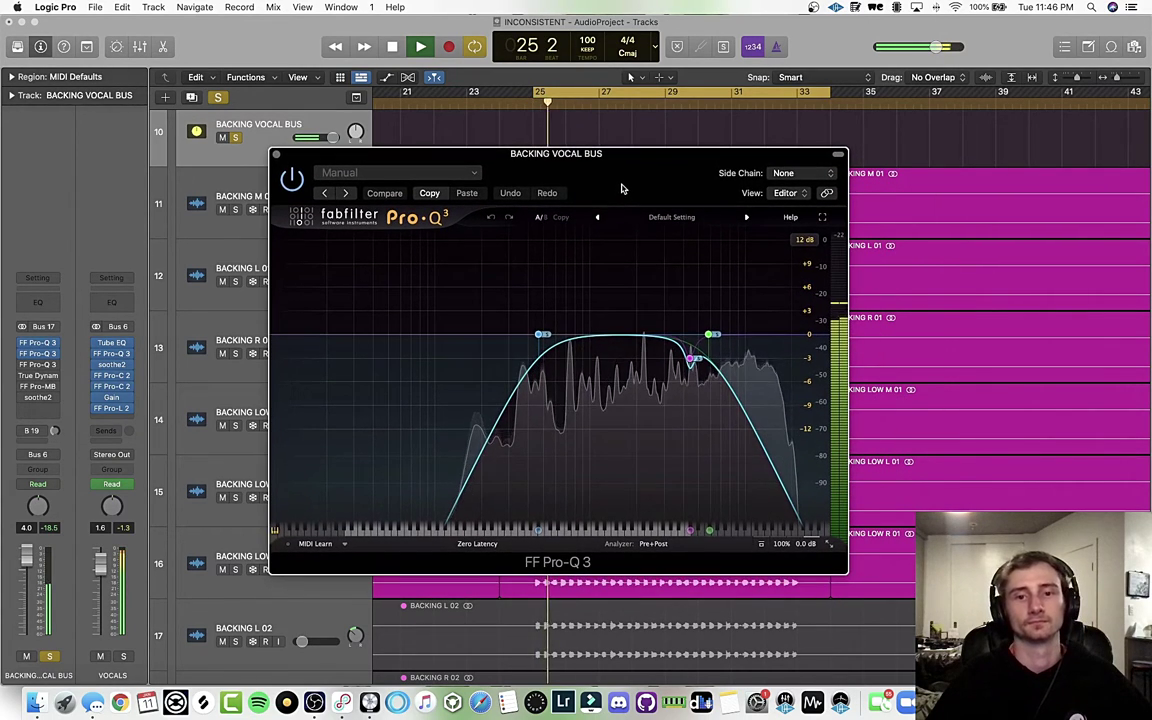
{"action": "mouse_move", "coordinate": [541, 356]}
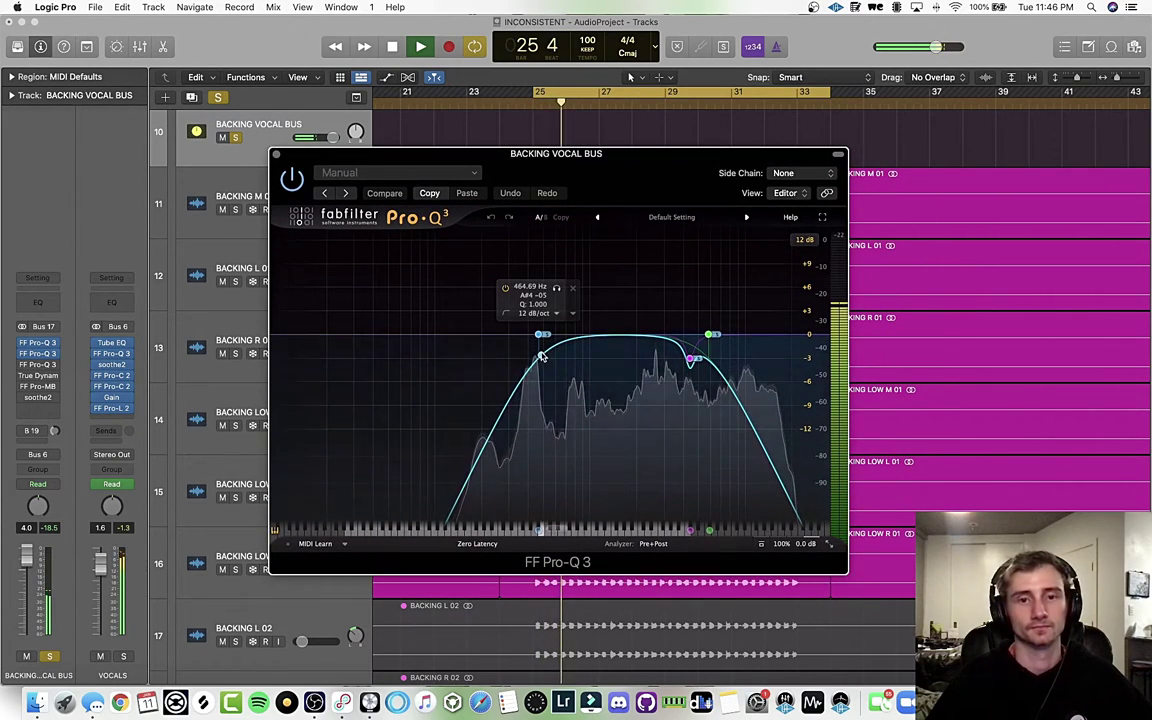
{"action": "left_click", "coordinate": [557, 288]}
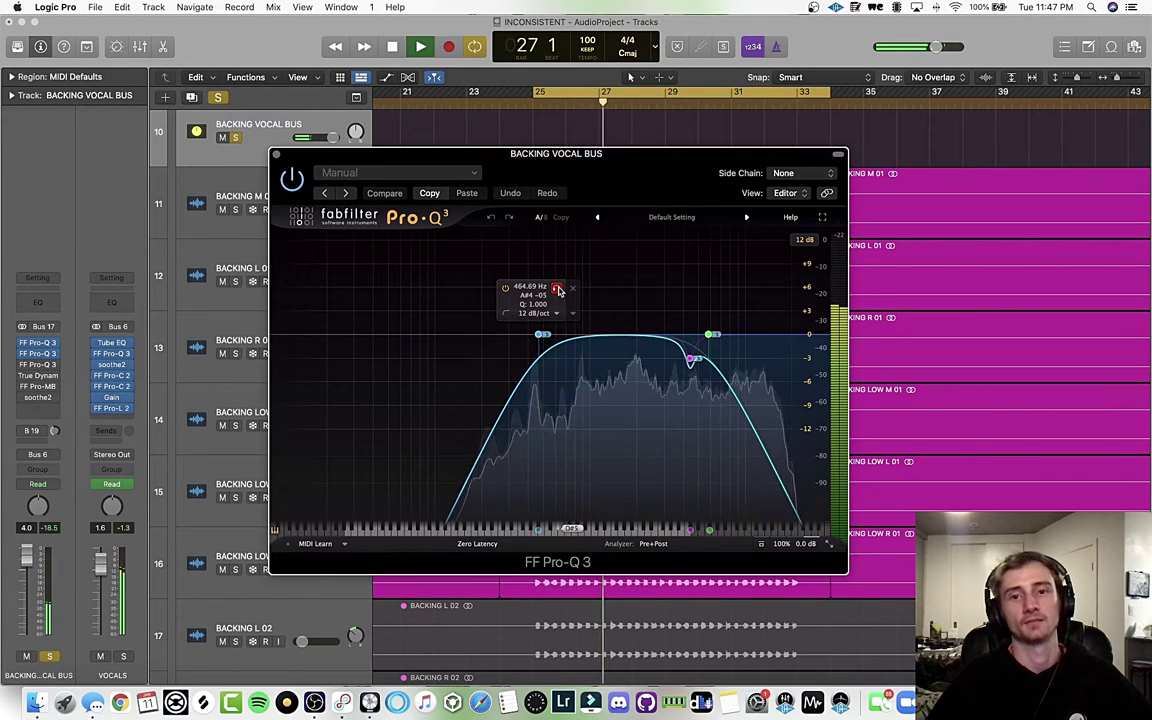
{"action": "mouse_move", "coordinate": [680, 291]}
{"action": "left_click", "coordinate": [726, 291]}
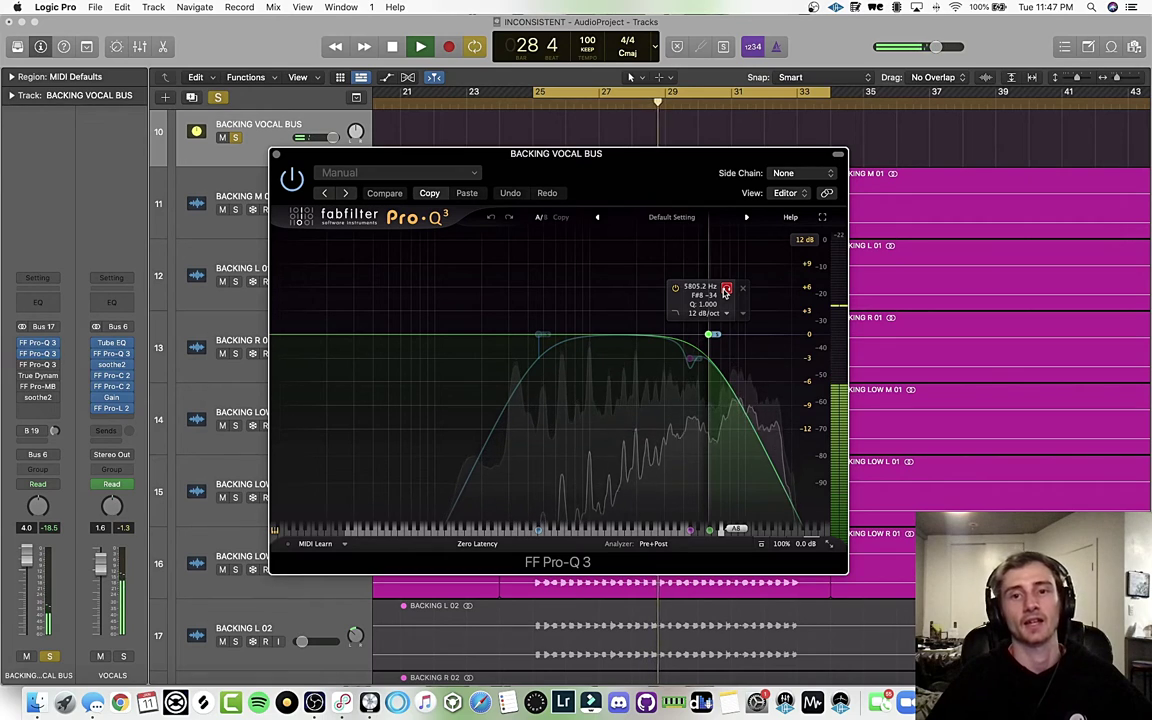
{"action": "mouse_move", "coordinate": [695, 359]}
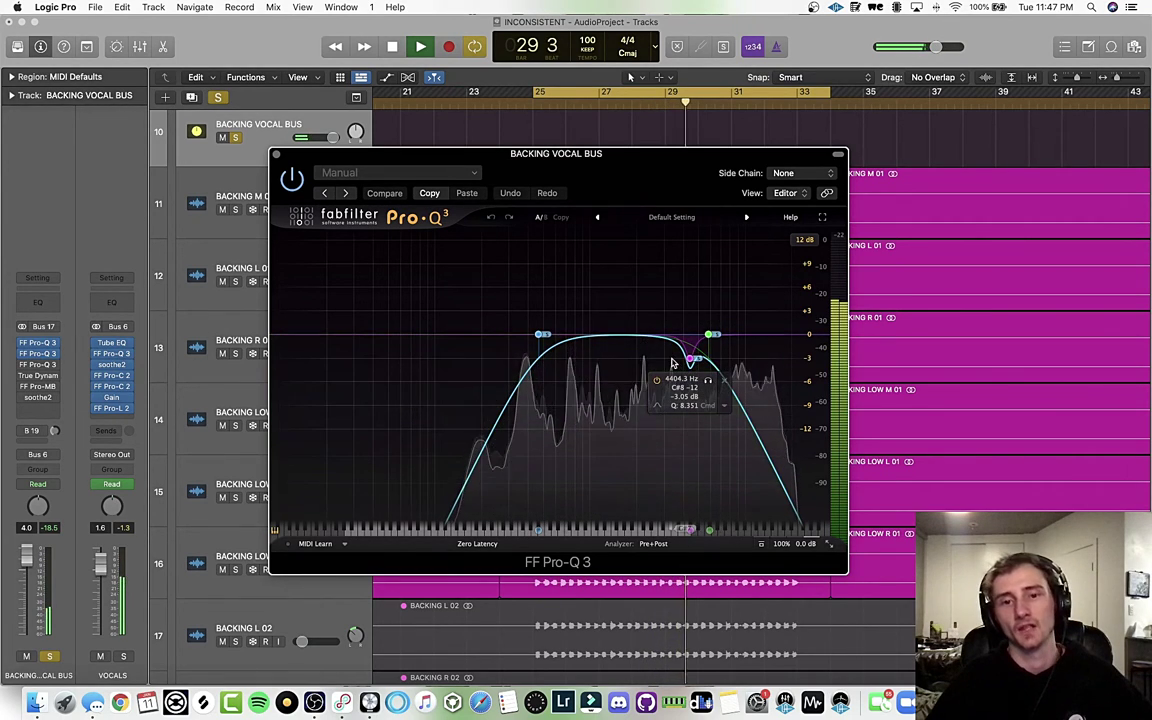
{"action": "key", "text": "space"}
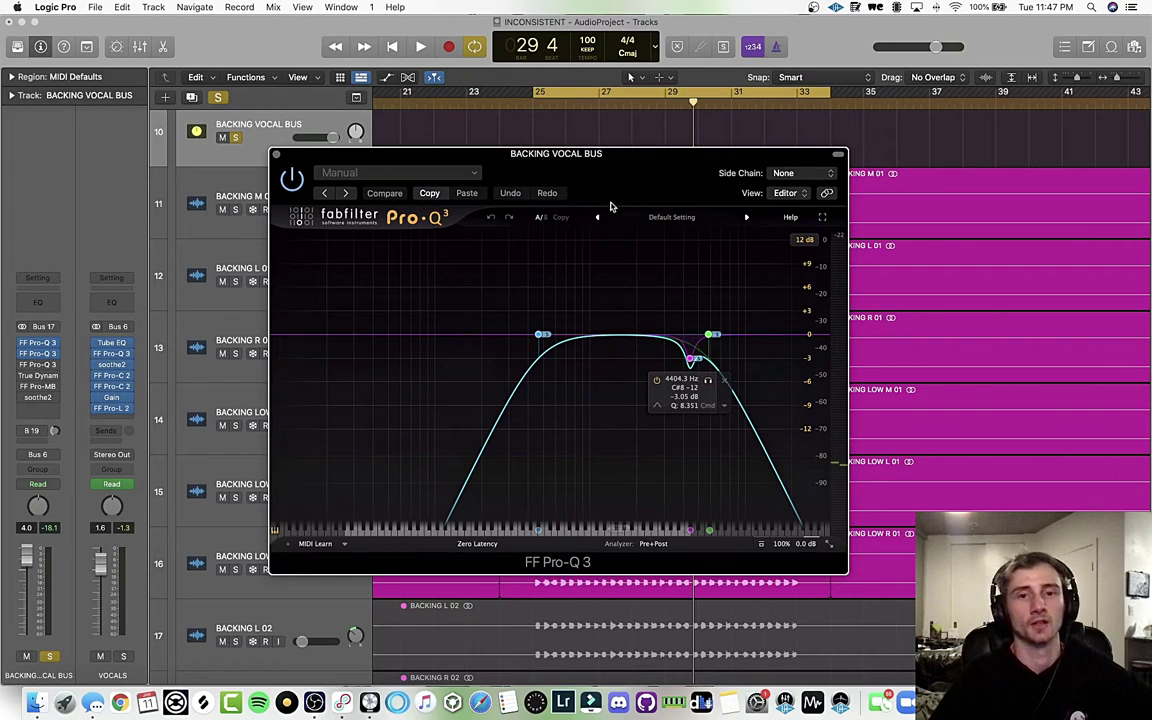
{"action": "left_click_drag", "start_coordinate": [617, 185], "coordinate": [595, 167]}
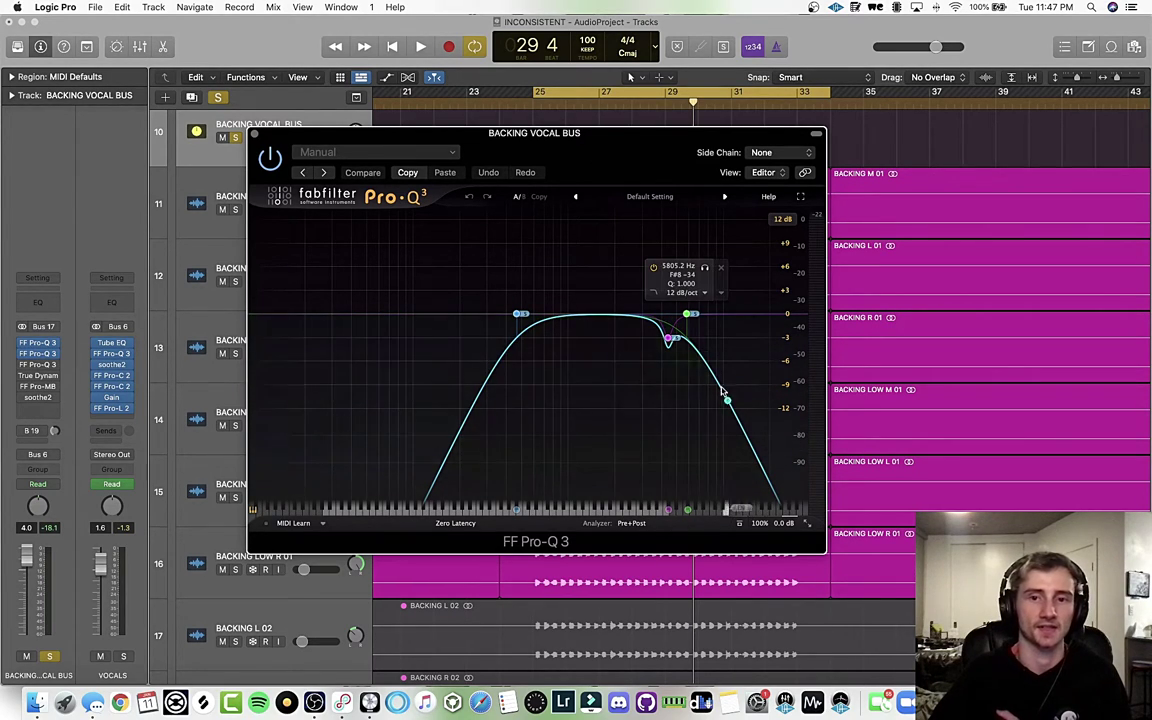
{"action": "left_click", "coordinate": [253, 134]}
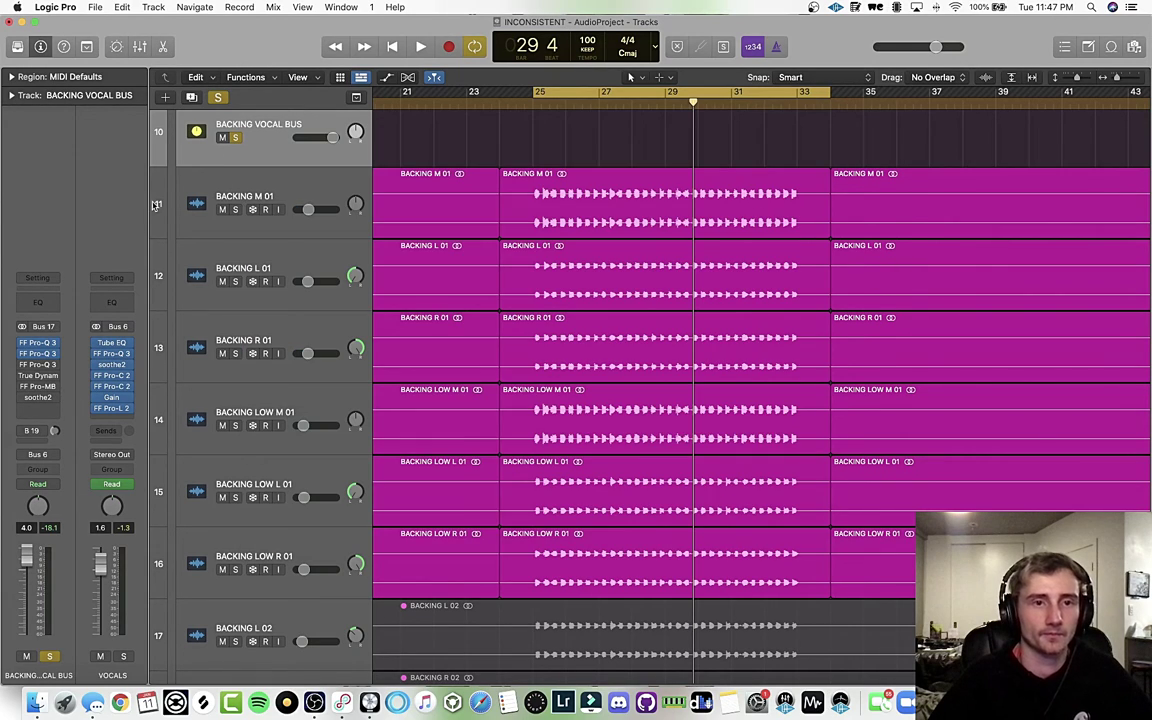
- Enable the backing bus's third FF Pro-Q 3, audition its 1694.5 Hz dip during playback, close it, and stop playback
{"action": "left_click", "coordinate": [37, 364]}
{"action": "left_click_drag", "start_coordinate": [730, 203], "coordinate": [676, 173]}
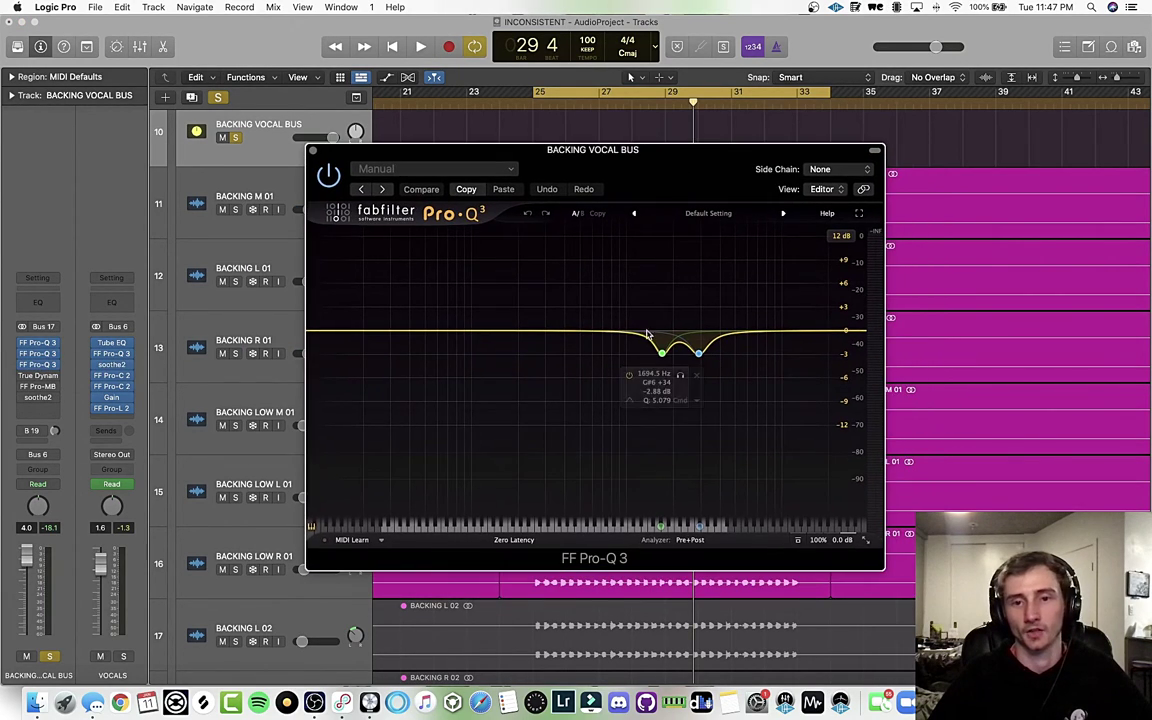
{"action": "key", "text": "space"}
{"action": "left_click", "coordinate": [717, 375]}
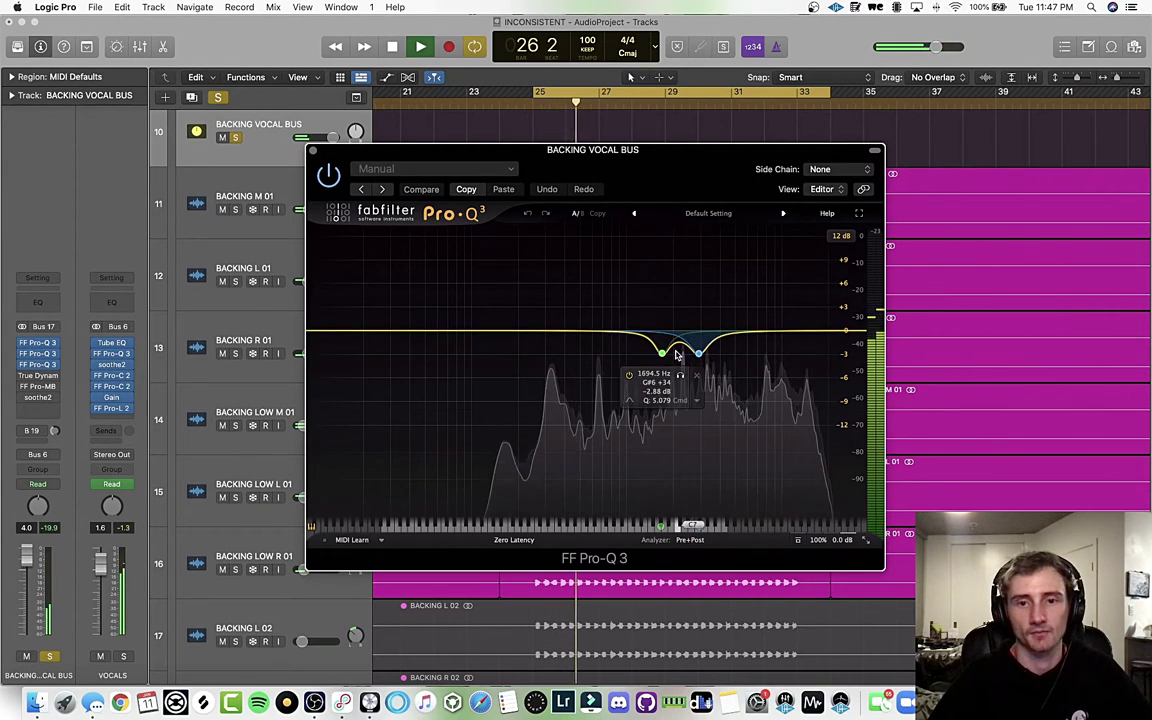
{"action": "left_click", "coordinate": [680, 377]}
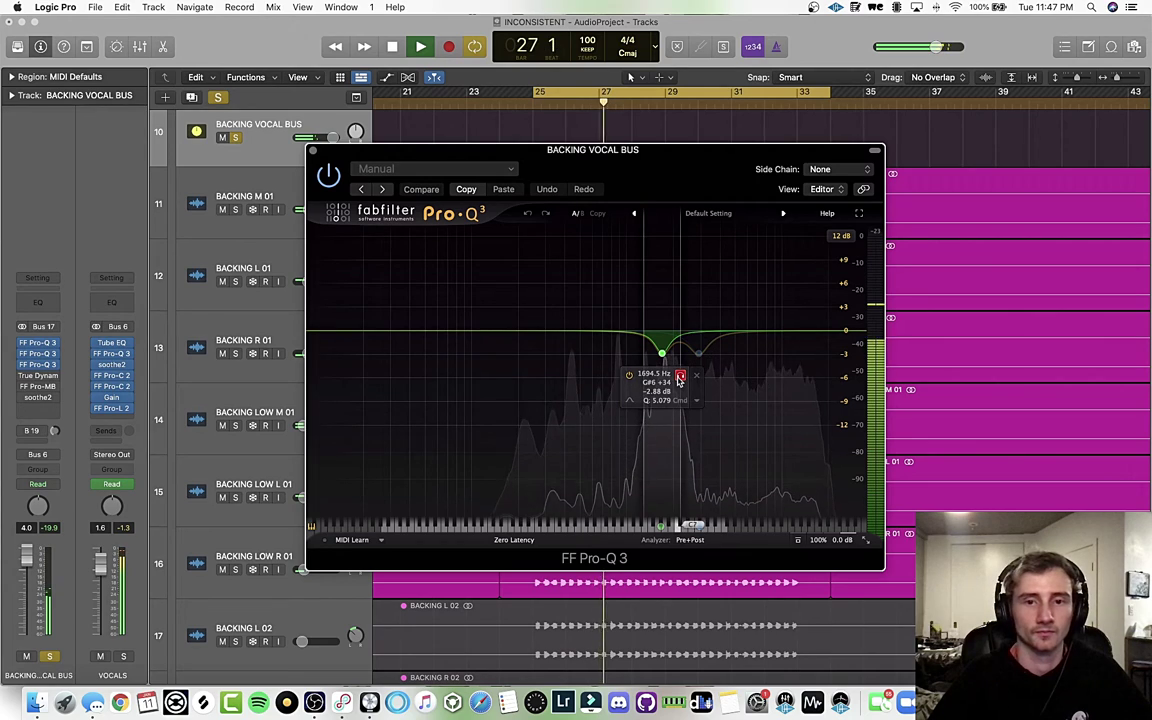
{"action": "left_click", "coordinate": [680, 377]}
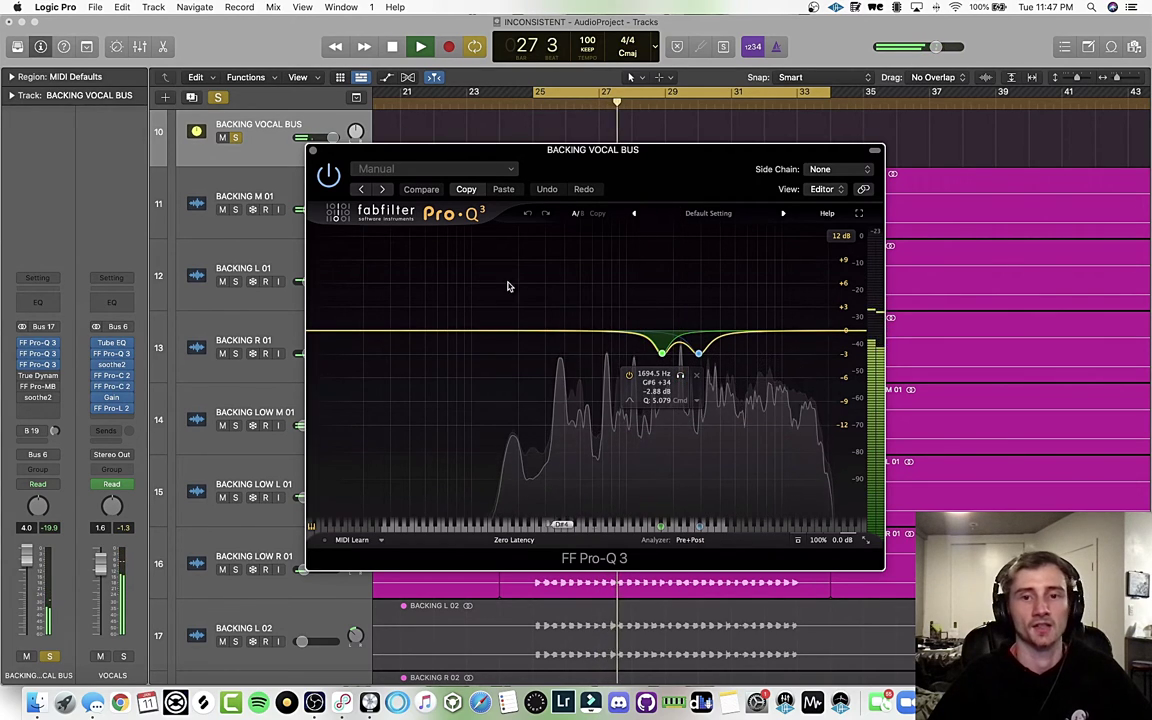
{"action": "left_click", "coordinate": [313, 151]}
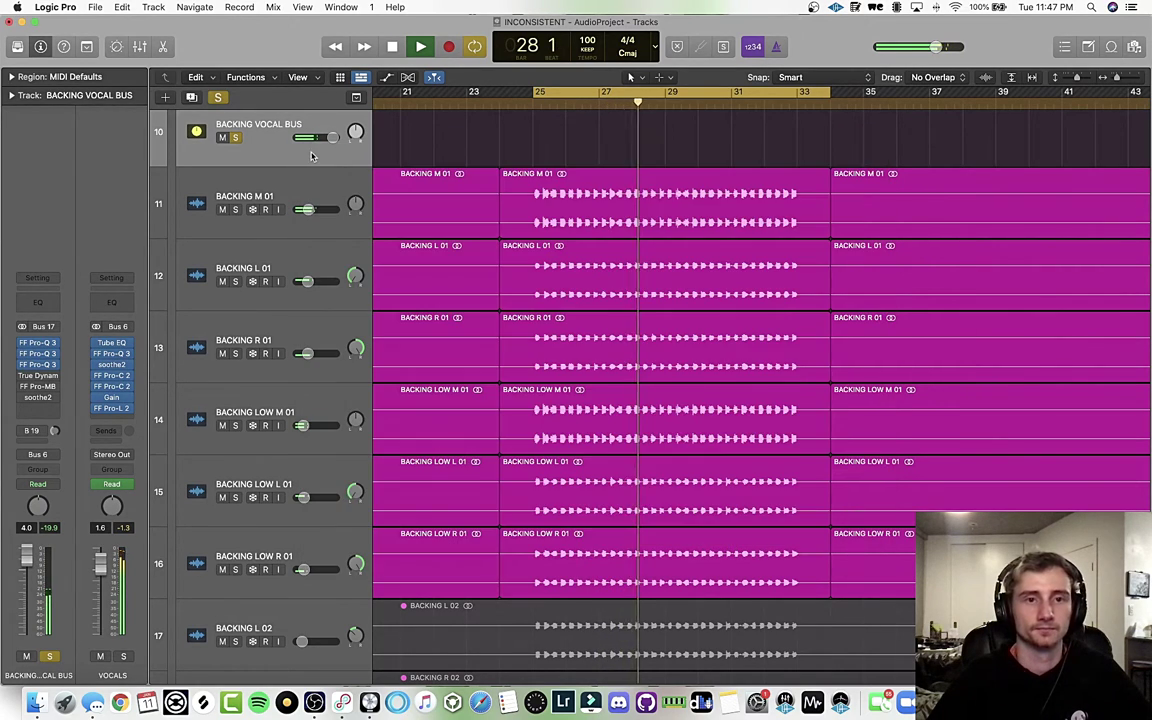
{"action": "key", "text": "space"}
- Enable True Dynamics on the backing bus, review its compression during playback, and close it
{"action": "left_click", "coordinate": [38, 376]}
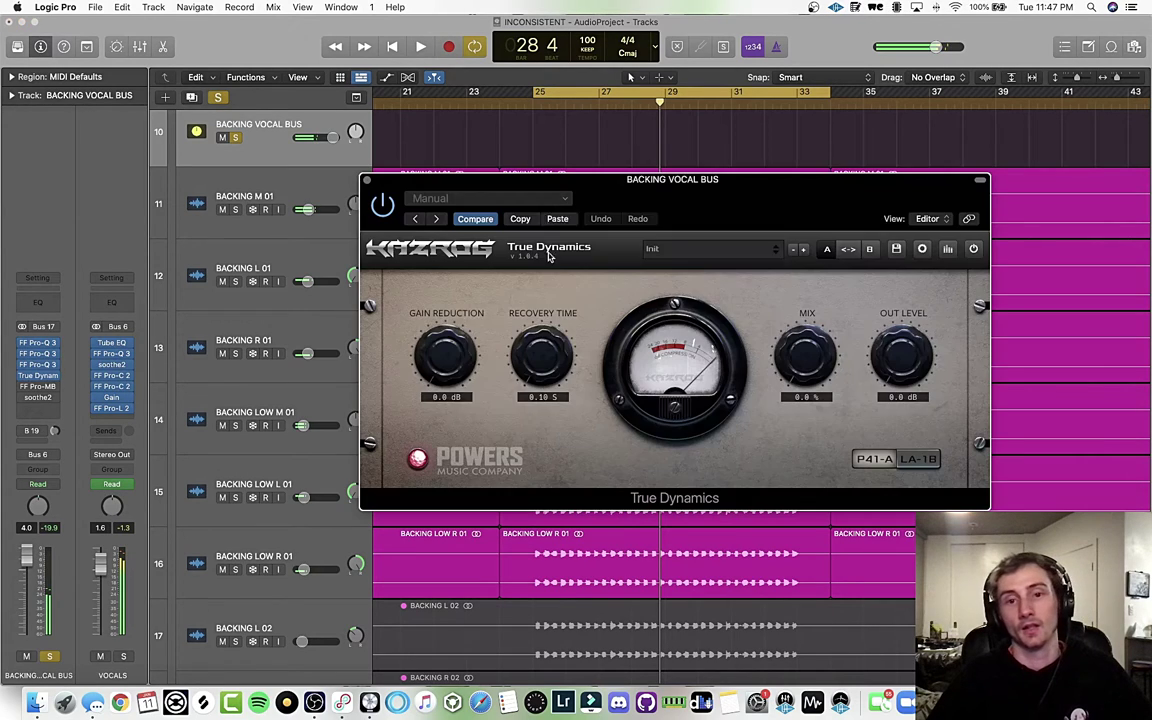
{"action": "left_click_drag", "start_coordinate": [699, 203], "coordinate": [653, 154]}
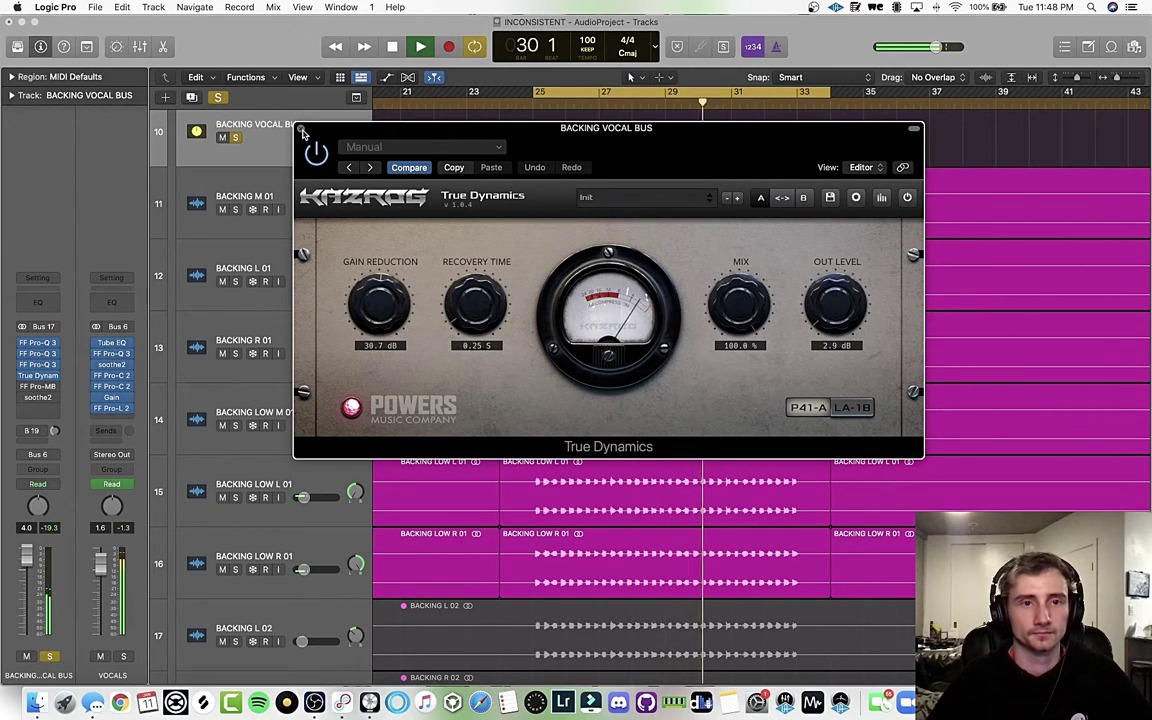
{"action": "left_click", "coordinate": [303, 130]}
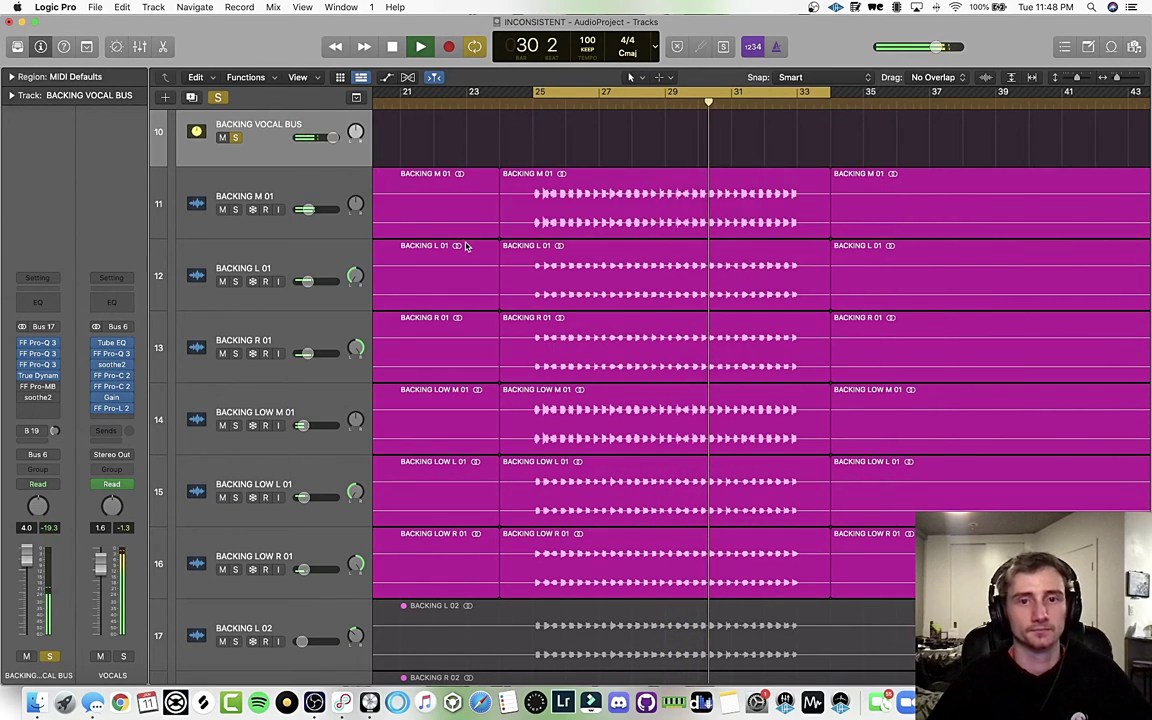
- Enable FF Pro-MB on the backing bus, inspect its upper band's externally side-chained compression settings during playback, and close it
{"action": "left_click", "coordinate": [38, 386]}
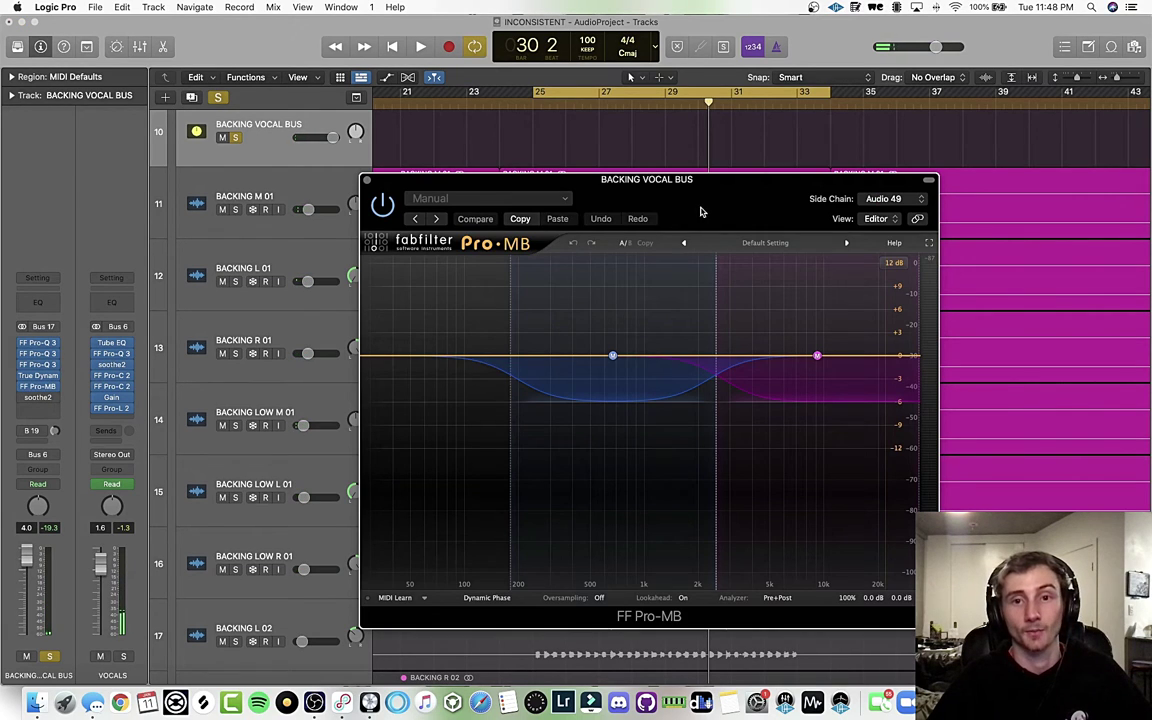
{"action": "left_click_drag", "start_coordinate": [700, 212], "coordinate": [617, 167]}
{"action": "key", "text": "space"}
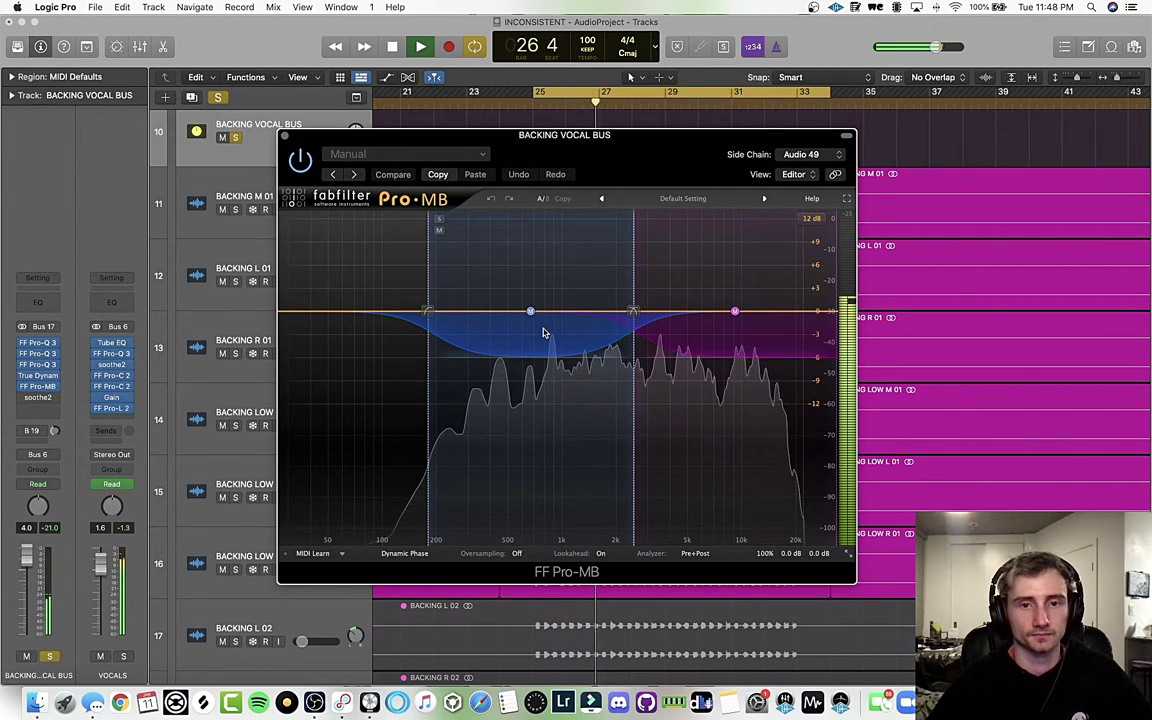
{"action": "left_click", "coordinate": [669, 331]}
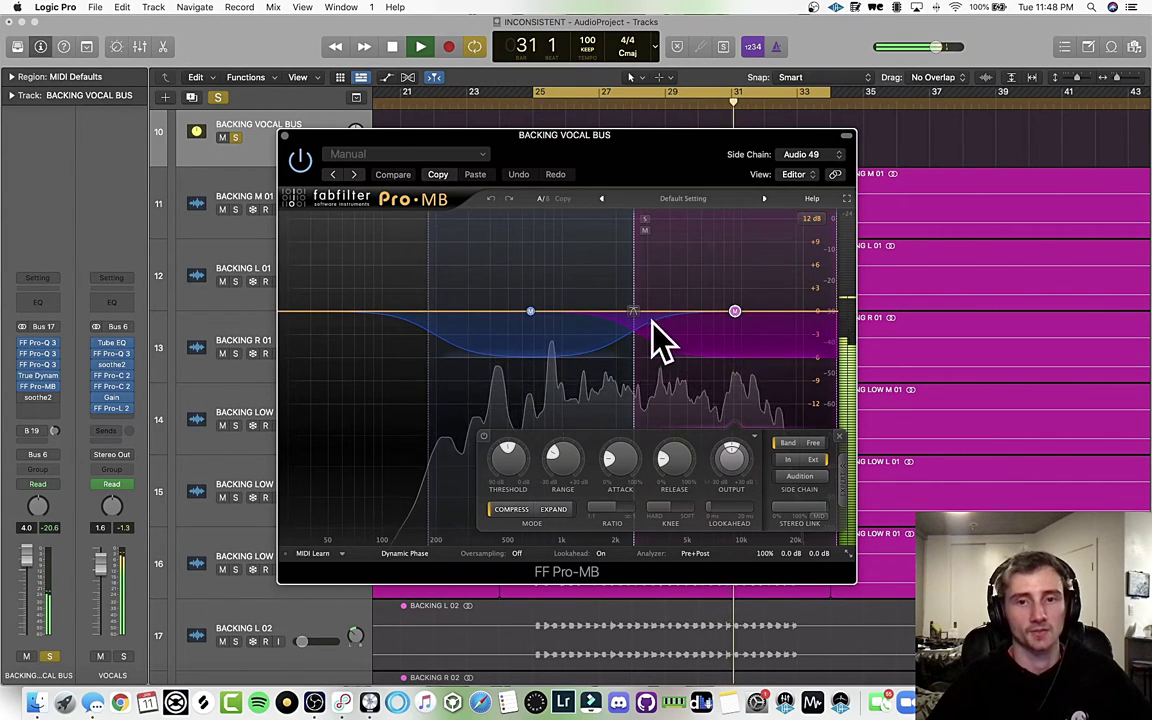
{"action": "left_click", "coordinate": [284, 135]}
- Enable soothe2 on the backing bus, compare it bypassed and active during playback, close it, and stop playback
{"action": "left_click", "coordinate": [54, 397]}
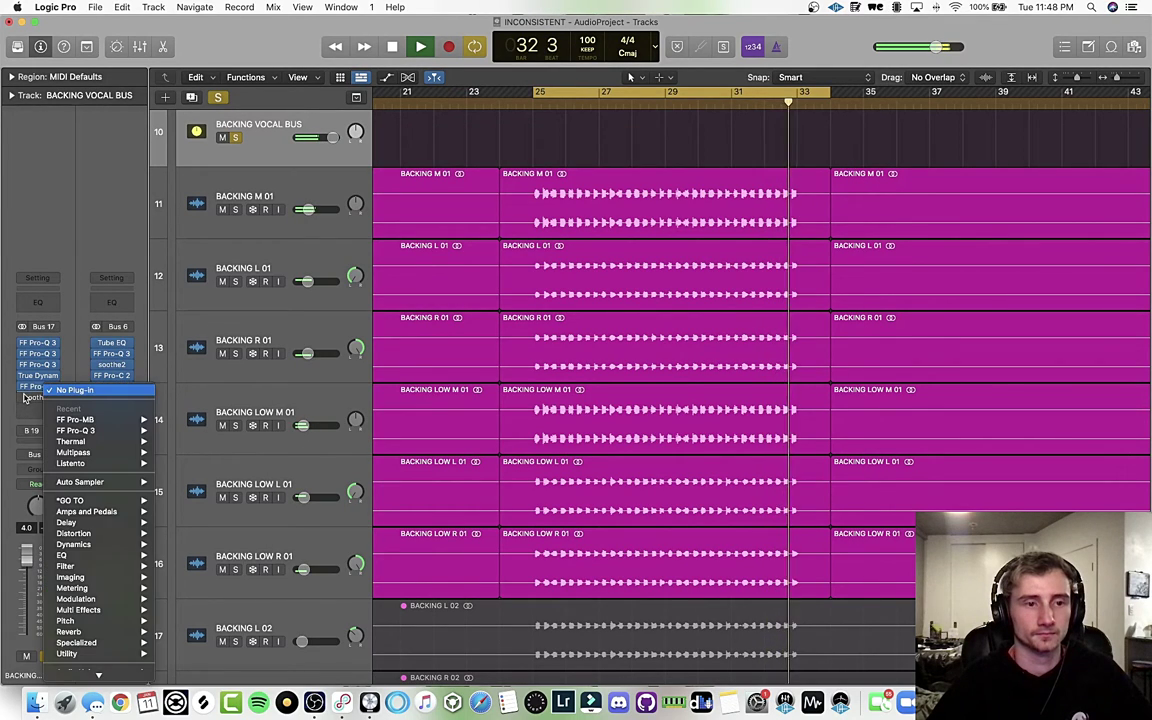
{"action": "left_click", "coordinate": [30, 398]}
{"action": "left_click", "coordinate": [24, 398]}
{"action": "left_click", "coordinate": [34, 398]}
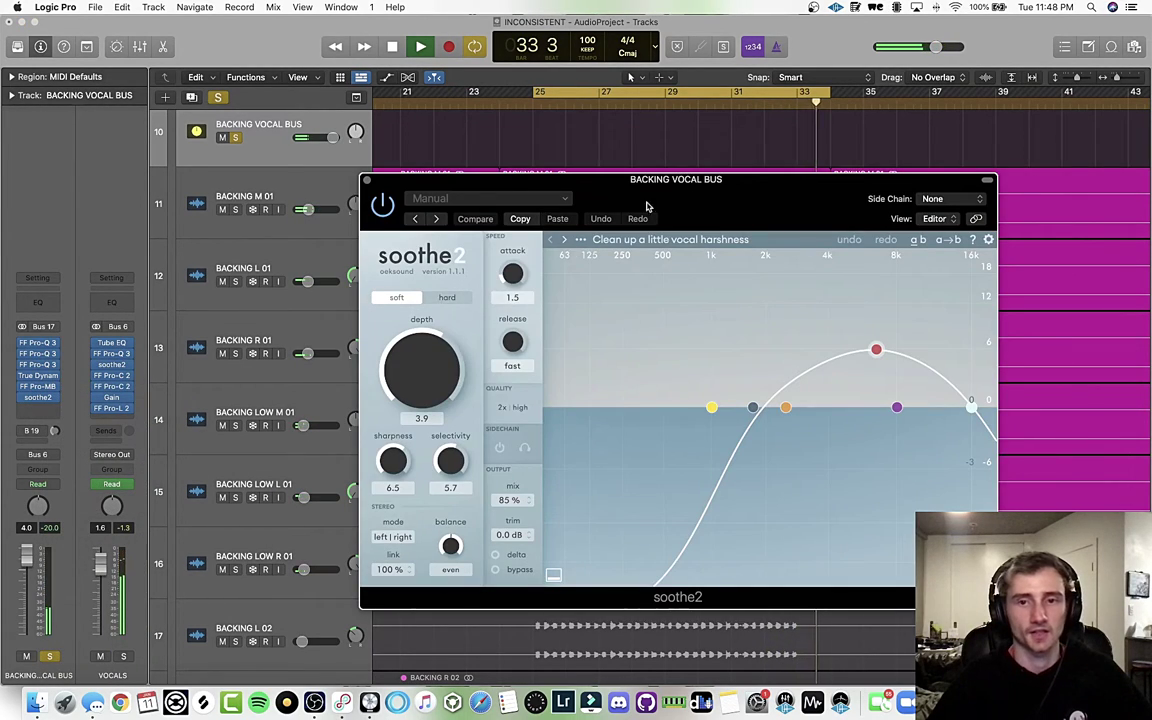
{"action": "left_click_drag", "start_coordinate": [774, 201], "coordinate": [676, 140]}
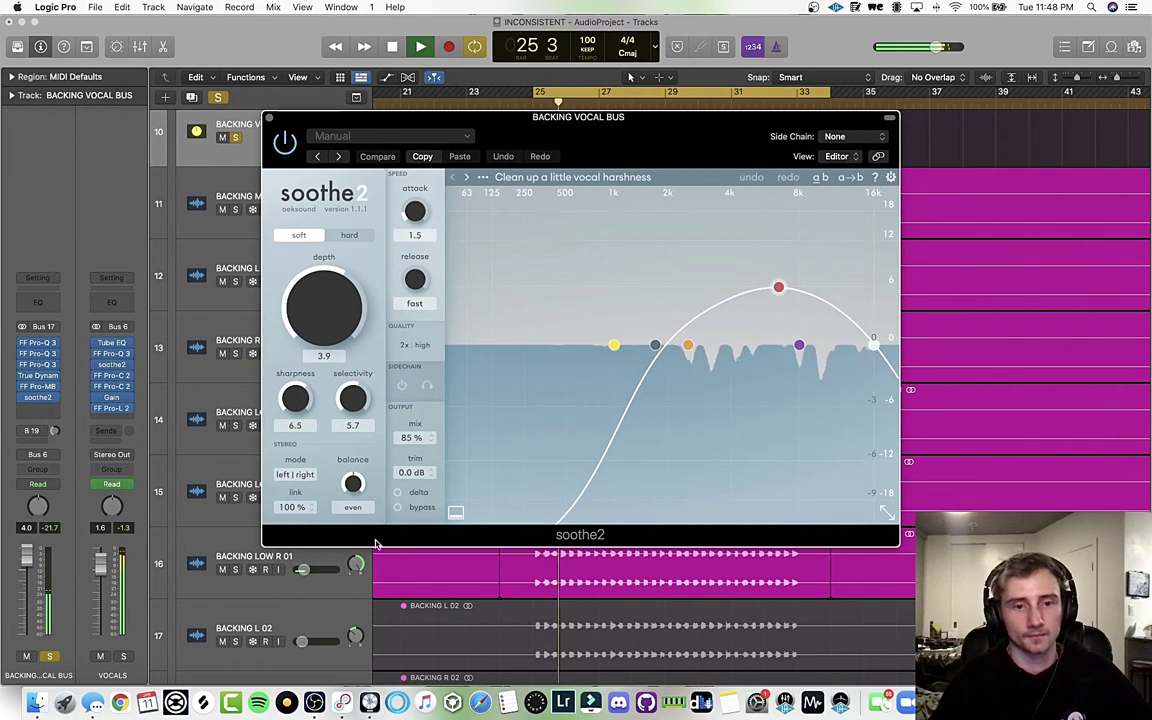
{"action": "left_click", "coordinate": [397, 507]}
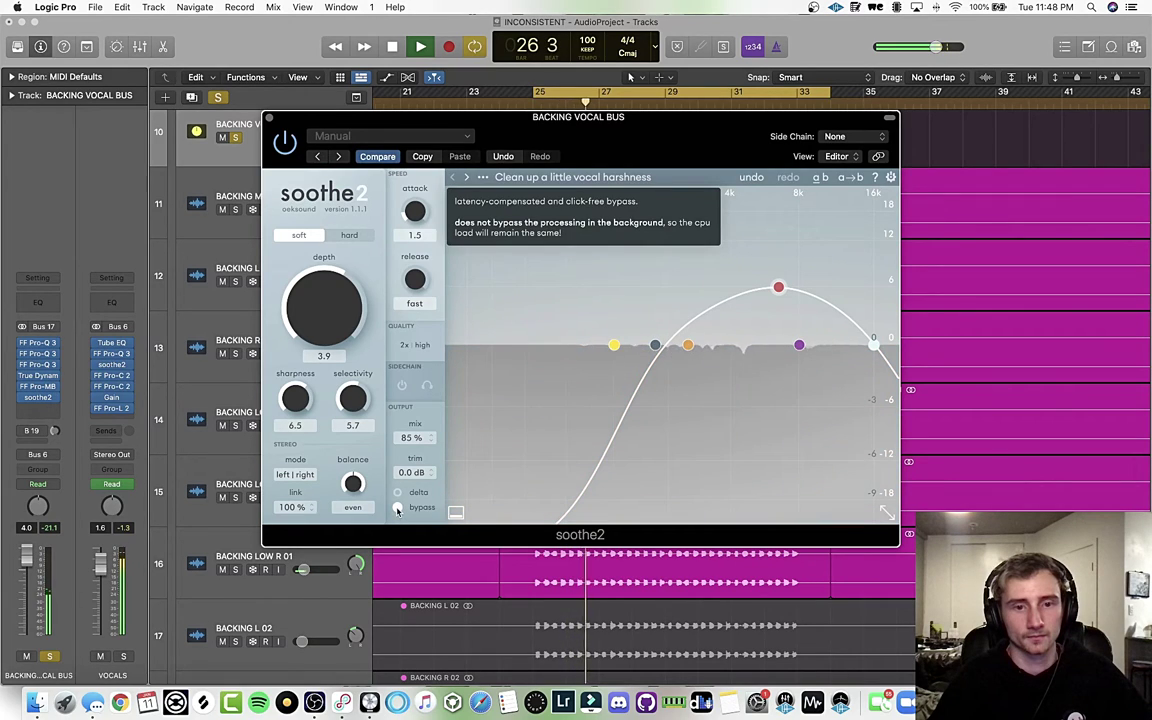
{"action": "left_click", "coordinate": [397, 507]}
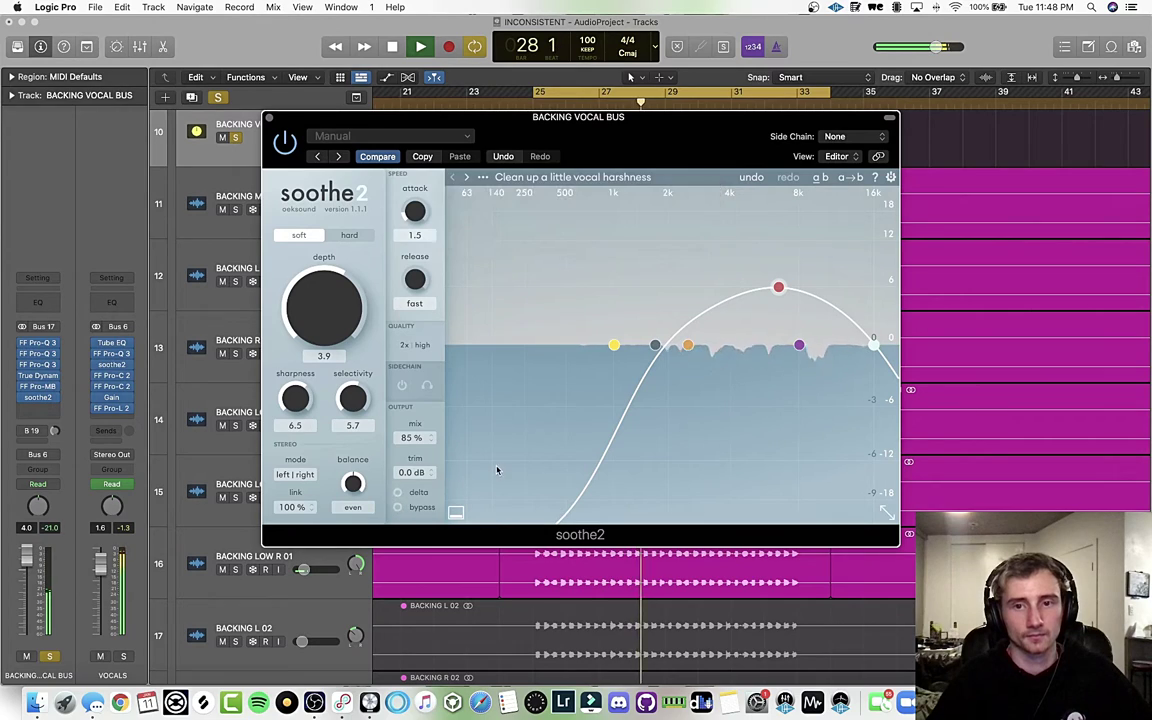
{"action": "left_click", "coordinate": [269, 118]}
{"action": "key", "text": "space"}
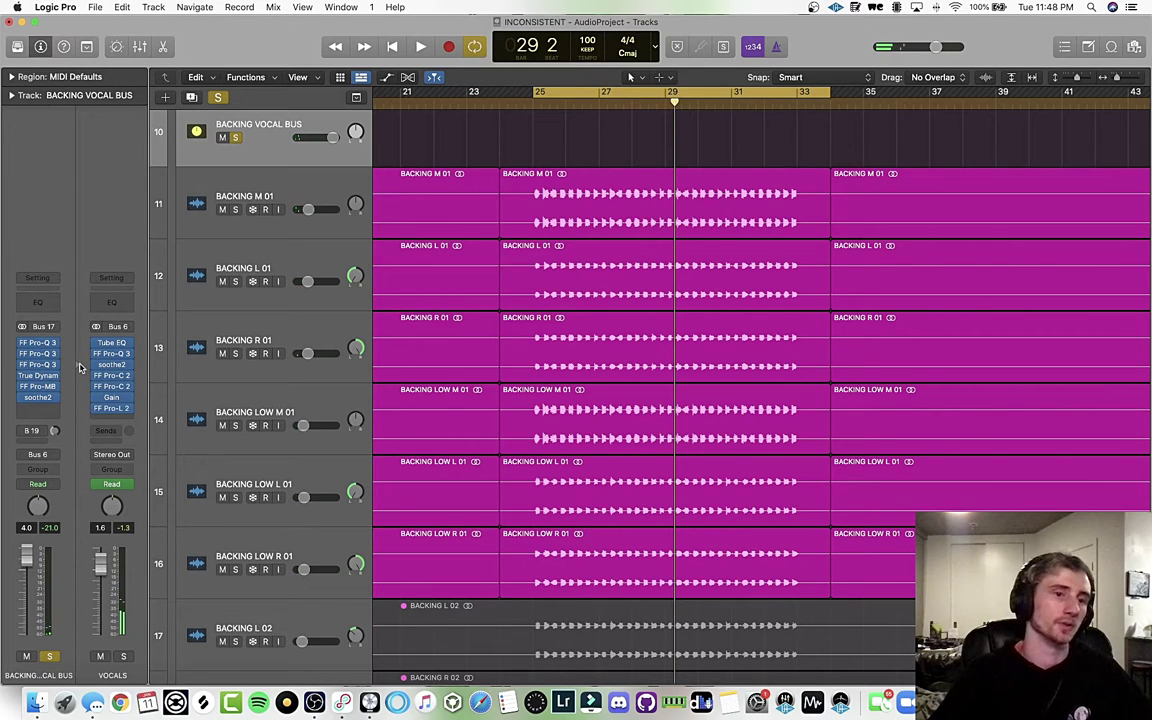
- Select the VOCALS stack and play the loop with all seven of its insert plug-ins bypassed
{"action": "scroll", "coordinate": [207, 366], "scroll_direction": "down", "scroll_amount": 5}
{"action": "scroll", "coordinate": [699, 393], "scroll_direction": "up", "scroll_amount": 4}
{"action": "scroll", "coordinate": [578, 406], "scroll_direction": "down", "scroll_amount": 3}
{"action": "scroll", "coordinate": [578, 406], "scroll_direction": "up", "scroll_amount": 6}
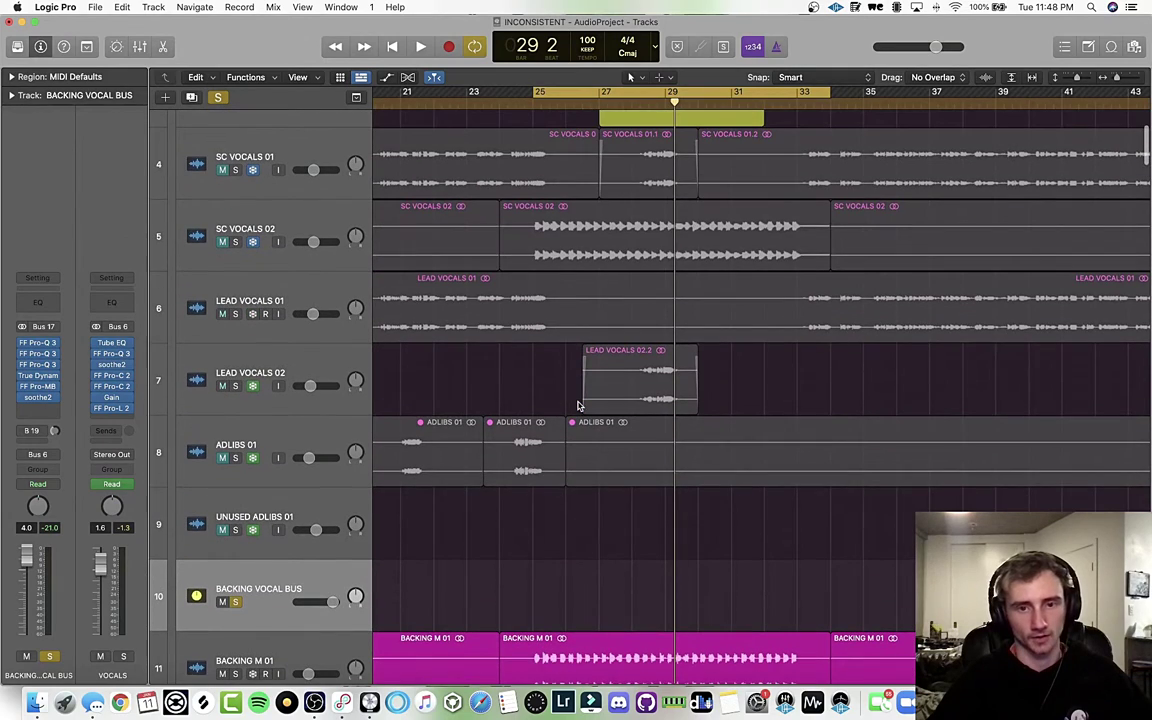
{"action": "scroll", "coordinate": [559, 403], "scroll_direction": "up", "scroll_amount": 3}
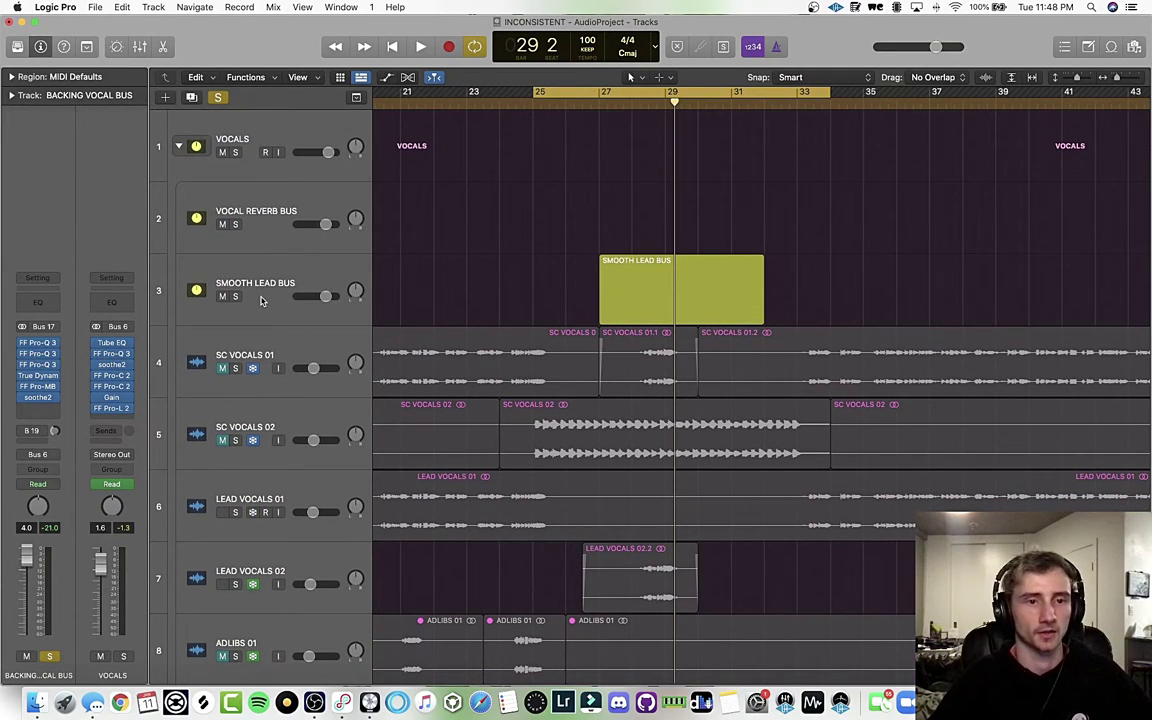
{"action": "left_click", "coordinate": [250, 175]}
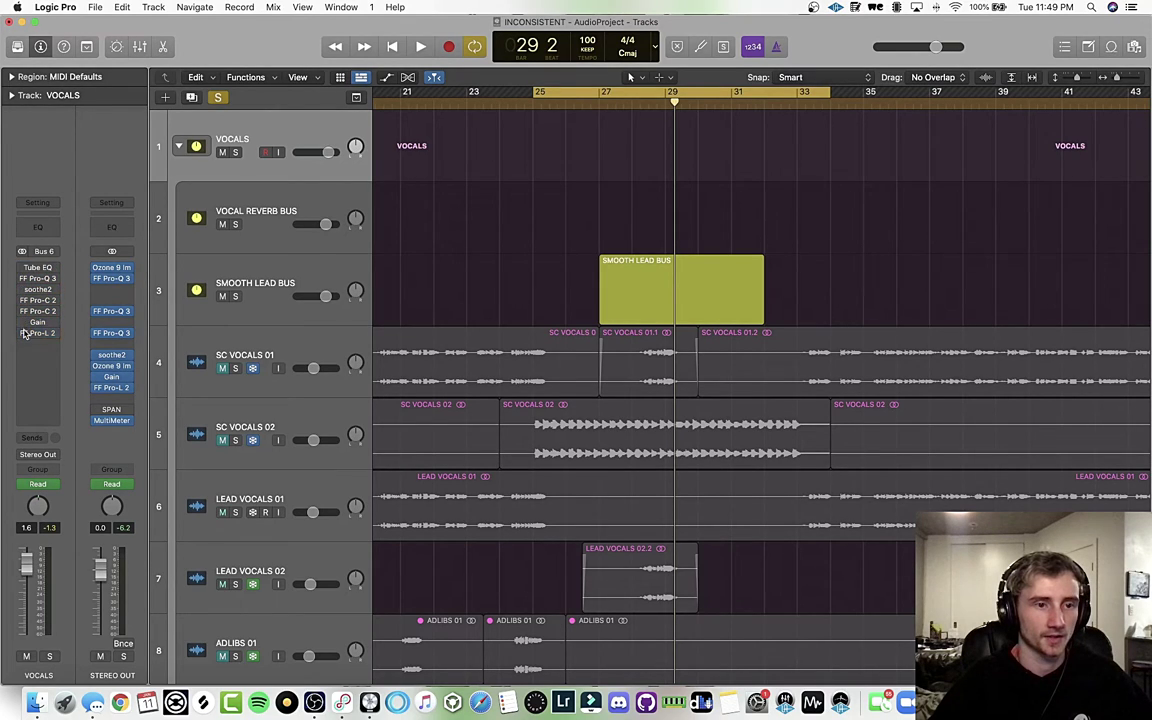
{"action": "key", "text": "space"}
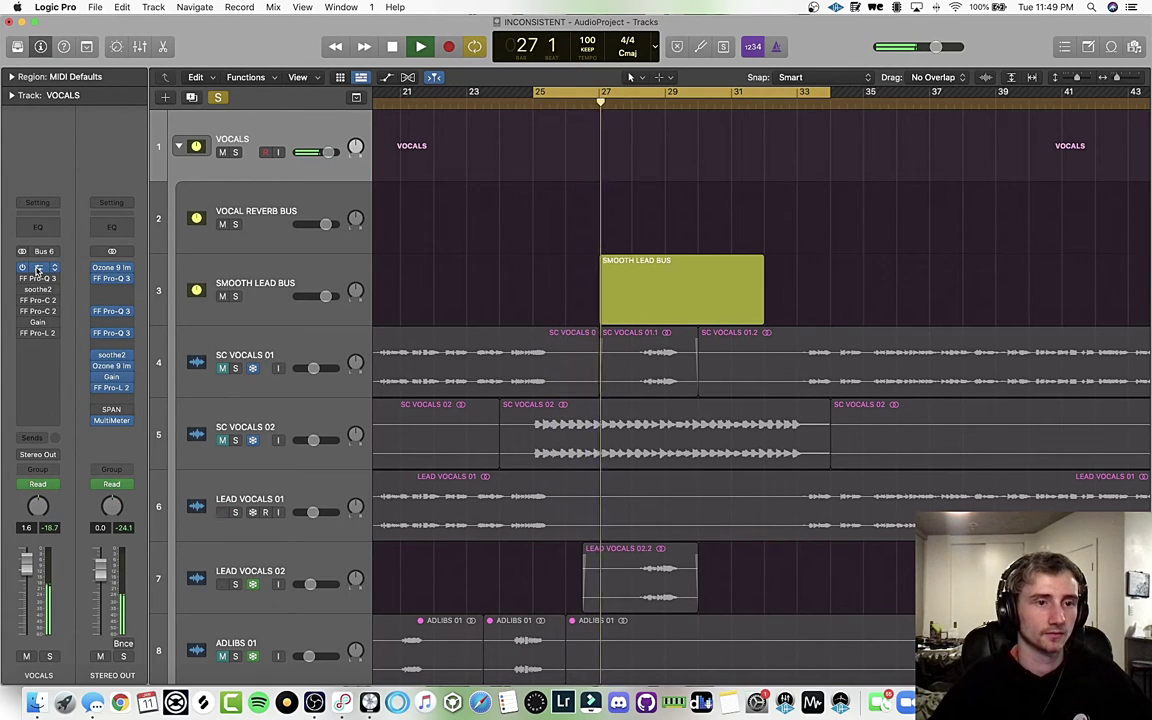
- Enable Tube EQ on the VOCALS stack, review its boost and output settings during playback, close it, and stop playback
{"action": "left_click", "coordinate": [36, 269]}
{"action": "left_click_drag", "start_coordinate": [758, 195], "coordinate": [677, 147]}
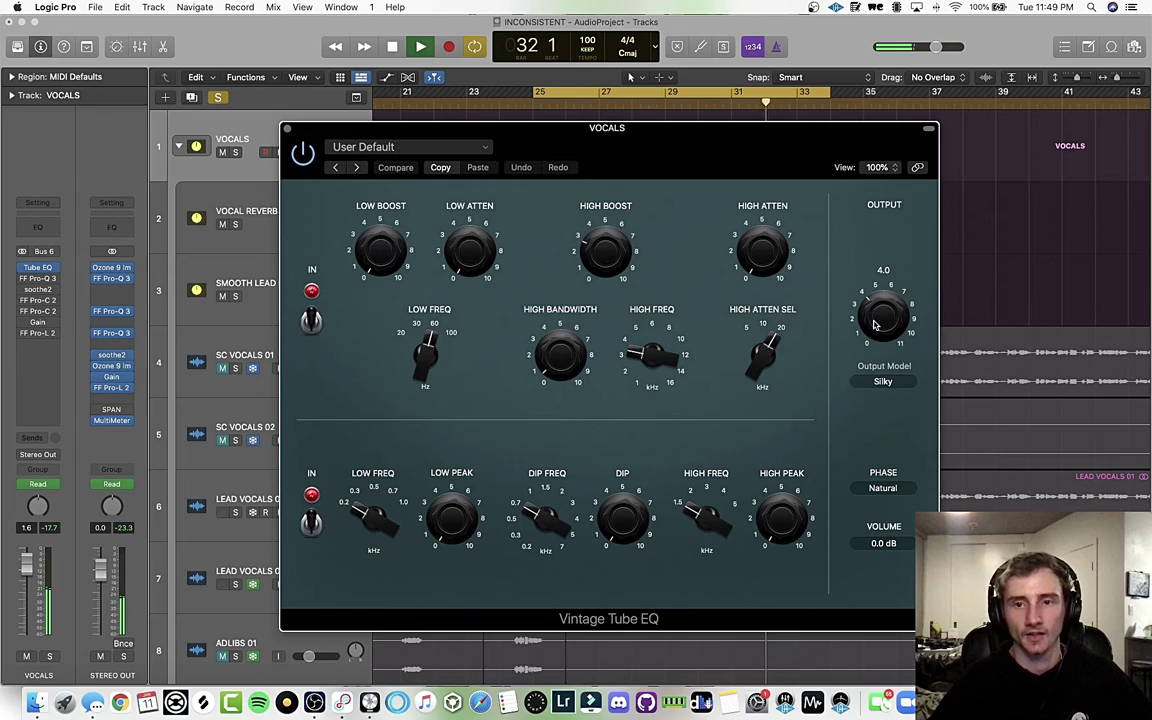
{"action": "left_click", "coordinate": [287, 129]}
{"action": "key", "text": "space"}
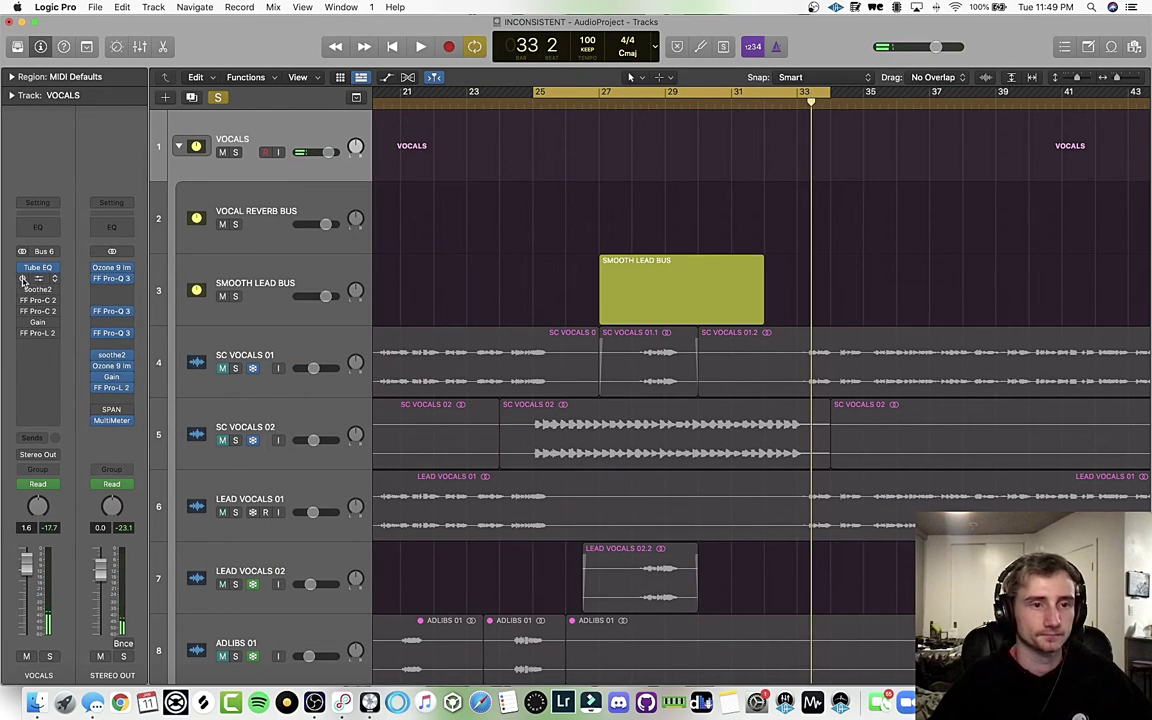
- Enable FF Pro-Q 3 on the VOCALS stack, audition its dynamic 2330.7 Hz band during playback, and close it
{"action": "left_click", "coordinate": [126, 280]}
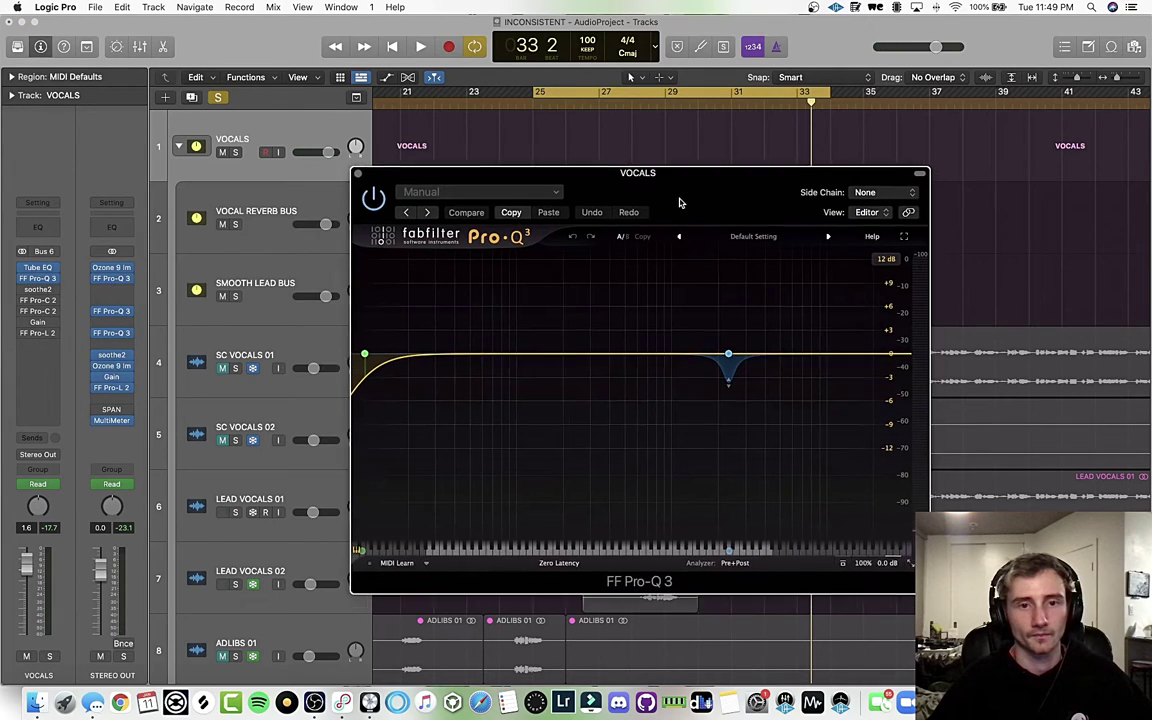
{"action": "key", "text": "space"}
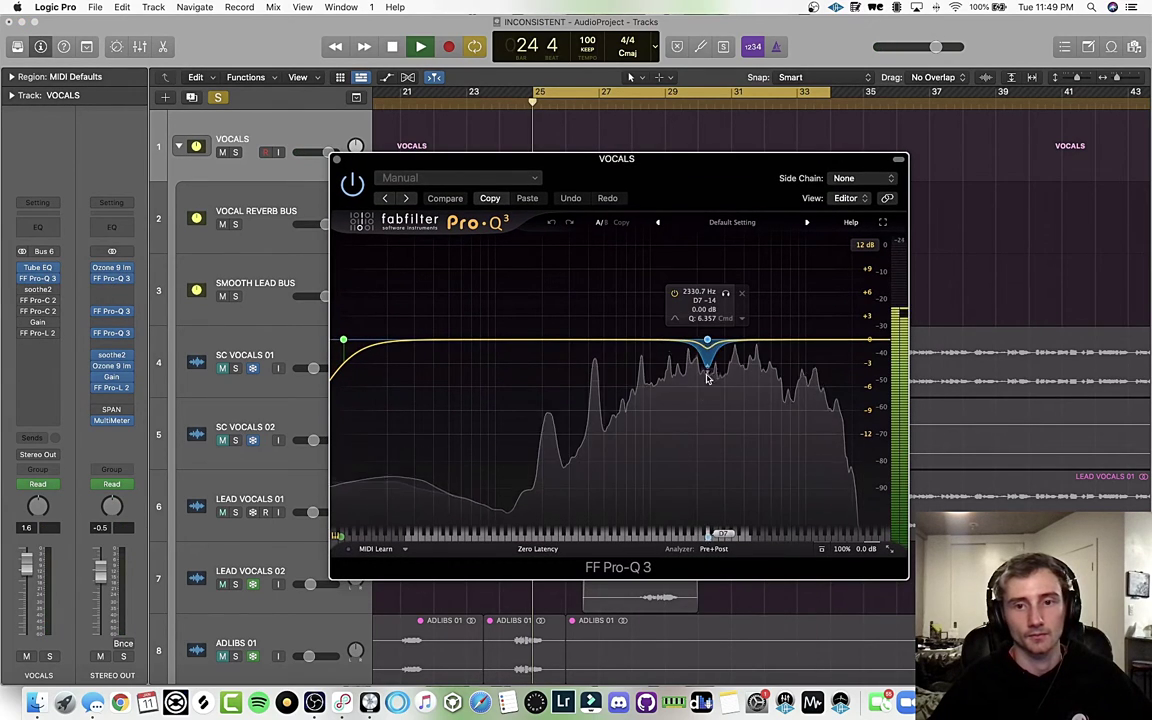
{"action": "left_click", "coordinate": [724, 294]}
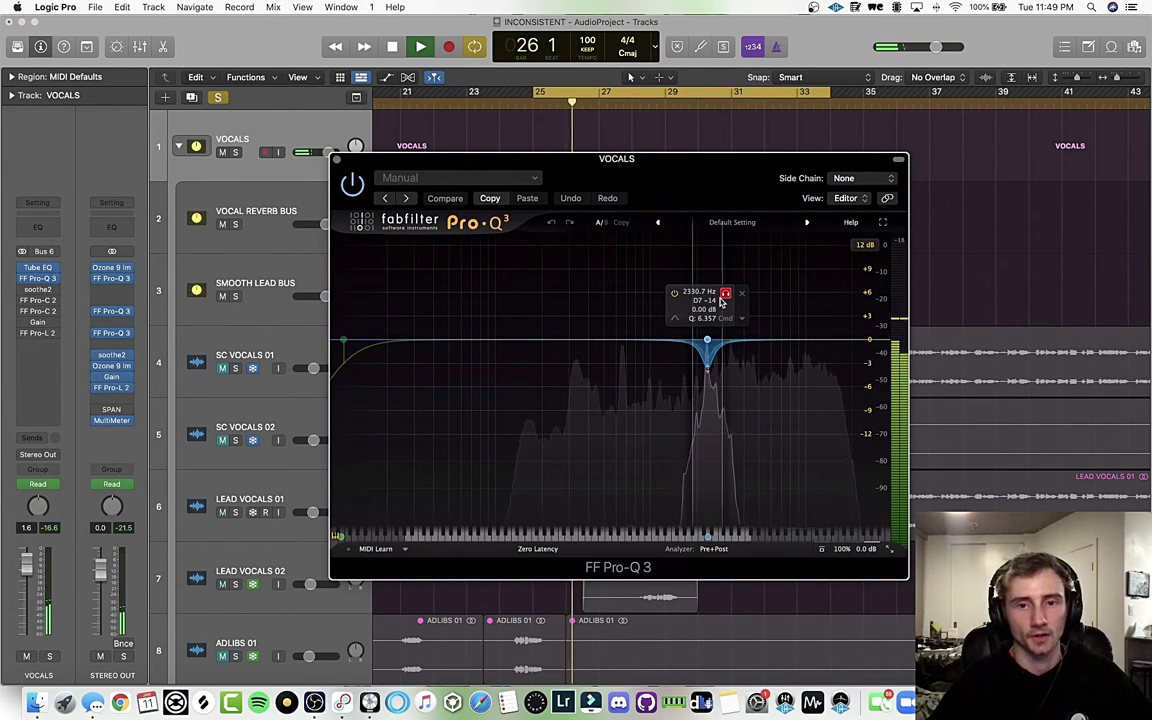
{"action": "left_click", "coordinate": [724, 294]}
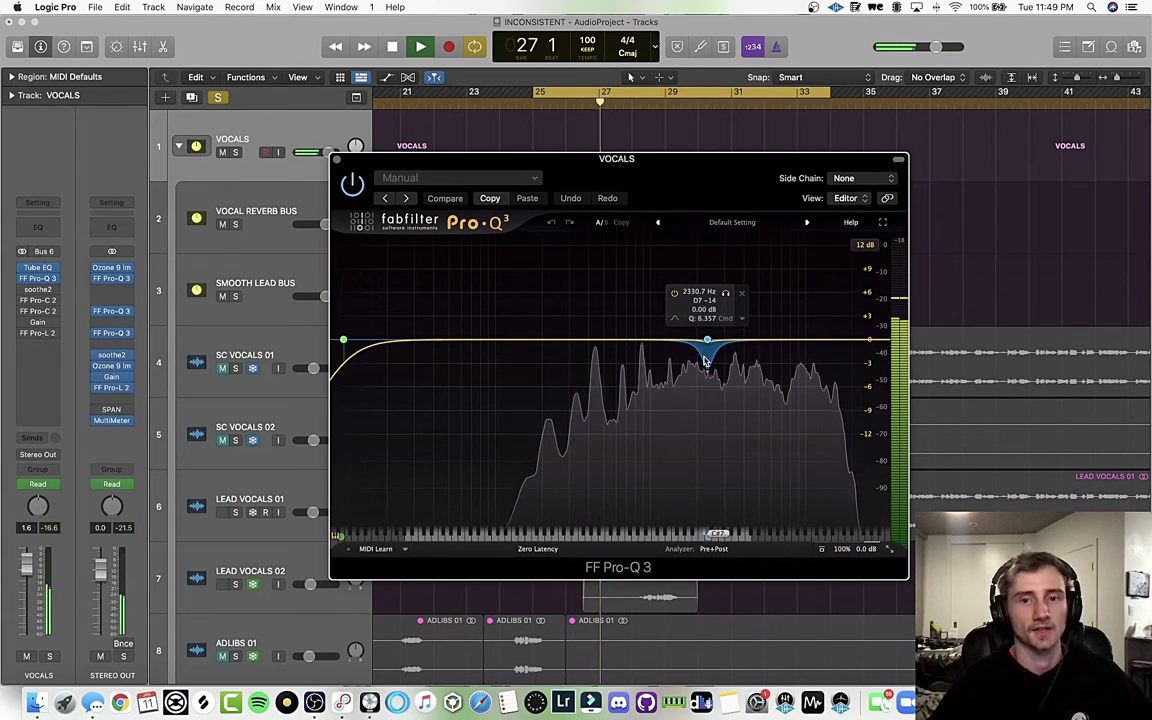
{"action": "left_click", "coordinate": [337, 159]}
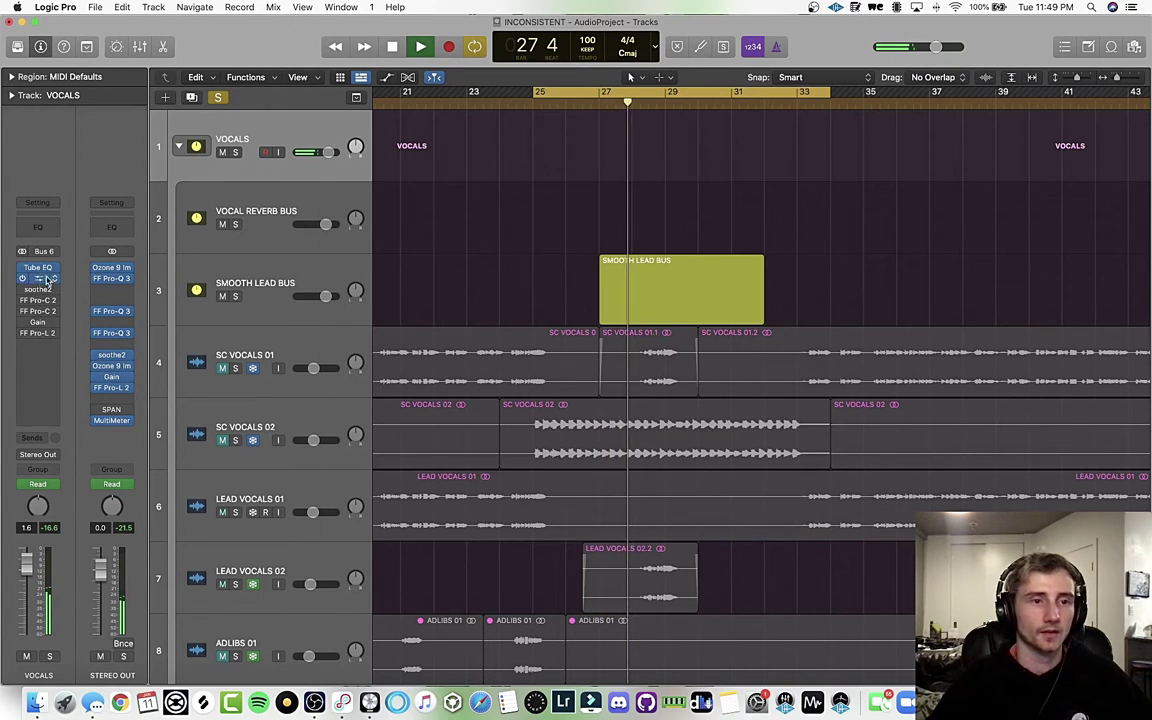
- Enable soothe2 on the VOCALS stack, review its reduction curve during playback, and close it
{"action": "left_click", "coordinate": [33, 290]}
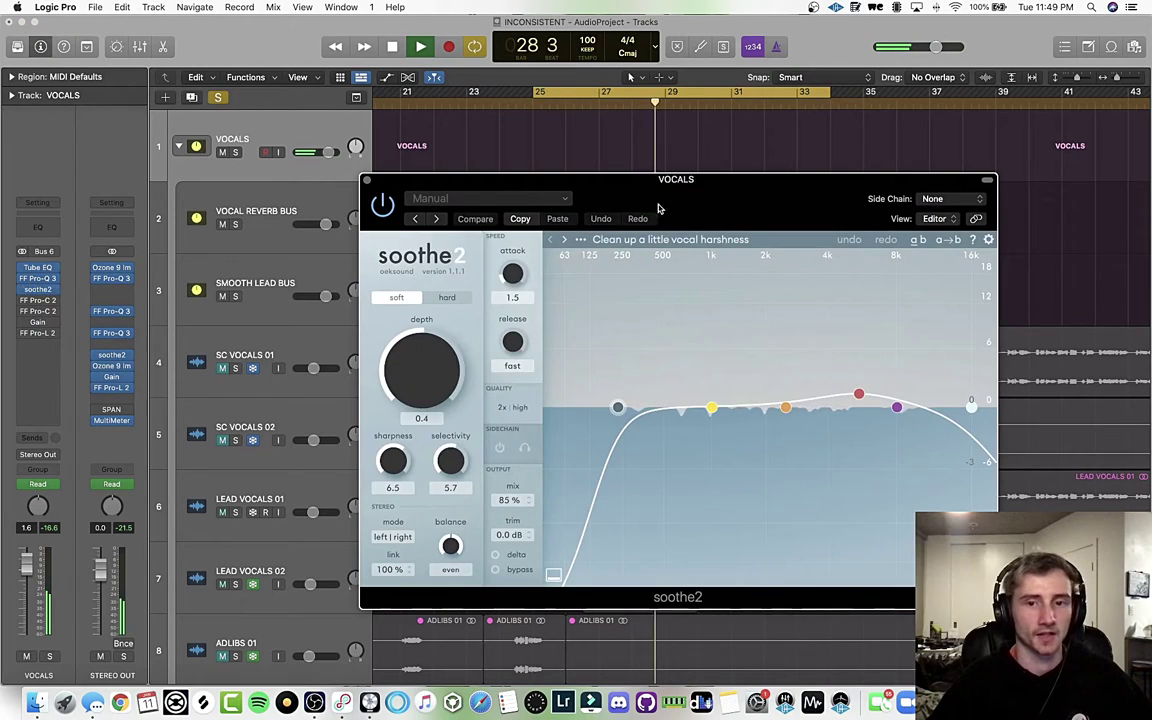
{"action": "left_click_drag", "start_coordinate": [788, 186], "coordinate": [707, 174]}
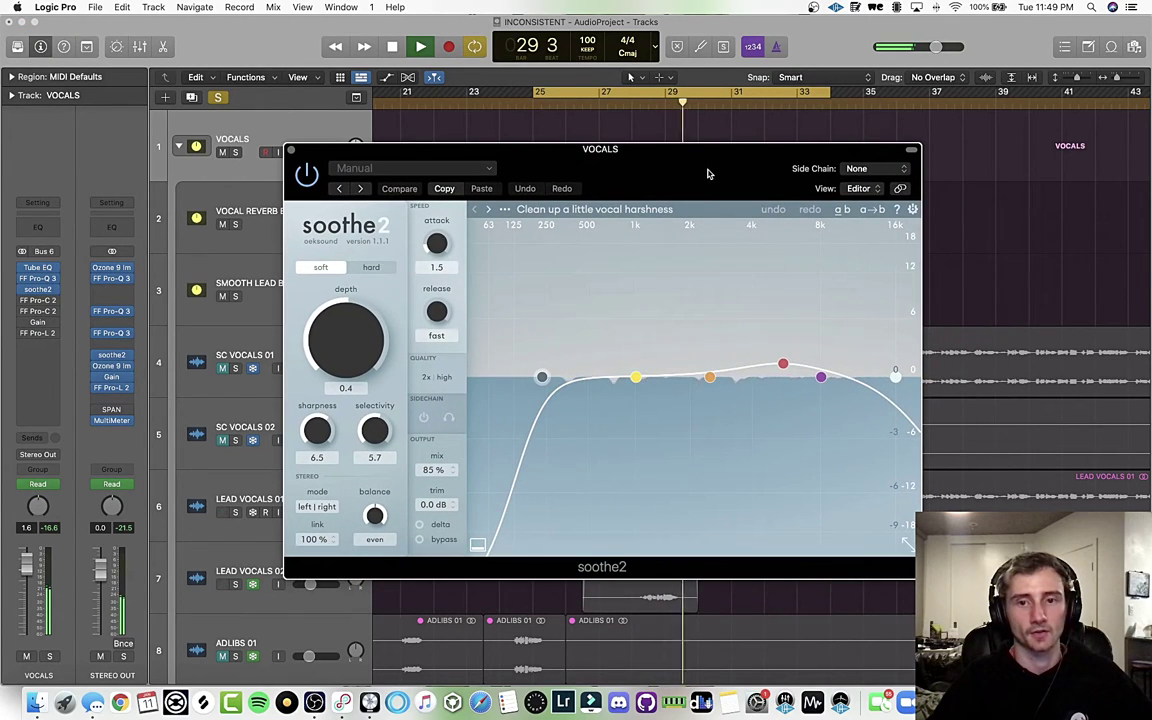
{"action": "left_click", "coordinate": [290, 151]}
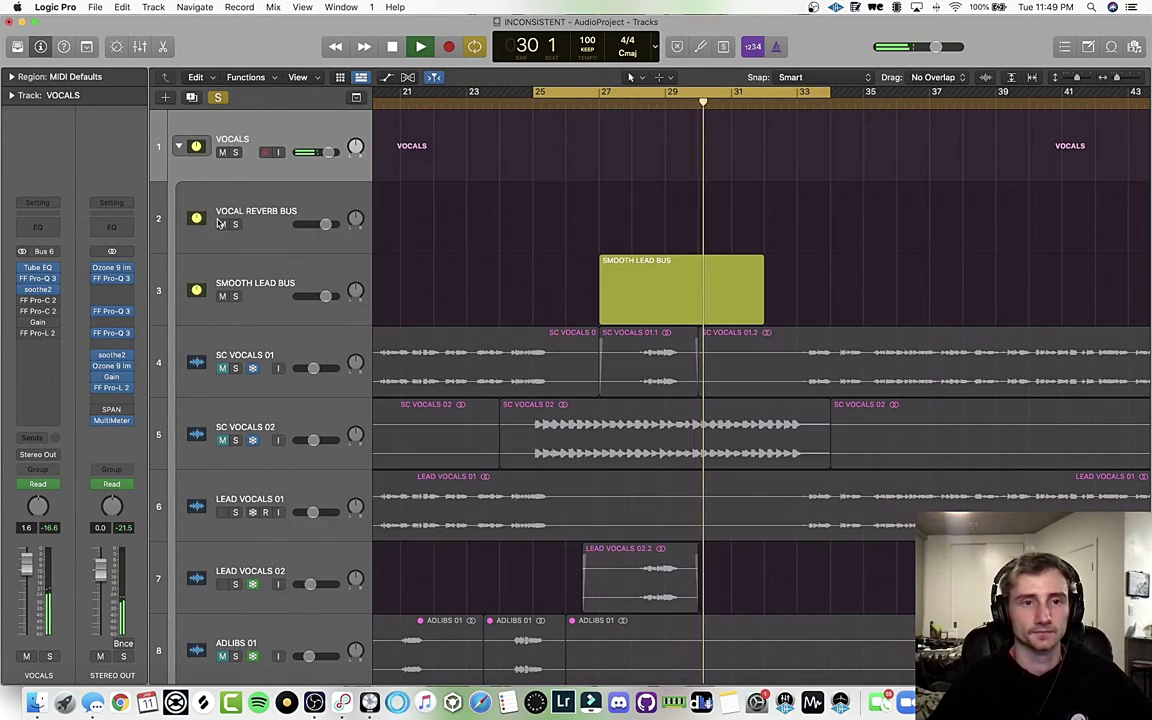
- Enable the VOCALS stack's first FF Pro-C 2, choose SC KICK HIGH 01 (Audio 5) as its side chain, and close it
{"action": "left_click", "coordinate": [37, 300]}
{"action": "left_click_drag", "start_coordinate": [651, 206], "coordinate": [634, 201]}
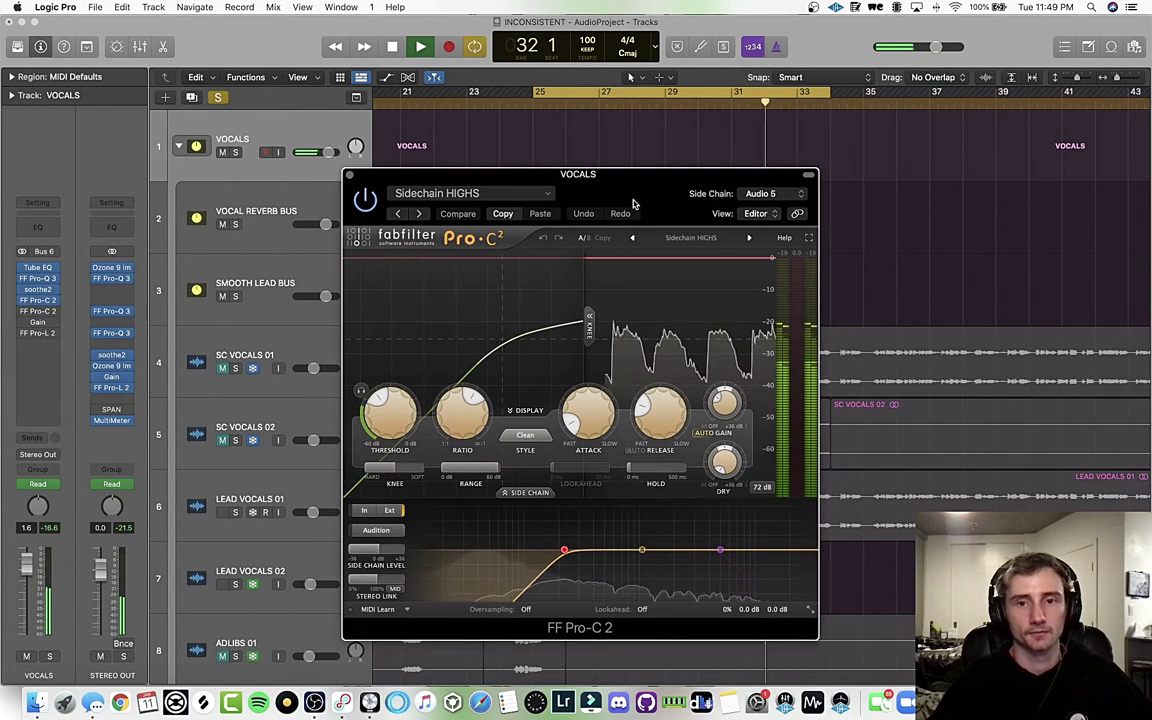
{"action": "left_click", "coordinate": [765, 195]}
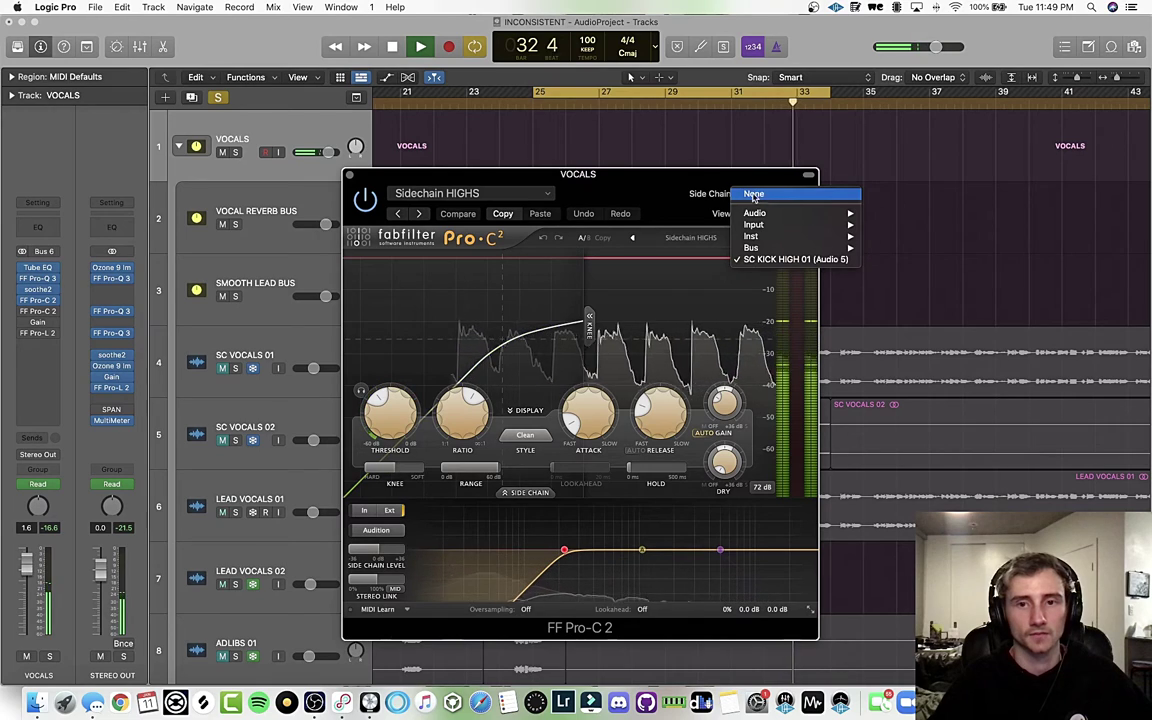
{"action": "left_click", "coordinate": [790, 260]}
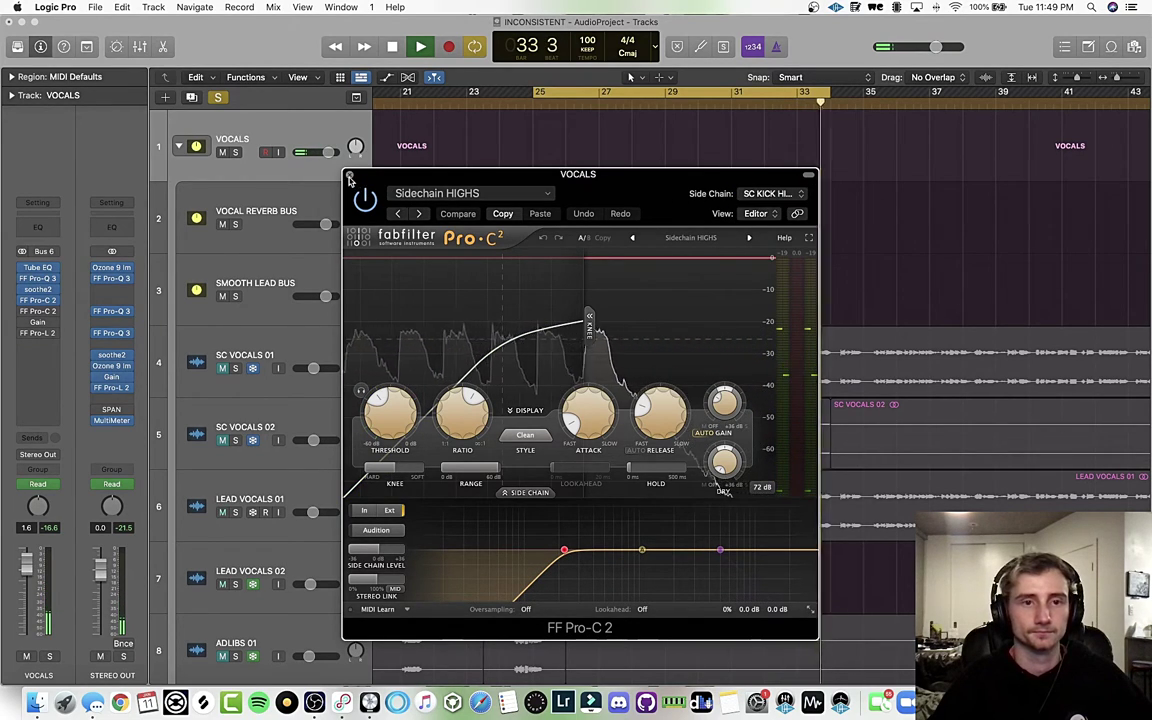
{"action": "left_click", "coordinate": [350, 175]}
- Set the side chain of the VOCALS stack's second FF Pro-C 2 to None, clear the solo, enable the plug-in, and close it
{"action": "left_click", "coordinate": [37, 312]}
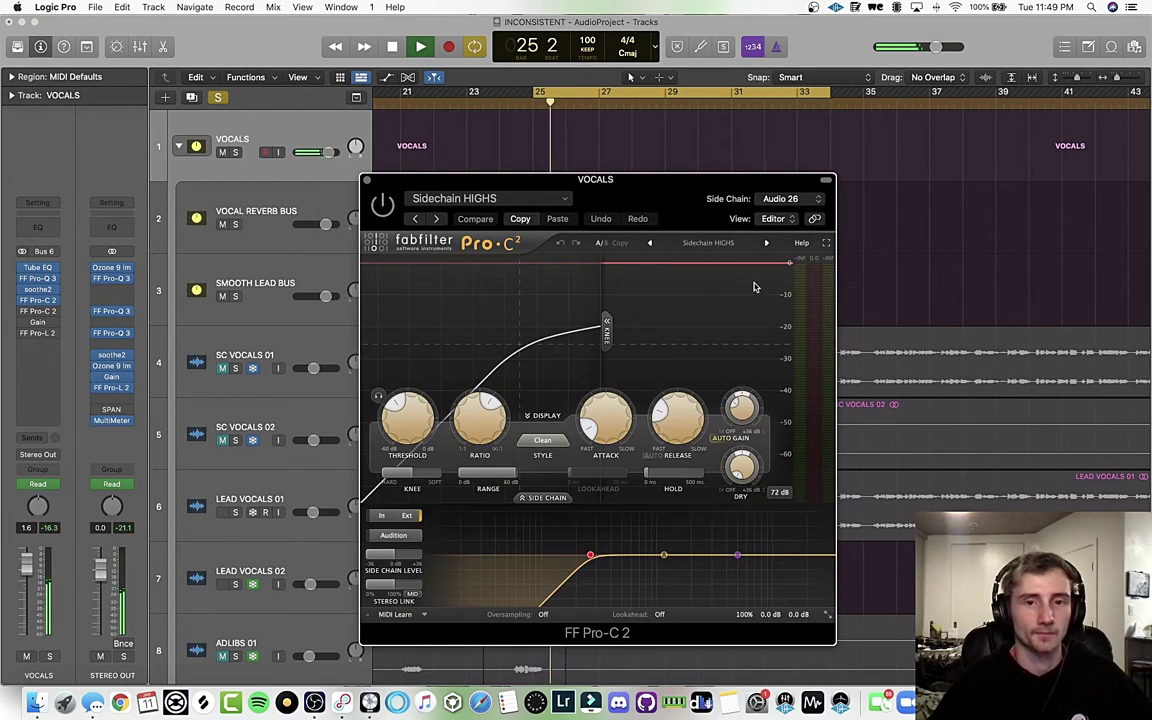
{"action": "left_click_drag", "start_coordinate": [693, 221], "coordinate": [673, 209]}
{"action": "left_click", "coordinate": [750, 188]}
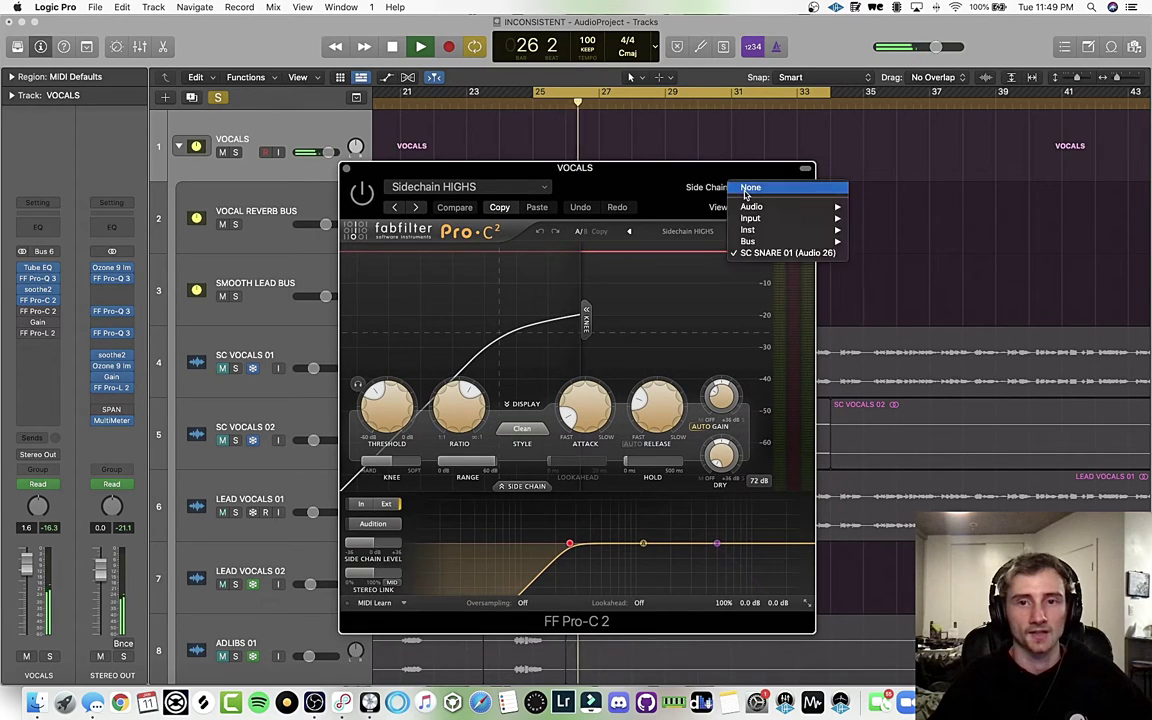
{"action": "left_click", "coordinate": [747, 189]}
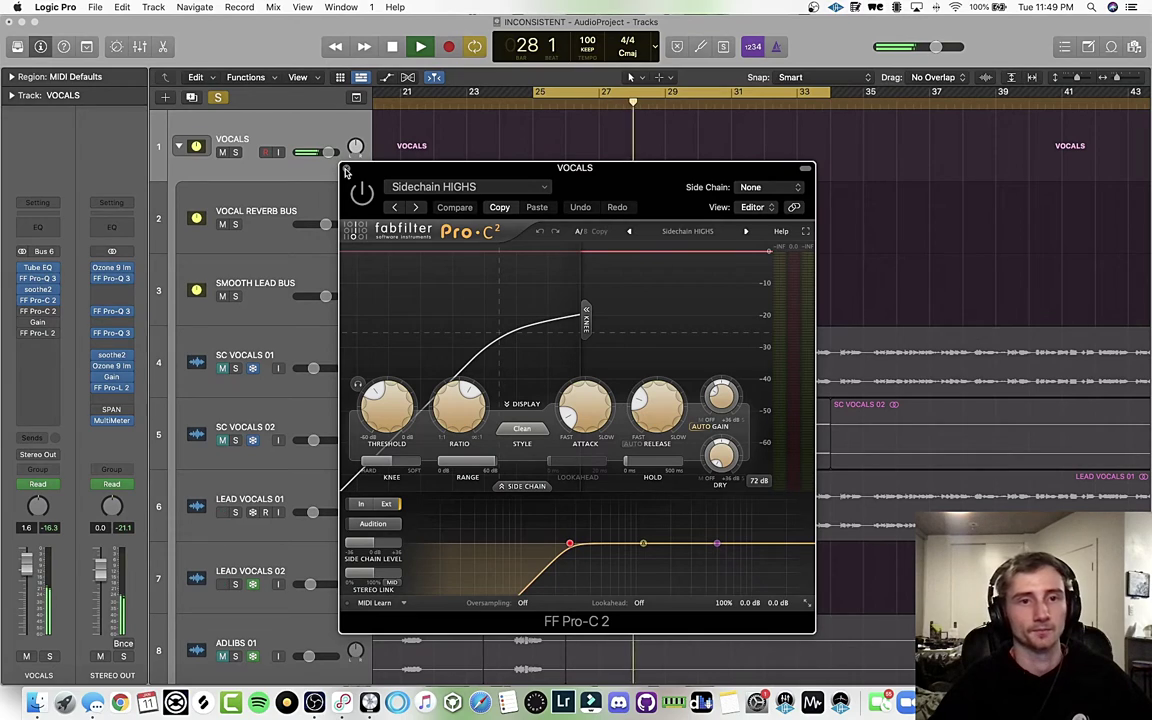
{"action": "left_click", "coordinate": [219, 99]}
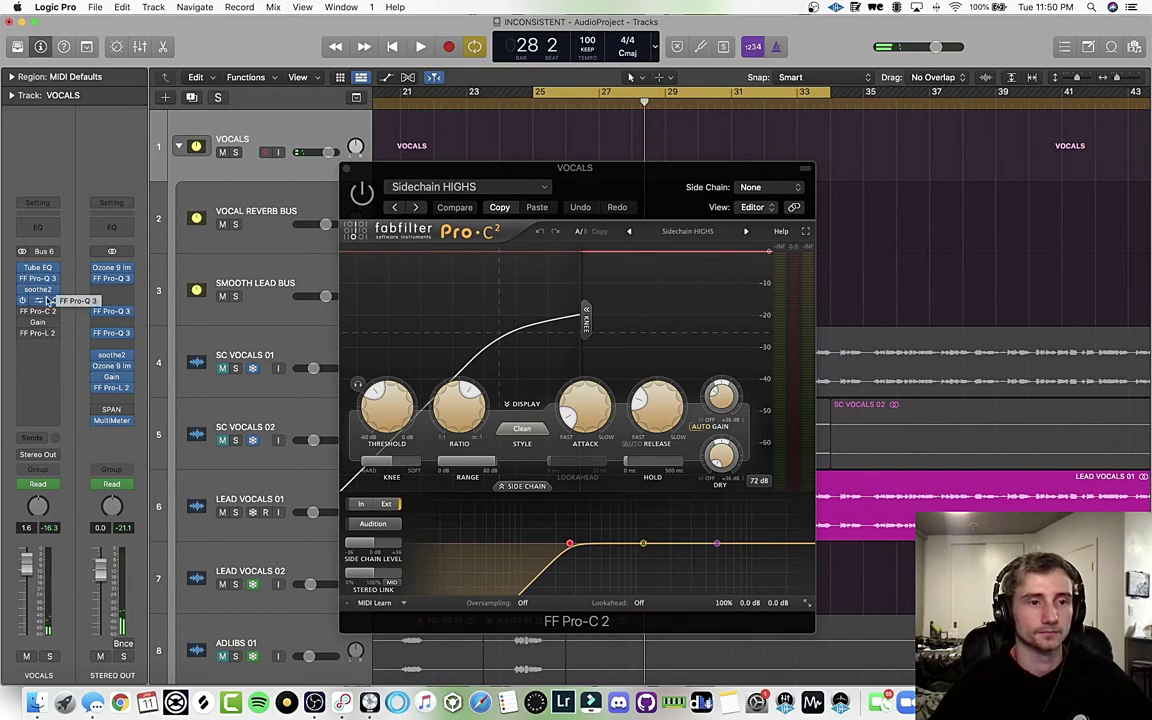
{"action": "mouse_move", "coordinate": [22, 315]}
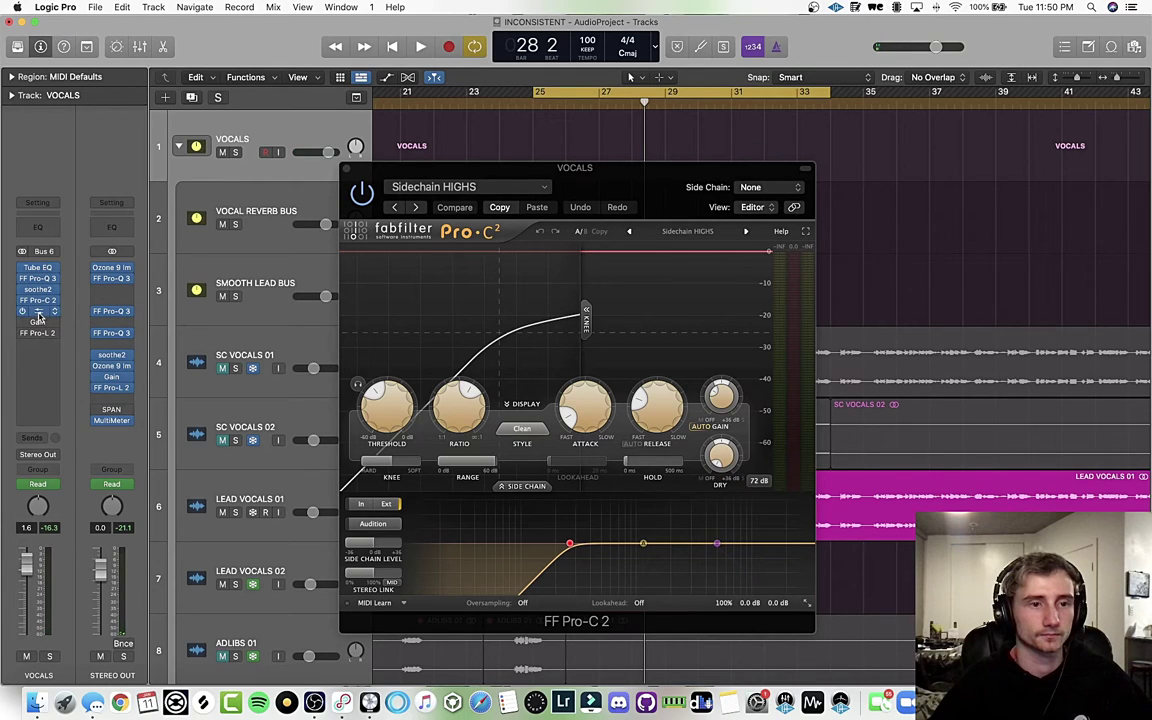
{"action": "left_click", "coordinate": [348, 165]}
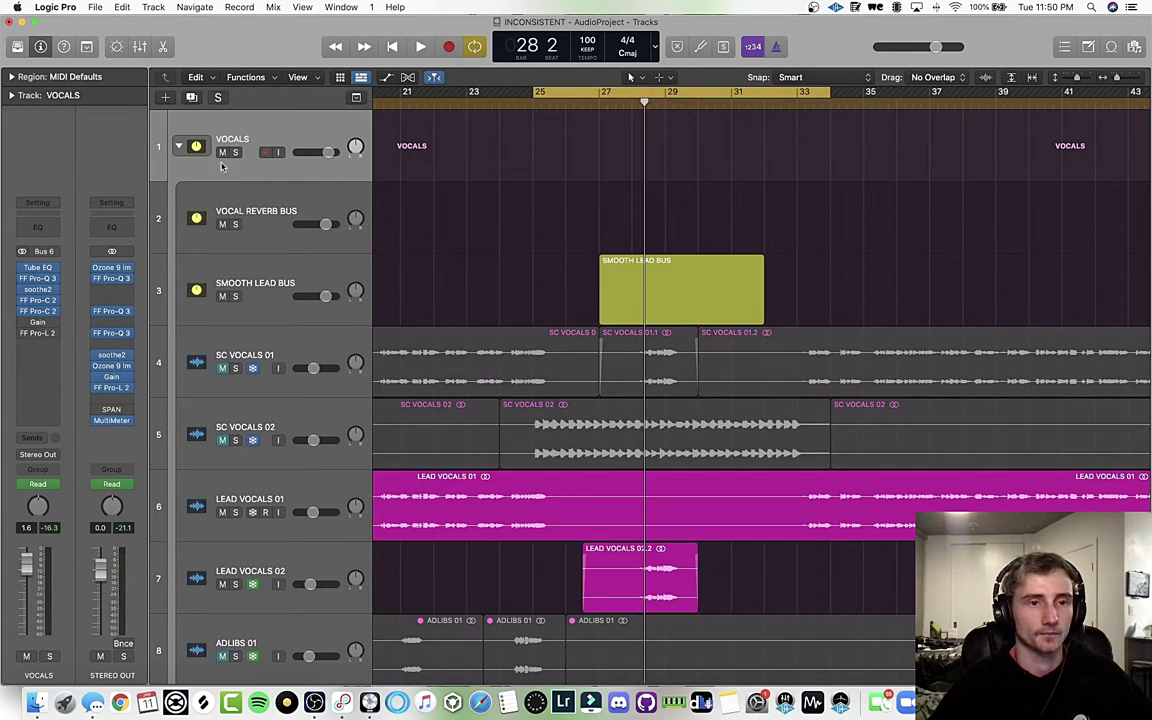
- Enable Gain on the soloed VOCALS stack, audition its boost during playback, close it, and stop playback
{"action": "left_click", "coordinate": [36, 322]}
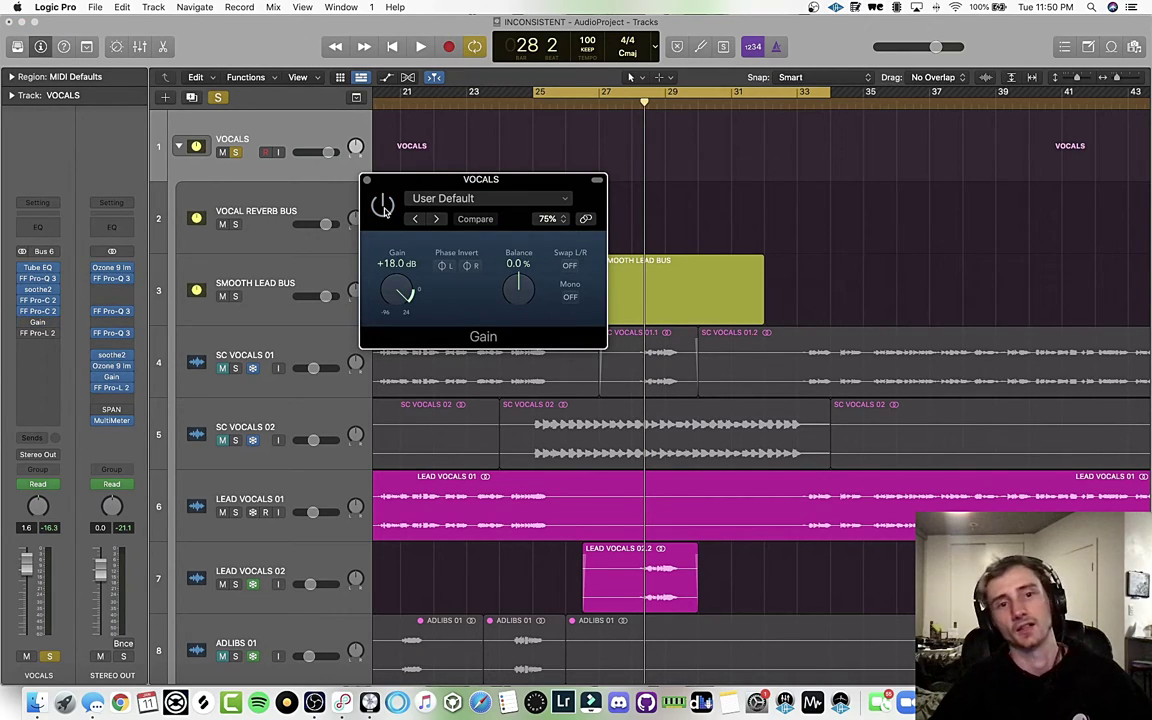
{"action": "left_click_drag", "start_coordinate": [381, 190], "coordinate": [397, 192]}
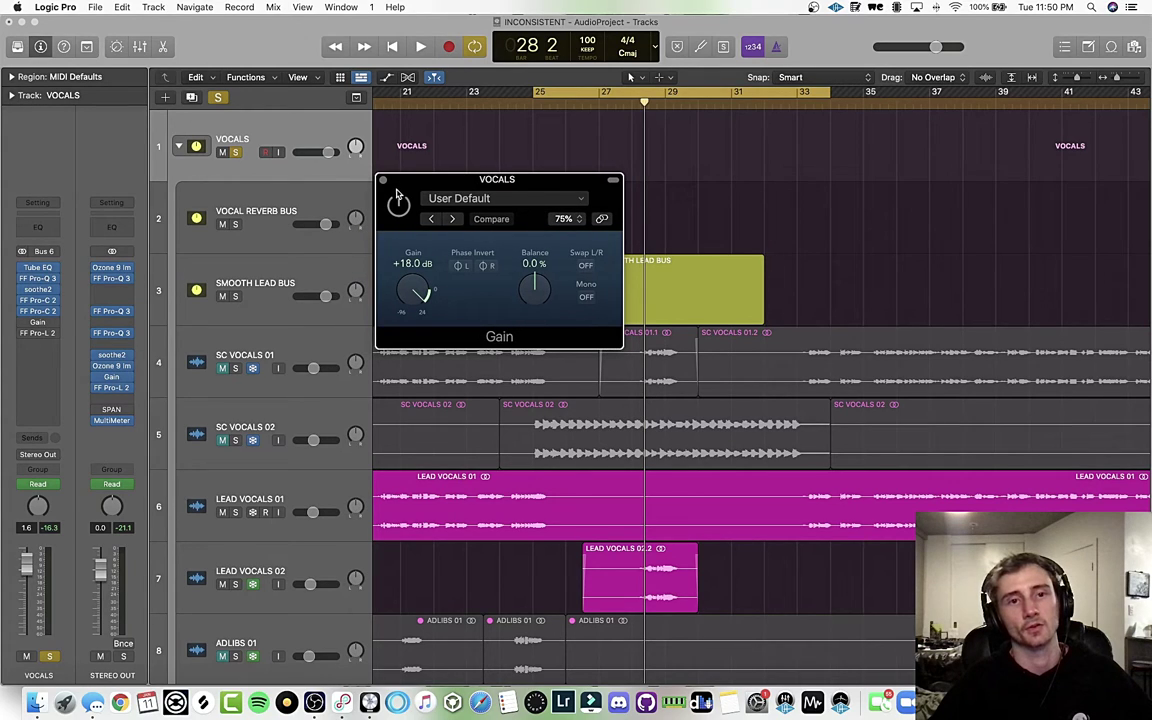
{"action": "key", "text": "space"}
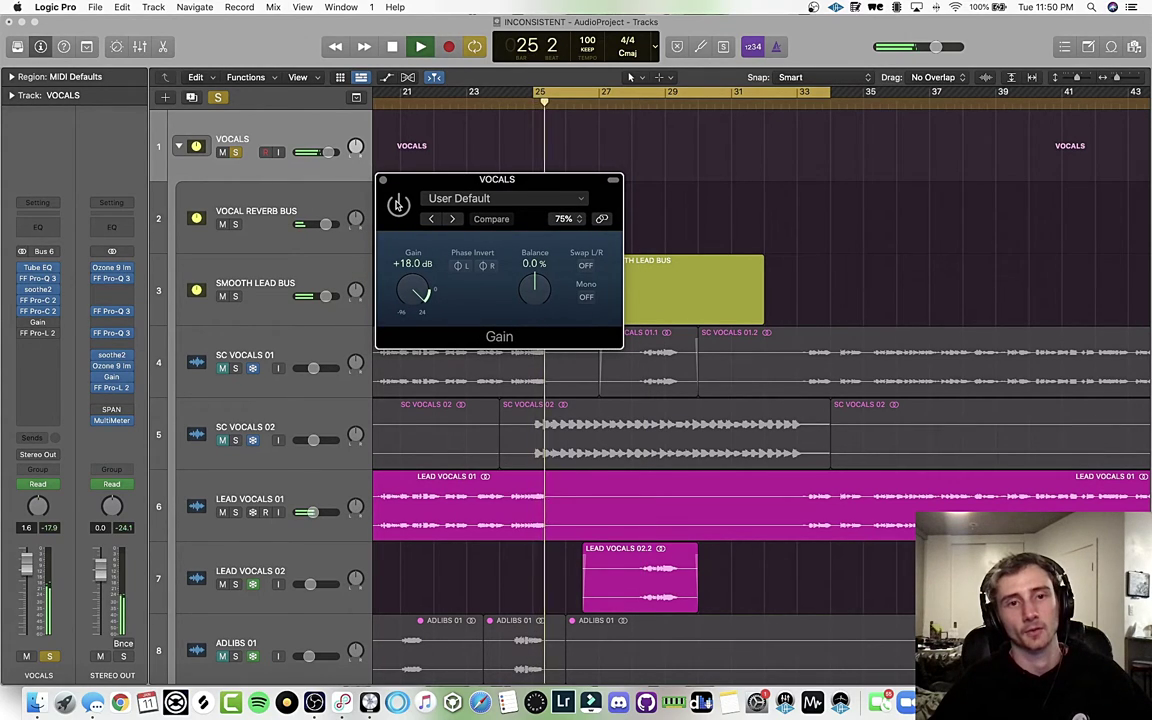
{"action": "left_click", "coordinate": [383, 181]}
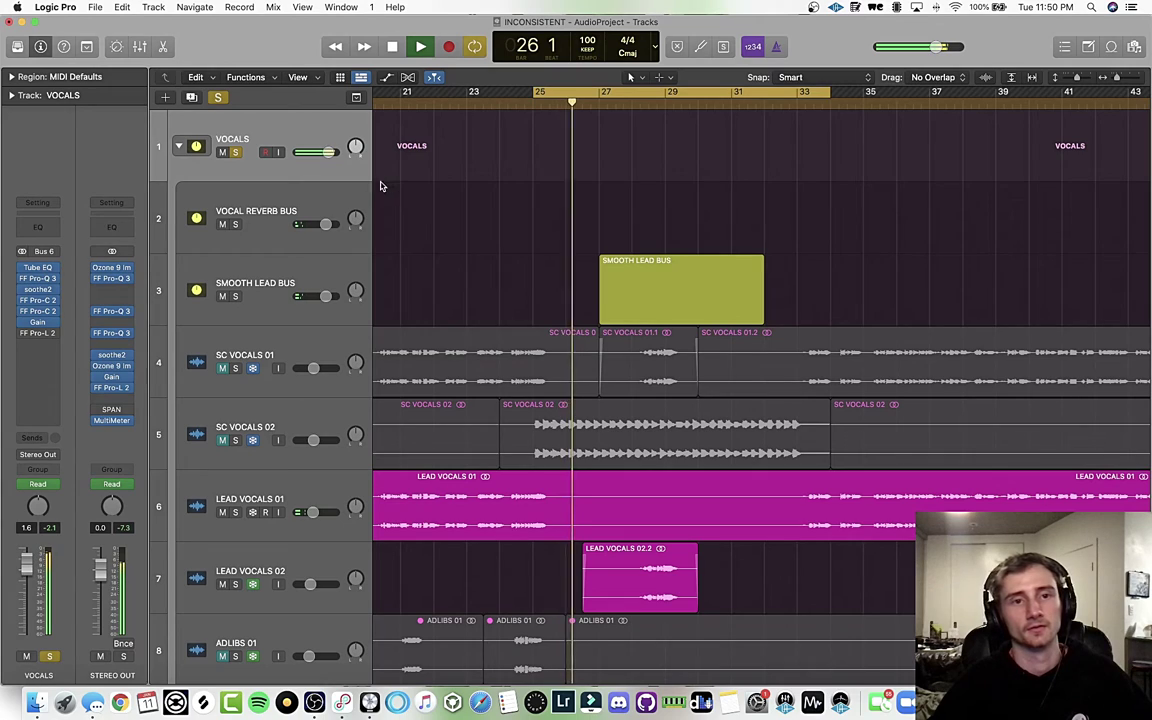
{"action": "key", "text": "space"}
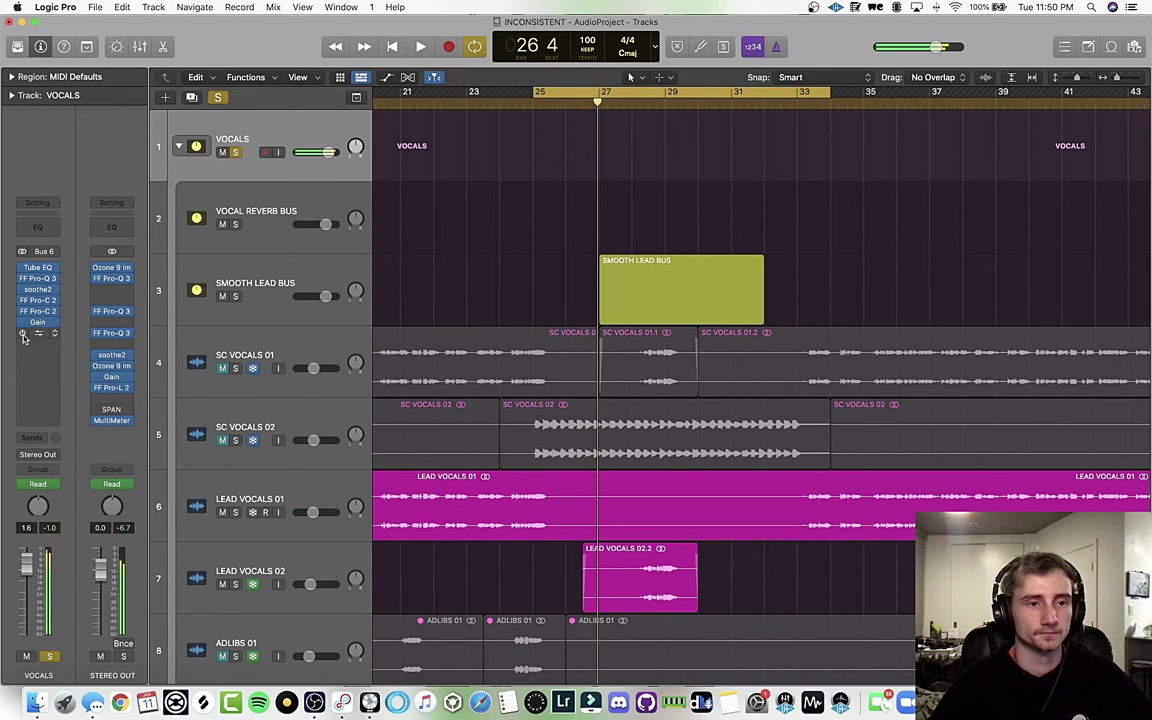
- Enable FF Pro-L 2 on the VOCALS stack, review its limiting during playback, stop playback, and close it
{"action": "left_click", "coordinate": [38, 335]}
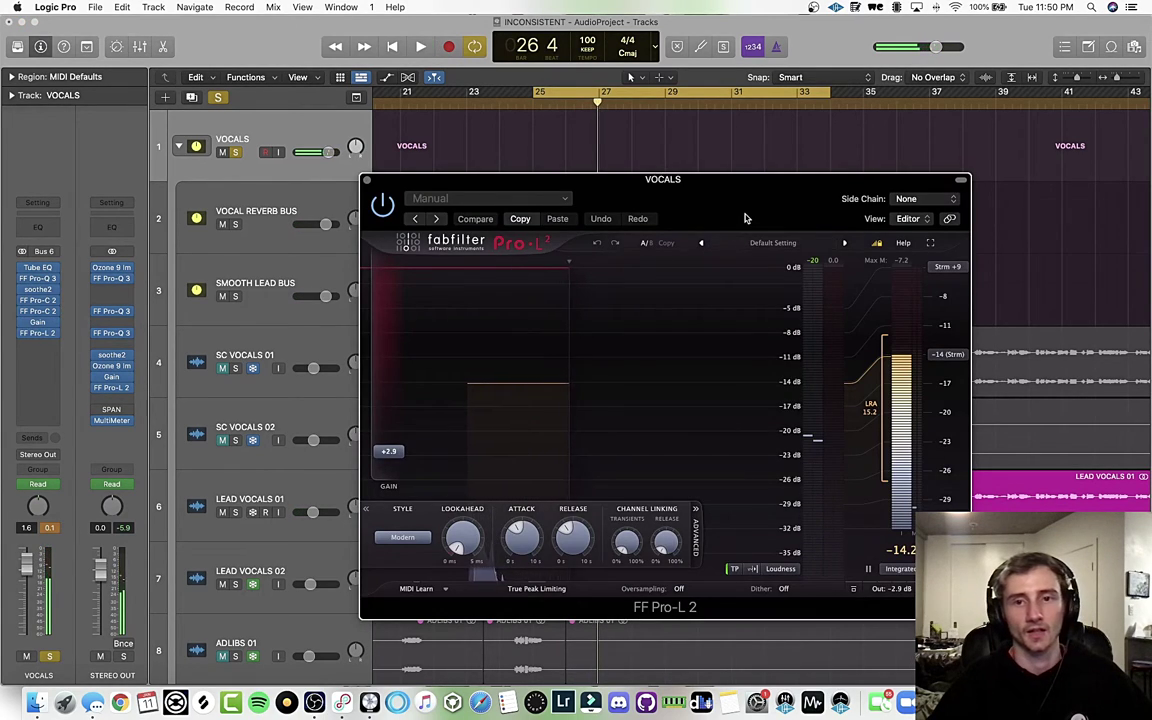
{"action": "left_click_drag", "start_coordinate": [755, 218], "coordinate": [669, 168]}
{"action": "key", "text": "space"}
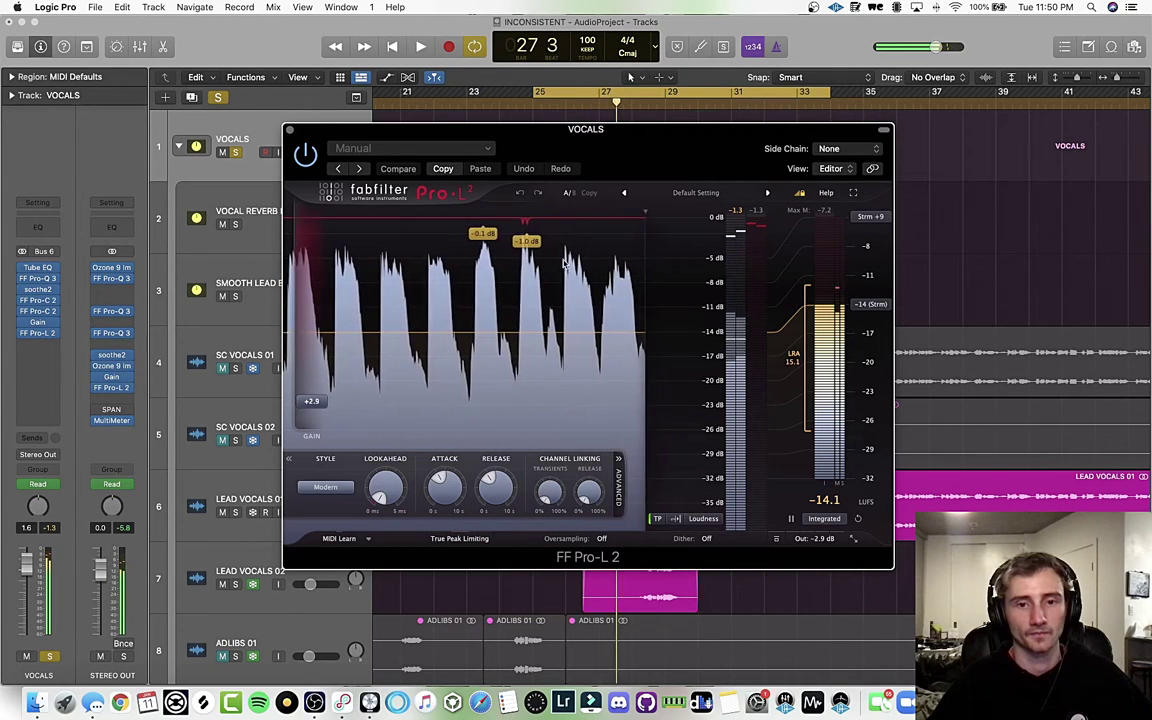
{"action": "key", "text": "space"}
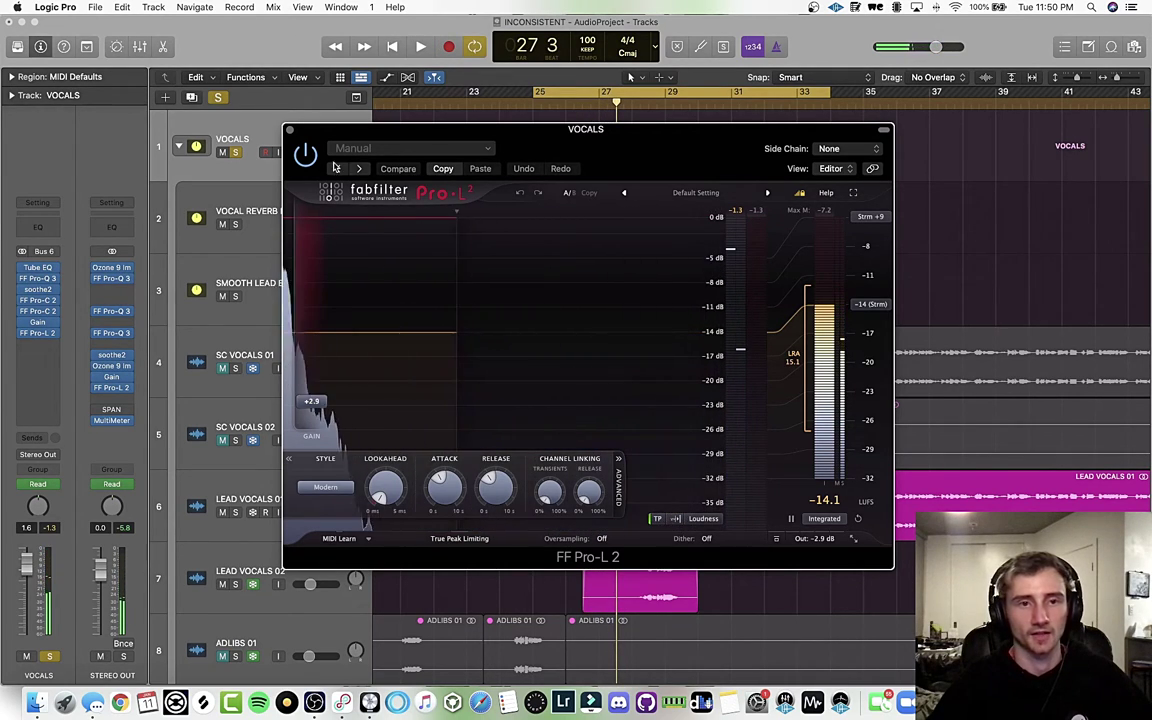
{"action": "left_click", "coordinate": [289, 131]}
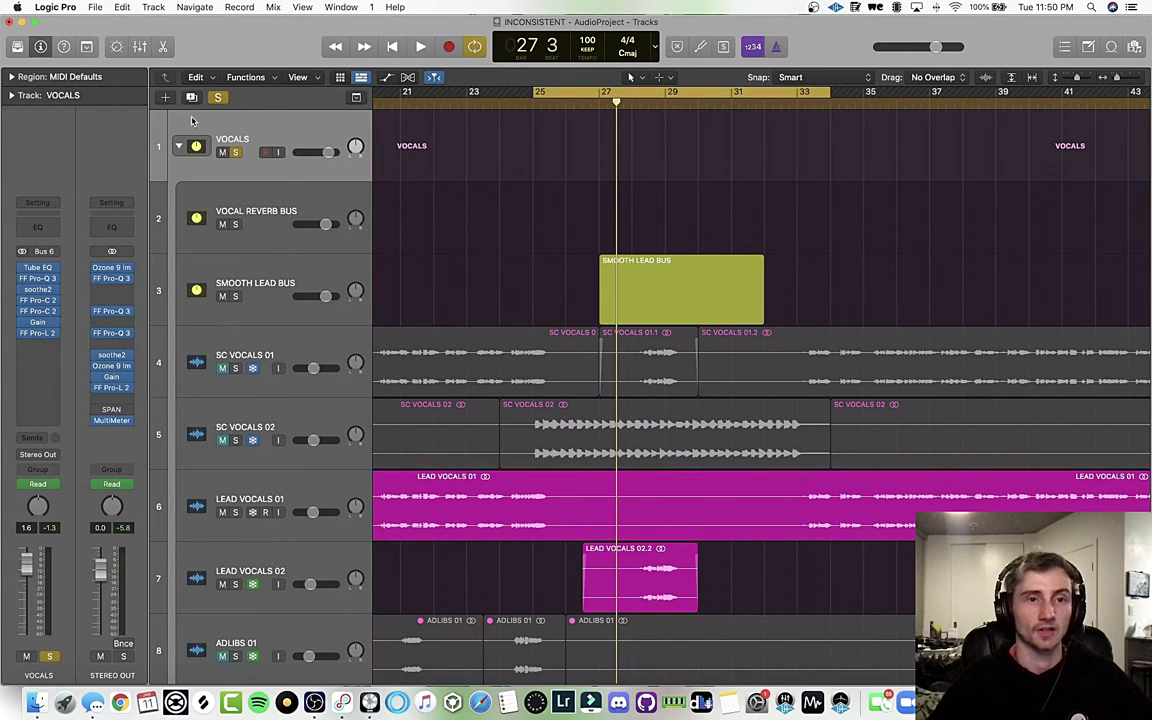
- Play the full mix with the VOCALS stack unsoloed, review its first FF Pro-C 2 reacting to Audio 5, and close it
{"action": "key", "text": "space"}
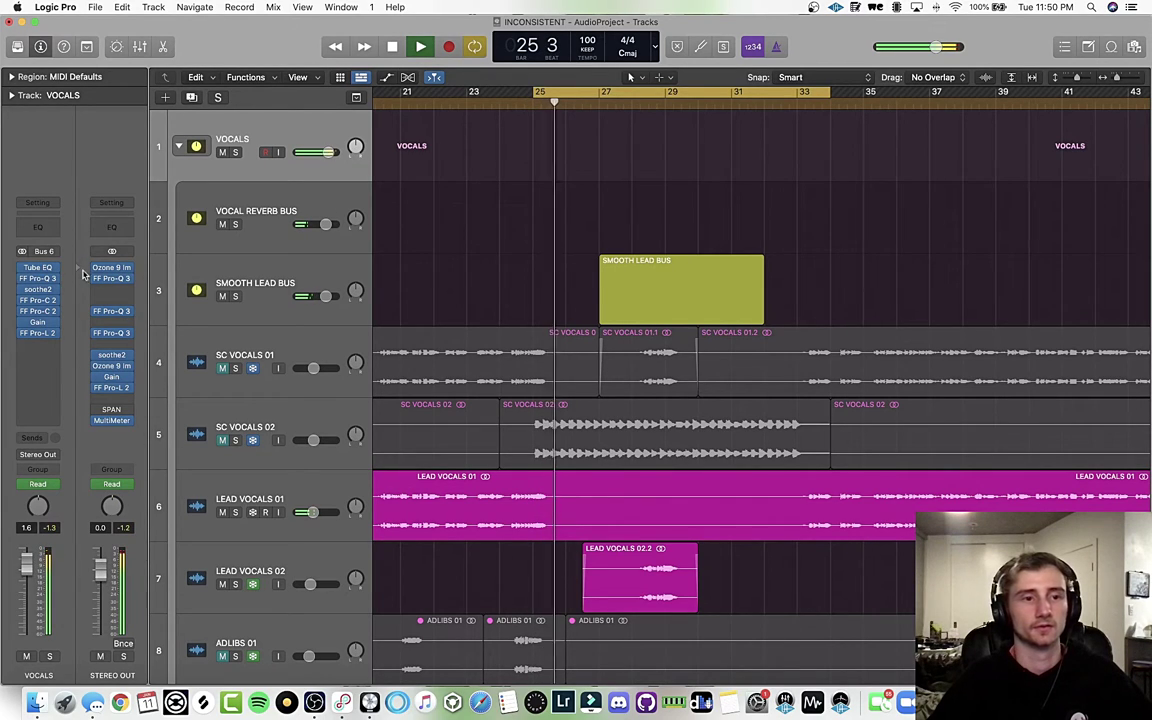
{"action": "left_click", "coordinate": [37, 300]}
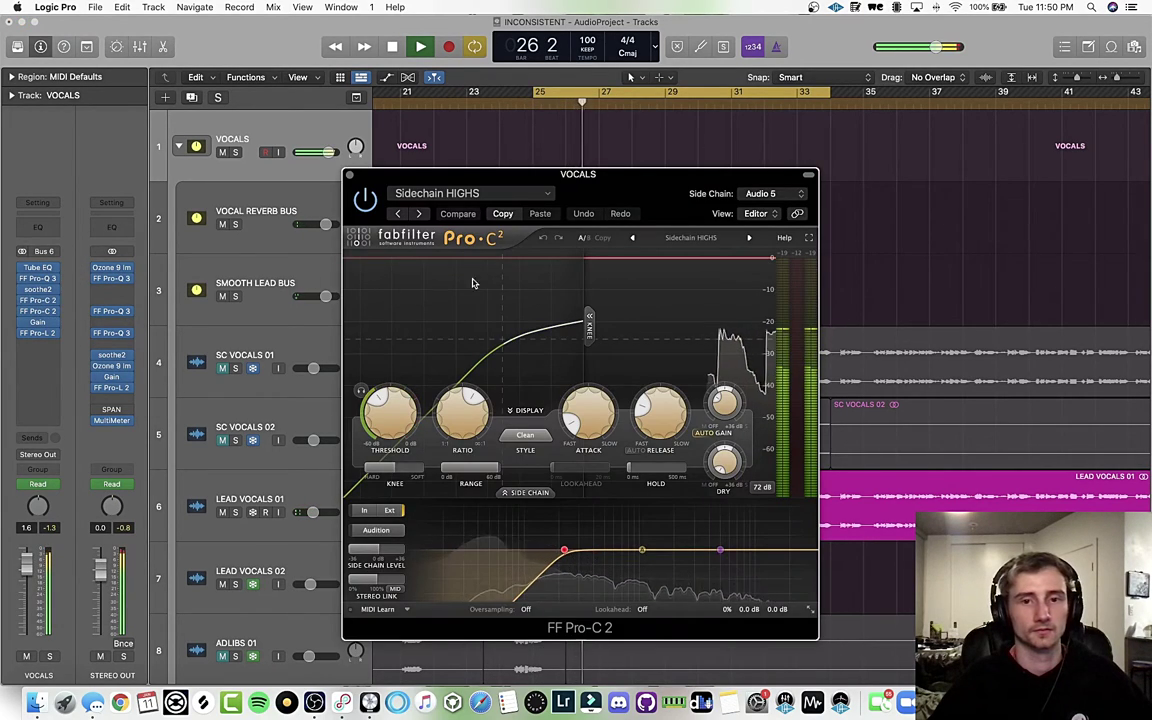
{"action": "left_click_drag", "start_coordinate": [645, 203], "coordinate": [589, 170]}
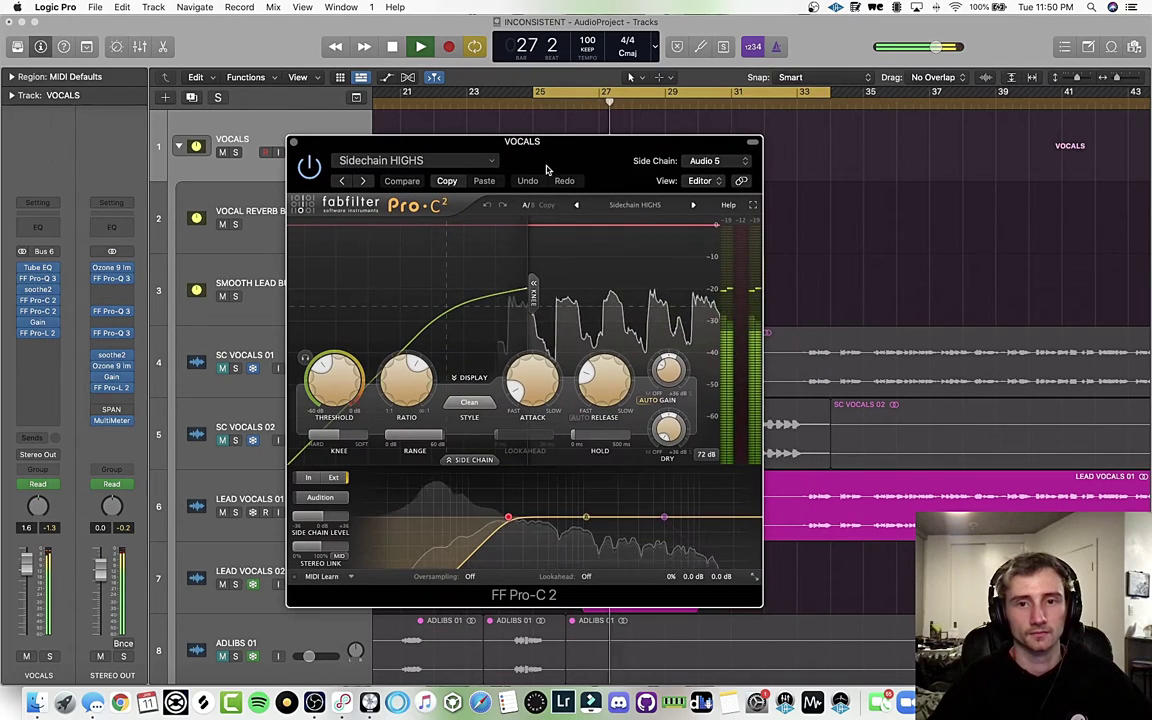
{"action": "left_click", "coordinate": [295, 144]}
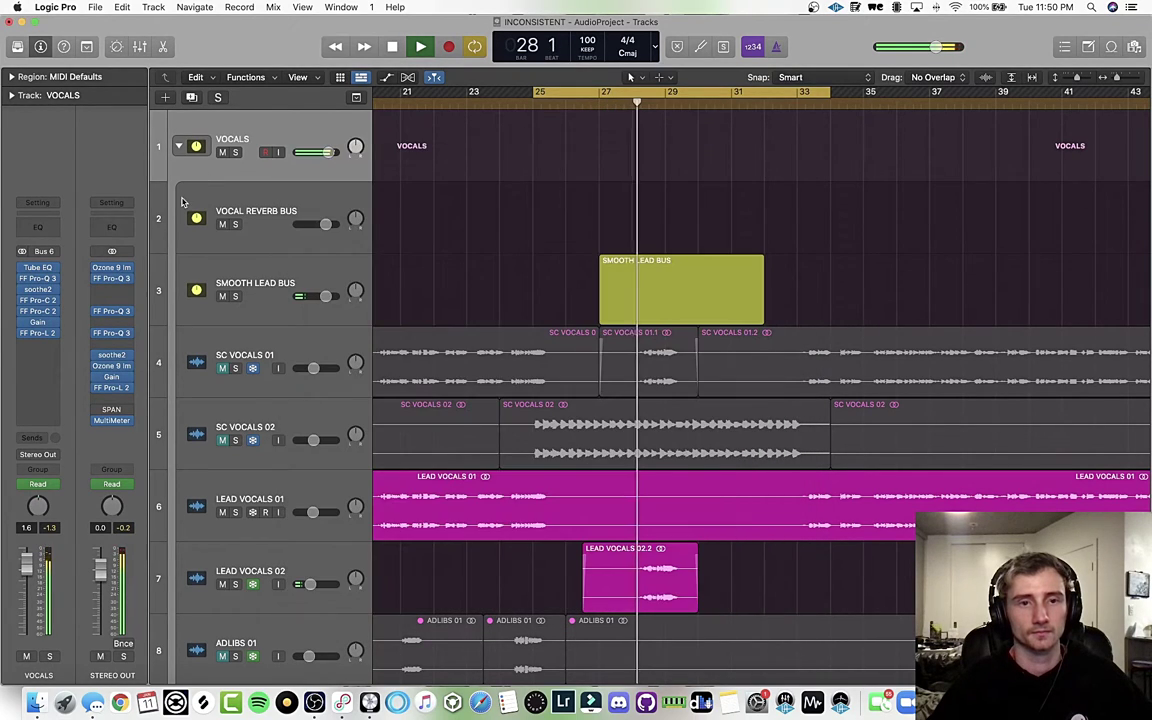
- Review the VOCALS stack's second FF Pro-C 2 with no side chain during playback, stop playback, and close it
{"action": "left_click", "coordinate": [38, 311]}
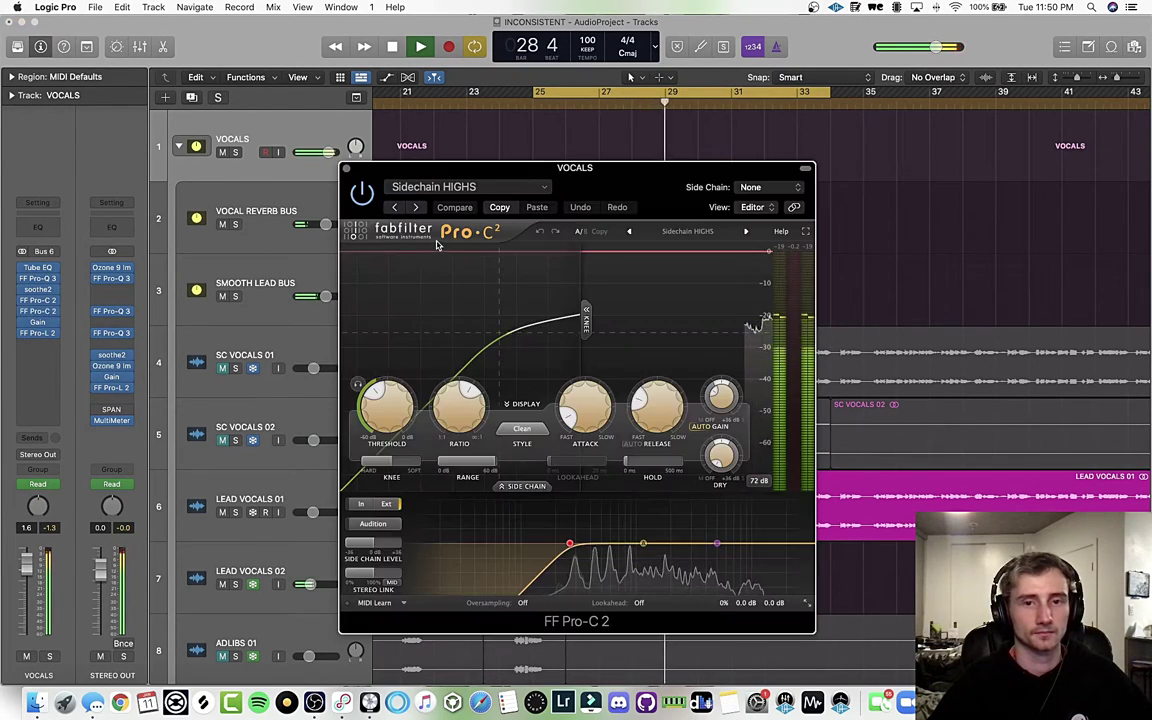
{"action": "left_click_drag", "start_coordinate": [596, 193], "coordinate": [562, 173]}
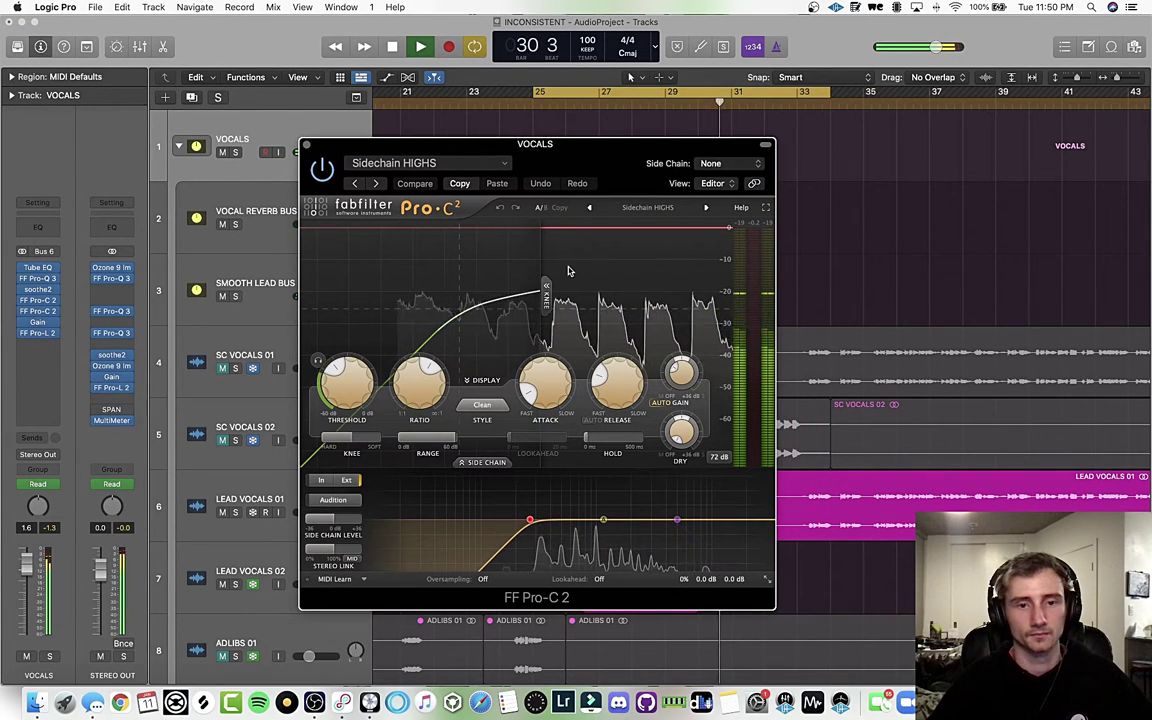
{"action": "key", "text": "space"}
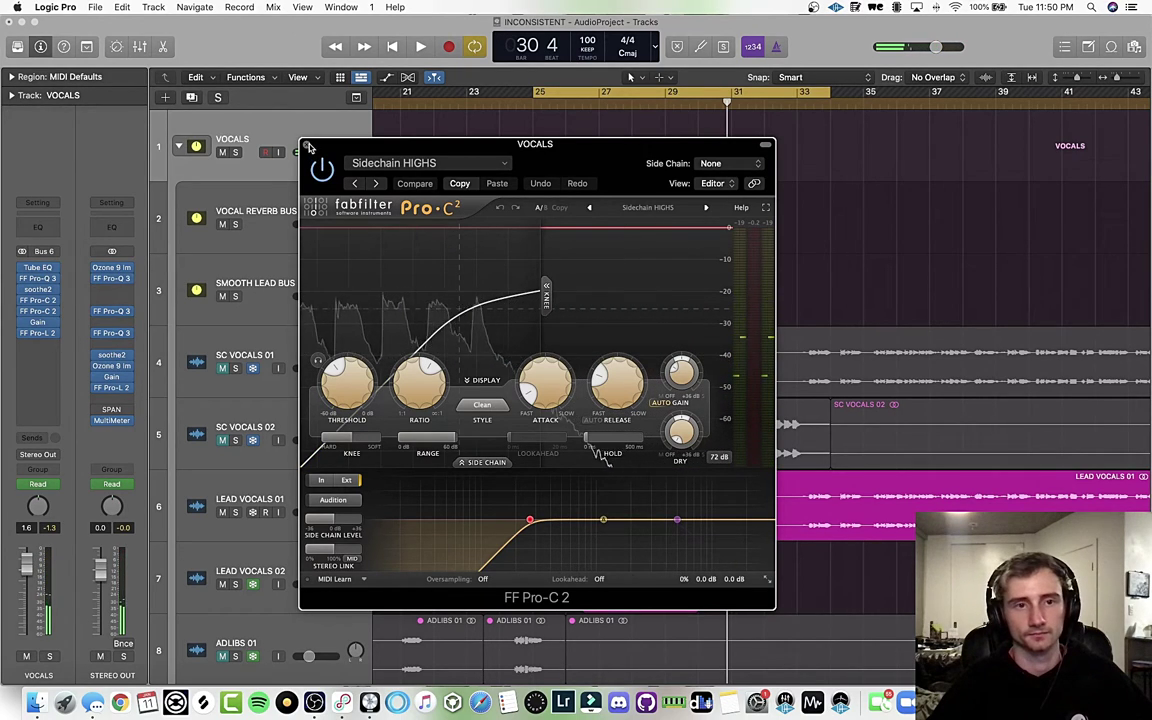
{"action": "key", "text": "super+w"}
- Turn off the cycle range and start playback from about bar 15
{"action": "left_click", "coordinate": [641, 103]}
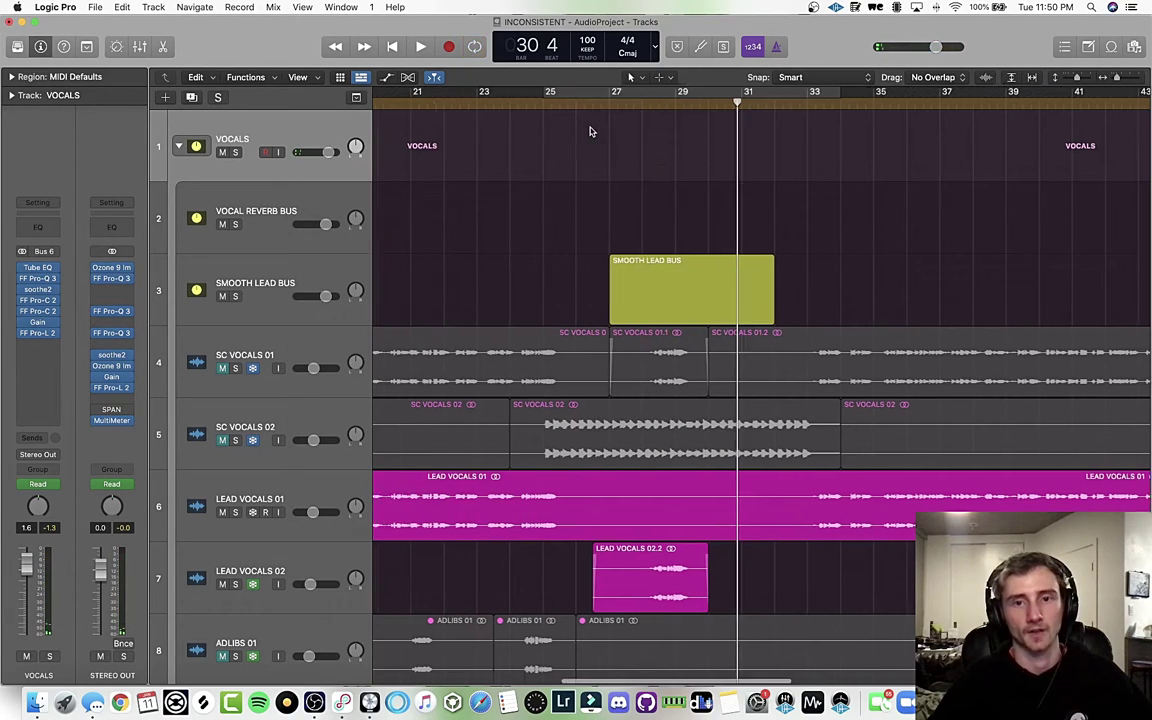
{"action": "scroll", "coordinate": [591, 128], "scroll_direction": "left", "scroll_amount": 10}
{"action": "scroll", "coordinate": [690, 100], "scroll_direction": "right", "scroll_amount": 5}
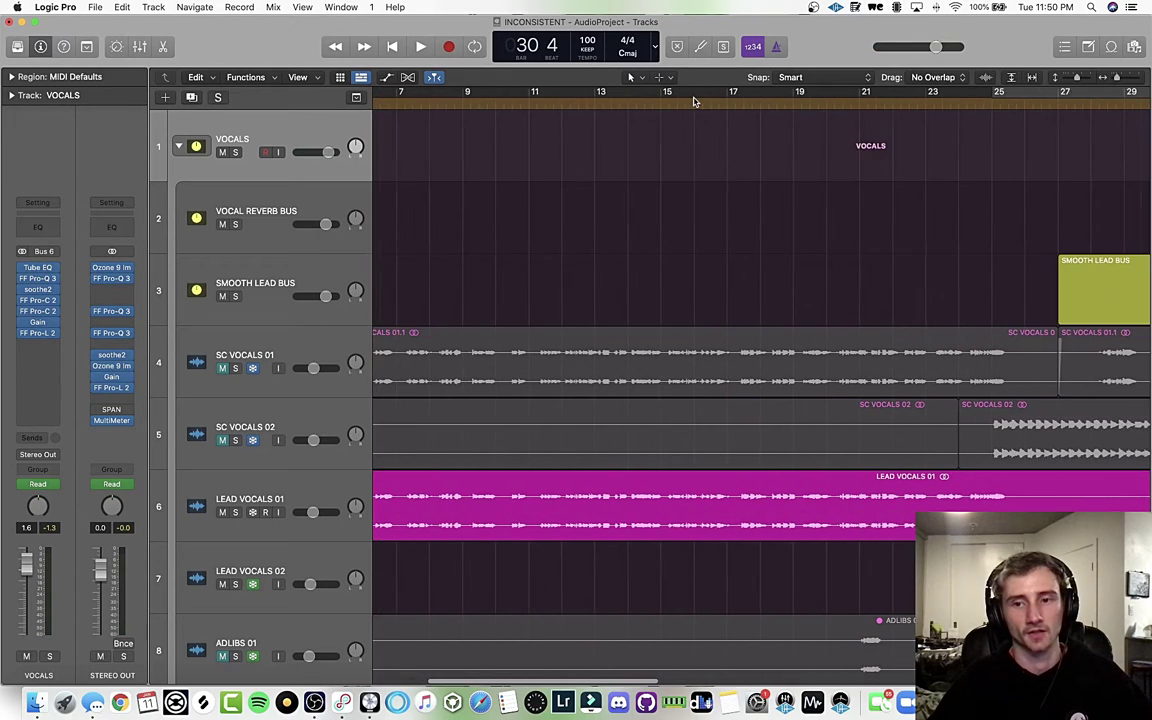
{"action": "key", "text": "space"}
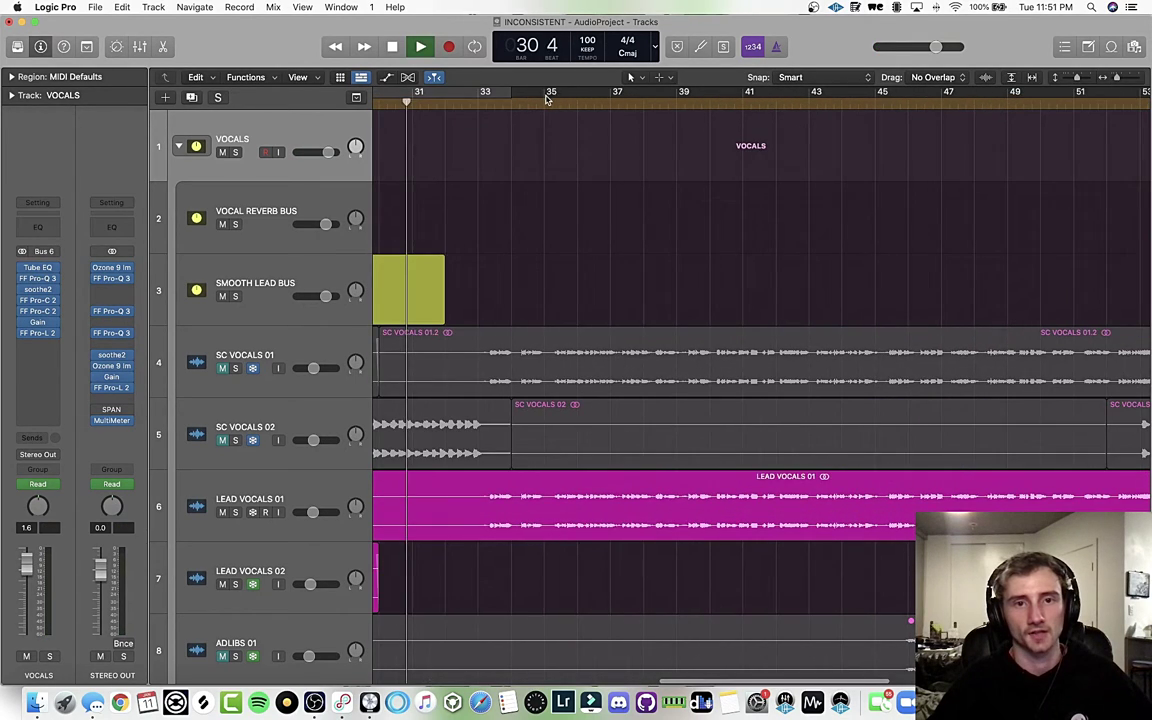
{"action": "scroll", "coordinate": [550, 97], "scroll_direction": "left", "scroll_amount": 10}
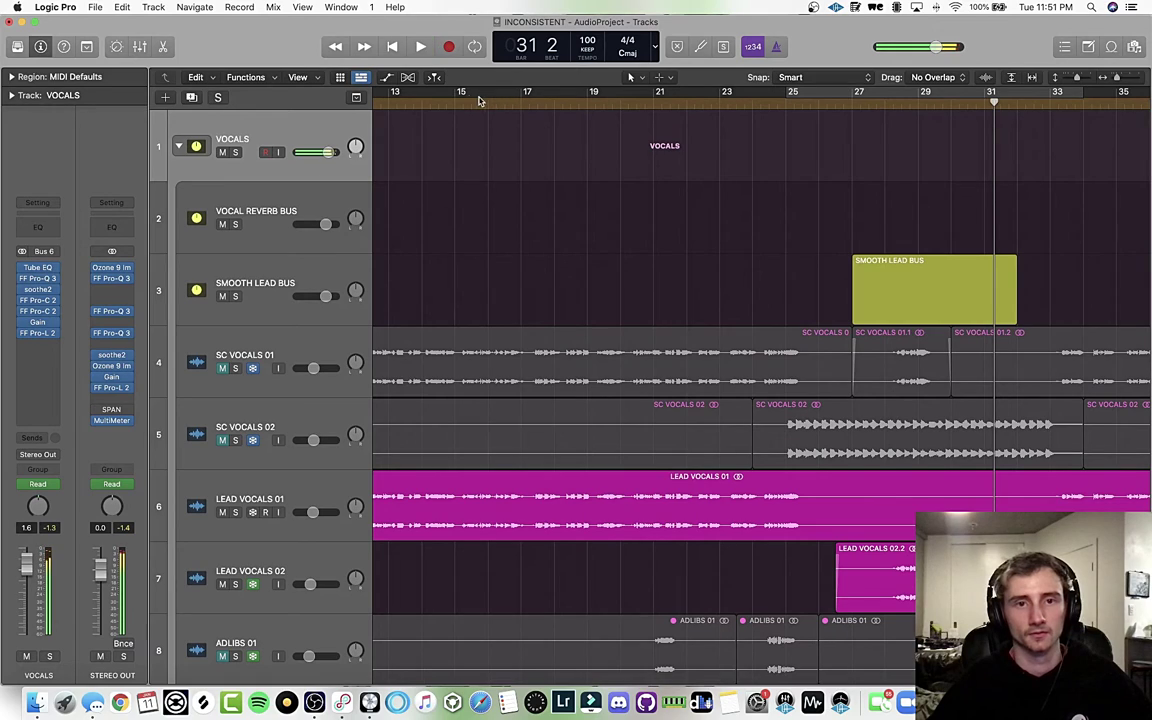
{"action": "left_click", "coordinate": [461, 93]}
{"action": "key", "text": "space"}
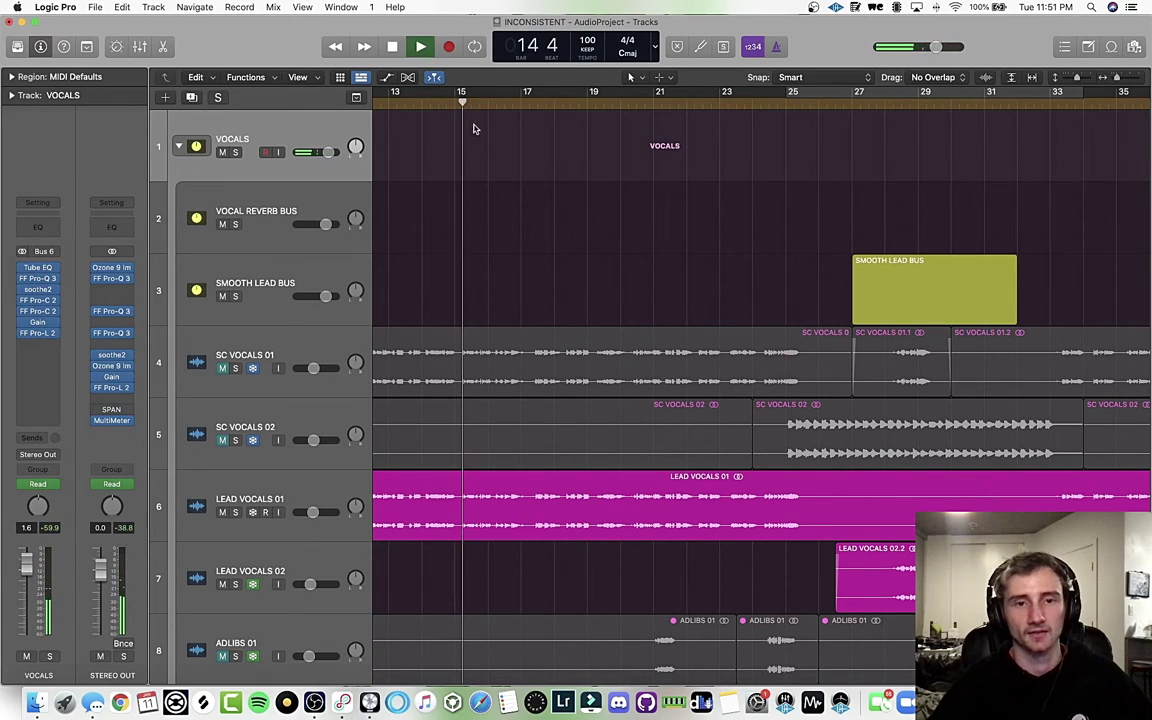
{"action": "scroll", "coordinate": [473, 137], "scroll_direction": "left", "scroll_amount": 1}
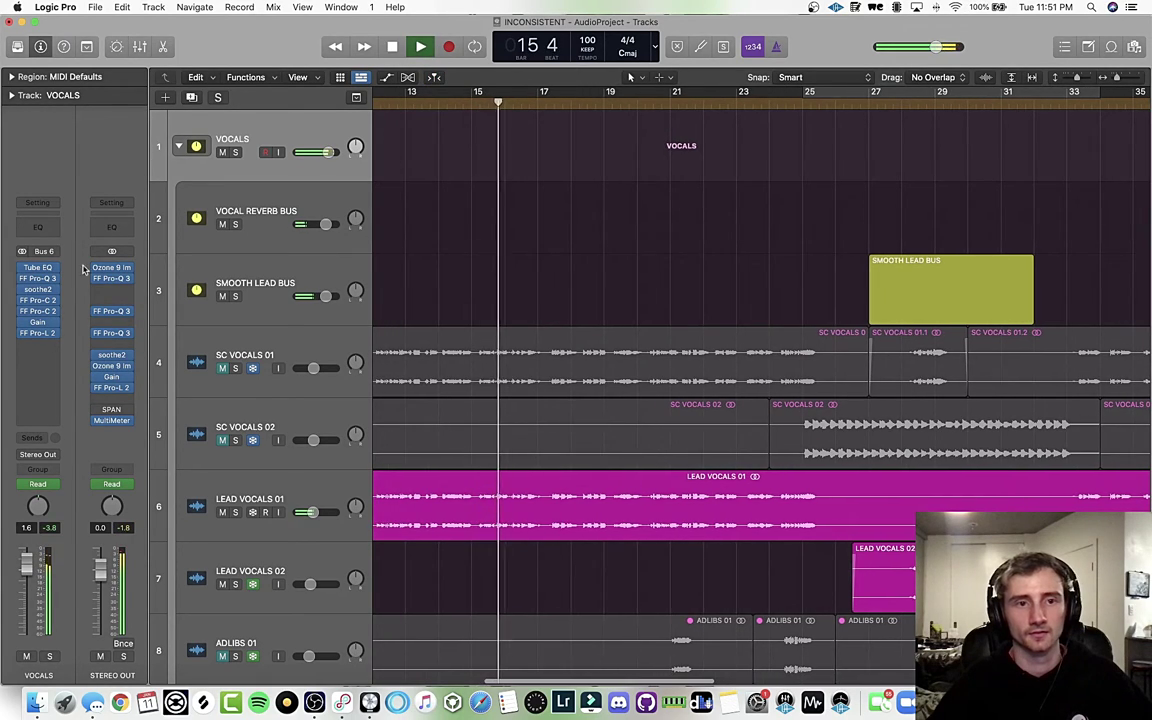
- Review both FF Pro-C 2 compressors on the VOCALS stack during the verse playback, and close their windows
{"action": "left_click", "coordinate": [37, 300]}
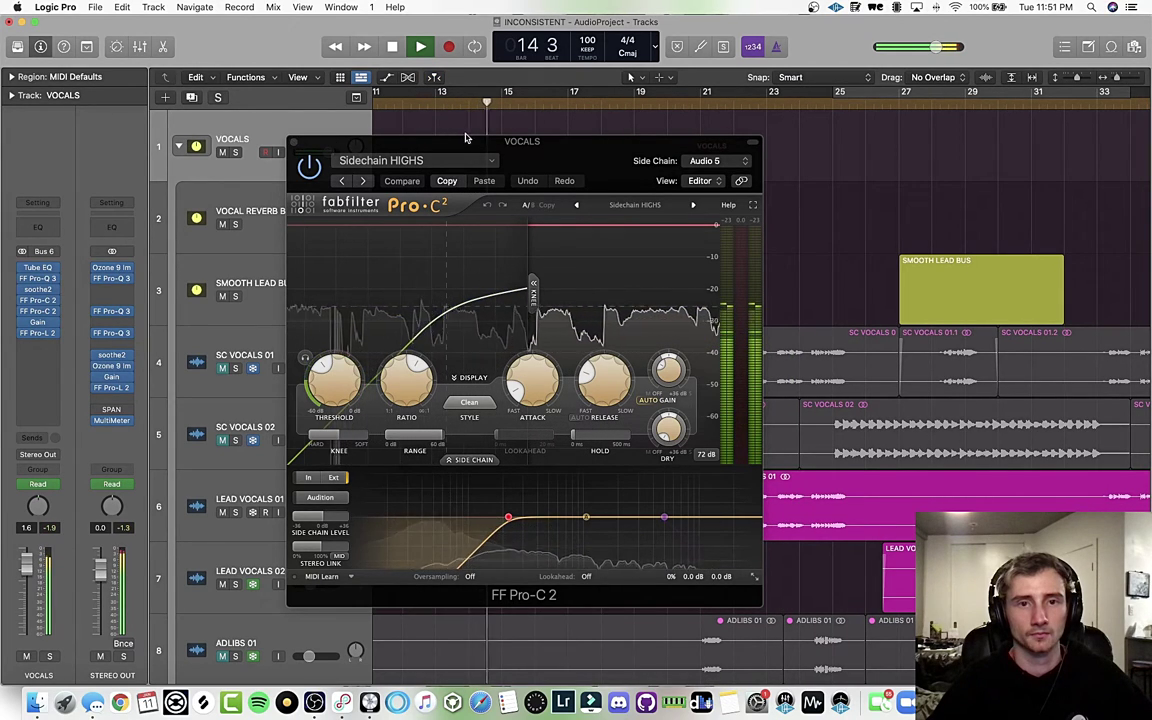
{"action": "left_click", "coordinate": [39, 312]}
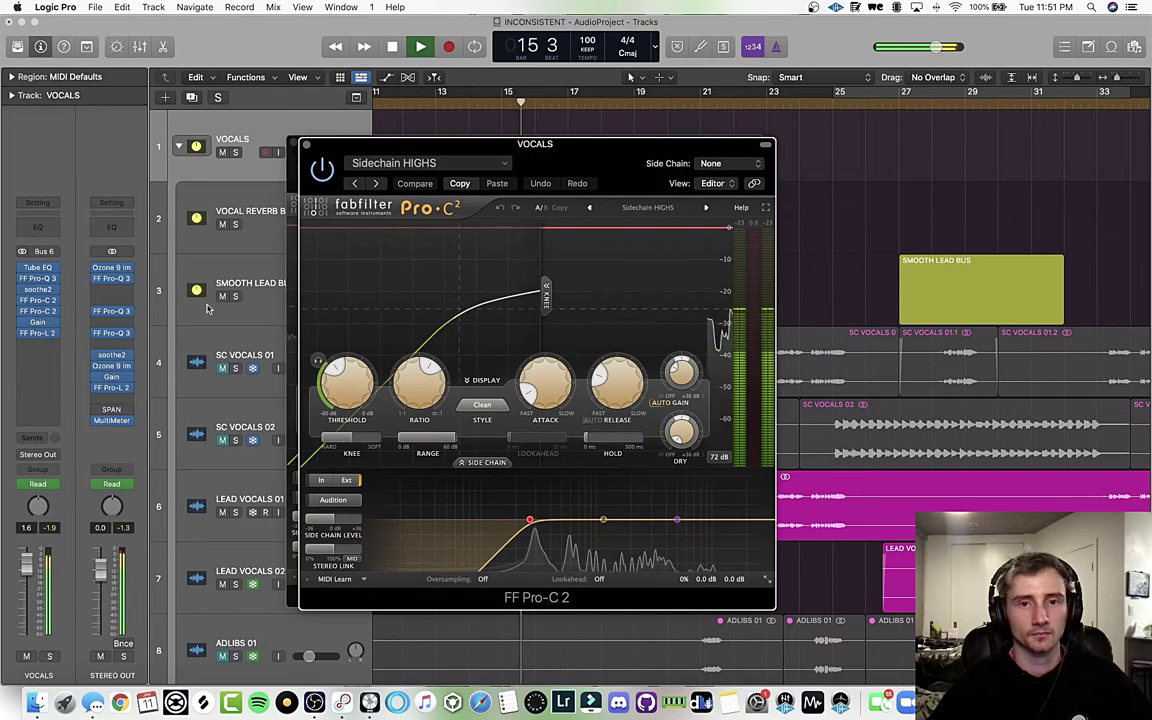
{"action": "left_click", "coordinate": [307, 145]}
{"action": "left_click", "coordinate": [298, 129]}
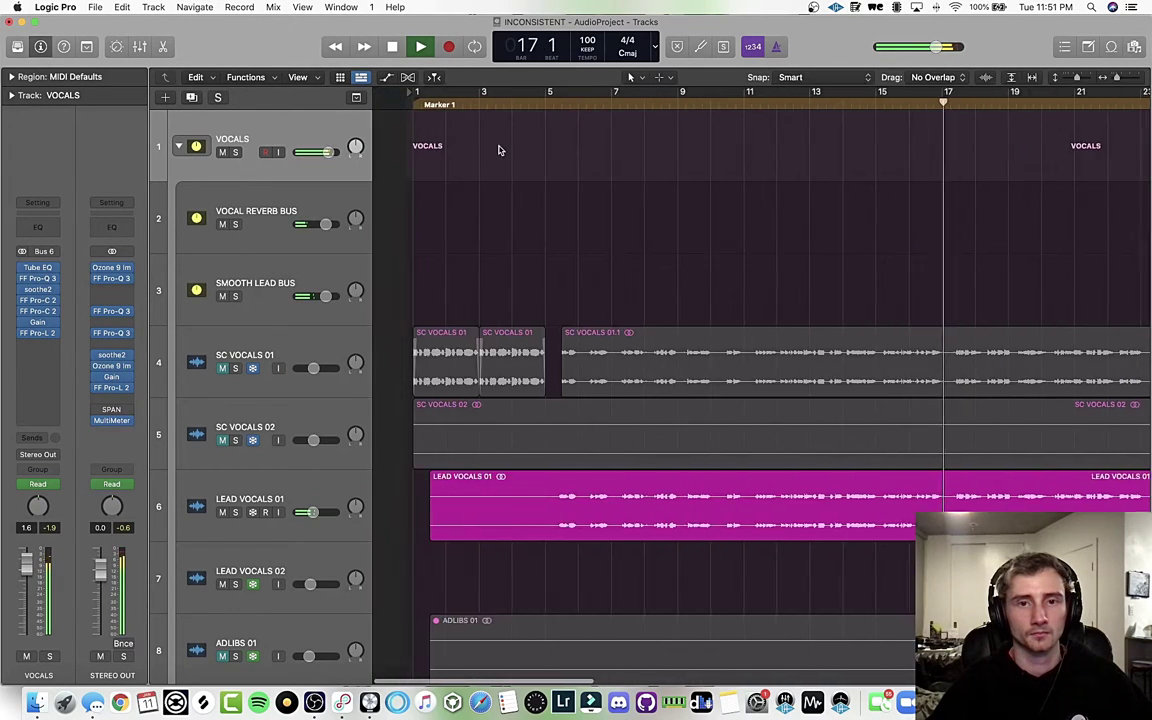
- Open both FF Pro-C 2 compressors on the VOCALS stack and play the drop from about bar 54
{"action": "scroll", "coordinate": [500, 150], "scroll_direction": "right", "scroll_amount": 15}
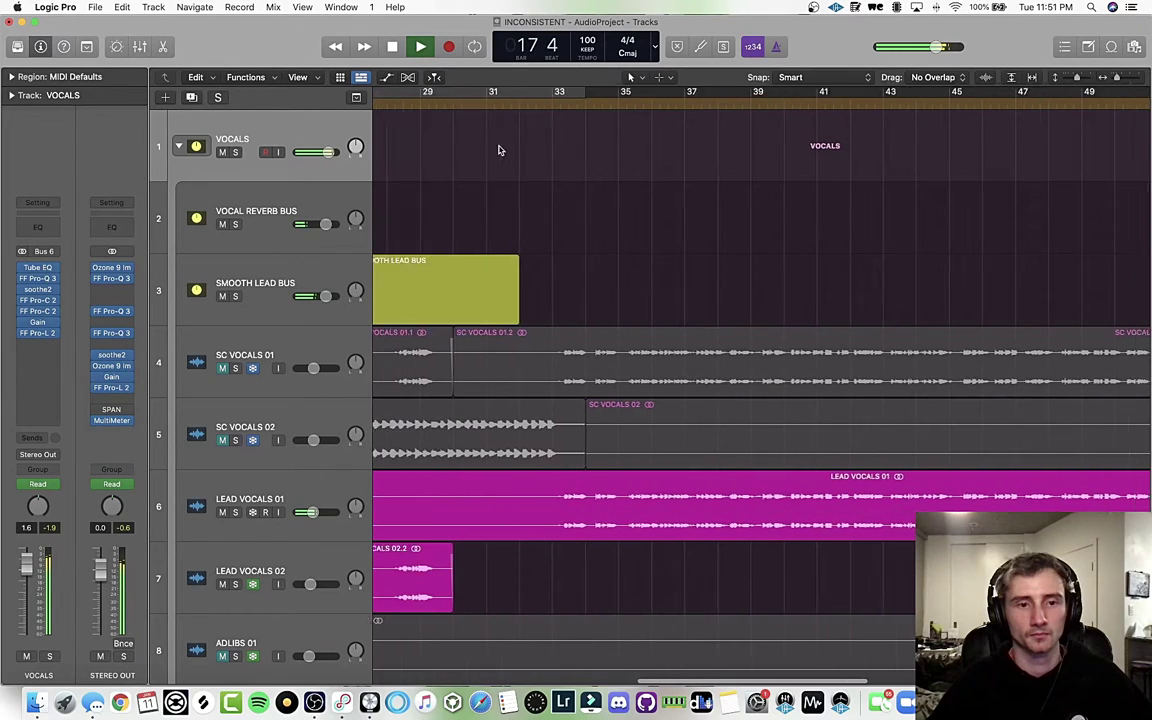
{"action": "scroll", "coordinate": [500, 150], "scroll_direction": "left", "scroll_amount": 2}
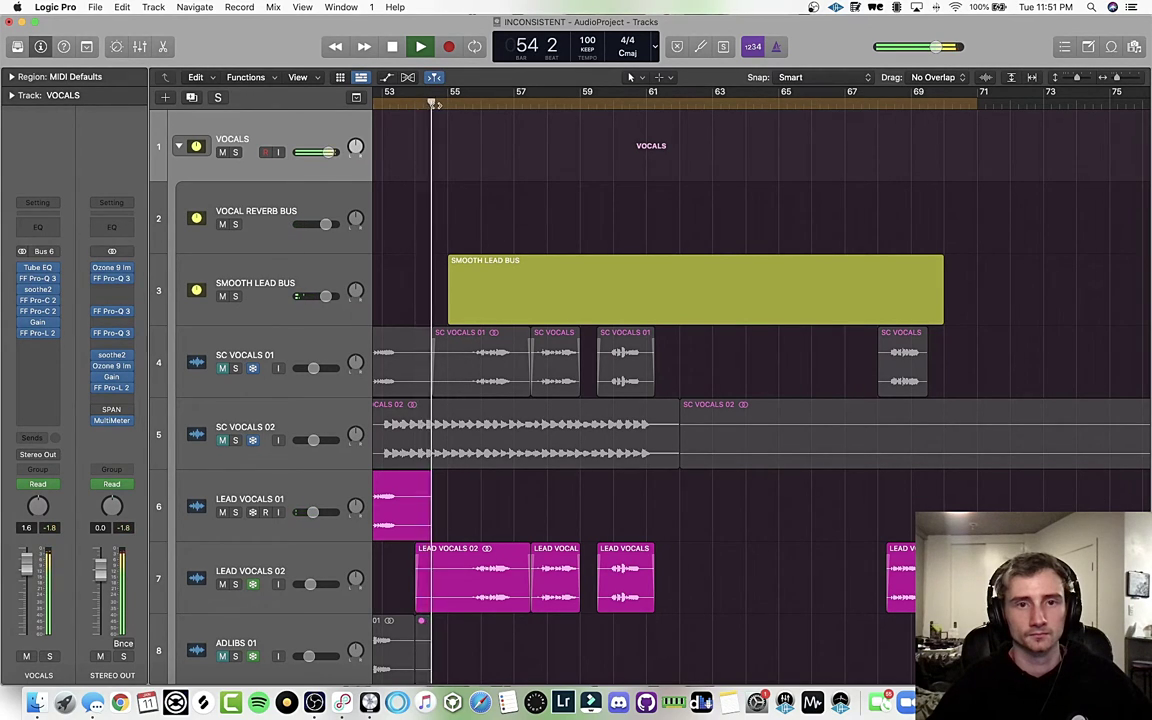
{"action": "scroll", "coordinate": [436, 105], "scroll_direction": "left", "scroll_amount": 2}
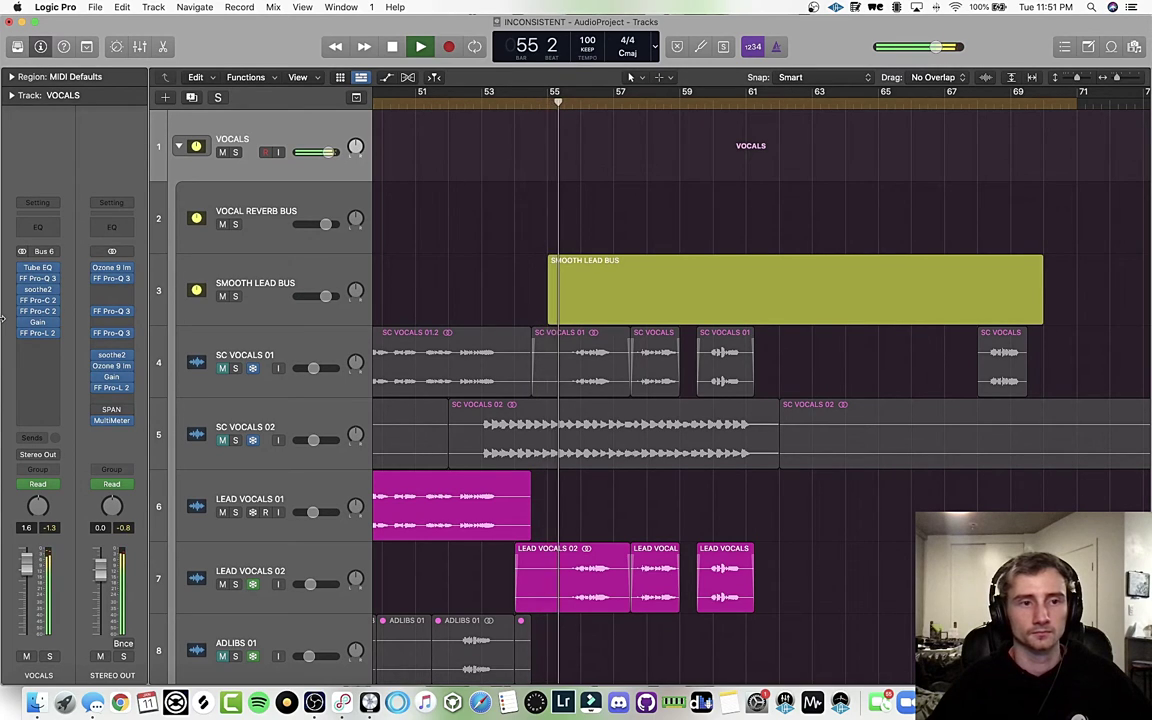
{"action": "left_click", "coordinate": [38, 311]}
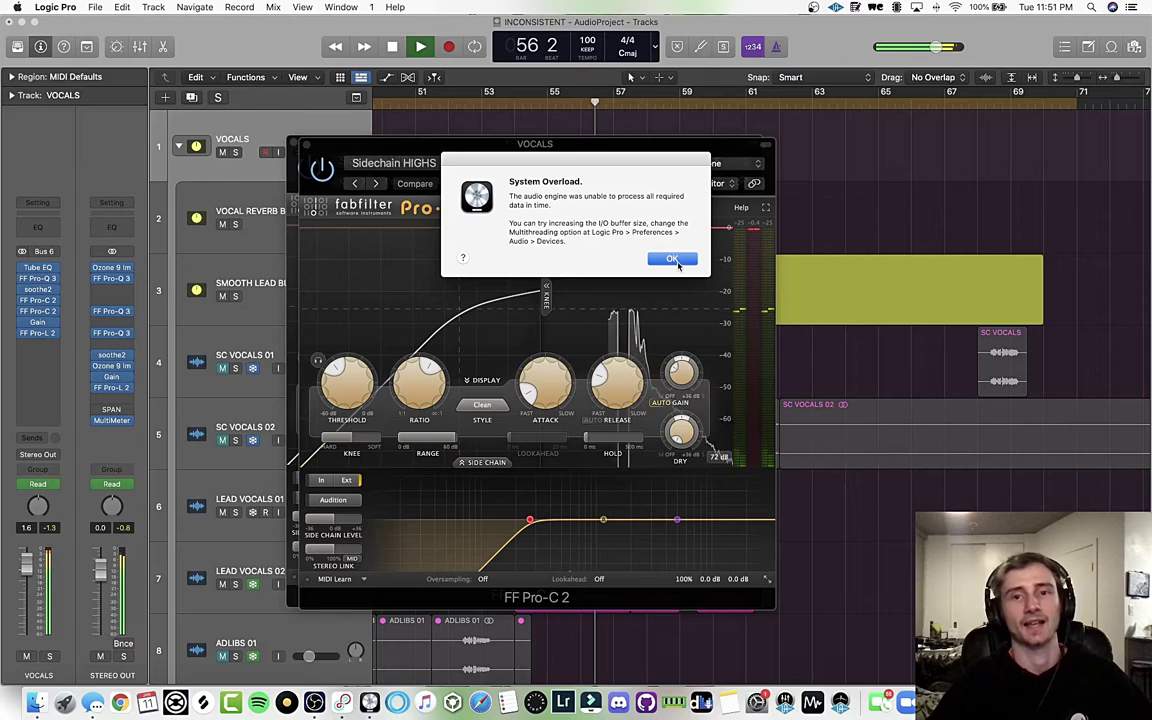
{"action": "left_click", "coordinate": [672, 260]}
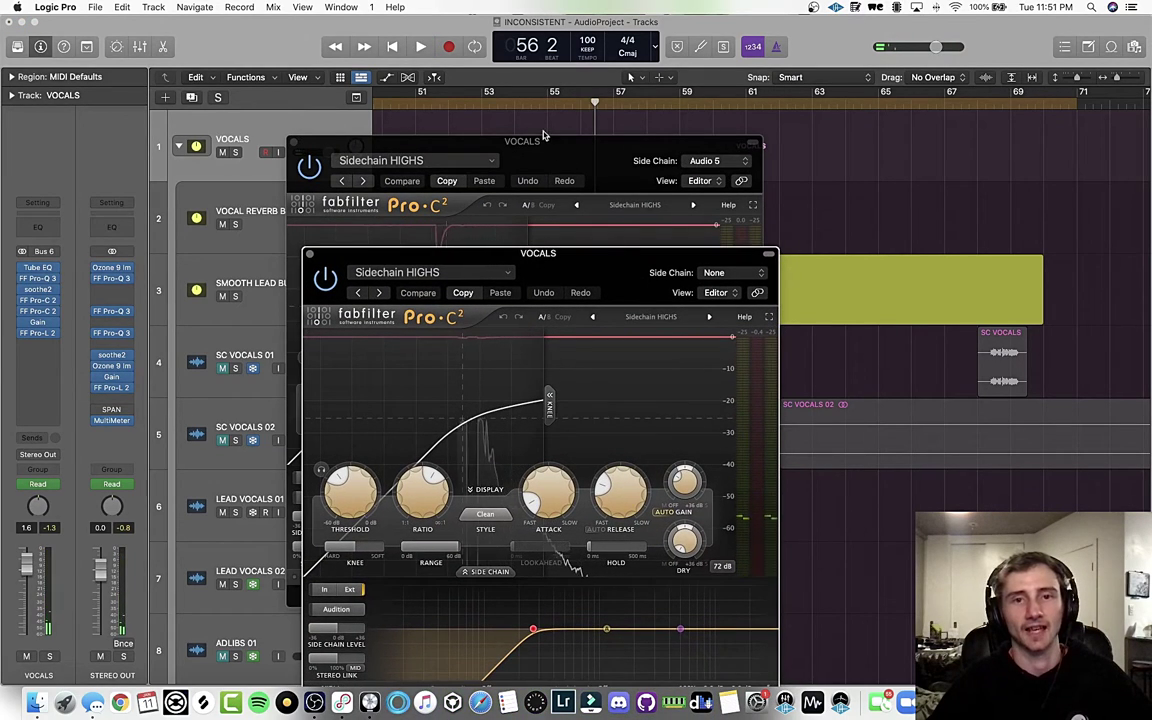
{"action": "key", "text": "space"}
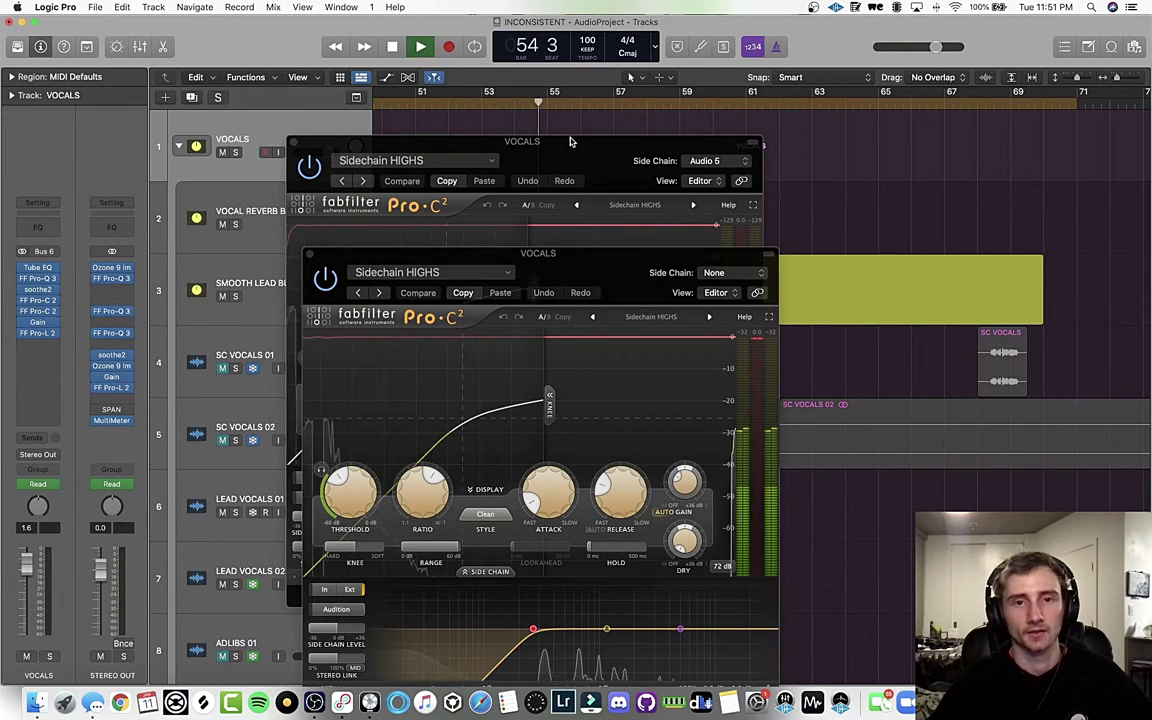
- Spread out the two FF Pro-C 2 windows and compare their side-chain sources and gain reduction during the drop
{"action": "left_click_drag", "start_coordinate": [583, 157], "coordinate": [389, 104]}
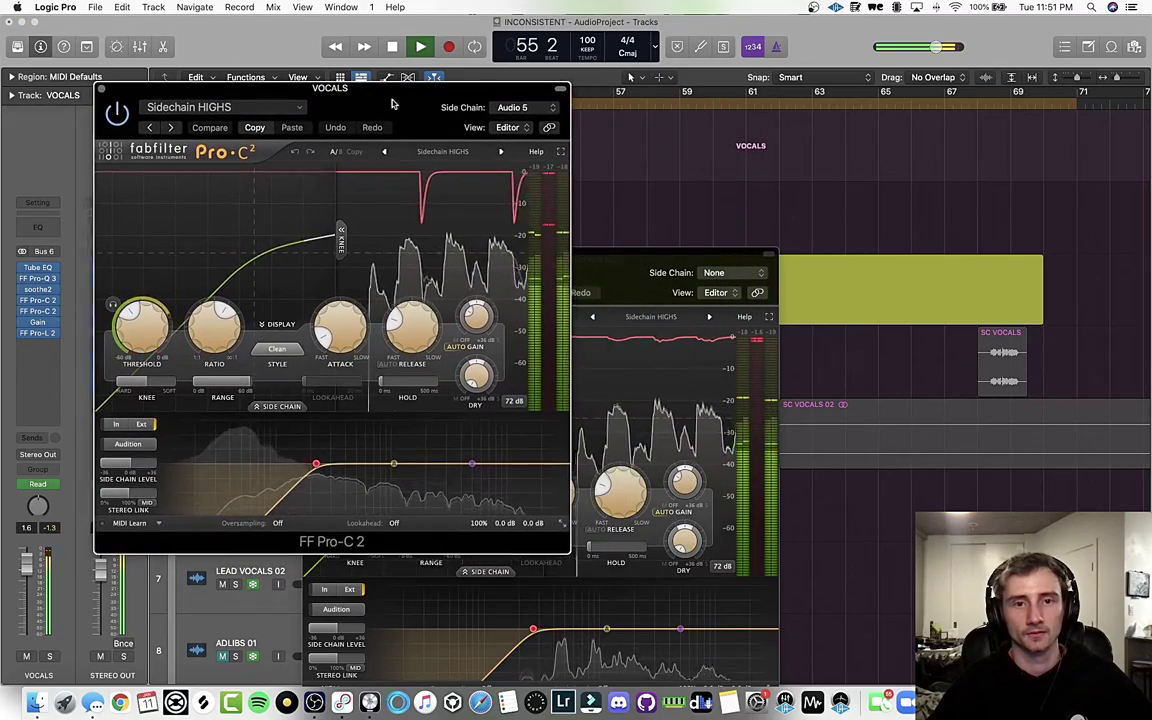
{"action": "left_click_drag", "start_coordinate": [641, 260], "coordinate": [693, 213]}
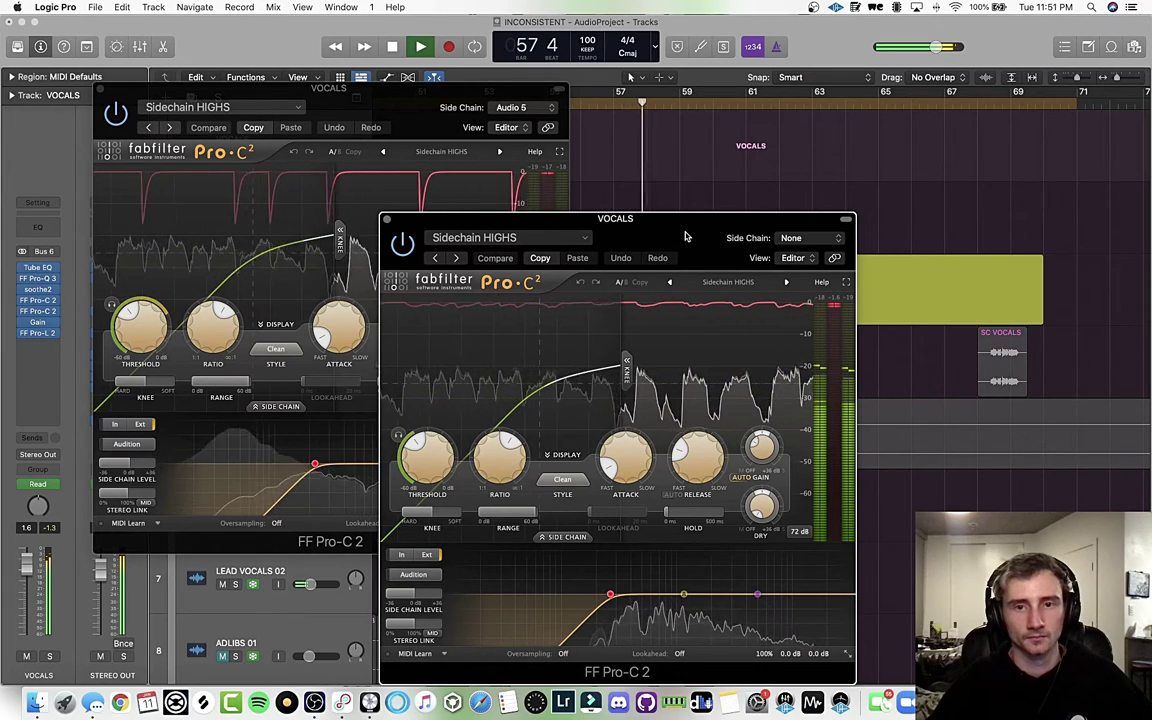
{"action": "left_click_drag", "start_coordinate": [686, 236], "coordinate": [660, 234]}
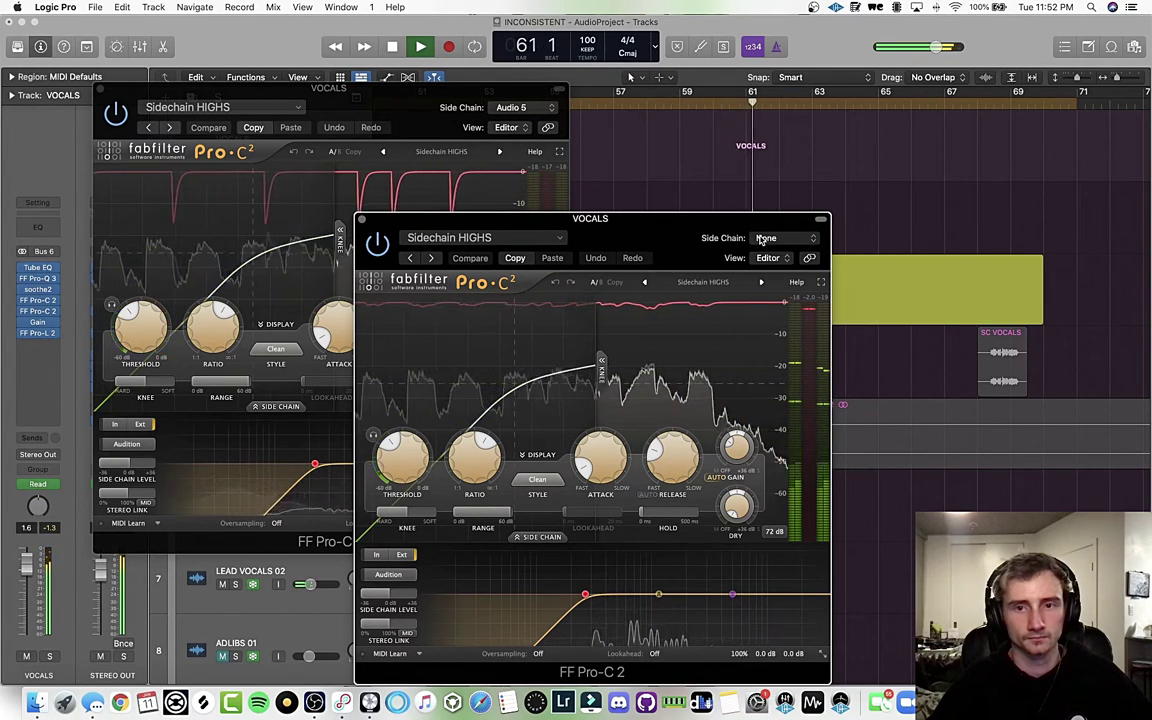
{"action": "left_click_drag", "start_coordinate": [664, 233], "coordinate": [652, 204]}
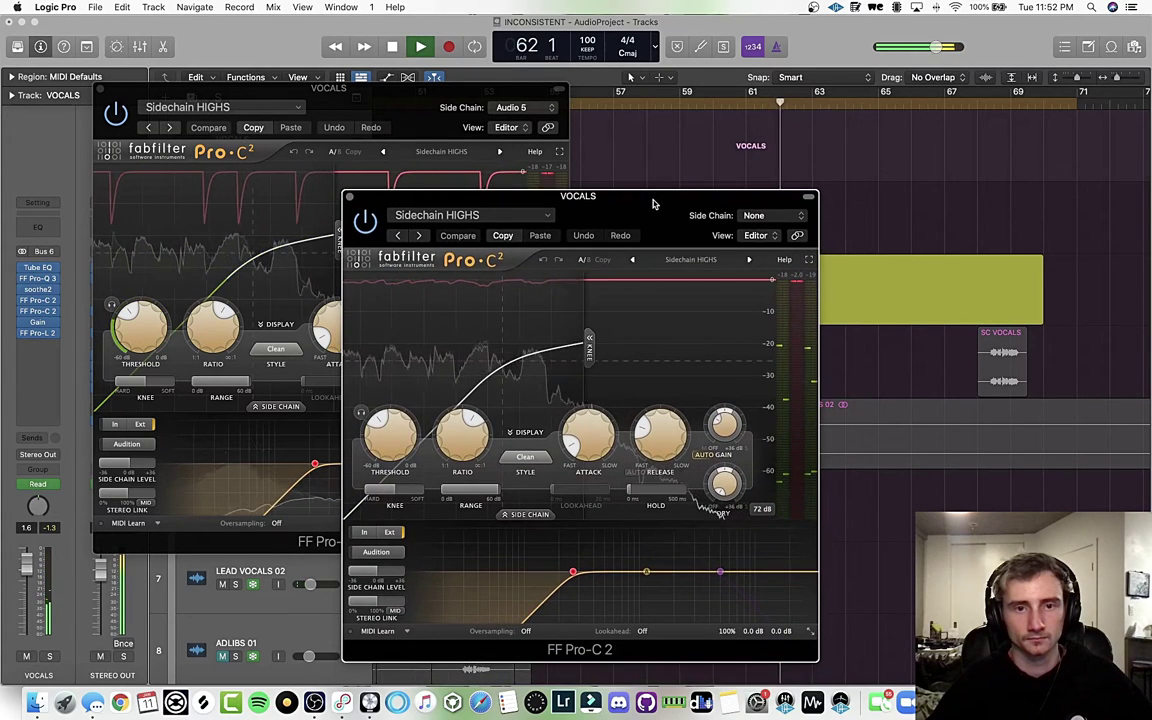
- Clear the first FF Pro-C 2's side-chain source to None, and reassign it to SC KICK HIGH 01 (Audio 5)
{"action": "left_click", "coordinate": [510, 108]}
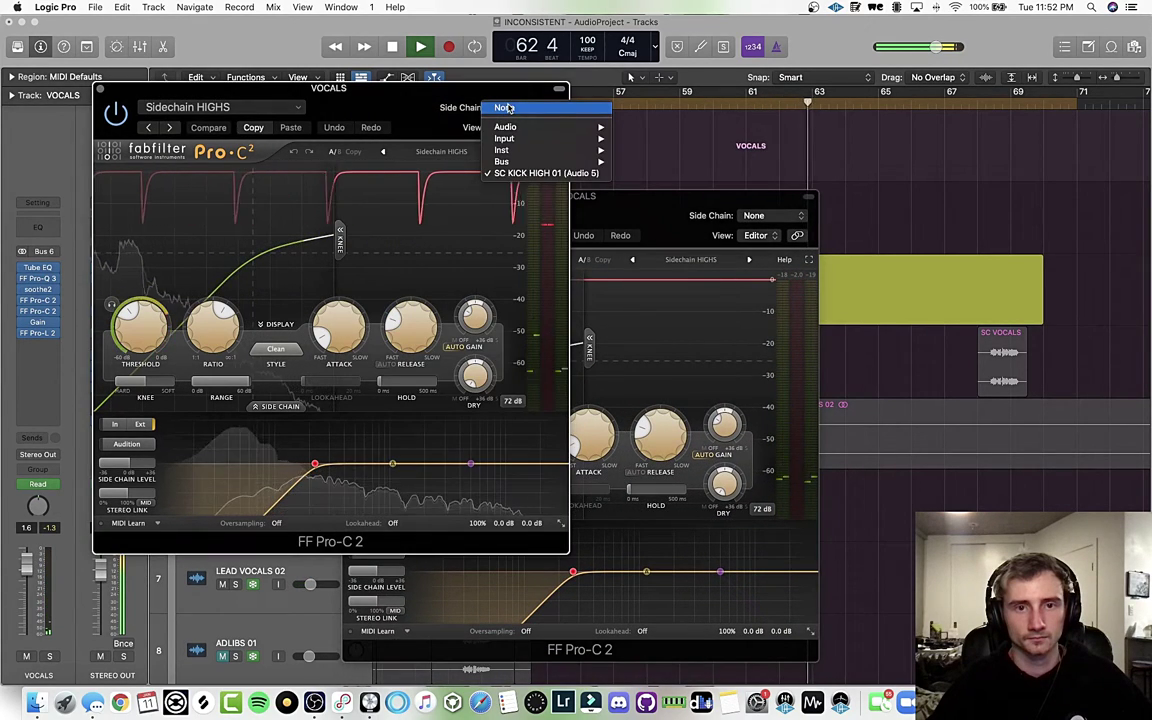
{"action": "left_click", "coordinate": [504, 108]}
{"action": "left_click", "coordinate": [508, 108]}
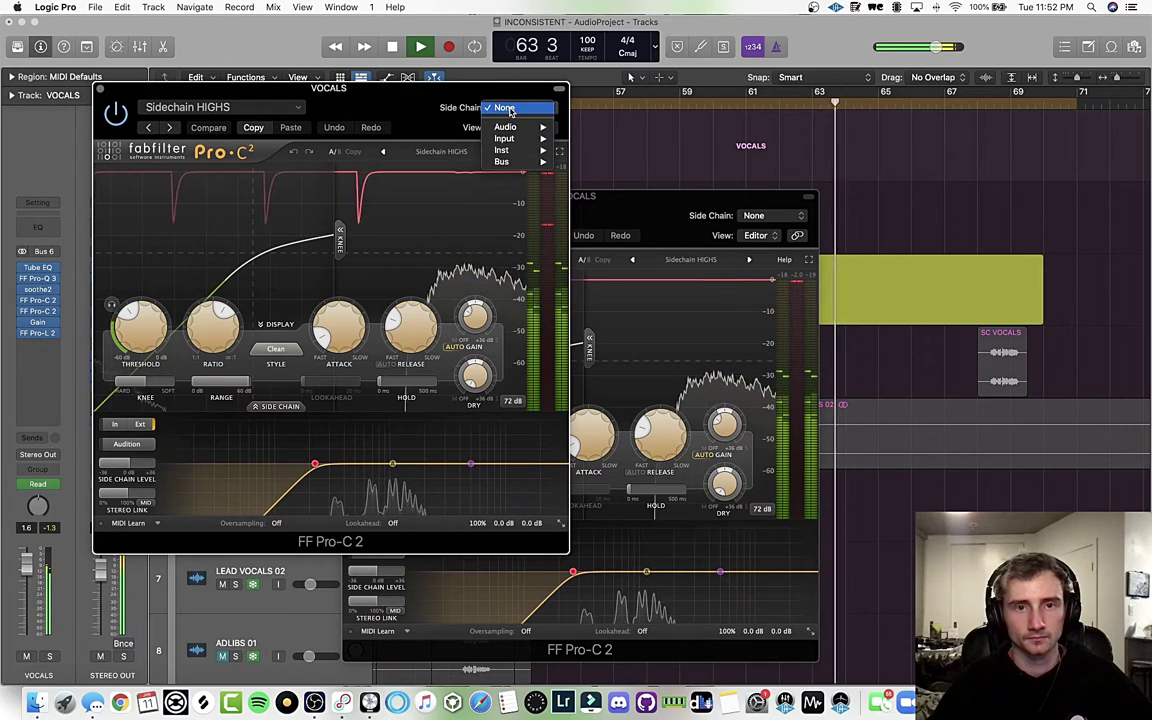
{"action": "mouse_move", "coordinate": [510, 129]}
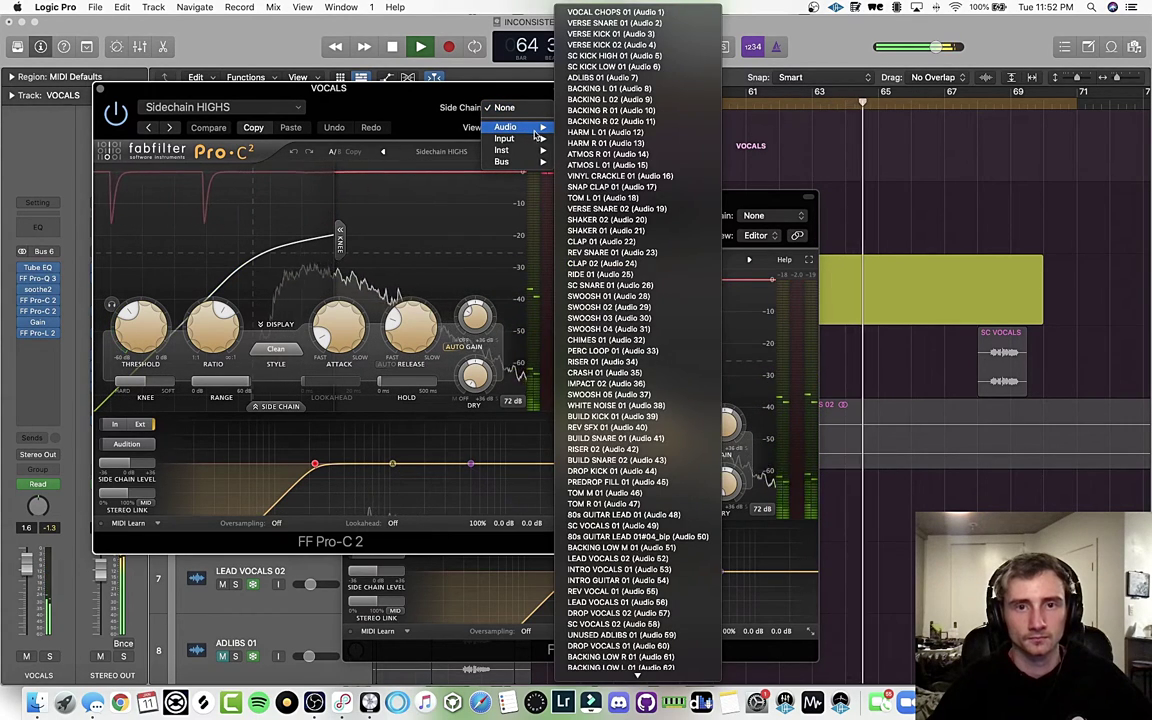
{"action": "left_click", "coordinate": [612, 56]}
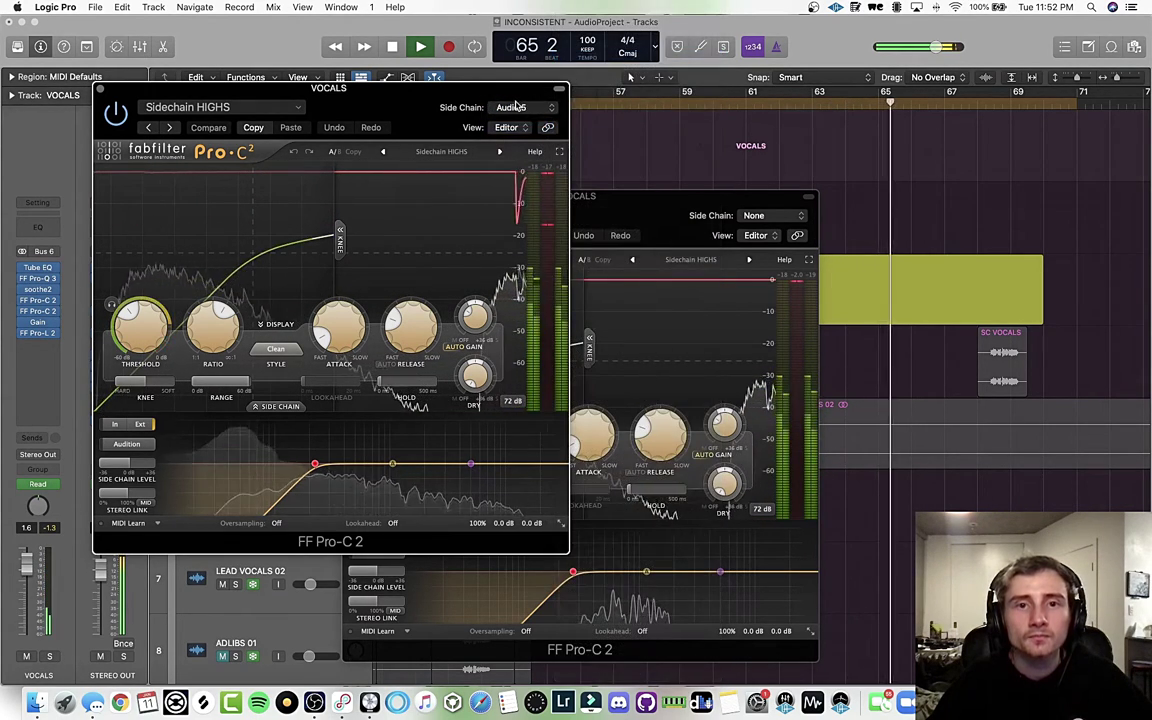
- Set the side-chain source of the VOCALS stack's second FF Pro-C 2 to SC SNARE 01 (Audio 26)
{"action": "left_click_drag", "start_coordinate": [645, 208], "coordinate": [641, 202]}
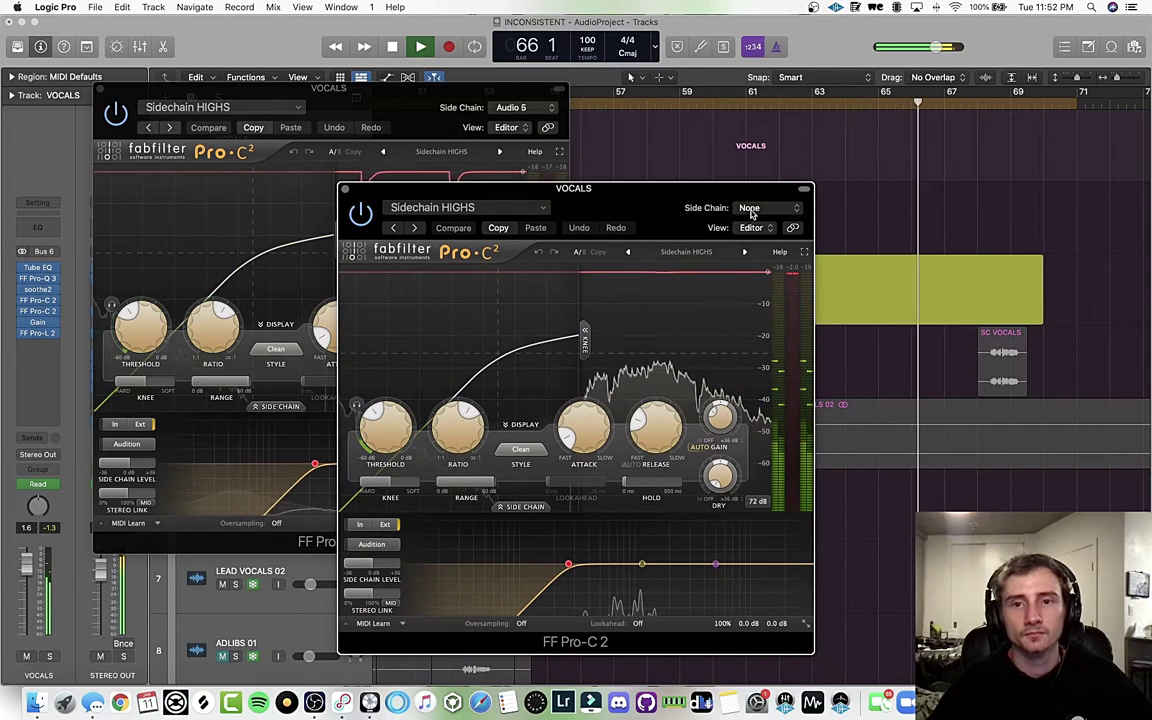
{"action": "left_click", "coordinate": [750, 209]}
{"action": "mouse_move", "coordinate": [768, 232]}
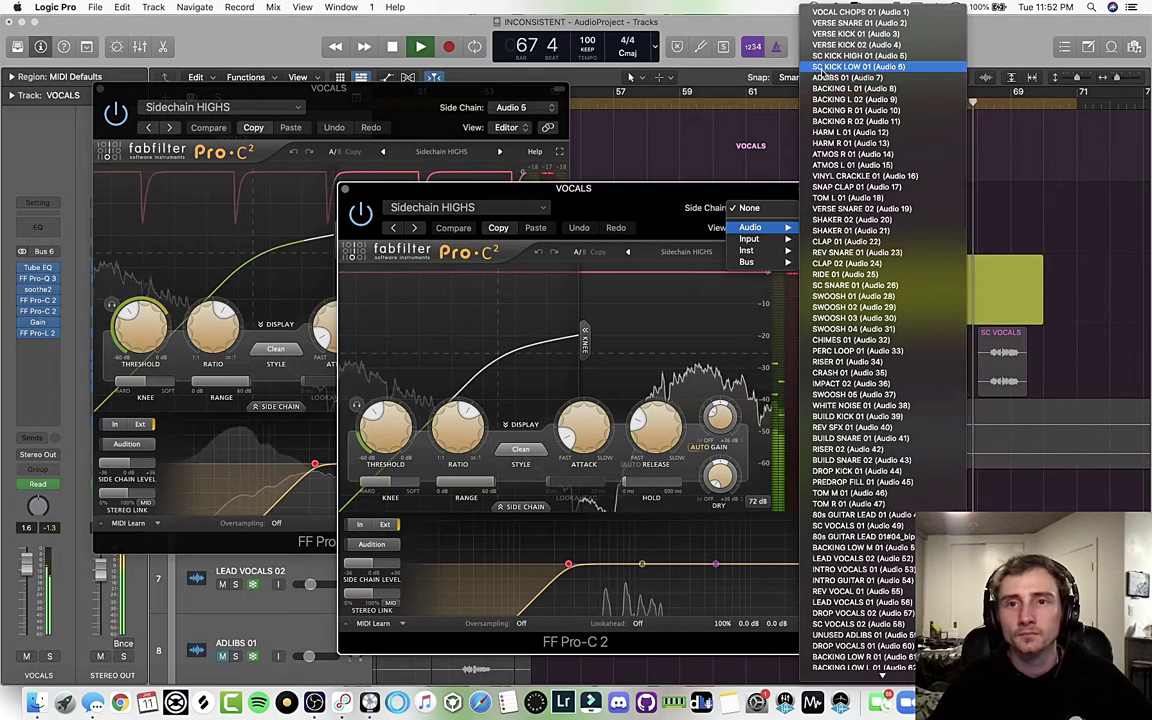
{"action": "left_click", "coordinate": [835, 288]}
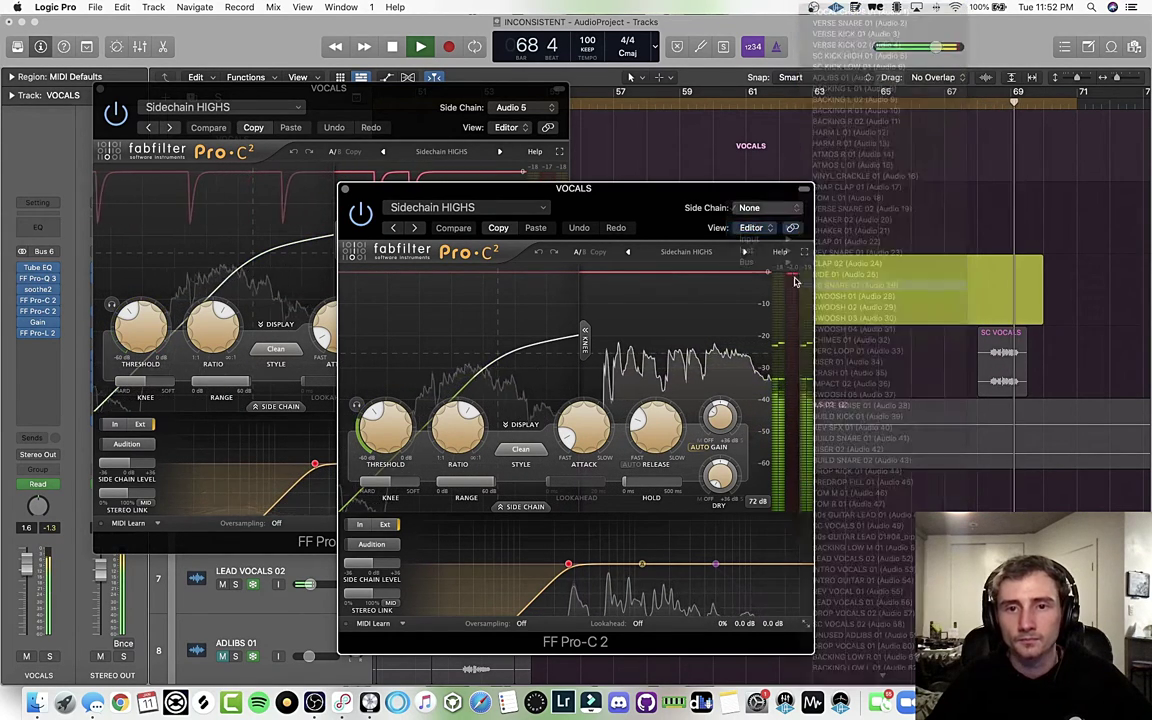
- Replay the drop from earlier bars to check both FF Pro-C 2 compressors reacting to their side-chain sources
{"action": "left_click", "coordinate": [731, 100]}
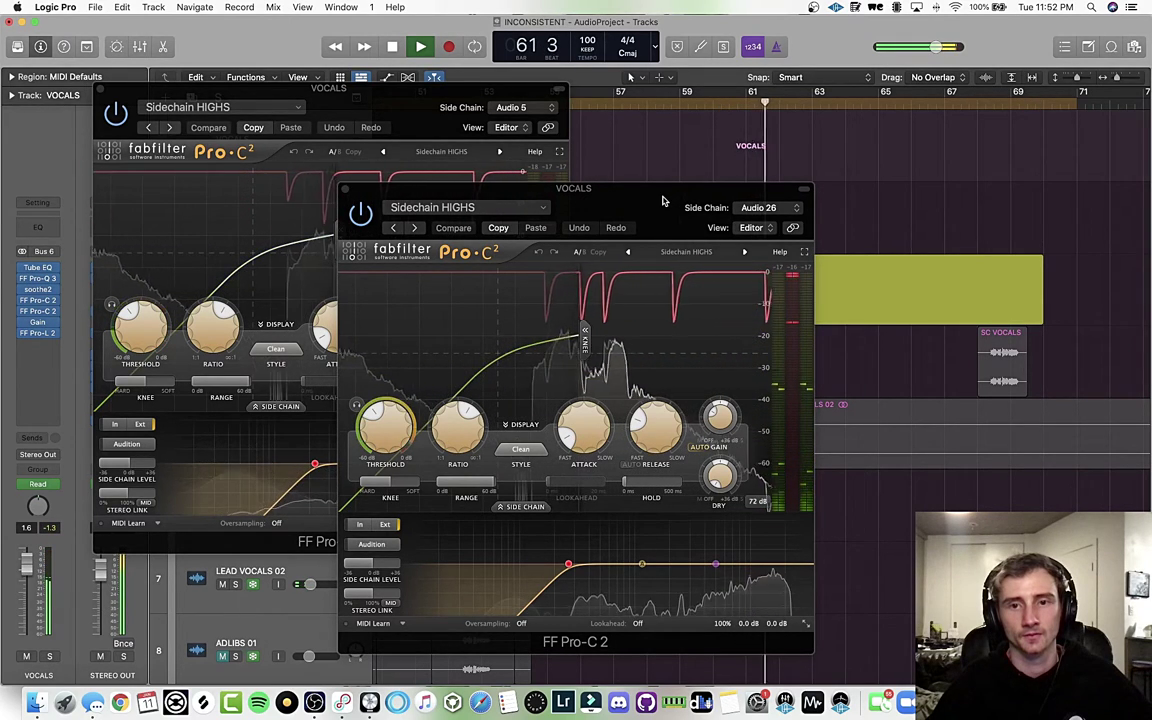
{"action": "scroll", "coordinate": [655, 110], "scroll_direction": "left", "scroll_amount": 3}
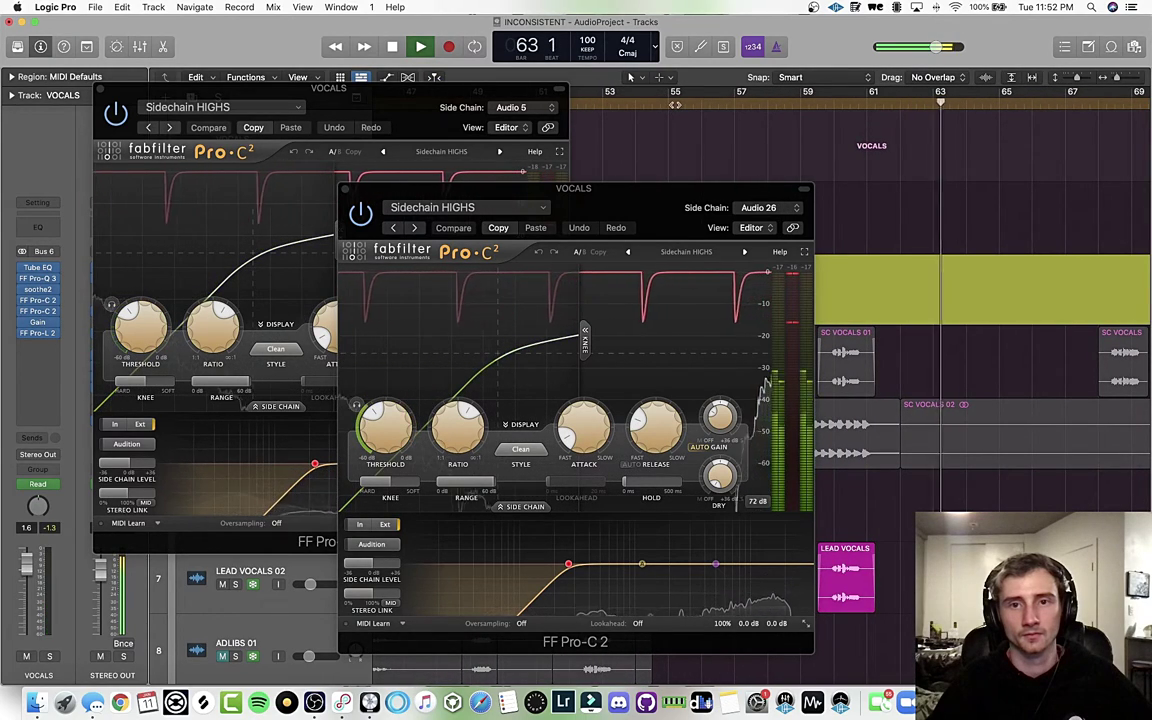
{"action": "left_click_drag", "start_coordinate": [649, 211], "coordinate": [675, 145]}
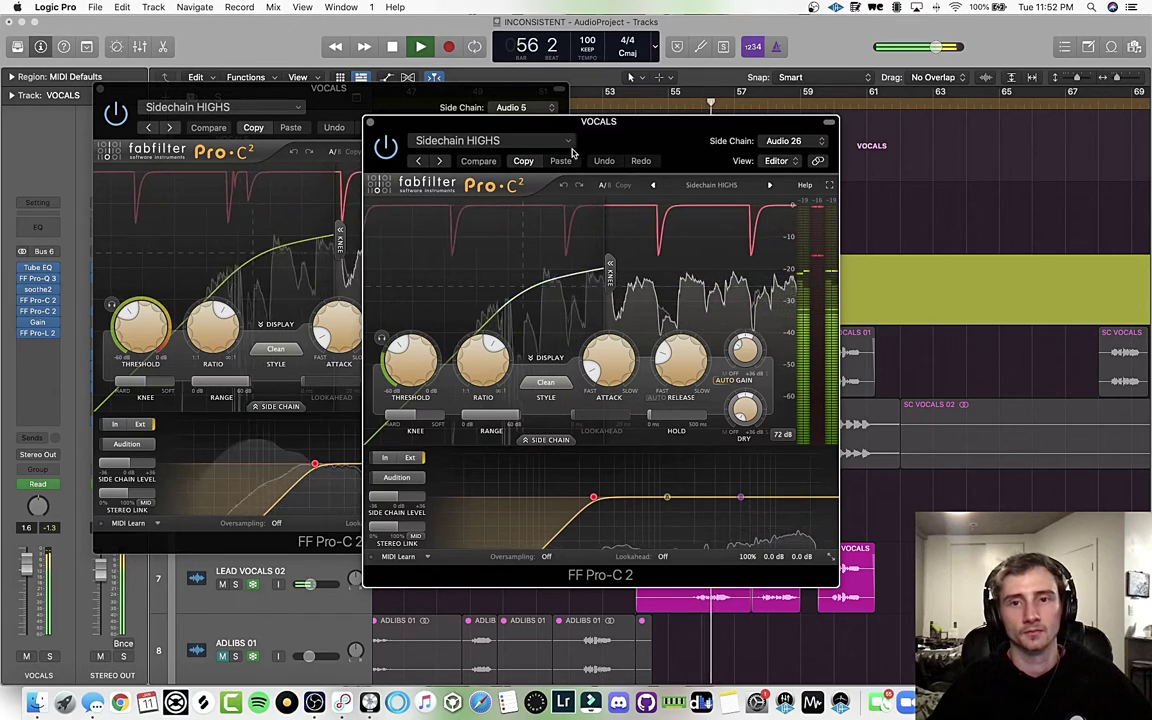
- Close both FF Pro-C 2 windows and stop playback
{"action": "left_click", "coordinate": [370, 122]}
{"action": "left_click_drag", "start_coordinate": [381, 98], "coordinate": [426, 110]}
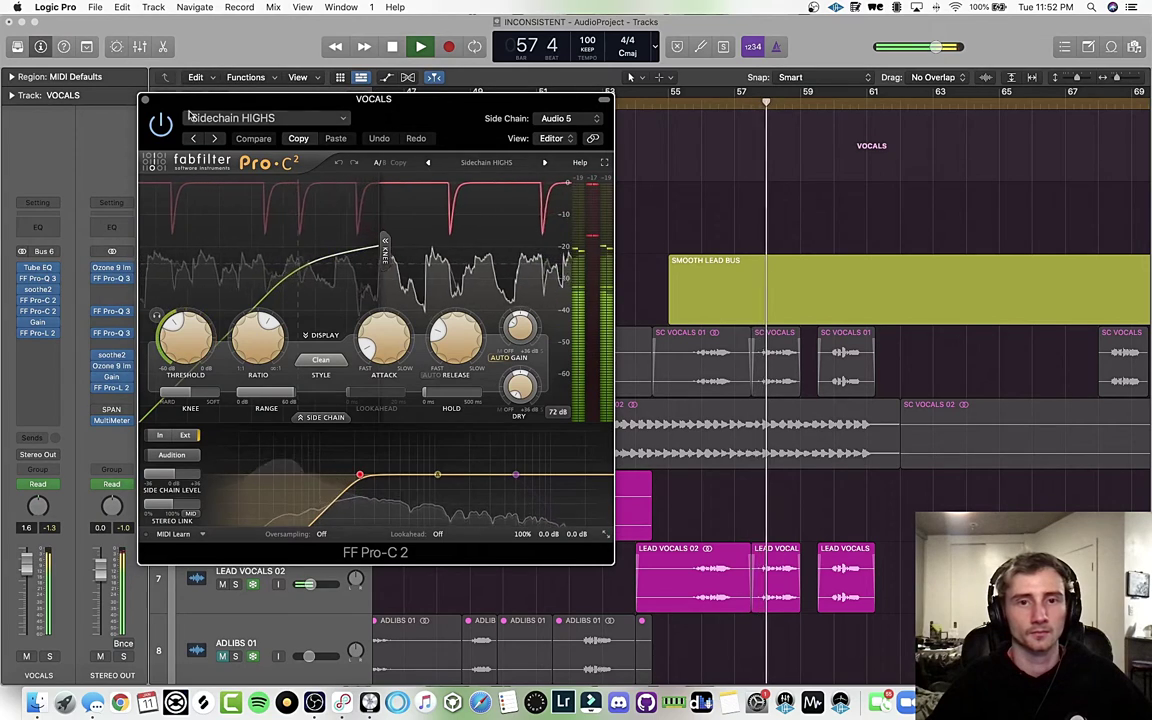
{"action": "left_click", "coordinate": [144, 101]}
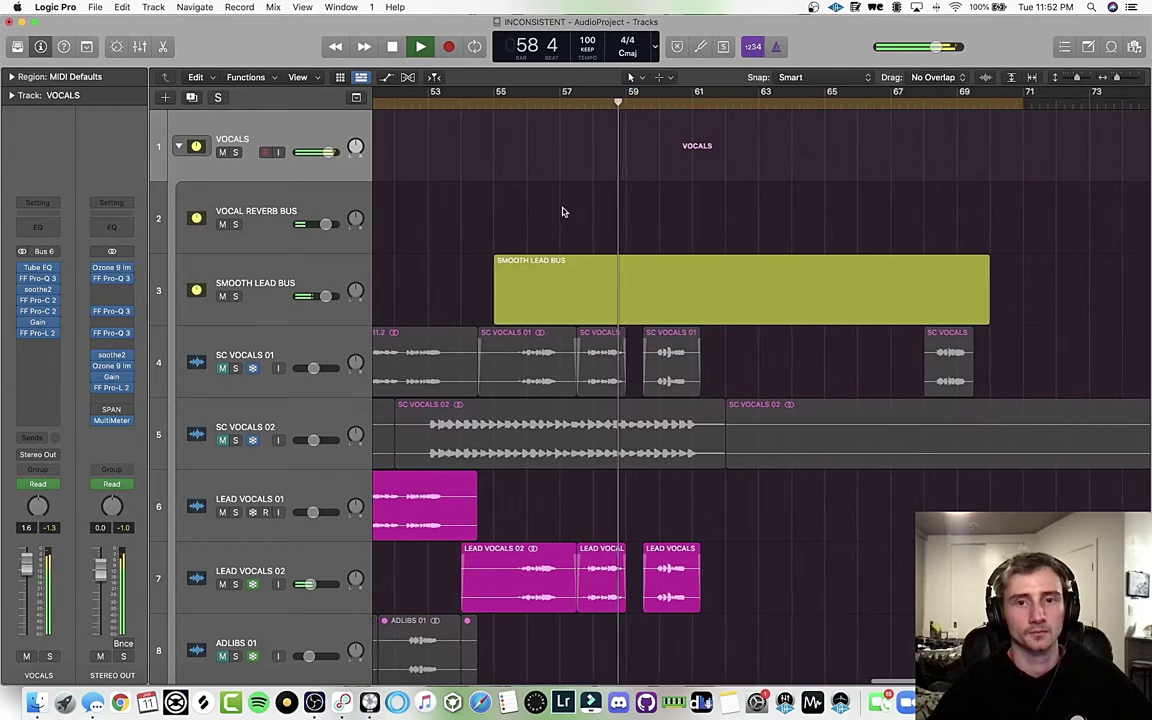
{"action": "key", "text": "space"}
- Look through the arrangement from the vocal tracks down past the drops and subs to the acoustic piano and synth tracks
{"action": "scroll", "coordinate": [476, 187], "scroll_direction": "left", "scroll_amount": 10}
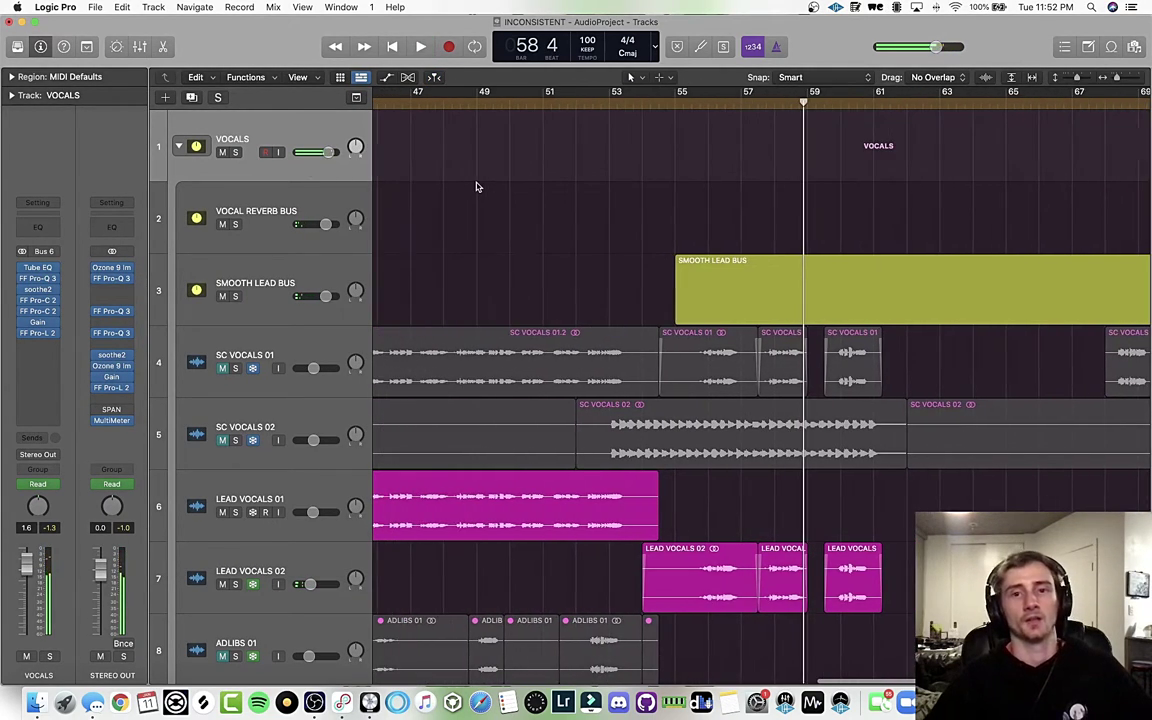
{"action": "scroll", "coordinate": [476, 187], "scroll_direction": "down", "scroll_amount": 6}
{"action": "scroll", "coordinate": [476, 187], "scroll_direction": "down", "scroll_amount": 6}
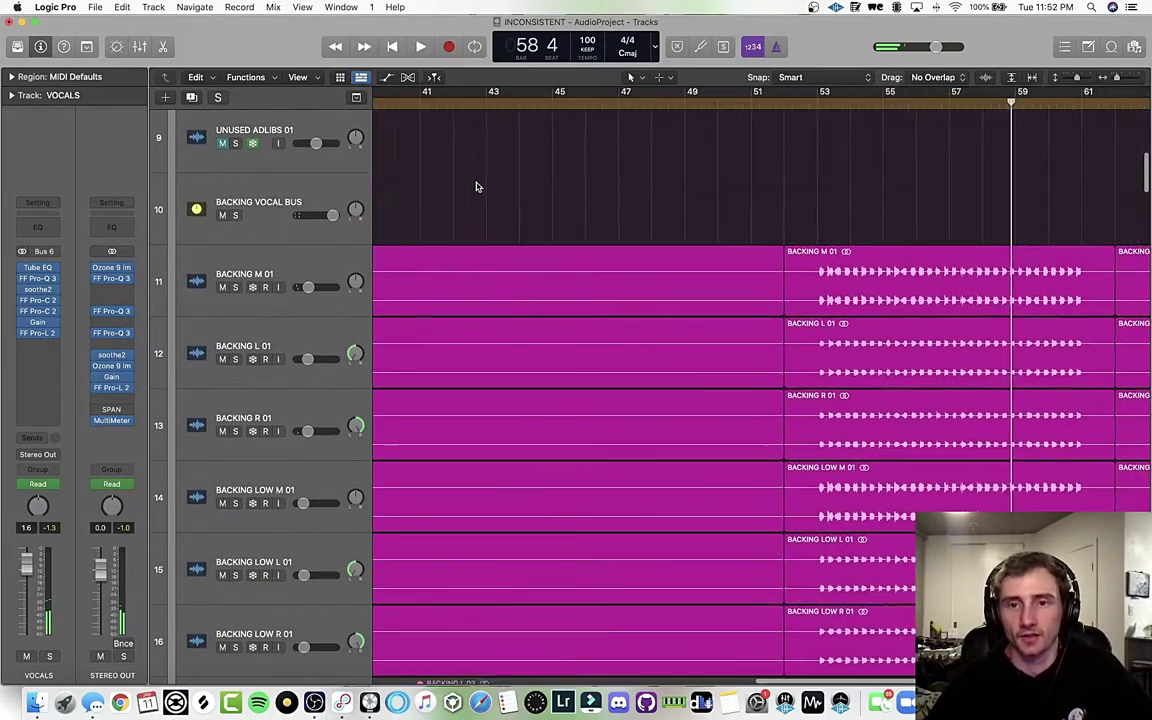
{"action": "scroll", "coordinate": [476, 187], "scroll_direction": "right", "scroll_amount": 7}
{"action": "scroll", "coordinate": [476, 187], "scroll_direction": "right", "scroll_amount": 3}
{"action": "scroll", "coordinate": [476, 187], "scroll_direction": "down", "scroll_amount": 18}
{"action": "scroll", "coordinate": [476, 187], "scroll_direction": "down", "scroll_amount": 20}
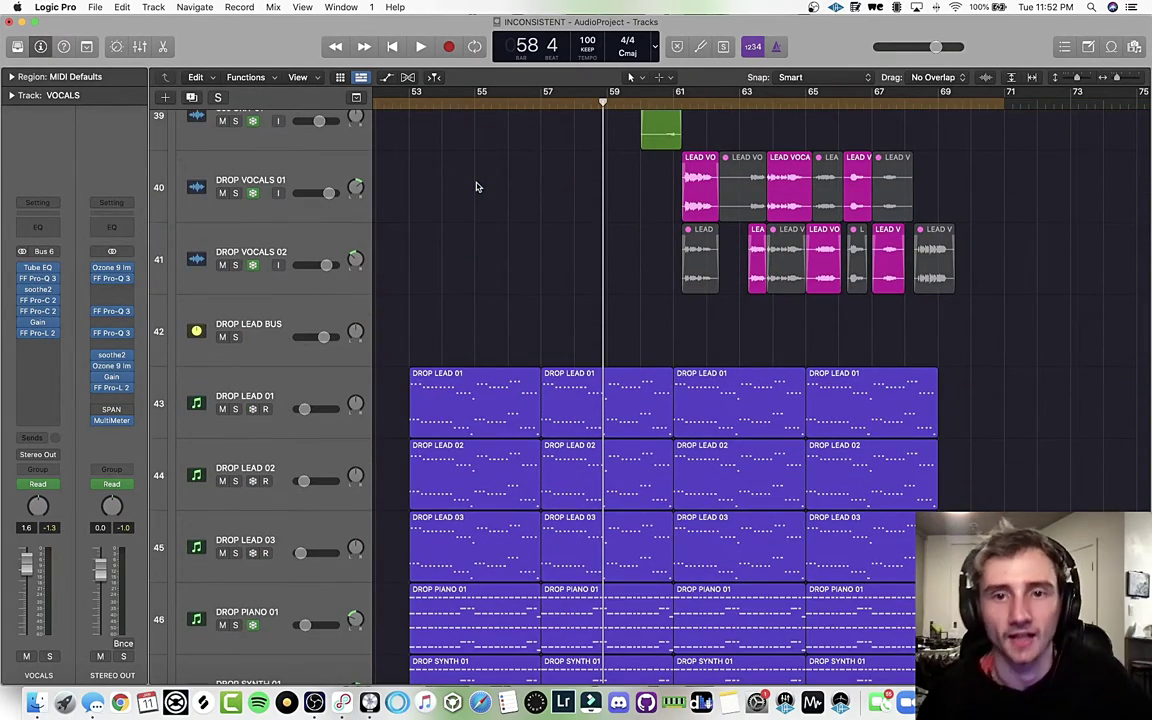
{"action": "scroll", "coordinate": [476, 187], "scroll_direction": "up", "scroll_amount": 2}
{"action": "scroll", "coordinate": [476, 187], "scroll_direction": "right", "scroll_amount": 2}
{"action": "scroll", "coordinate": [476, 187], "scroll_direction": "up", "scroll_amount": 3}
{"action": "scroll", "coordinate": [476, 187], "scroll_direction": "left", "scroll_amount": 4}
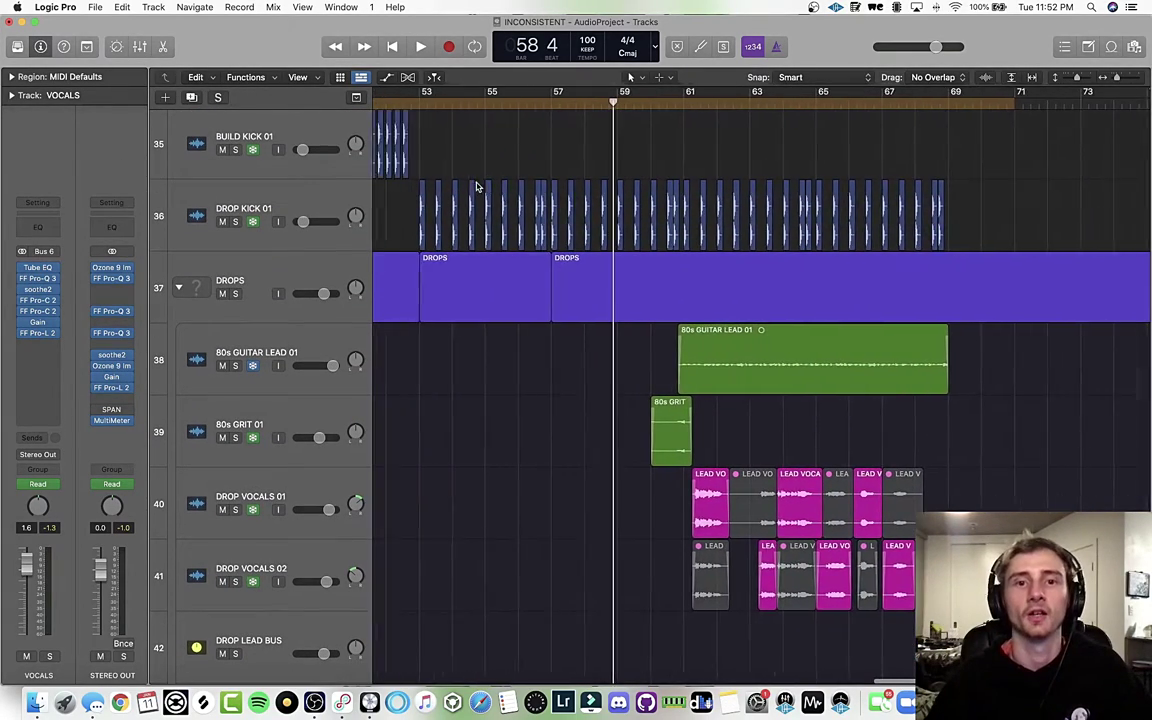
{"action": "scroll", "coordinate": [477, 201], "scroll_direction": "down", "scroll_amount": 15}
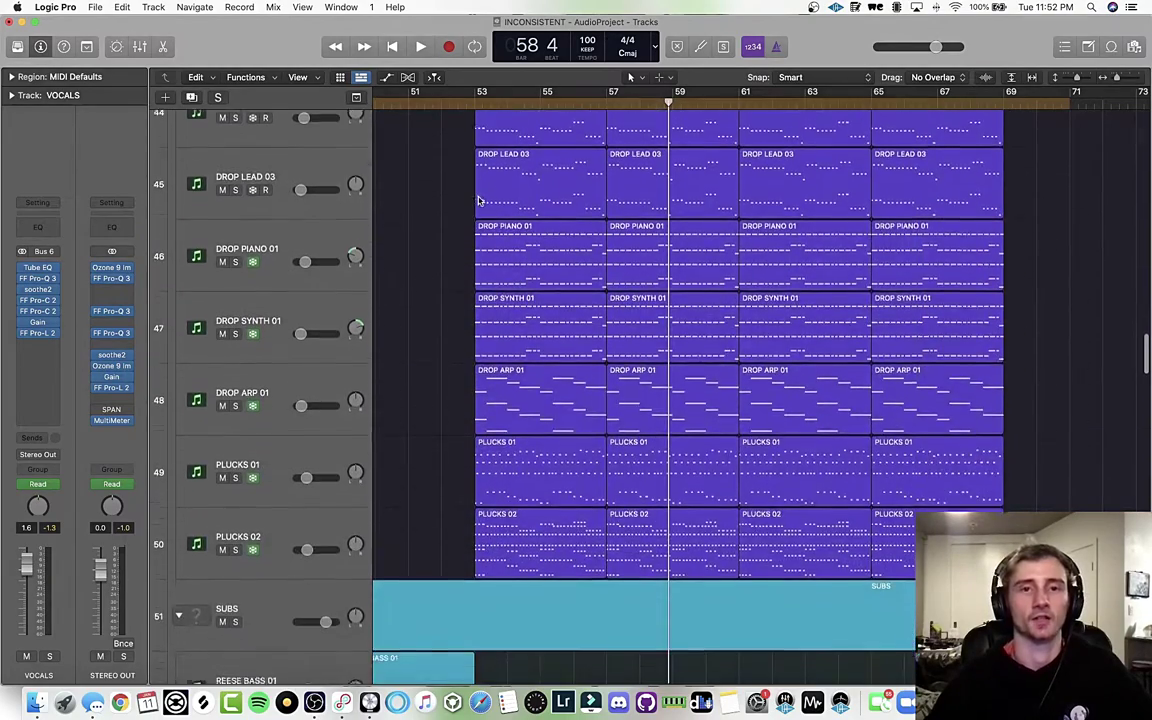
{"action": "scroll", "coordinate": [489, 226], "scroll_direction": "down", "scroll_amount": 14}
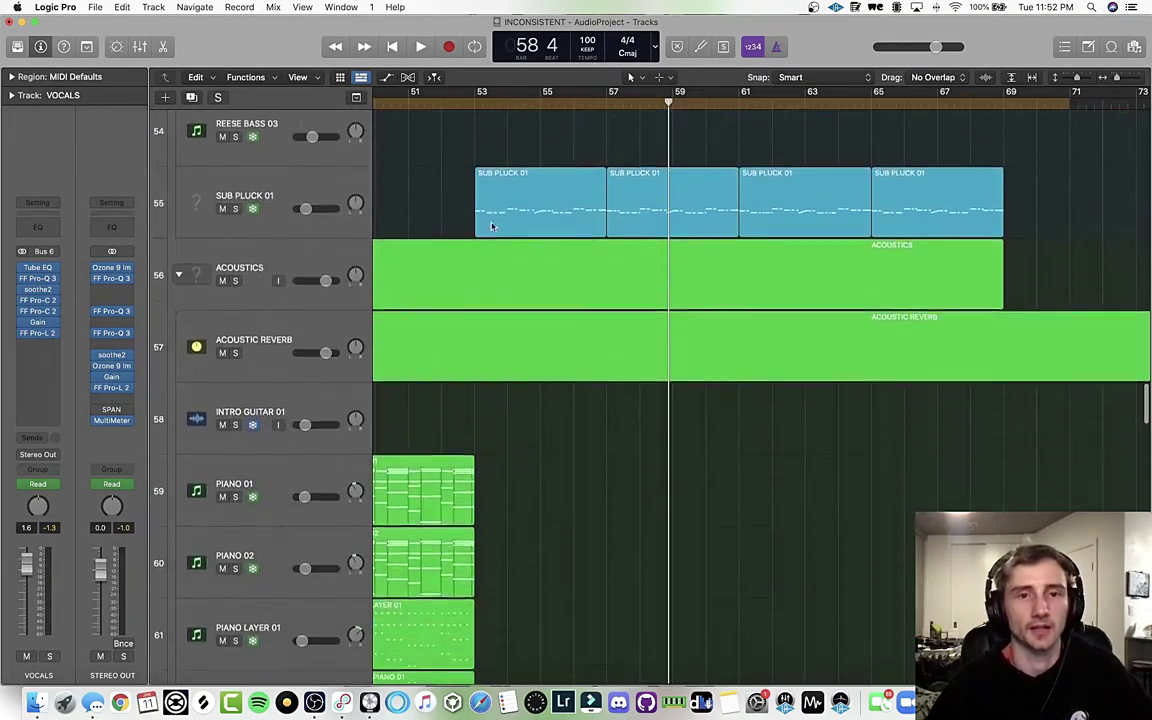
{"action": "scroll", "coordinate": [490, 227], "scroll_direction": "down", "scroll_amount": 7}
{"action": "scroll", "coordinate": [490, 227], "scroll_direction": "left", "scroll_amount": 10}
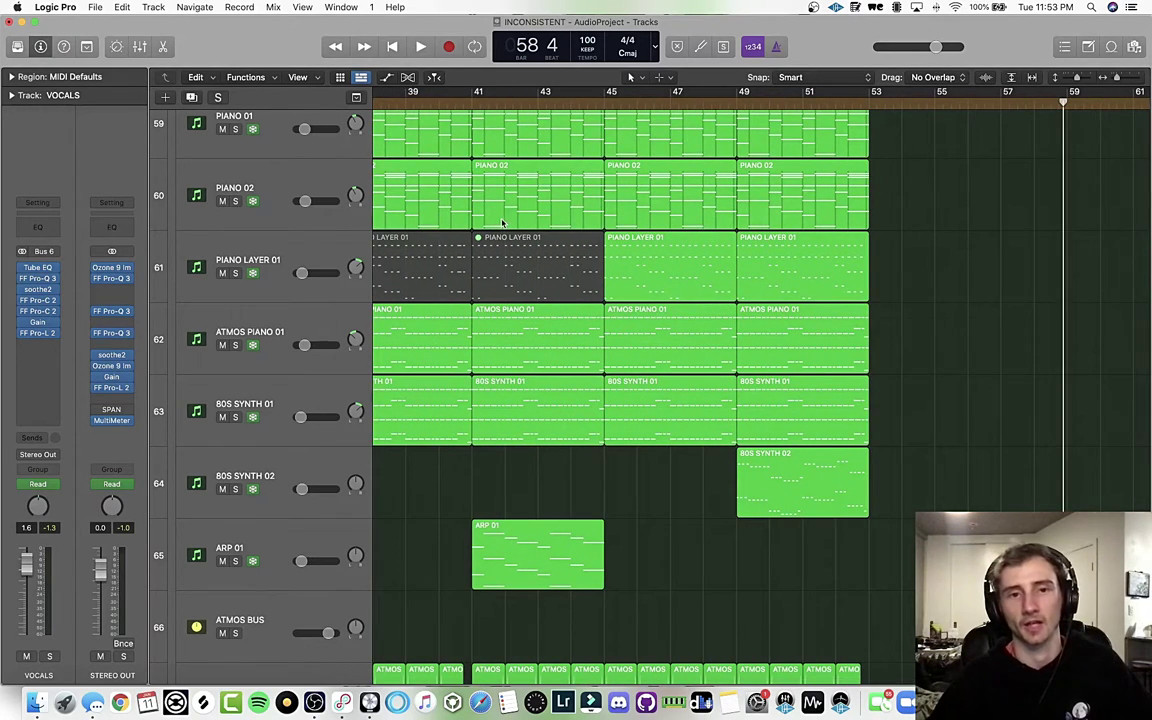
{"action": "scroll", "coordinate": [507, 220], "scroll_direction": "left", "scroll_amount": 8}
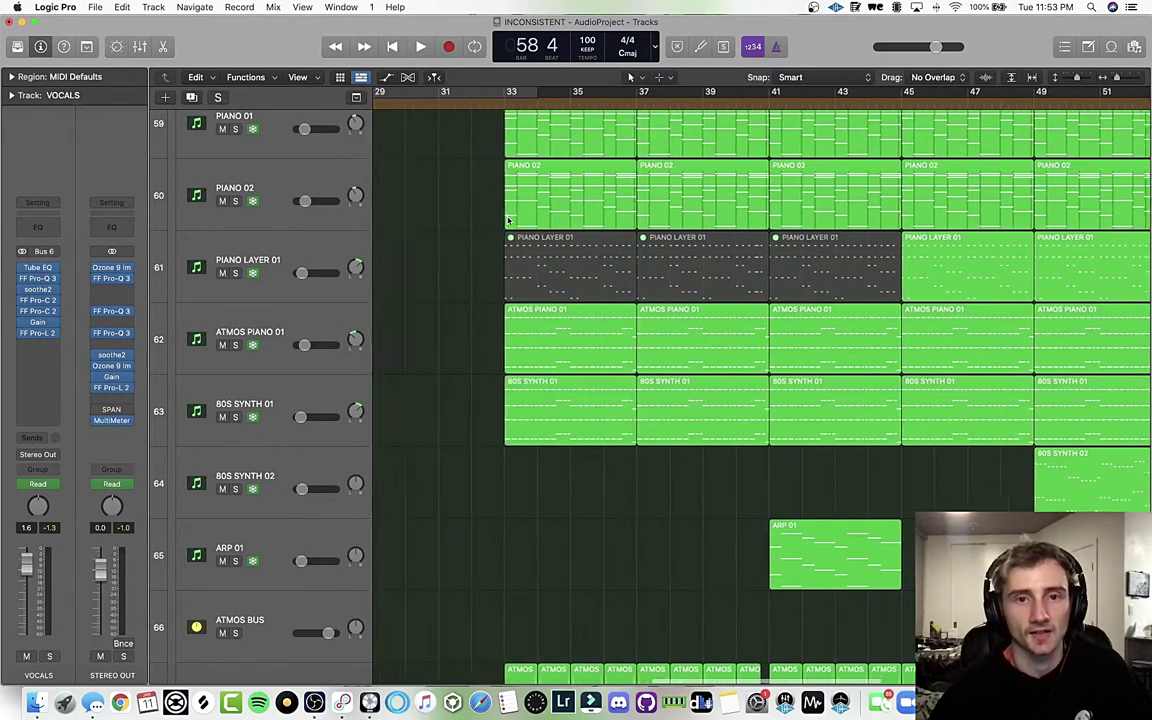
{"action": "scroll", "coordinate": [502, 220], "scroll_direction": "right", "scroll_amount": 1}
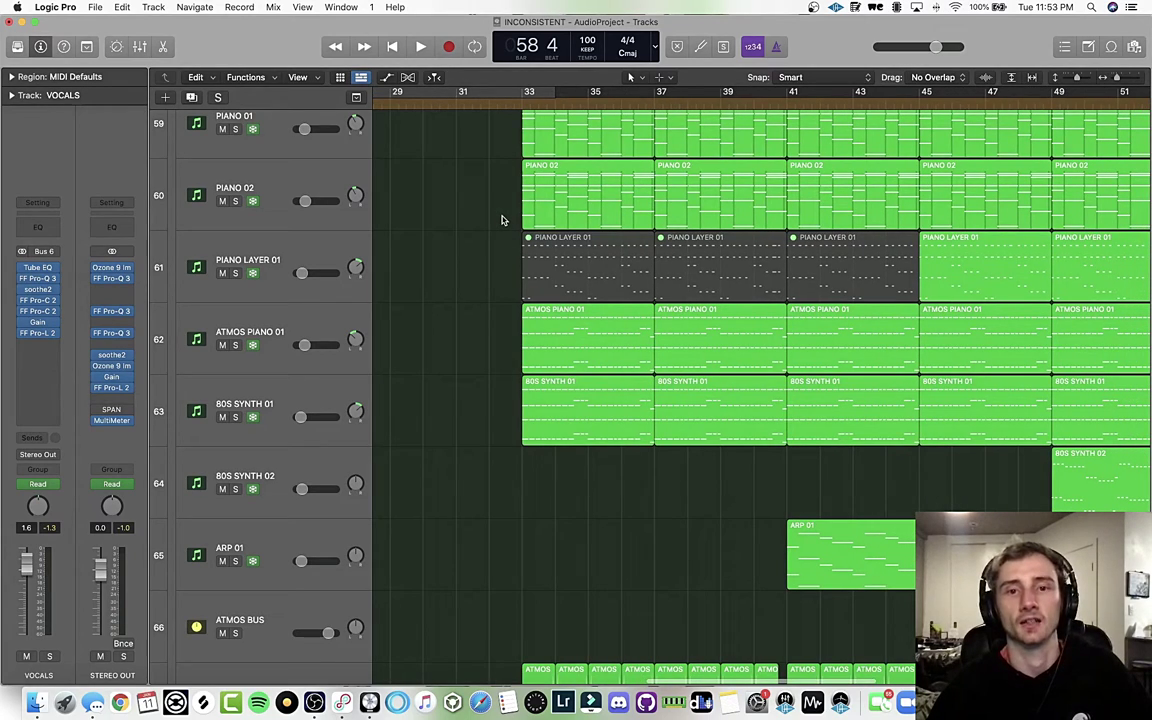